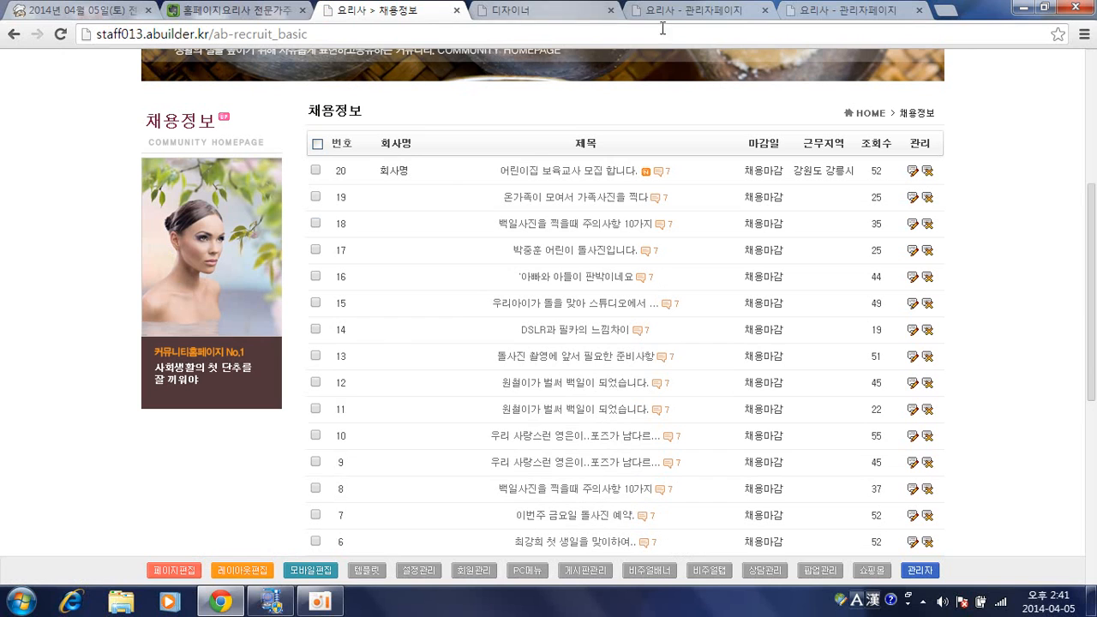
Step: Open the community homepage's 고객센터 > 공지사항 board and examine its post list layout
left_click(525, 12)
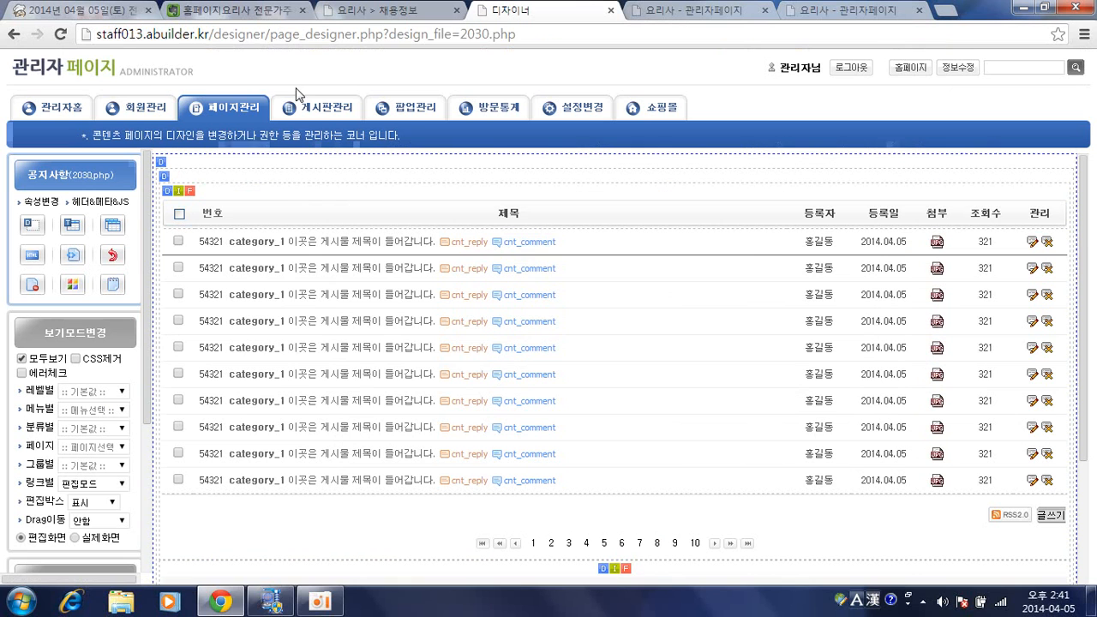
left_click(153, 69)
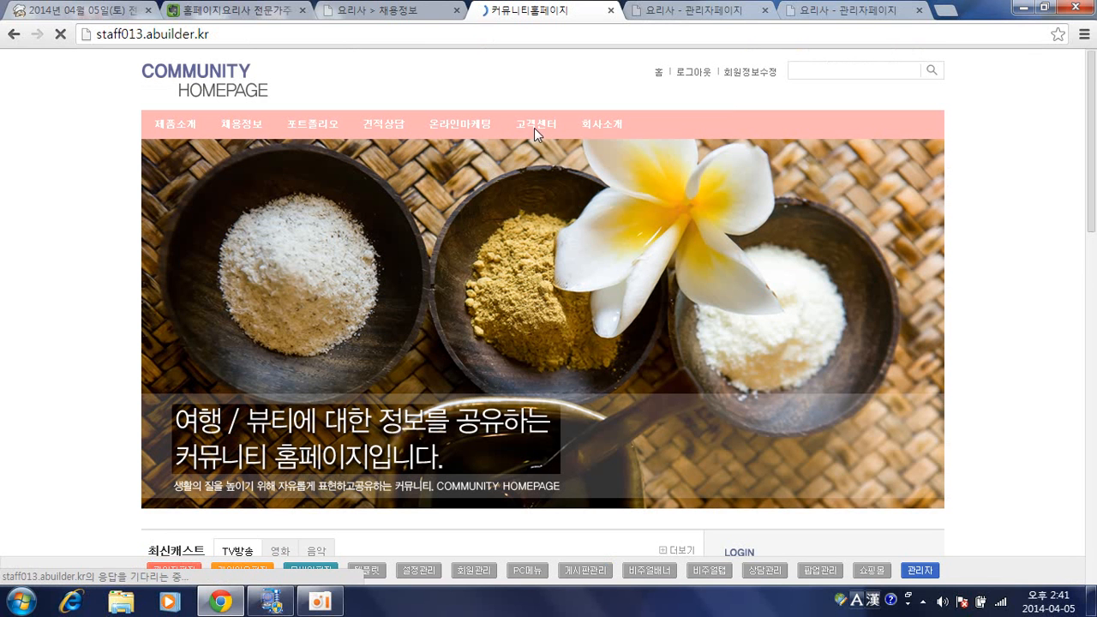
left_click(534, 127)
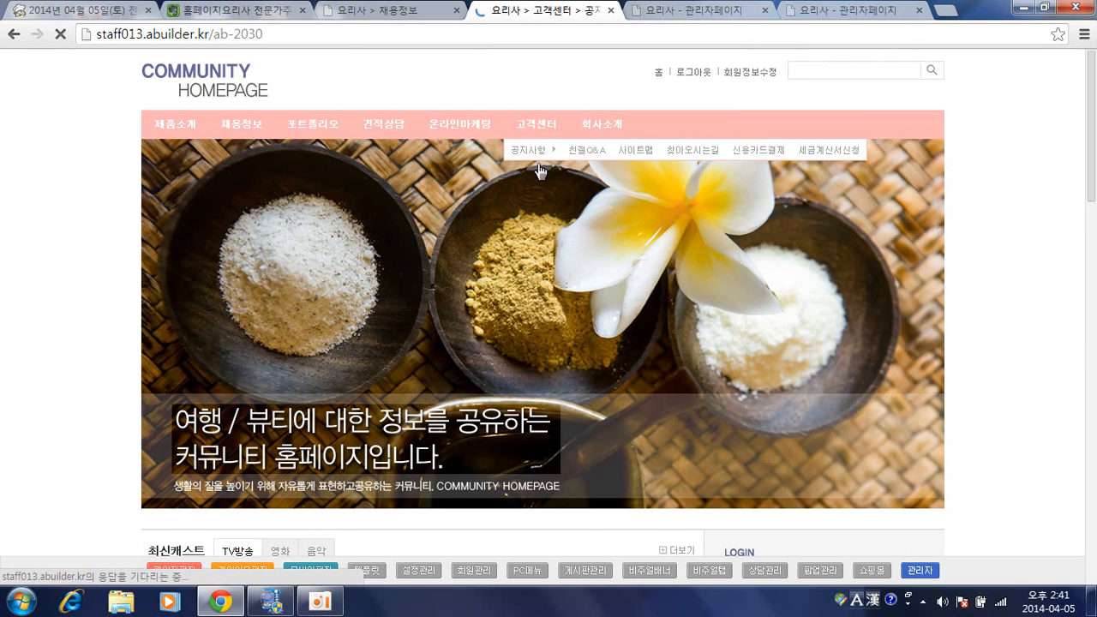
scroll(507, 265, "down", 4)
scroll(506, 274, "down", 1)
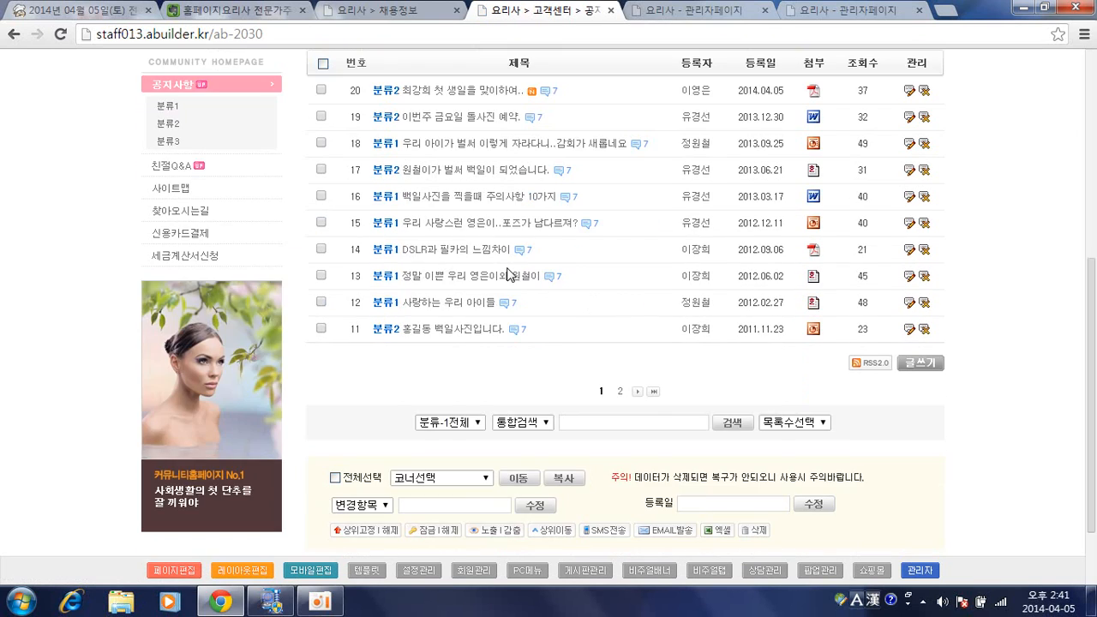
scroll(507, 274, "up", 1)
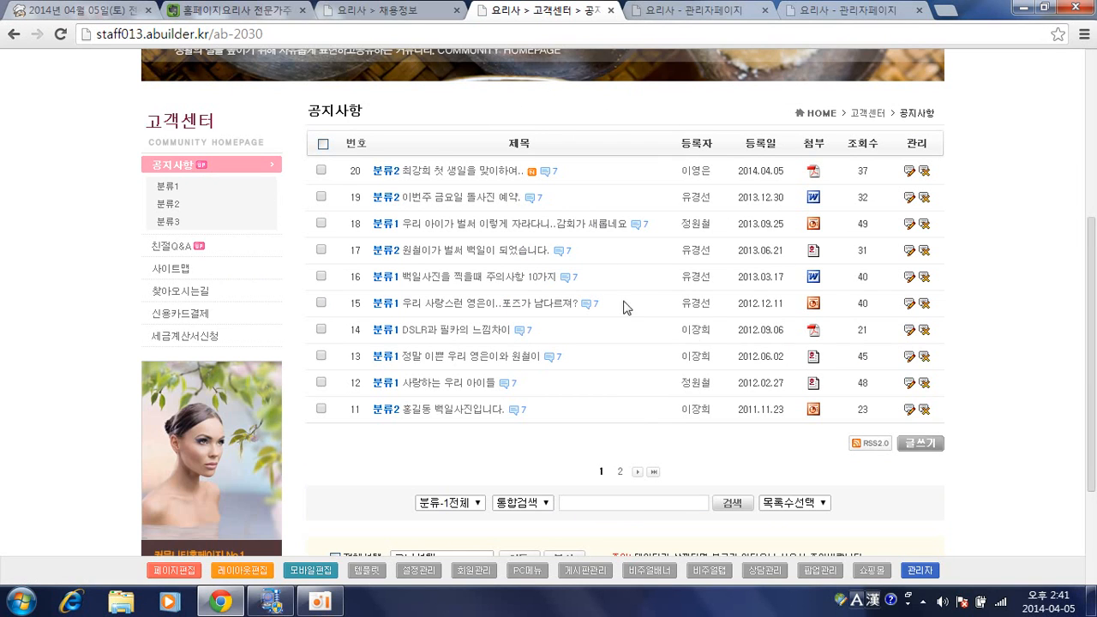
Step: Examine the 채용정보 board's post list and its columns for comparison with the notice board
left_click(424, 12)
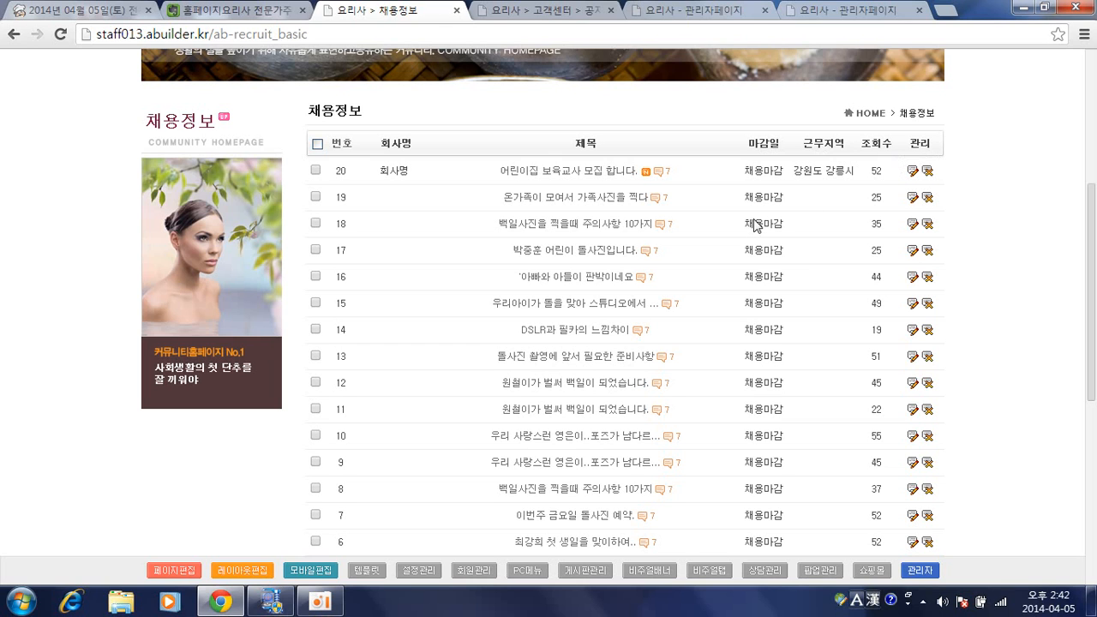
scroll(741, 222, "down", 5)
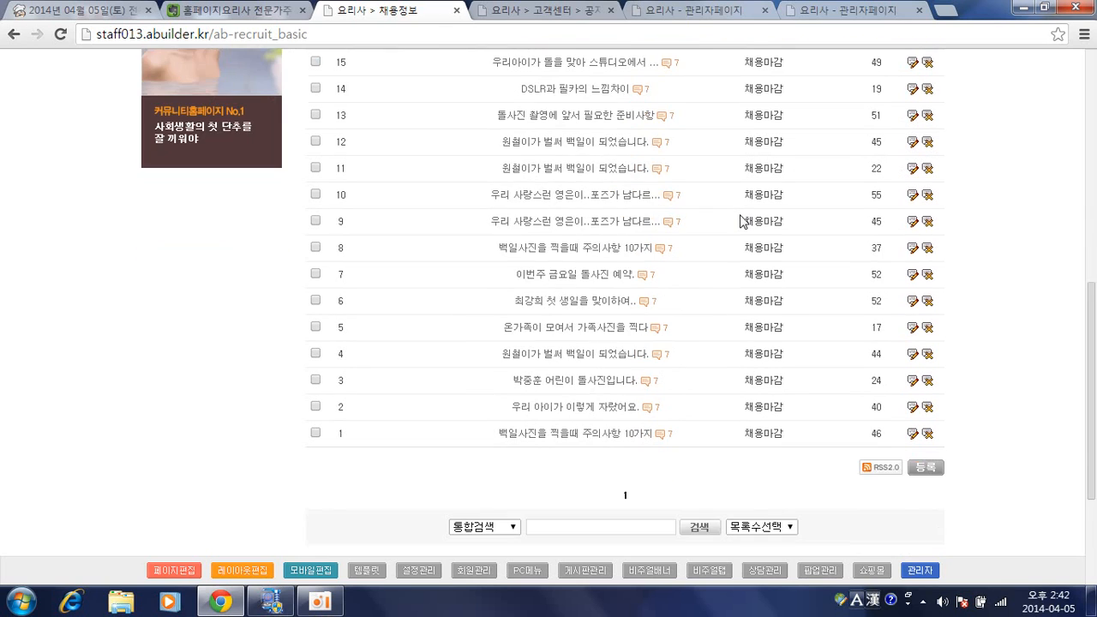
scroll(739, 219, "up", 5)
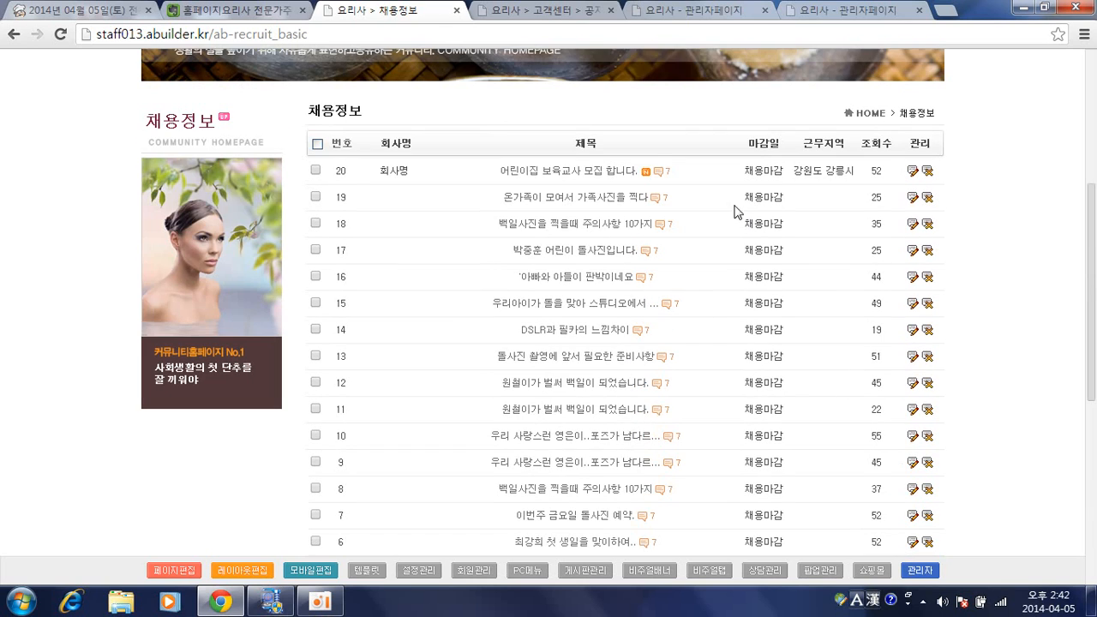
Step: Start creating a new board in the site's board administration and name it 채용정보(교육)
left_click(920, 570)
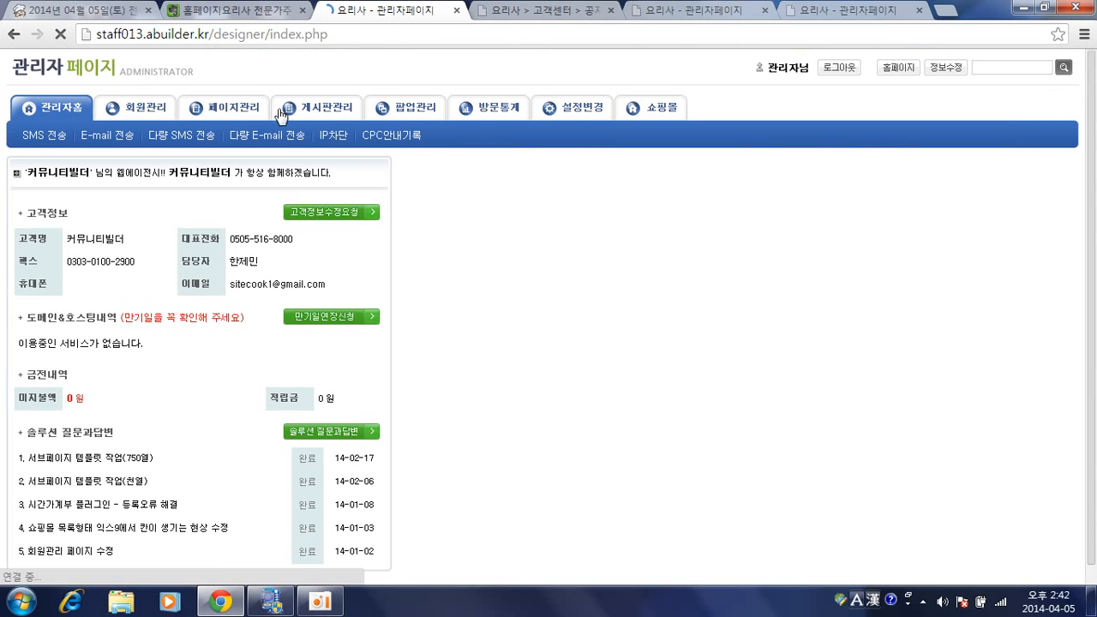
left_click(296, 109)
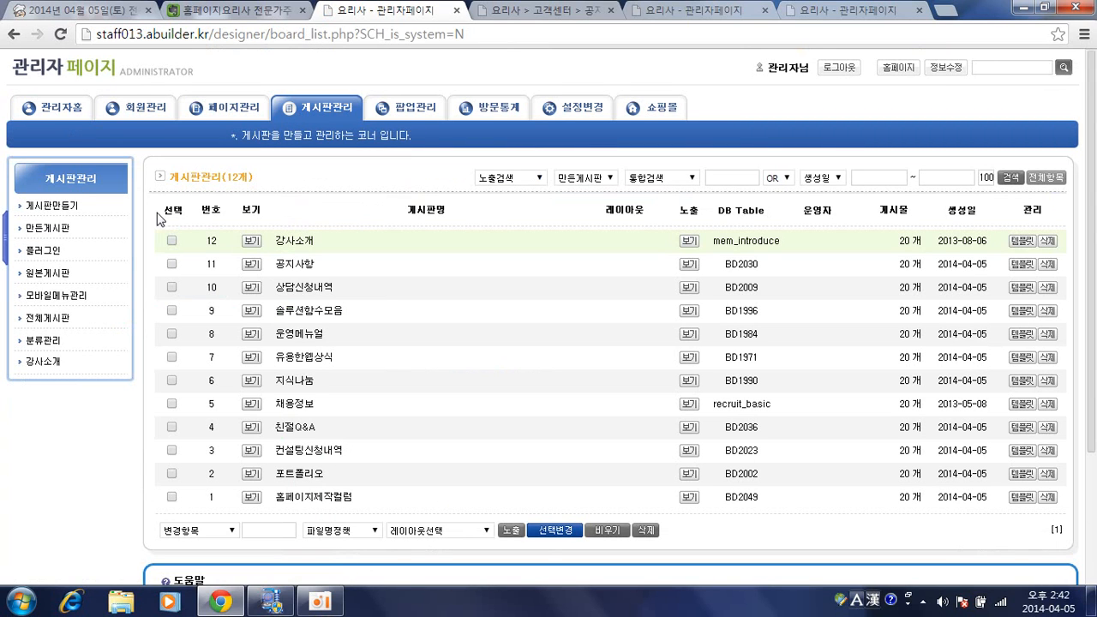
left_click(55, 206)
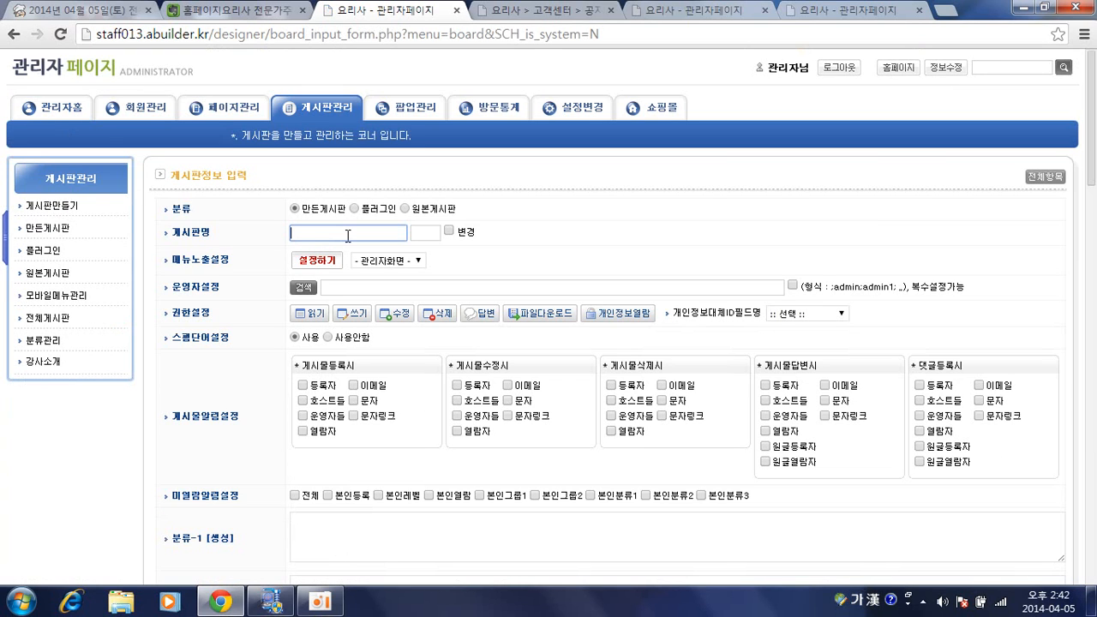
key("BackSpace")
key("BackSpace")
type("정ㅂ(작업교육)")
Step: Enable all menu exposure options for the new board, including GNB, main, sub, sitemap and mobile
left_click(317, 262)
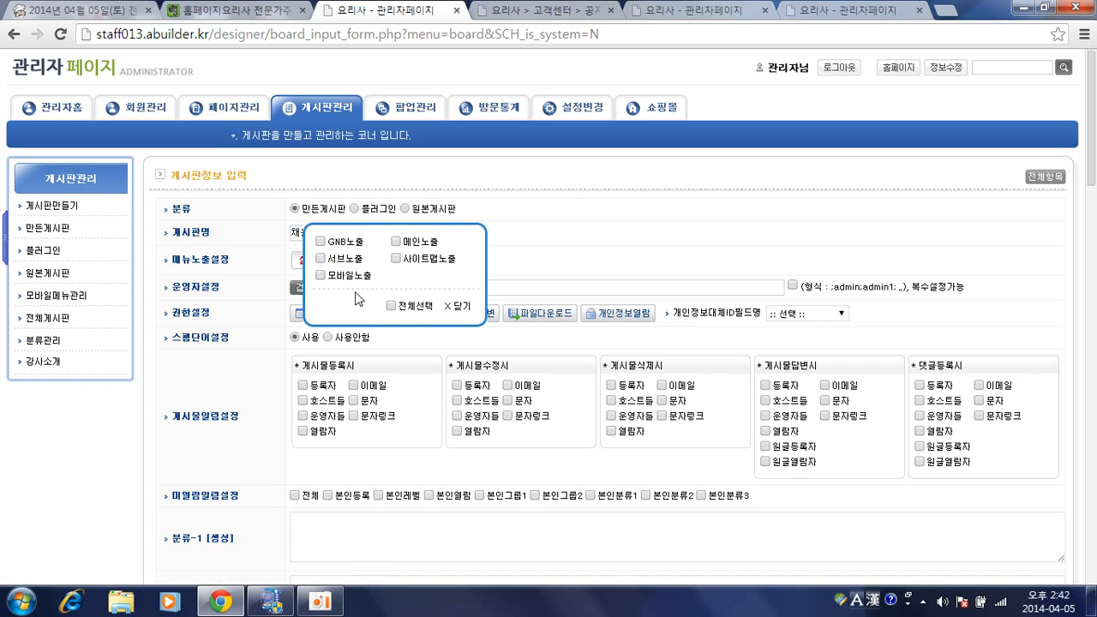
left_click(394, 307)
left_click(456, 307)
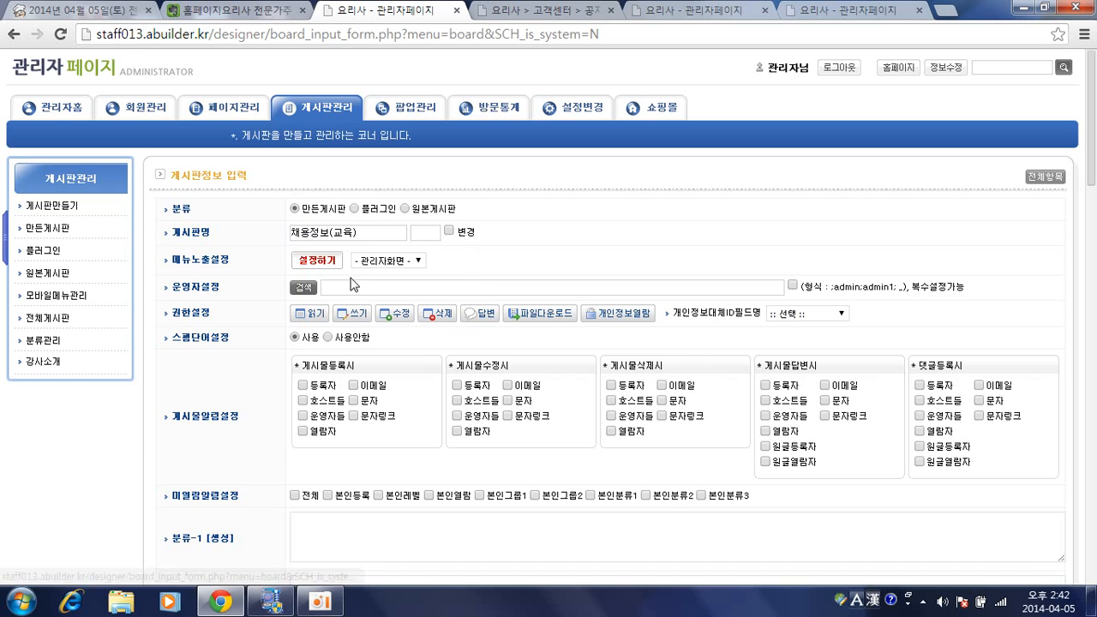
Step: Review the board's permission options and set its write permission to 모든회원
scroll(287, 300, "down", 1)
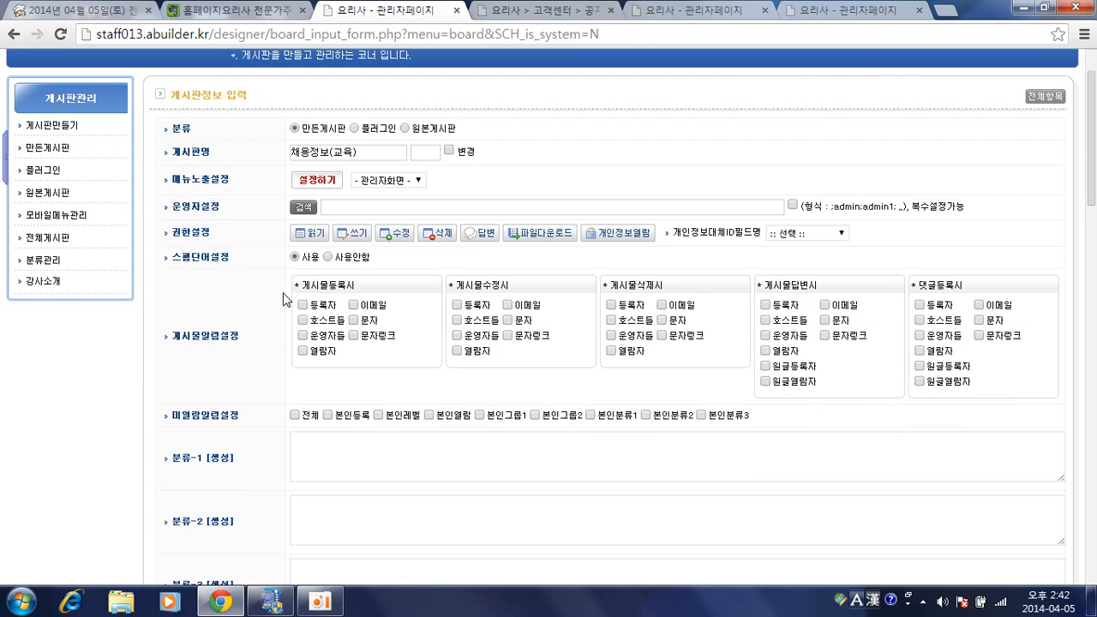
left_click(356, 233)
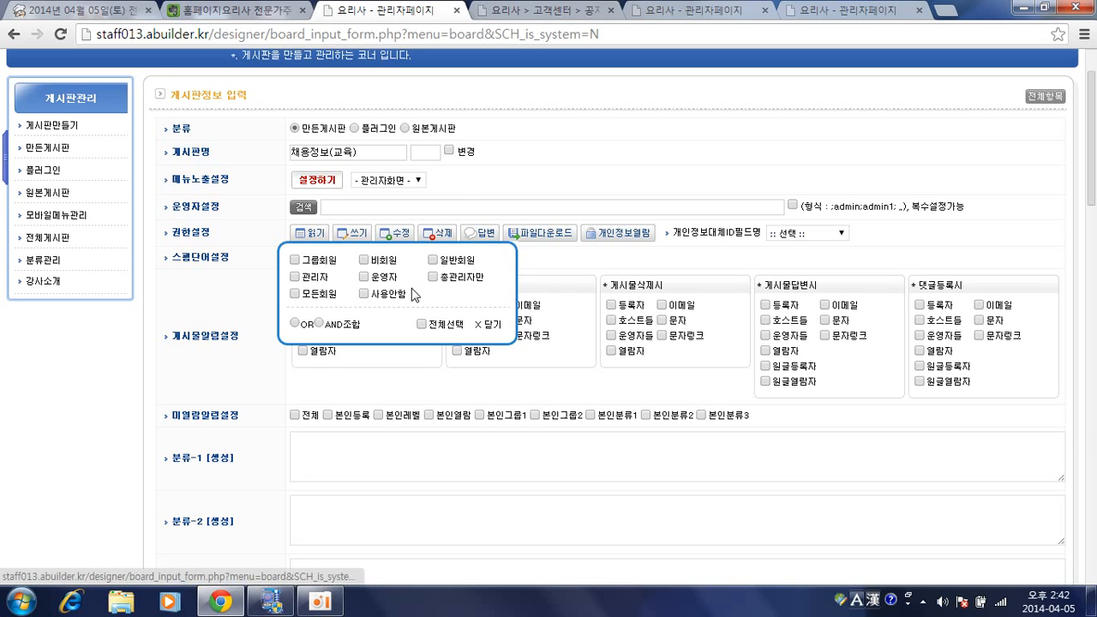
left_click(401, 243)
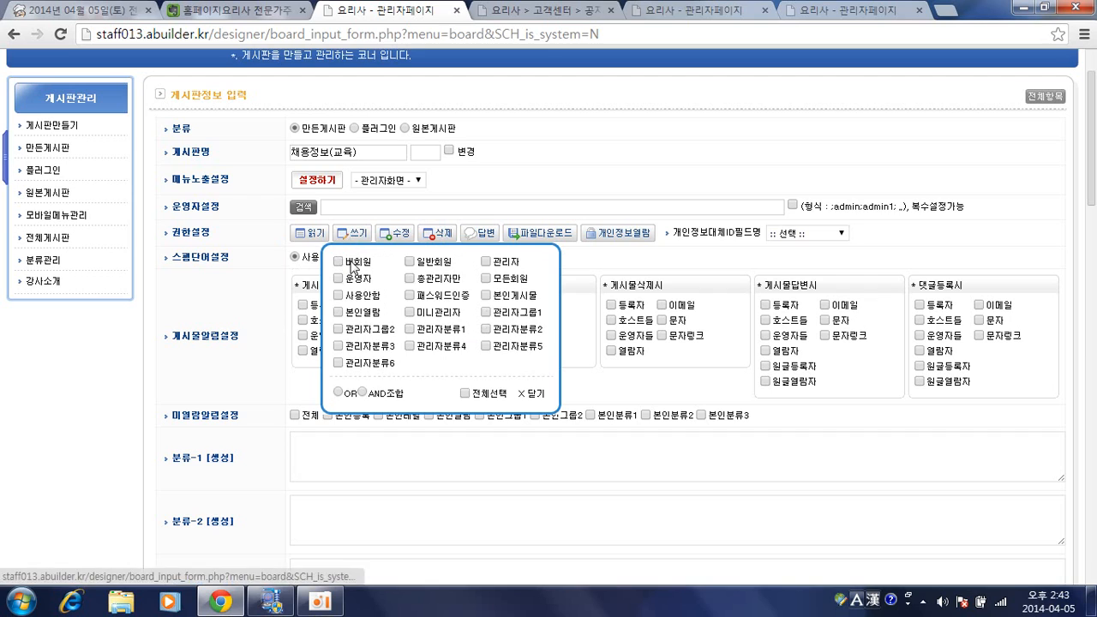
left_click(352, 238)
left_click(403, 237)
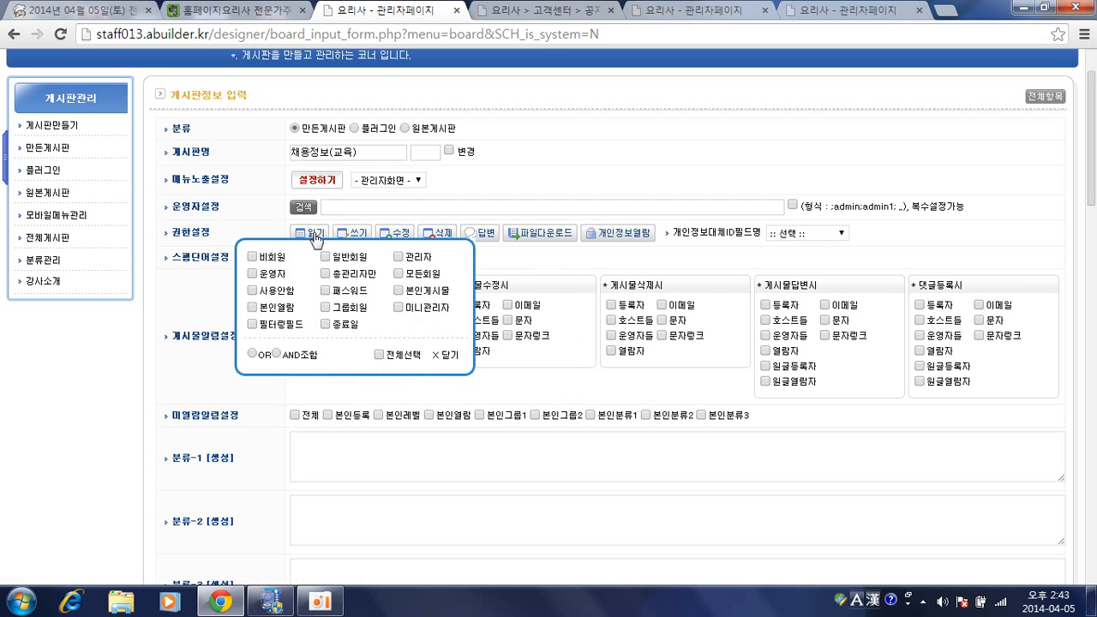
left_click(358, 236)
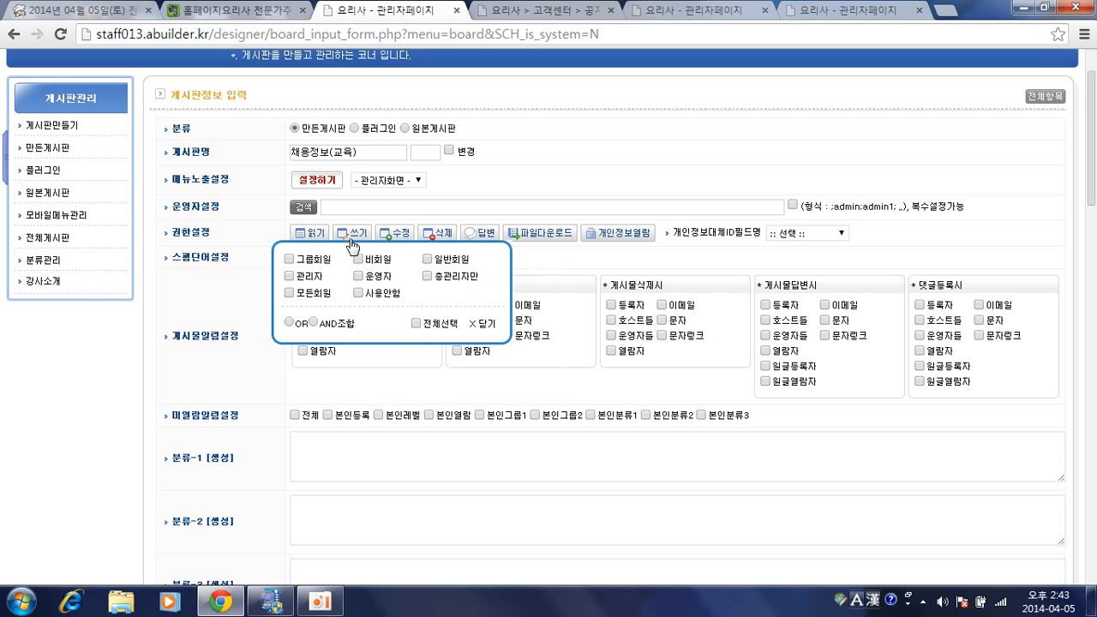
left_click(427, 260)
left_click(290, 293)
left_click(290, 292)
Step: Review the new board's edit, read, write and delete permission options, including 본인게시물 for editing
left_click(410, 234)
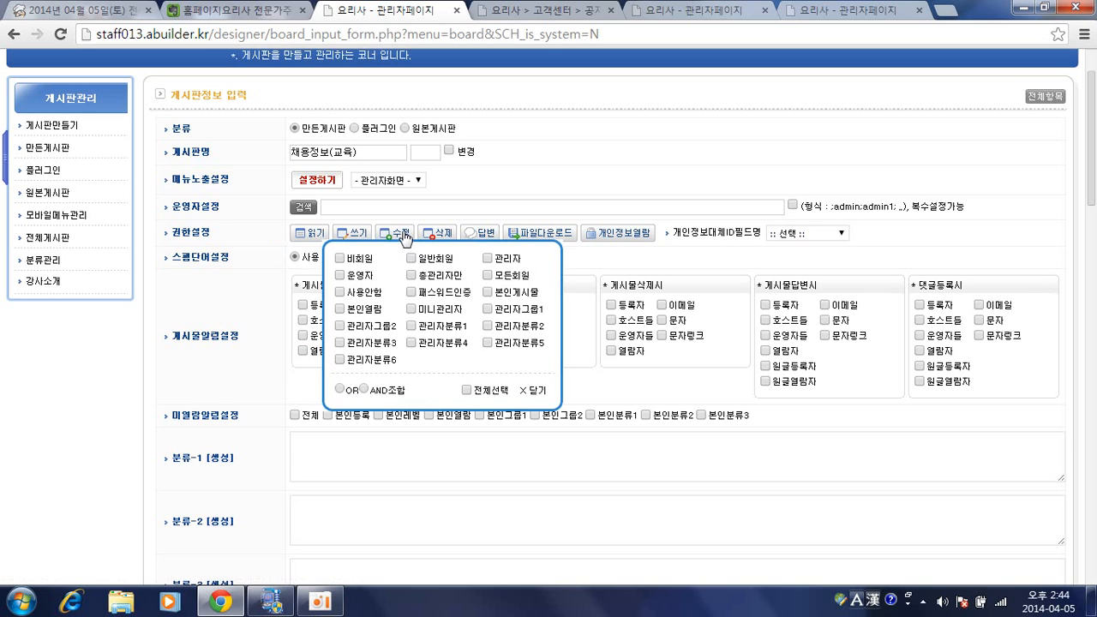
left_click(488, 294)
left_click(312, 238)
left_click(355, 234)
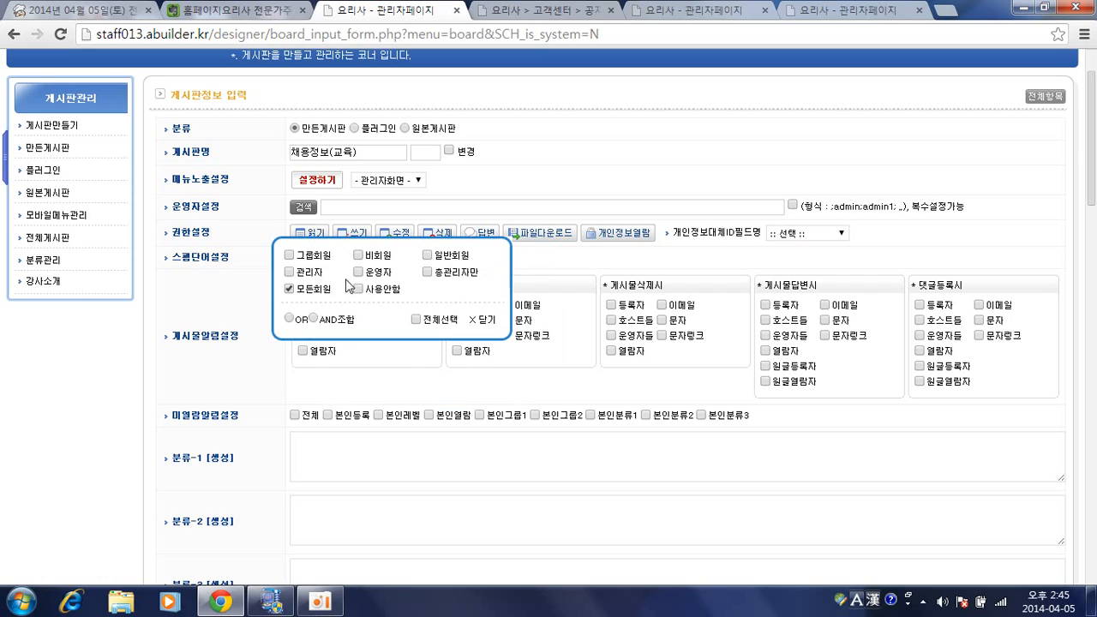
left_click(395, 237)
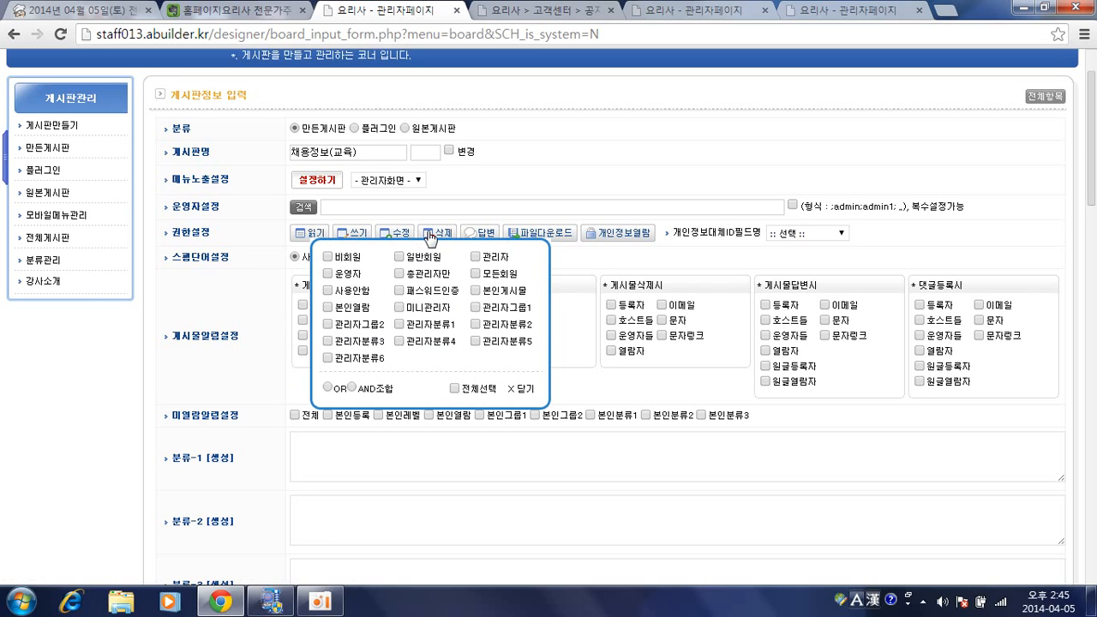
left_click(437, 238)
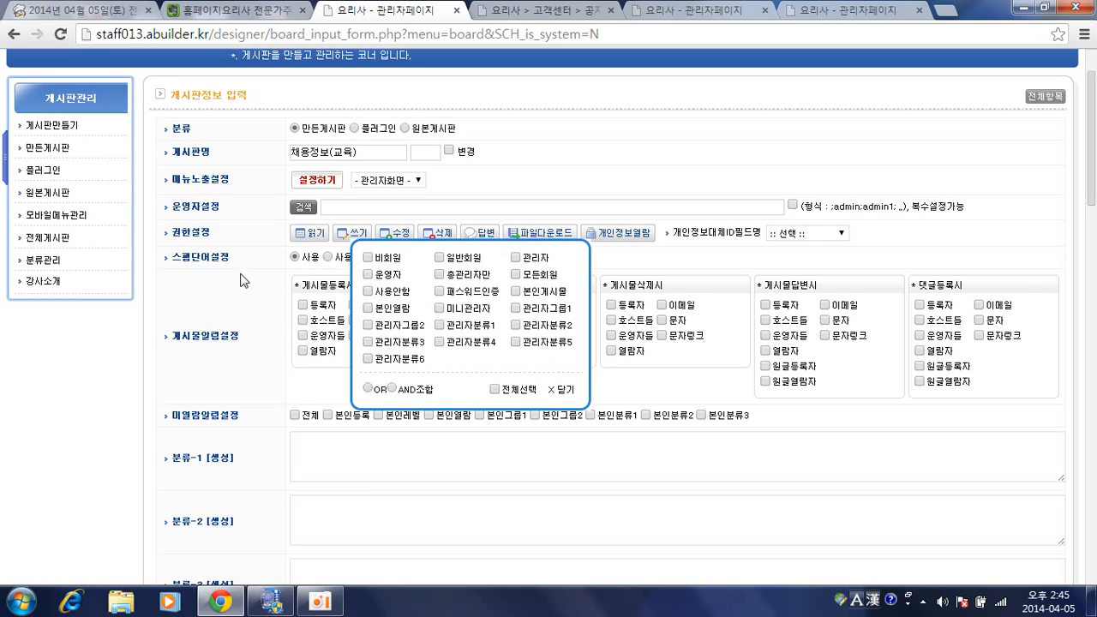
left_click(563, 390)
Step: Save the 채용정보(교육) board with the general board design and open its page on the site
scroll(488, 339, "down", 15)
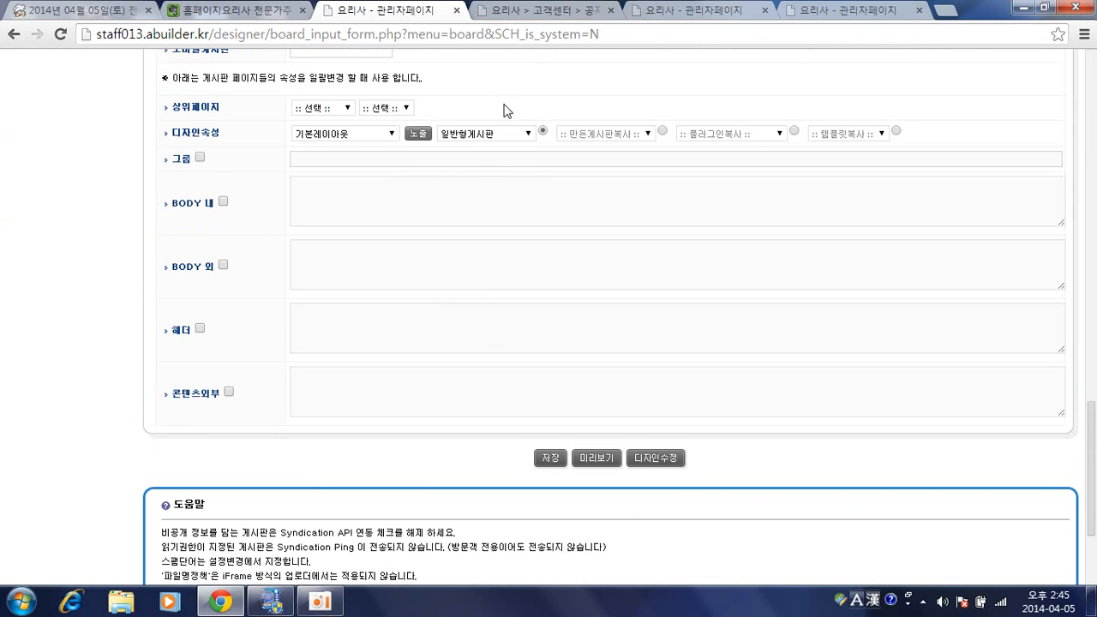
left_click(547, 459)
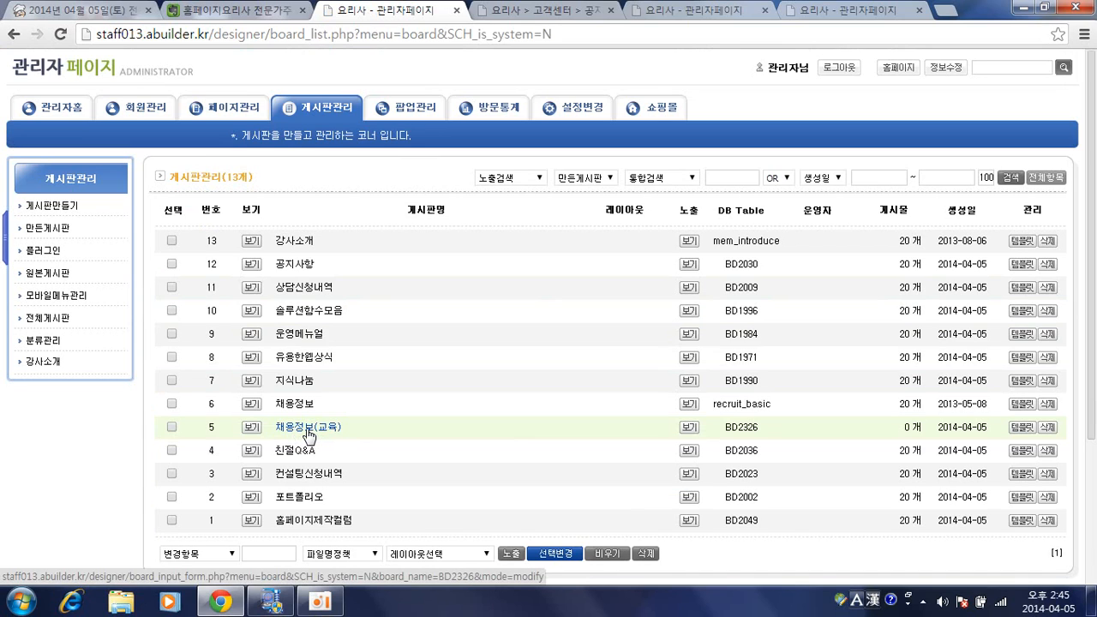
left_click(250, 428)
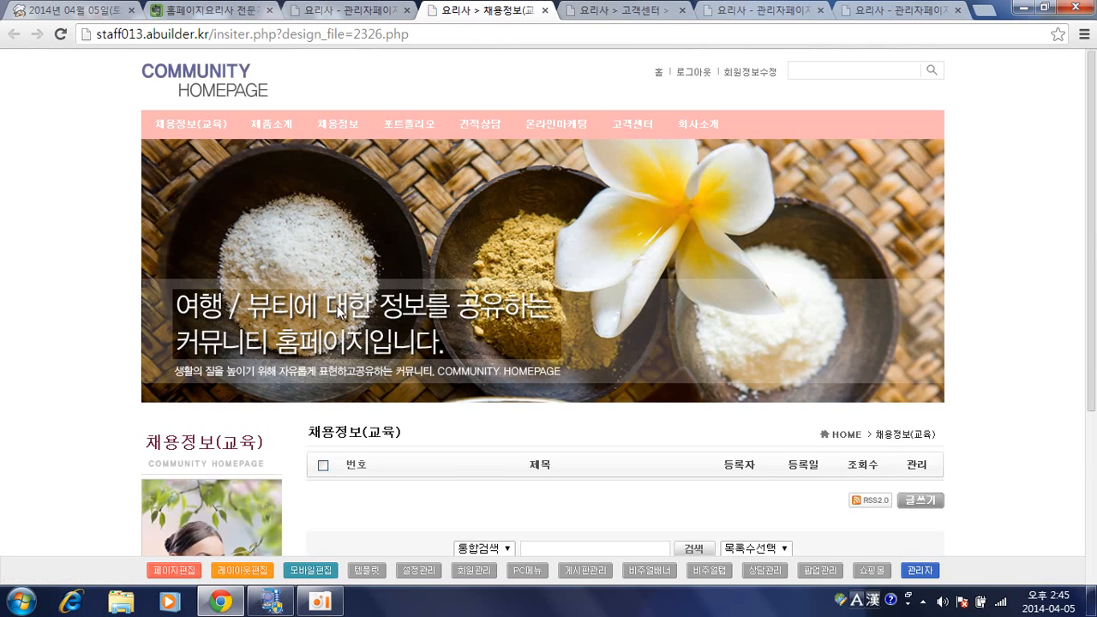
Step: Open the 채용정보(교육) board's write form without restoring the temporary draft and examine its fields
scroll(339, 313, "down", 2)
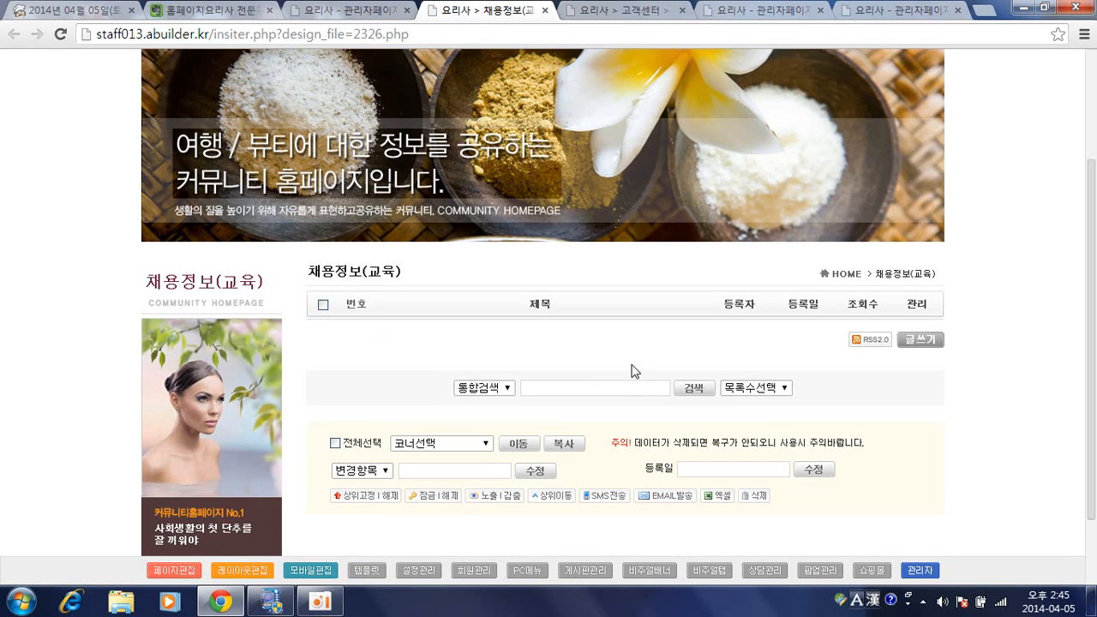
left_click(921, 341)
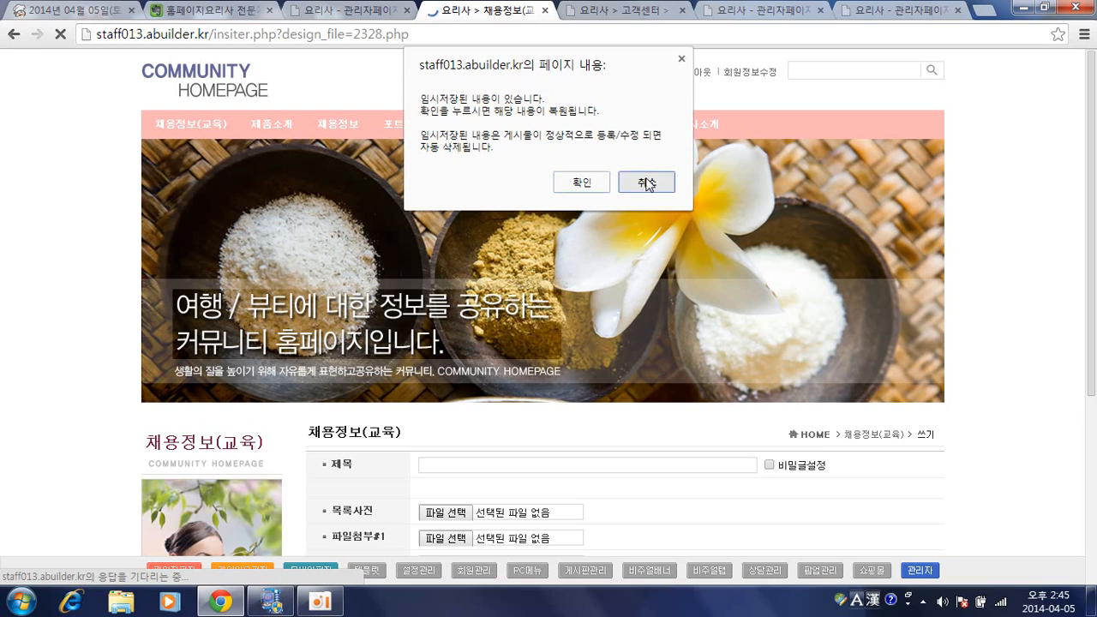
left_click(647, 183)
scroll(514, 274, "down", 5)
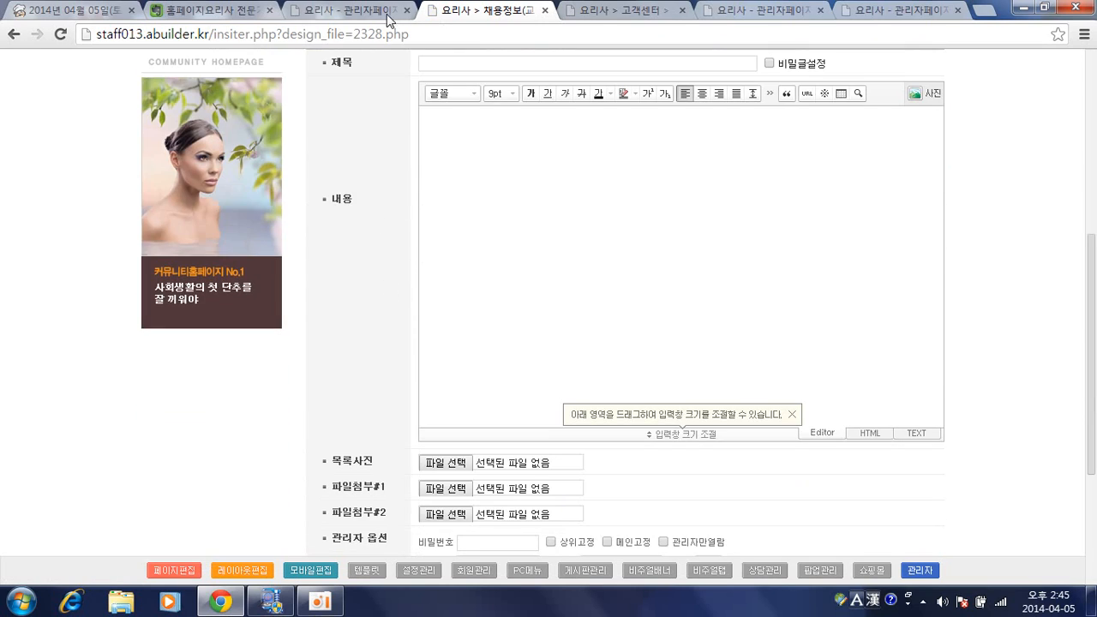
Step: Open the existing 채용정보 board's registration form from the homepage and examine its company and recruitment fields
left_click(387, 11)
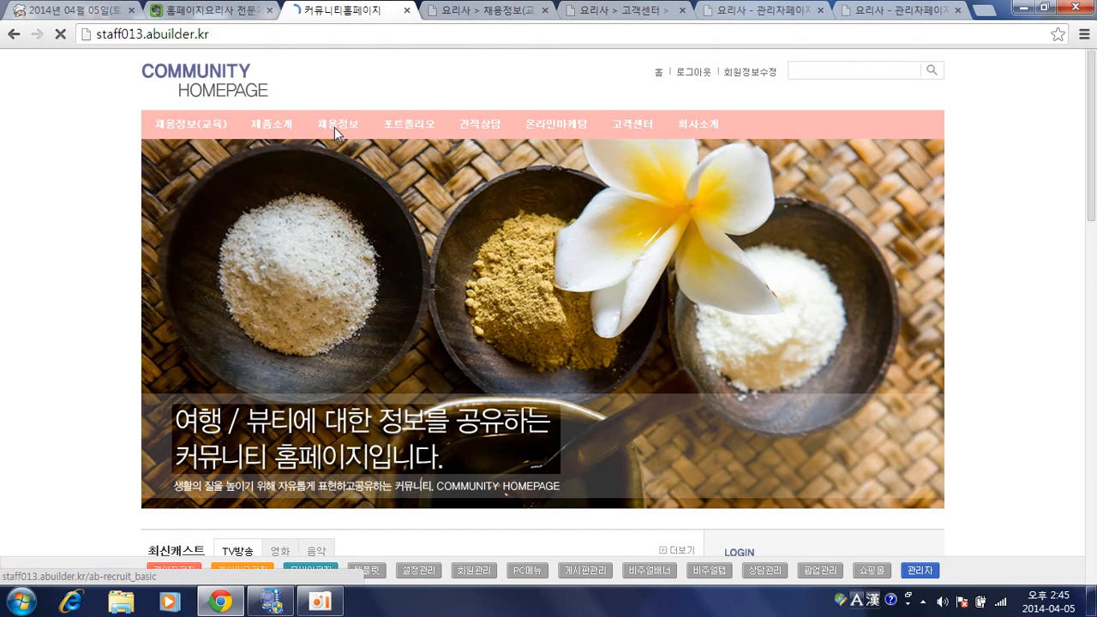
left_click(335, 127)
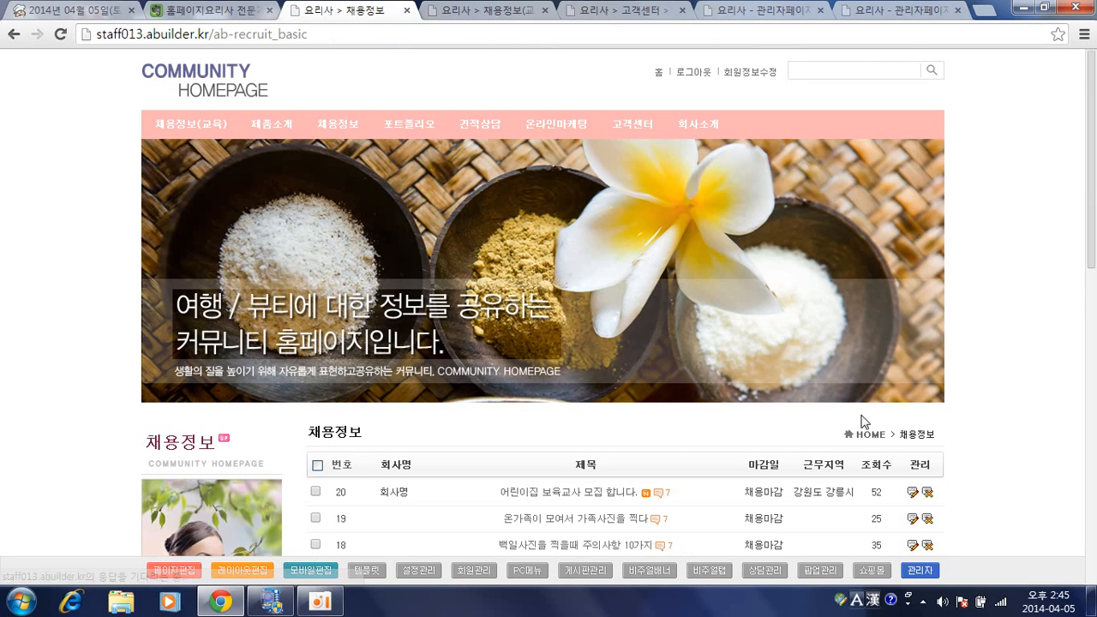
scroll(864, 416, "down", 4)
scroll(879, 409, "down", 4)
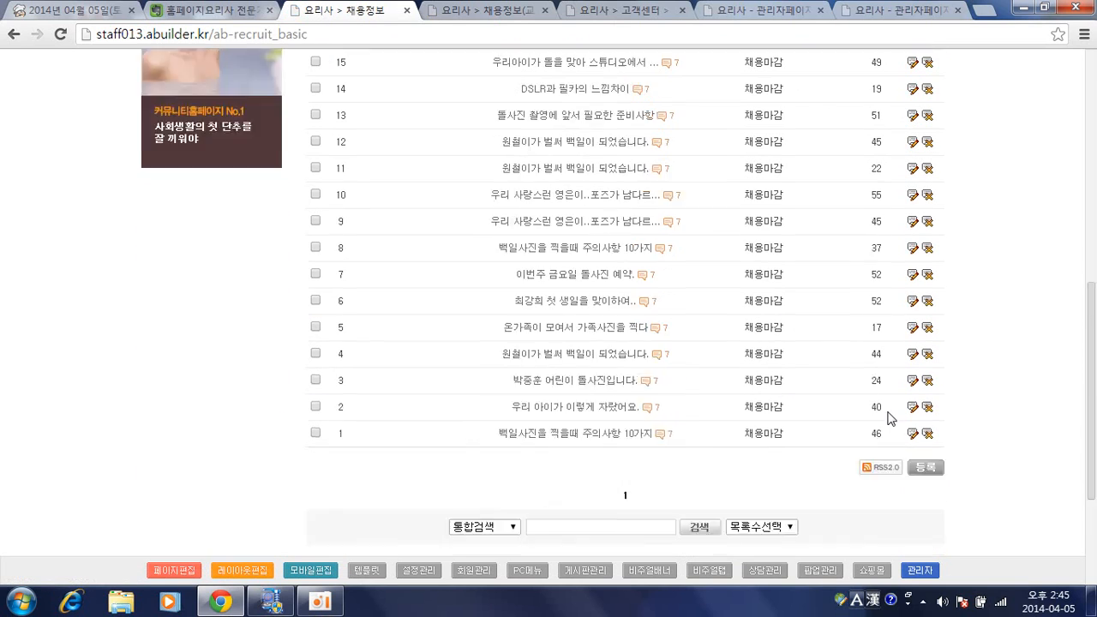
left_click(925, 386)
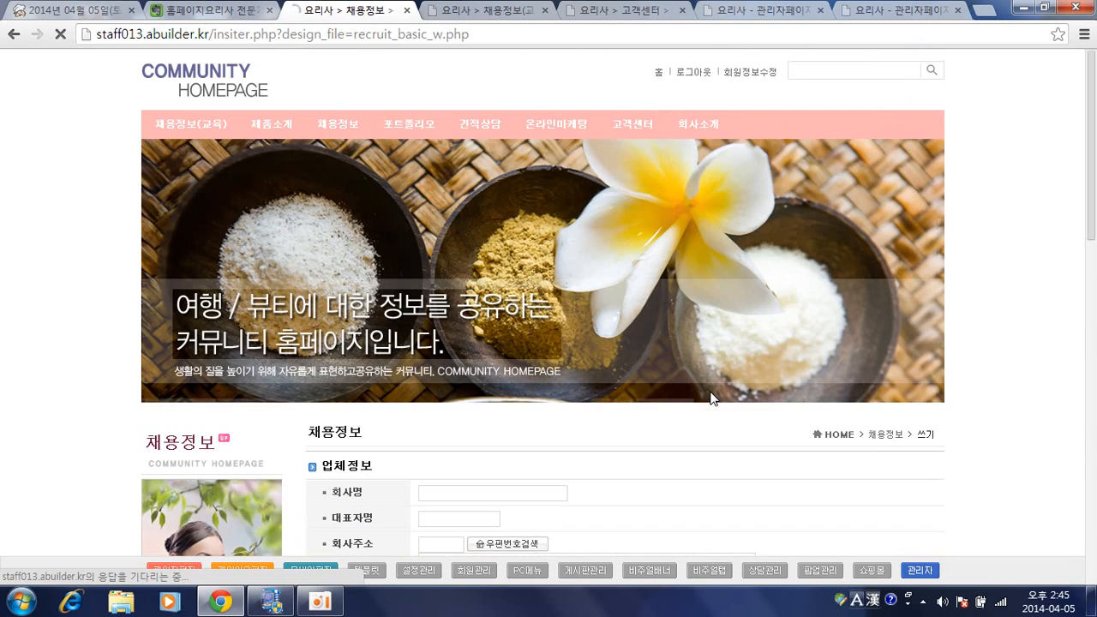
scroll(472, 392, "down", 4)
scroll(465, 394, "down", 1)
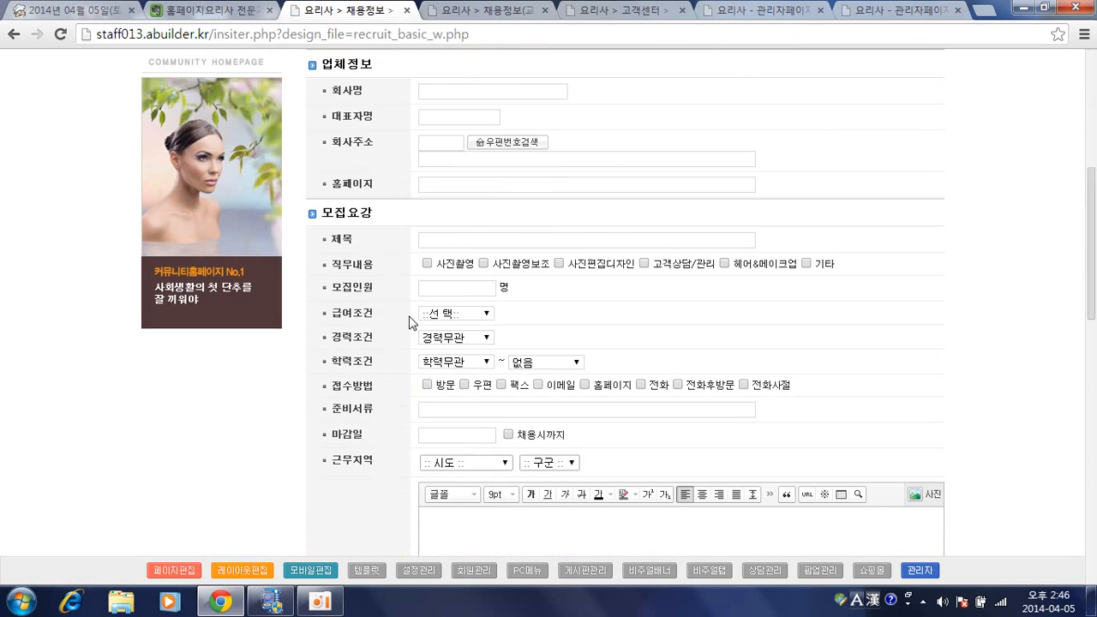
Step: Open the 채용정보(교육) board's write form in the page designer for editing
left_click(494, 13)
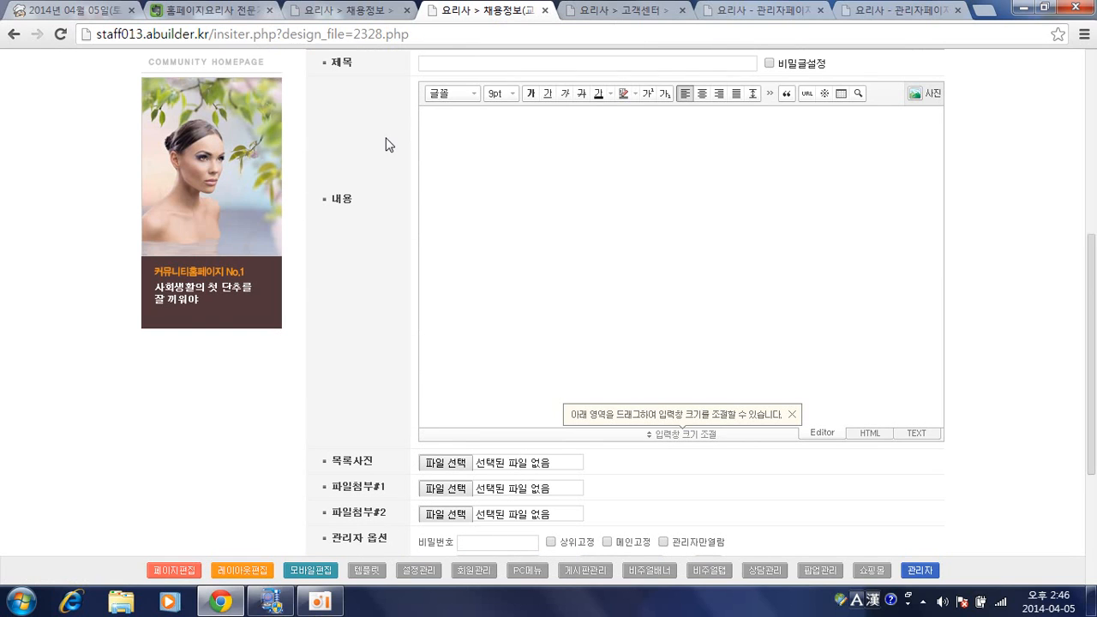
left_click(168, 574)
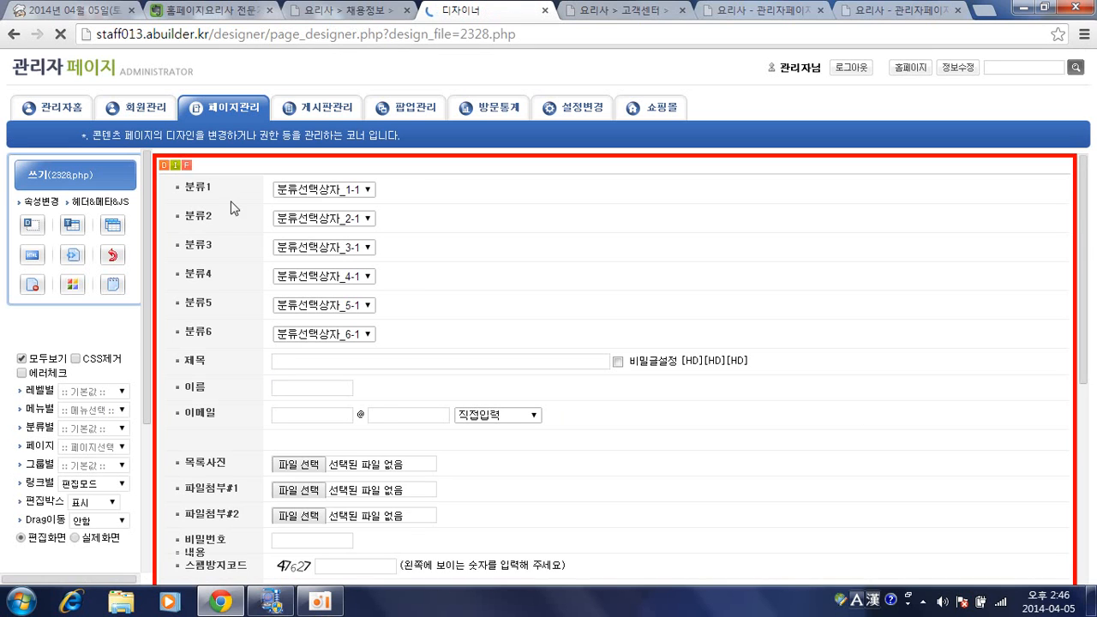
Step: Apply 임포트변경 to the write page's imported 일반쓰기폼 (bd_wf.imp.php) and open the board's own form copy in the designer
left_click(187, 169)
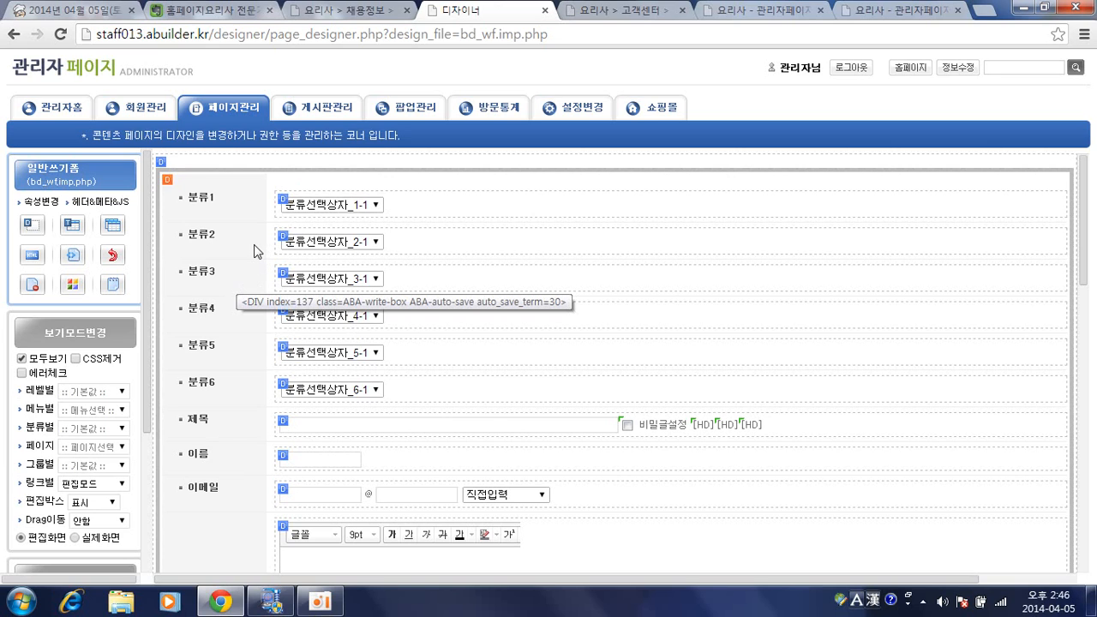
key("BackSpace")
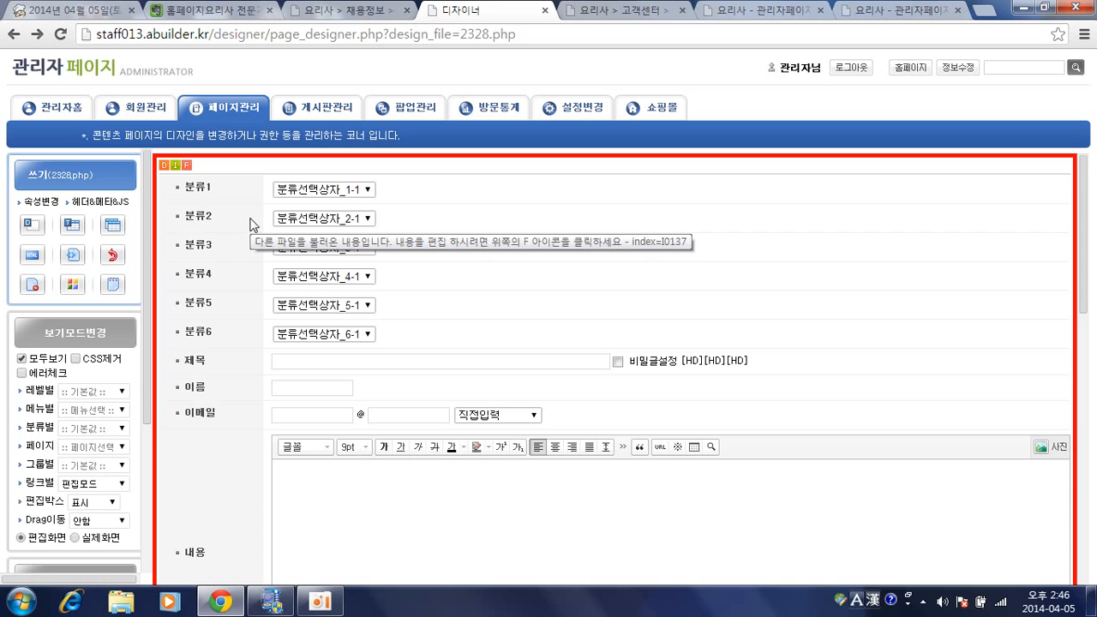
left_click(175, 167)
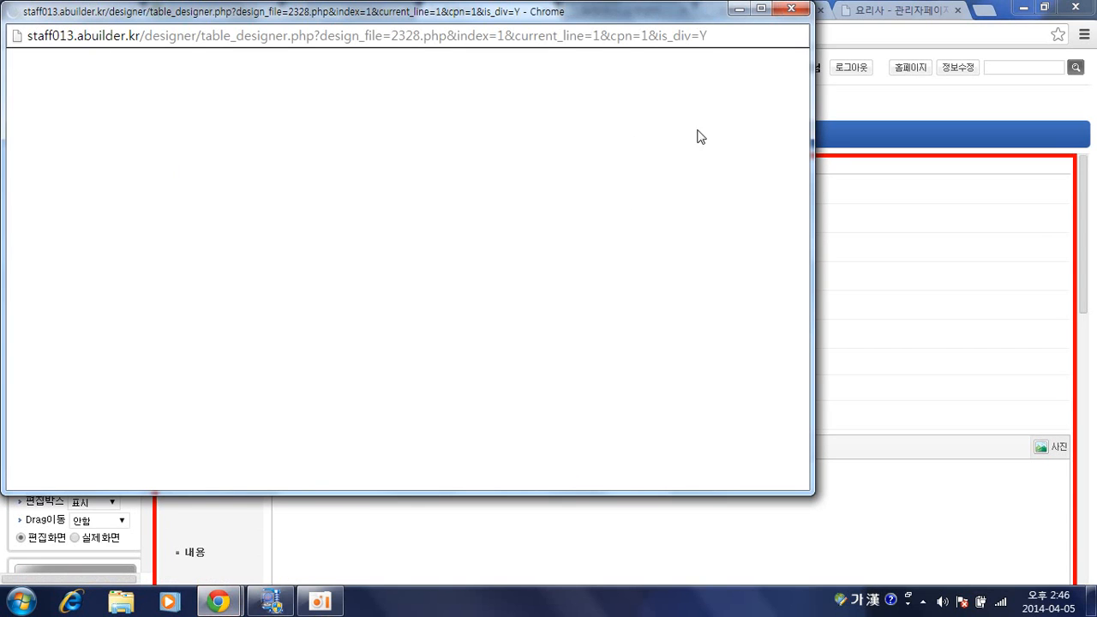
left_click(736, 104)
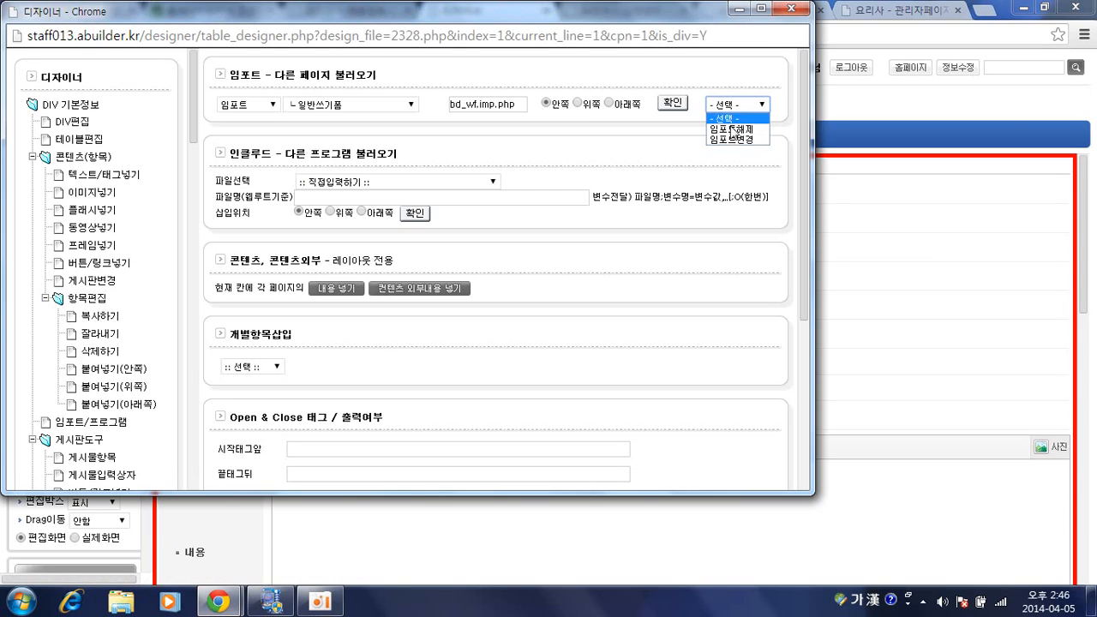
left_click(731, 139)
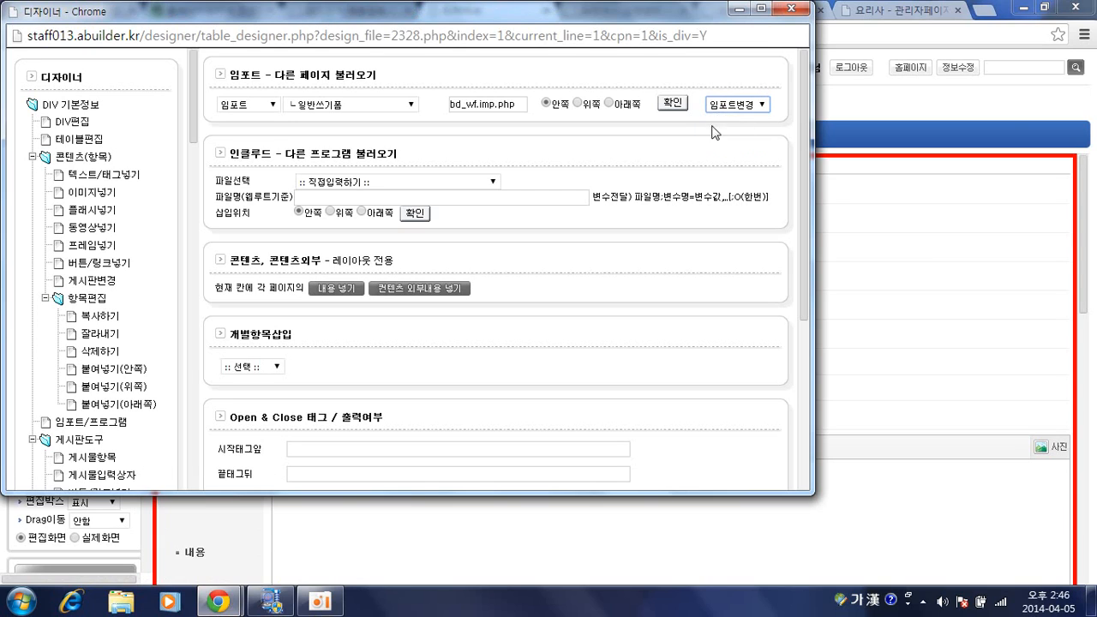
left_click(672, 104)
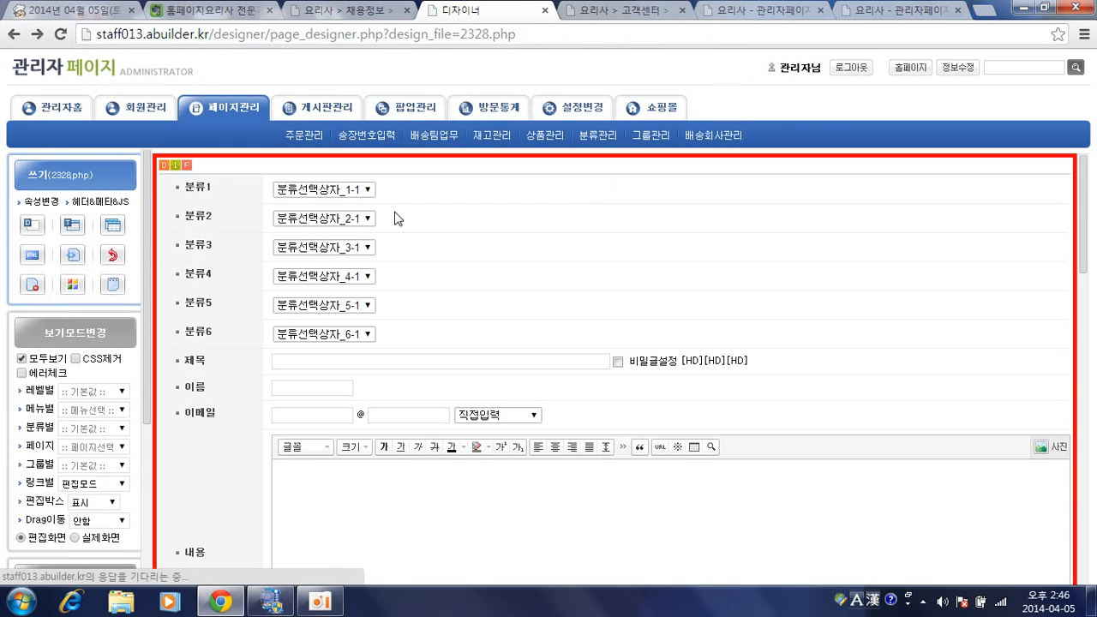
left_click(187, 167)
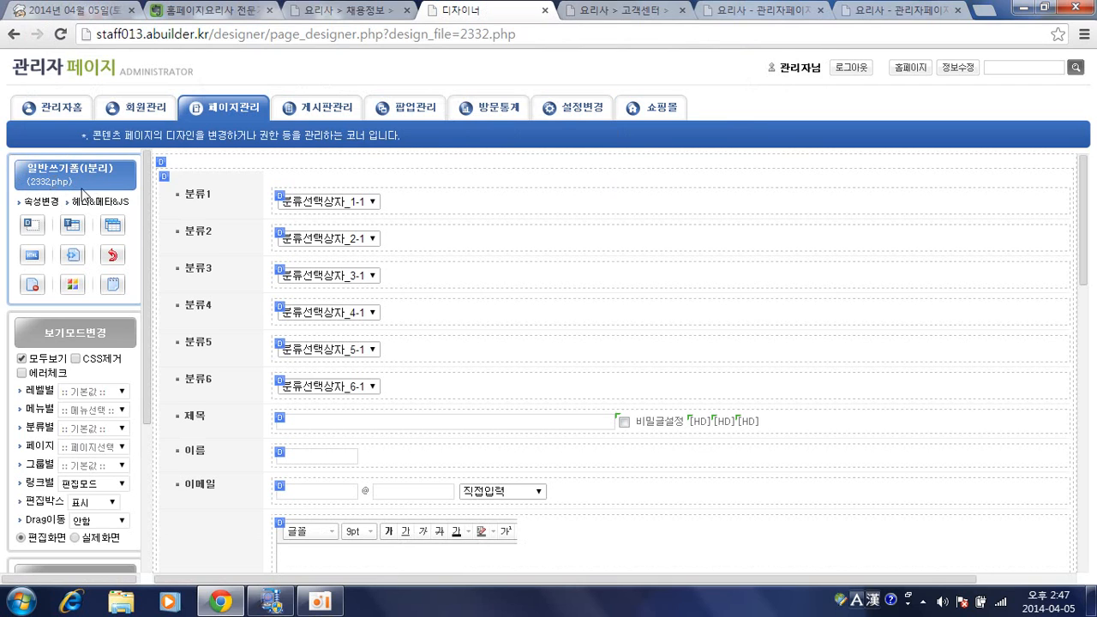
Step: Open the list of board pages and search it for 채용 to find the 채용정보(교육) pages
left_click(239, 114)
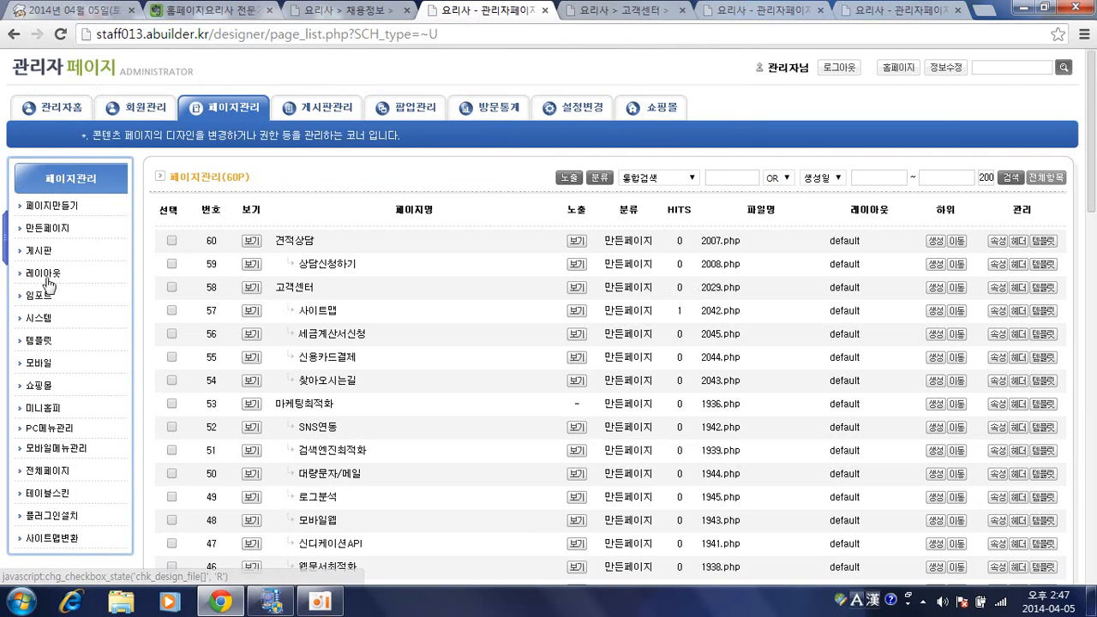
left_click(39, 250)
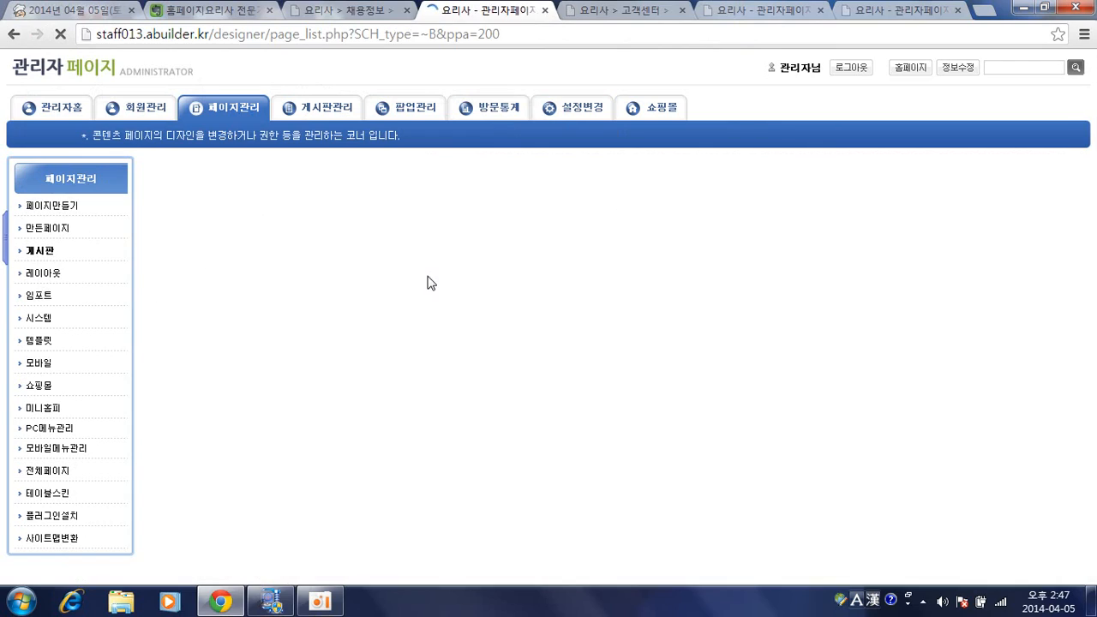
scroll(433, 283, "down", 7)
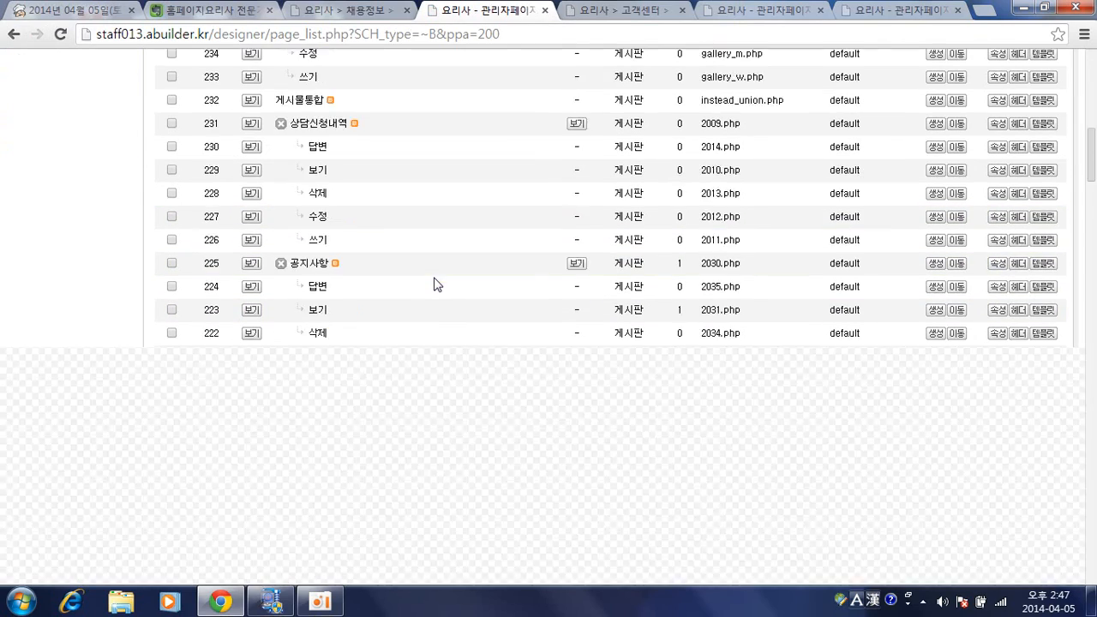
scroll(433, 284, "down", 15)
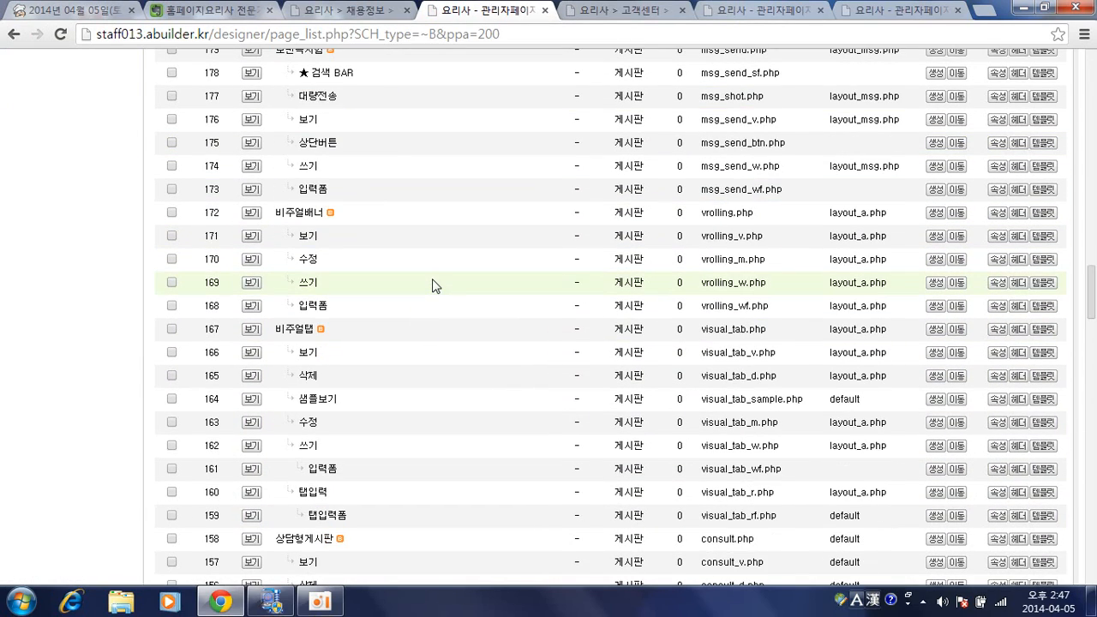
key("ctrl+f")
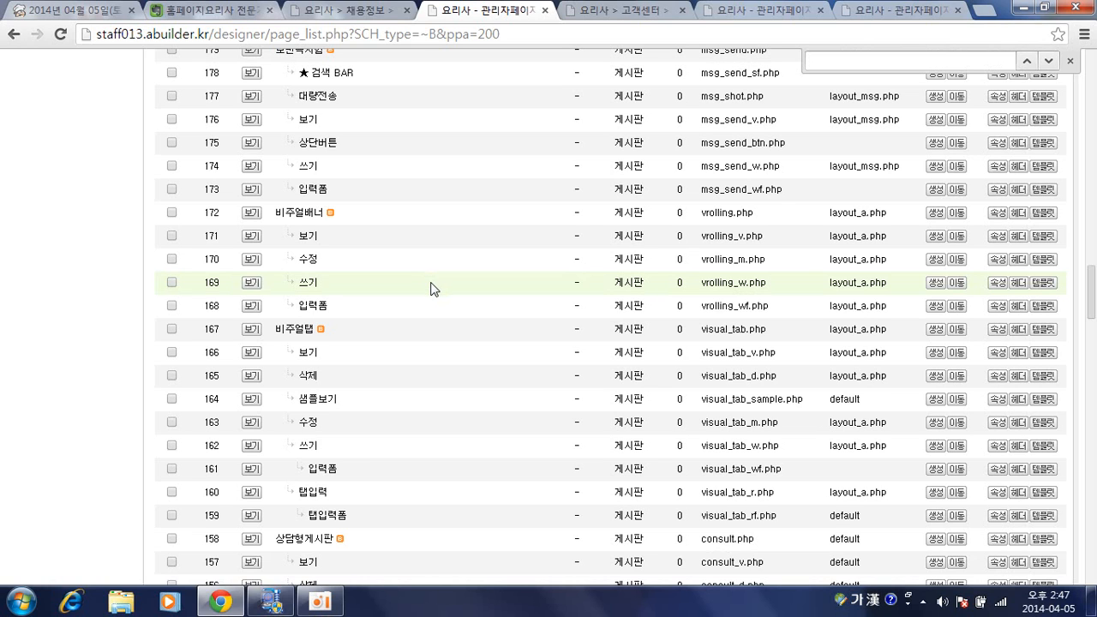
type("채용")
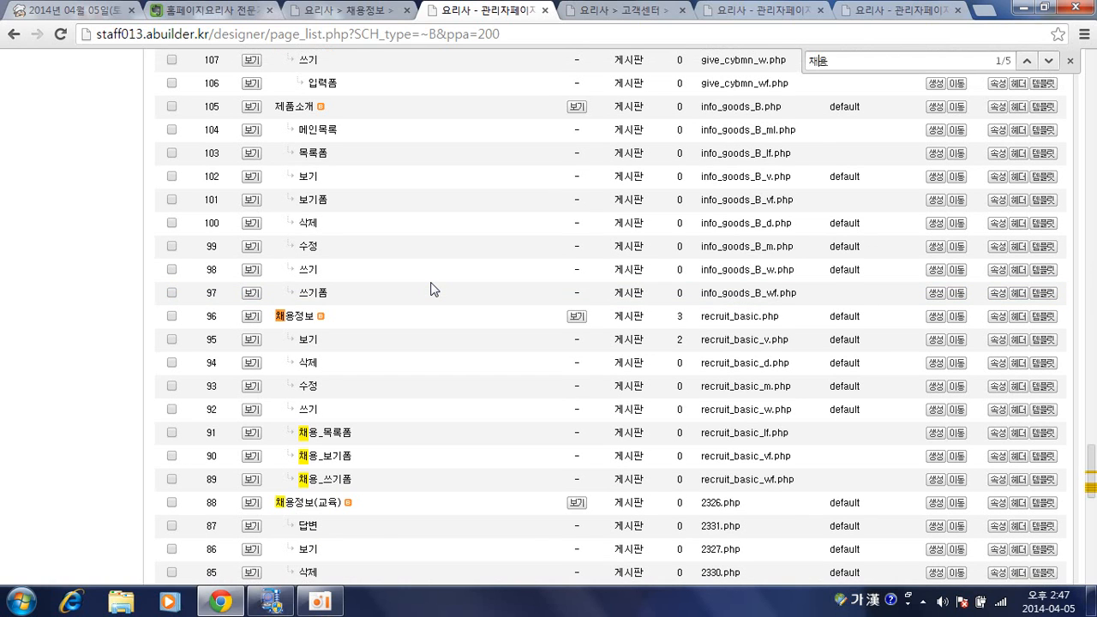
scroll(433, 290, "down", 2)
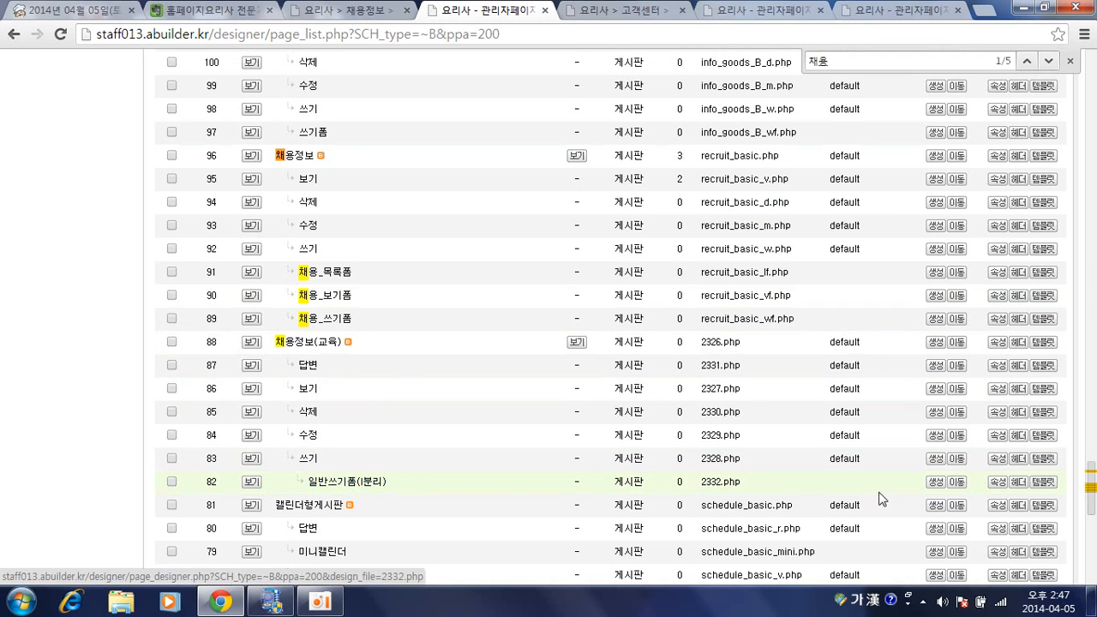
Step: Rename the 일반쓰기폼(I분리) page under the 채용정보(교육) write page as 입력폼
left_click(990, 485)
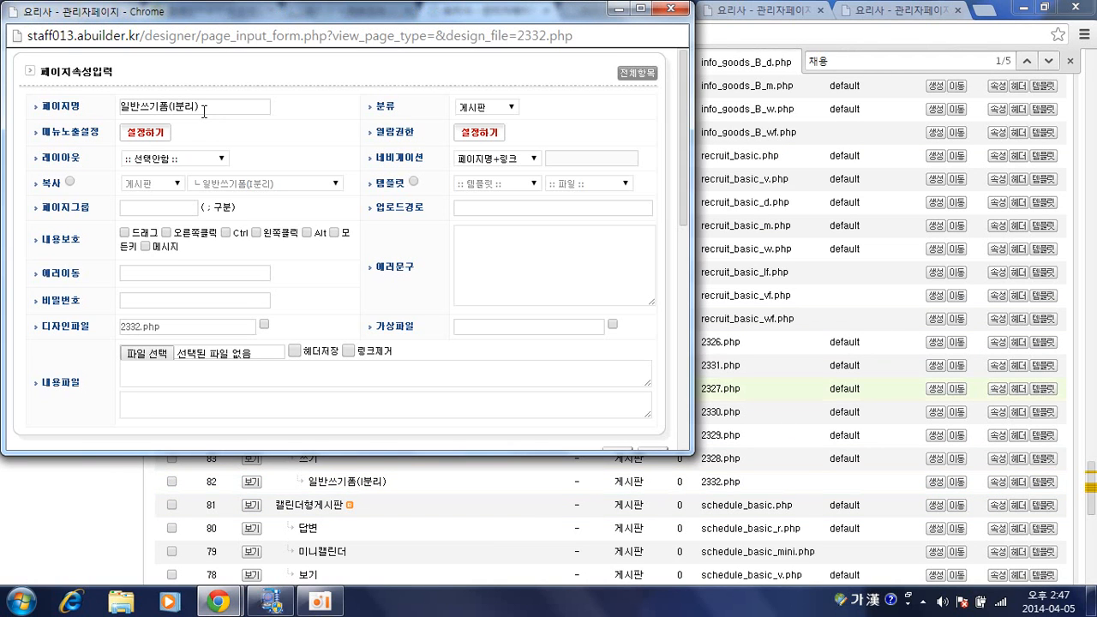
left_click(204, 110)
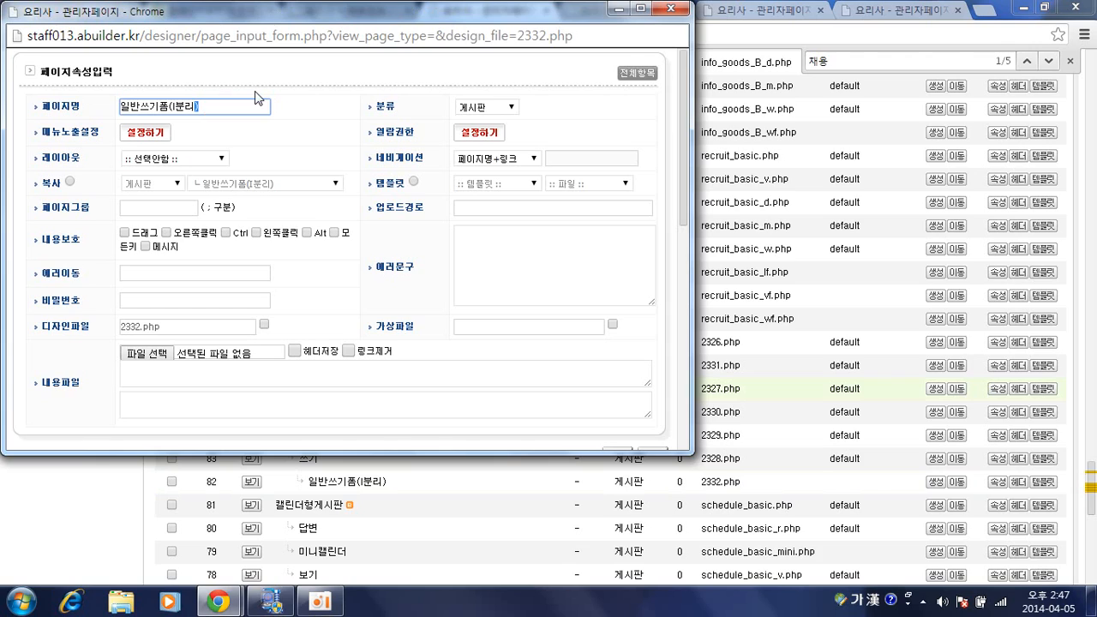
left_click_drag(226, 106, 86, 97)
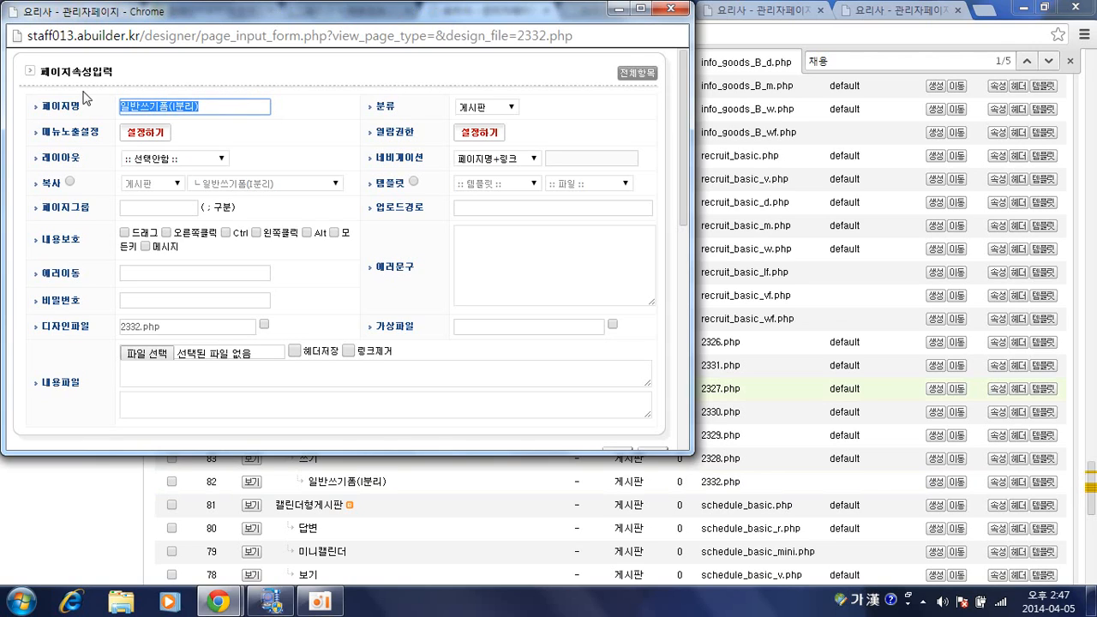
type("ㅇ")
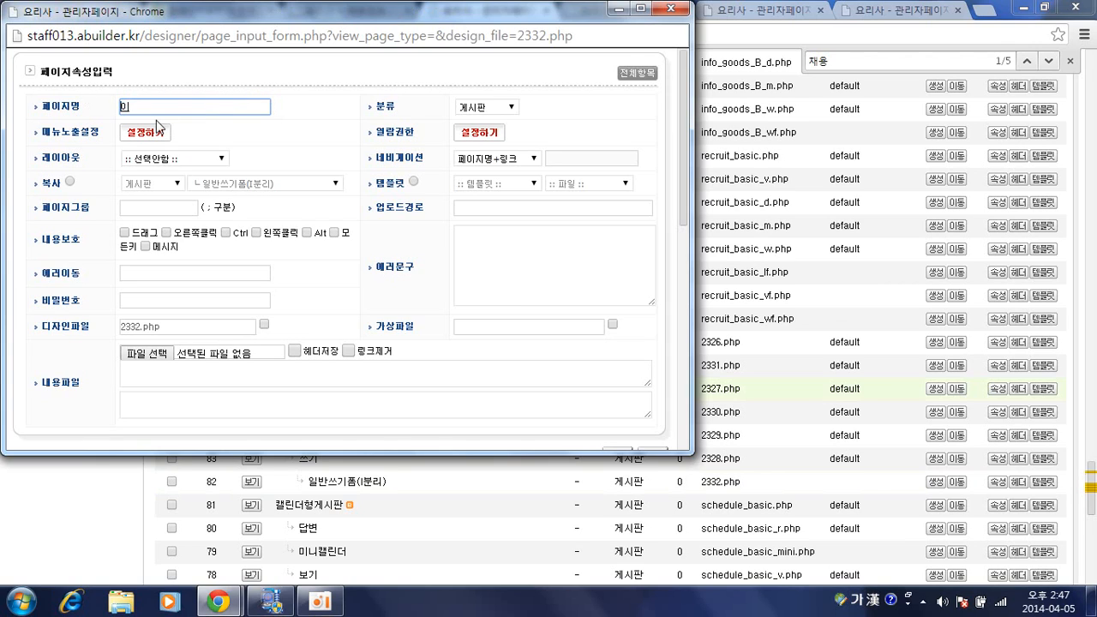
type("력포ㅁ")
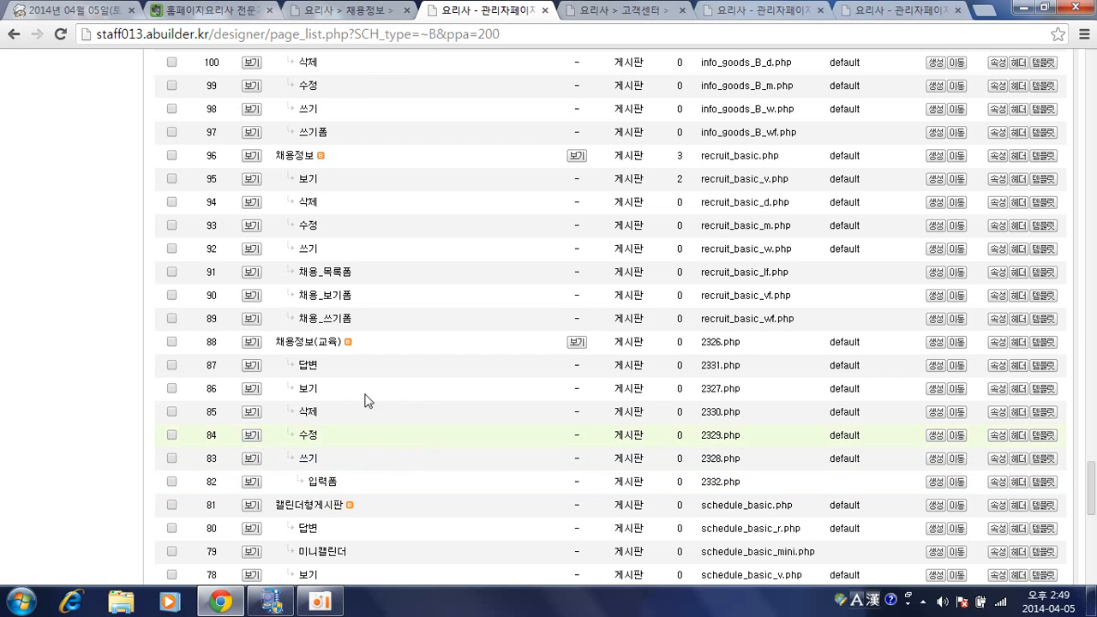
Step: Open the 입력폼 imported by the 채용정보(교육) write page in the designer and examine all its fields down to the administrator options
left_click(308, 458)
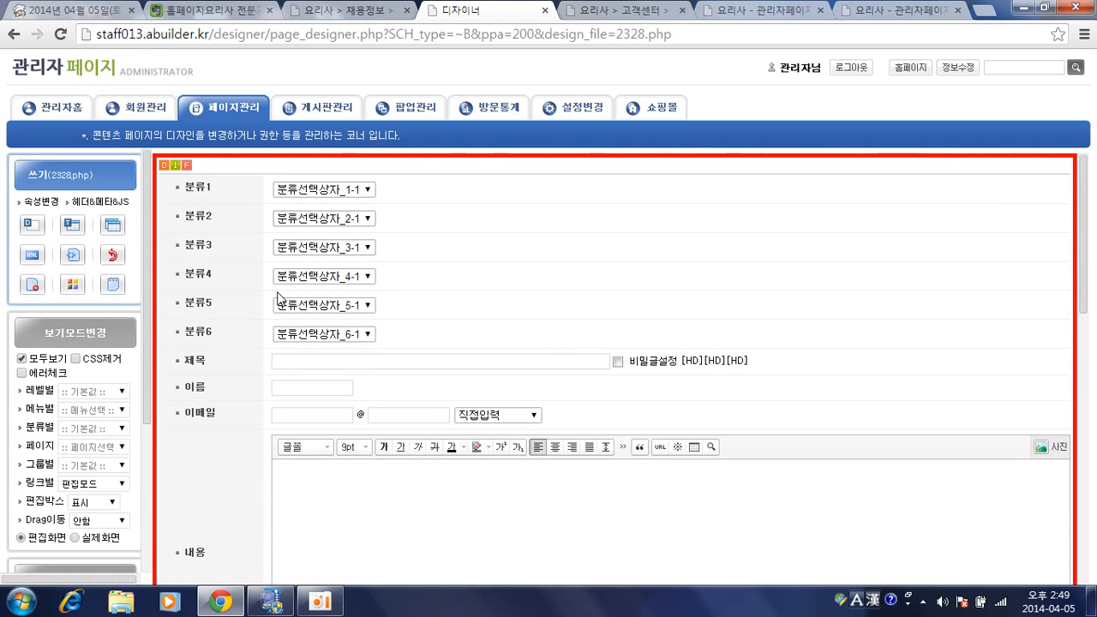
left_click(188, 167)
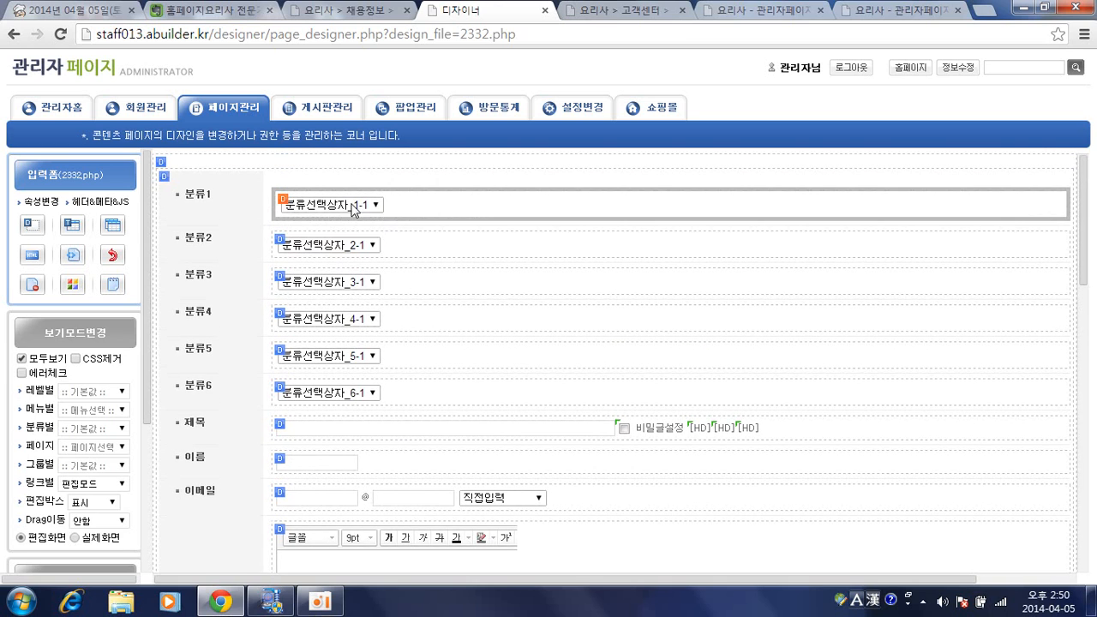
scroll(614, 274, "down", 3)
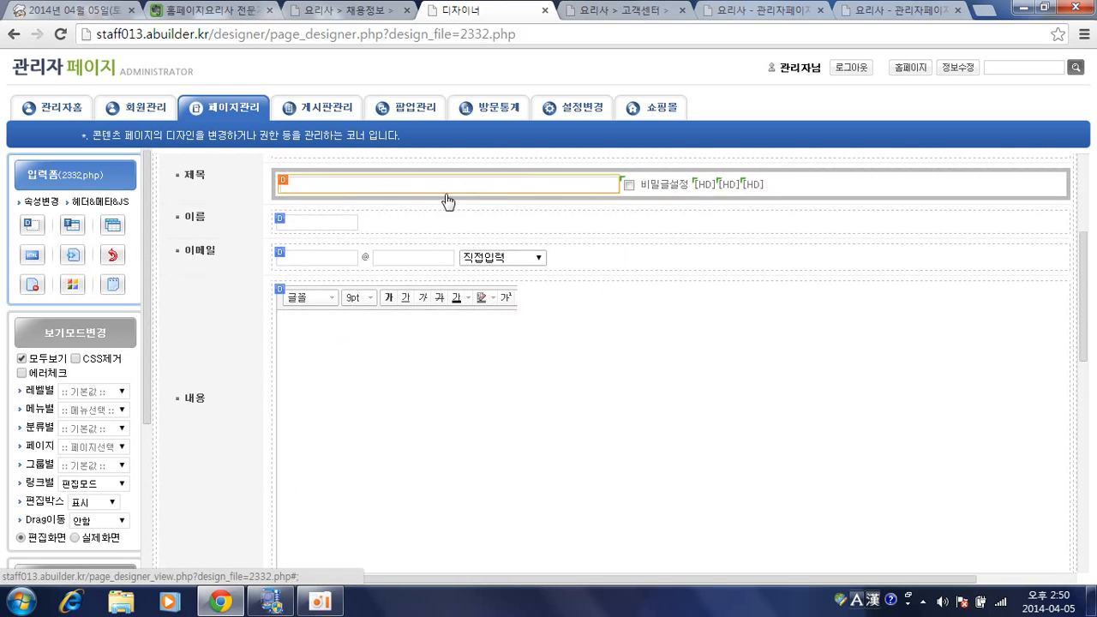
scroll(409, 238, "down", 3)
scroll(409, 238, "down", 5)
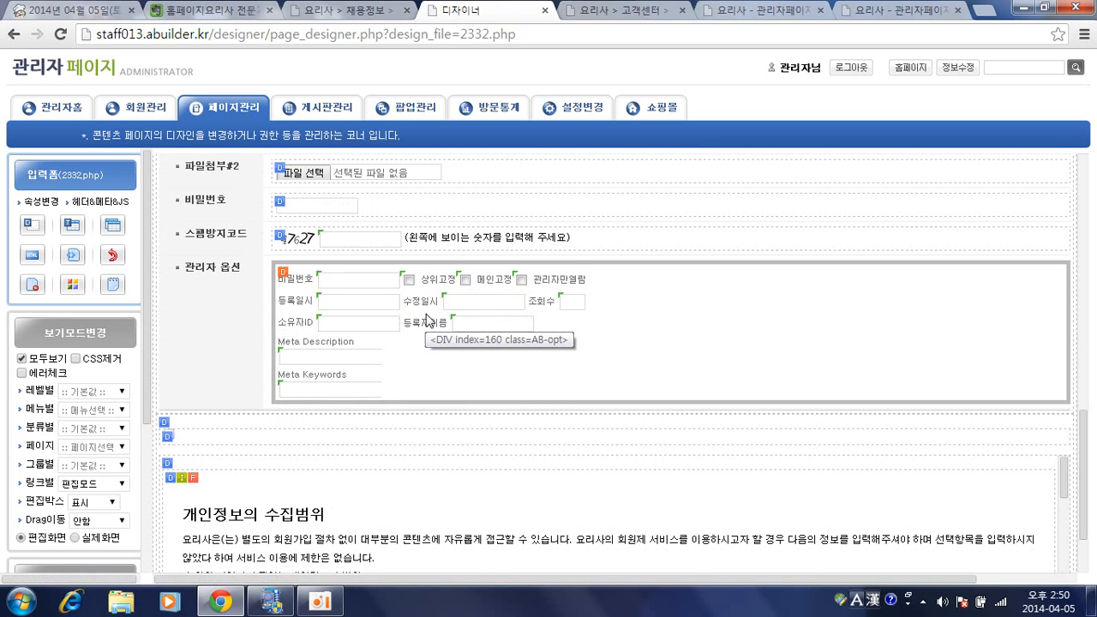
scroll(429, 317, "up", 15)
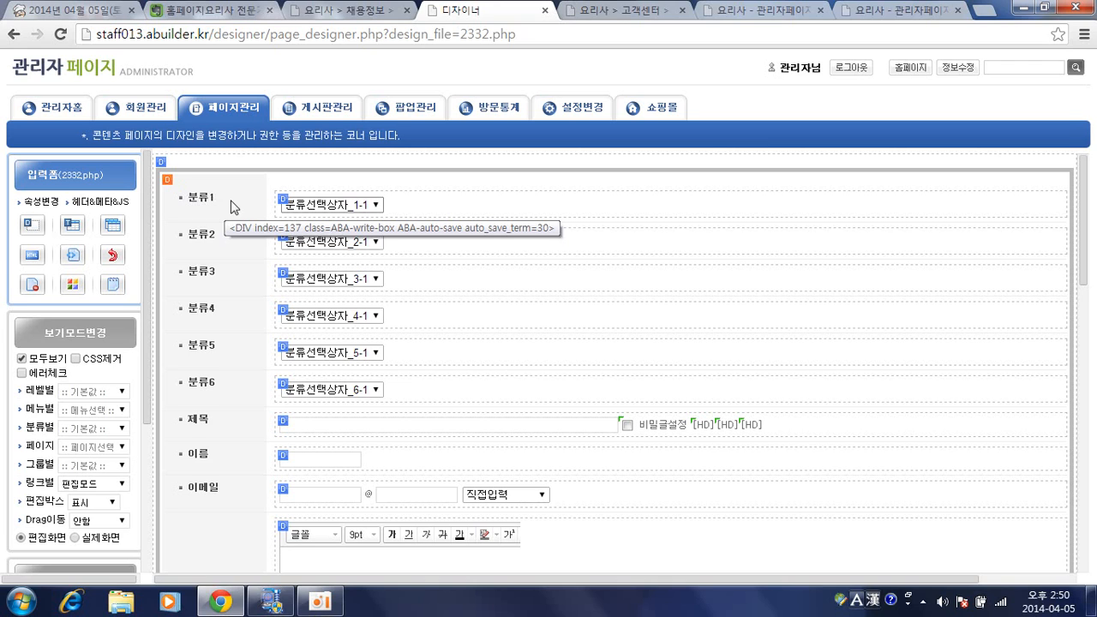
Step: Open the DIV settings of the 분류1 row and examine the label text and for attribute in its opening tag
left_click(284, 204)
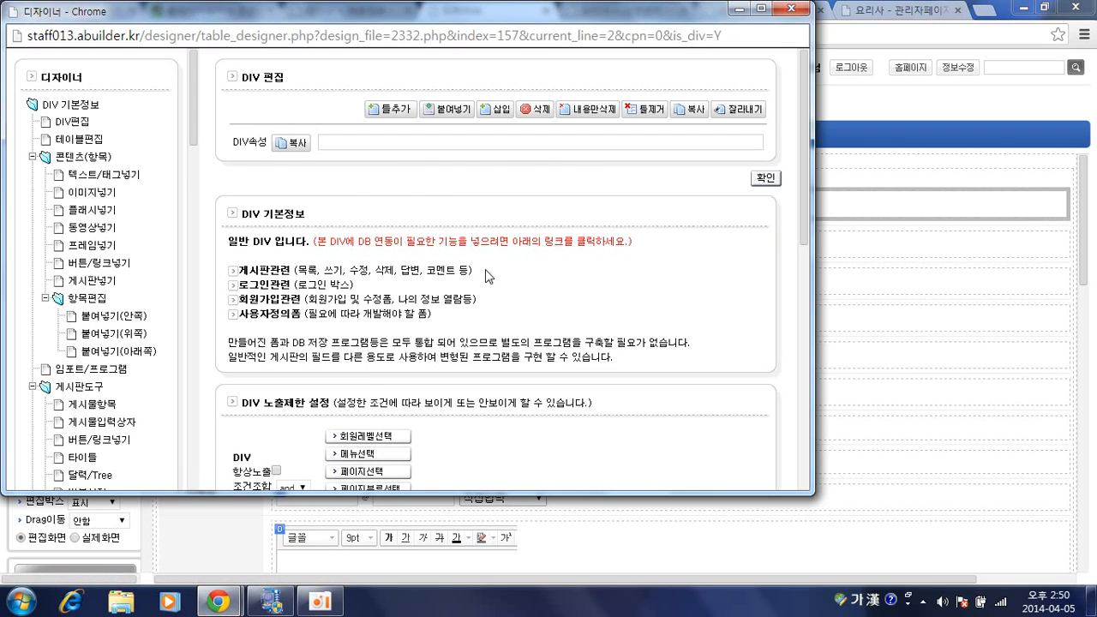
scroll(484, 270, "down", 1)
scroll(482, 275, "up", 1)
left_click(77, 126)
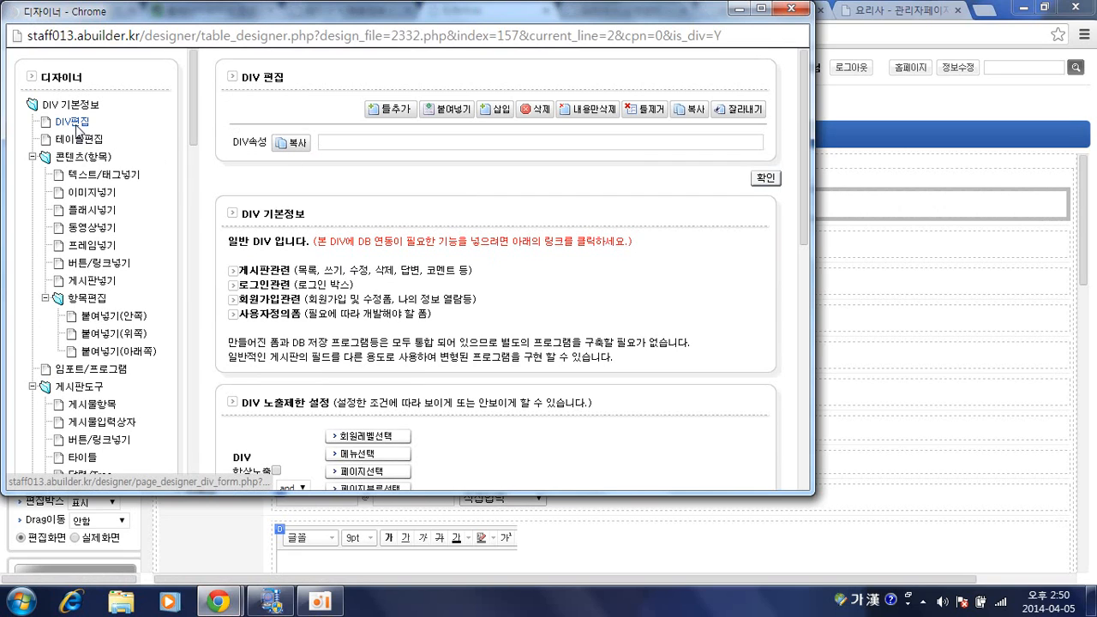
scroll(436, 235, "down", 1)
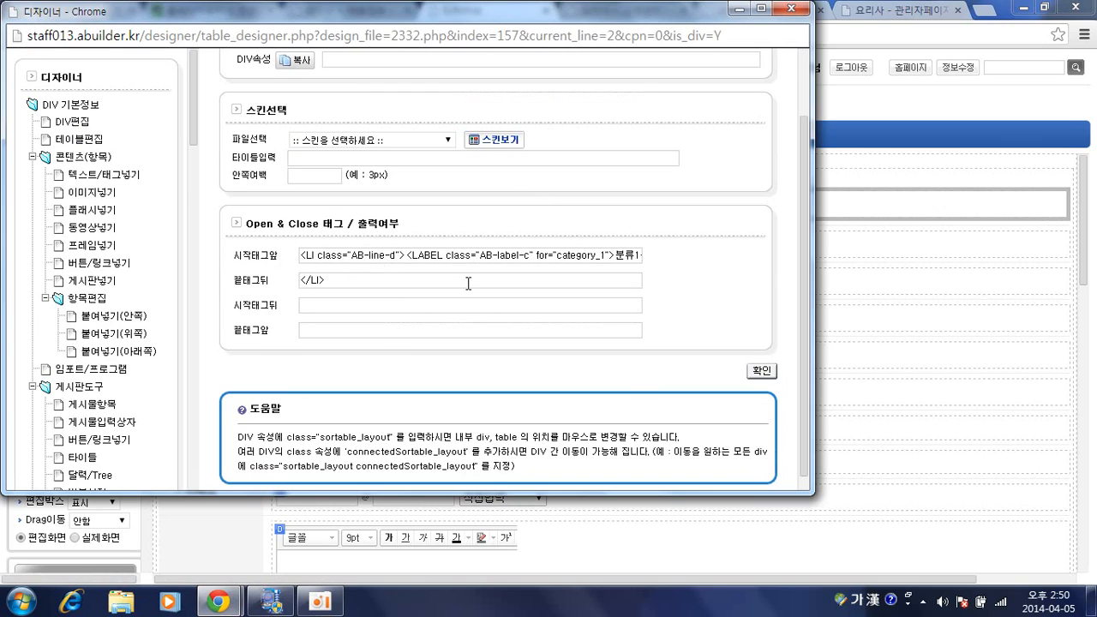
left_click(597, 255)
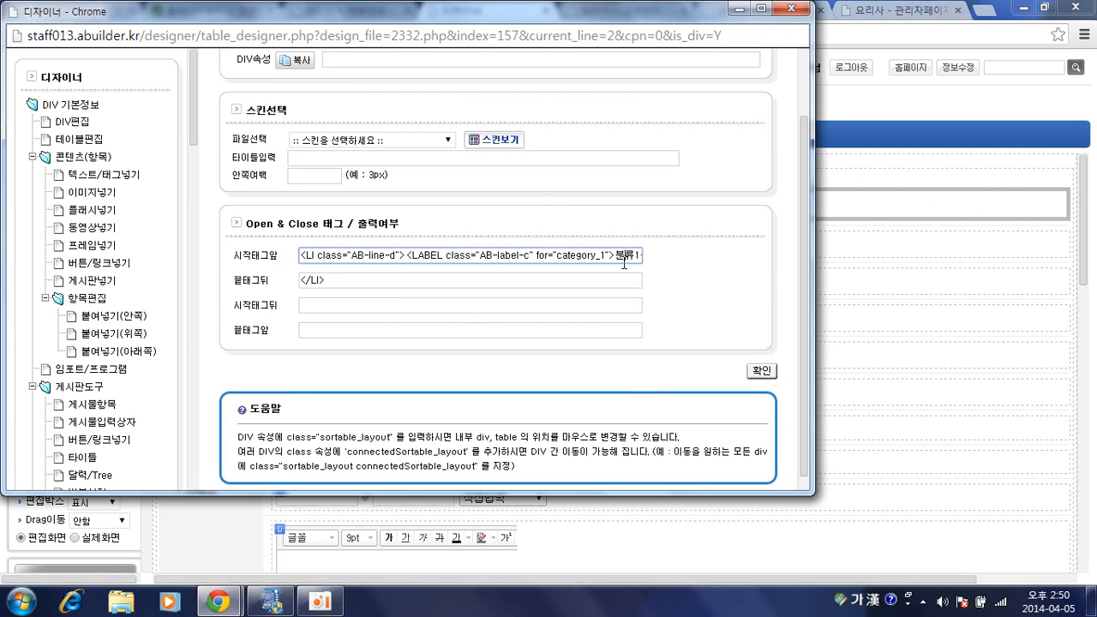
left_click_drag(614, 254, 640, 255)
left_click(573, 254)
double_click(586, 255)
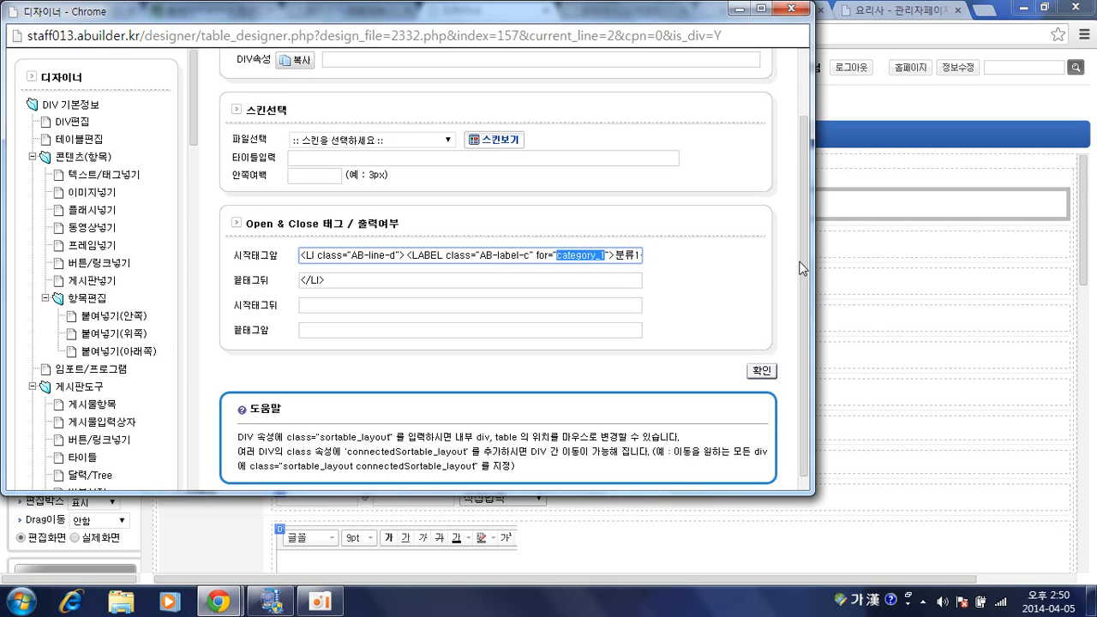
left_click(564, 256)
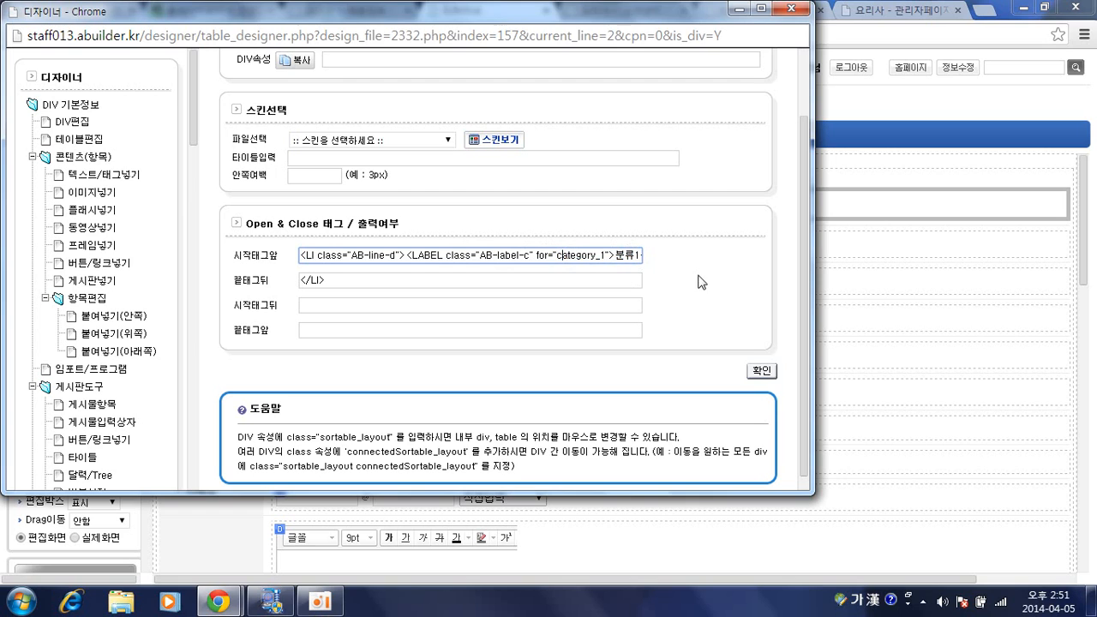
left_click(914, 262)
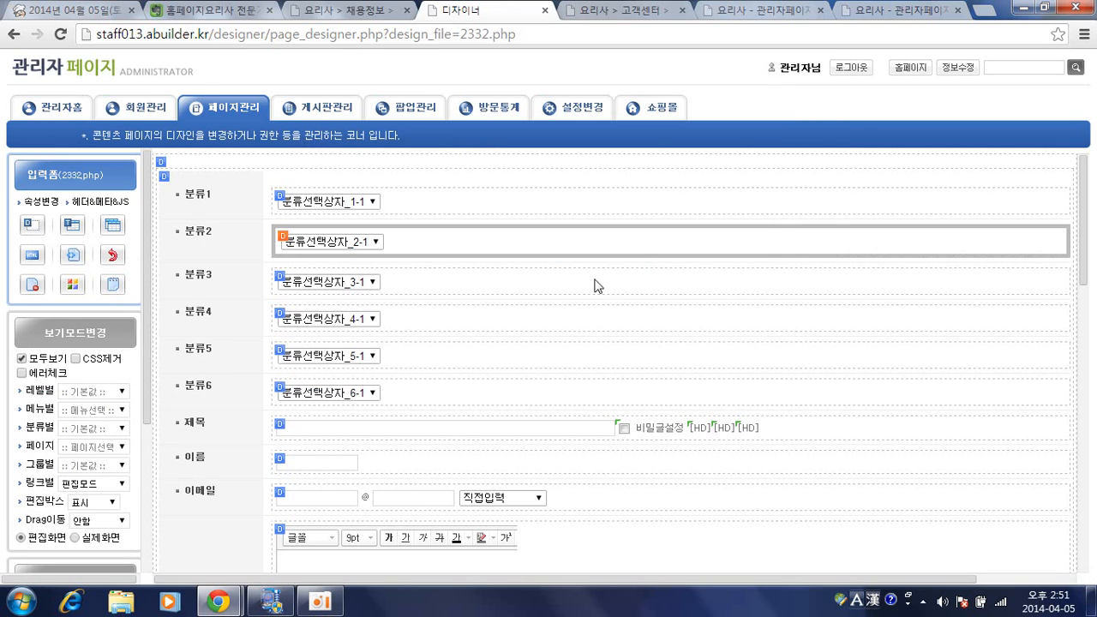
Step: Open the input properties of the 분류1 selection box and examine its field name and number
left_click(319, 205)
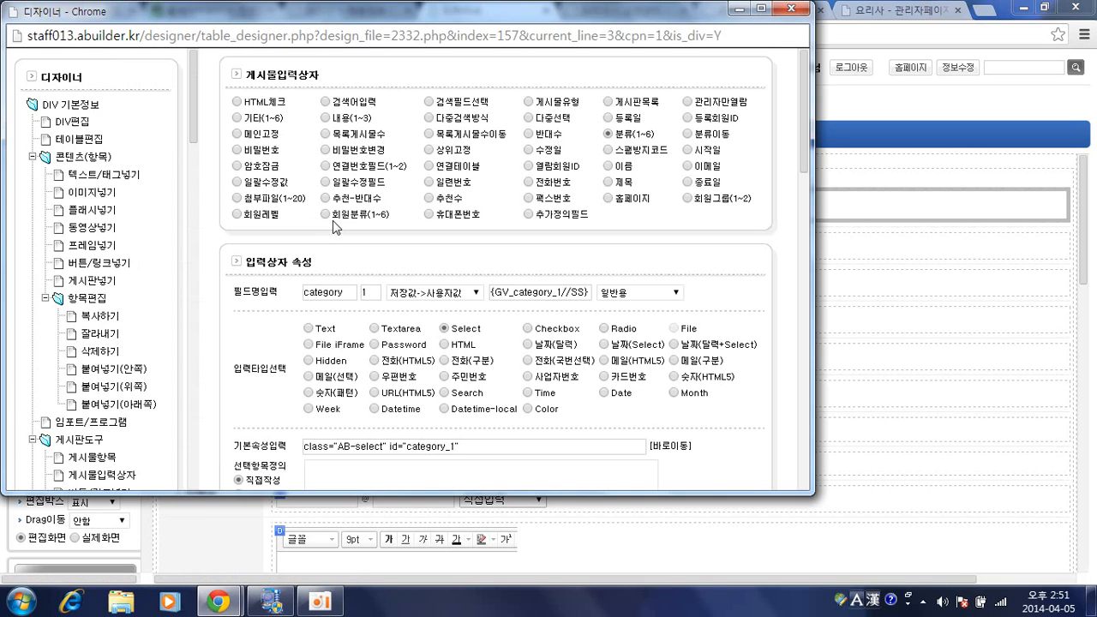
left_click(364, 292)
double_click(347, 293)
left_click(365, 292)
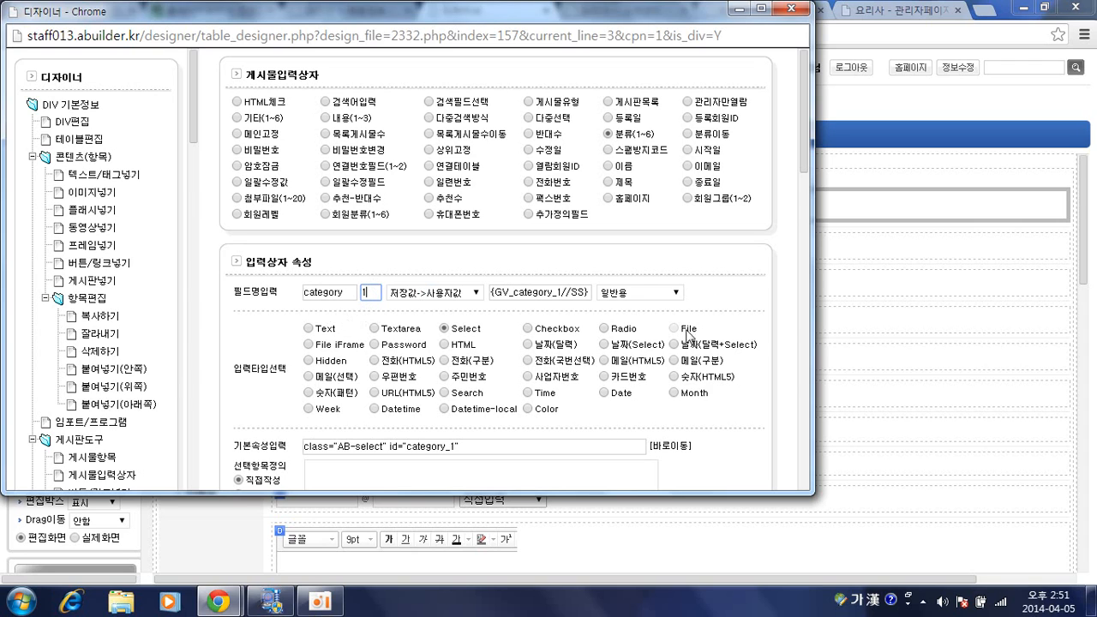
left_click(882, 314)
Step: Open the DIV settings of the 분류1 row and examine the category_1 for attribute in its opening tag
left_click(281, 201)
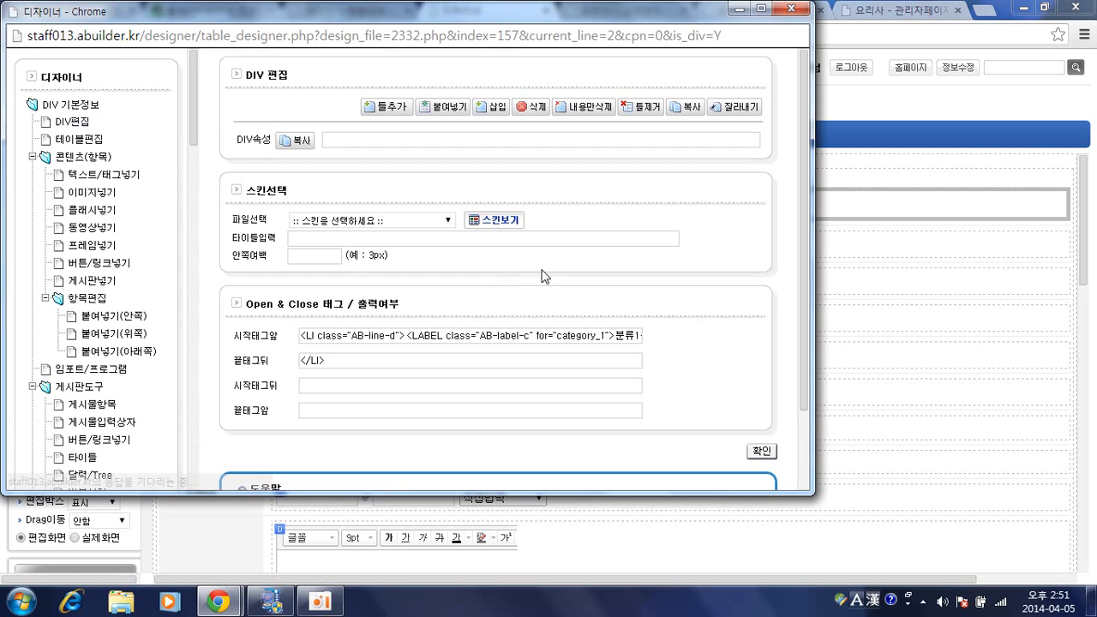
double_click(581, 335)
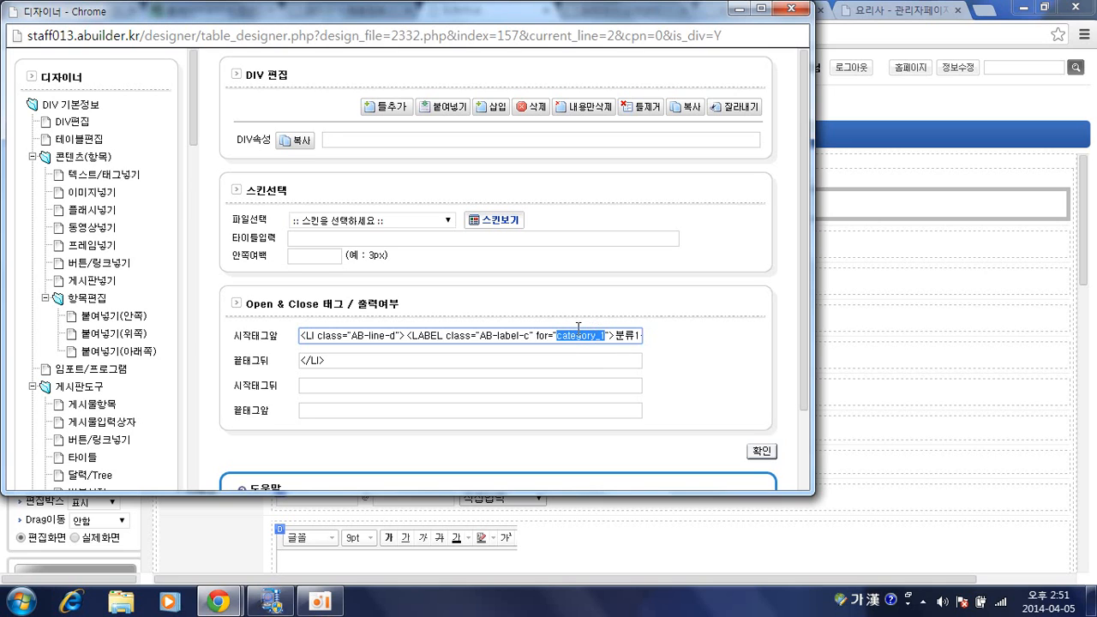
left_click(889, 246)
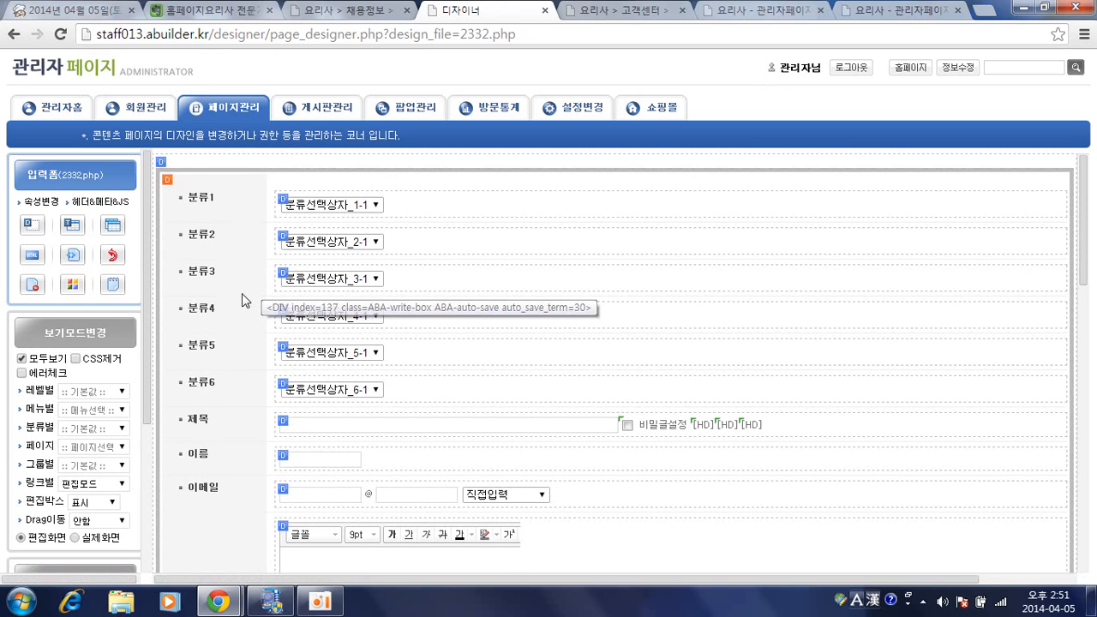
Step: Open the input properties of the 비밀글설정 checkbox in the 제목 row and set its input type to Hidden
scroll(241, 300, "down", 1)
scroll(238, 336, "down", 2)
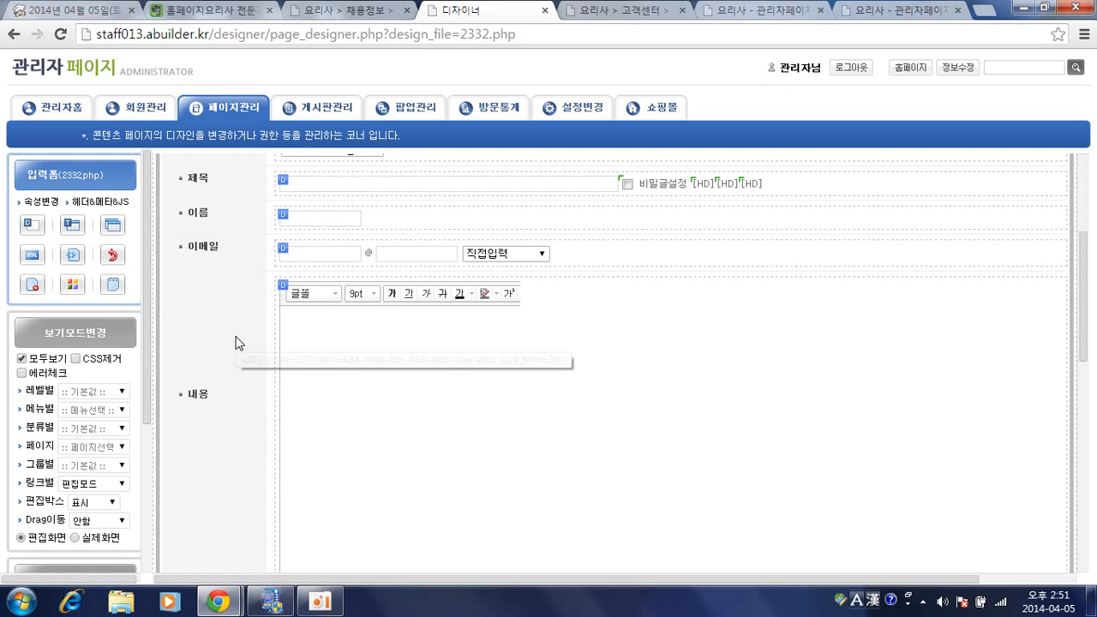
scroll(238, 343, "up", 2)
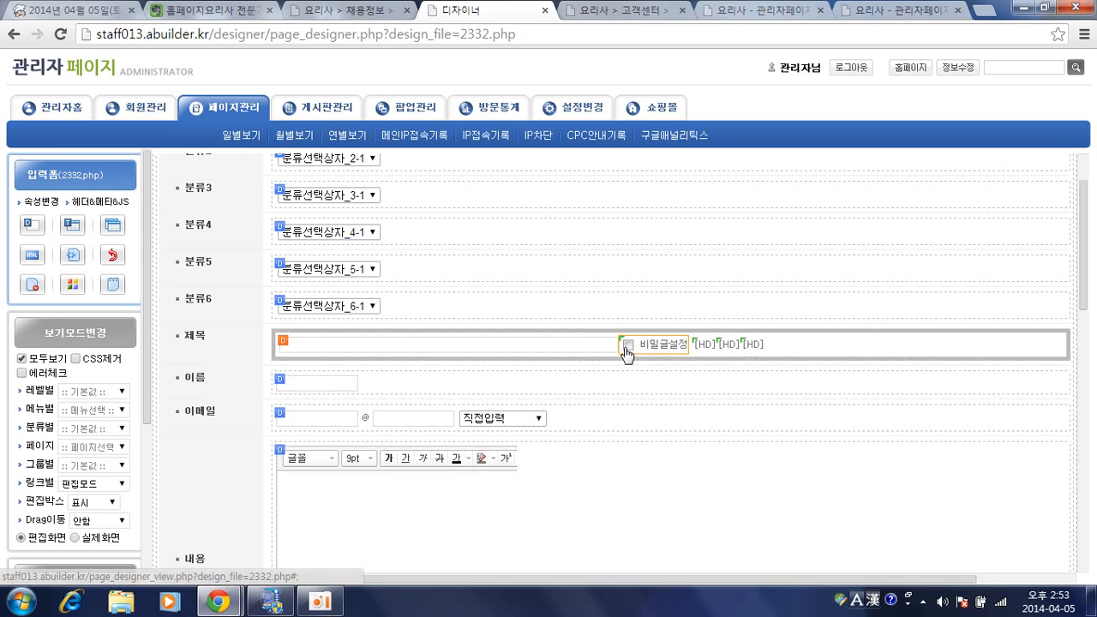
left_click(630, 351)
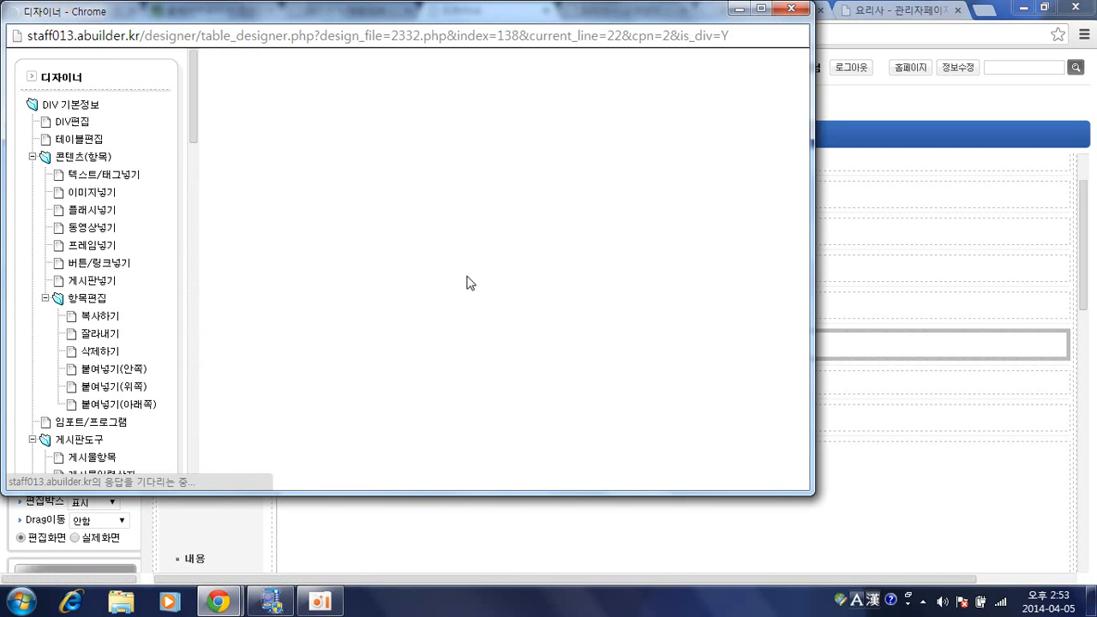
scroll(347, 347, "down", 1)
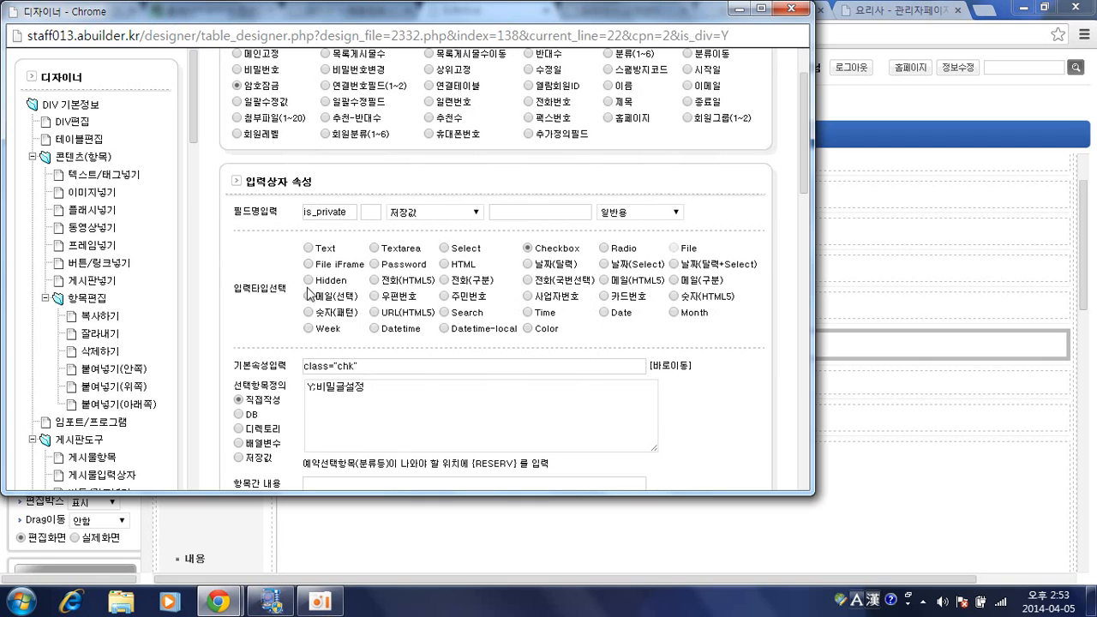
left_click(310, 281)
left_click(884, 417)
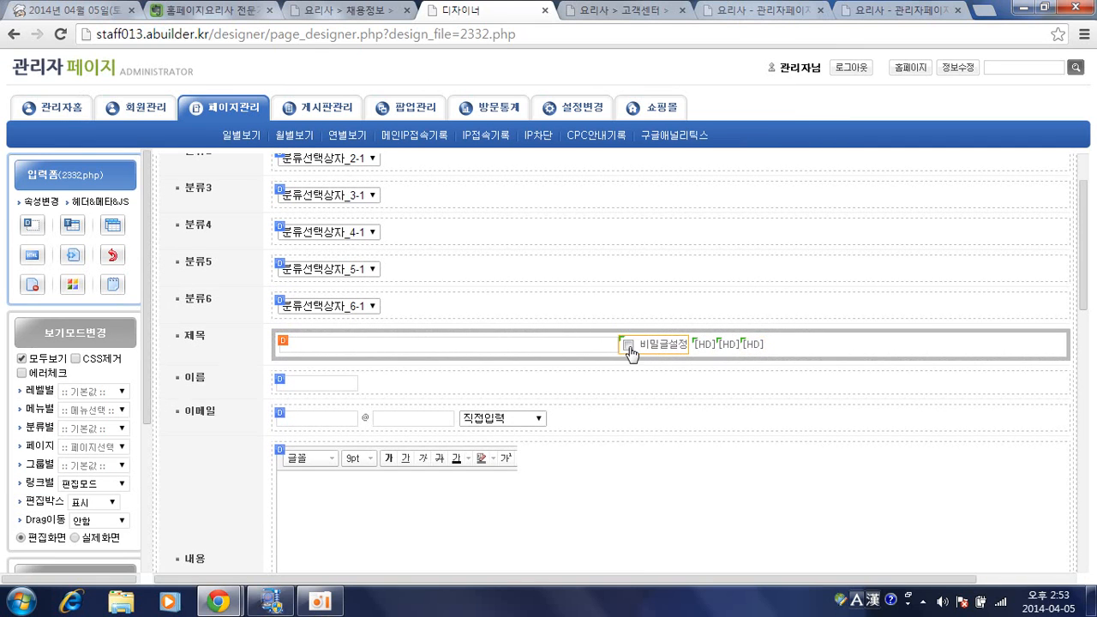
left_click(605, 316)
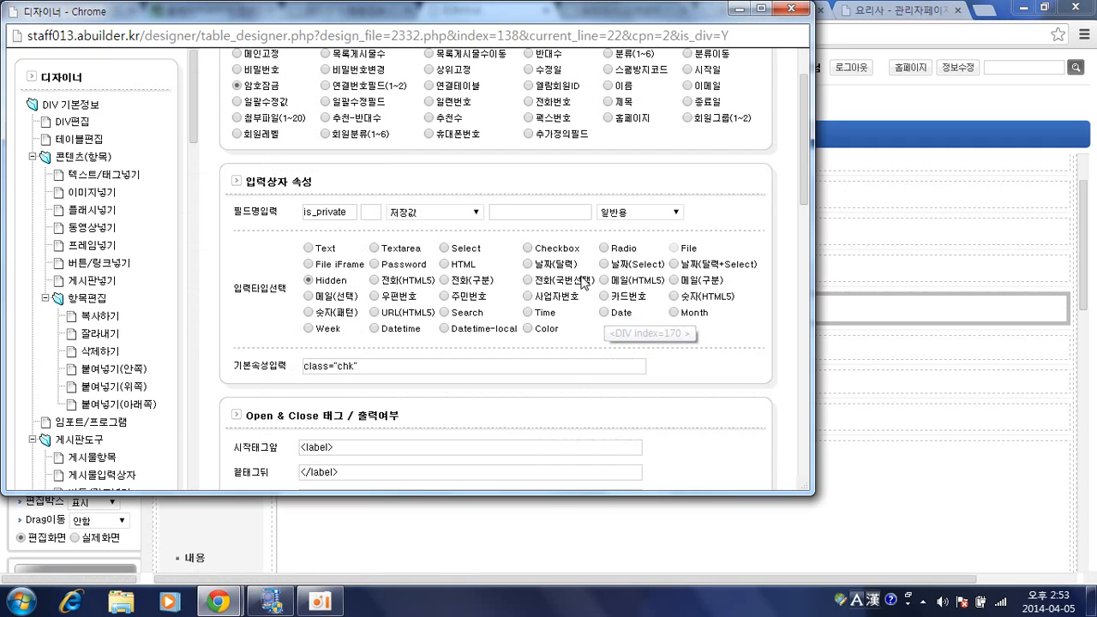
Step: Set the is_private field's default value to 저장값->사용자값 with the value Y and save the input properties
left_click(438, 215)
left_click(434, 257)
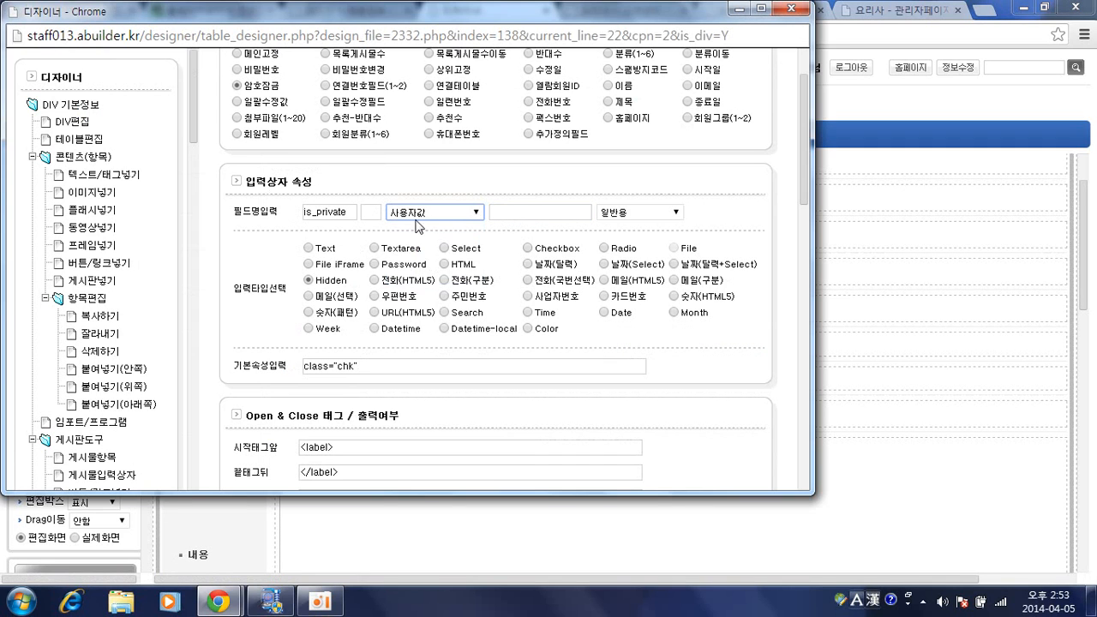
left_click(452, 214)
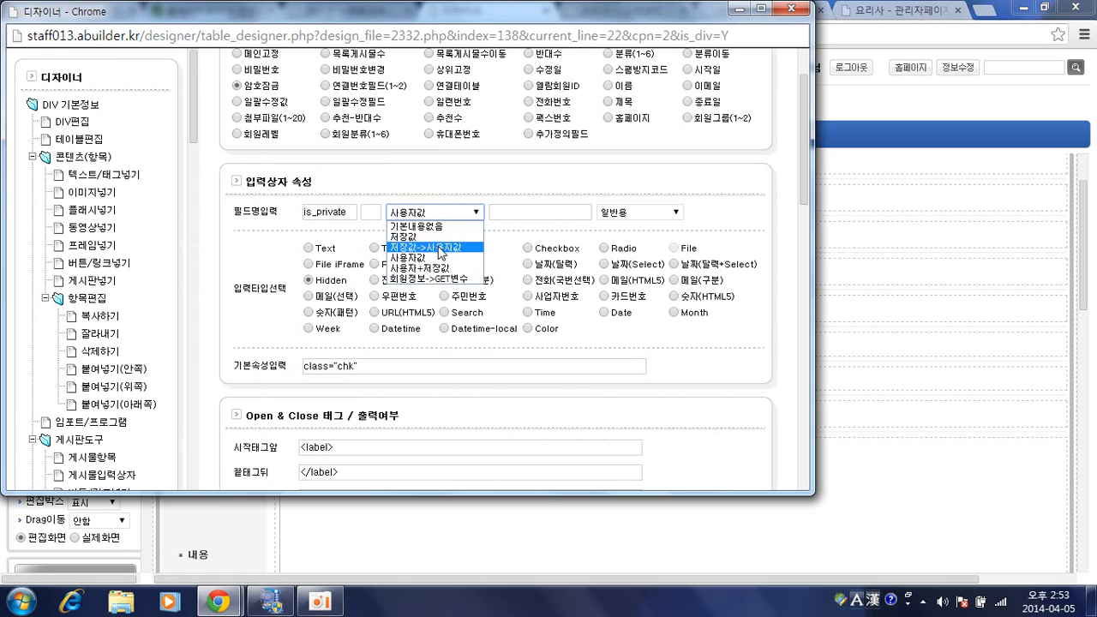
left_click(443, 237)
left_click(518, 213)
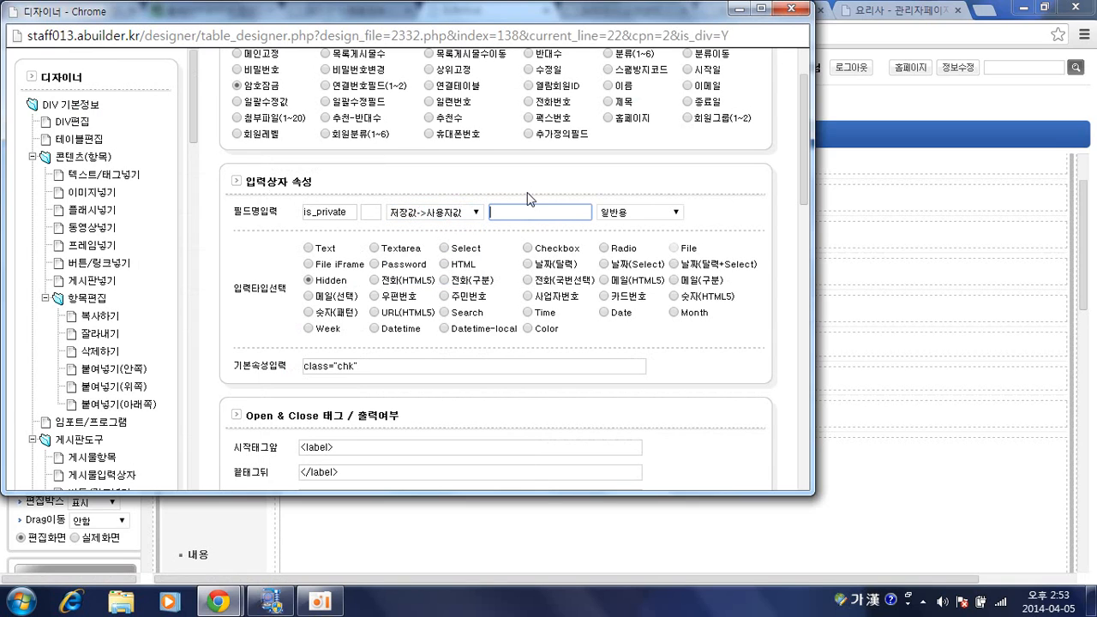
type("ㅛ")
key("BackSpace")
key("Hangul")
type("Y")
left_click(541, 200)
scroll(541, 199, "down", 1)
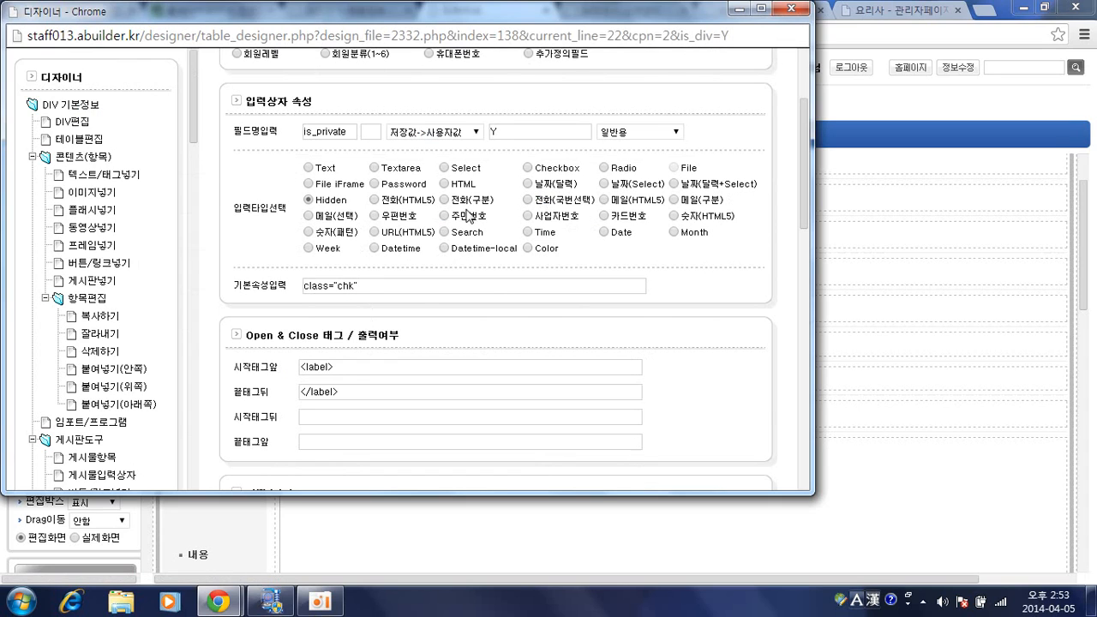
scroll(621, 257, "down", 5)
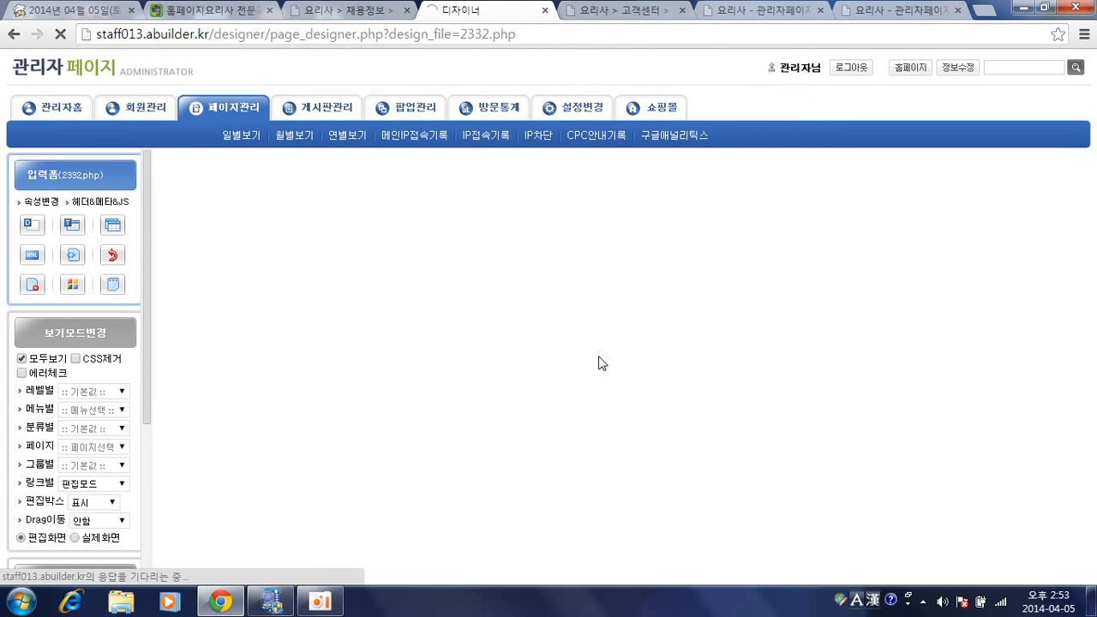
scroll(603, 390, "down", 1)
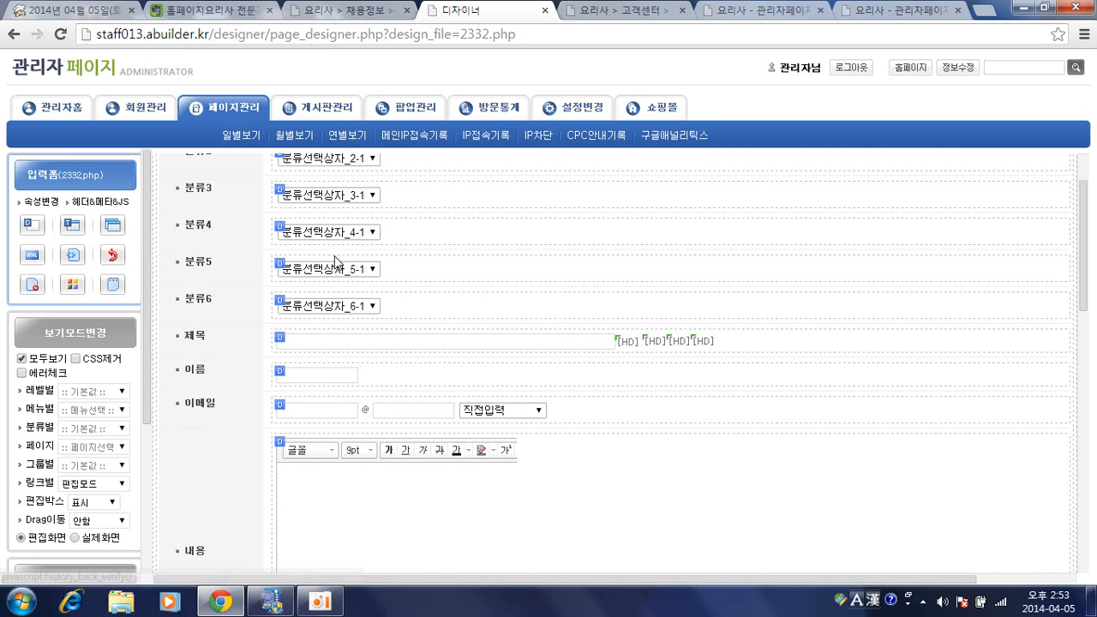
Step: Undo the conversion of the 비밀글설정 checkbox to a hidden field
left_click(112, 255)
left_click(593, 162)
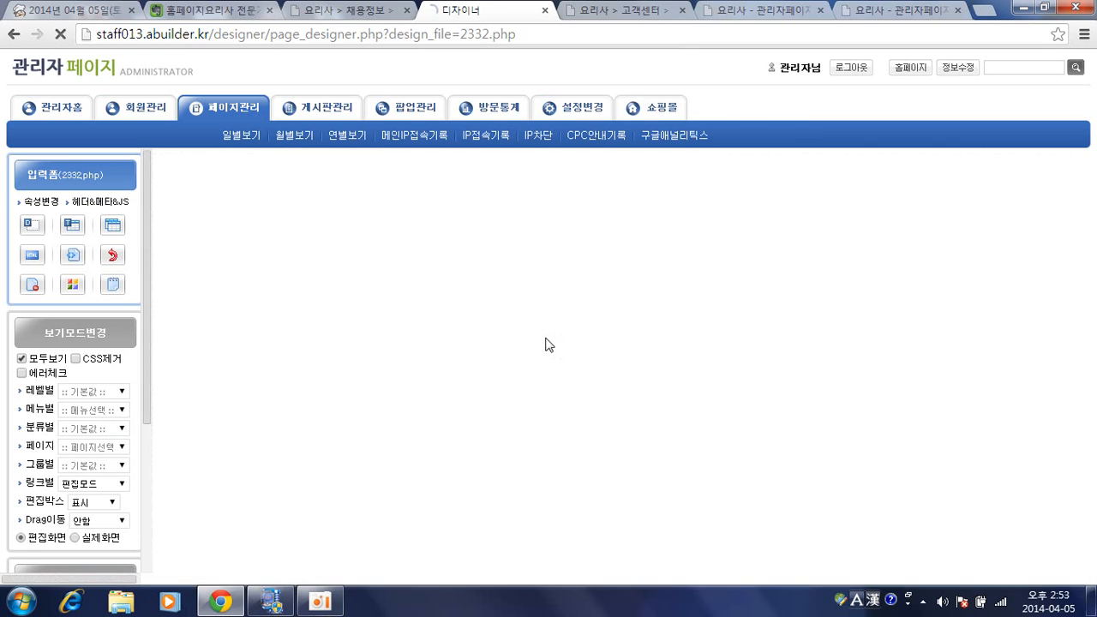
Step: Open the 비밀번호 input's properties in the 관리자 옵션 row and examine its opening li and label tags
scroll(566, 324, "down", 6)
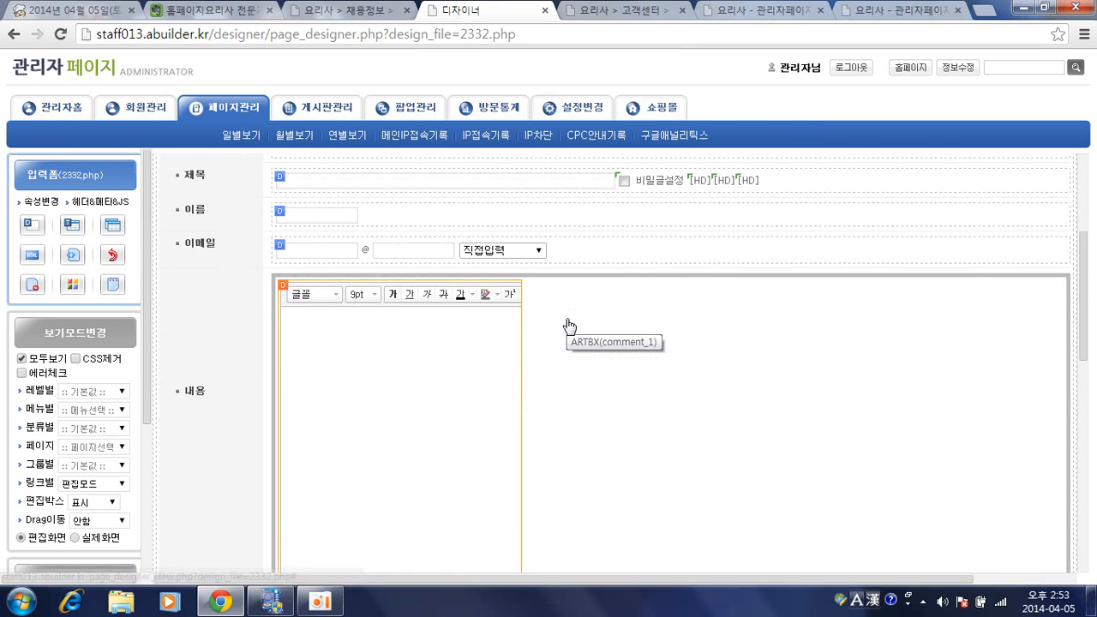
scroll(566, 324, "down", 3)
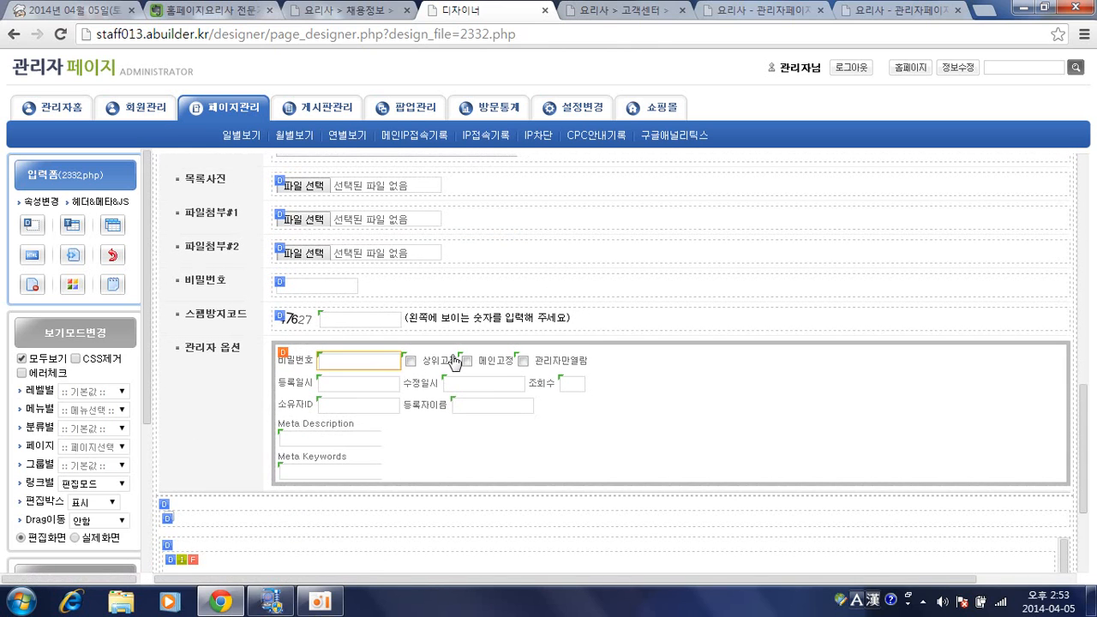
left_click(321, 359)
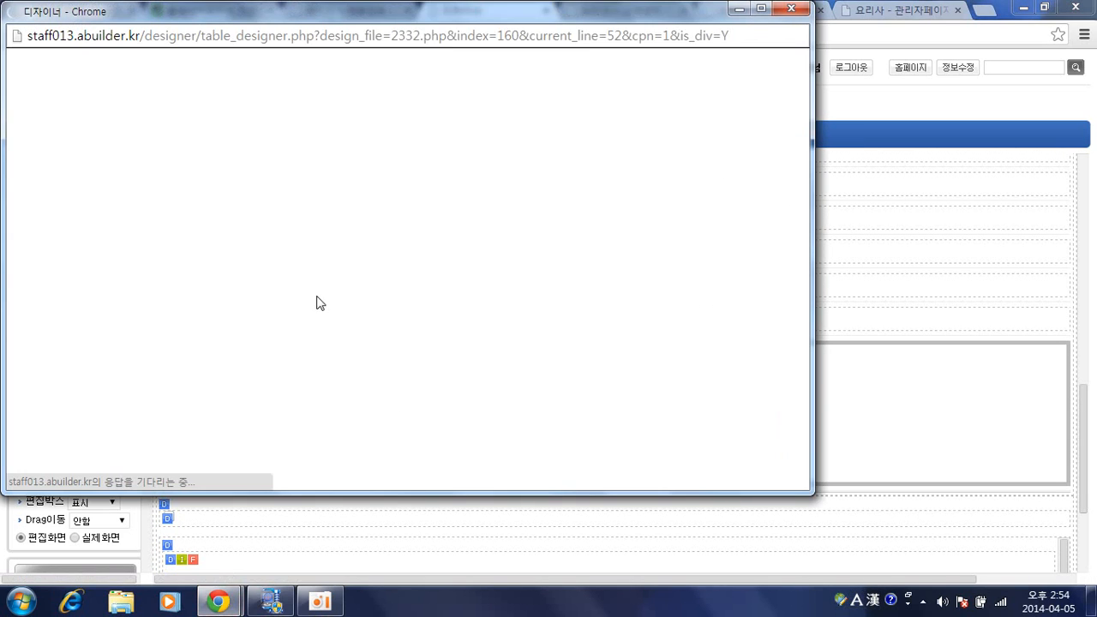
scroll(479, 234, "down", 3)
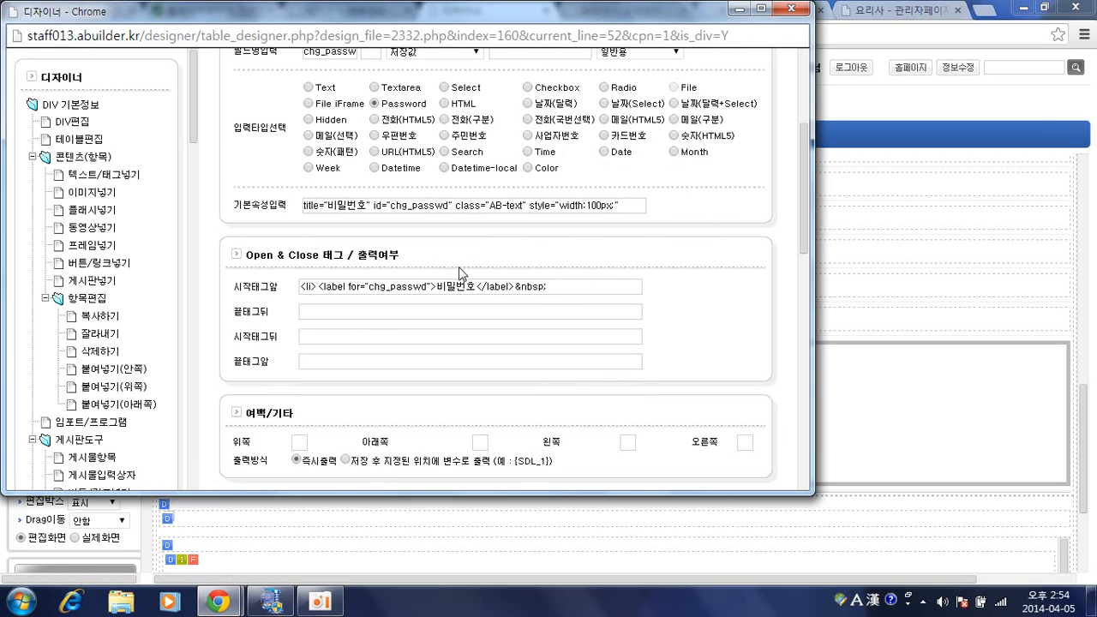
left_click_drag(317, 289, 295, 289)
left_click(295, 290)
left_click(821, 348)
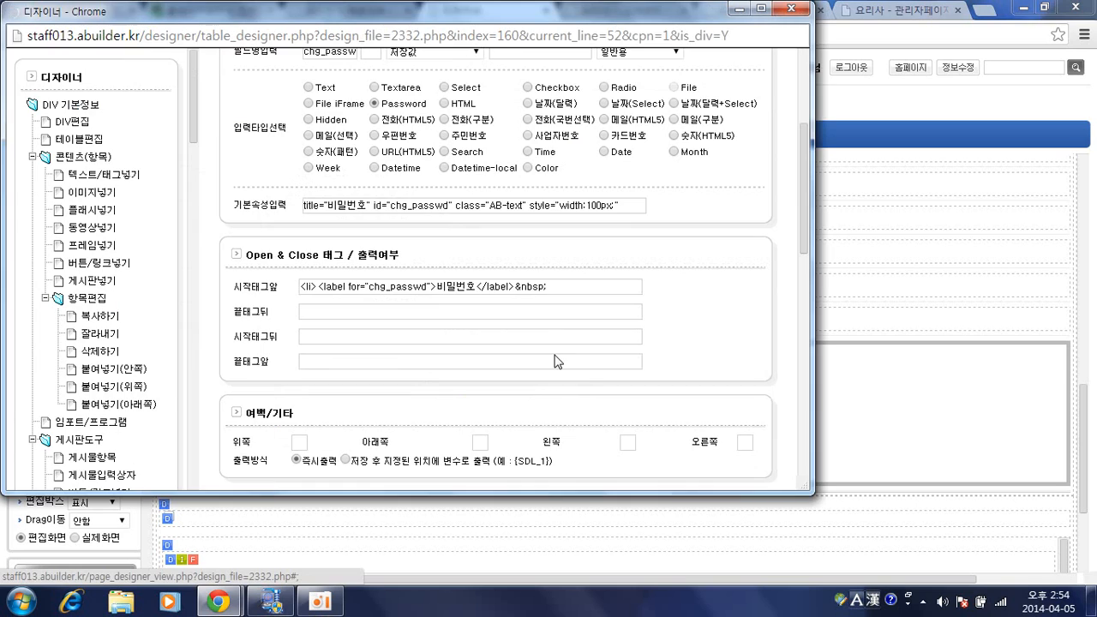
Step: Open the 관리자만열람 checkbox's properties and examine its Open & Close tag settings
left_click(549, 365)
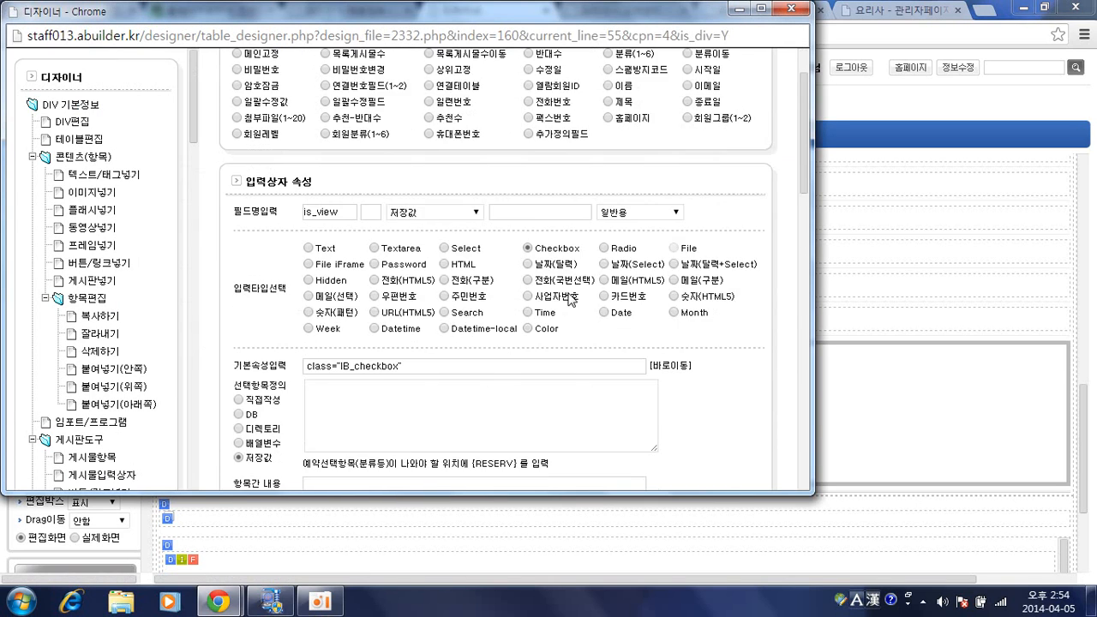
scroll(570, 301, "down", 1)
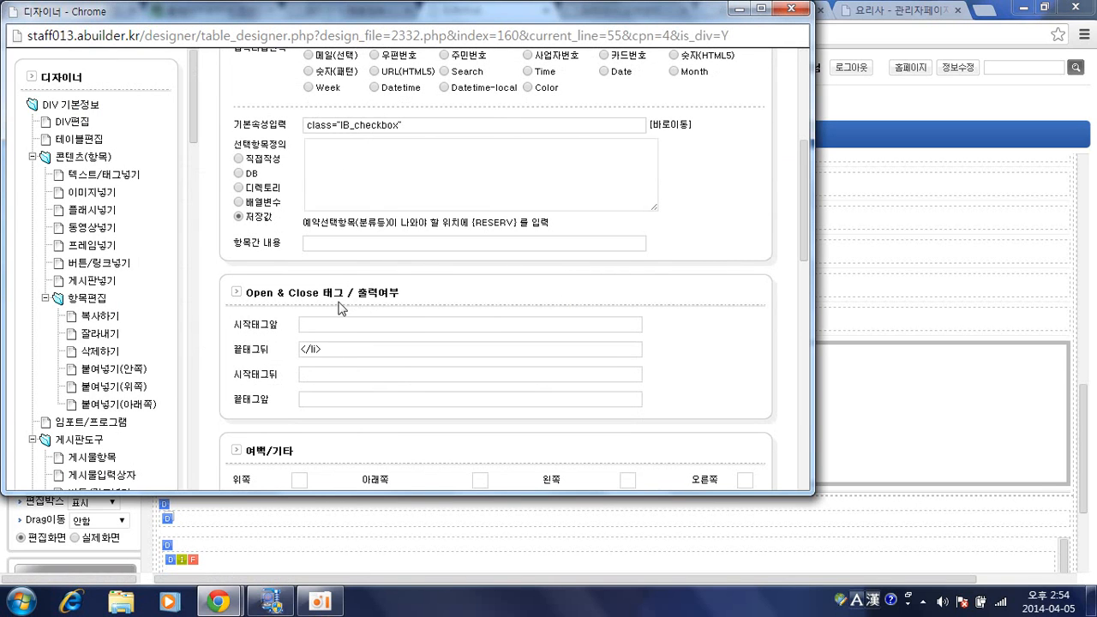
left_click(1039, 317)
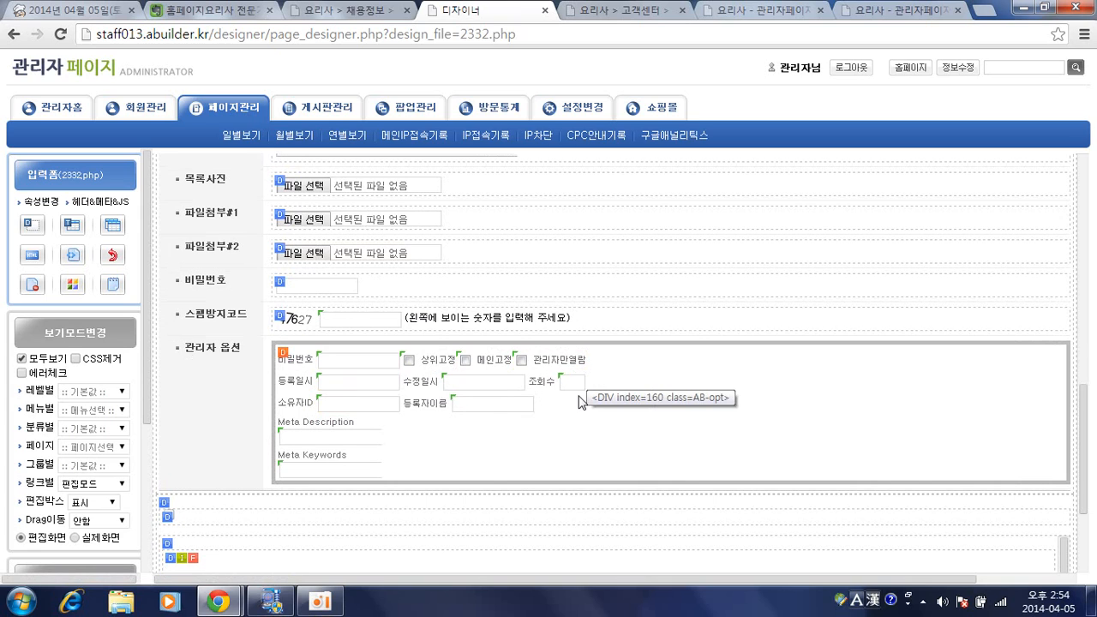
Step: Copy the DIV of the 분류1 row and paste the copy above (위쪽) the original row
scroll(350, 439, "up", 8)
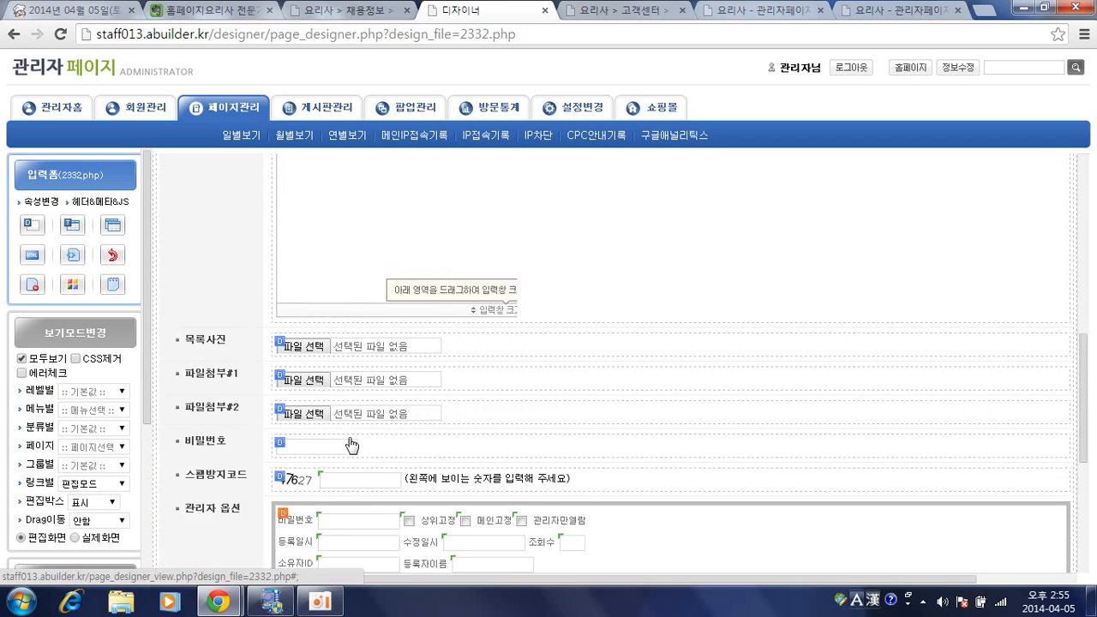
scroll(346, 432, "up", 2)
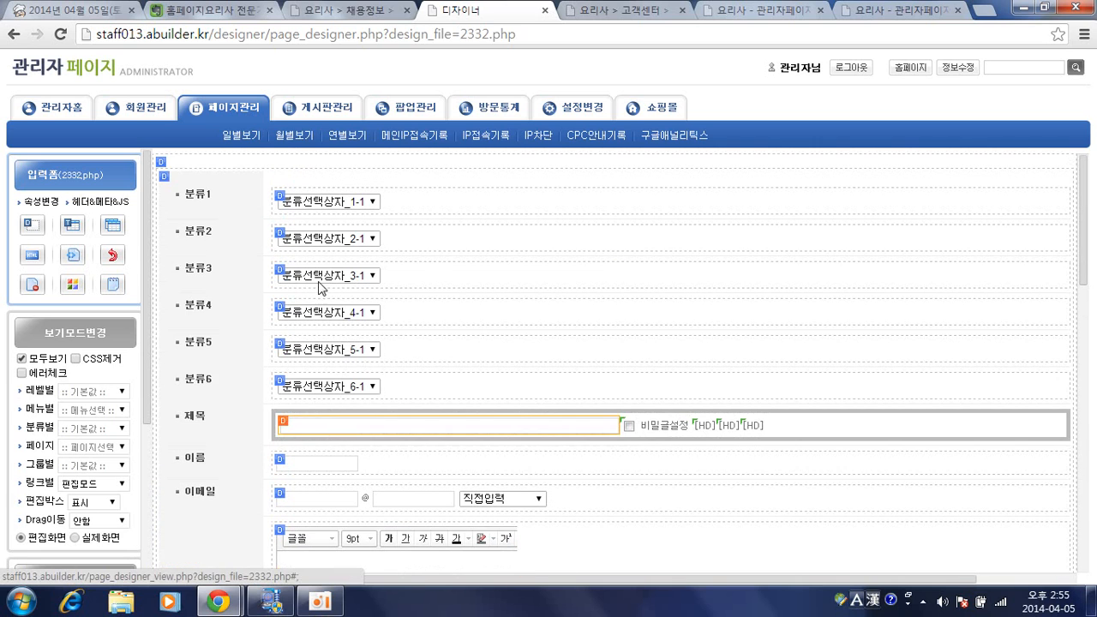
left_click(282, 199)
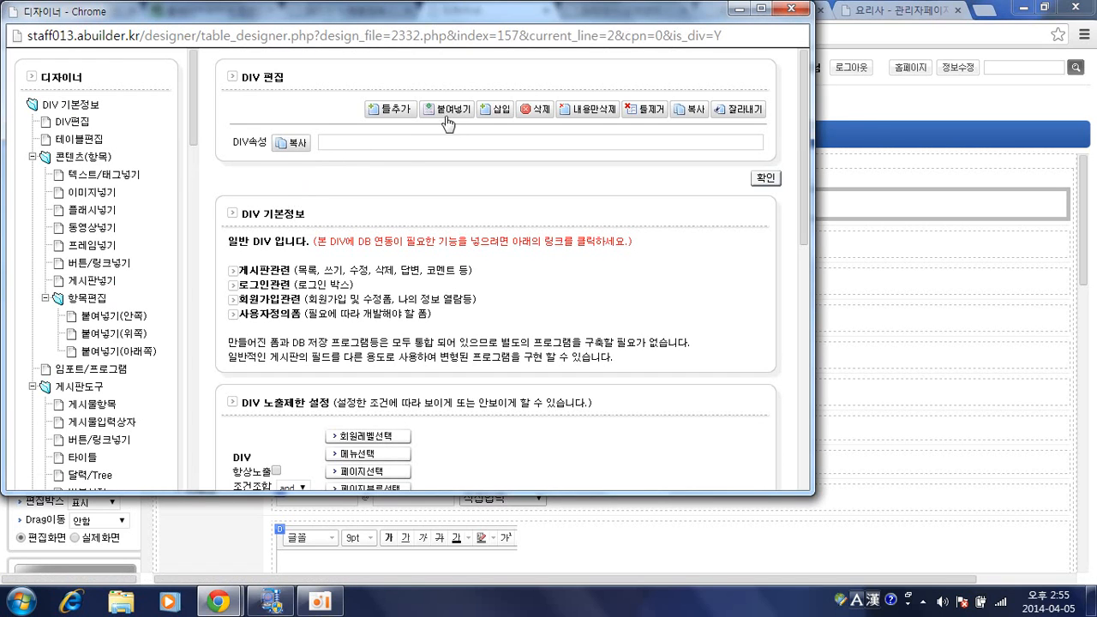
left_click(691, 109)
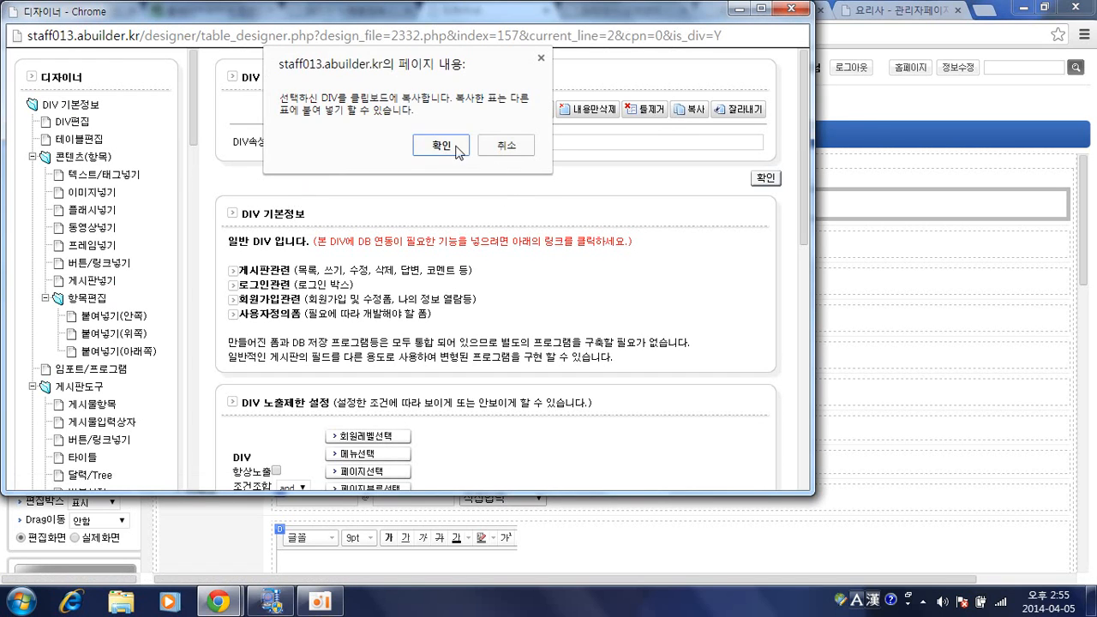
left_click(456, 147)
left_click(286, 204)
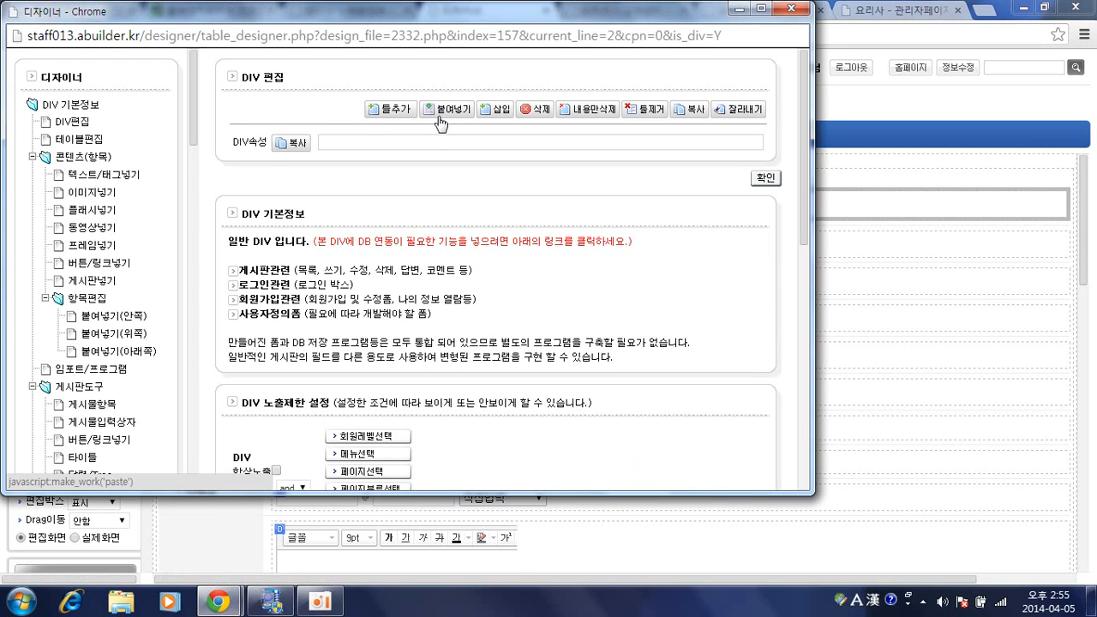
left_click(439, 123)
left_click(273, 142)
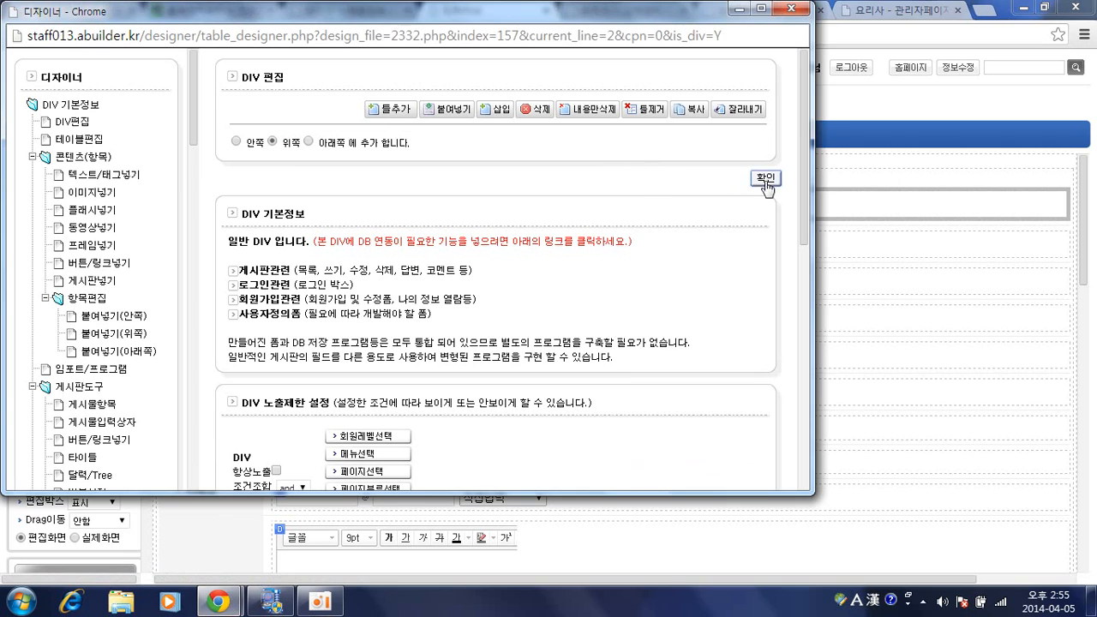
left_click(765, 180)
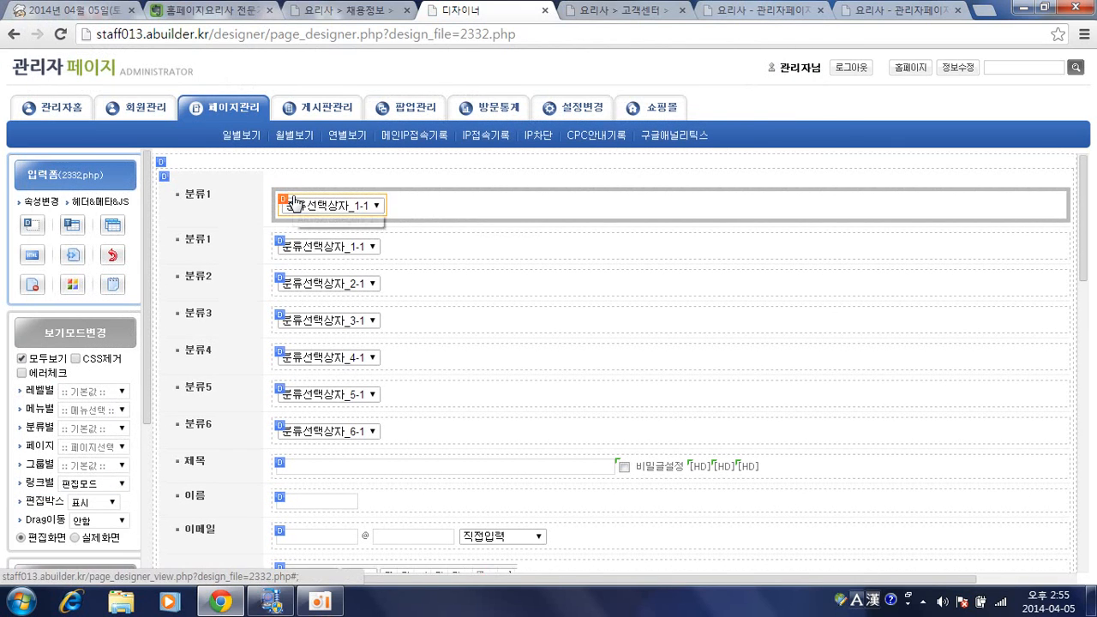
Step: Open the input properties of the upper 분류1 selection box and examine the available 게시물입력상자 field types
left_click(334, 208)
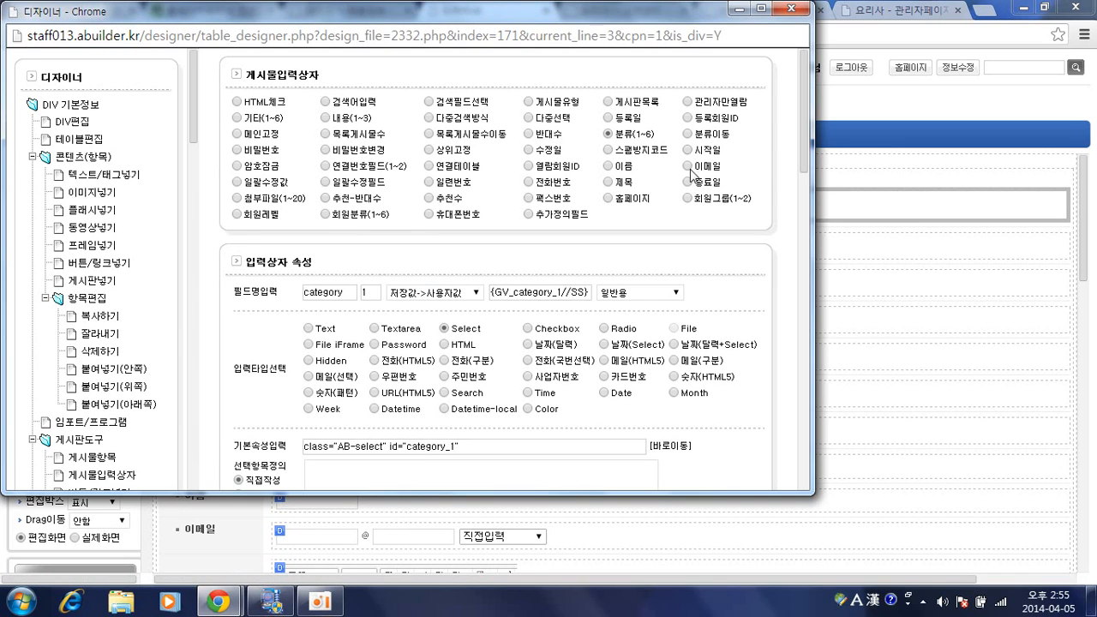
left_click(608, 167)
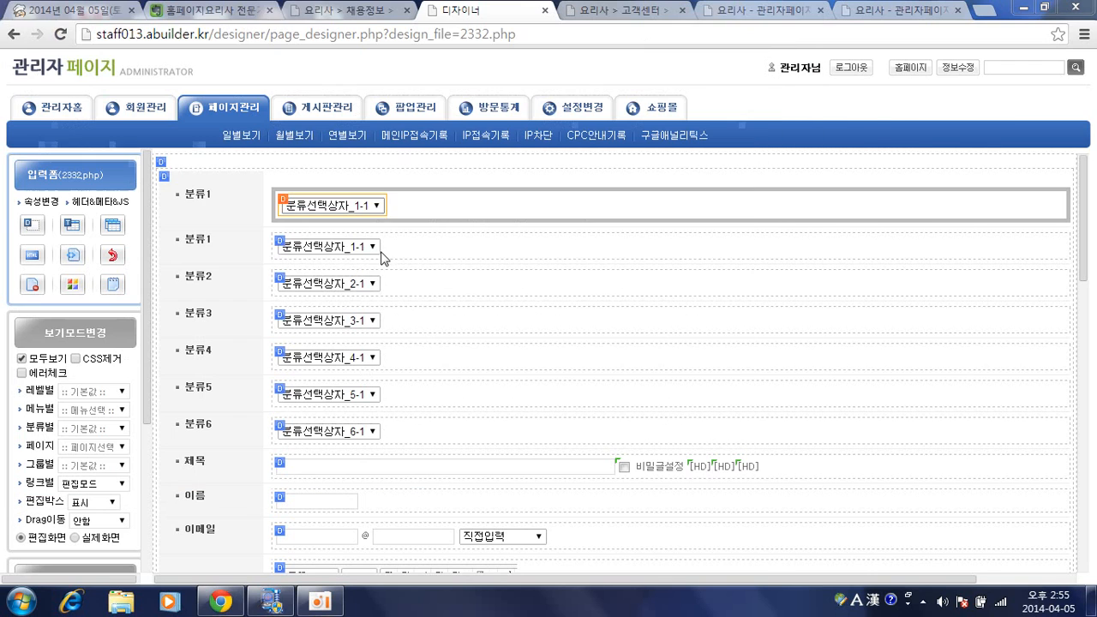
left_click(798, 9)
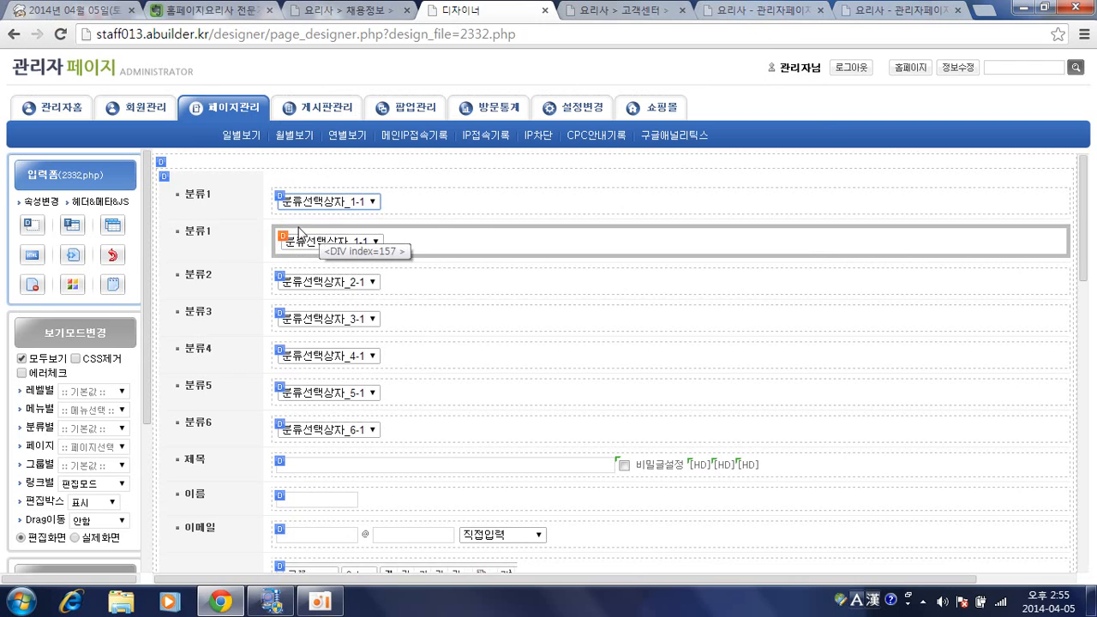
Step: Open the existing 채용정보 write form in the page designer and compare its layout with the 2332.php 입력폼
left_click(350, 17)
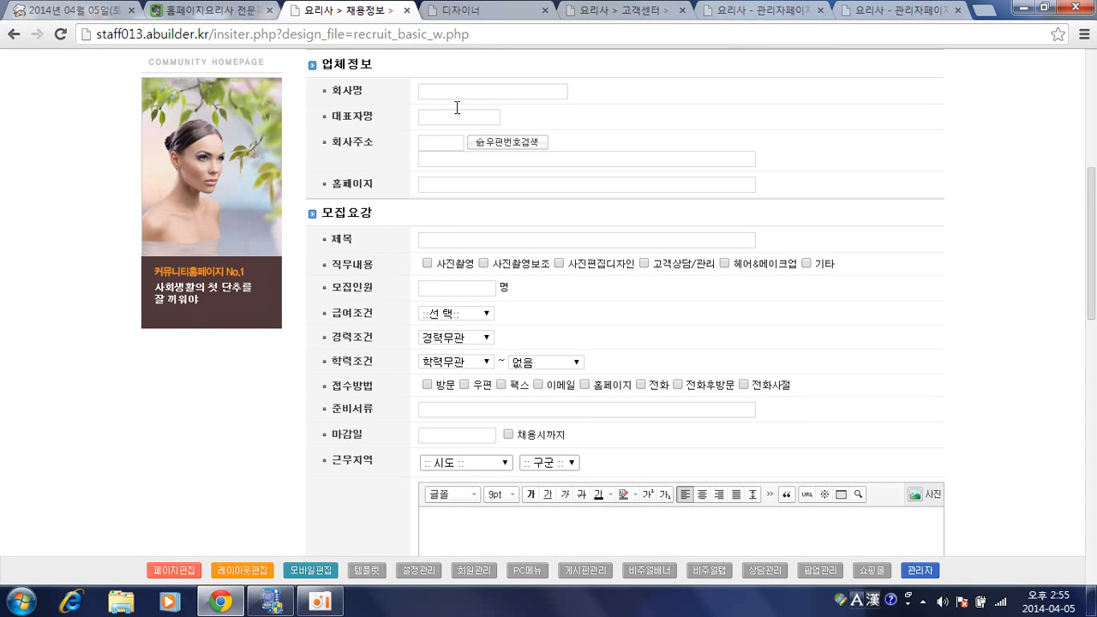
left_click(182, 573)
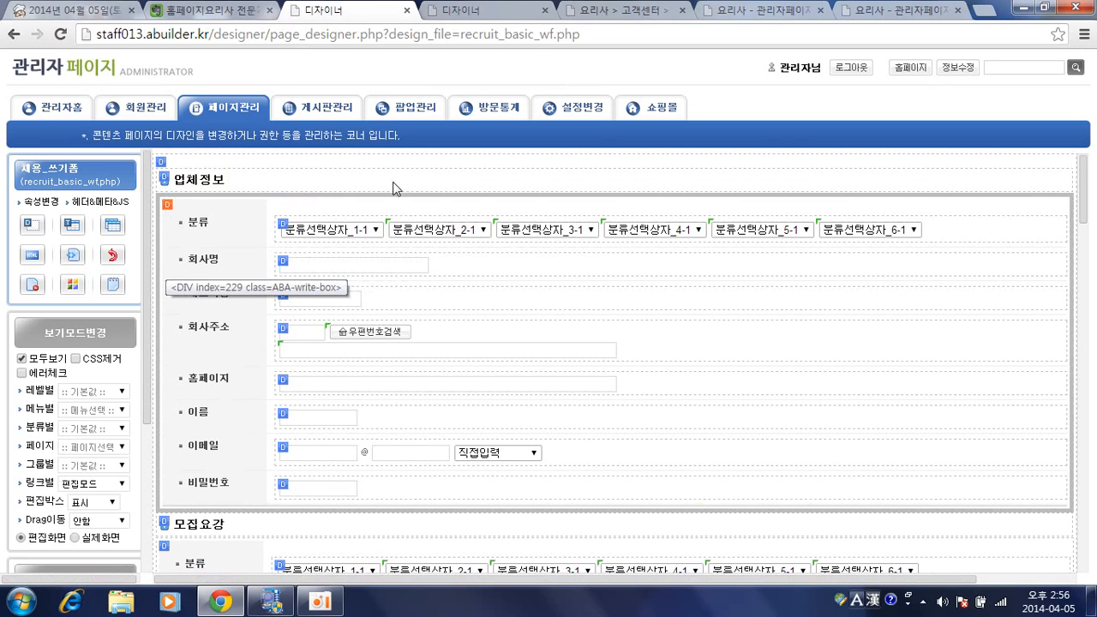
left_click(488, 10)
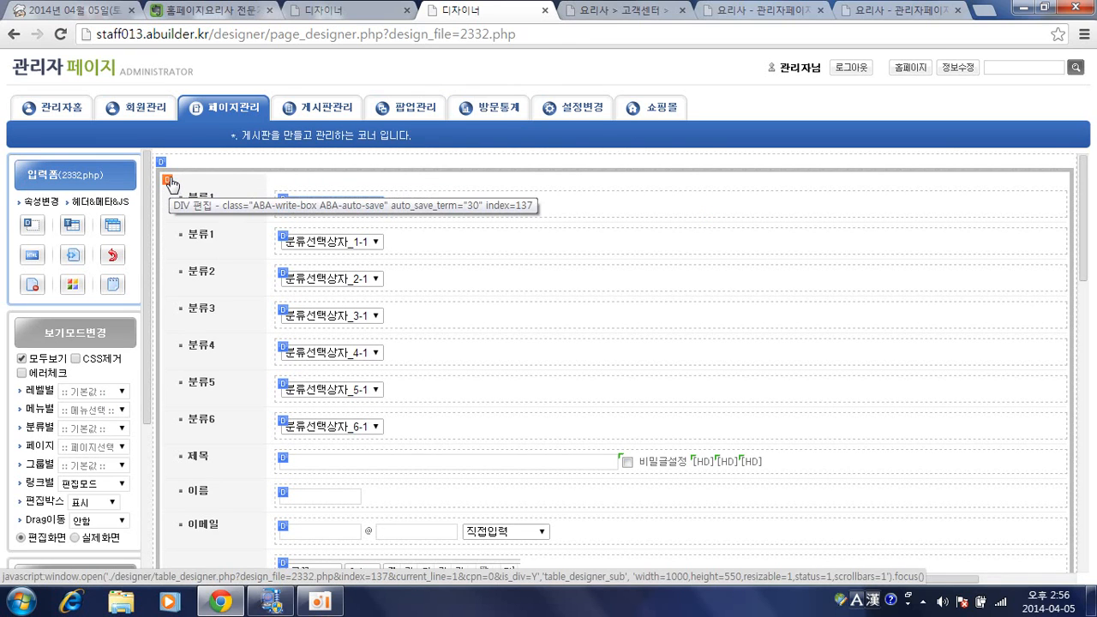
scroll(174, 210, "down", 1)
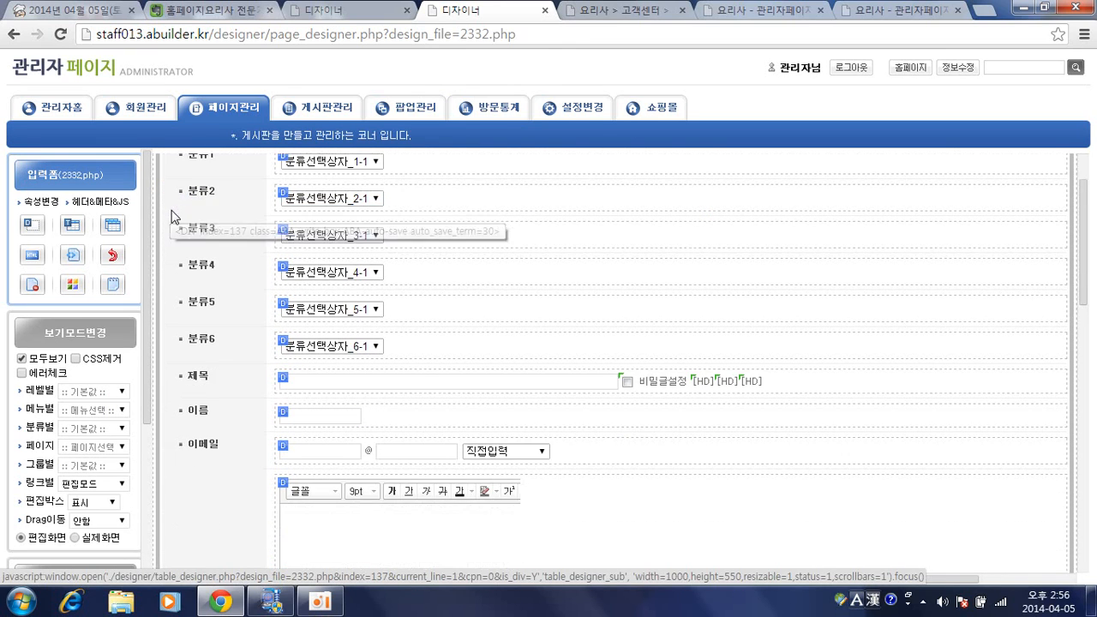
Step: Examine the field rows of the 채용_쓰기폼 sections from 업체정보 through 담당자 정보
left_click(392, 20)
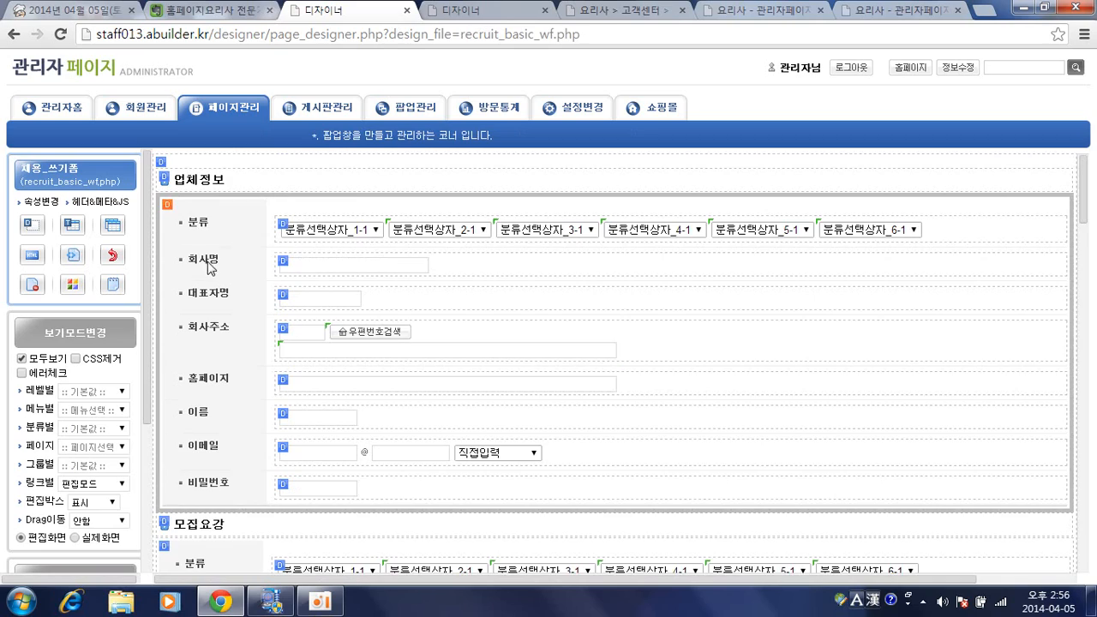
scroll(210, 274, "down", 2)
scroll(211, 283, "down", 2)
scroll(230, 382, "down", 10)
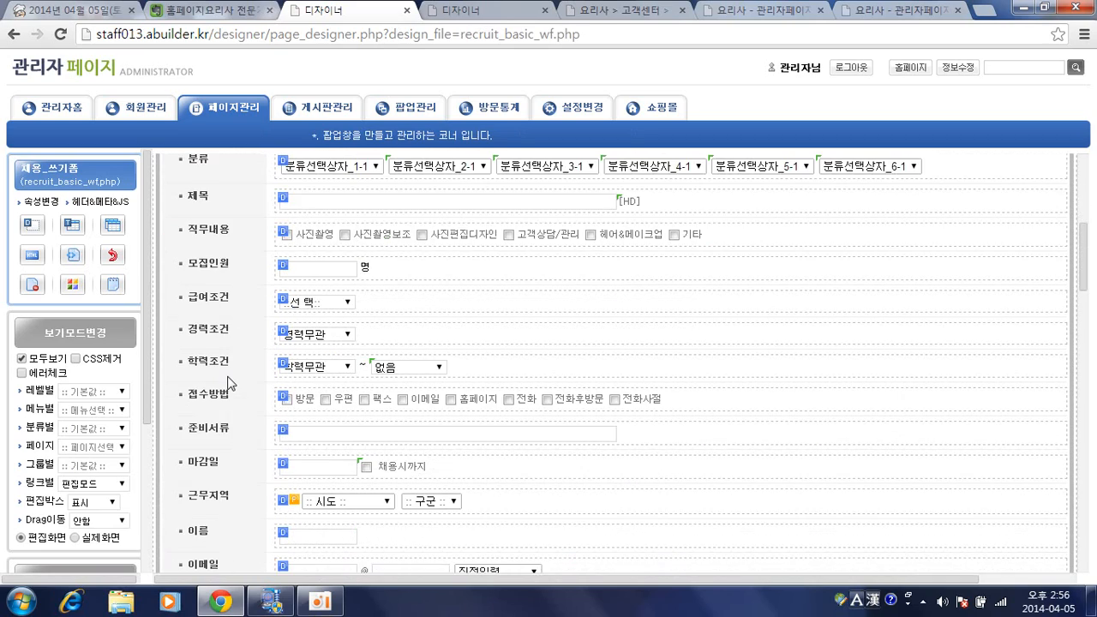
scroll(231, 378, "down", 6)
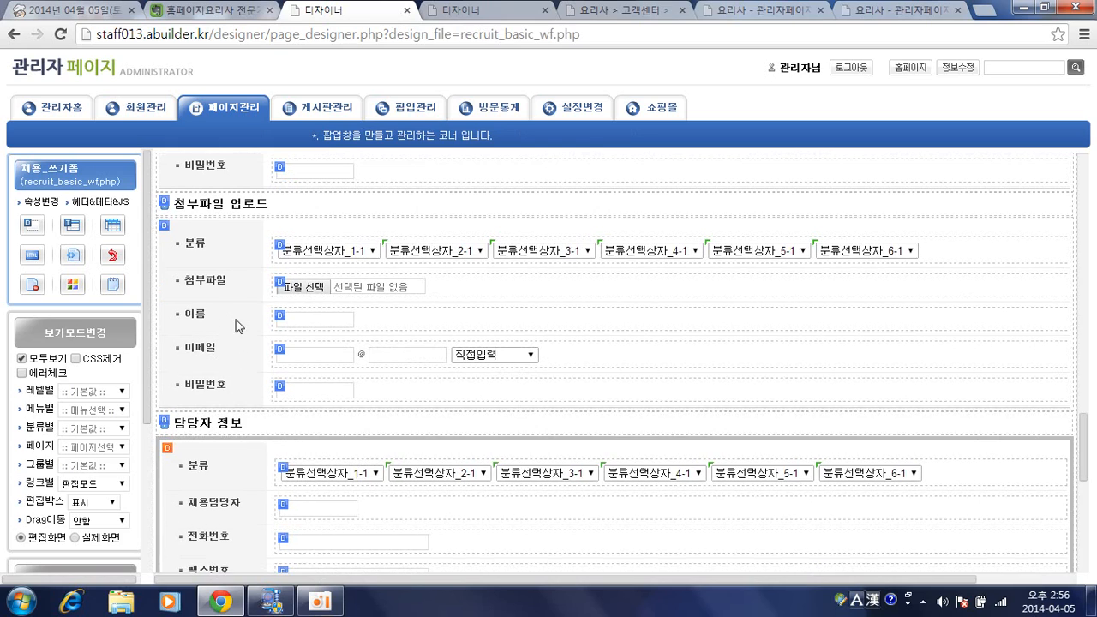
scroll(229, 318, "up", 8)
scroll(229, 318, "up", 6)
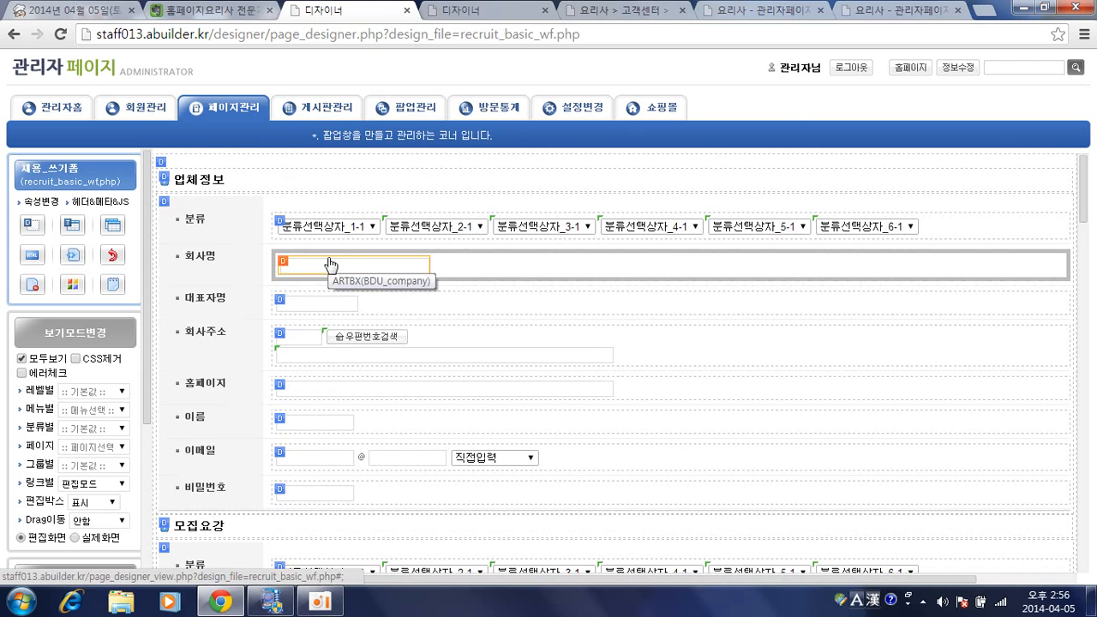
Step: Open the 회사명 input's properties, examine its 추가정의필드 type and the BDU_ prefix and company part of its field name, and close them
left_click(331, 264)
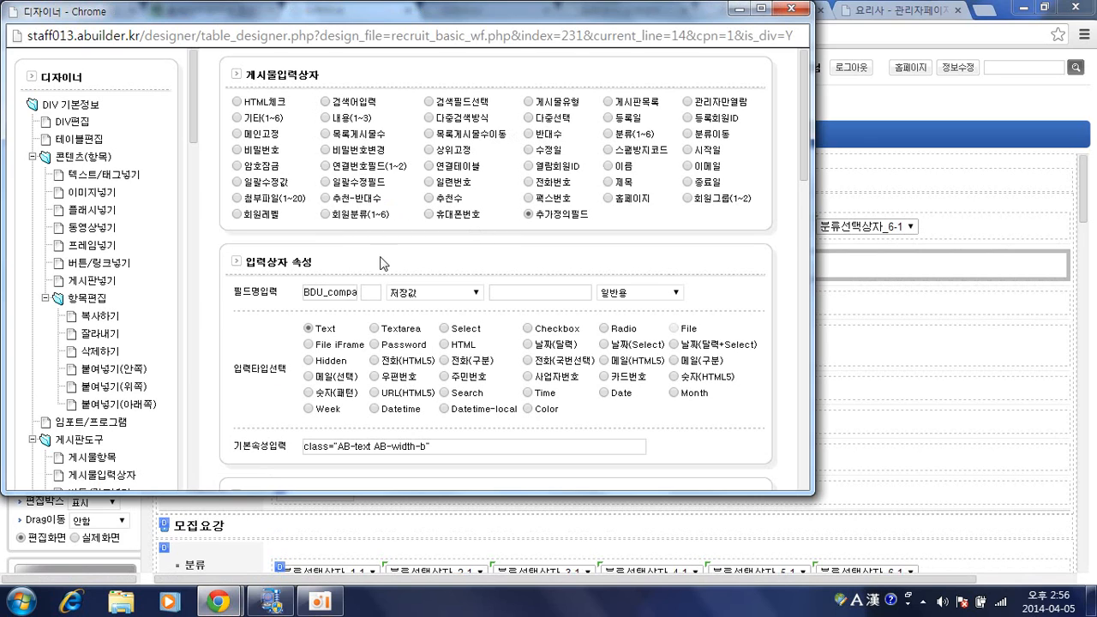
left_click(310, 293)
left_click_drag(323, 293, 415, 299)
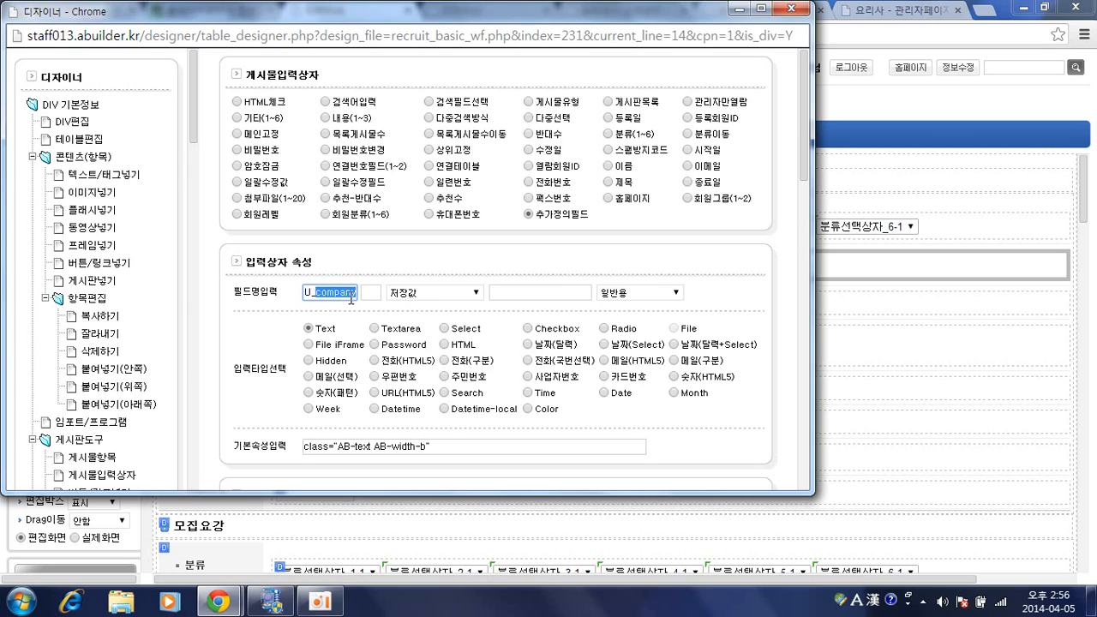
left_click(335, 292)
left_click_drag(332, 290, 287, 289)
left_click(332, 254)
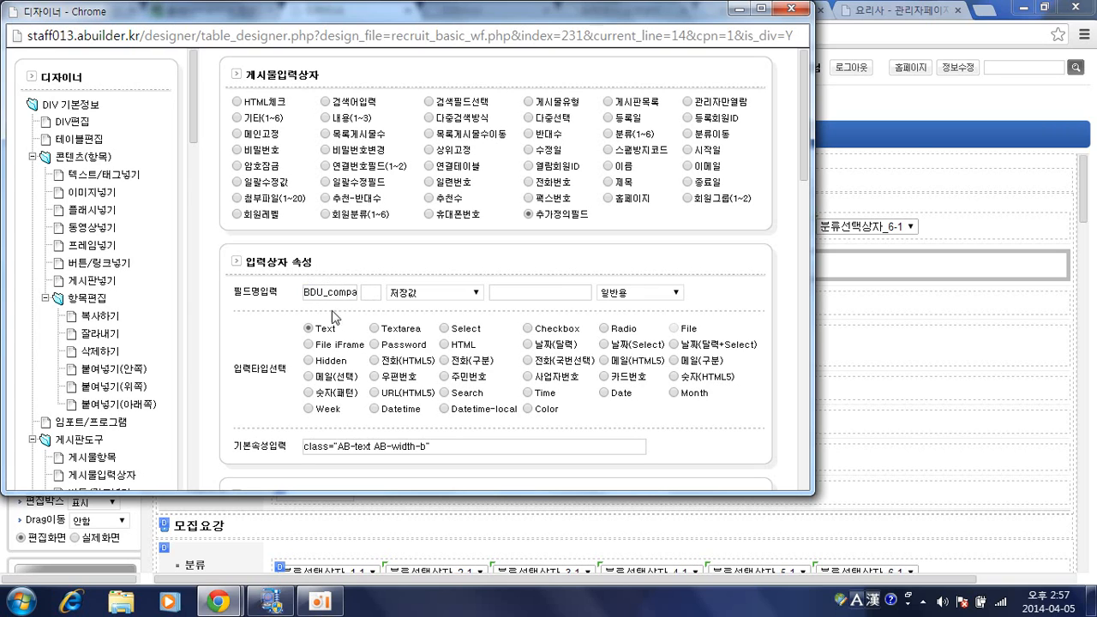
left_click_drag(329, 293, 302, 299)
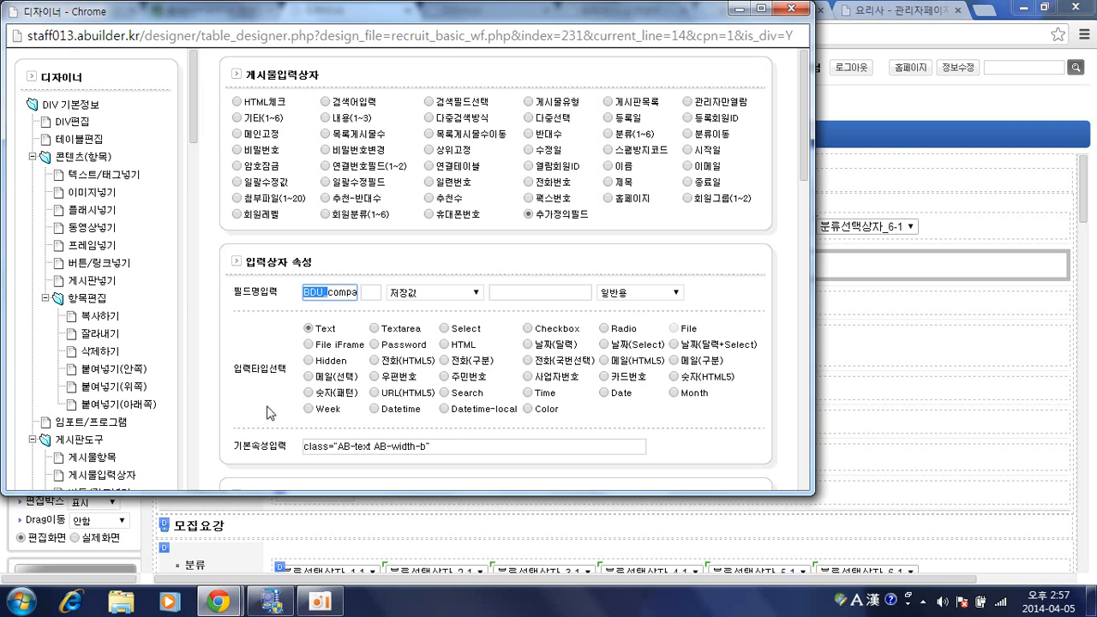
left_click(334, 289)
left_click(789, 10)
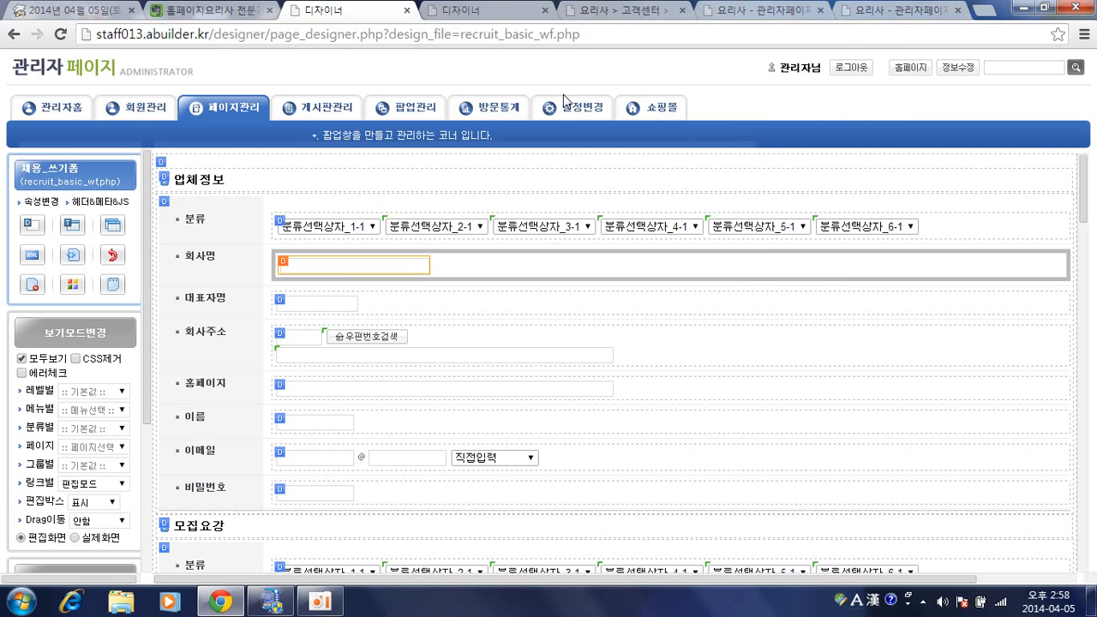
Step: Open the 채용정보(교육) board's settings in 게시판관리 and launch its 전문가용스키마변경 database tool
left_click(625, 11)
left_click(910, 571)
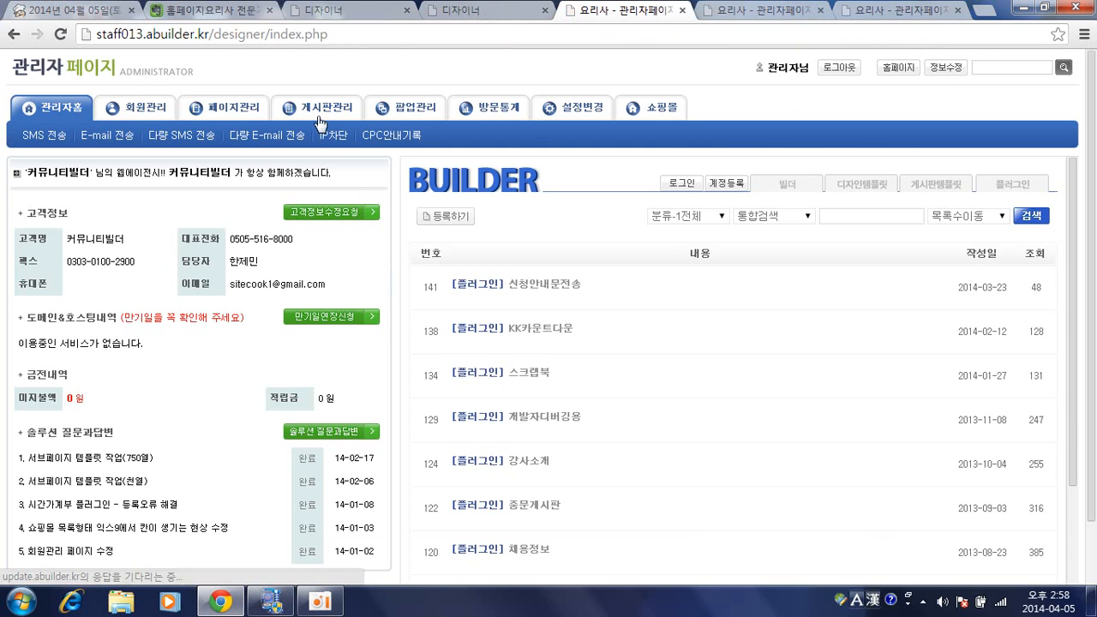
left_click(320, 117)
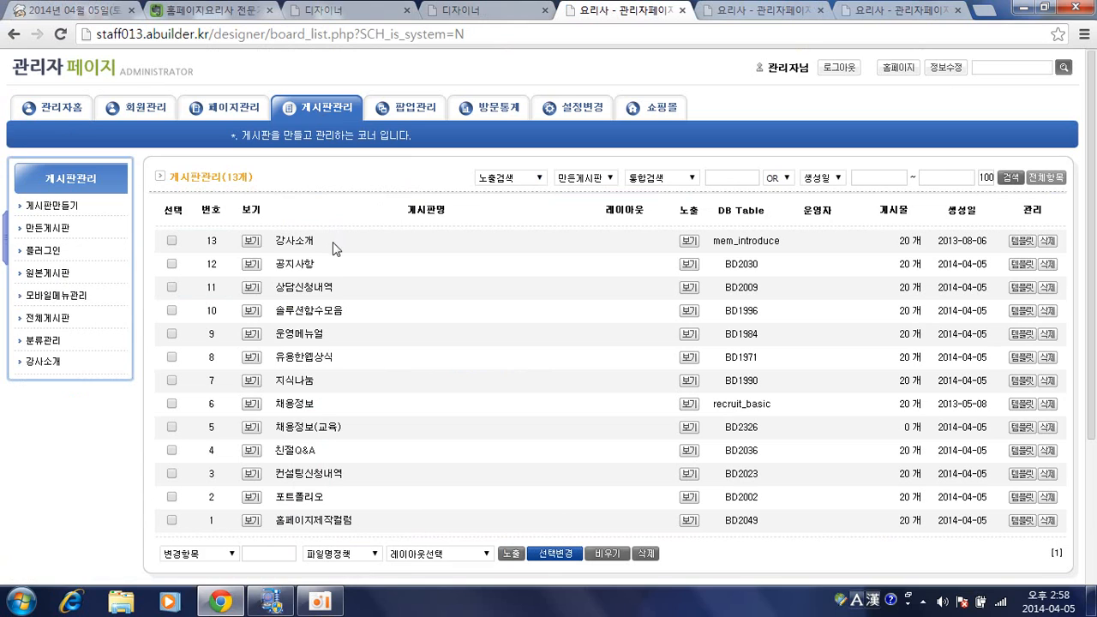
left_click(292, 428)
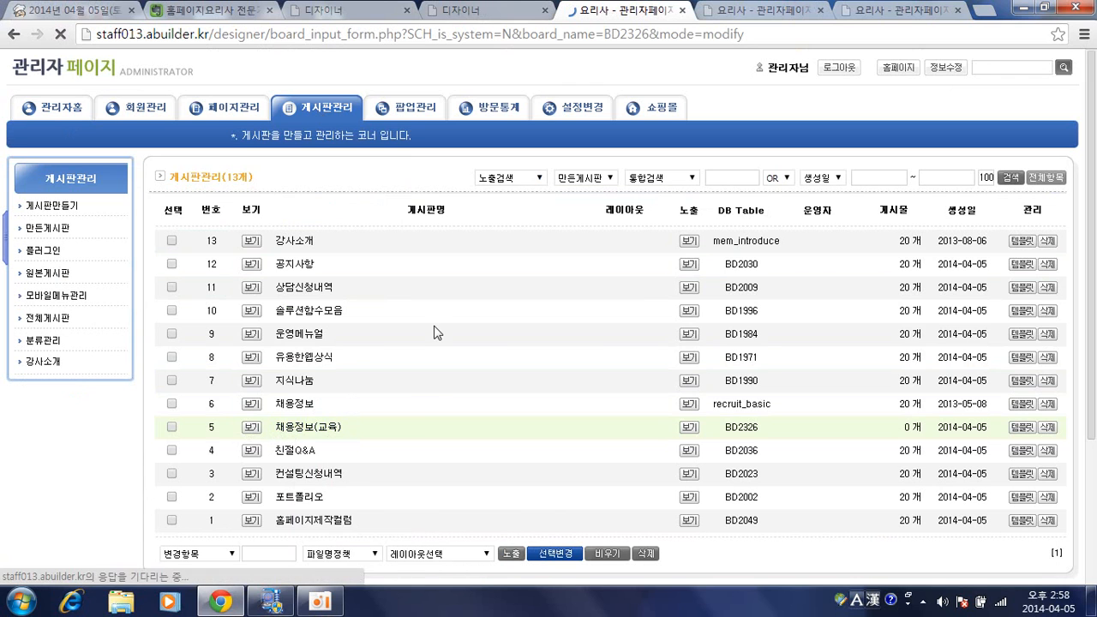
scroll(458, 321, "down", 7)
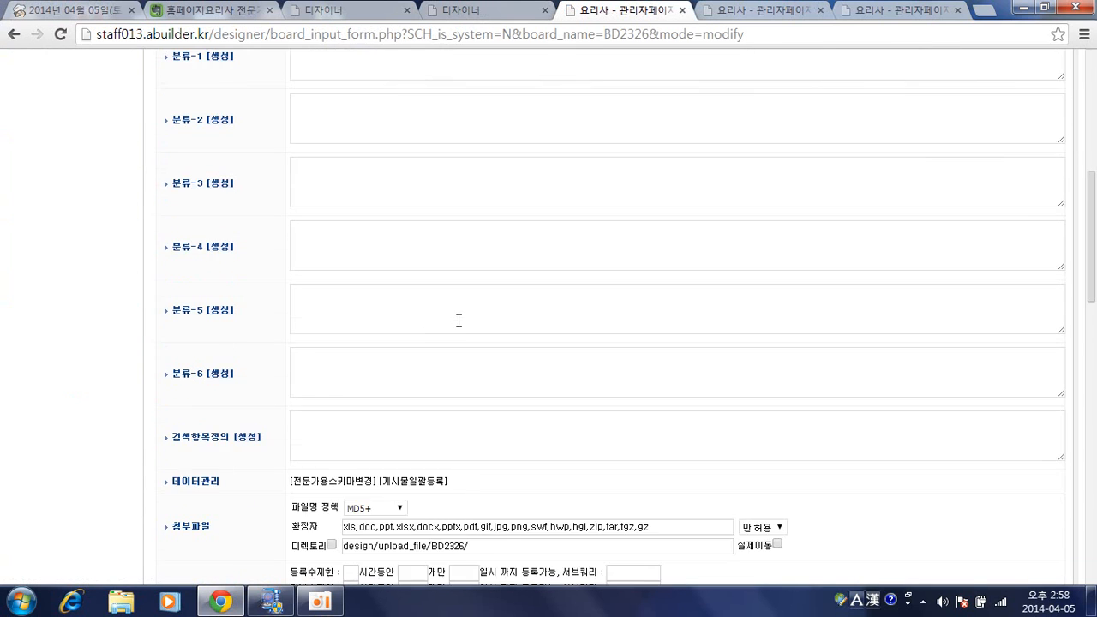
scroll(459, 320, "down", 3)
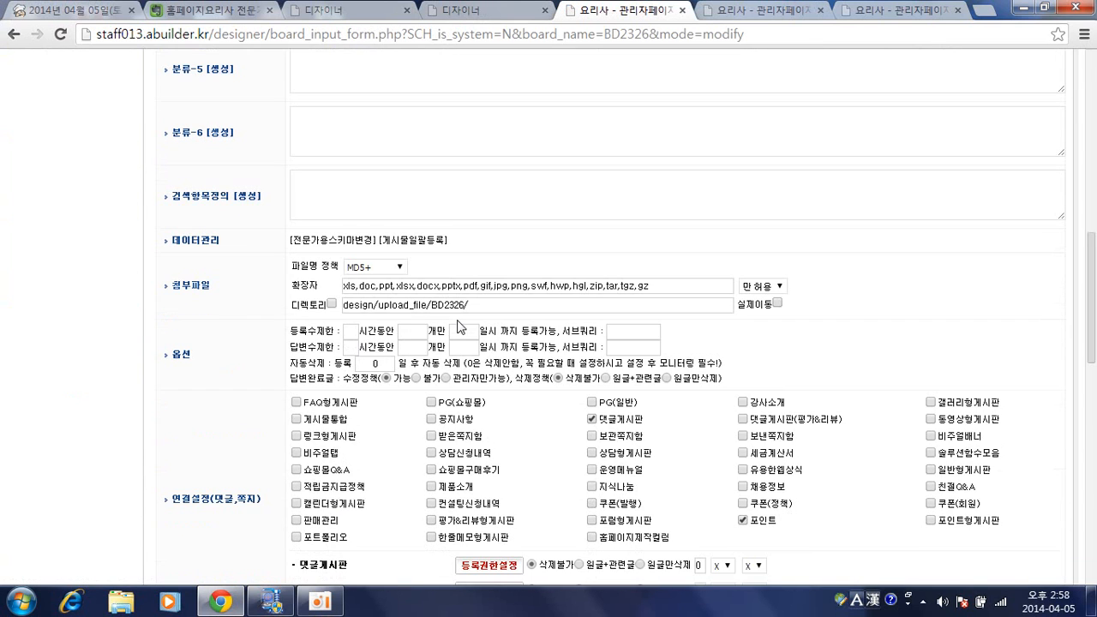
left_click(332, 246)
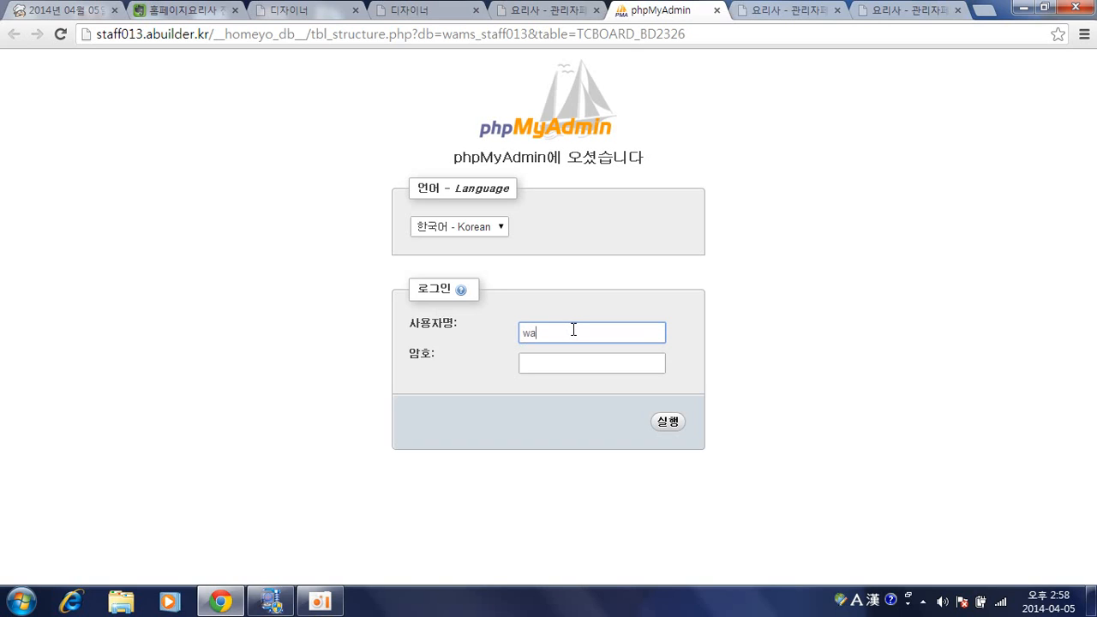
Step: Log in to phpMyAdmin with the database user name and password
type("ms_staff013")
key("Tab")
type("******")
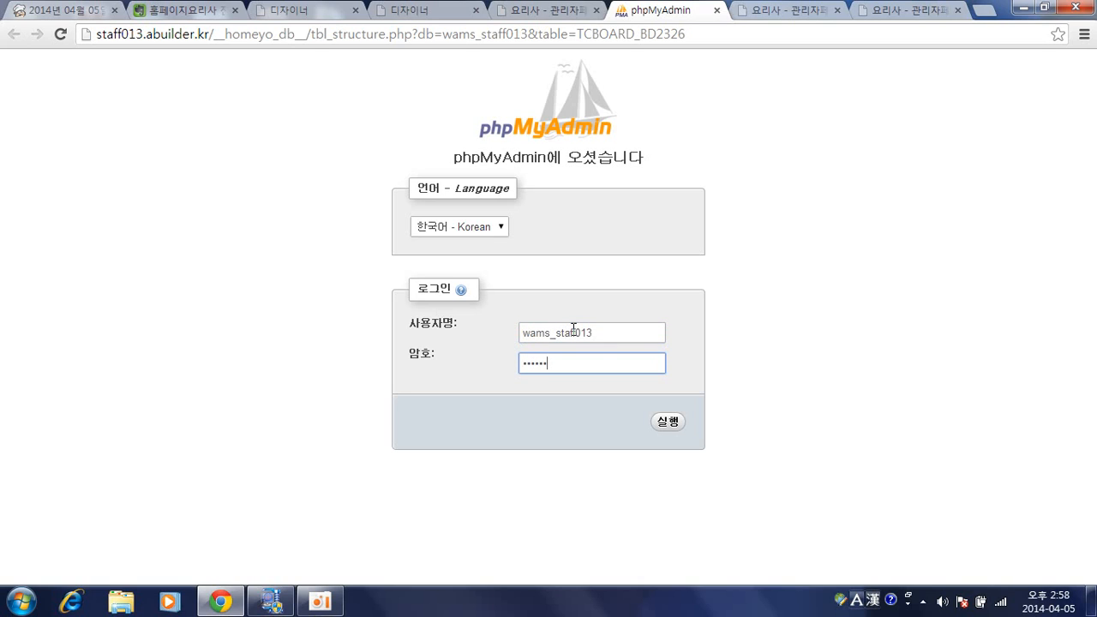
type("**")
key("Return")
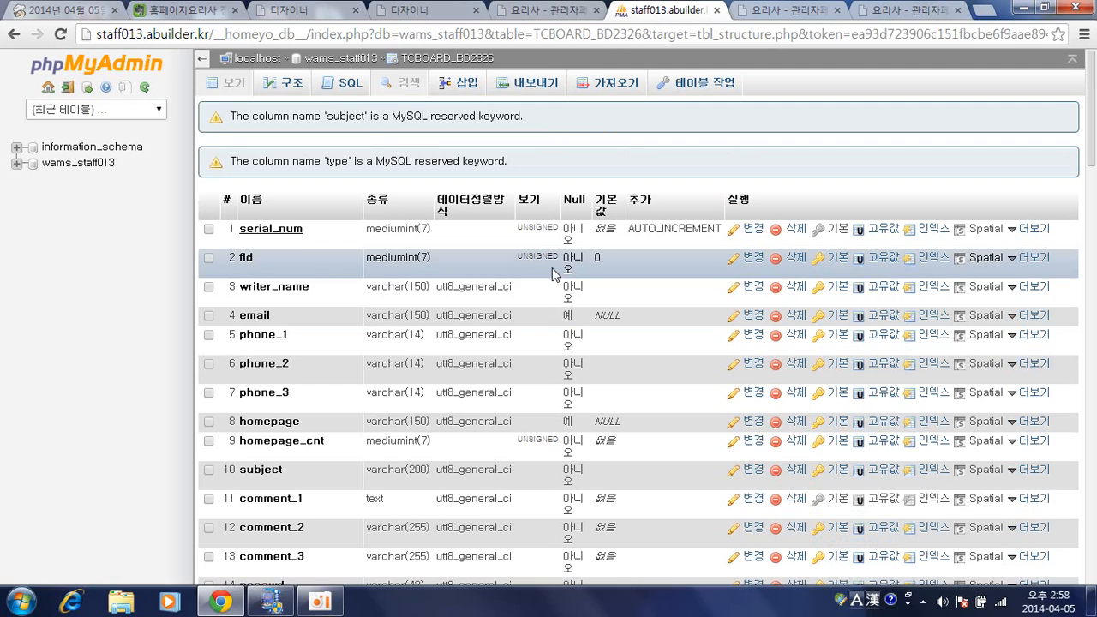
Step: Open the definition form for adding 10 columns at the end of the TCBOARD_BD2326 table
scroll(553, 274, "down", 4)
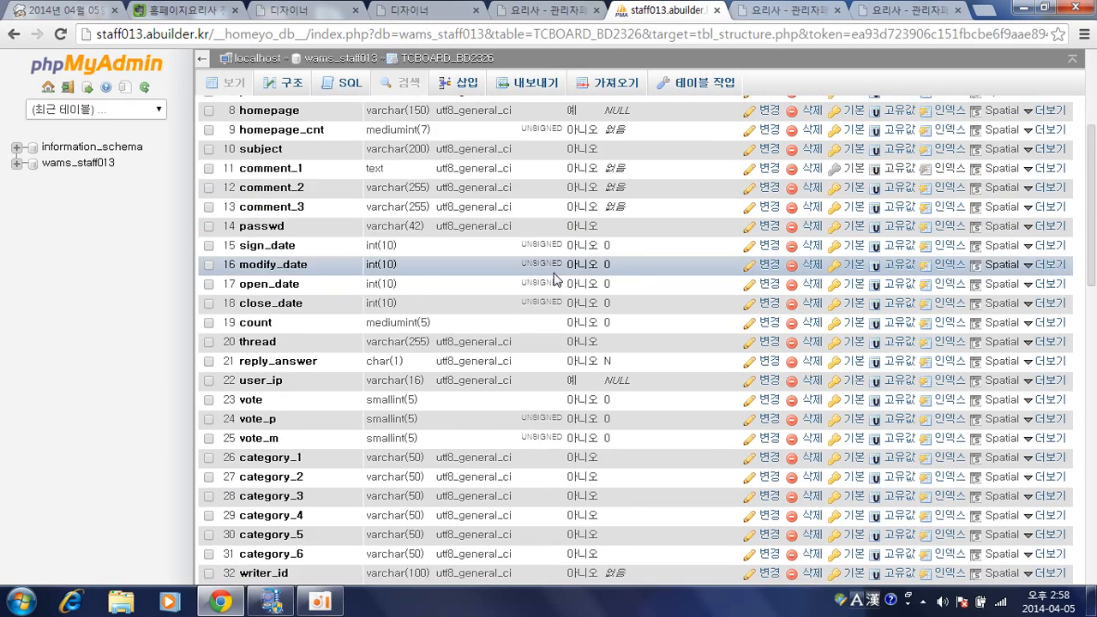
scroll(553, 276, "down", 2)
scroll(551, 263, "down", 6)
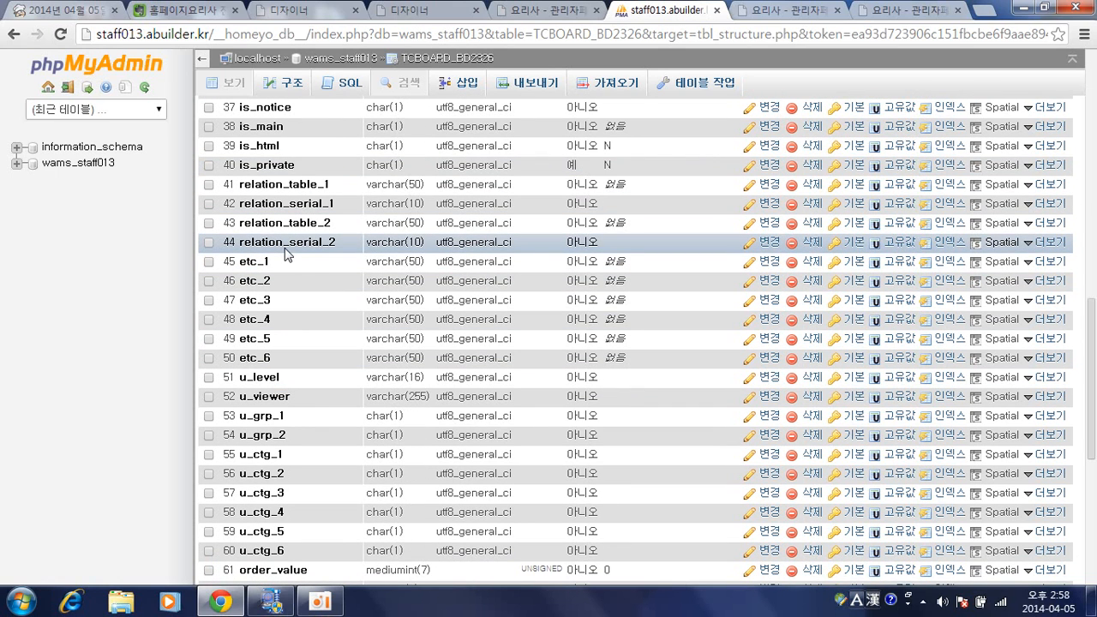
scroll(308, 258, "down", 5)
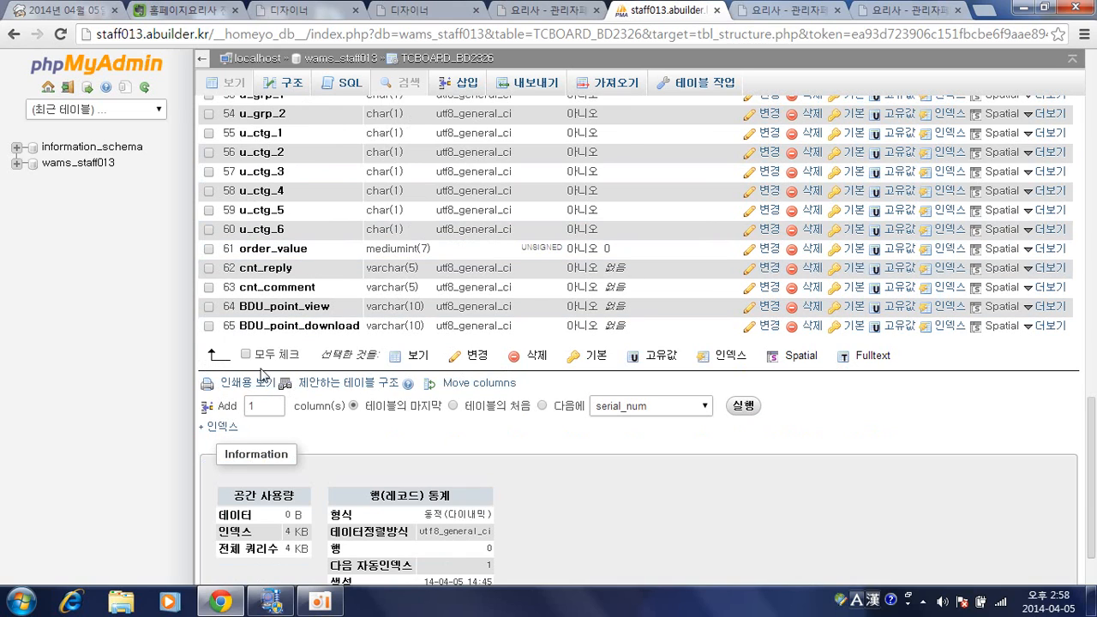
left_click(273, 406)
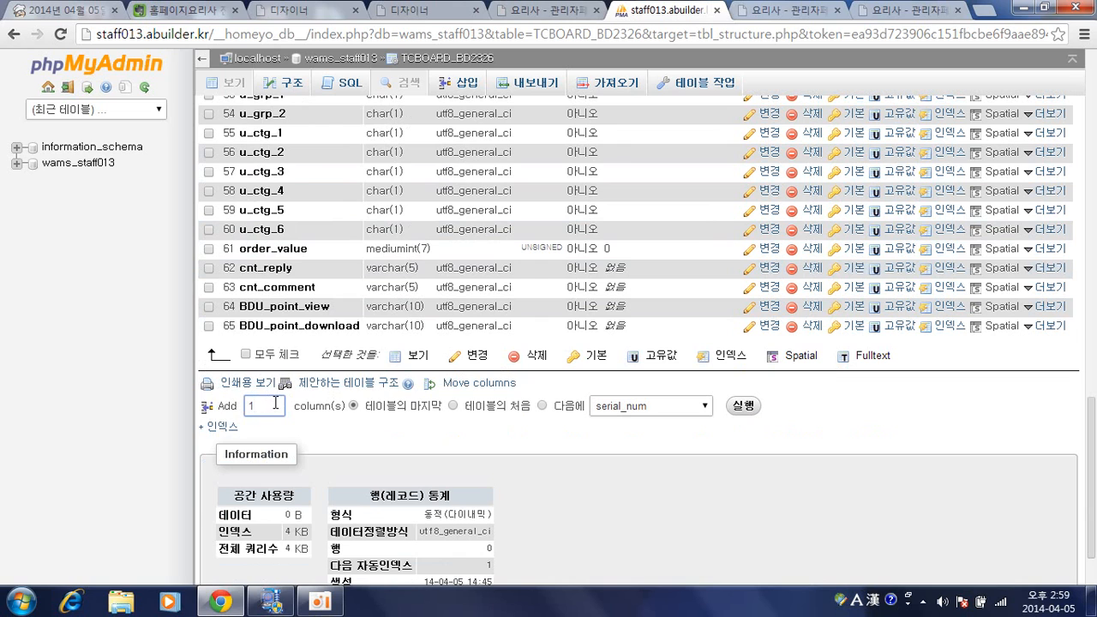
type("0")
left_click(741, 408)
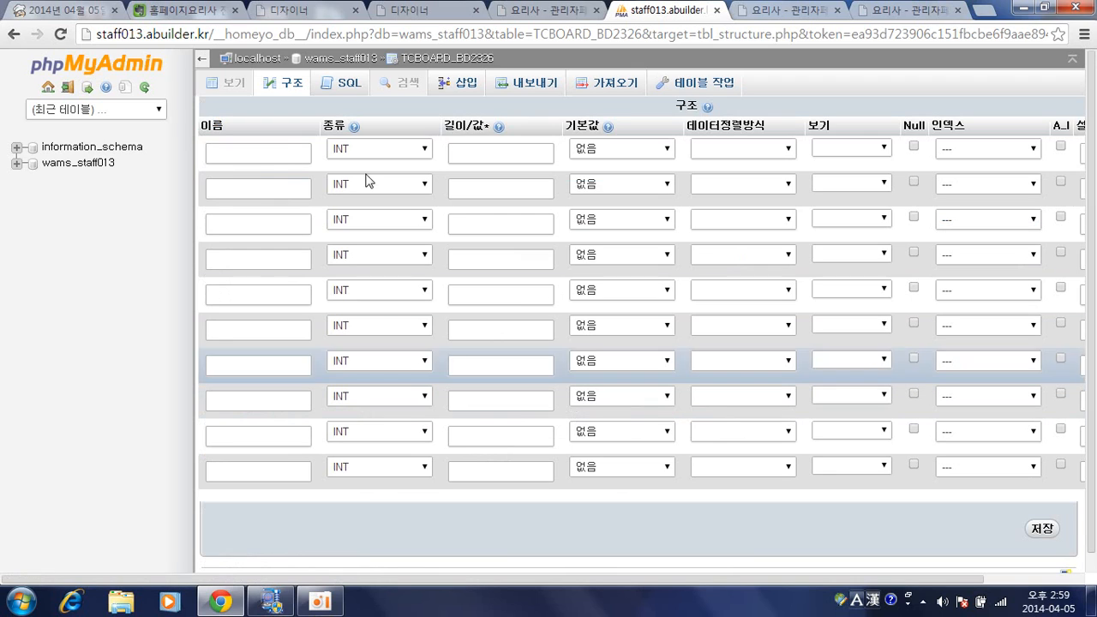
Step: Define the first new column as BDU_company with type VARCHAR and length 200, and save it to the table
left_click(276, 156)
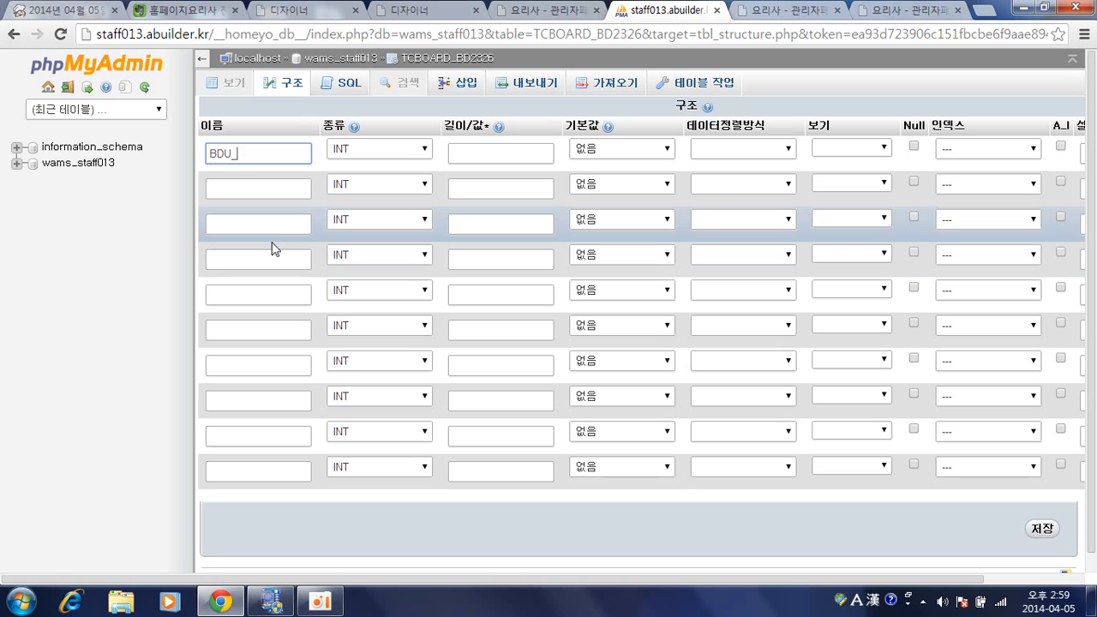
type("ompany")
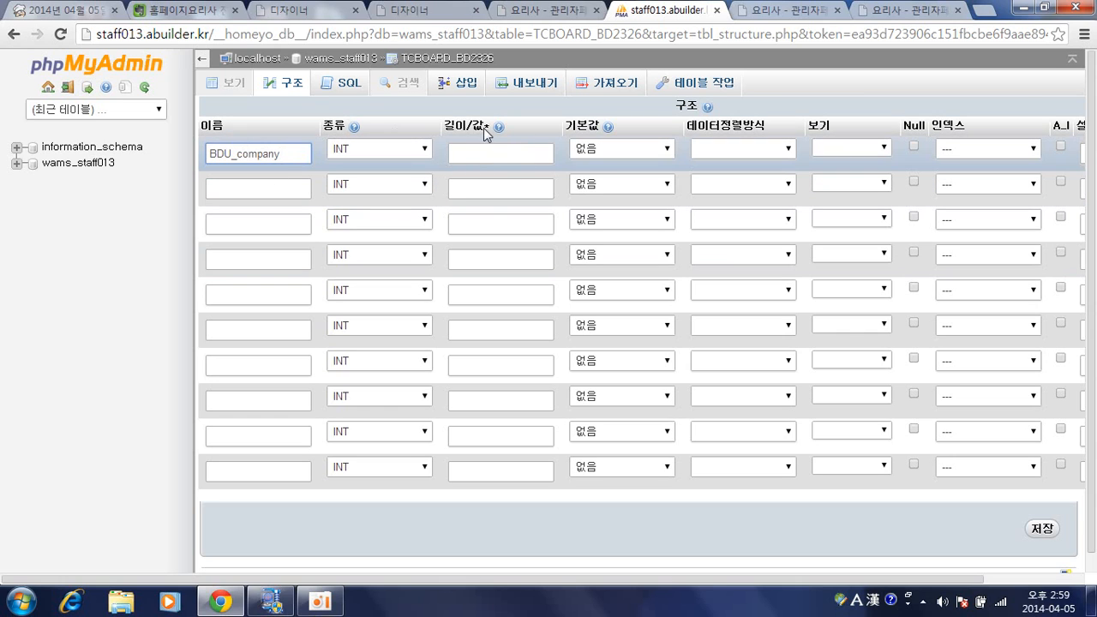
left_click(381, 151)
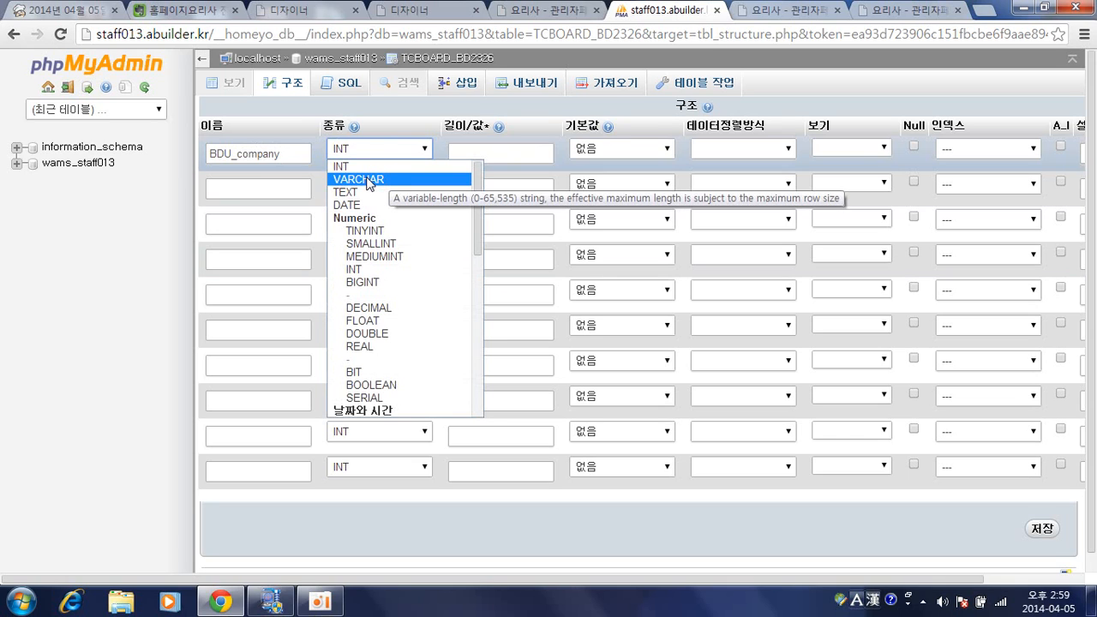
left_click(366, 181)
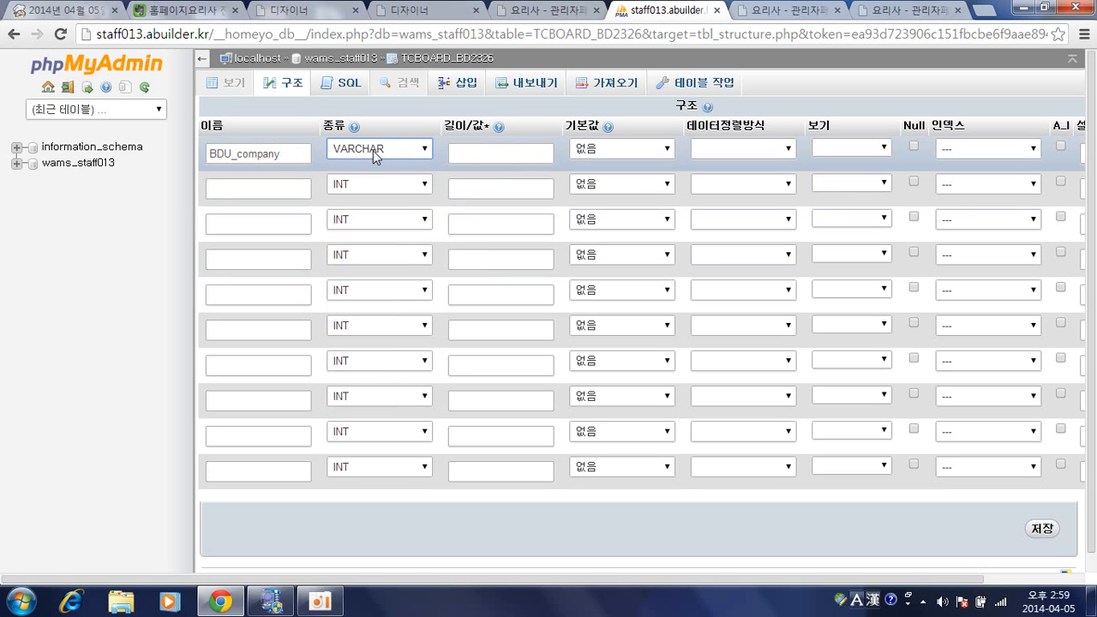
left_click(464, 154)
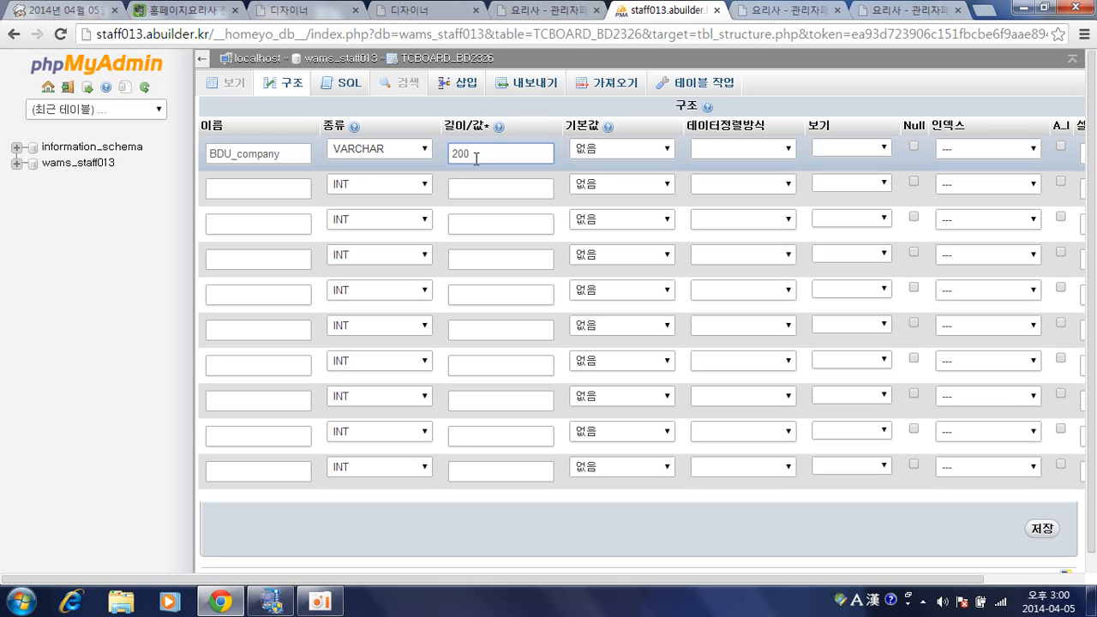
left_click(1041, 530)
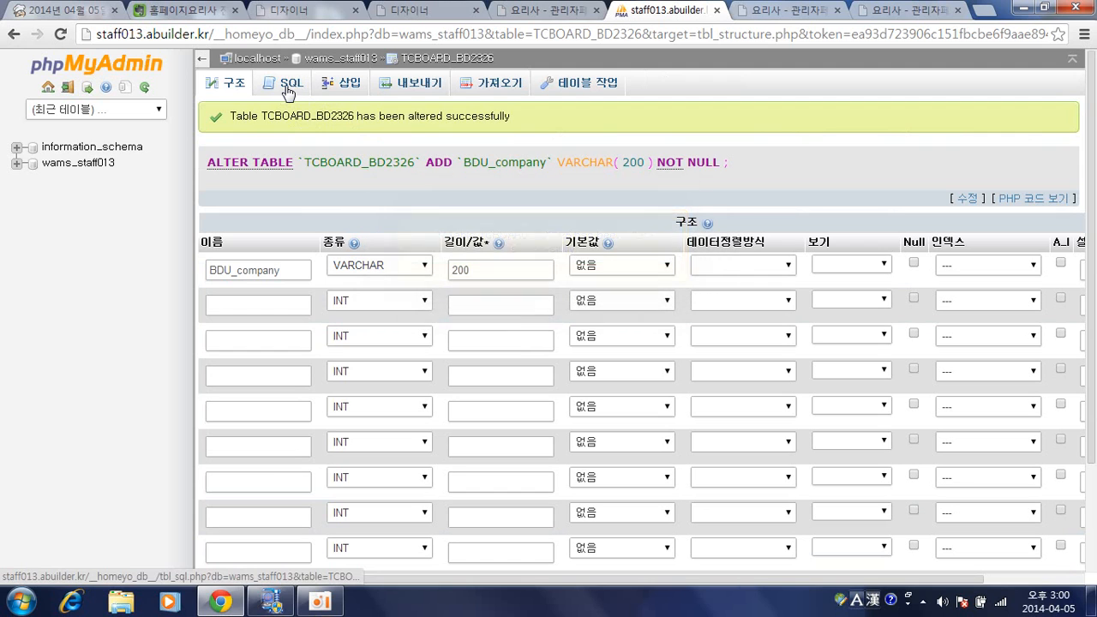
Step: Reopen the TCBOARD_BD2326 table structure and check the BDU_company entry at the end of the column list
left_click(226, 91)
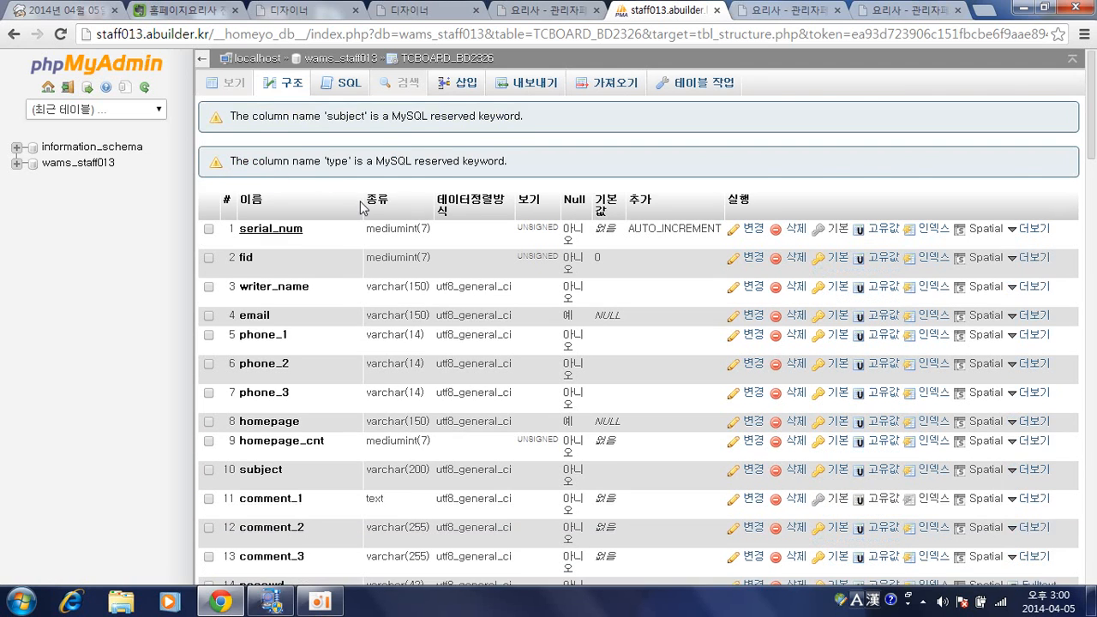
scroll(355, 233, "down", 15)
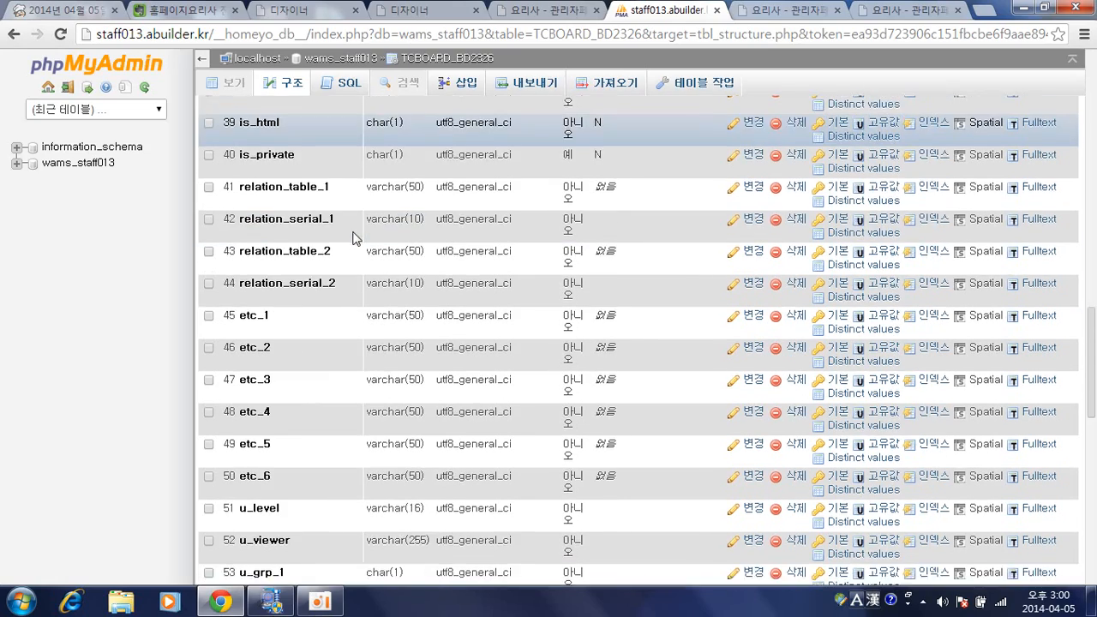
scroll(355, 237, "down", 12)
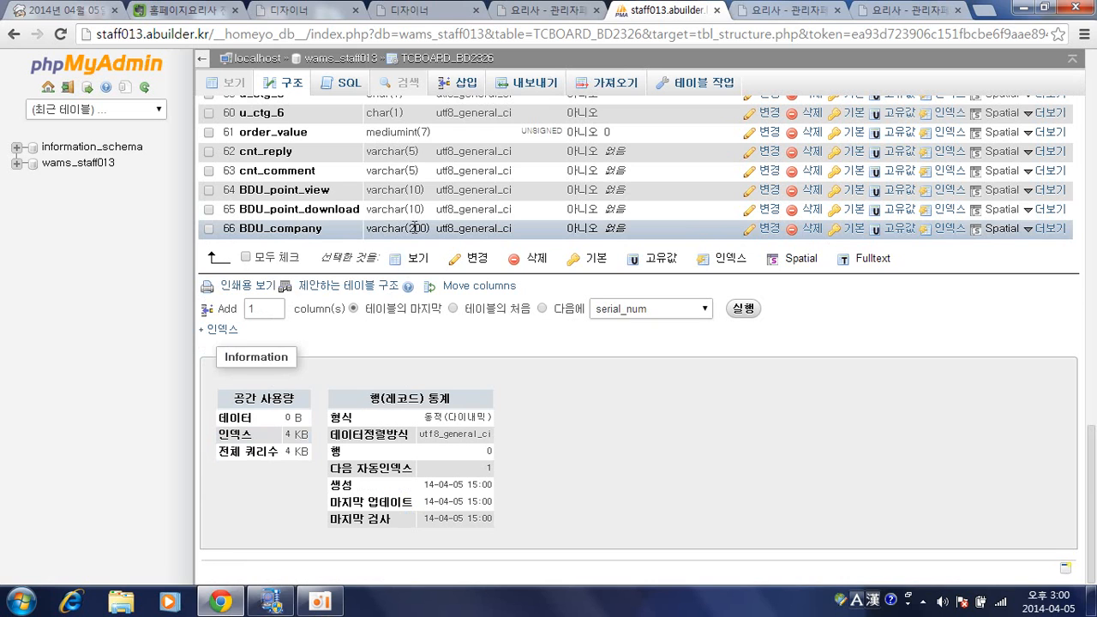
Step: Compare the category row layout of the recruit_basic_wf.php recruitment form with the 2332.php input form in the designer
left_click(532, 17)
left_click(450, 12)
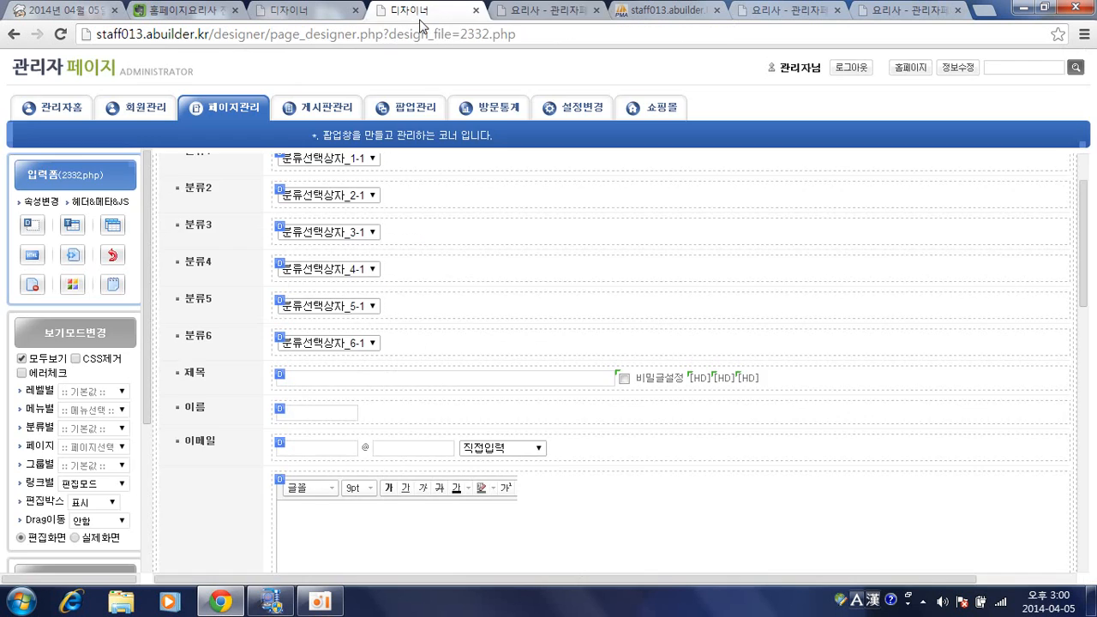
left_click(296, 12)
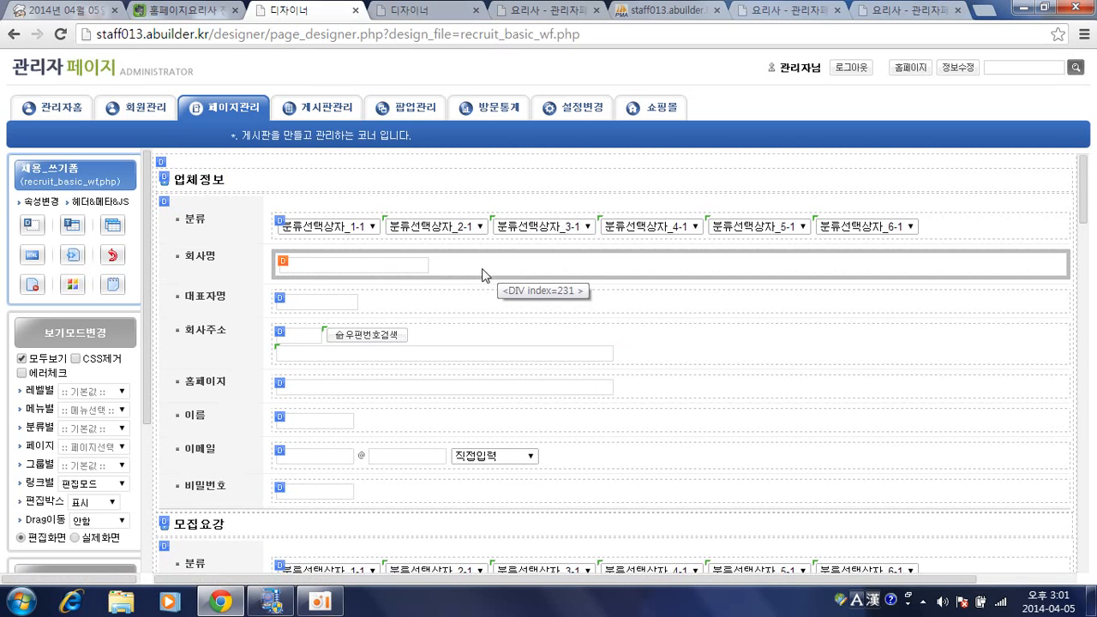
left_click(412, 17)
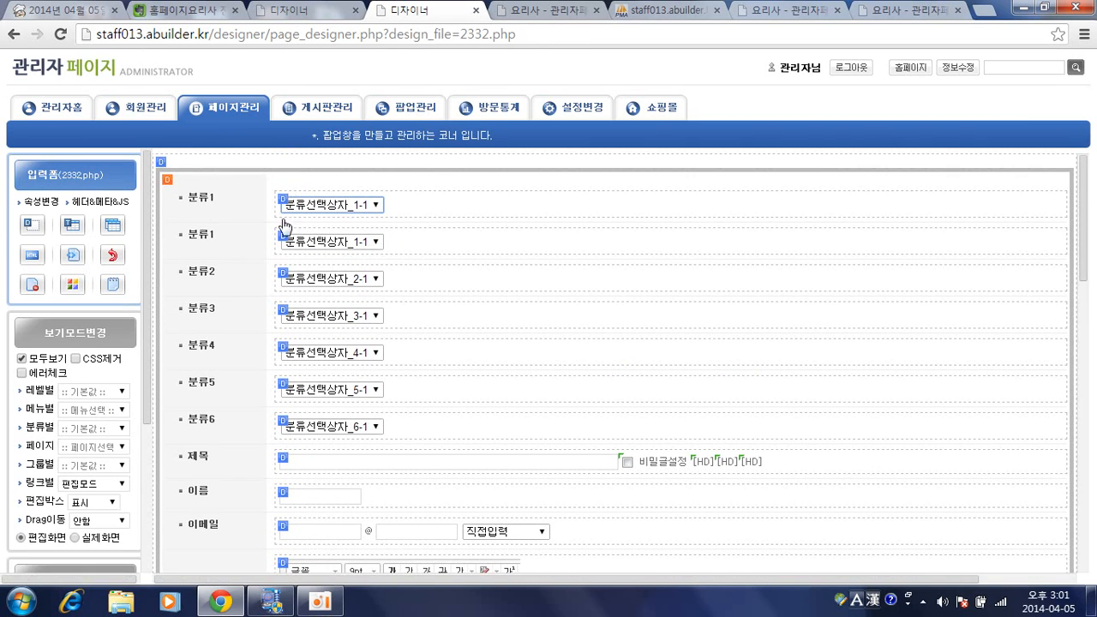
left_click(301, 12)
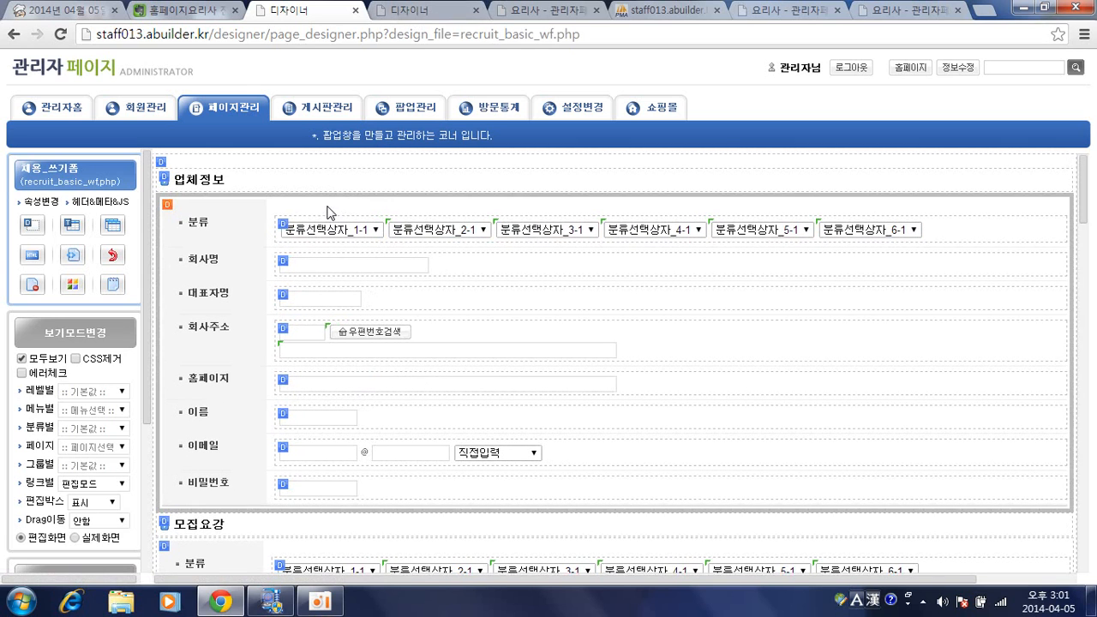
left_click(403, 10)
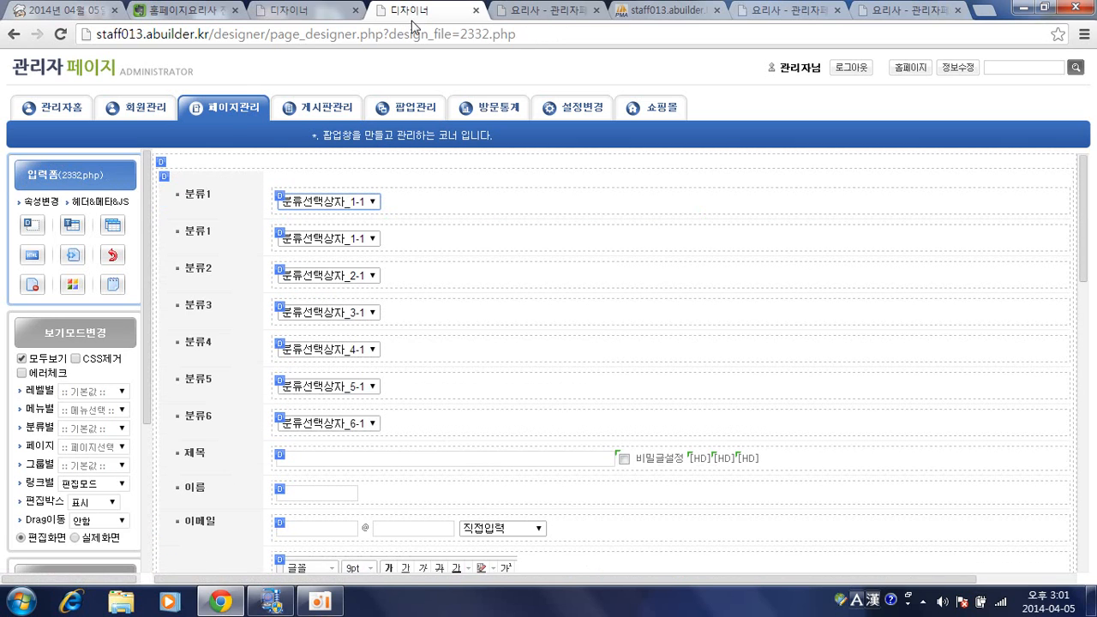
Step: Cut the duplicate 분류1 row's DIV out of the 2332.php input form
left_click(285, 204)
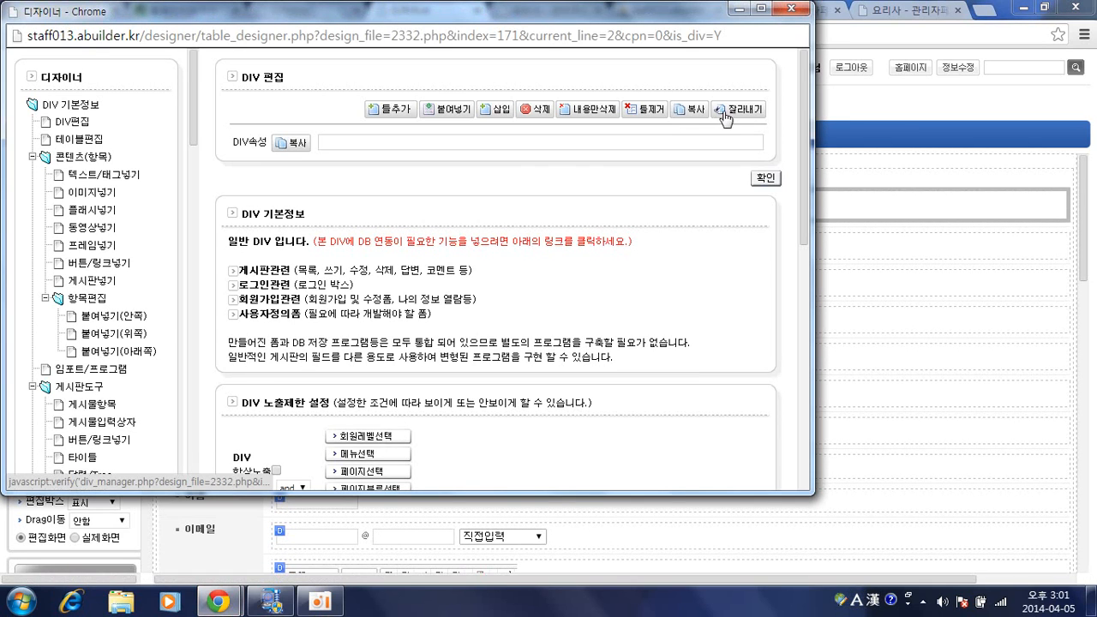
left_click(724, 114)
left_click(451, 147)
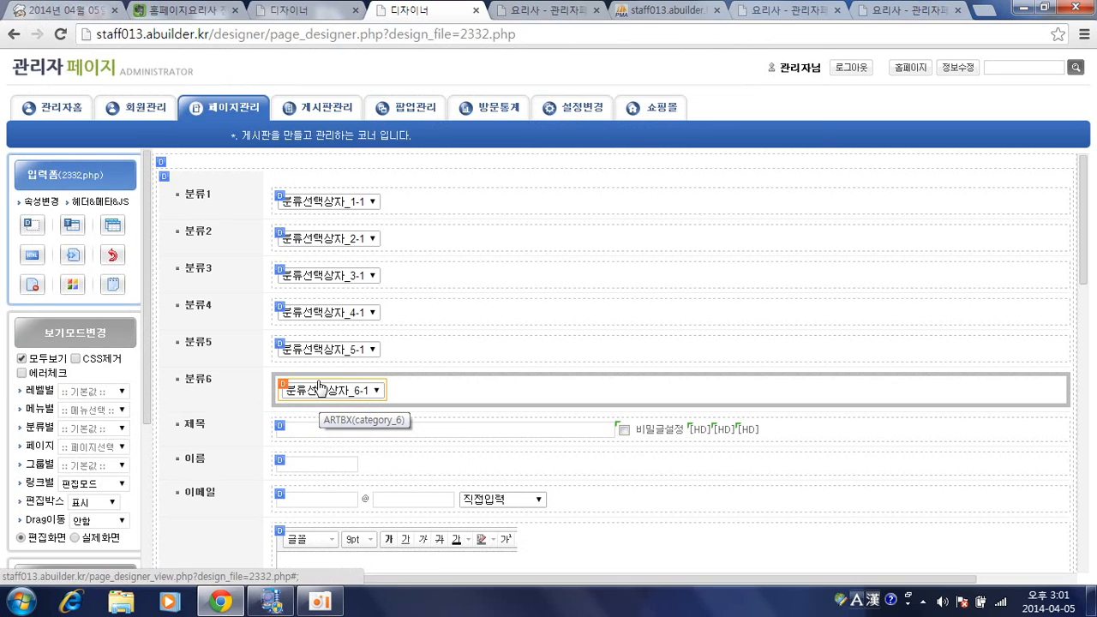
Step: Move the 분류선택상자_6-1 select box from the 분류6 row to directly after 분류선택상자_1-1 in the 분류1 row
right_click(319, 387)
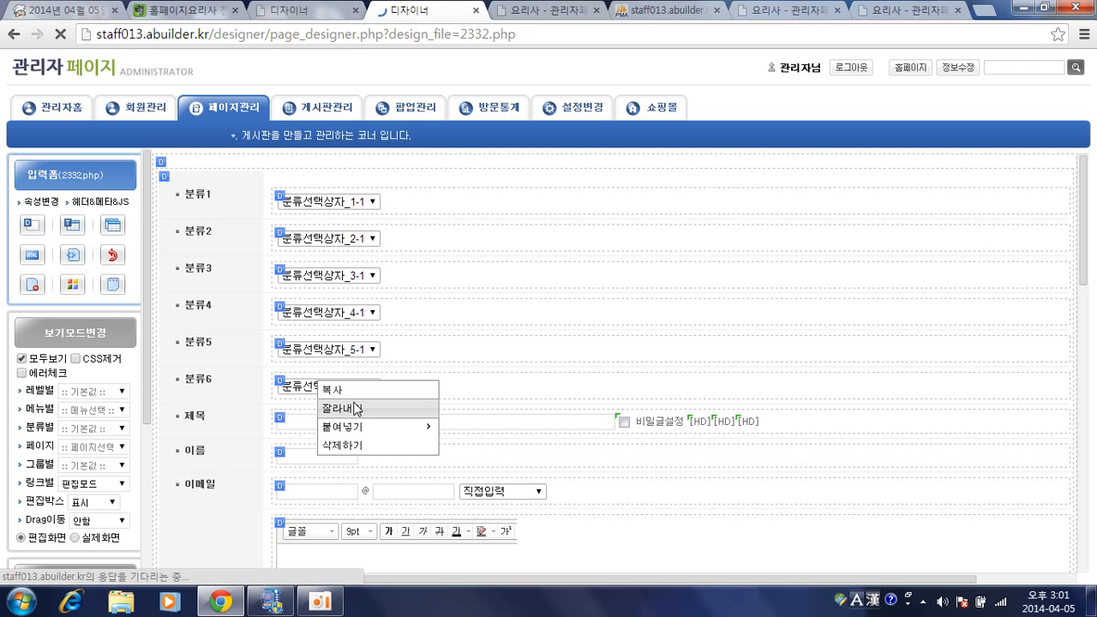
left_click(355, 409)
right_click(340, 211)
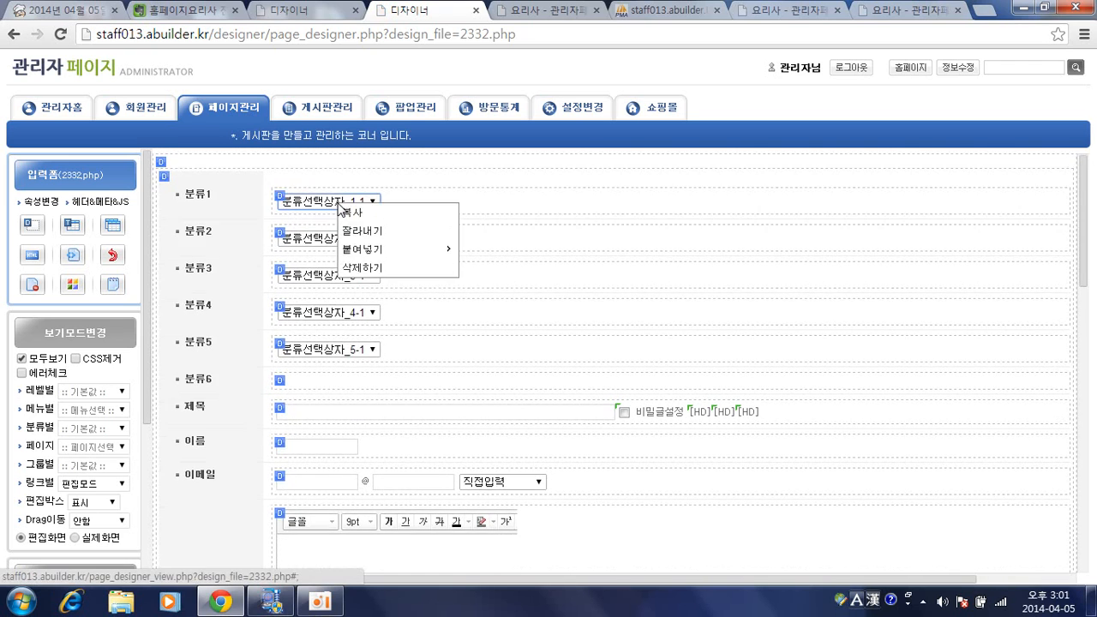
mouse_move(363, 250)
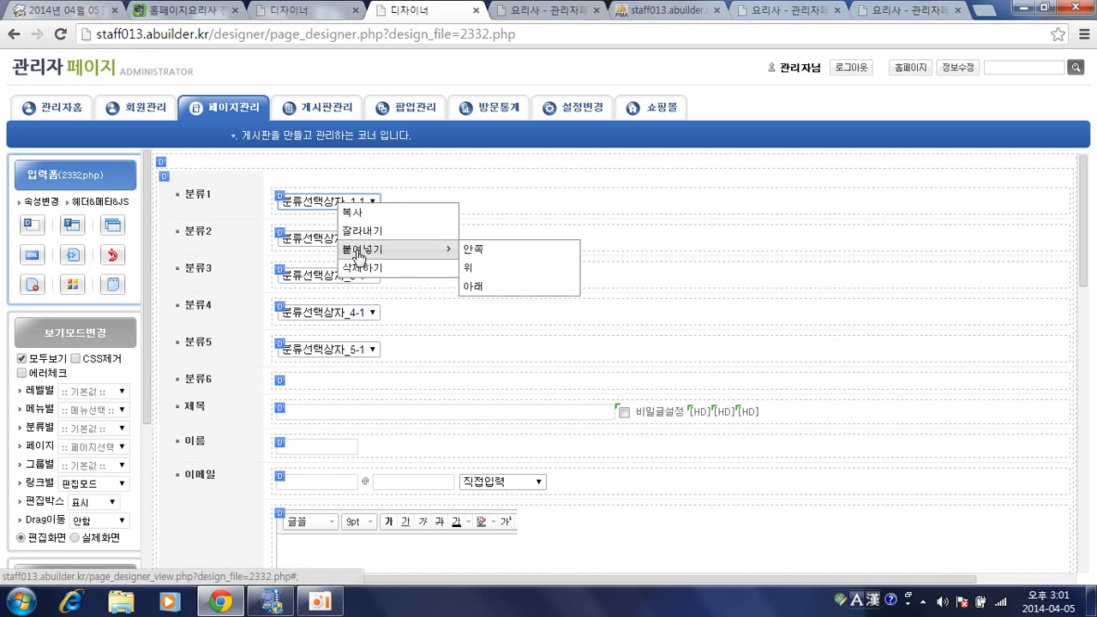
left_click(489, 288)
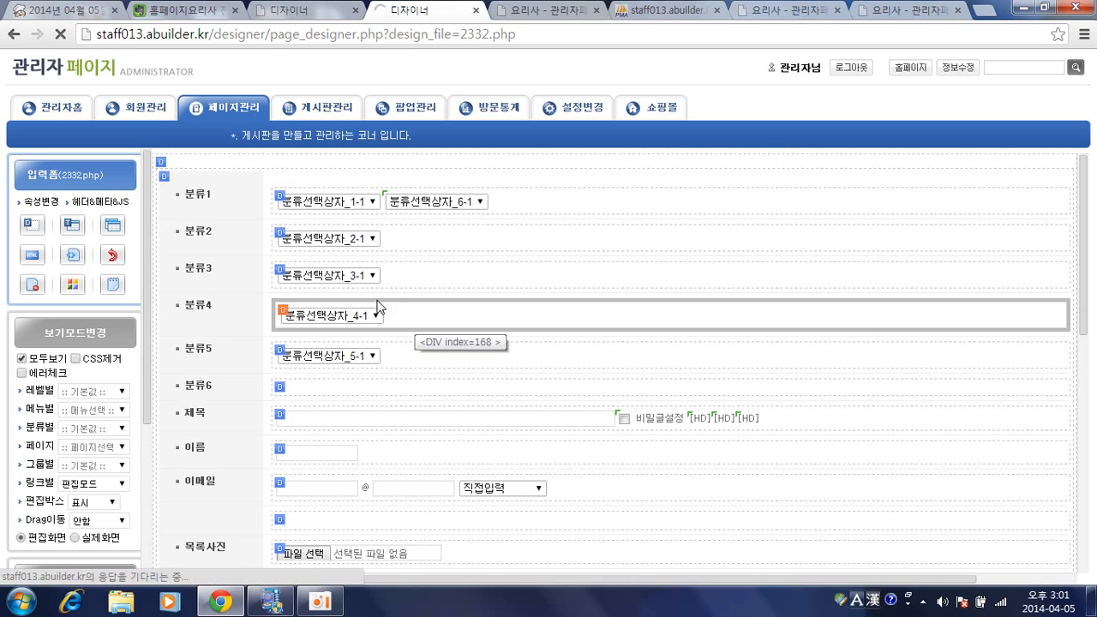
Step: Move the 분류선택상자_5-1 select box from the 분류5 row to directly after 분류선택상자_1-1 in the 분류1 row
right_click(343, 357)
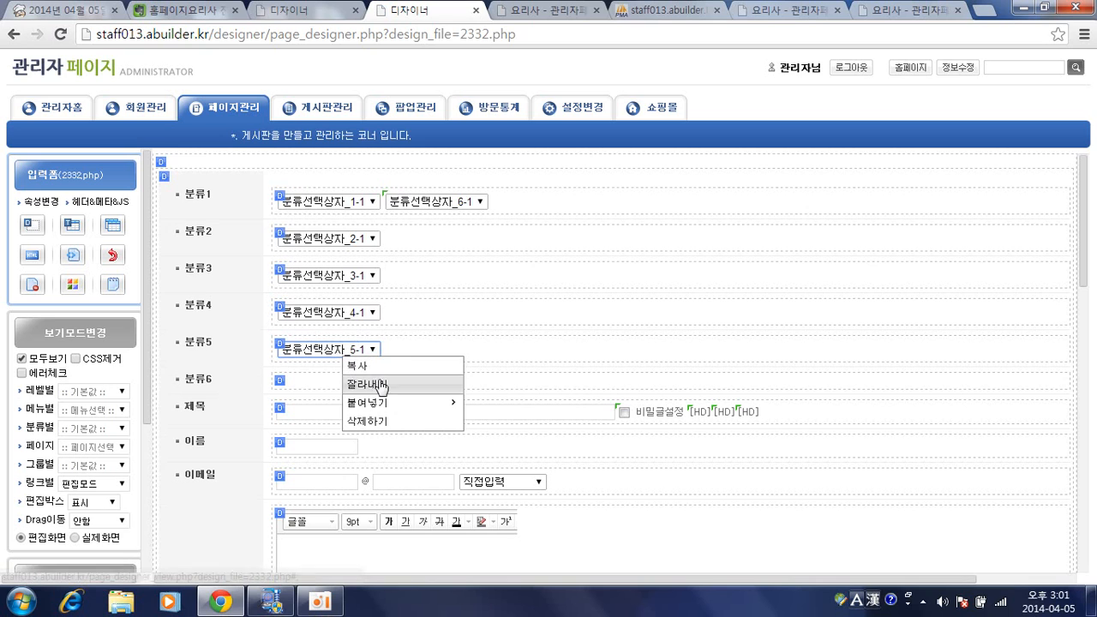
left_click(383, 386)
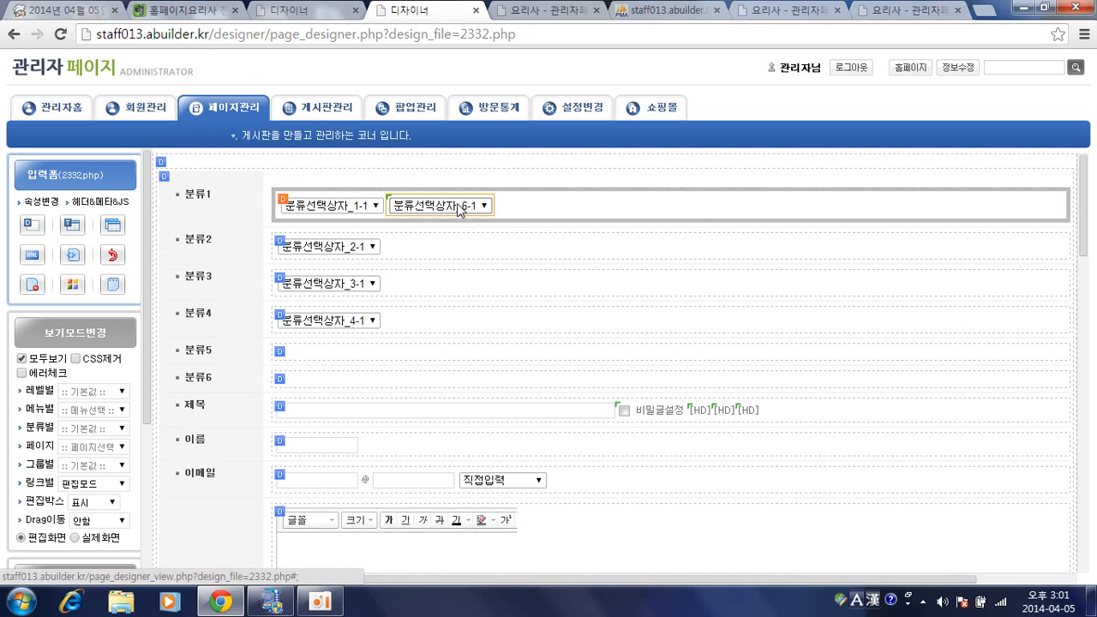
right_click(499, 208)
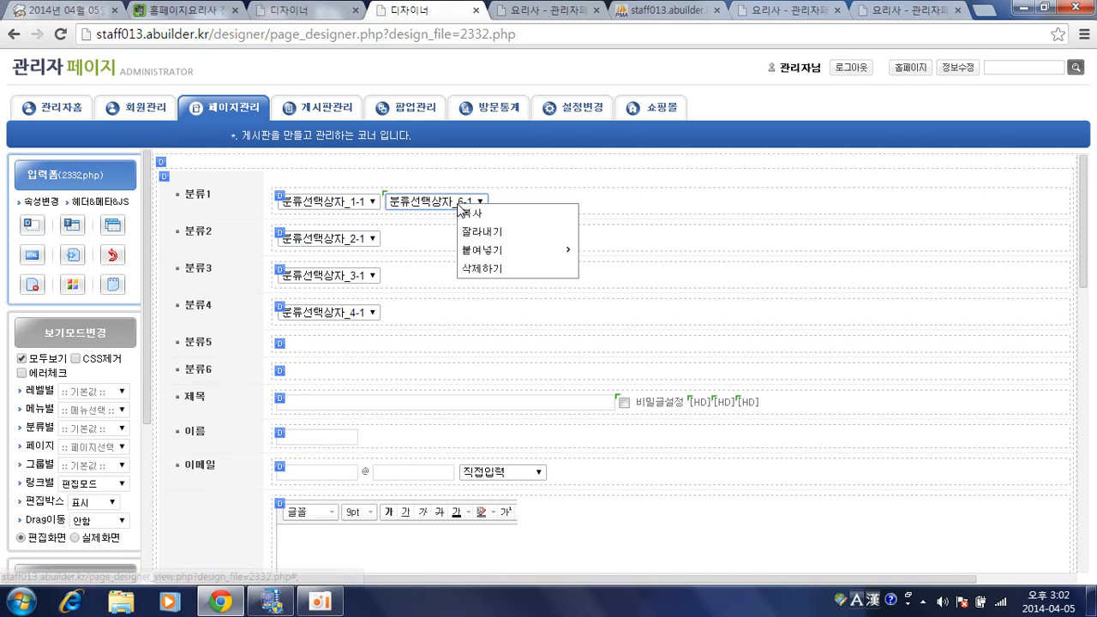
right_click(356, 207)
mouse_move(458, 253)
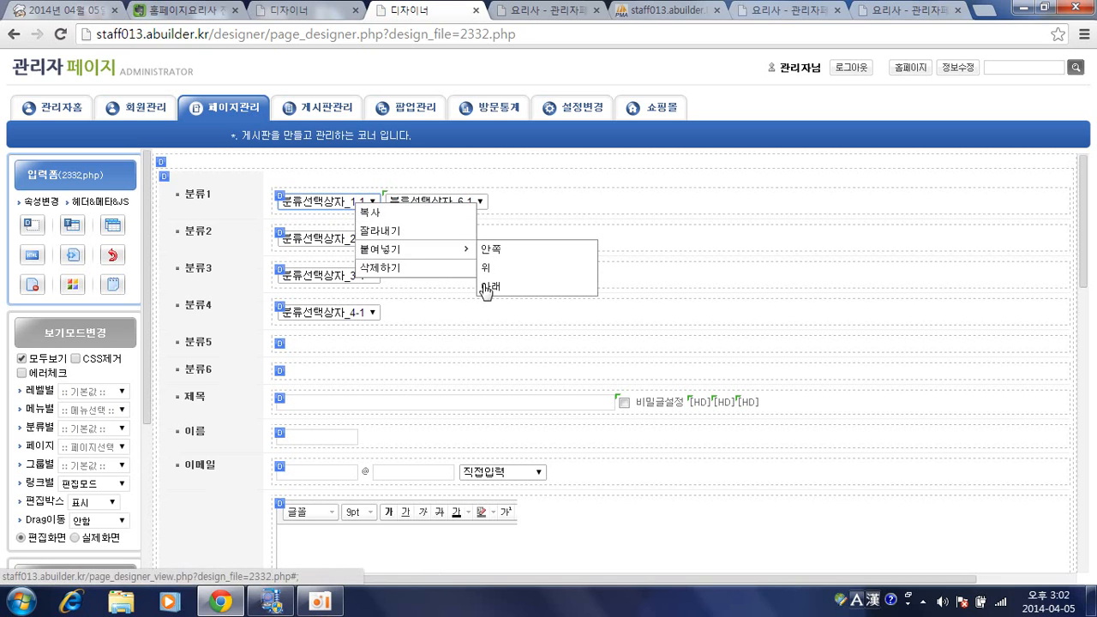
Step: Move the 분류선택상자_4-1 select box from the 분류4 row to directly after 분류선택상자_1-1 in the 분류1 row
right_click(359, 320)
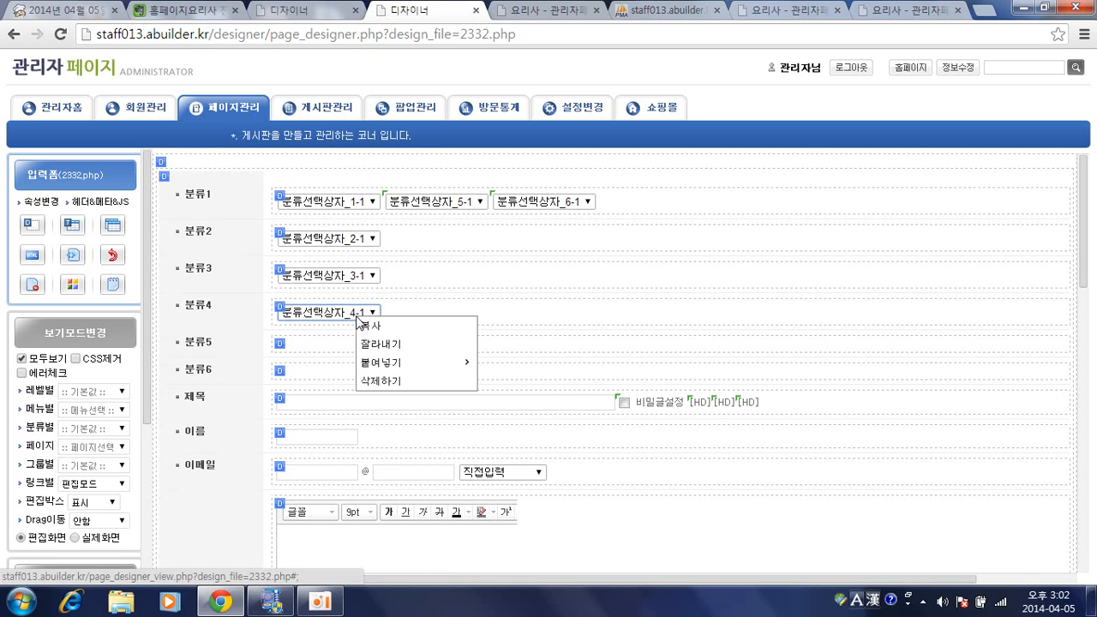
left_click(438, 346)
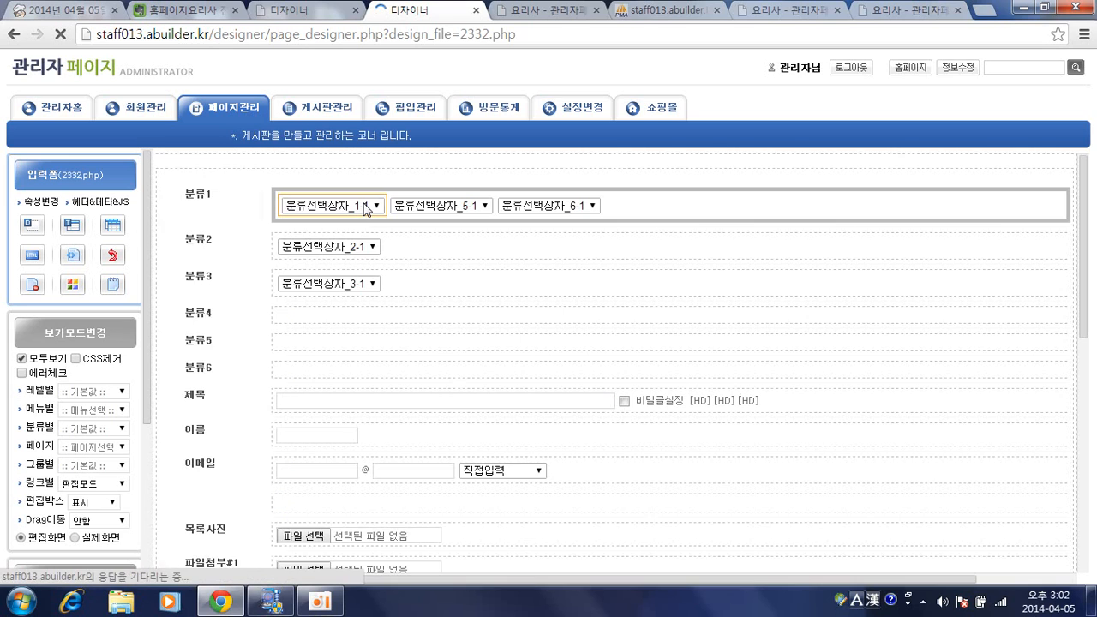
right_click(365, 210)
mouse_move(450, 250)
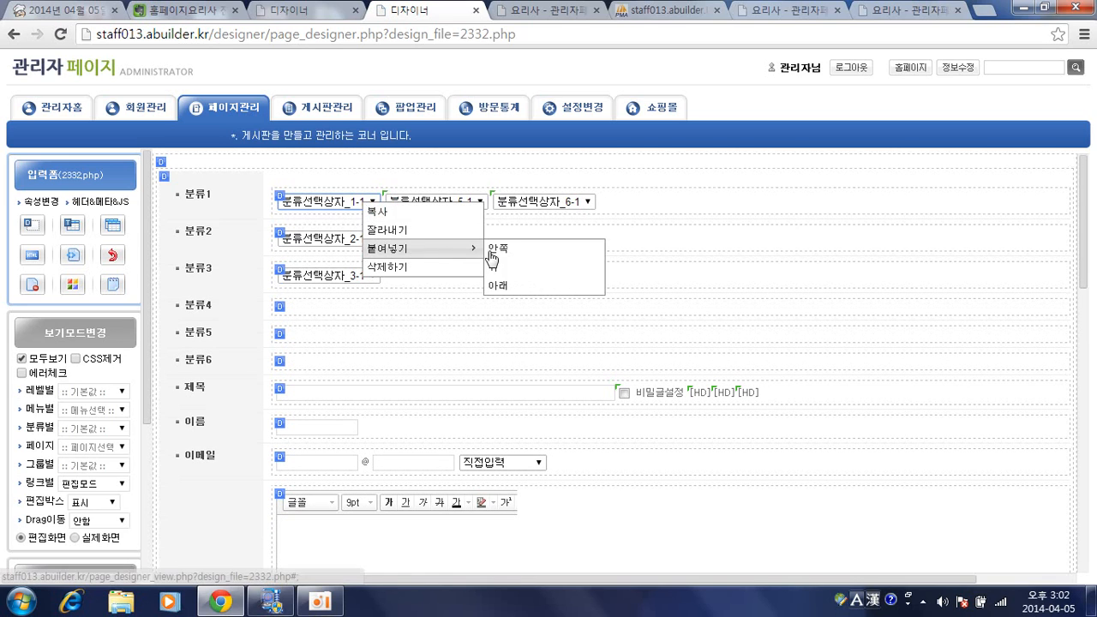
left_click(502, 288)
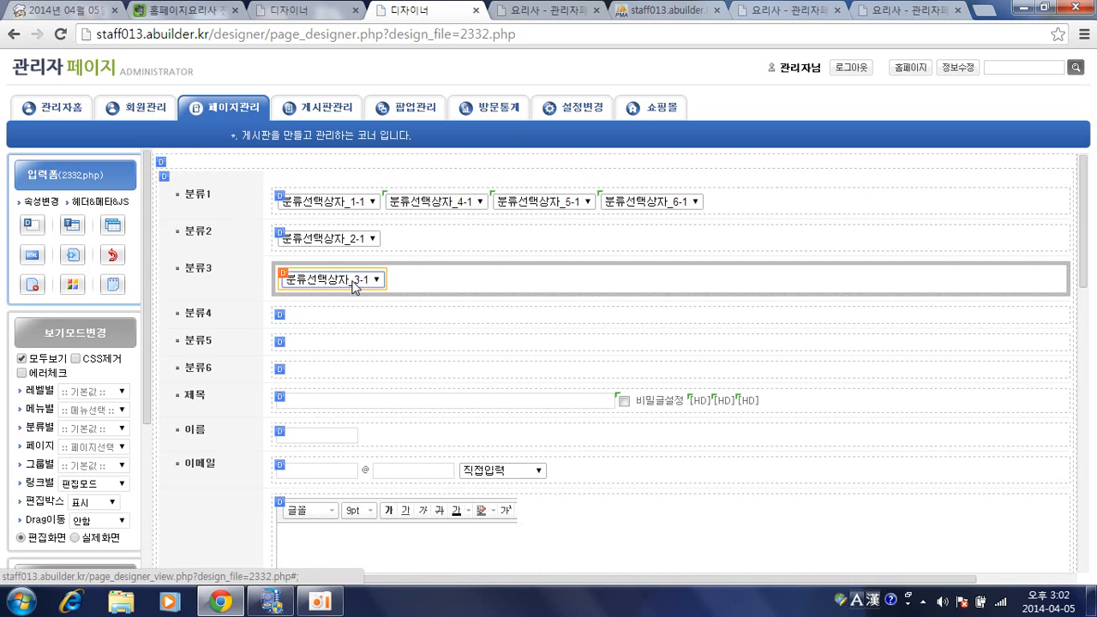
Step: Move the 분류선택상자_3-1 select box from the 분류3 row to directly after 분류선택상자_1-1 in the 분류1 row
right_click(352, 280)
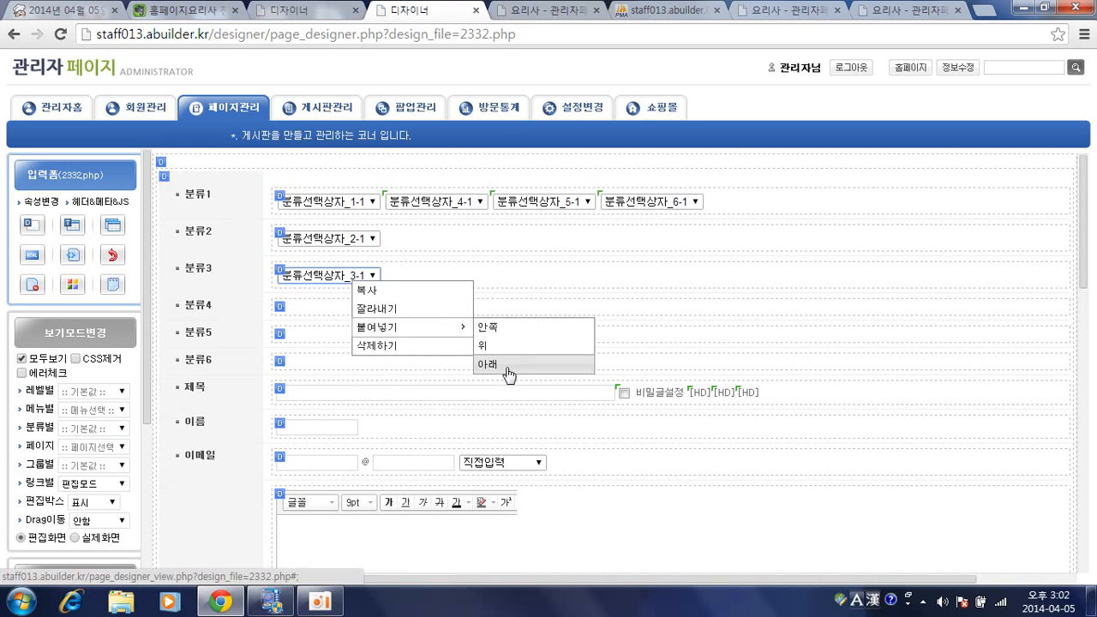
left_click(424, 310)
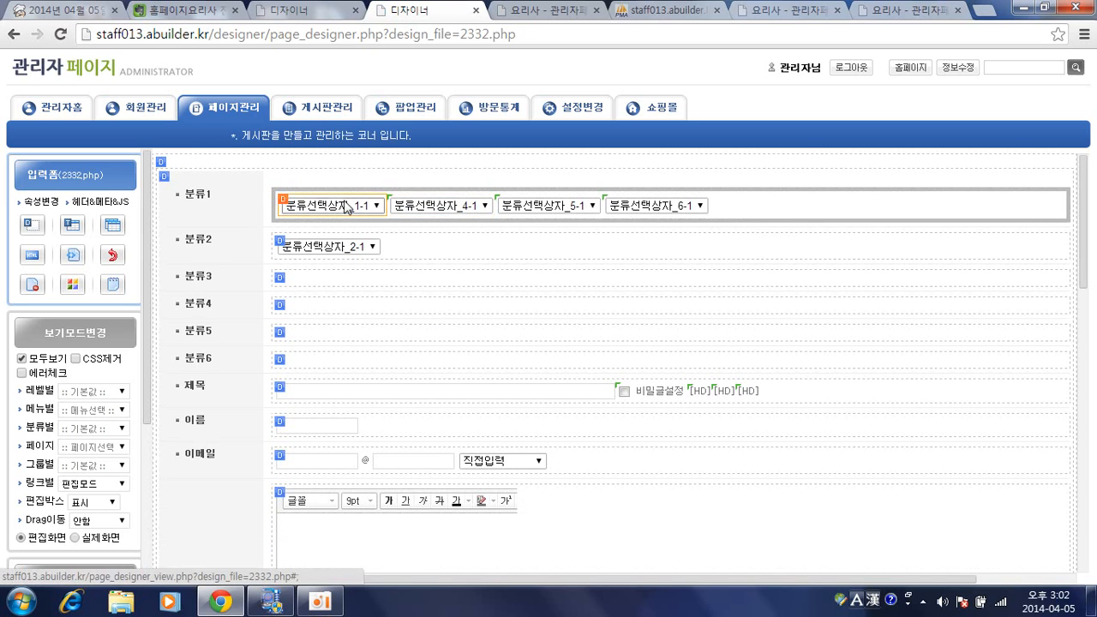
right_click(346, 204)
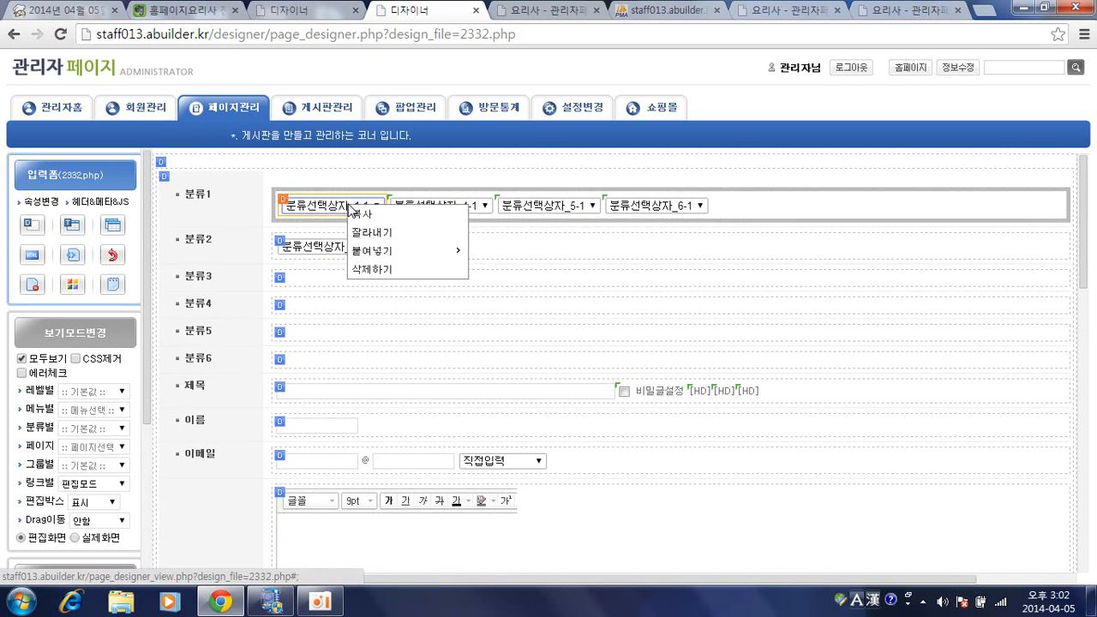
mouse_move(431, 256)
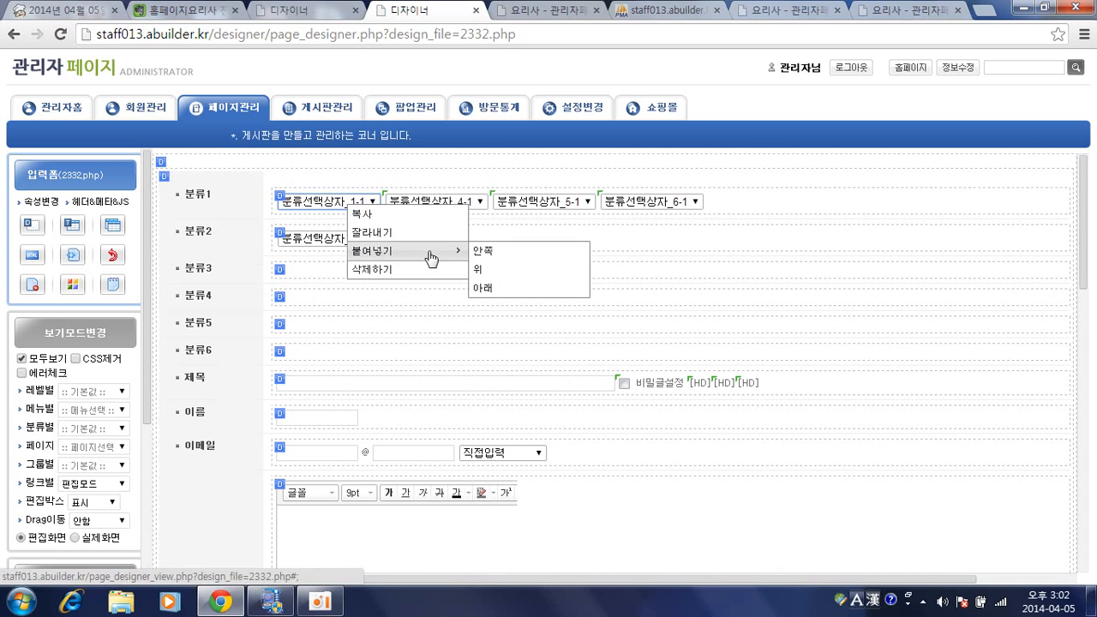
left_click(482, 289)
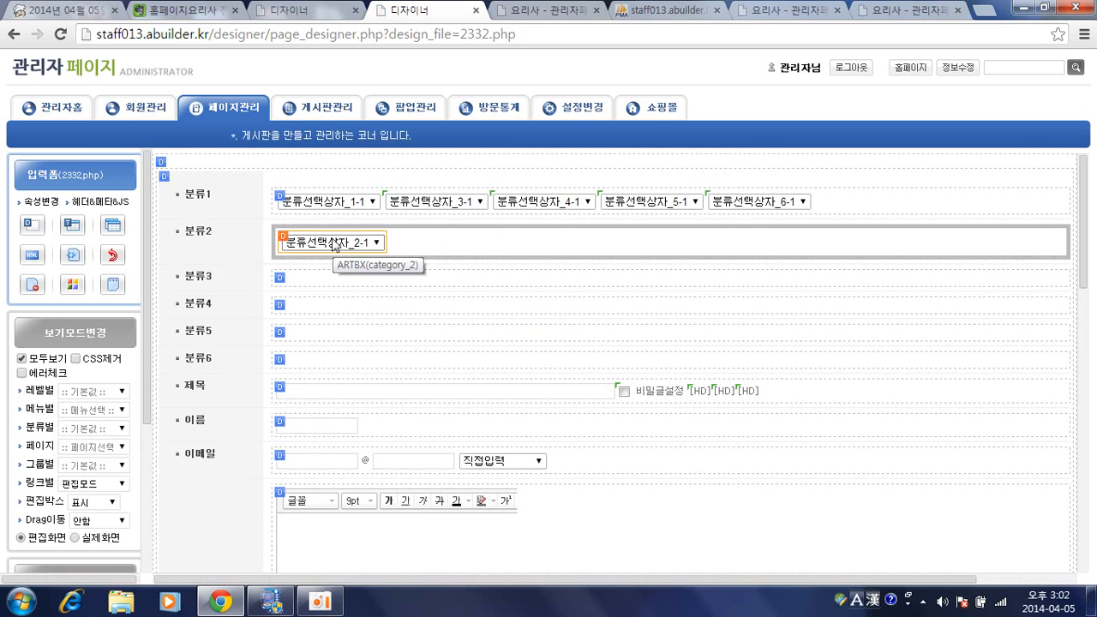
Step: Move the 분류선택상자_2-1 select box from the 분류2 row to directly after 분류선택상자_1-1 in the 분류1 row
right_click(332, 239)
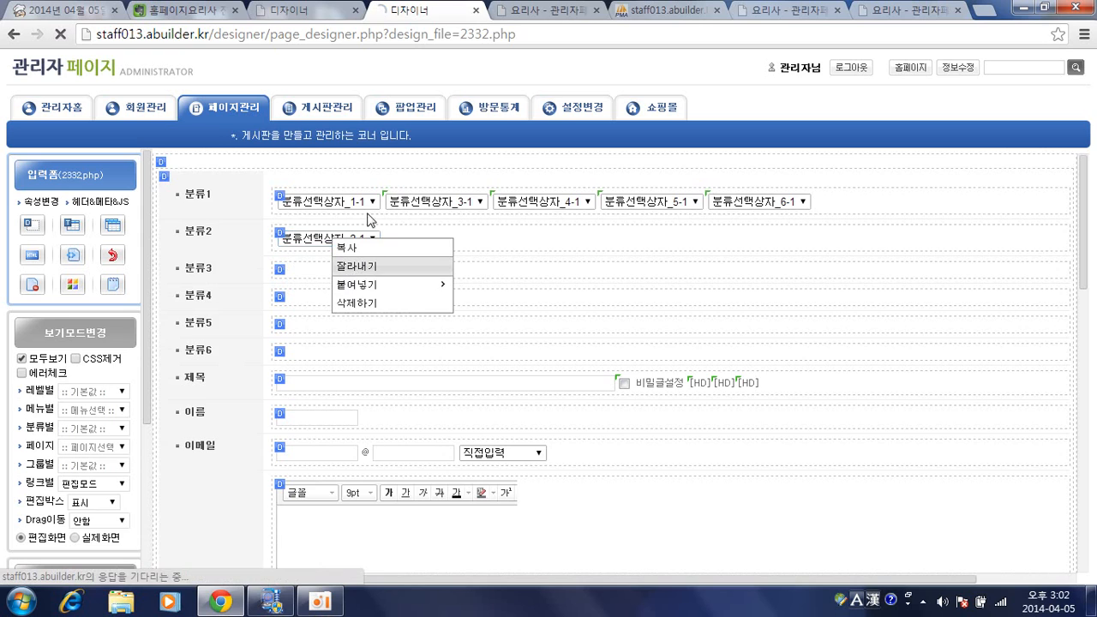
left_click(359, 266)
right_click(364, 205)
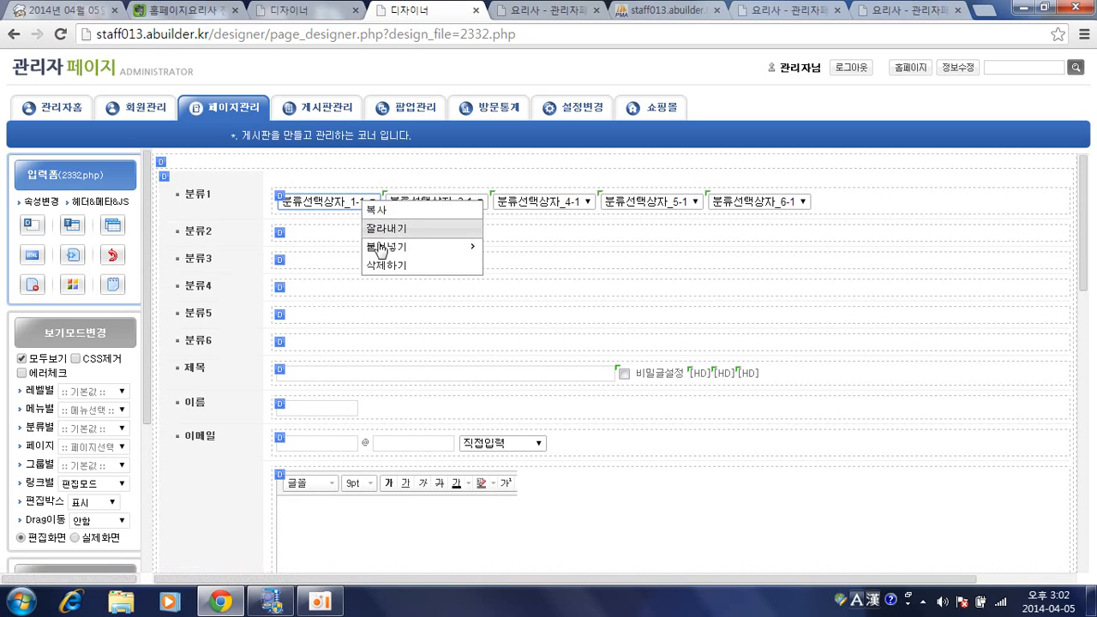
mouse_move(467, 246)
left_click(499, 283)
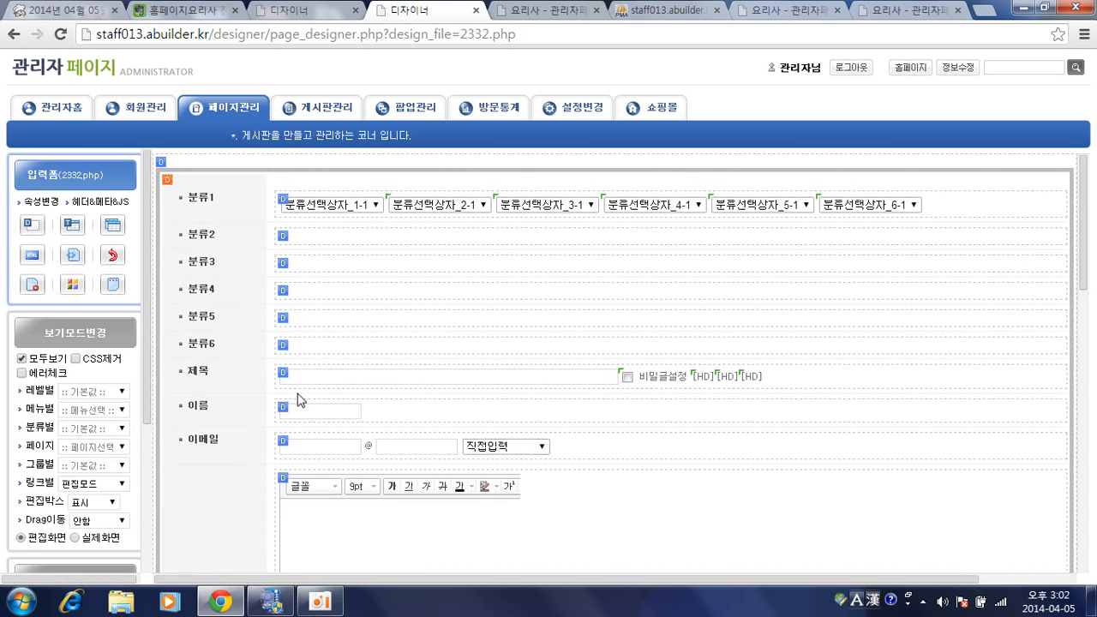
Step: Cut the DIVs of the empty 분류6 and 분류5 rows out of the input form
right_click(282, 344)
left_click(282, 345)
left_click(282, 345)
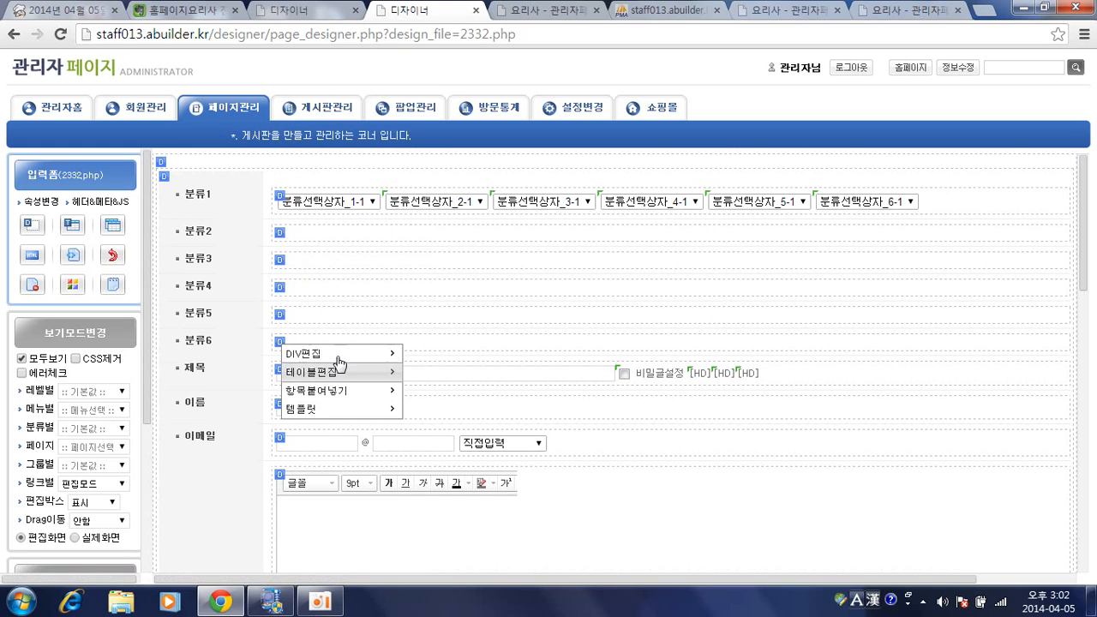
mouse_move(399, 355)
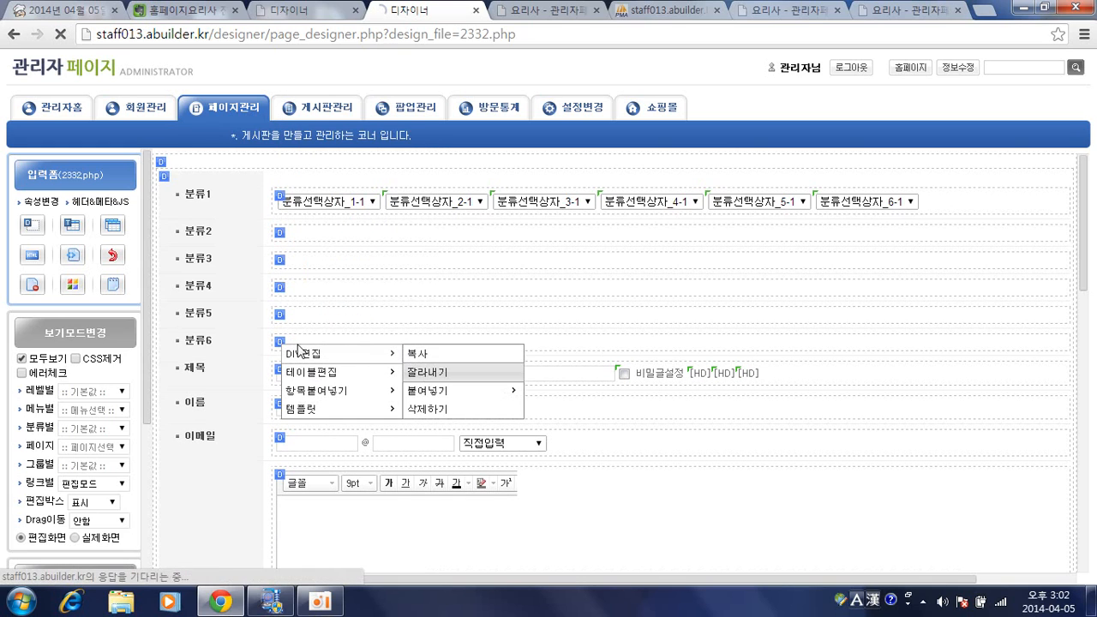
left_click(422, 373)
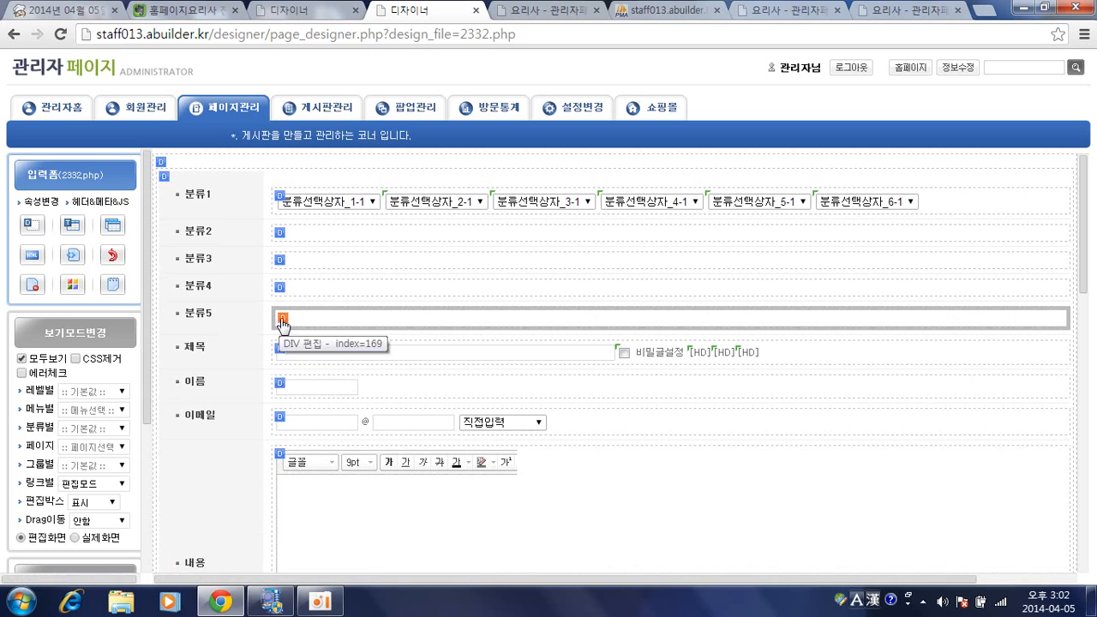
left_click(281, 314)
mouse_move(377, 327)
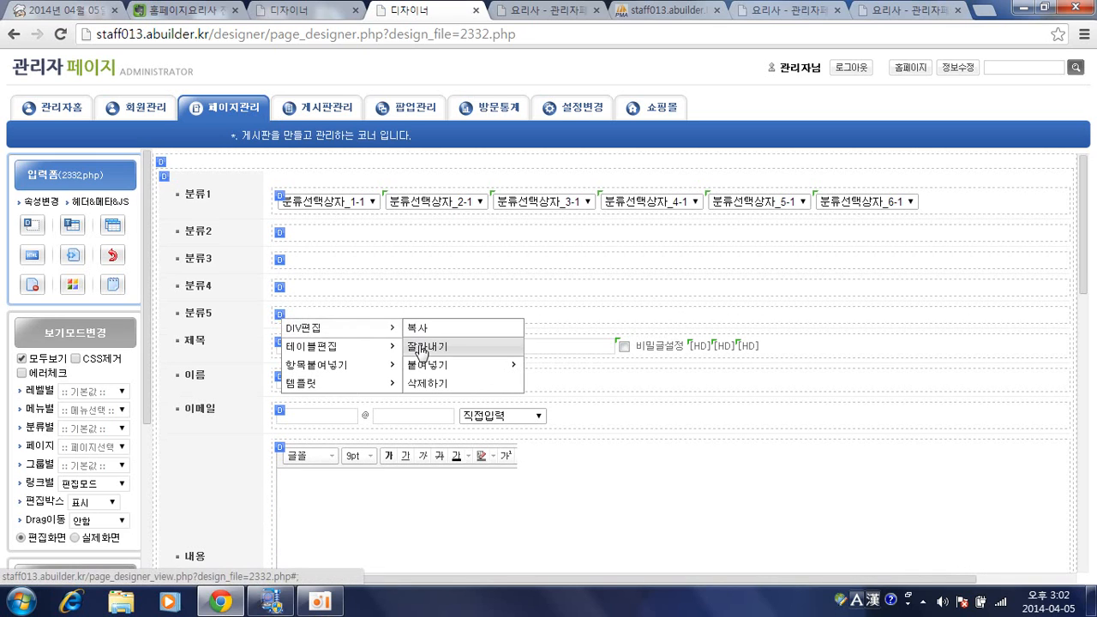
left_click(437, 364)
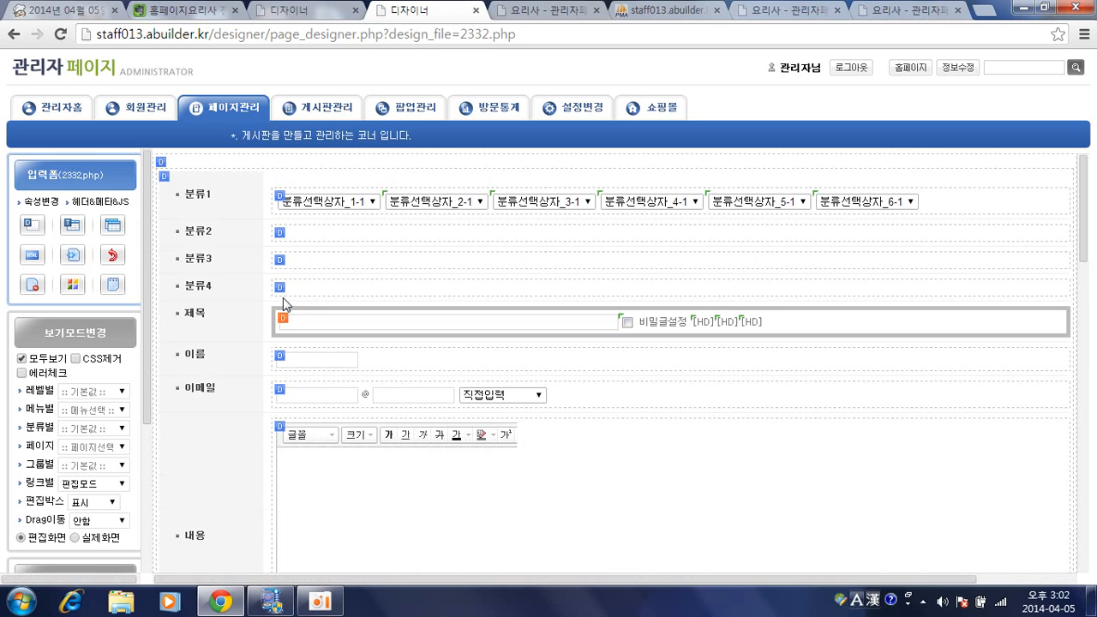
Step: Cut the DIVs of the empty 분류4, 분류3 and 분류2 rows out of the input form
left_click(282, 292)
mouse_move(355, 306)
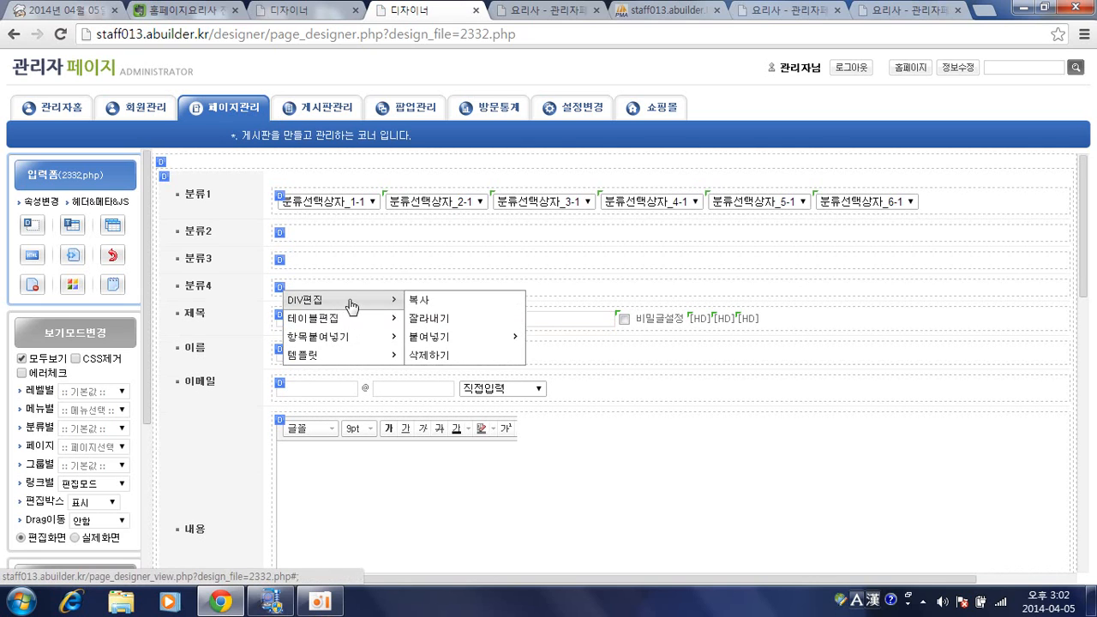
left_click(426, 318)
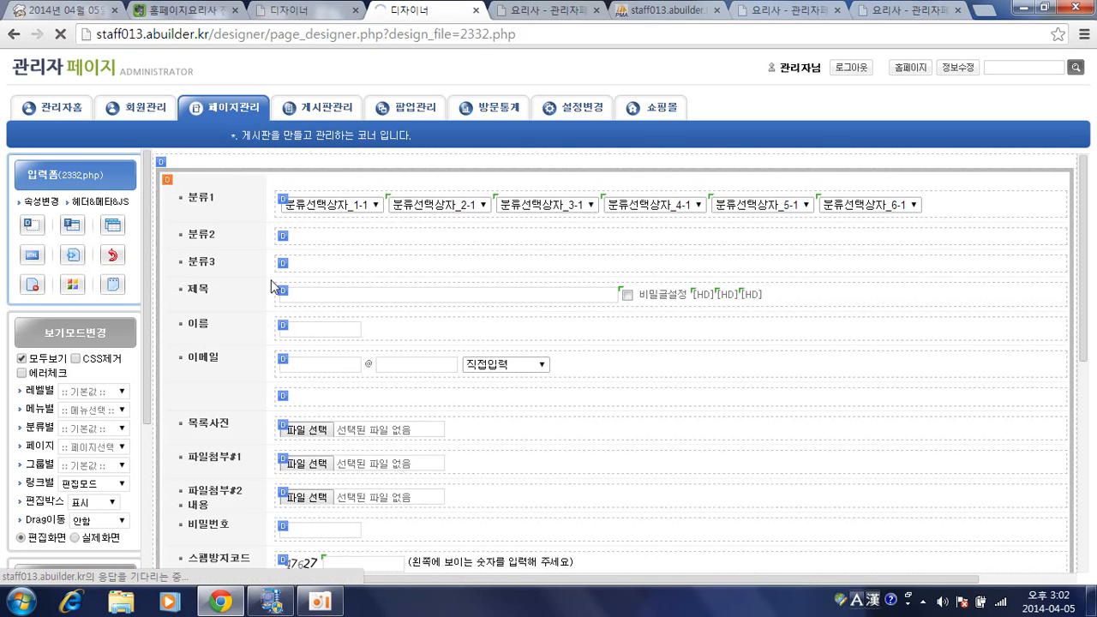
left_click(283, 266)
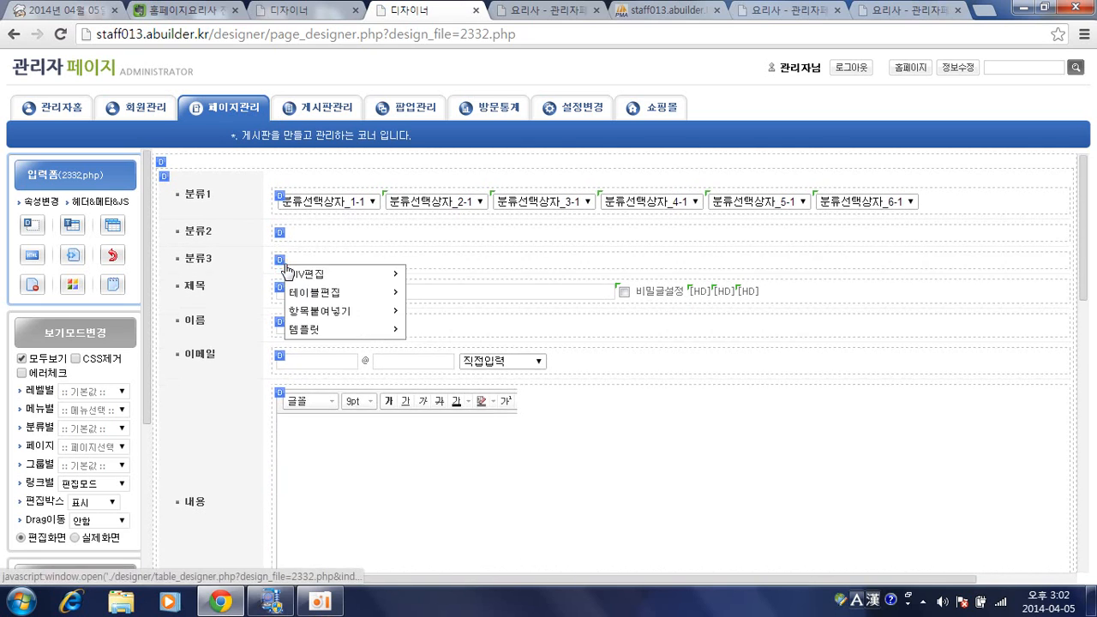
mouse_move(364, 276)
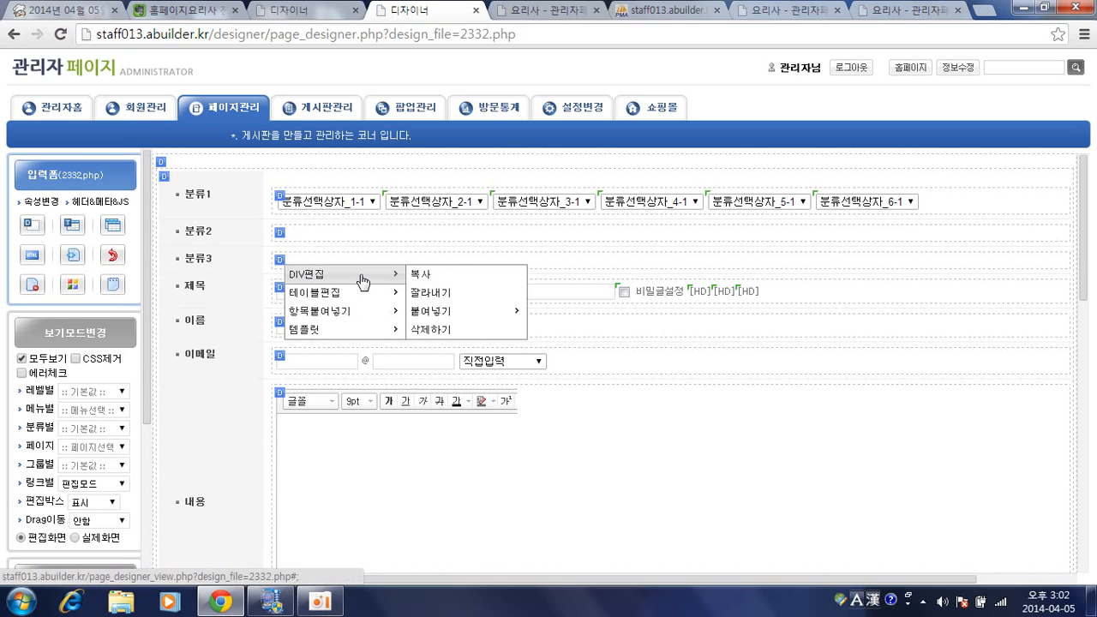
right_click(416, 296)
key("Escape")
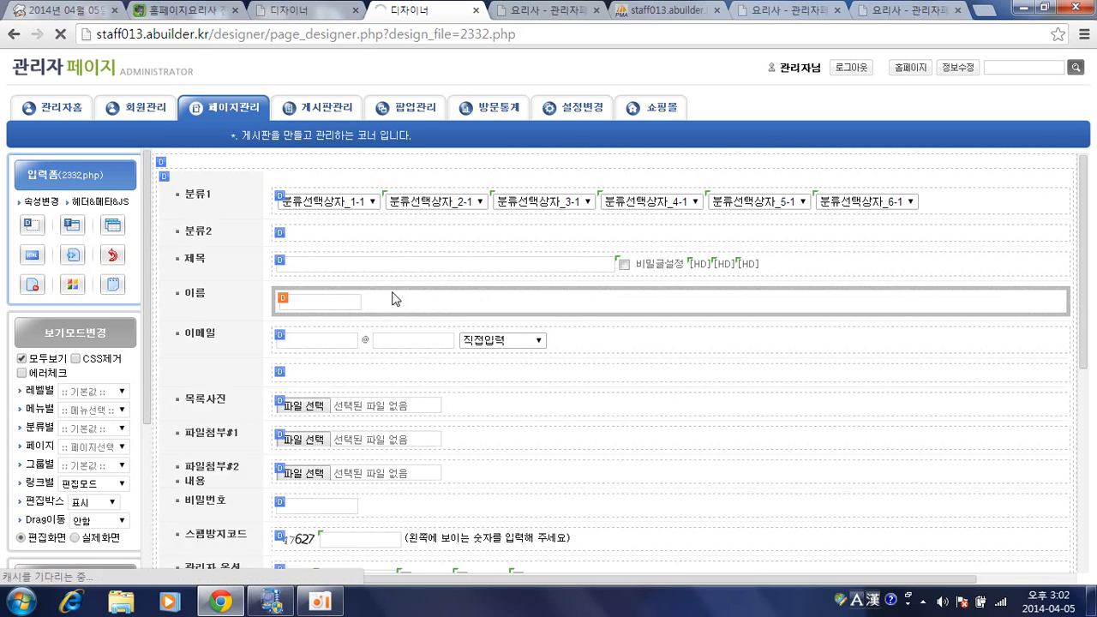
left_click(281, 234)
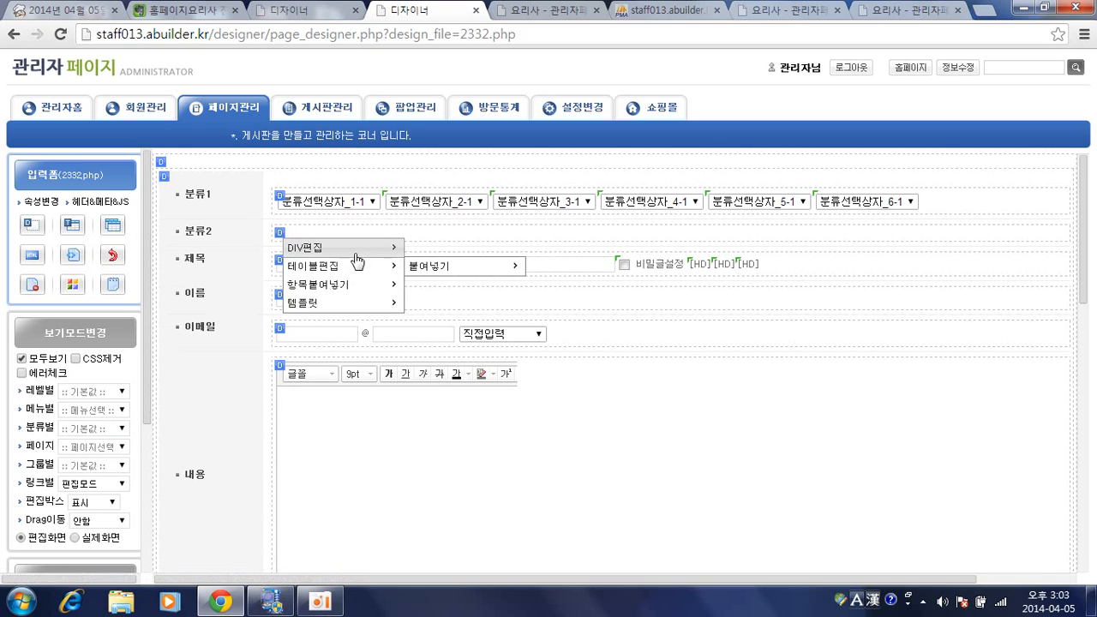
mouse_move(369, 251)
left_click(417, 270)
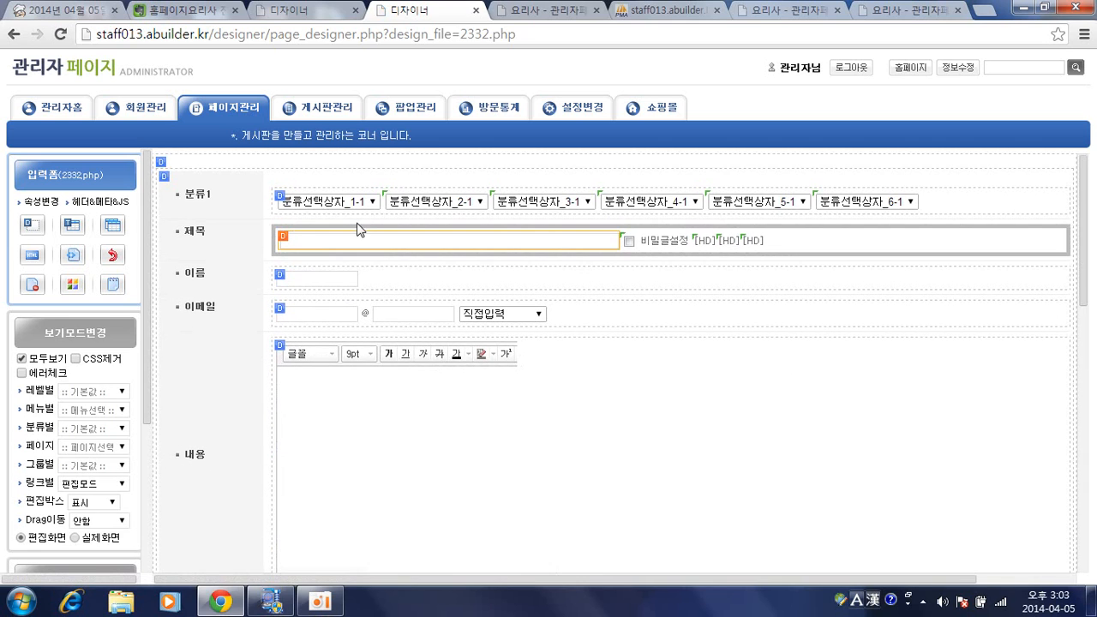
Step: Following the row order in recruit_basic_wf.php, copy the 이름 row's DIV in 2332.php and paste it above the 제목 row
left_click(328, 11)
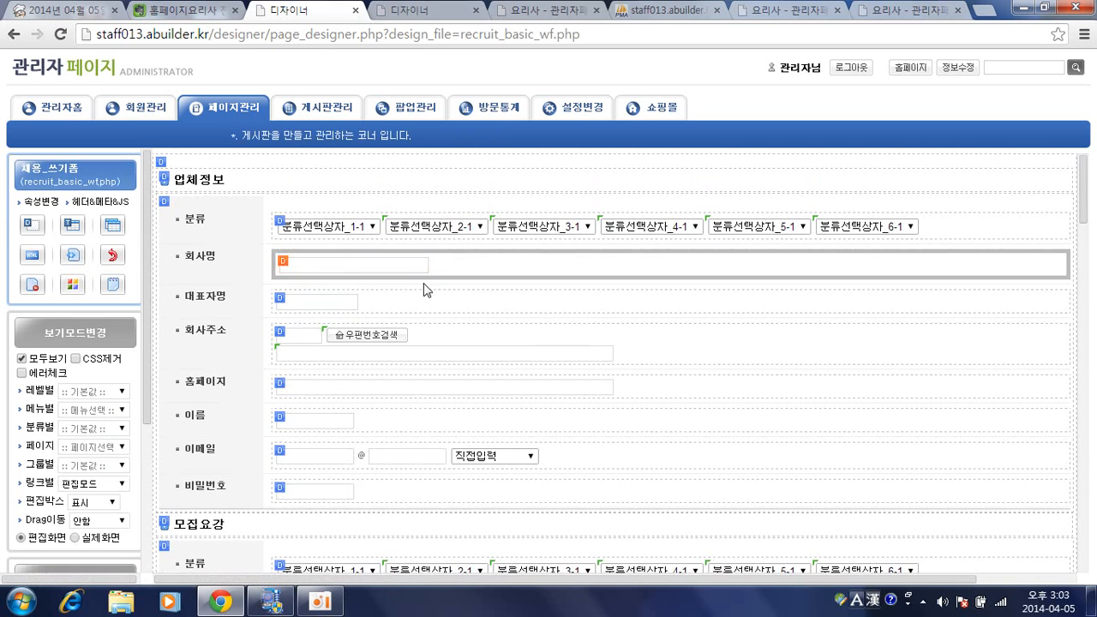
left_click(399, 258)
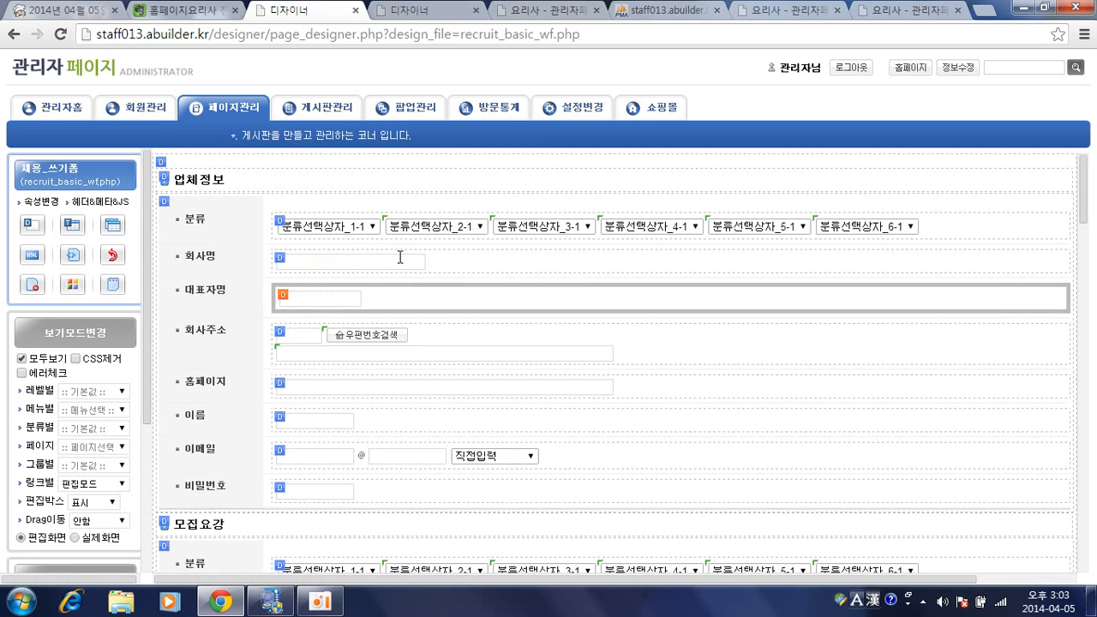
left_click(415, 12)
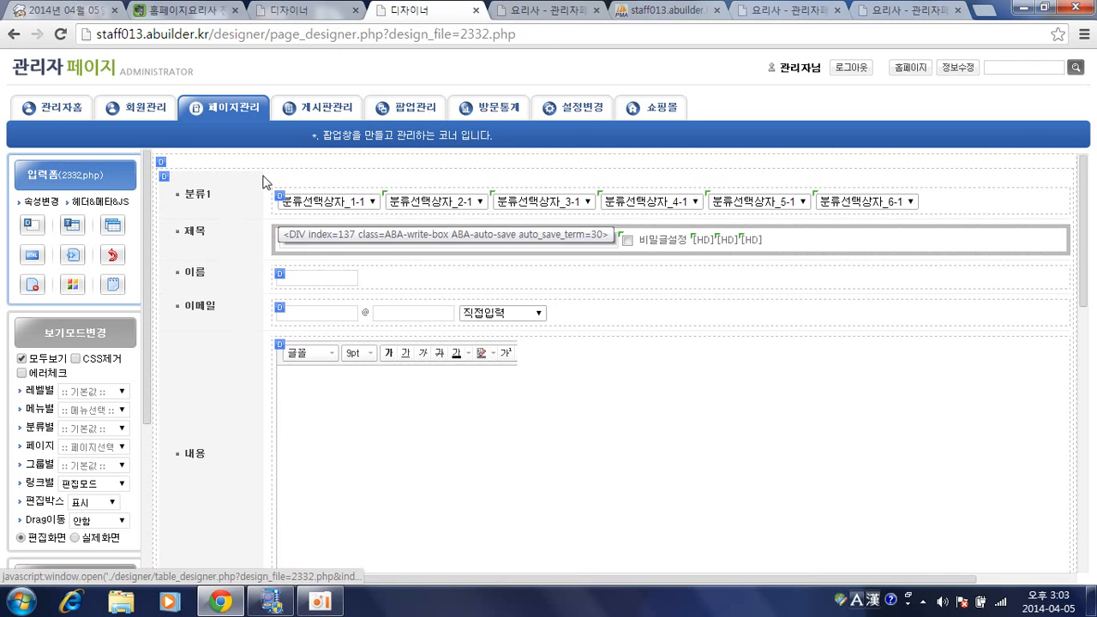
left_click(284, 274)
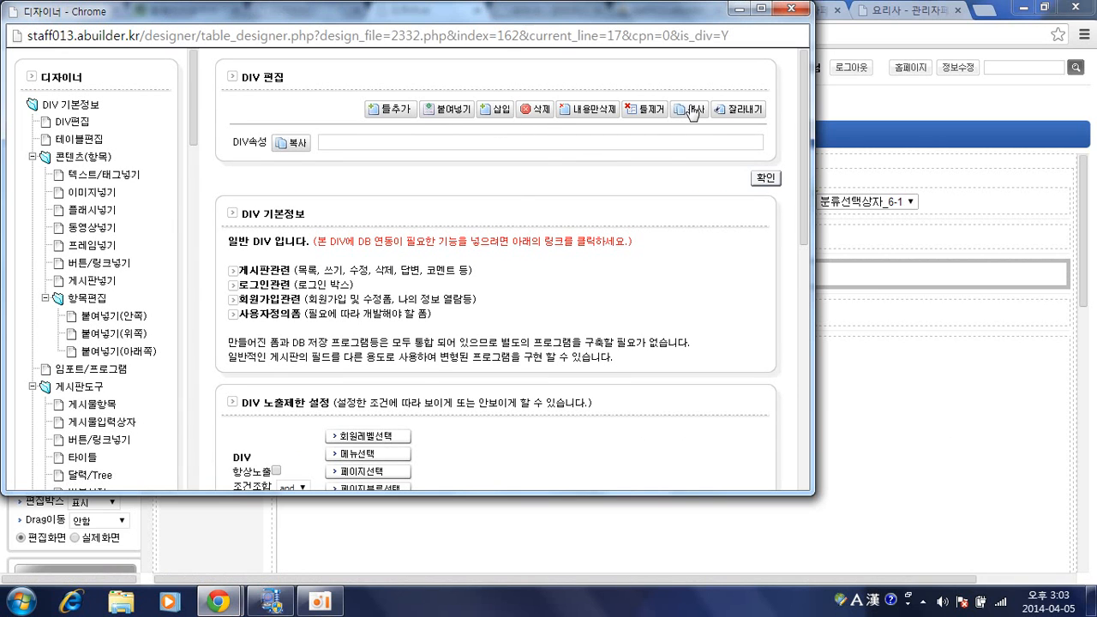
left_click(693, 113)
key("Return")
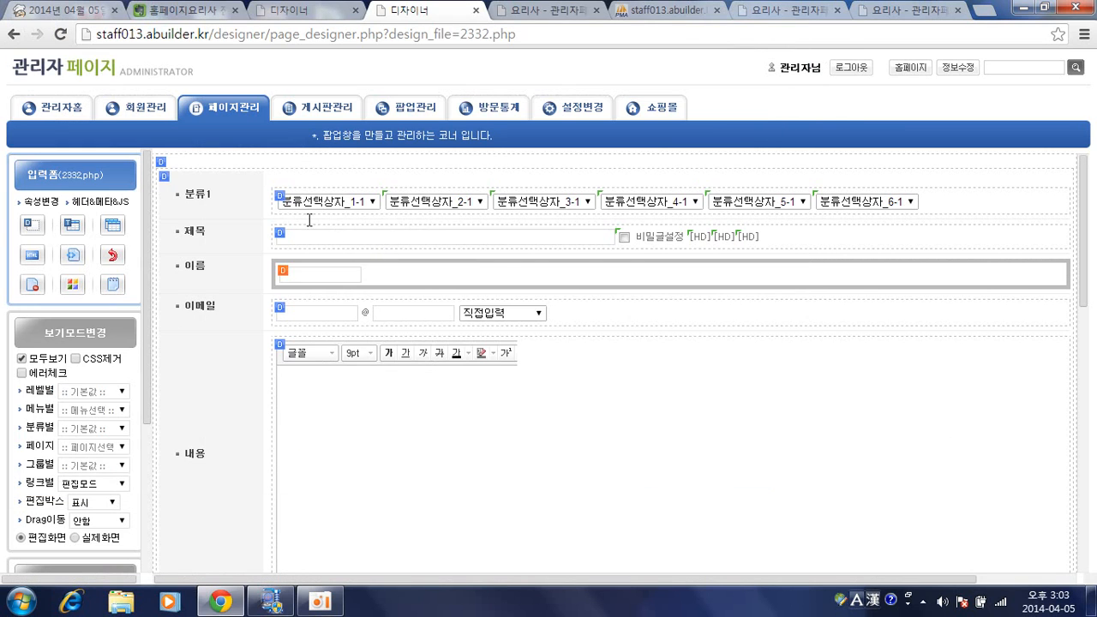
left_click(283, 236)
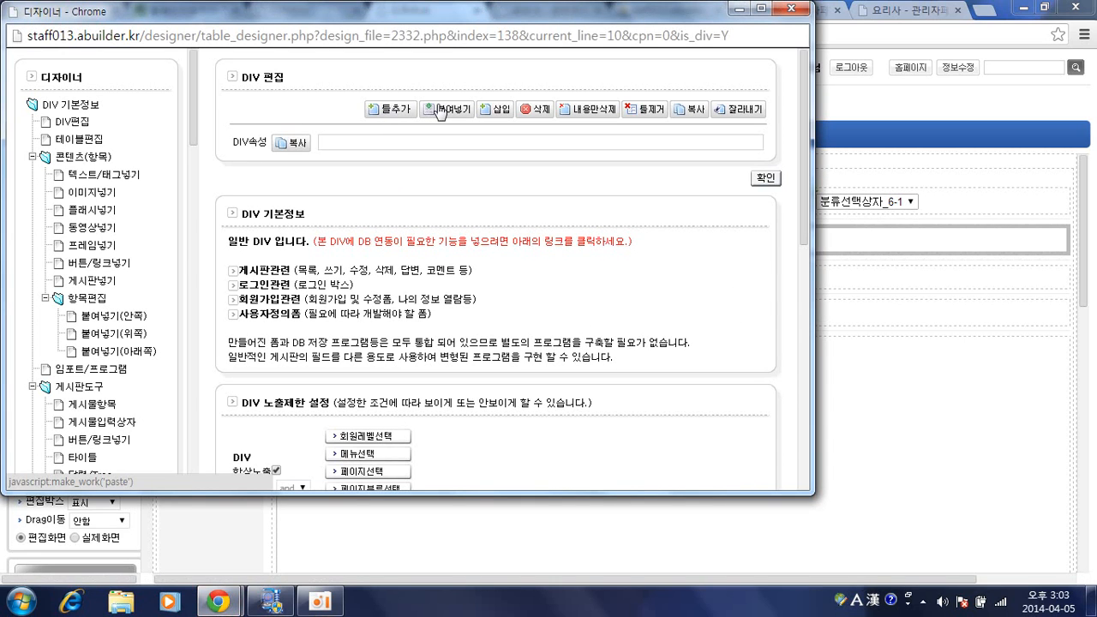
left_click(439, 110)
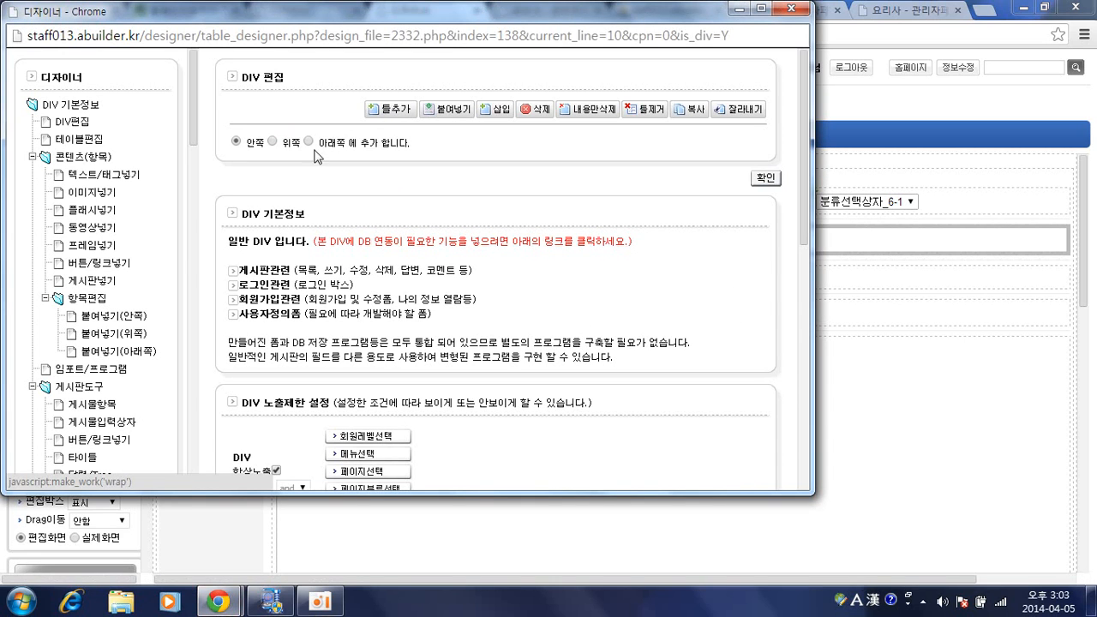
left_click(763, 180)
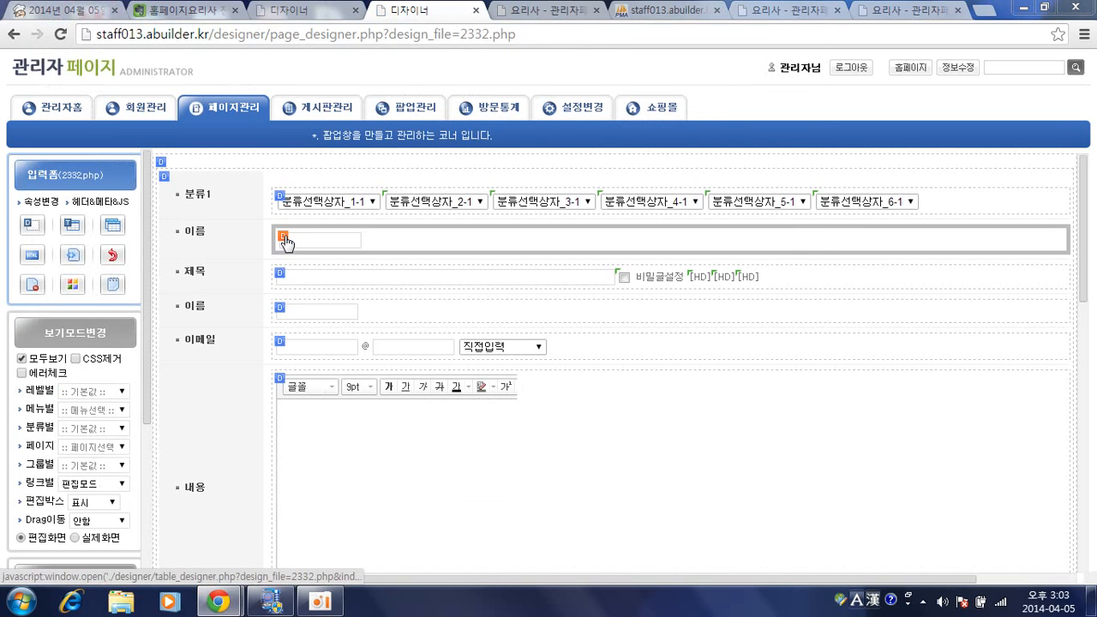
Step: Change the copied row's label to 회사명 and its for attribute to BDU_company in the DIV's opening tag
left_click(283, 238)
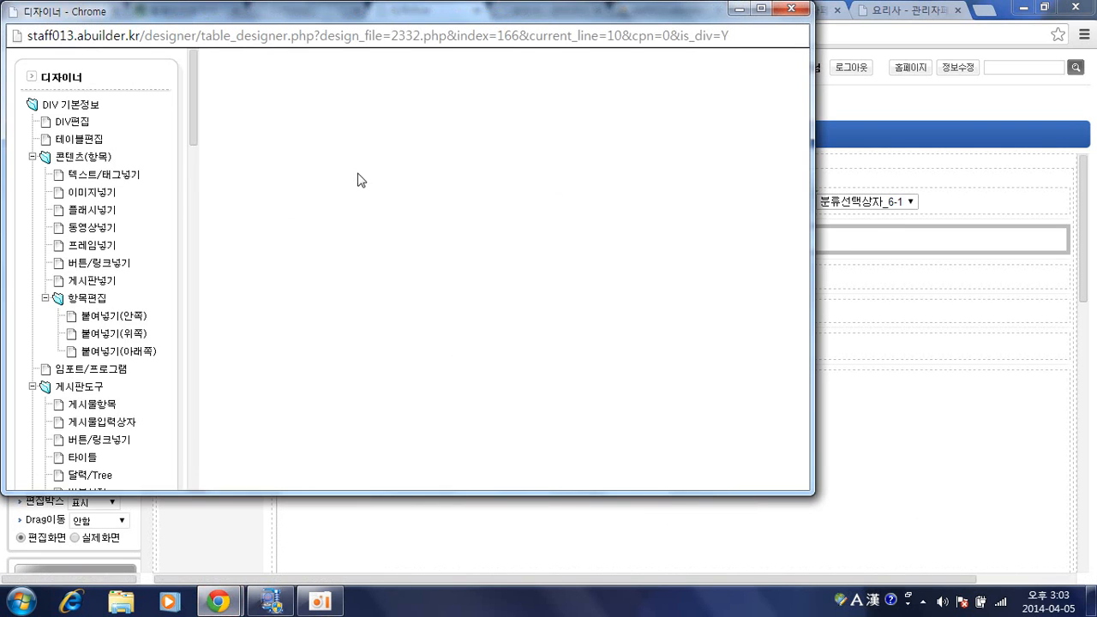
left_click(73, 124)
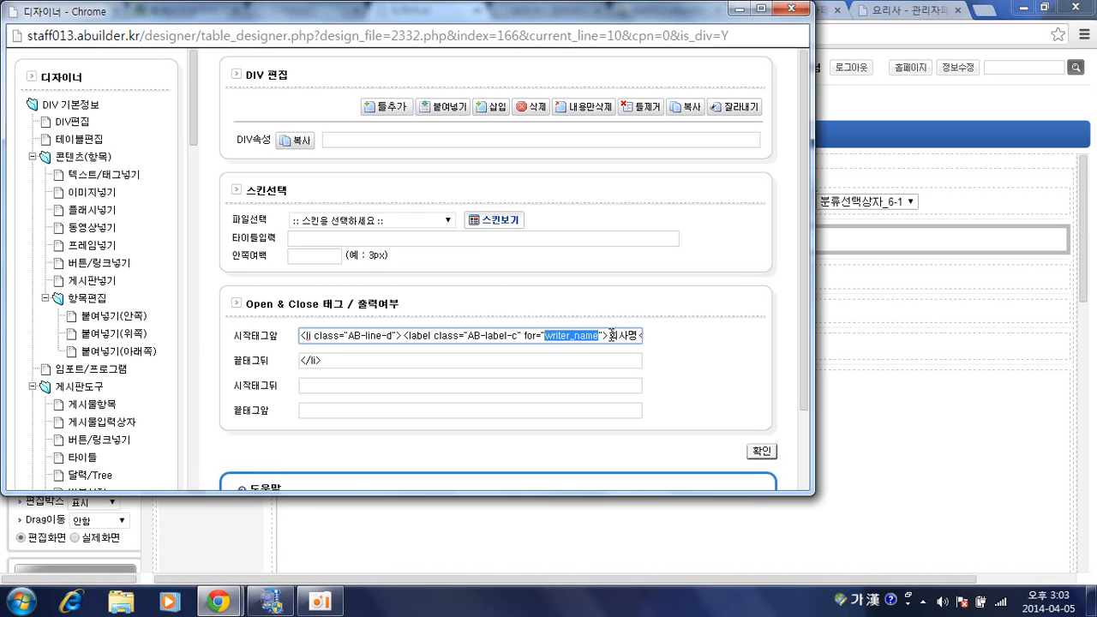
type("ㅍ")
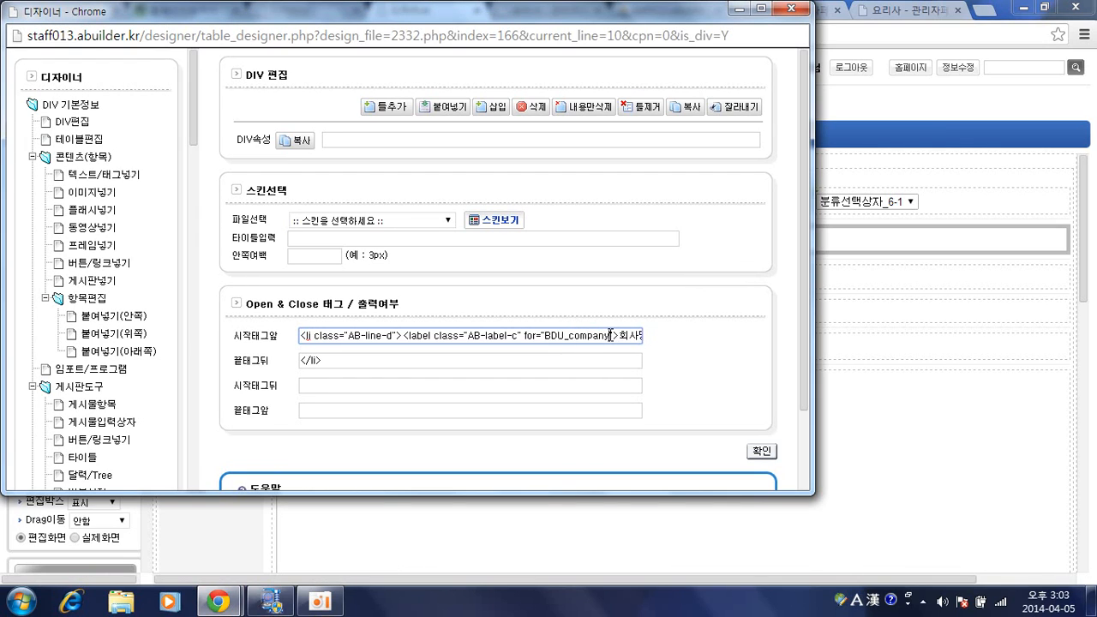
left_click(761, 452)
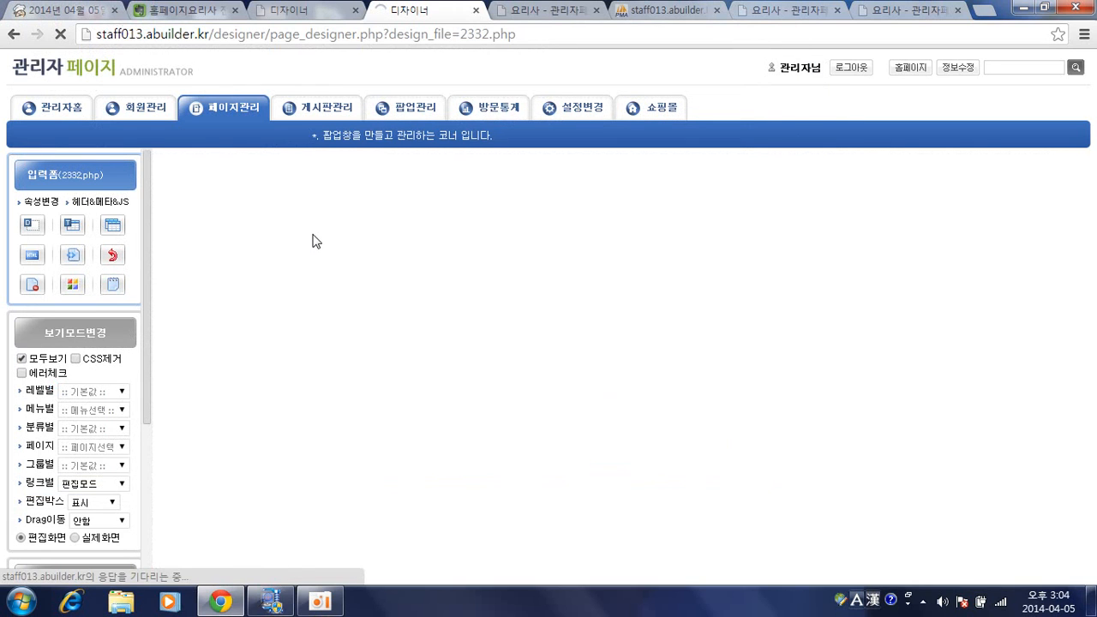
Step: Make the 회사명 input box a 추가정의필드 with the field name BDU_company and clear its default value
left_click(317, 238)
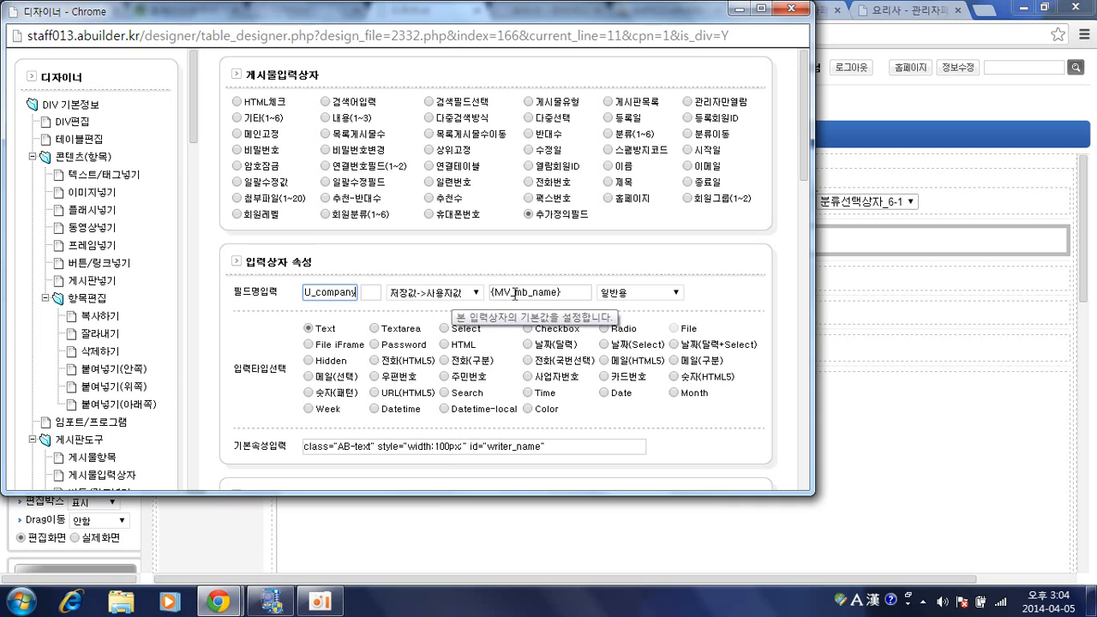
double_click(529, 293)
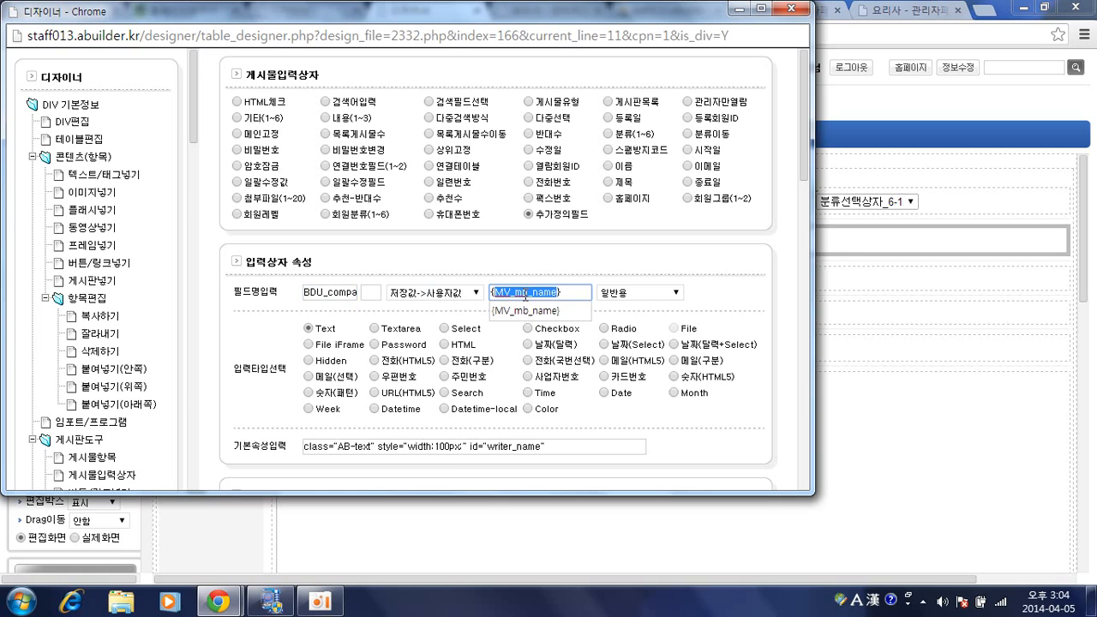
left_click(580, 293)
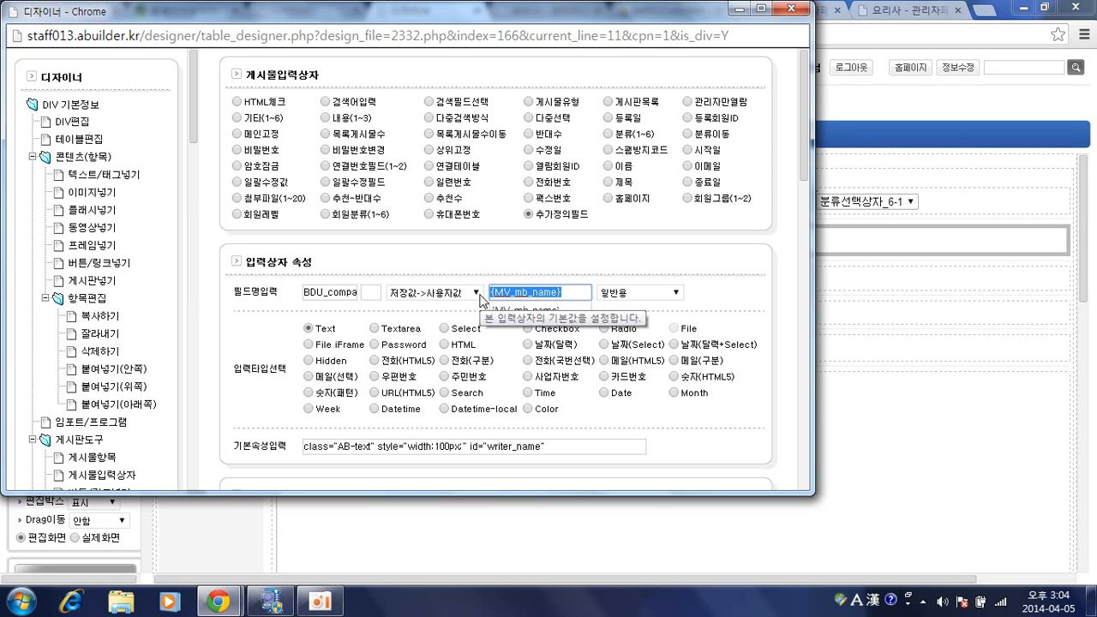
key("BackSpace")
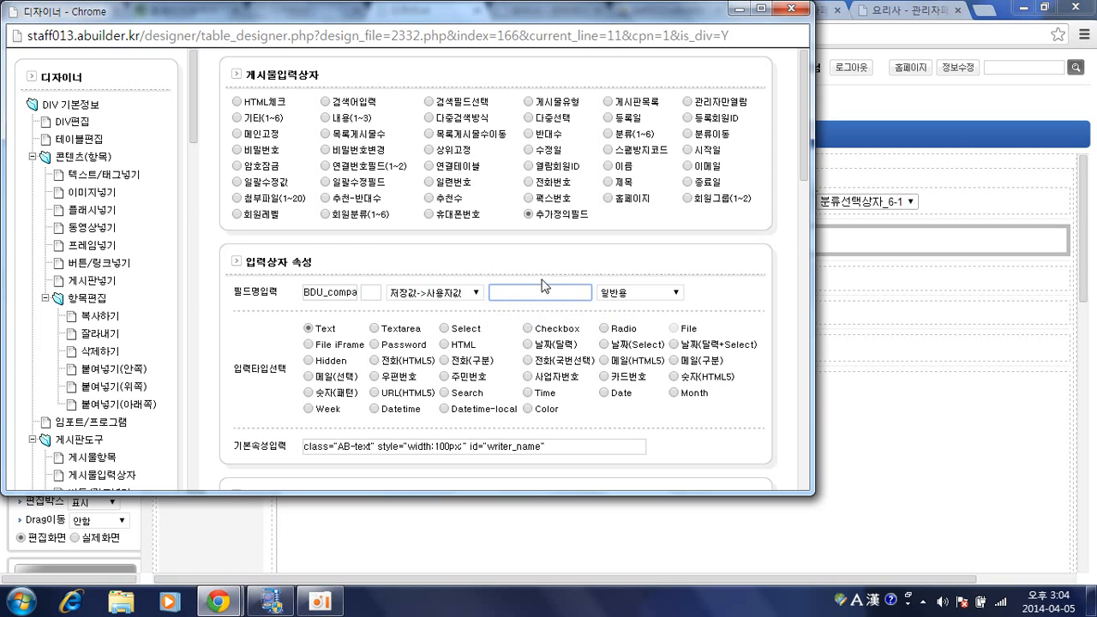
Step: Set the 회사명 input box's width to 200px and its id to BDU_company, and save the settings
scroll(435, 320, "down", 1)
scroll(510, 370, "down", 2)
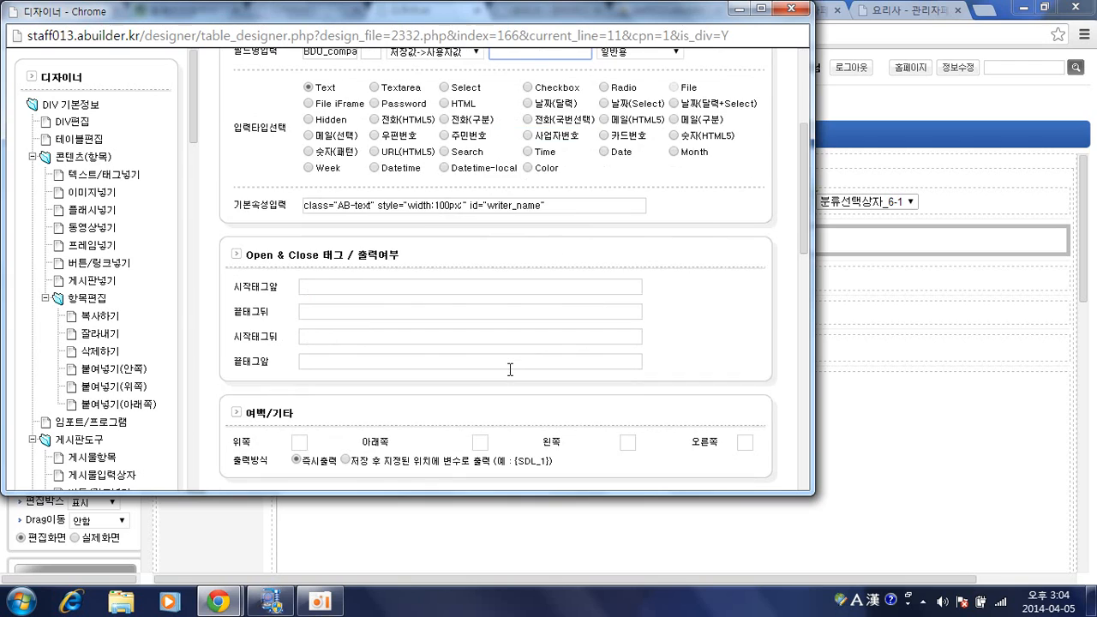
left_click(435, 208)
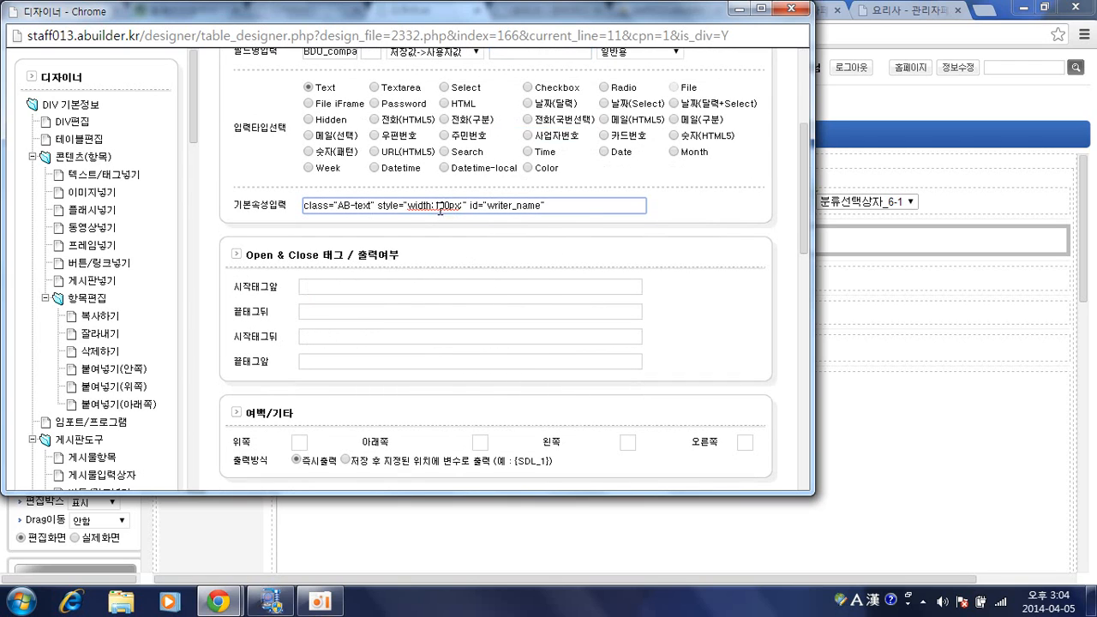
left_click(441, 208)
key("Down")
double_click(495, 208)
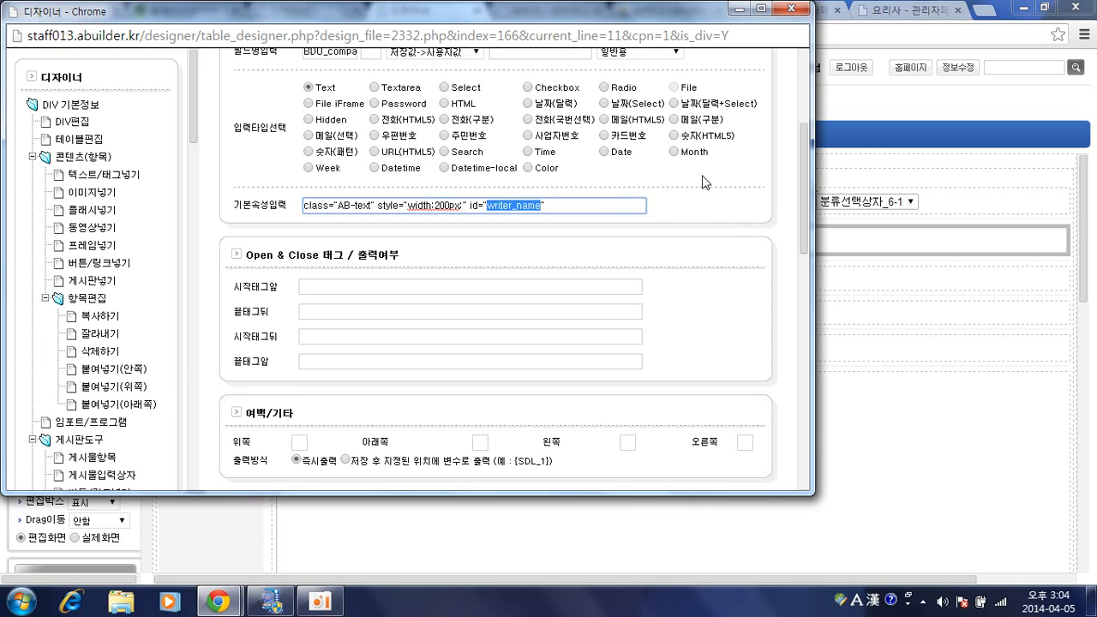
type("BDU")
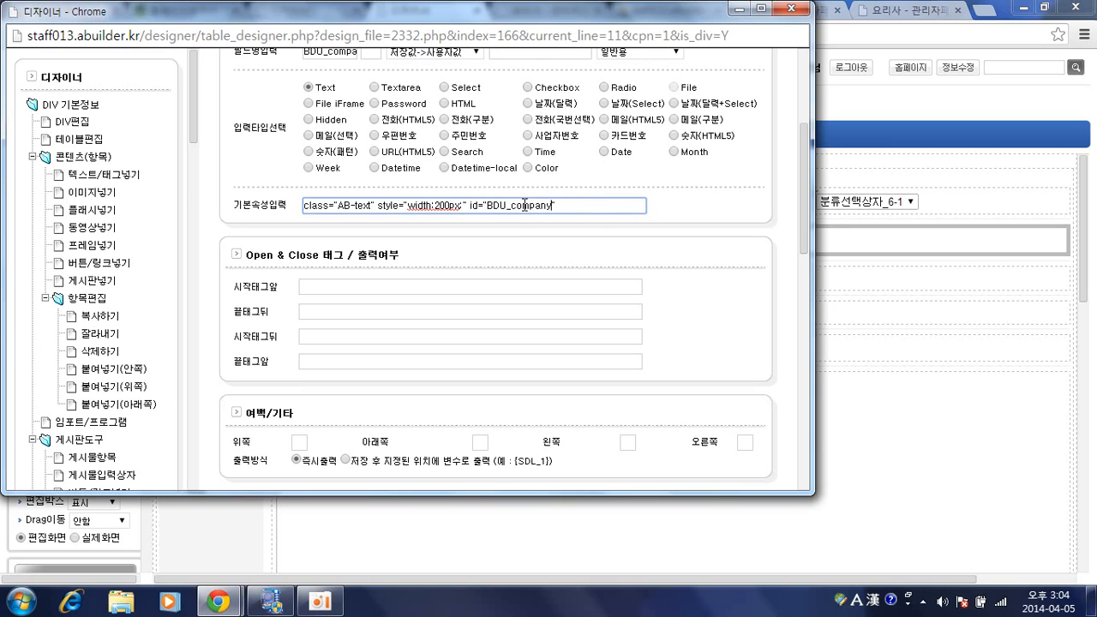
double_click(471, 207)
double_click(507, 207)
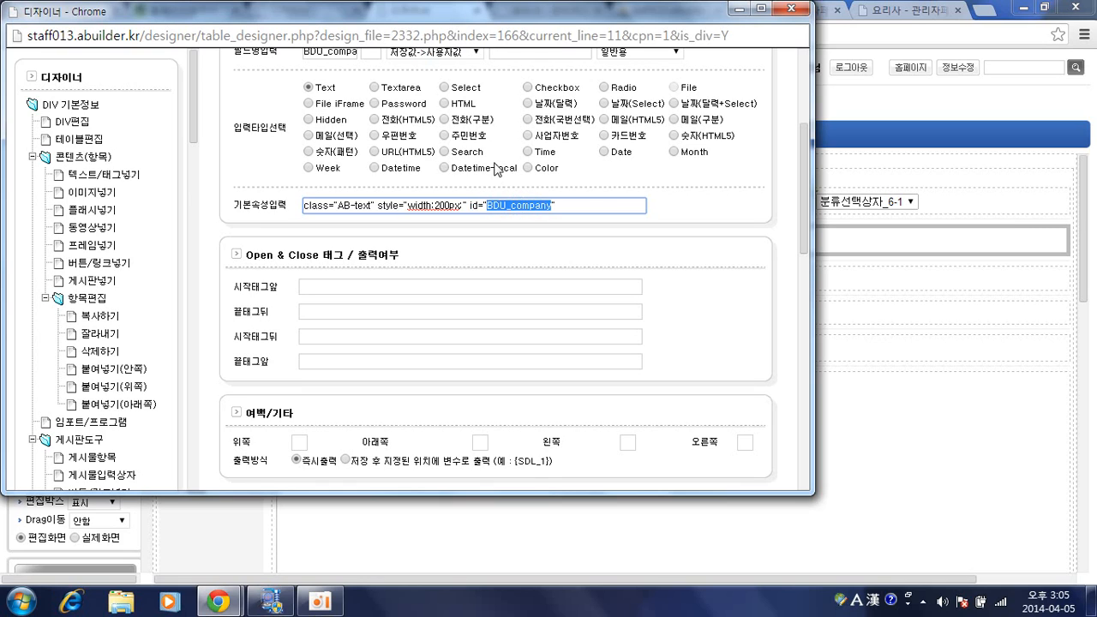
scroll(398, 146, "up", 1)
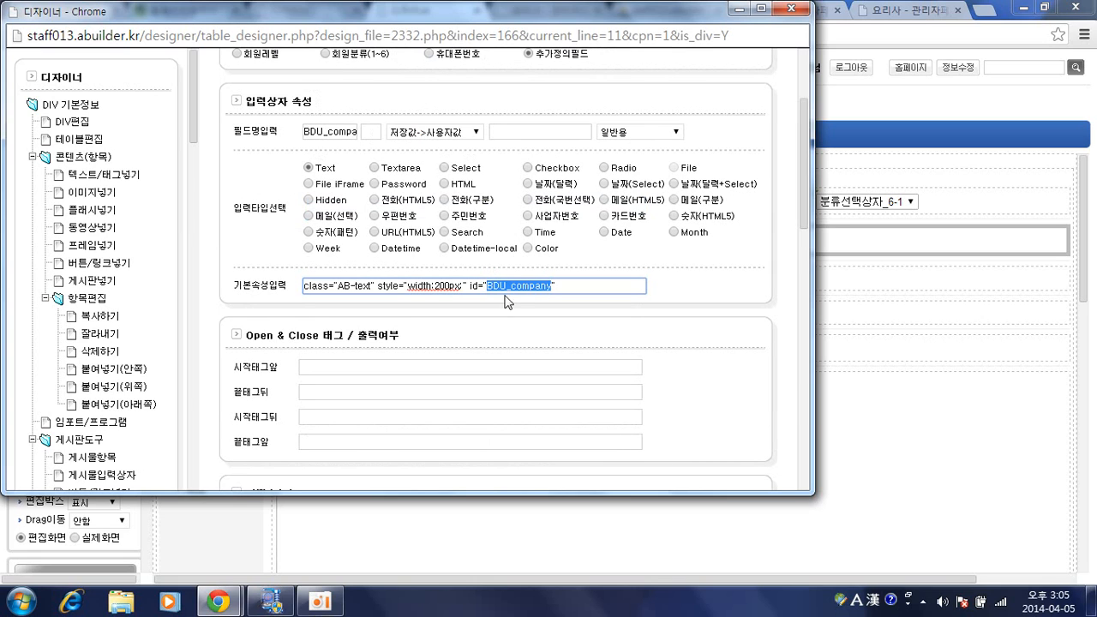
scroll(670, 292, "down", 2)
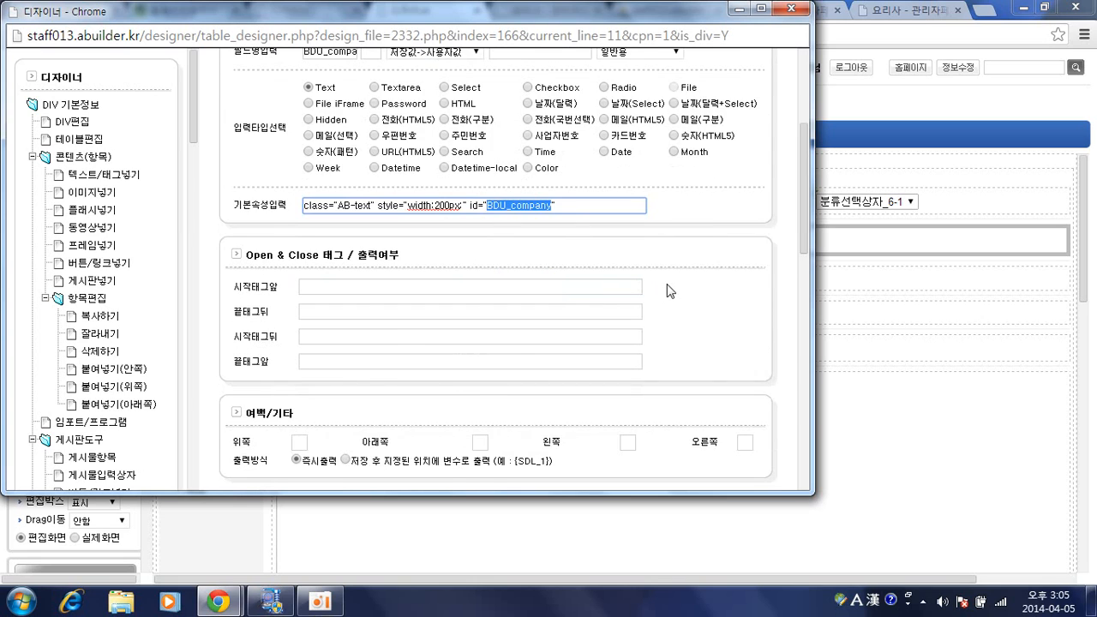
left_click(726, 418)
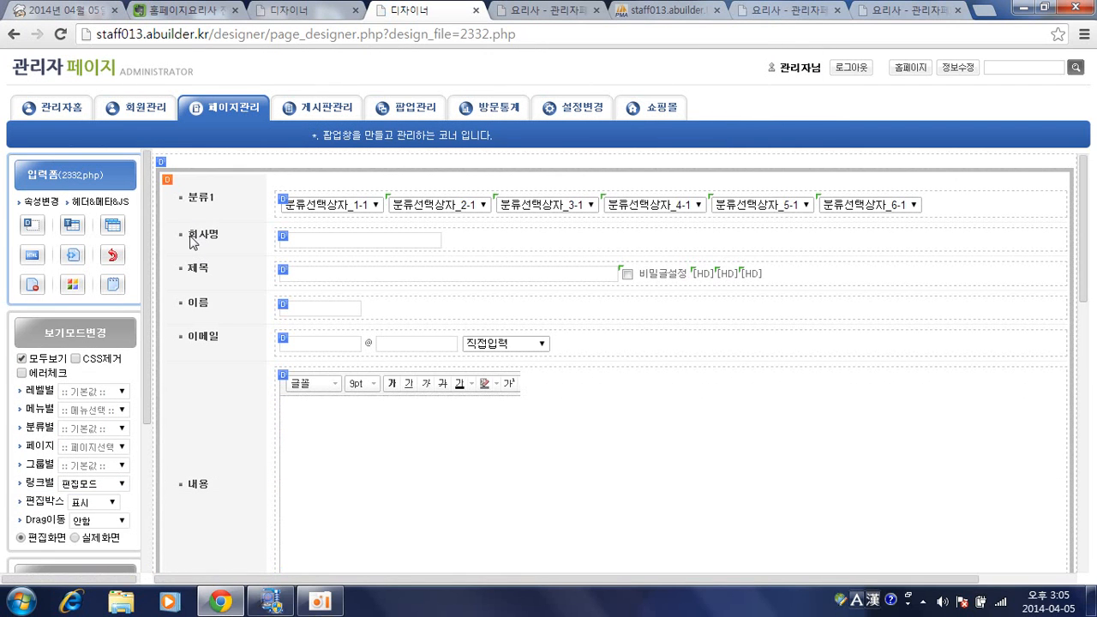
Step: Following the row order in recruit_basic_wf.php, copy the 회사명 row's DIV in 2332.php and paste it directly below that row
left_click(364, 241)
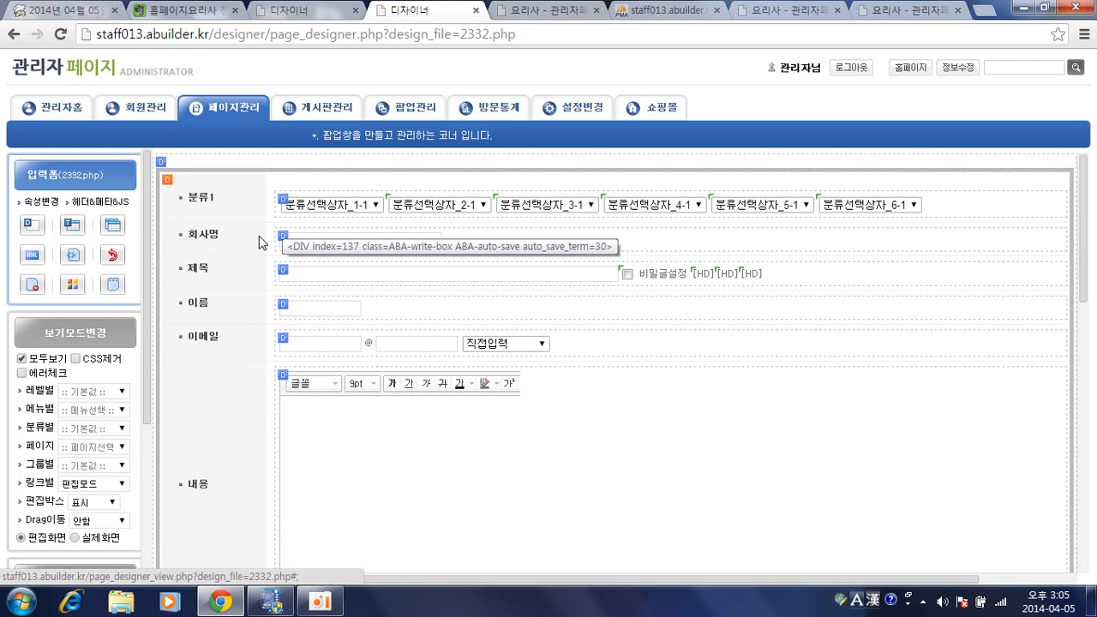
left_click(321, 13)
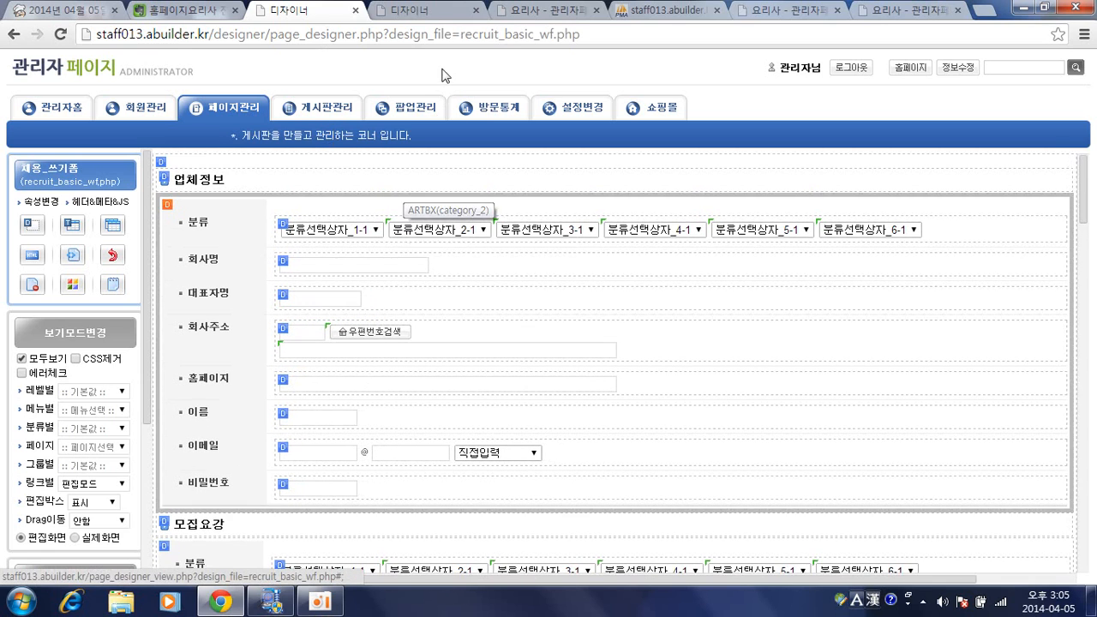
left_click(438, 17)
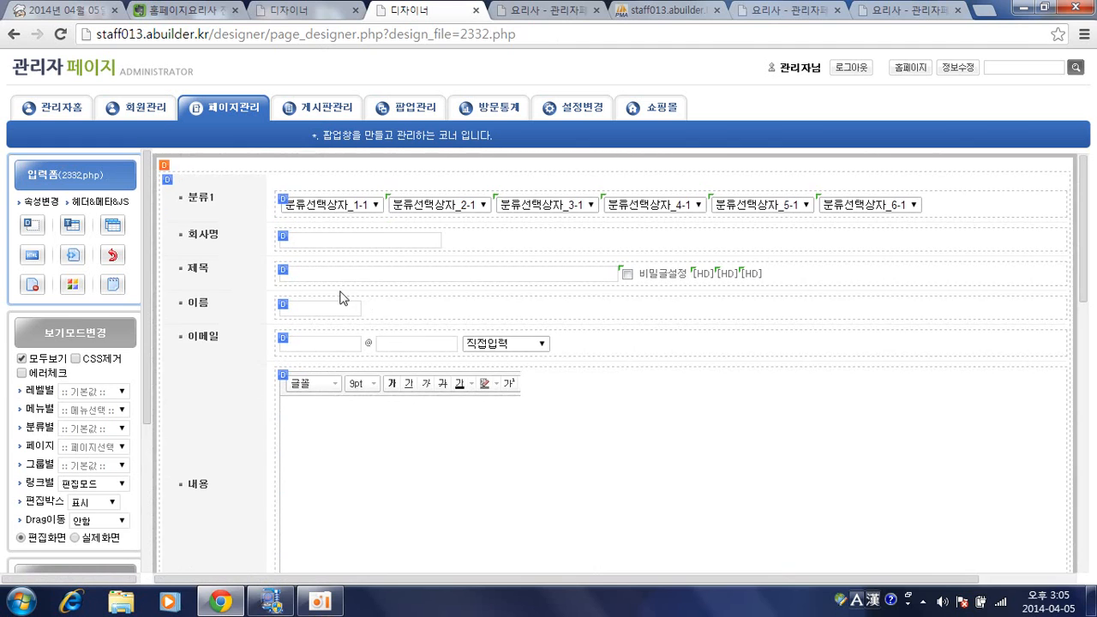
left_click(283, 237)
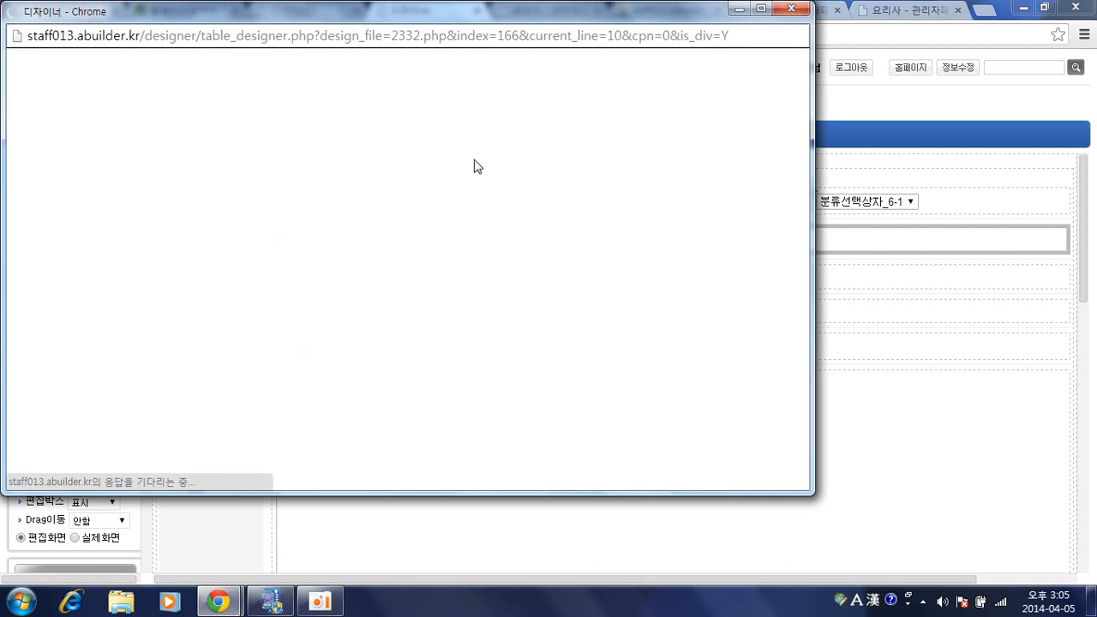
left_click(690, 109)
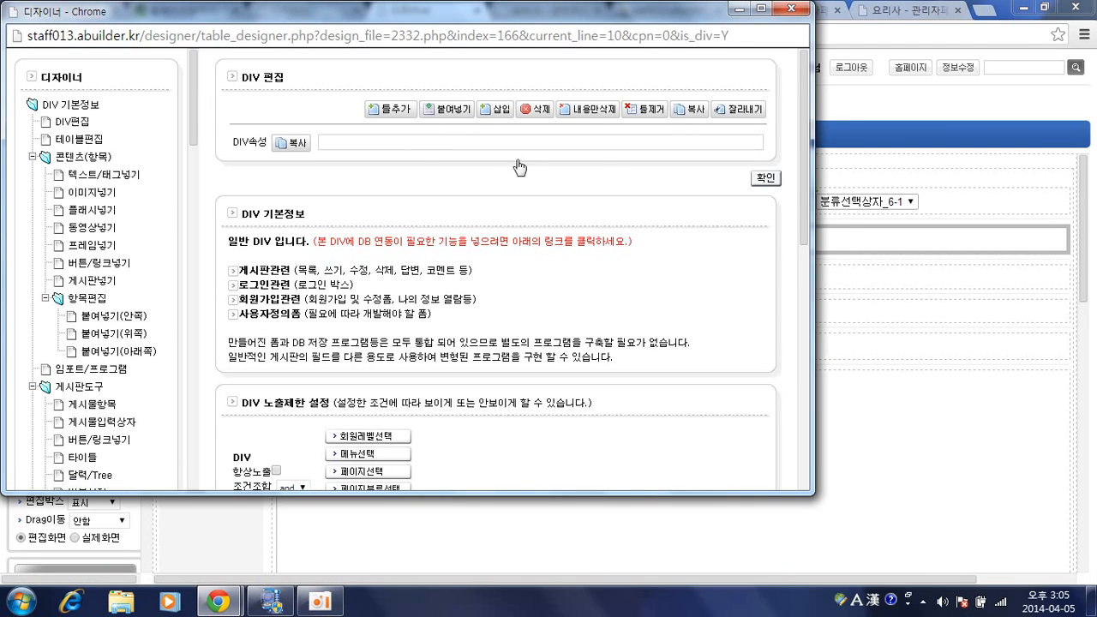
left_click(441, 145)
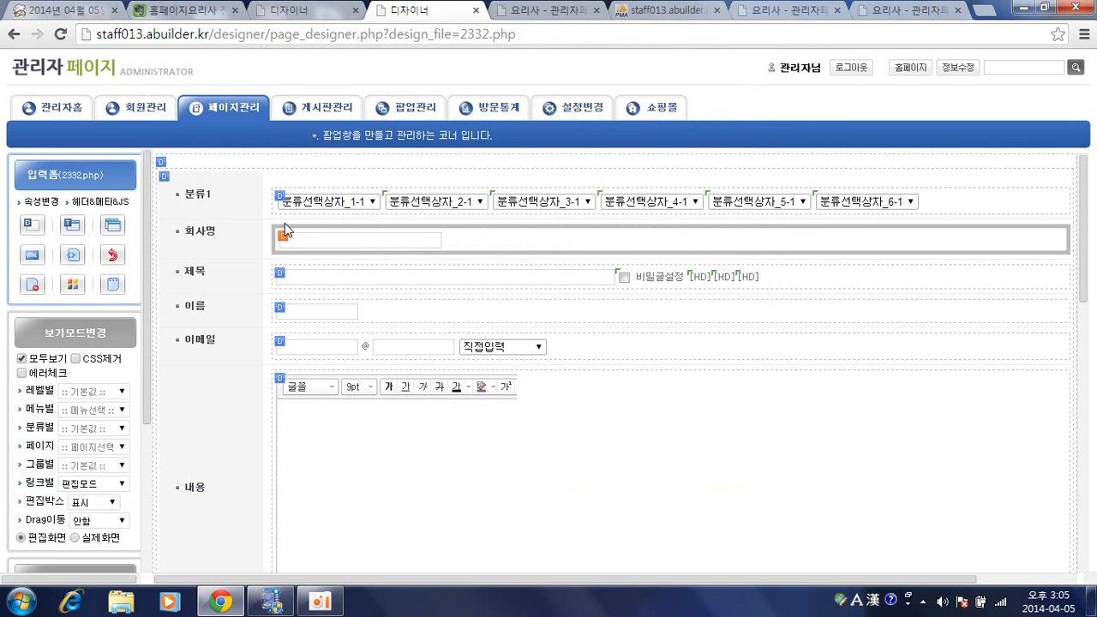
left_click(283, 240)
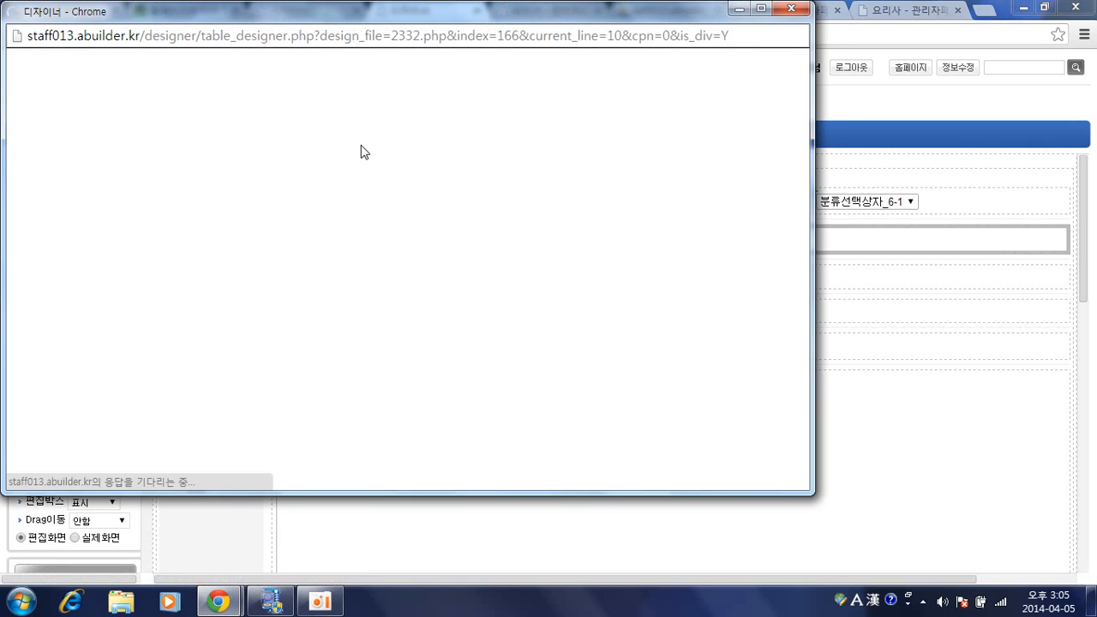
left_click(388, 111)
left_click(309, 141)
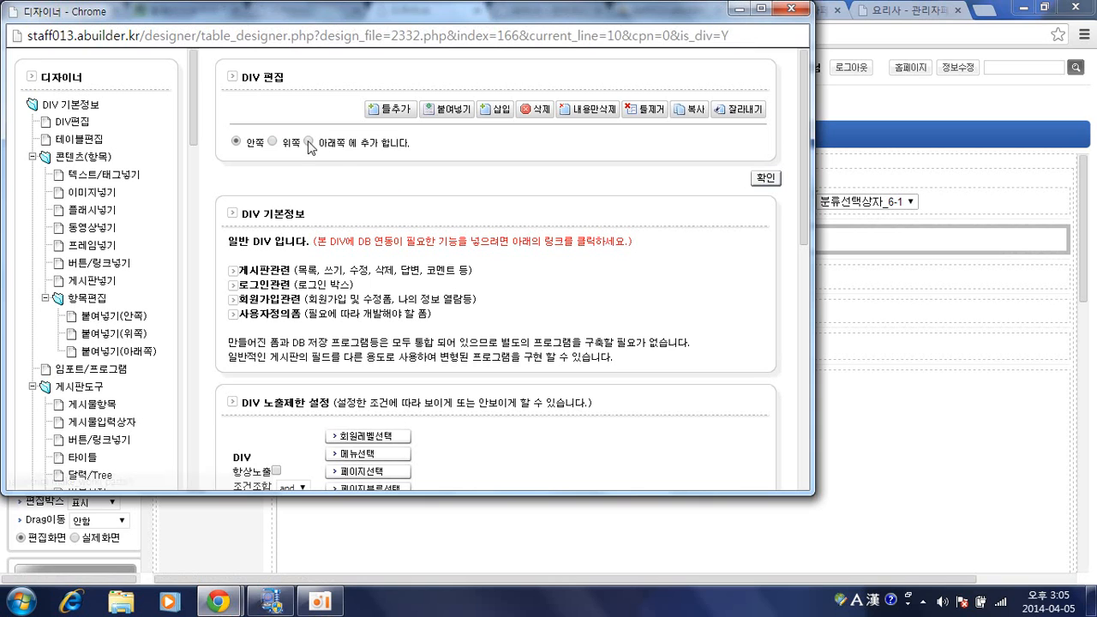
left_click(766, 177)
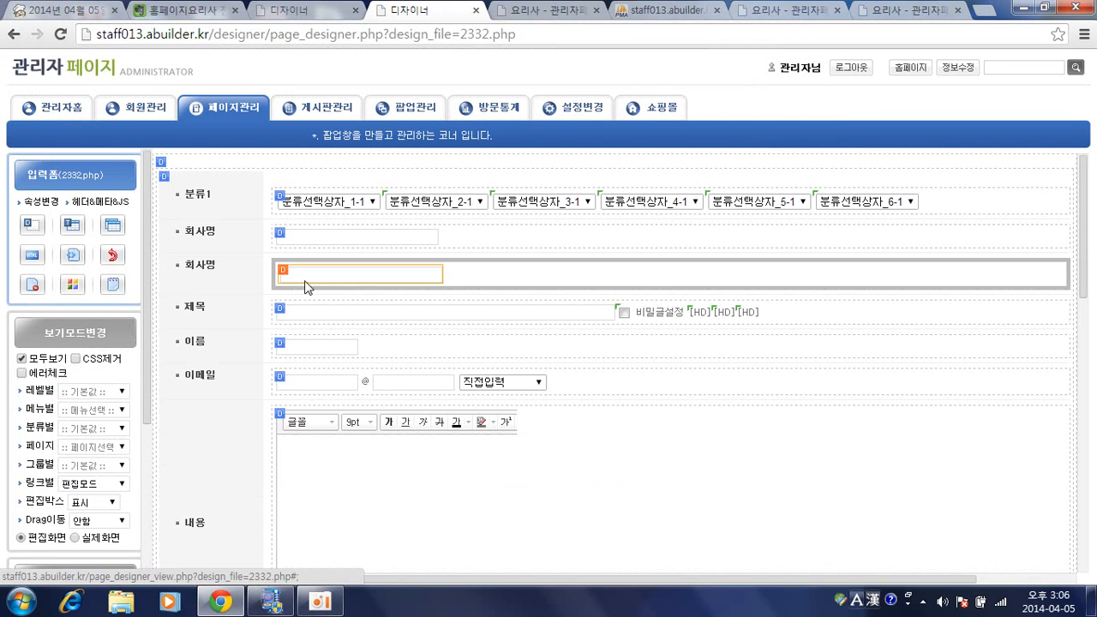
Step: Change the copied 회사명 row's label to 대표자 and its for attribute to BDU_ceo in the DIV's opening tag
left_click(283, 269)
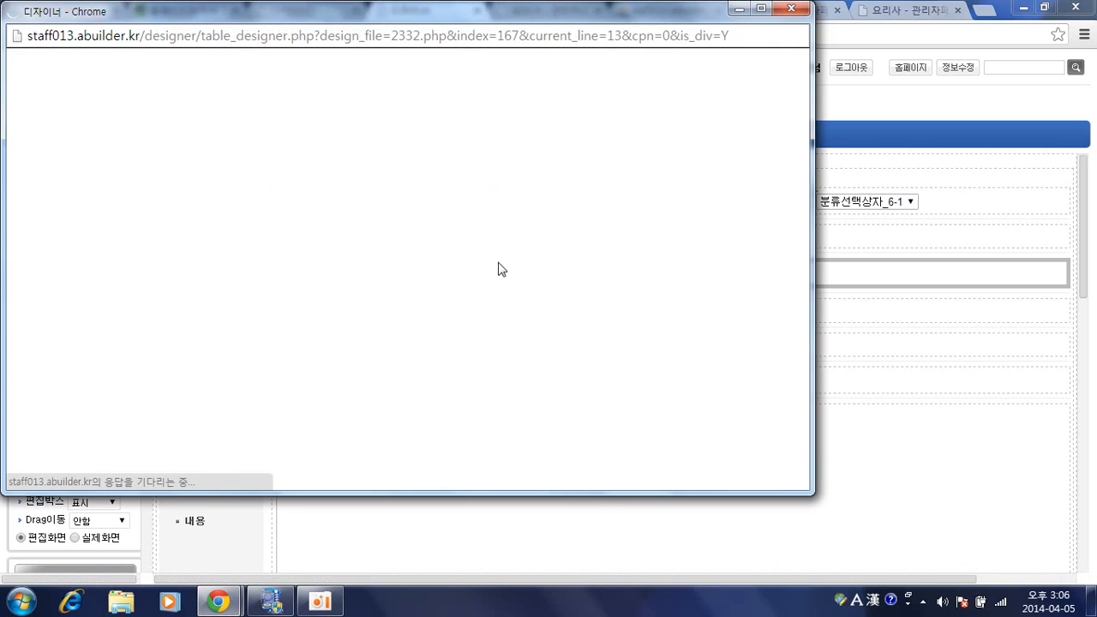
left_click(73, 123)
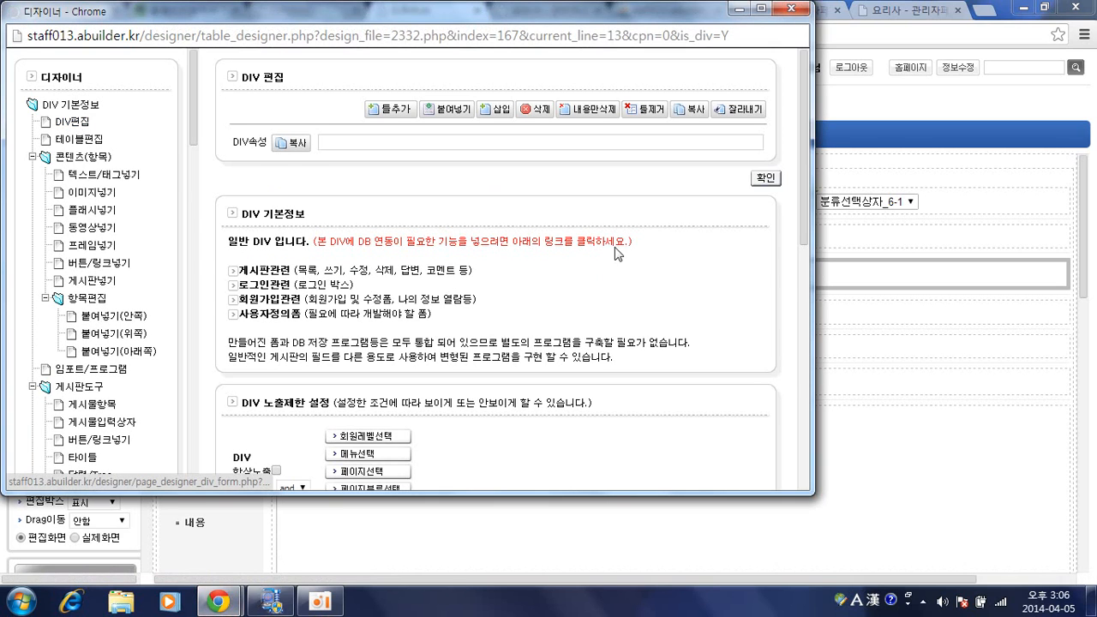
left_click_drag(575, 335, 568, 335)
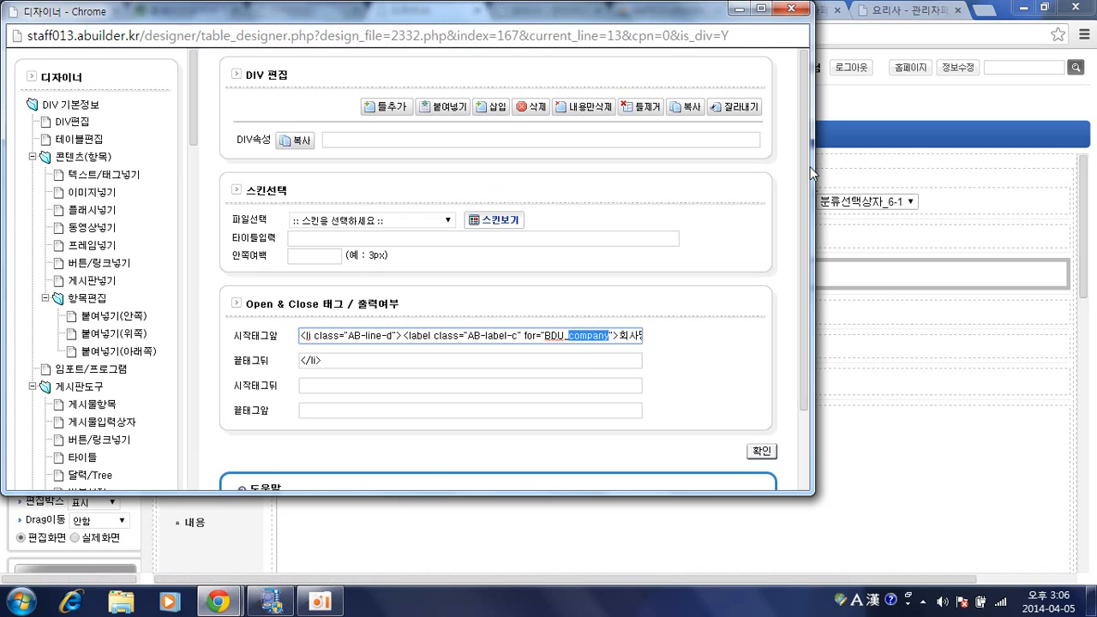
type("ceo")
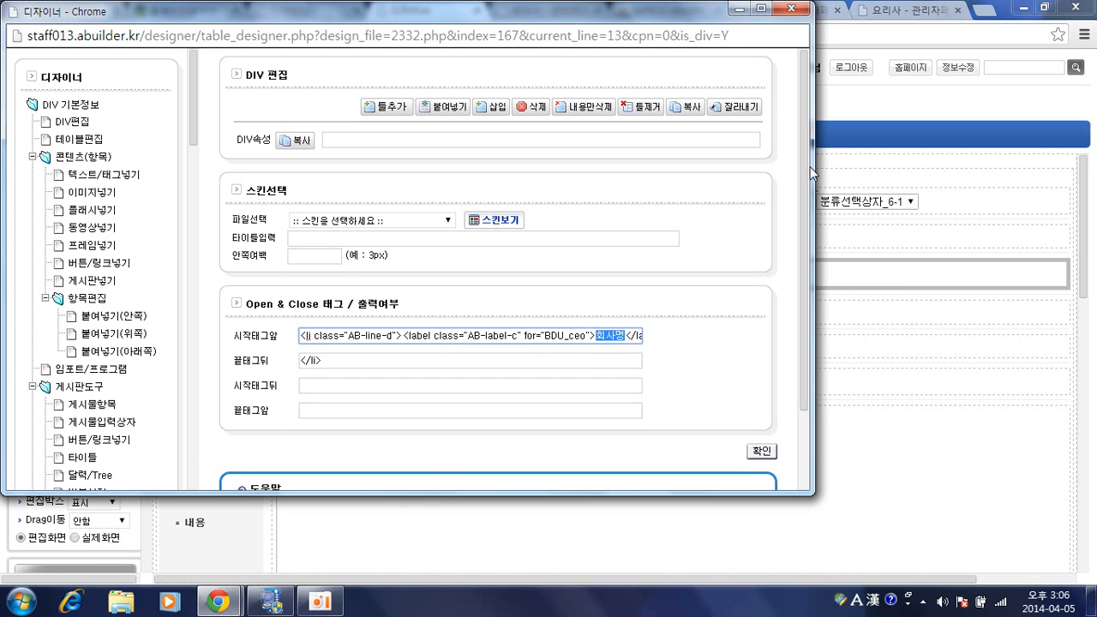
key("BackSpace")
key("Hangul")
type("대표")
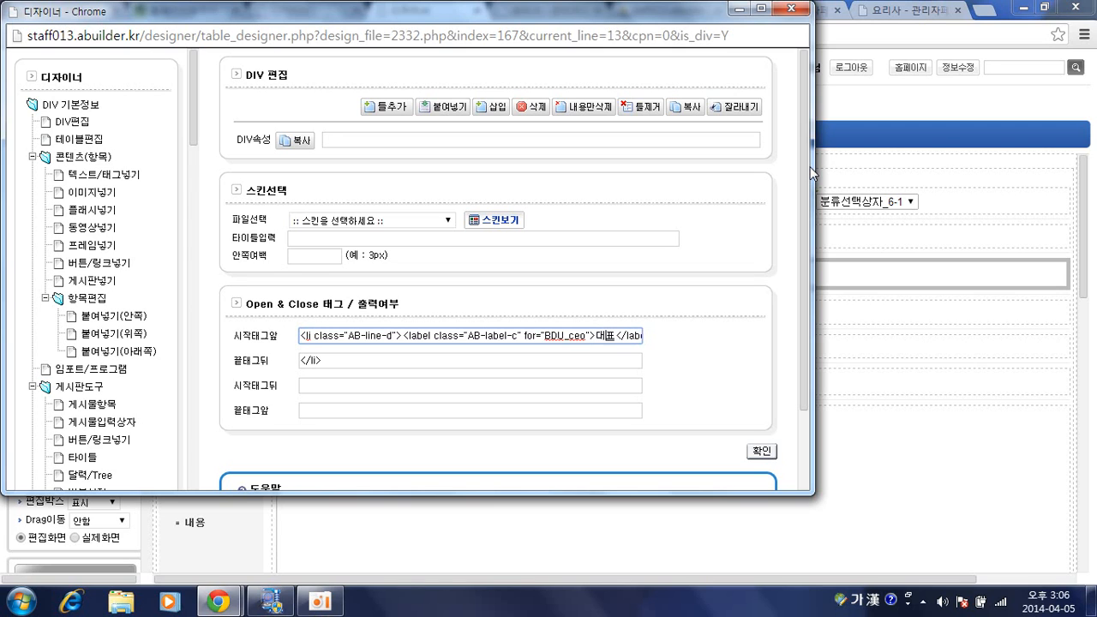
type("자")
left_click(763, 451)
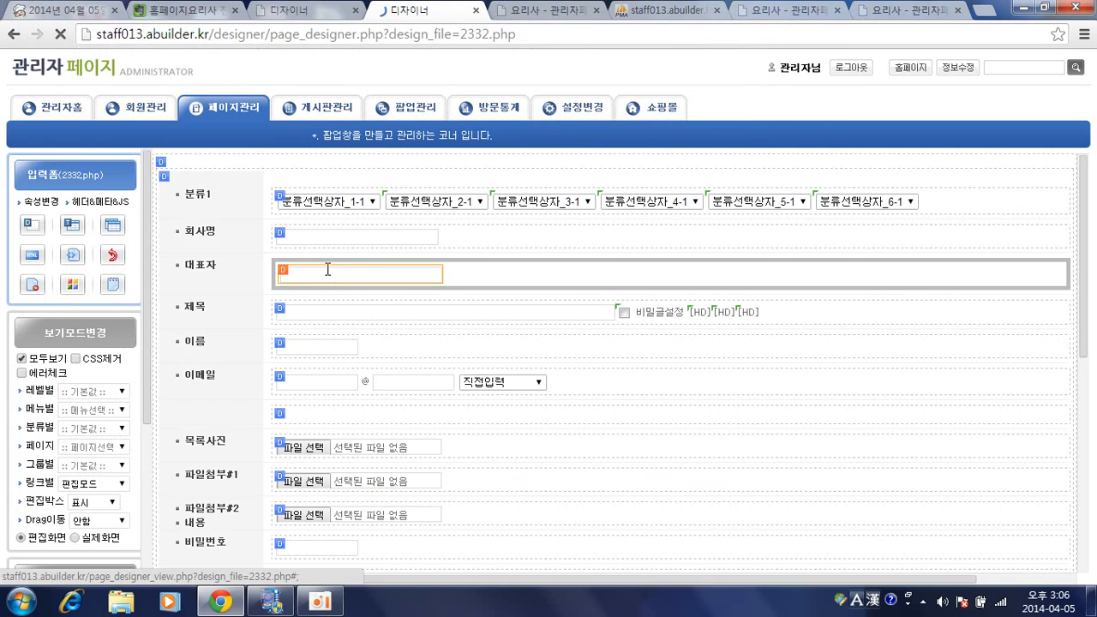
Step: Set the 대표자 input box's field name and id to BDU_ceo and its width to 100px, and save the settings
left_click(331, 270)
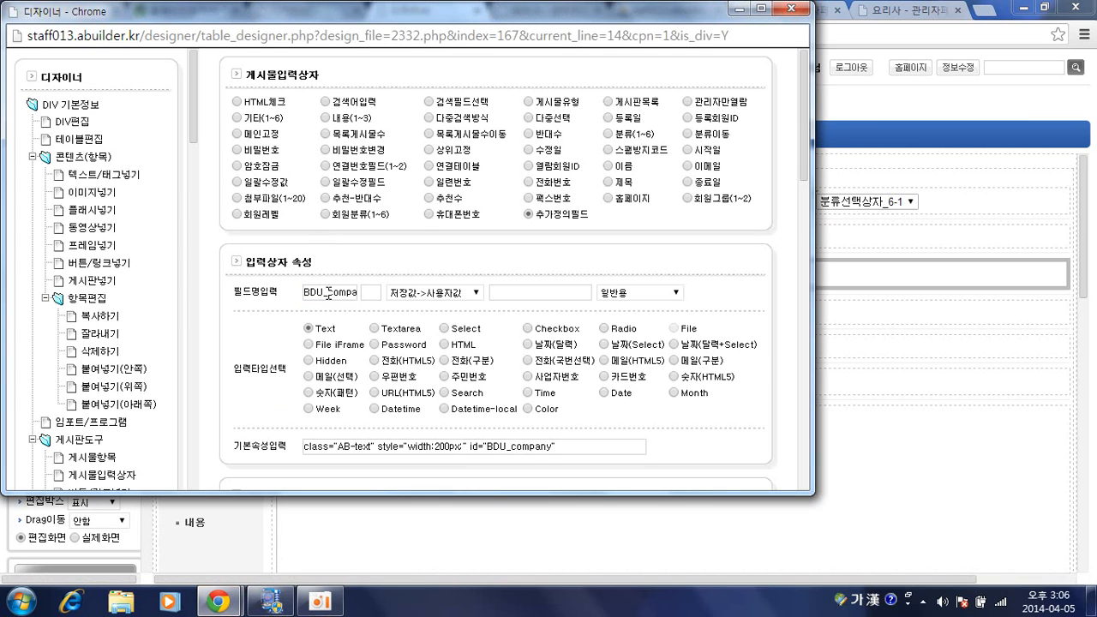
left_click_drag(329, 294, 683, 303)
type("초")
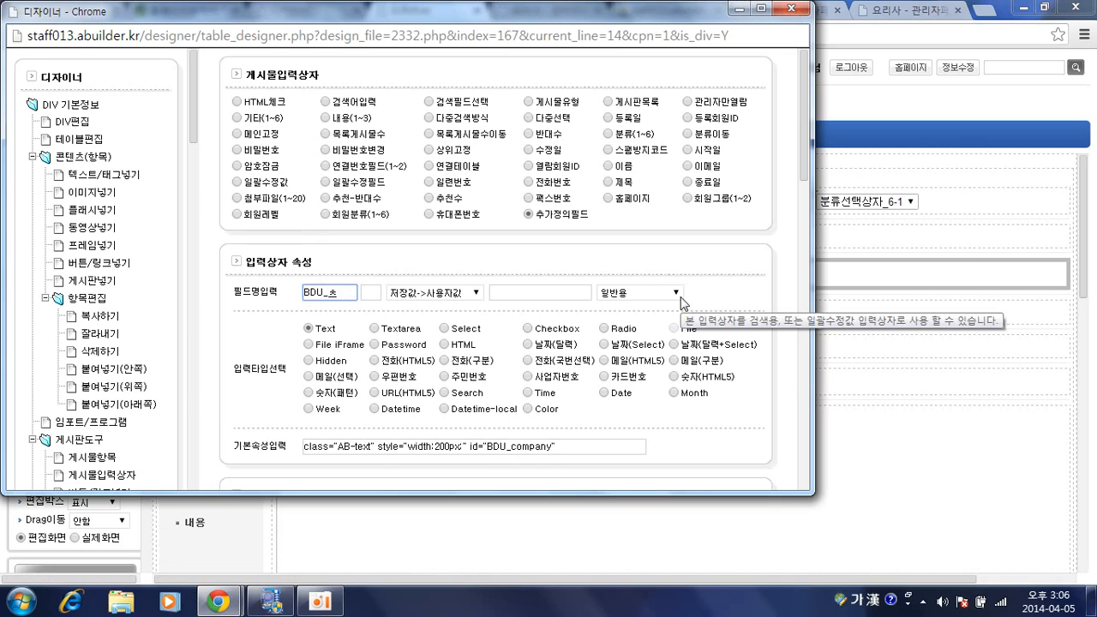
key("BackSpace")
key("Hangul")
type("ceo")
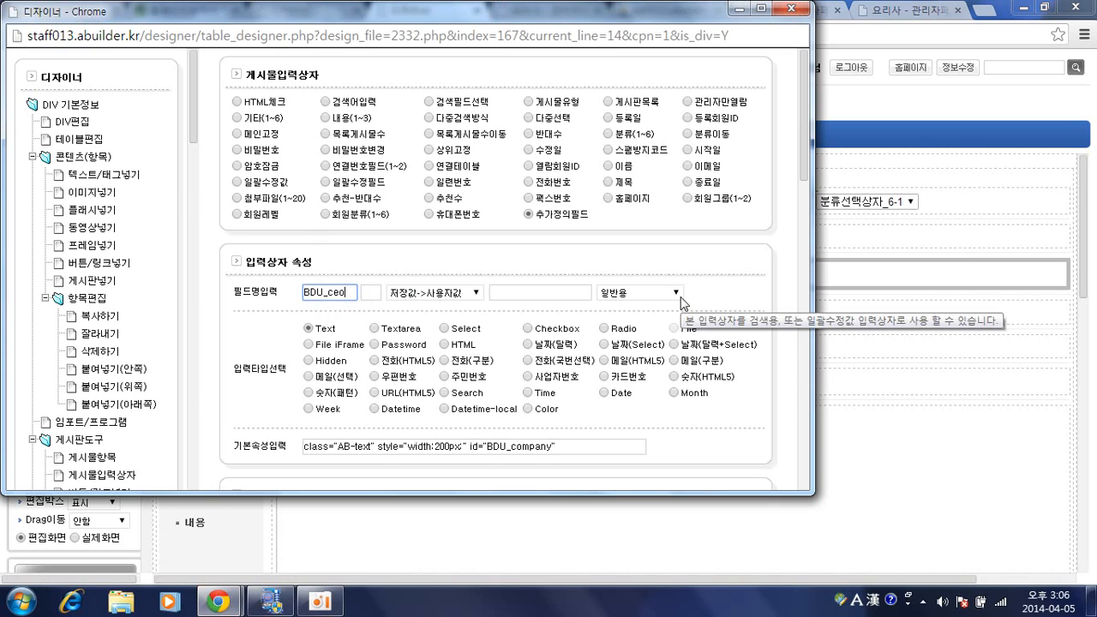
left_click(505, 447)
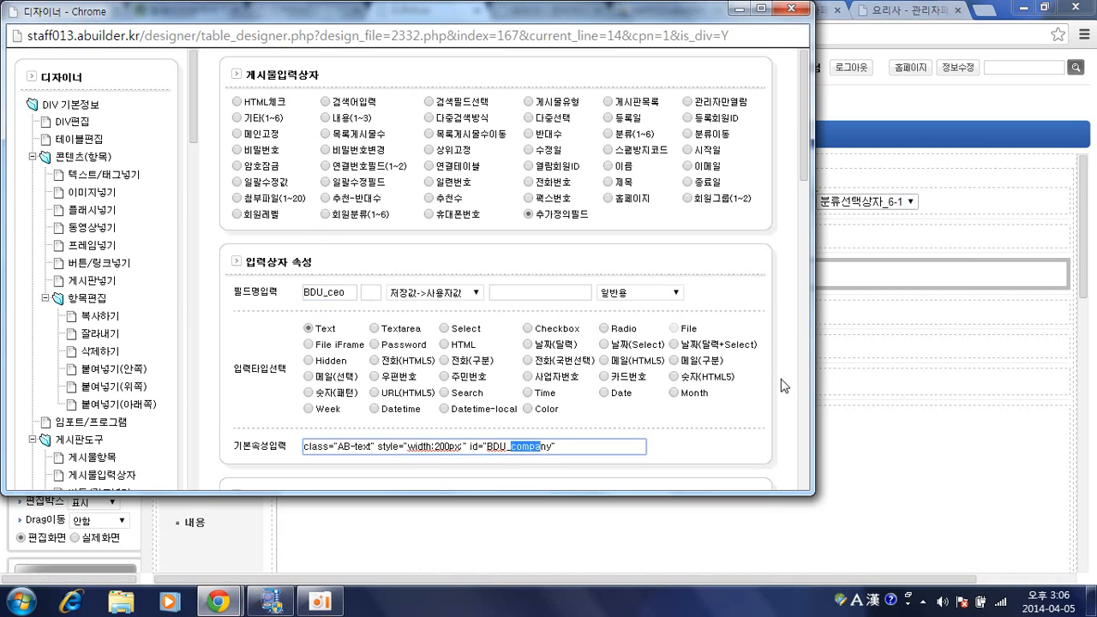
type("c")
type("1")
key("Return")
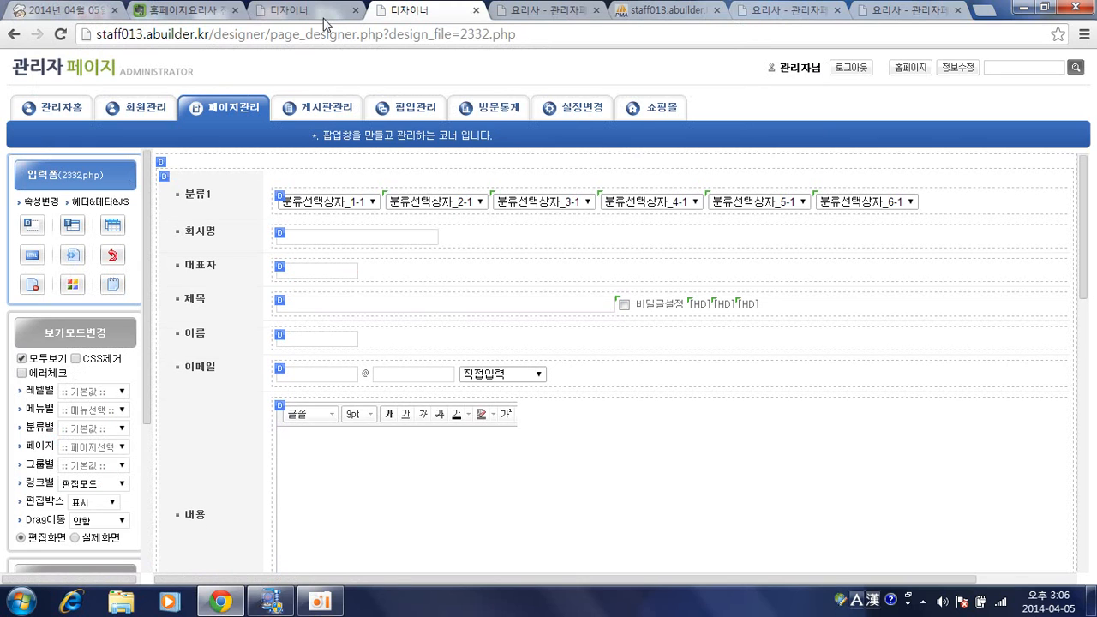
Step: Check the row after 대표자명 in recruit_basic_wf.php, and duplicate the 대표자 row's DIV directly below itself in 2332.php
left_click(319, 11)
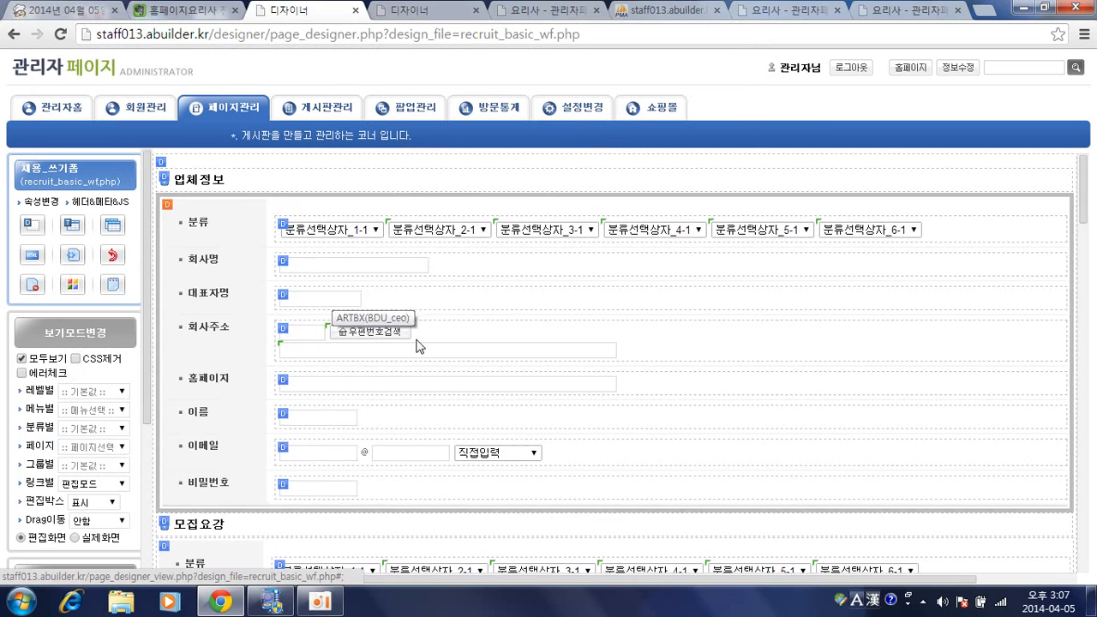
left_click(448, 16)
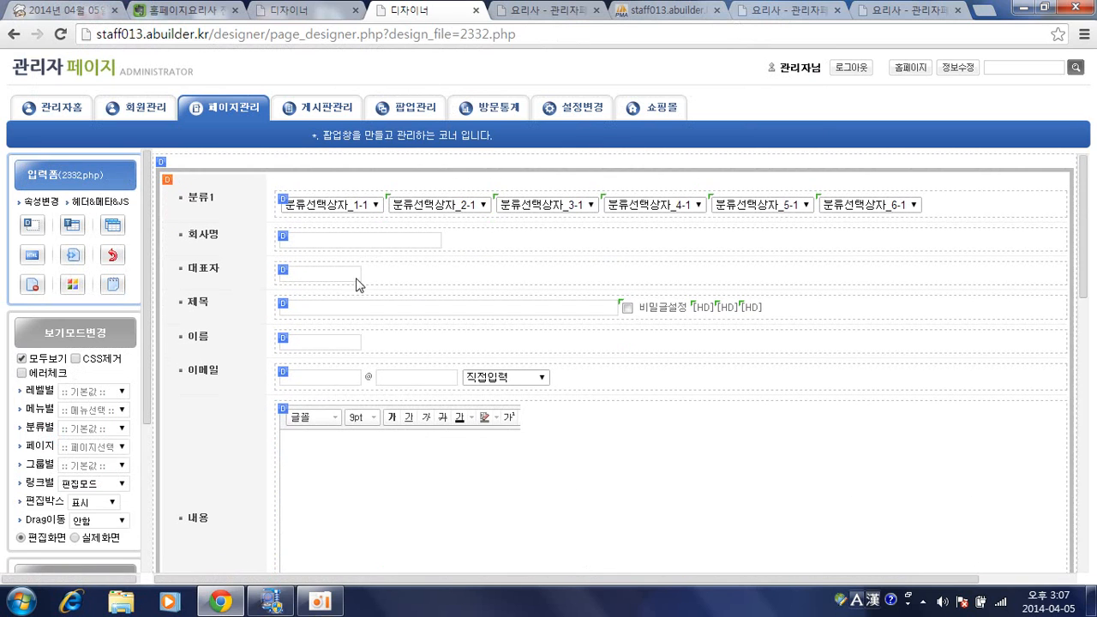
left_click(303, 308)
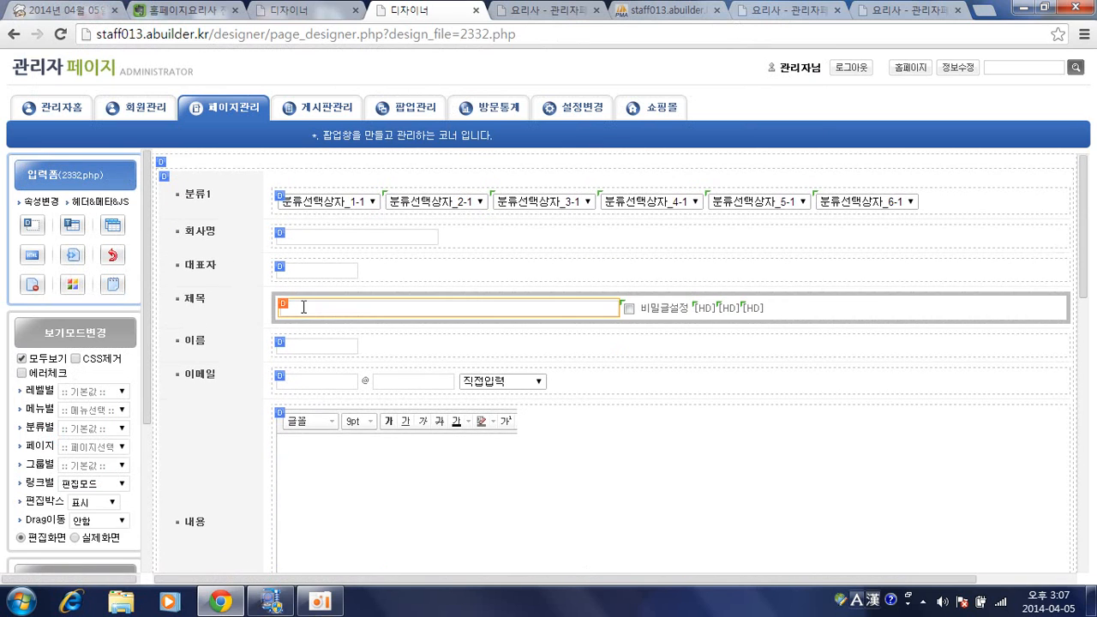
left_click(281, 270)
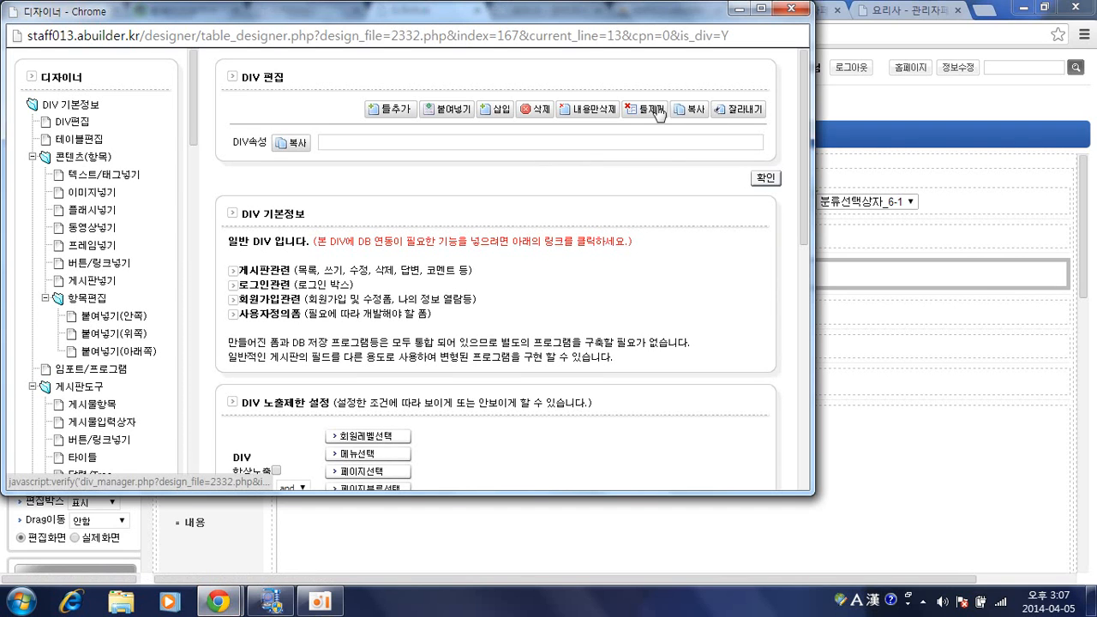
left_click(701, 113)
left_click(444, 148)
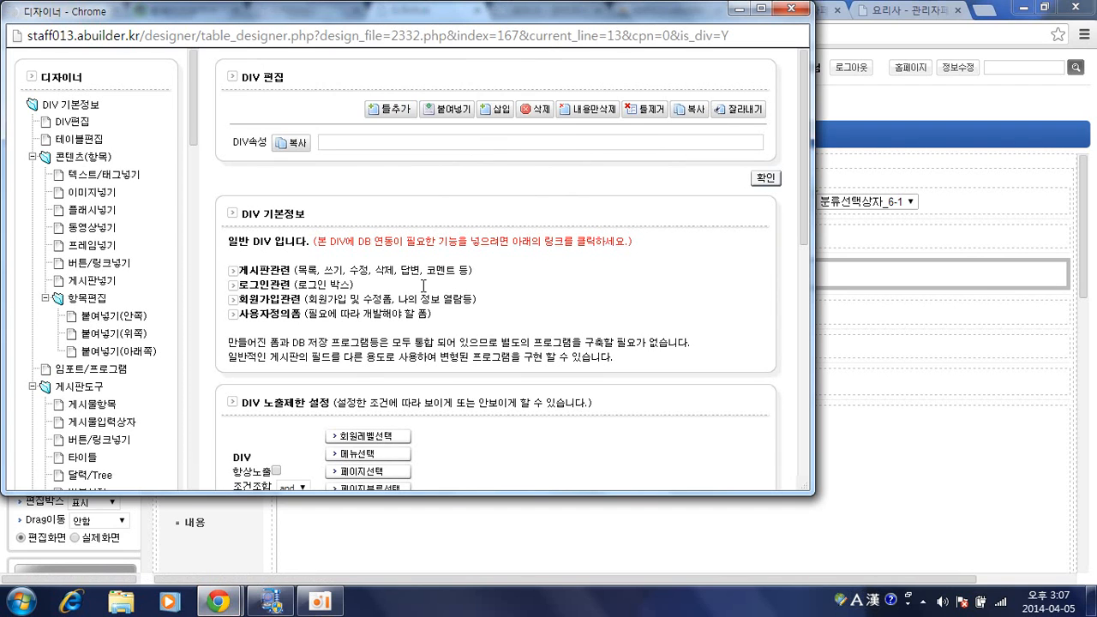
left_click(282, 270)
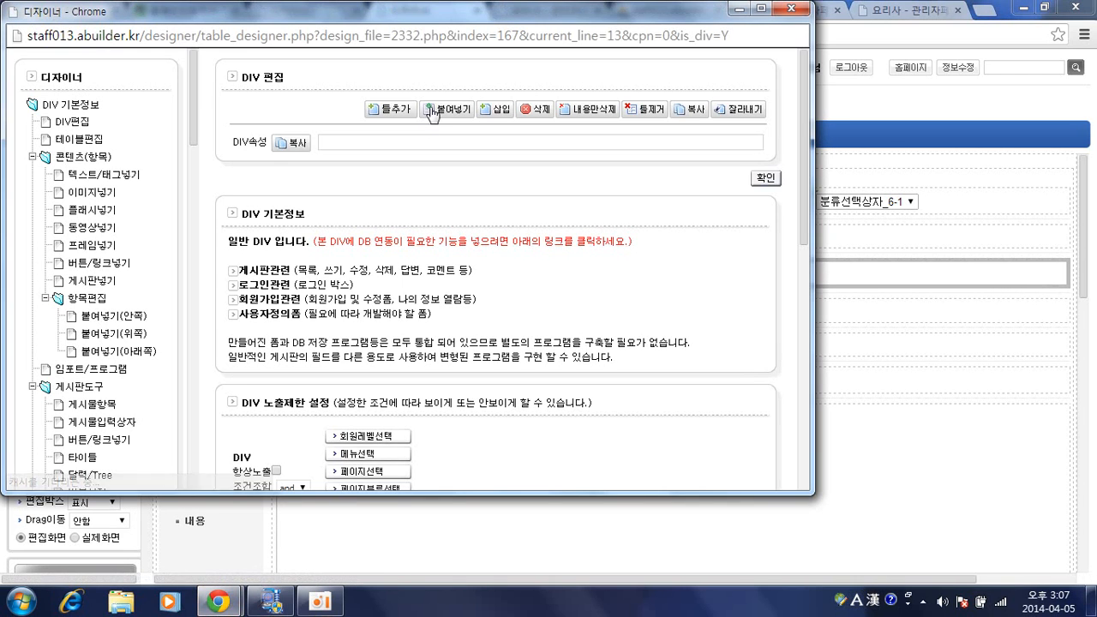
left_click(765, 178)
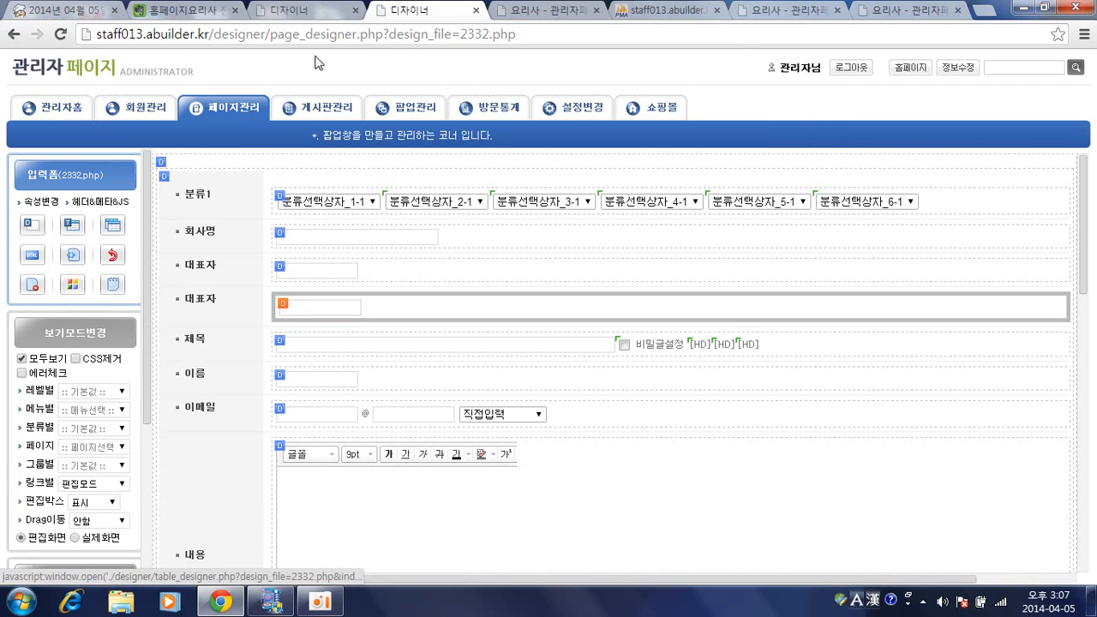
Step: Following the address row in recruit_basic_wf.php, change the lower 대표자 row's label to 회사주소 and its for attribute to BDU_post
left_click(313, 19)
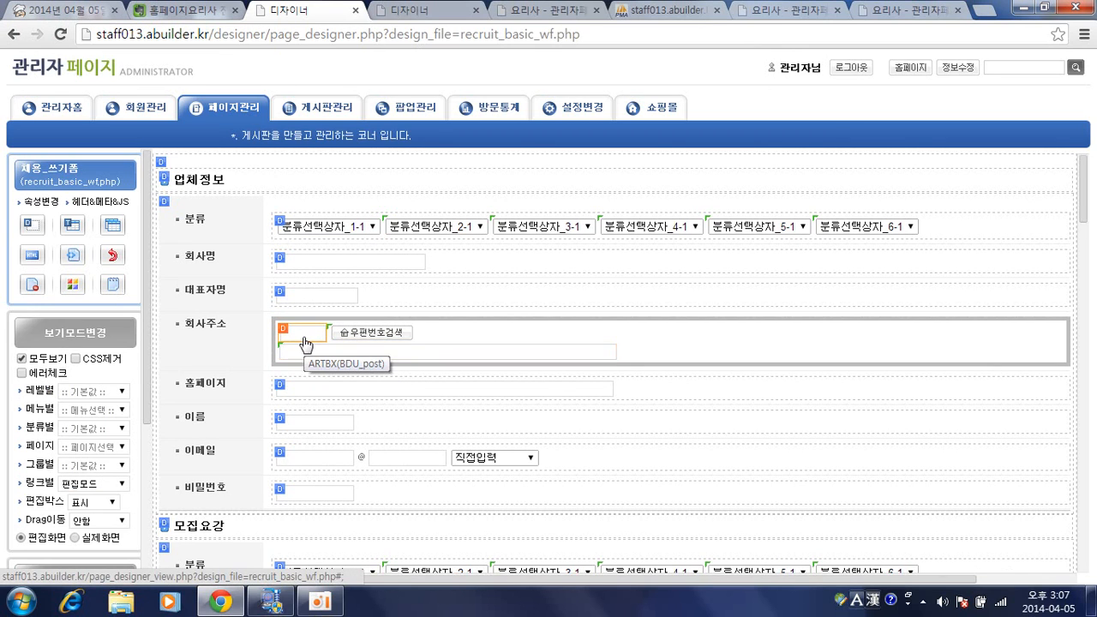
left_click(403, 10)
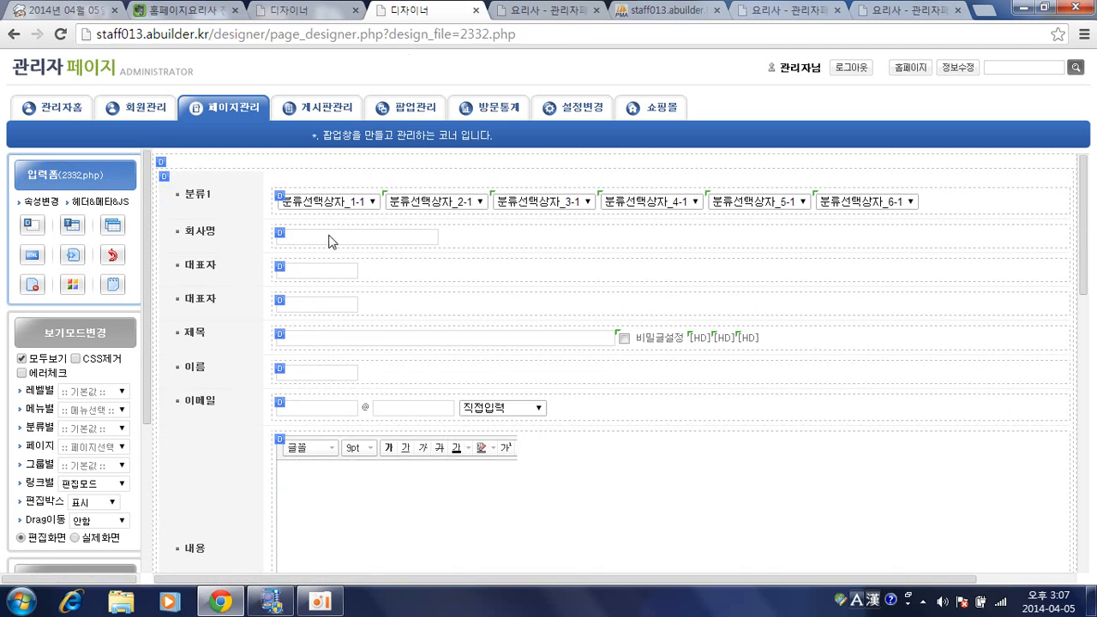
left_click(283, 306)
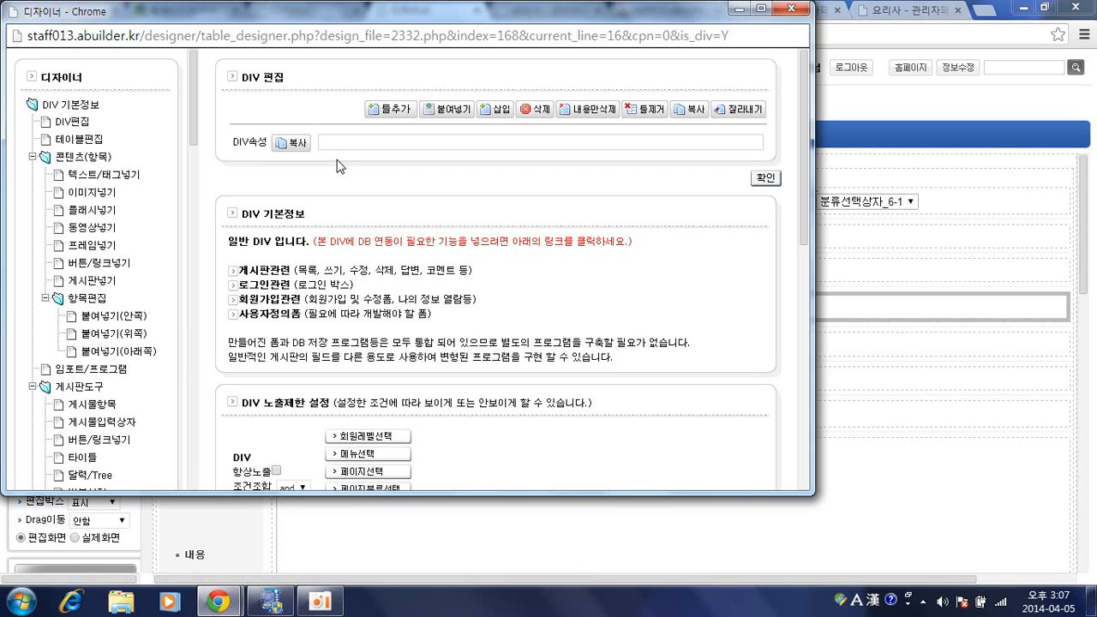
left_click(77, 124)
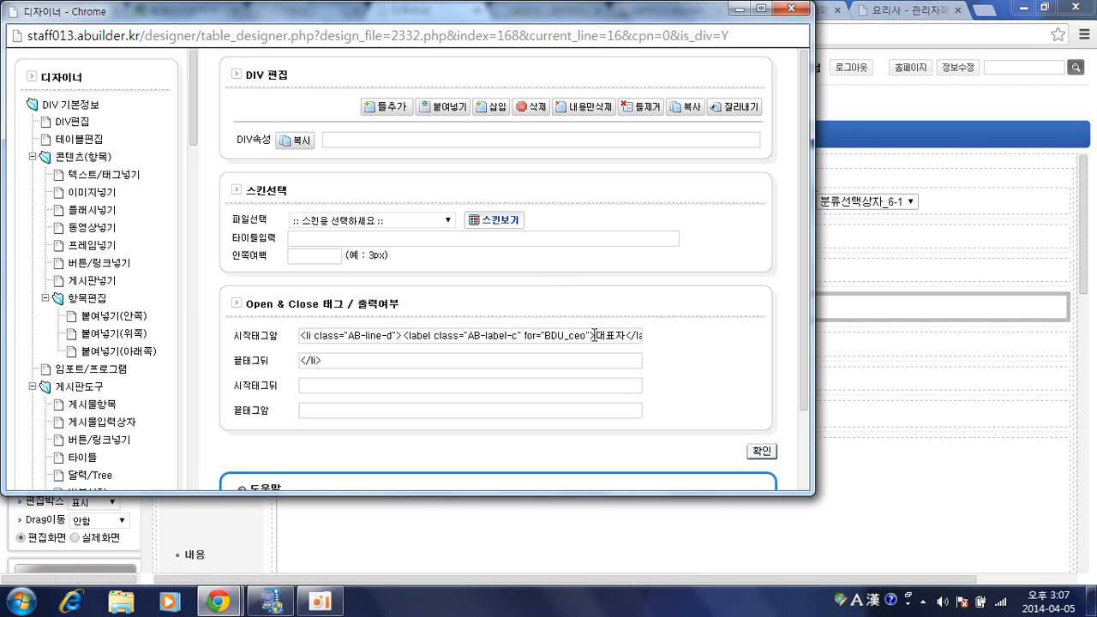
left_click(612, 333)
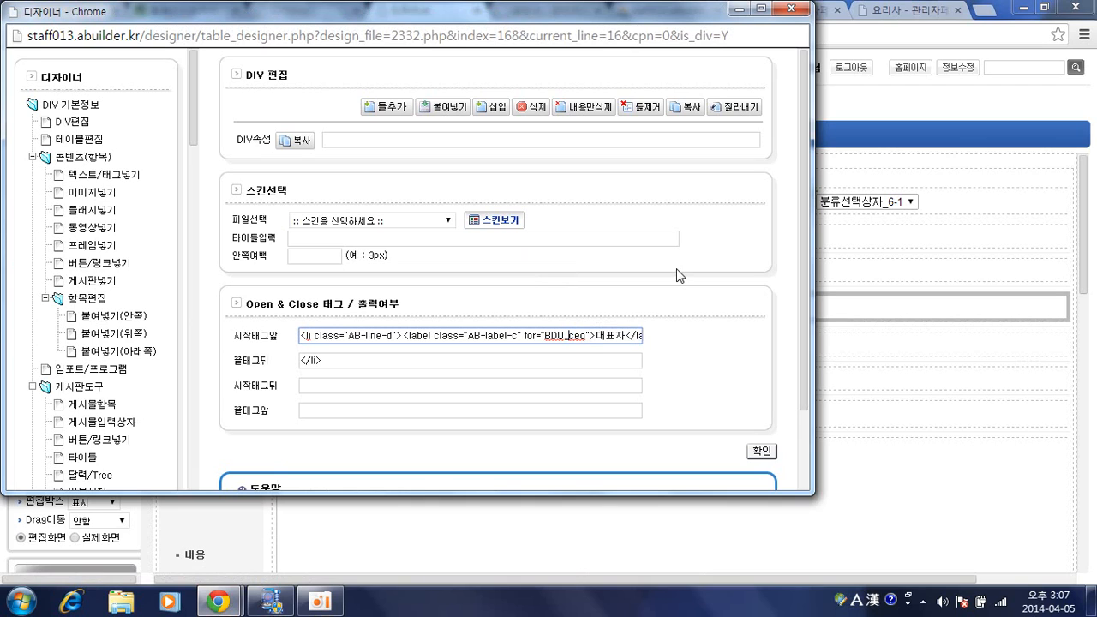
key("shift+Right")
key("shift+Right")
type("post")
double_click(602, 331)
type("ghl")
key("BackSpace")
key("BackSpace")
key("BackSpace")
type("회사주소")
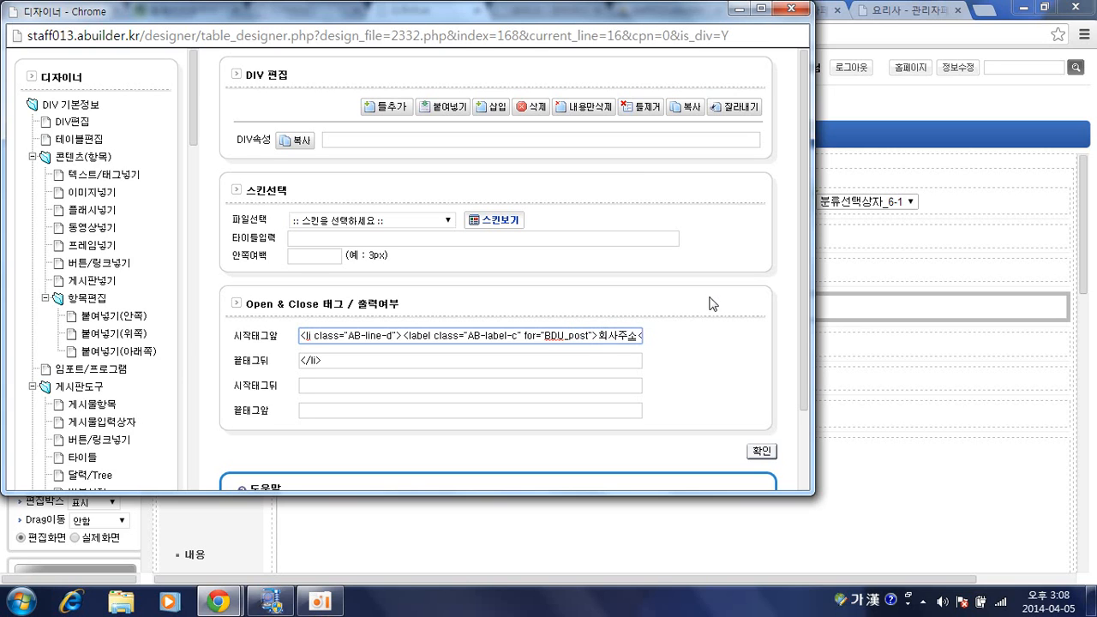
left_click(747, 452)
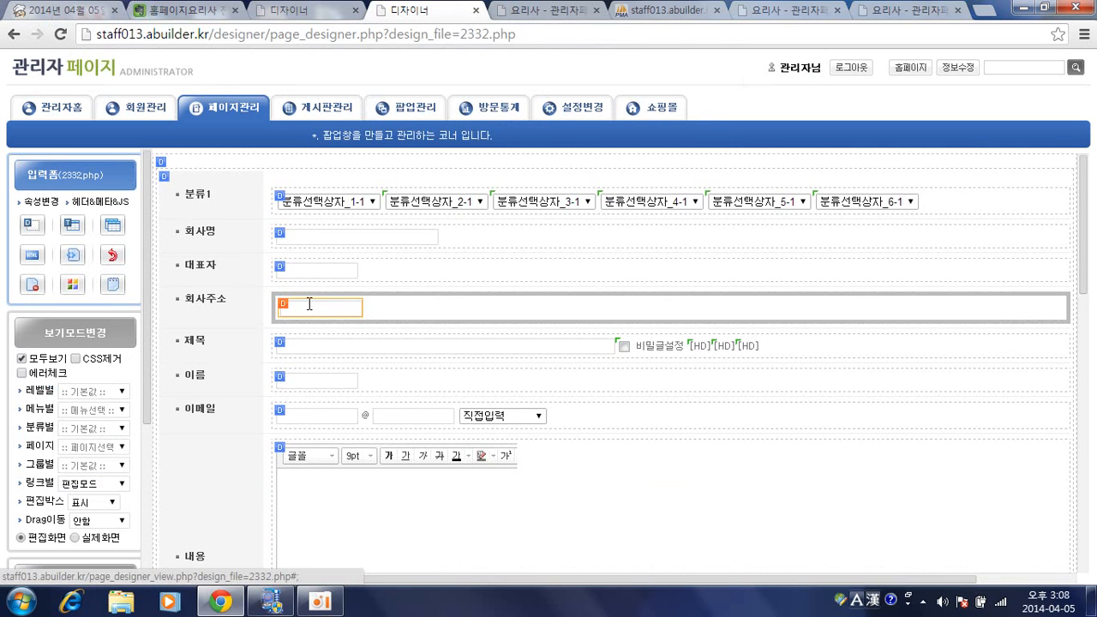
Step: Set the 회사주소 input box's field name and id to BDU_post and its width to 50px, and save the settings
left_click(321, 304)
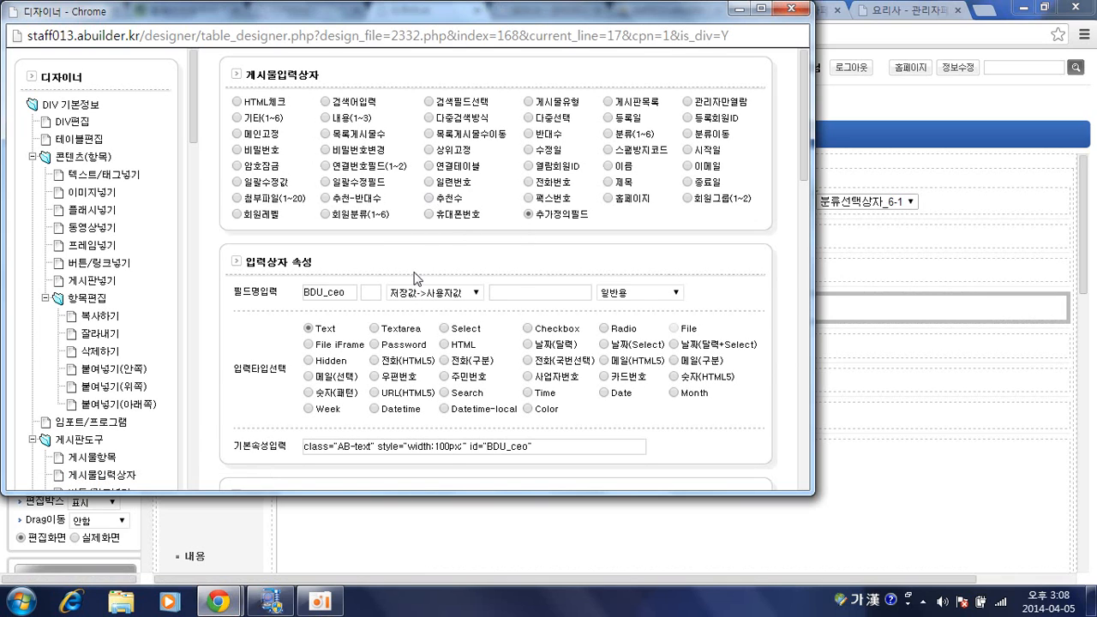
left_click_drag(327, 292, 437, 296)
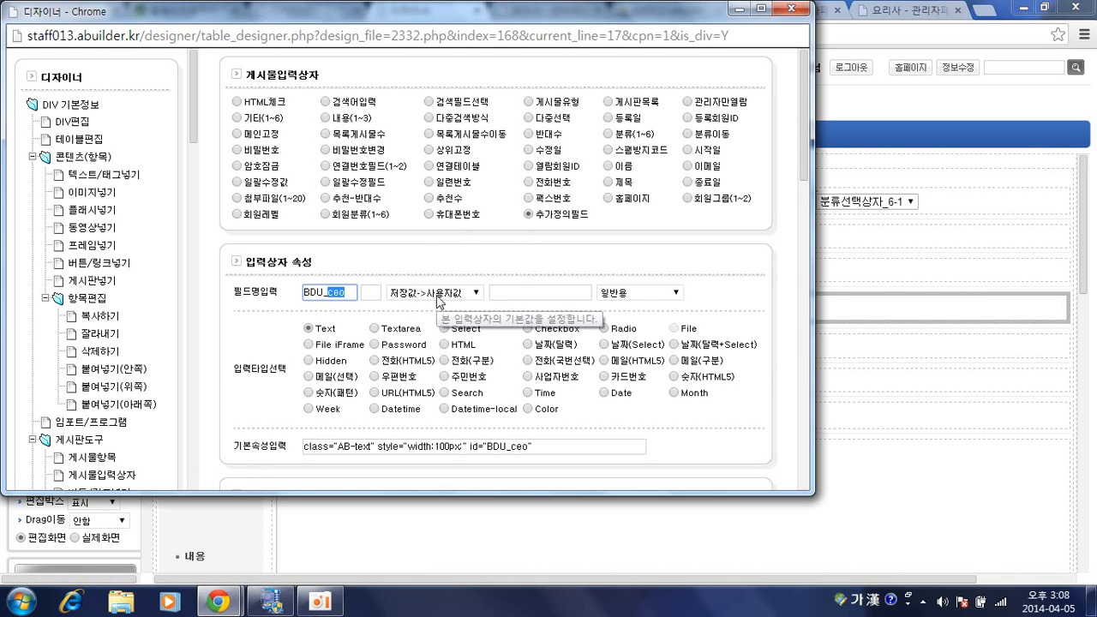
type("ㅔㅐ")
key("BackSpace")
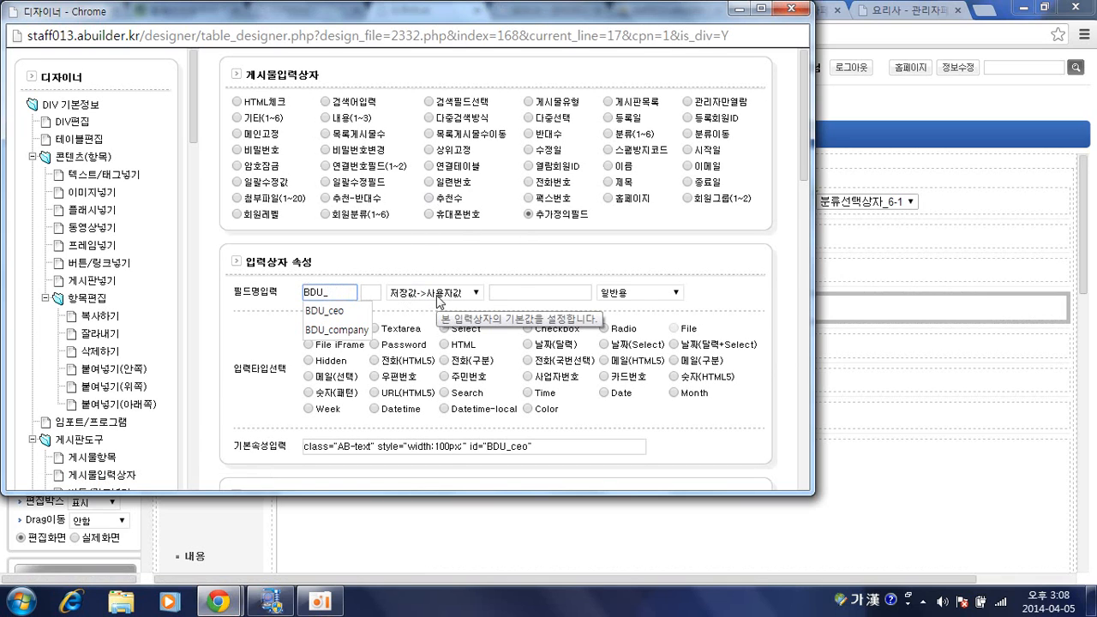
type("post")
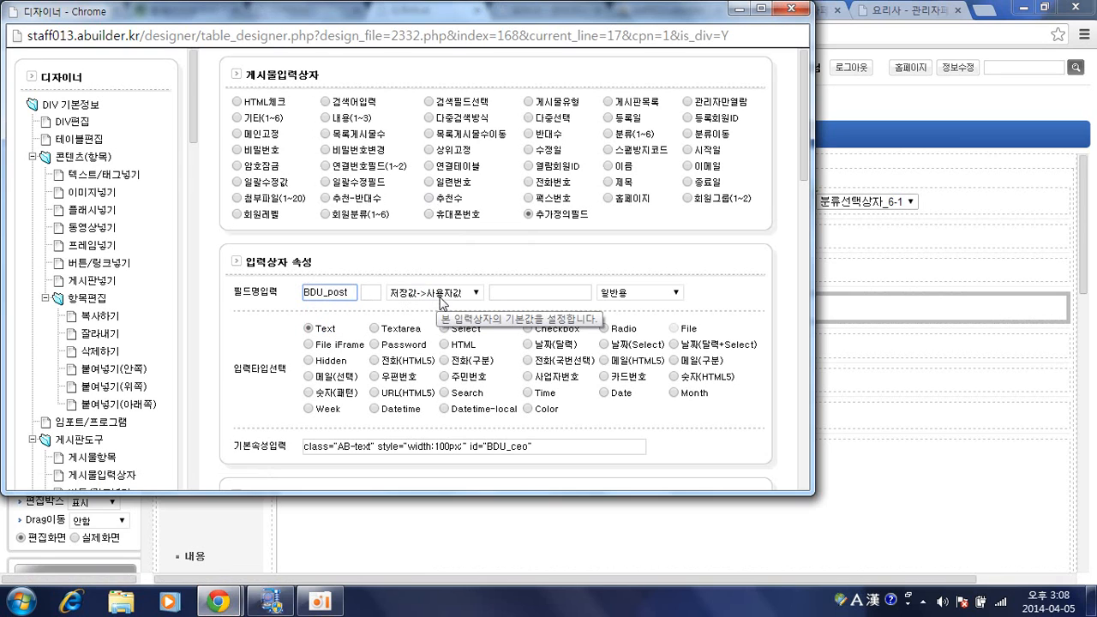
scroll(540, 353, "down", 1)
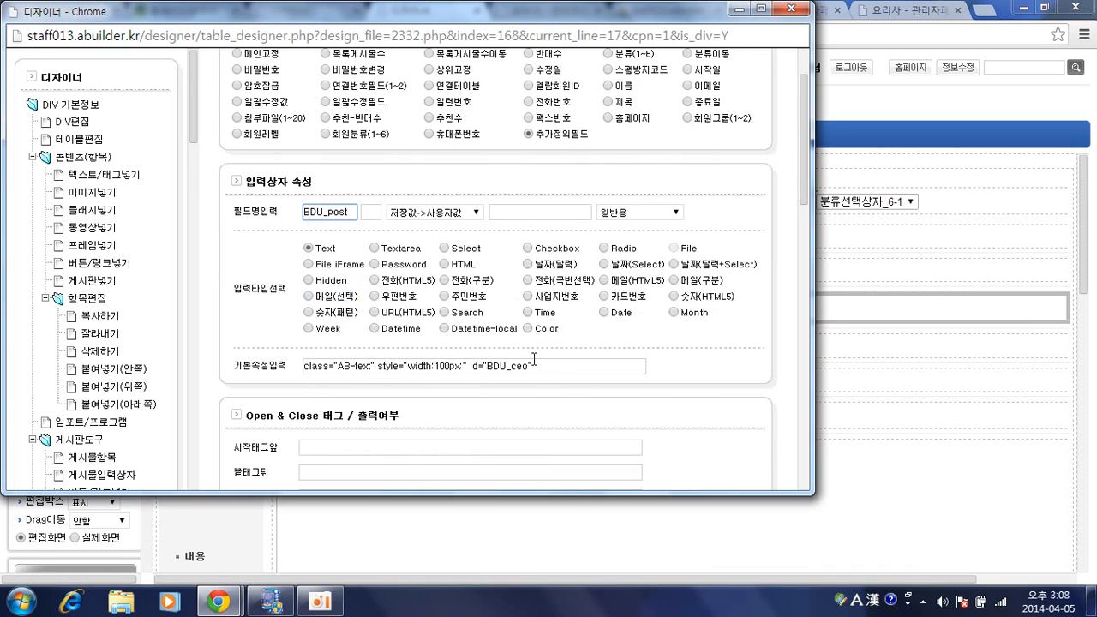
left_click(450, 367)
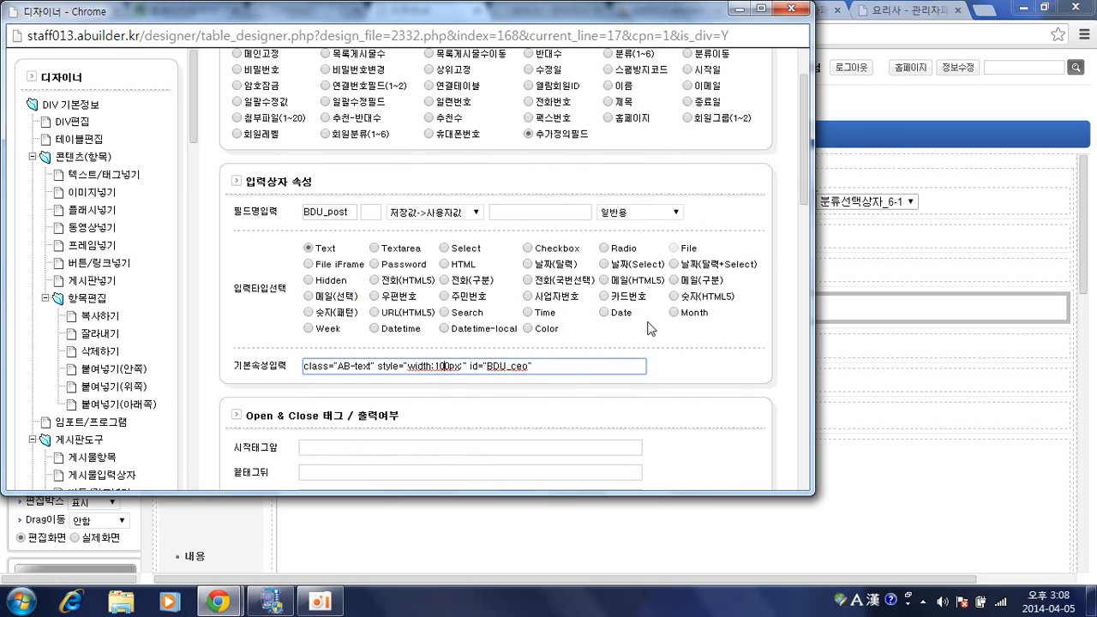
type("50")
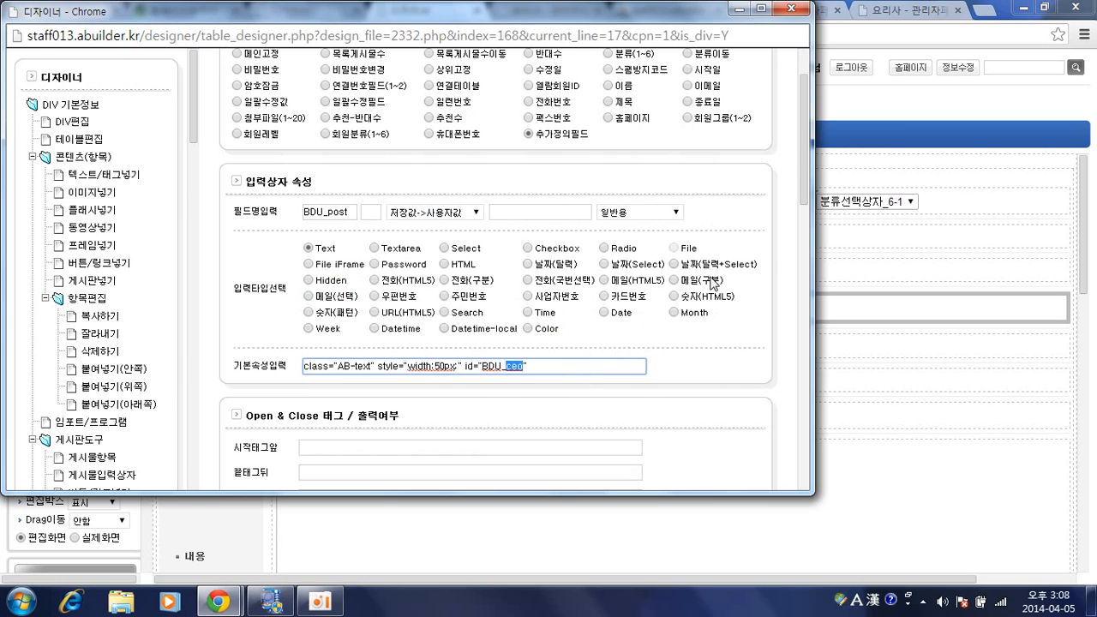
type("post")
scroll(710, 283, "down", 4)
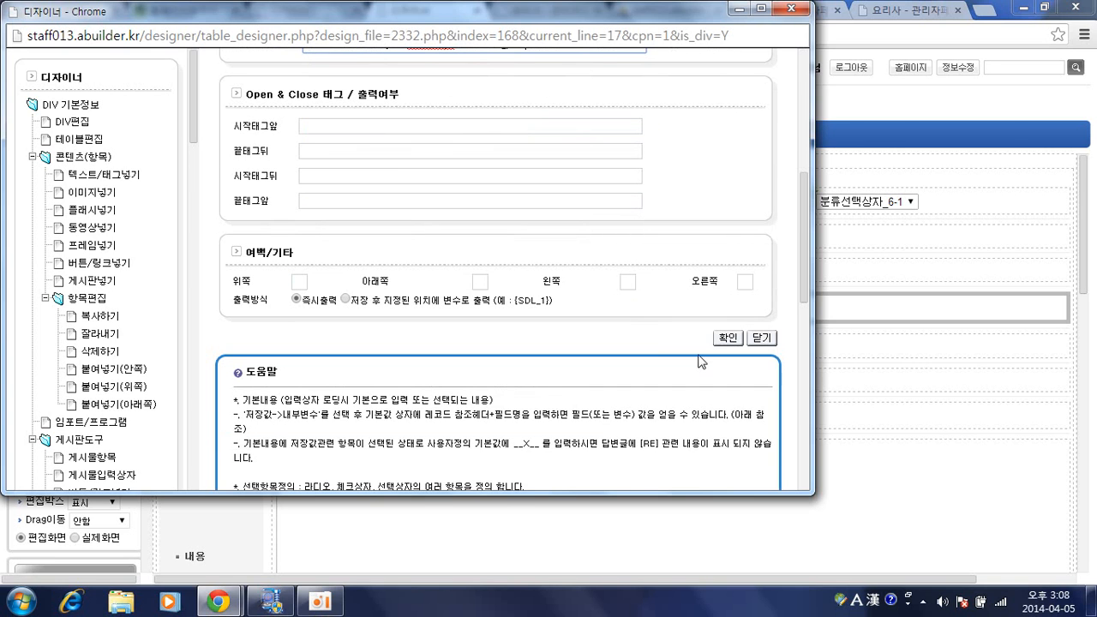
left_click(727, 338)
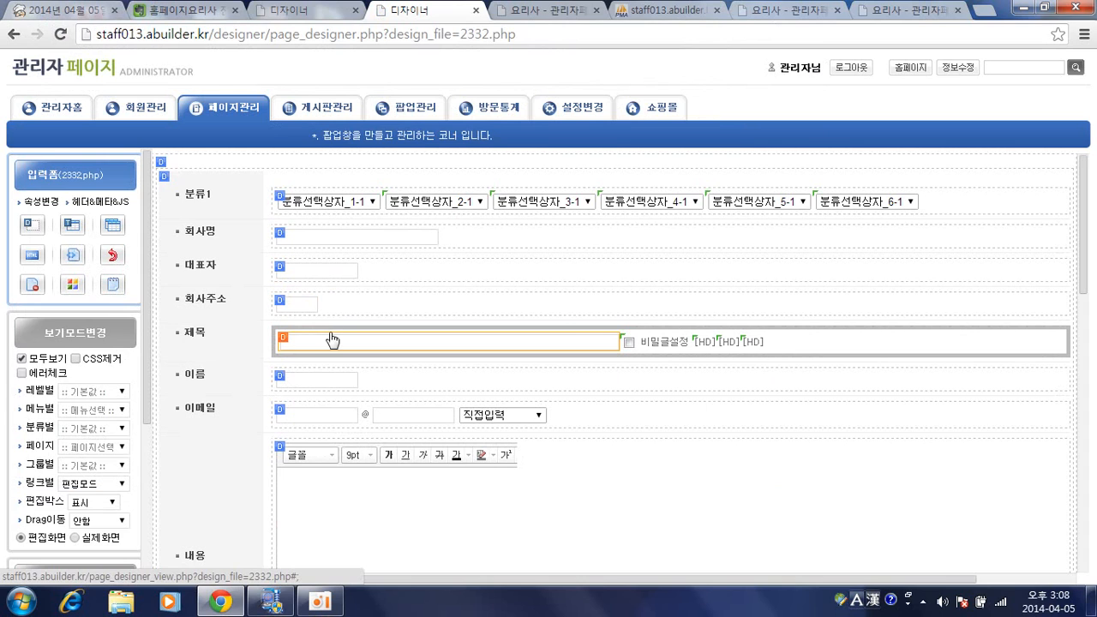
Step: Copy the 제목 row's input box and paste it directly after the postcode box in the 회사주소 row
left_click(333, 340)
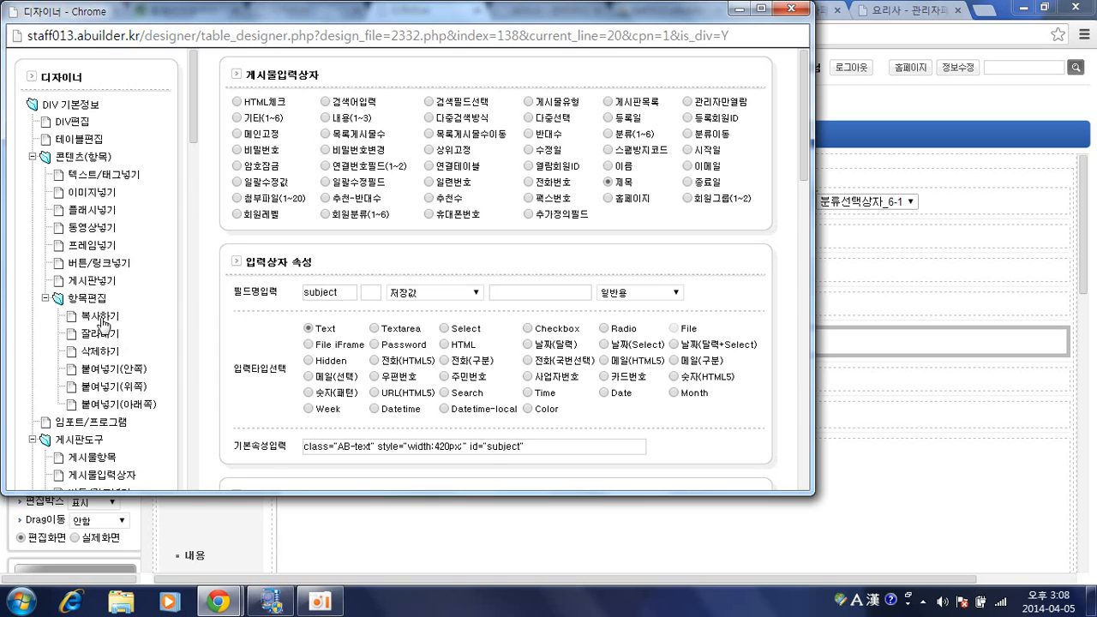
left_click(100, 316)
left_click(441, 135)
left_click(305, 306)
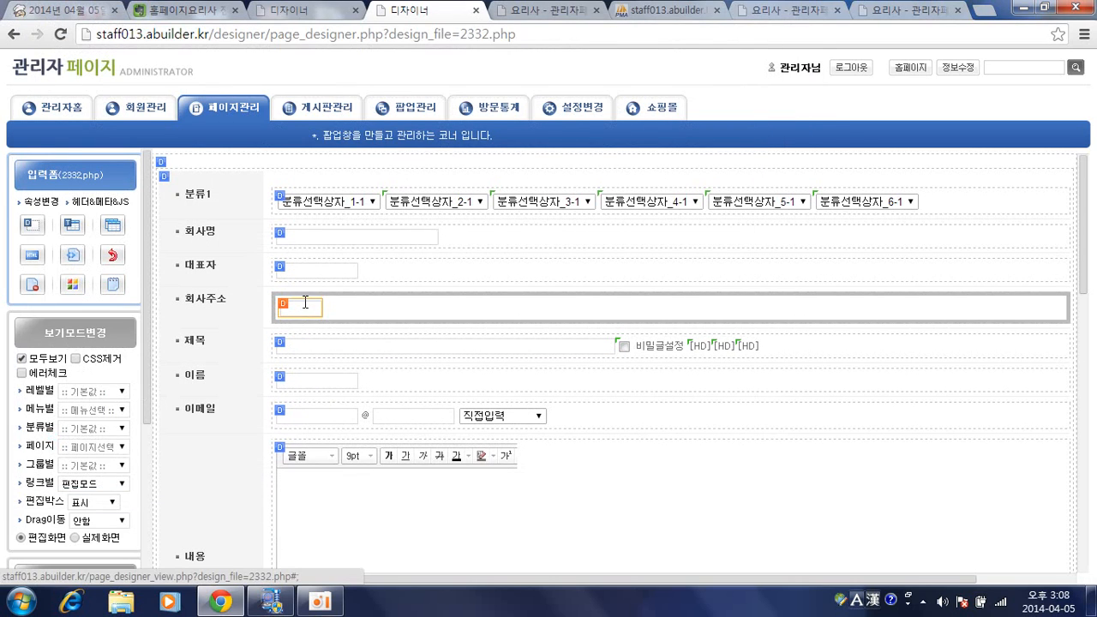
double_click(307, 305)
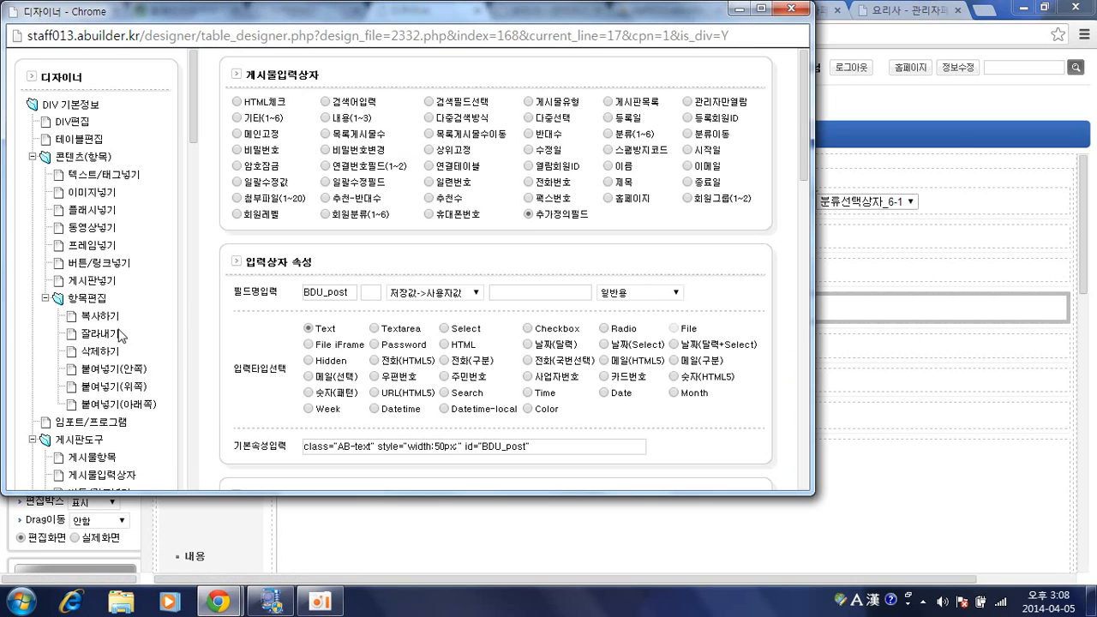
left_click(99, 403)
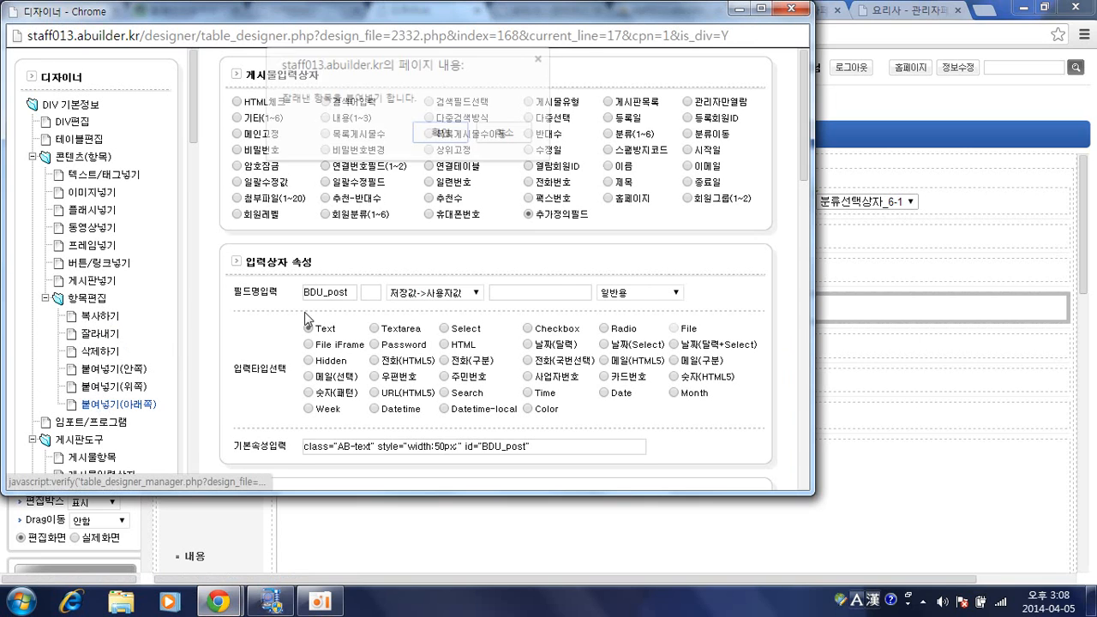
left_click(446, 137)
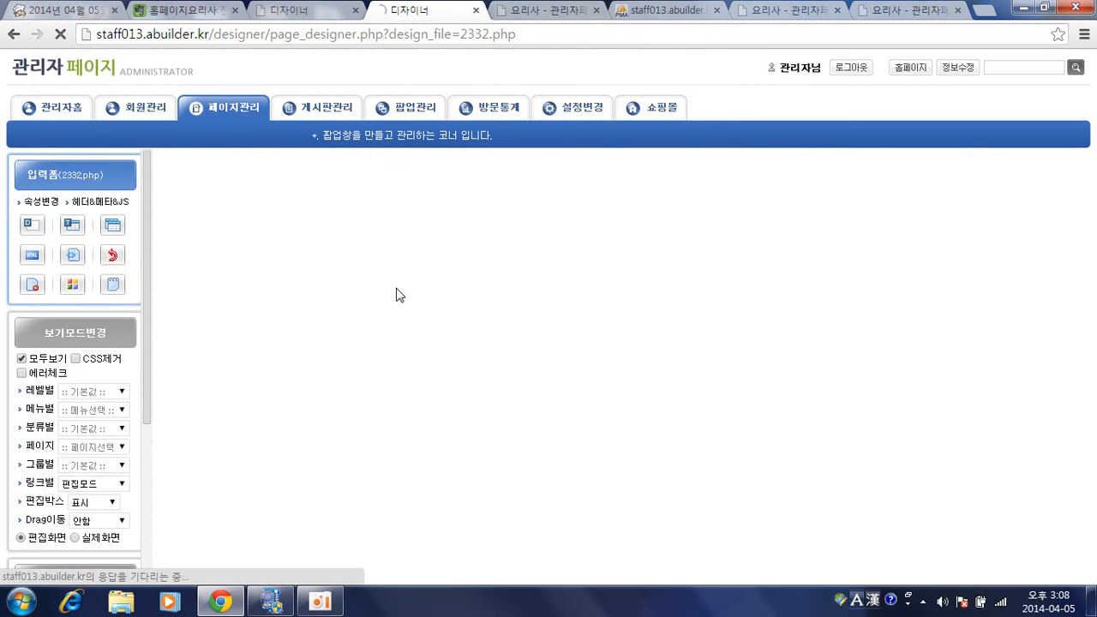
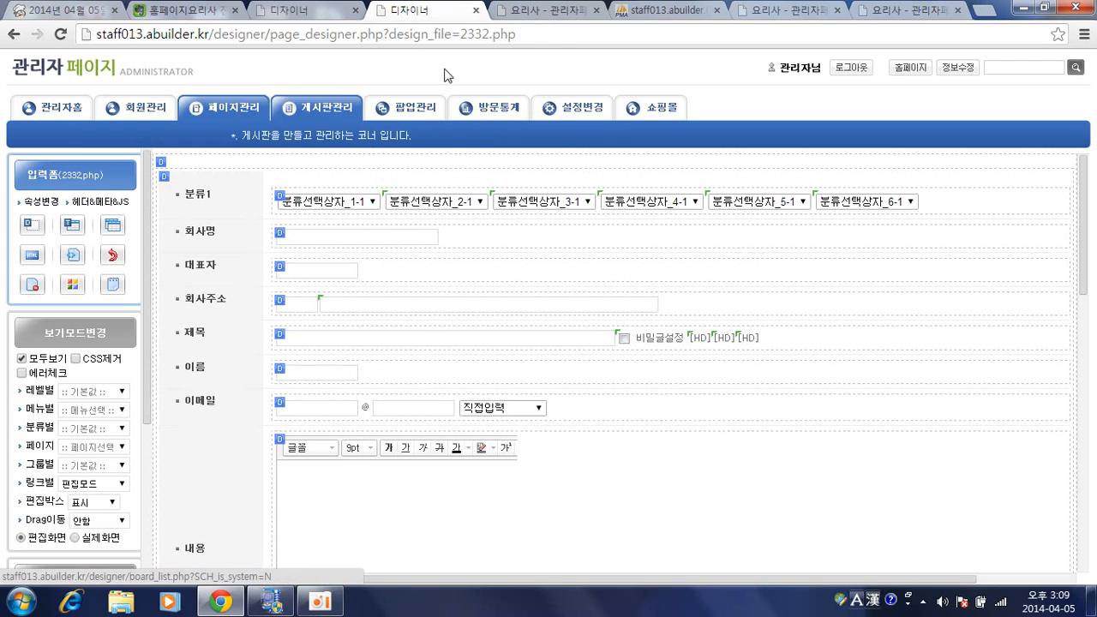
Step: Open the 신청폼 (join_form.php) under 회원가입 in the system pages for design editing
key("ctrl+Tab")
scroll(235, 146, "up", 10)
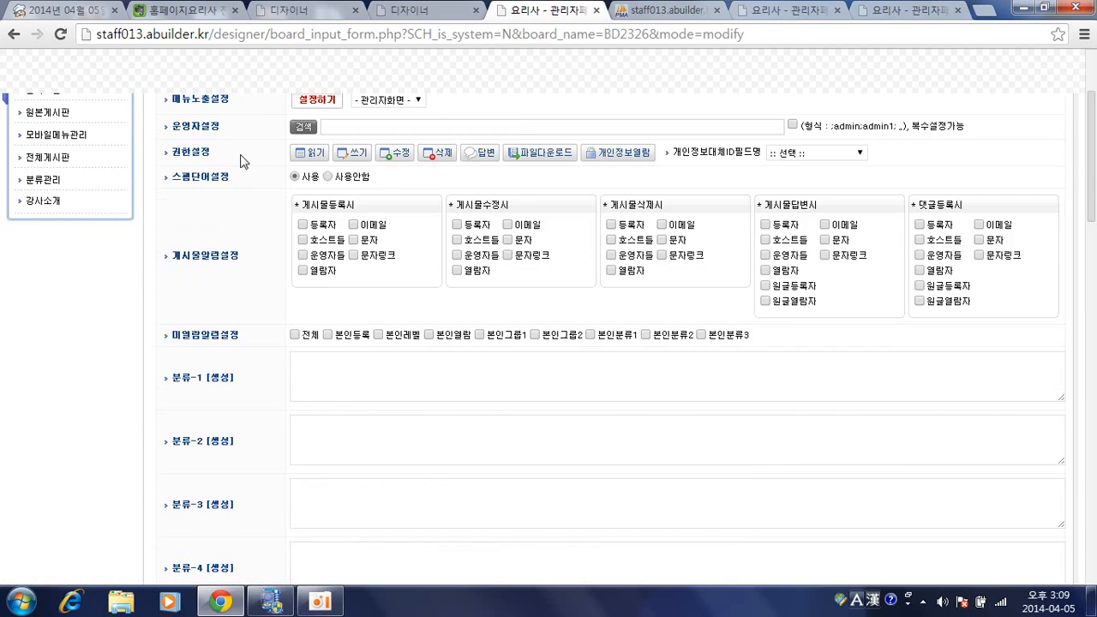
left_click(230, 110)
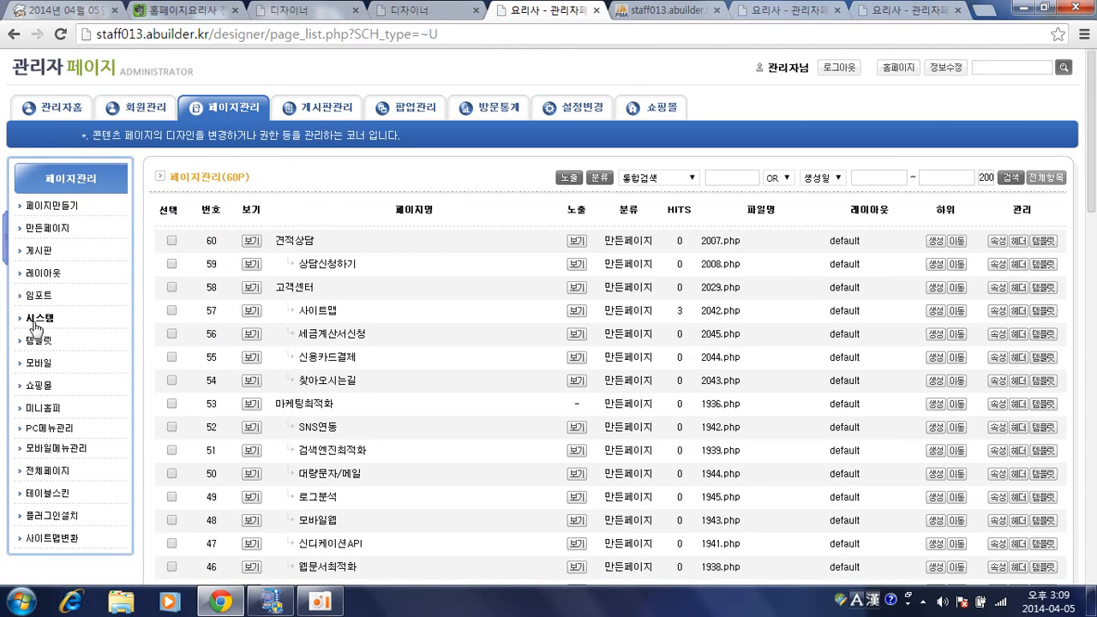
left_click(35, 323)
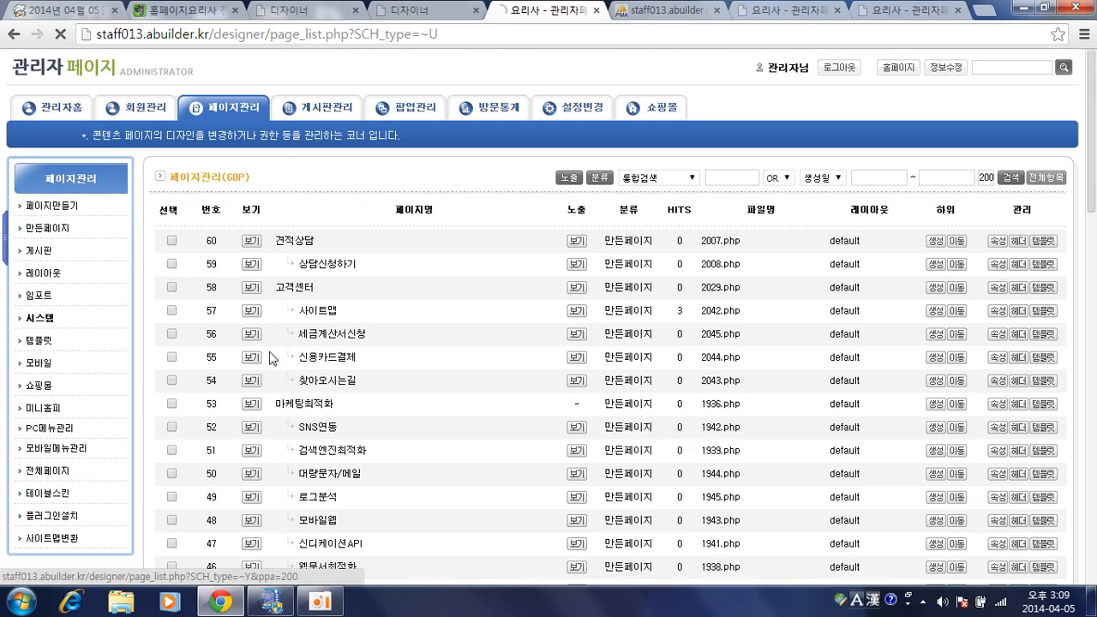
scroll(407, 347, "down", 8)
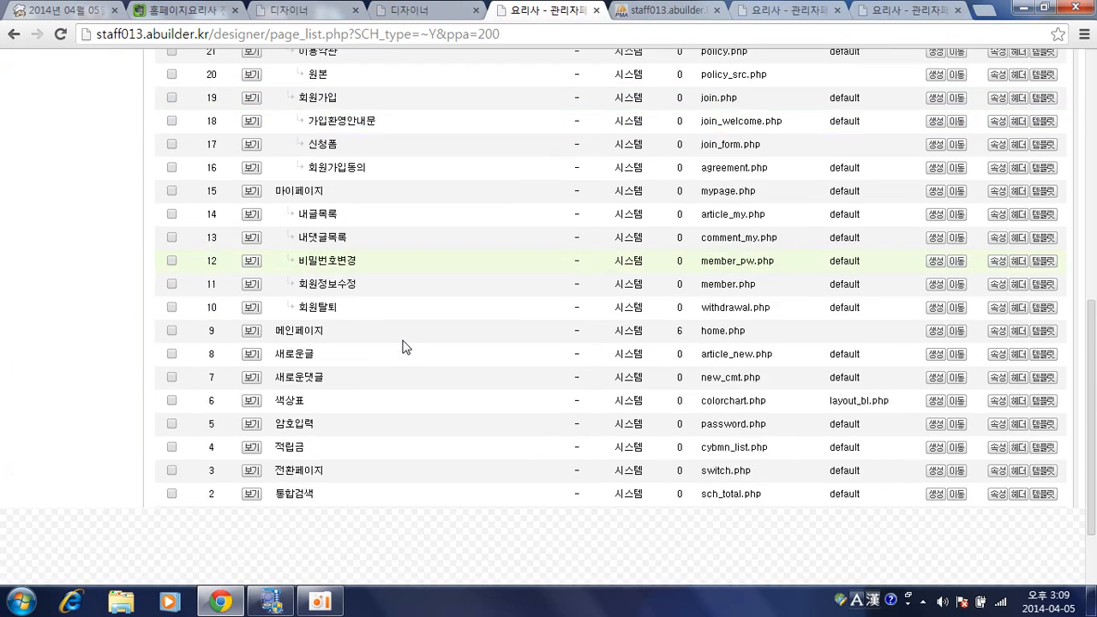
scroll(392, 264, "up", 2)
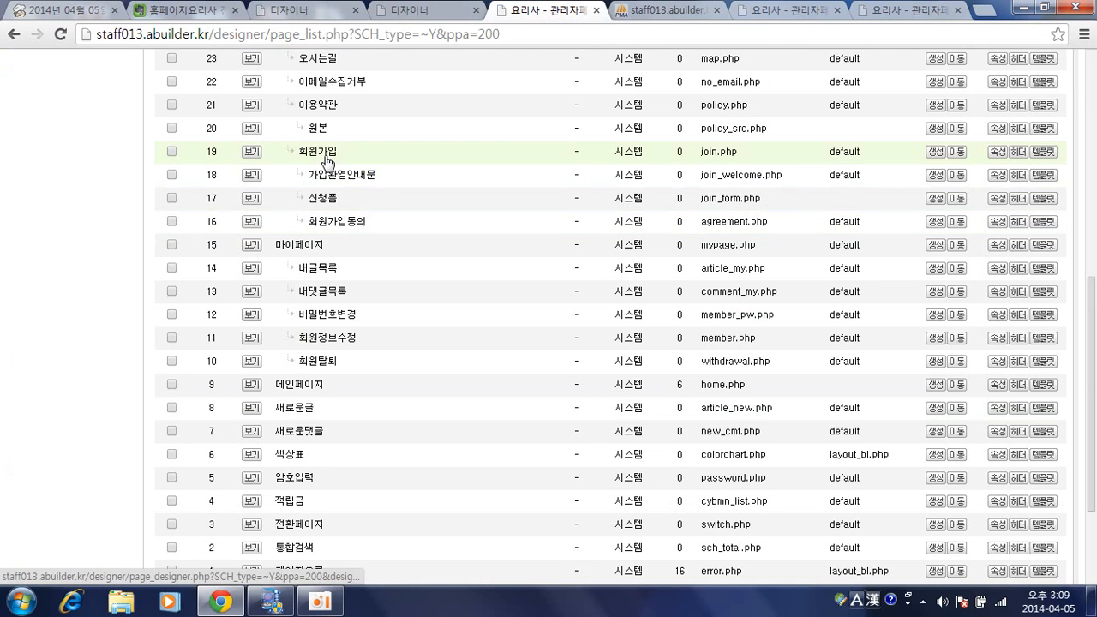
left_click(326, 203)
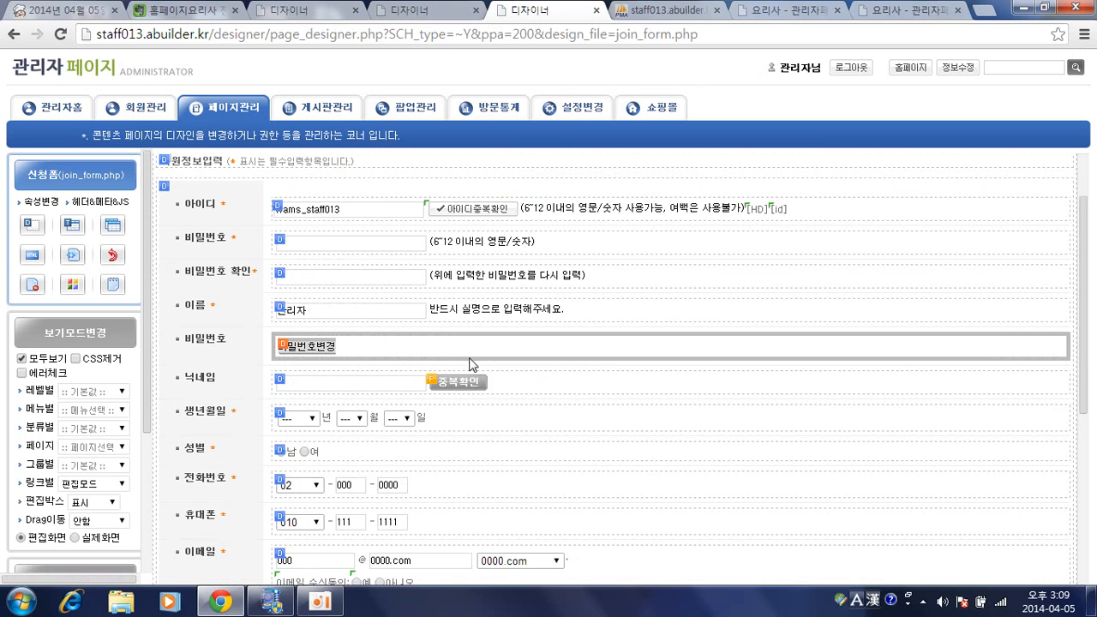
Step: Copy the 우편번호검색 button from the 주소 row of join_form.php
scroll(473, 365, "down", 3)
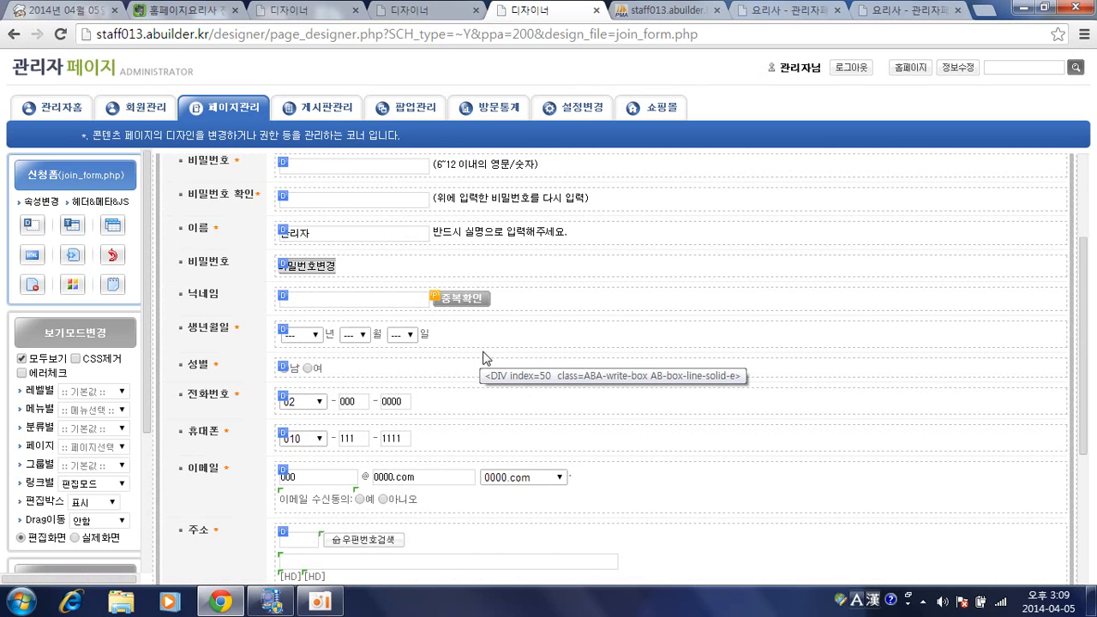
scroll(478, 359, "down", 1)
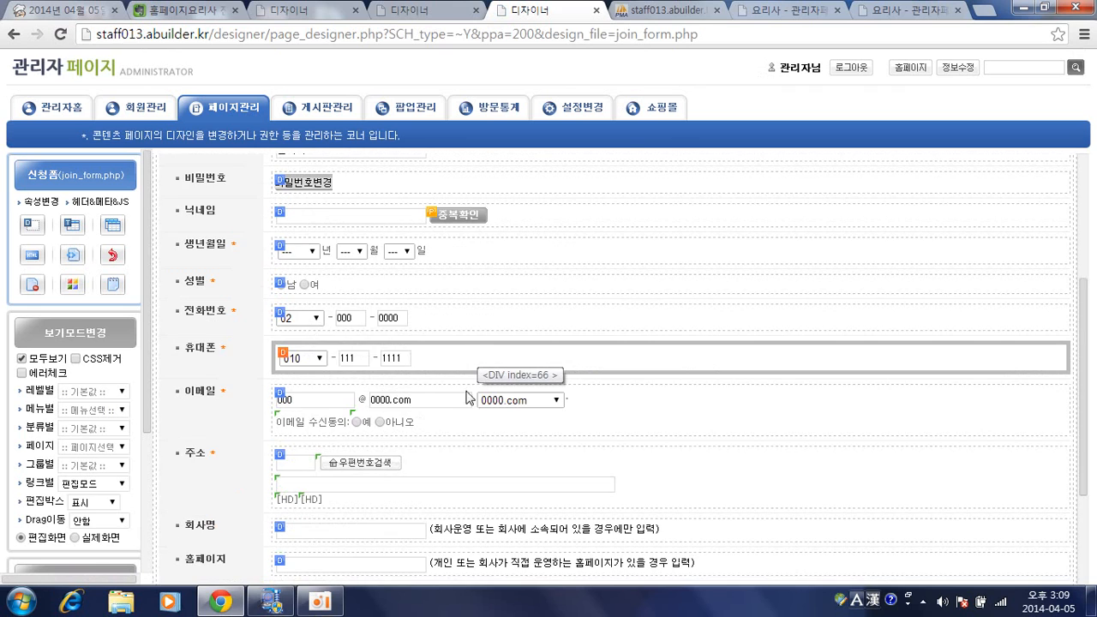
left_click(344, 463)
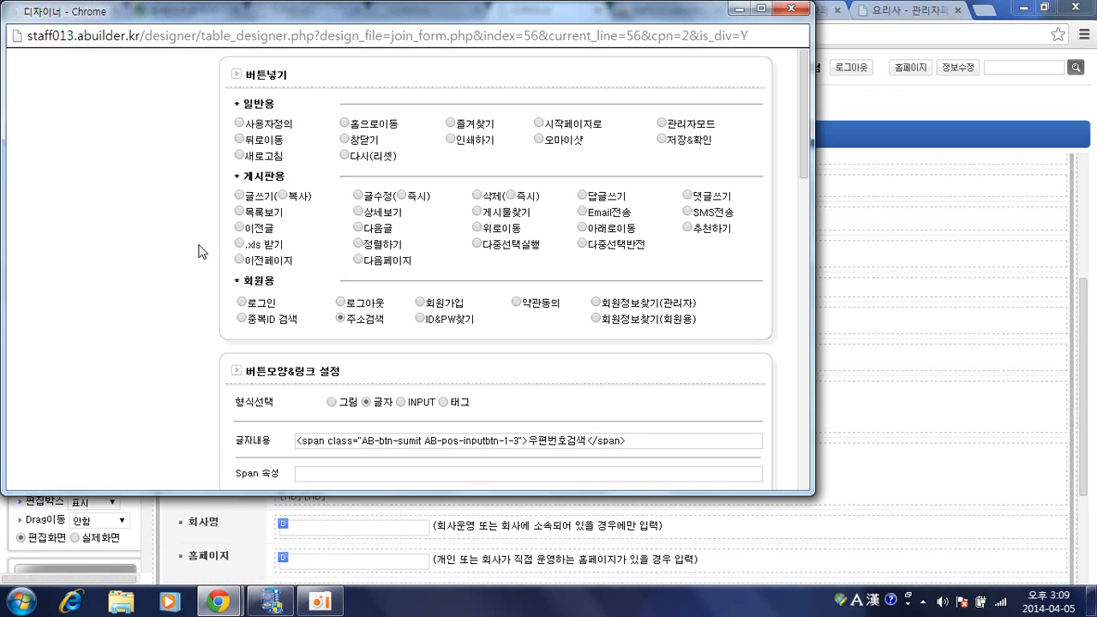
left_click(149, 306)
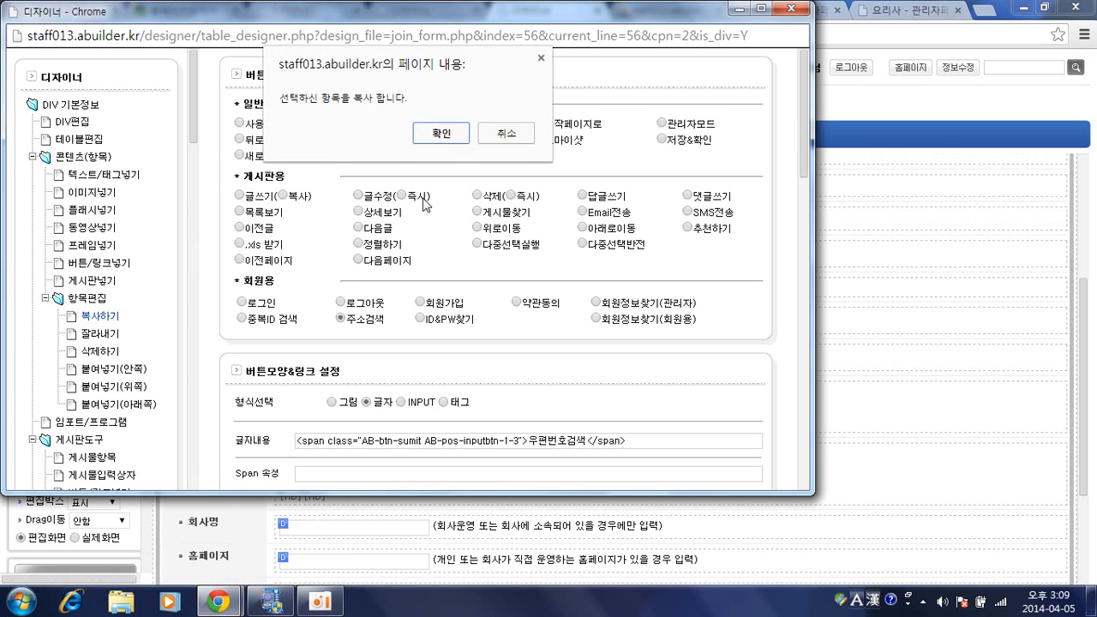
left_click(453, 143)
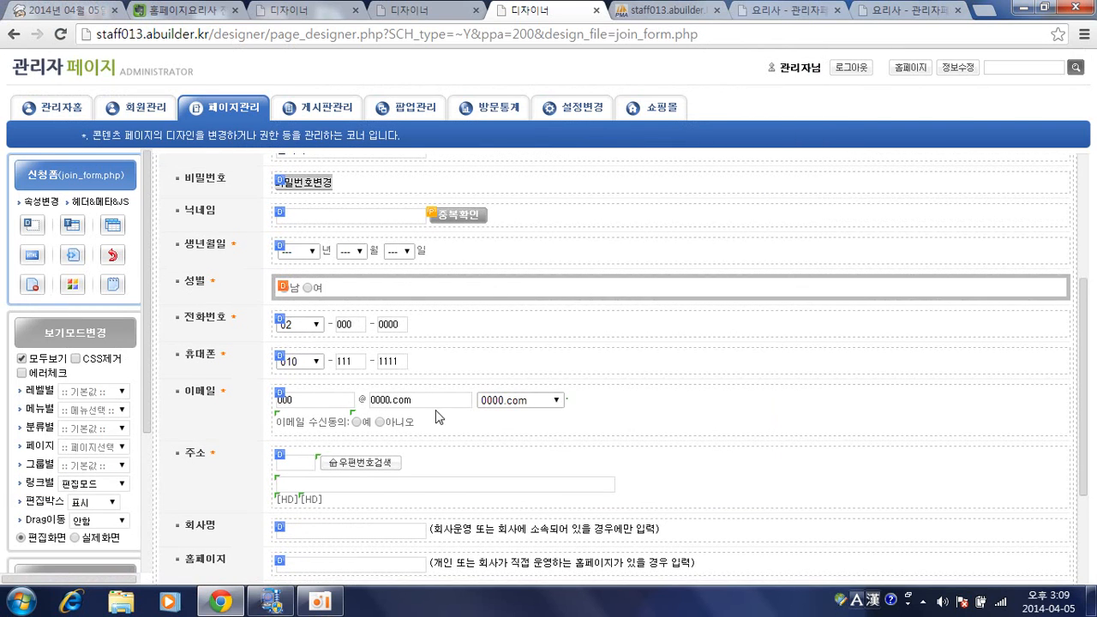
Step: Back in 2332.php, paste the copied 우편번호검색 button directly after the BDU_post box in the 회사주소 row
left_click(453, 12)
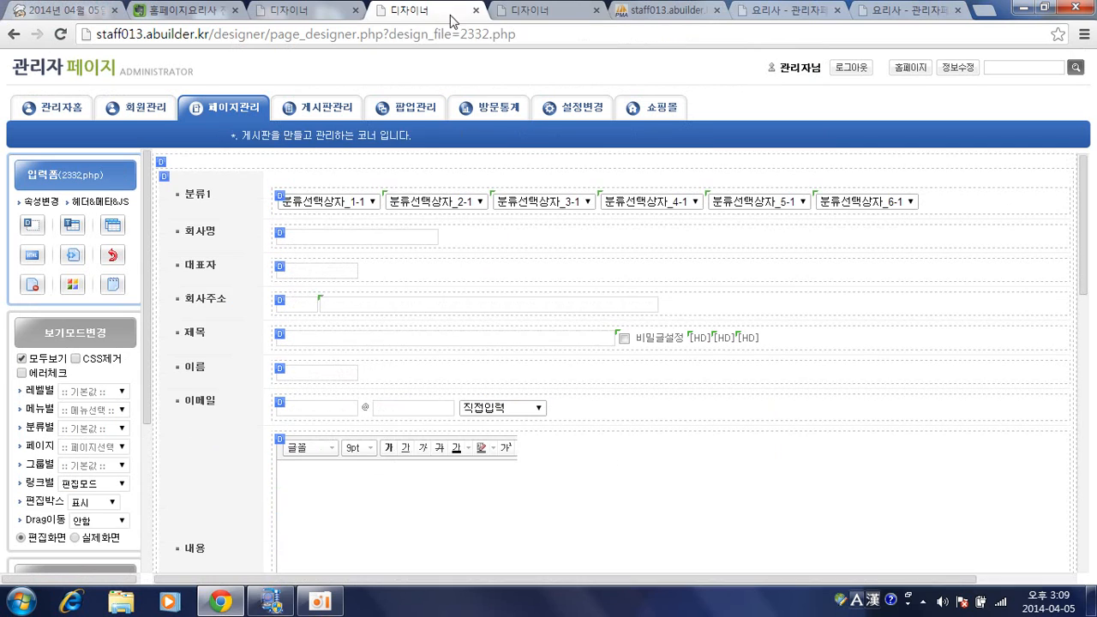
left_click(306, 307)
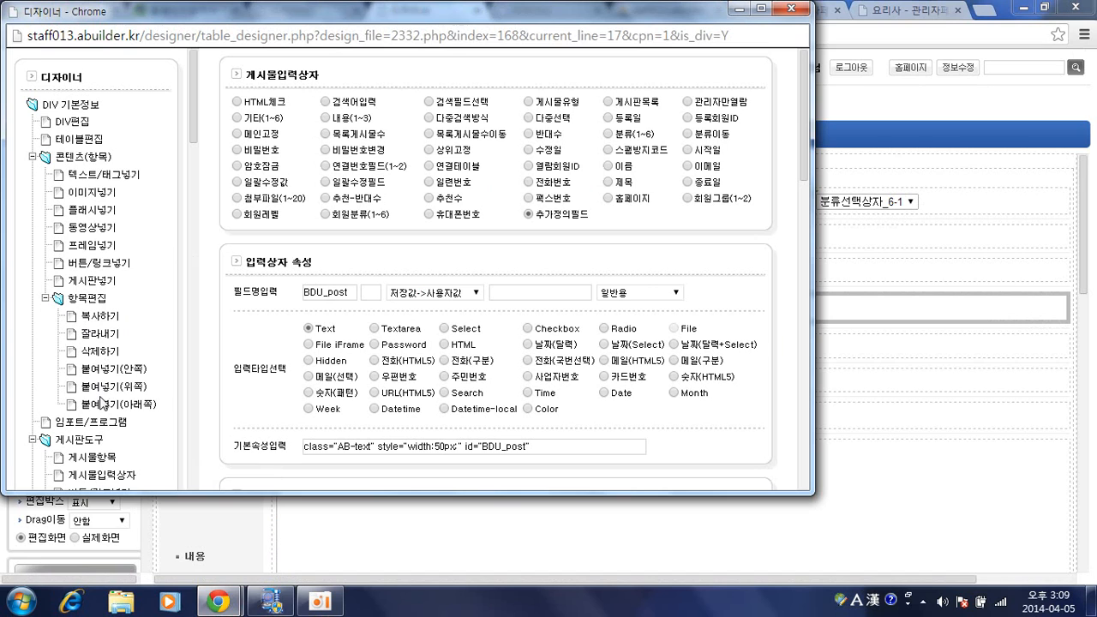
left_click(105, 413)
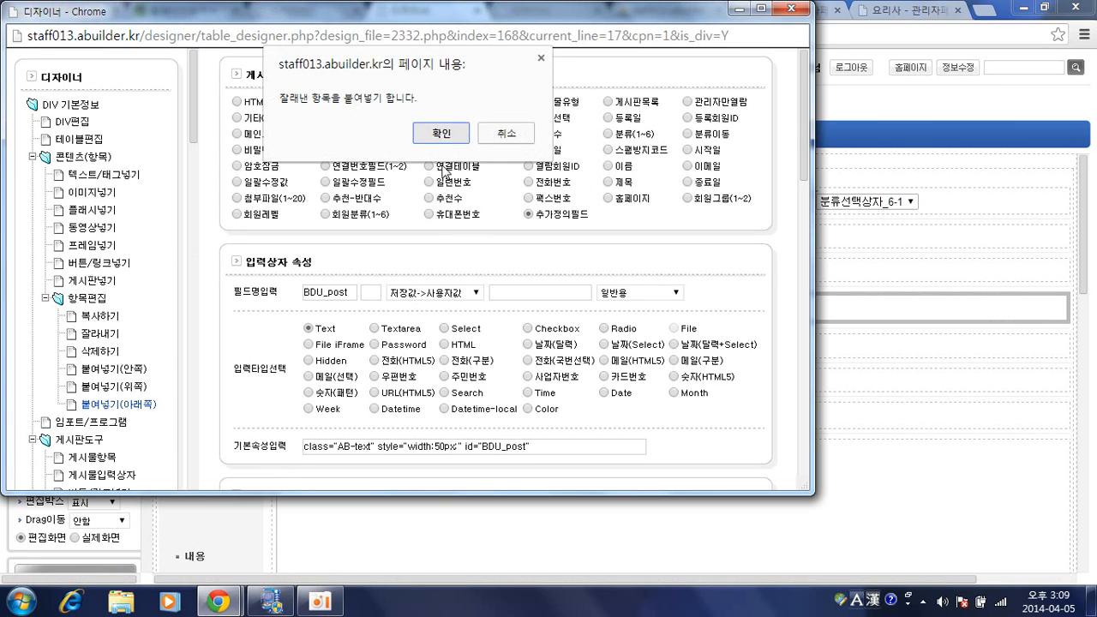
left_click(445, 131)
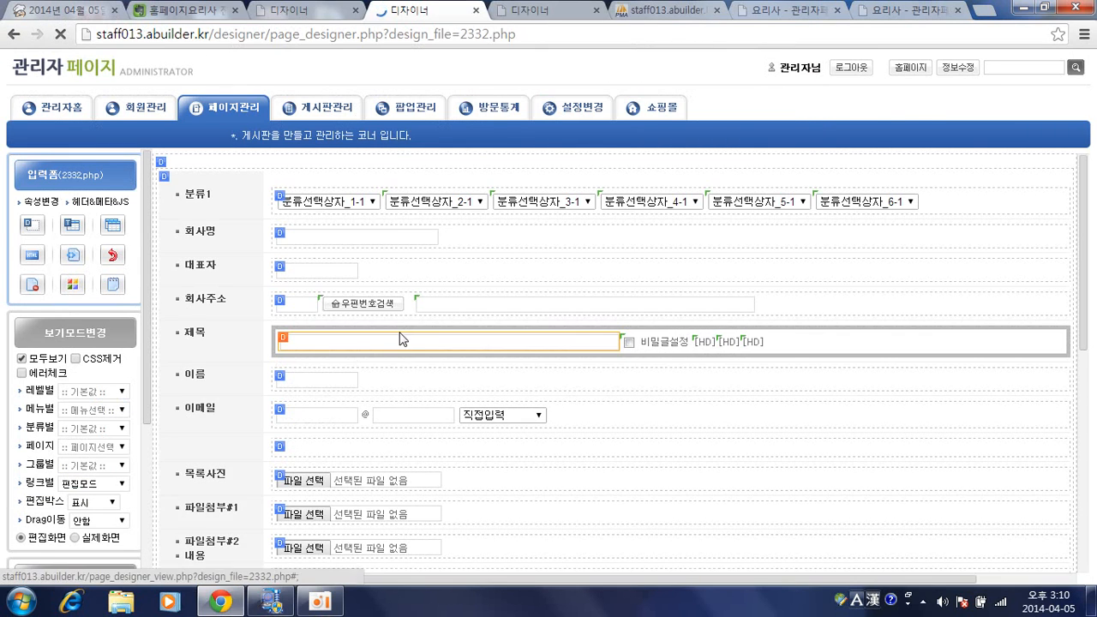
Step: In the 우편번호검색 button's 사용자링크, set nm_post to BDU_post and nm_address to BDU_address
left_click(336, 302)
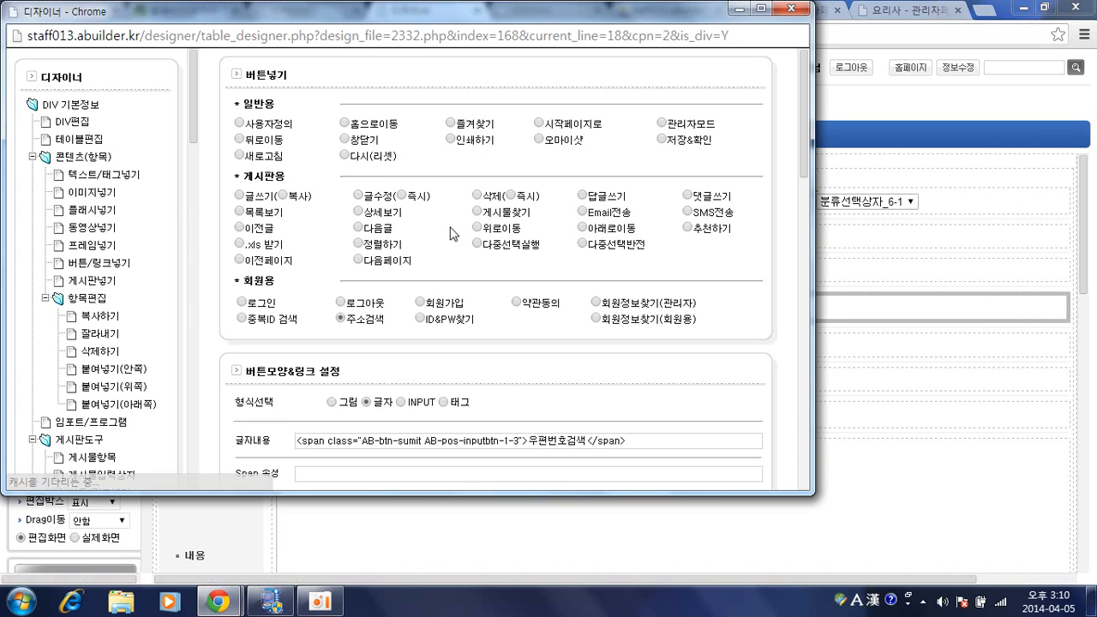
scroll(450, 239, "down", 3)
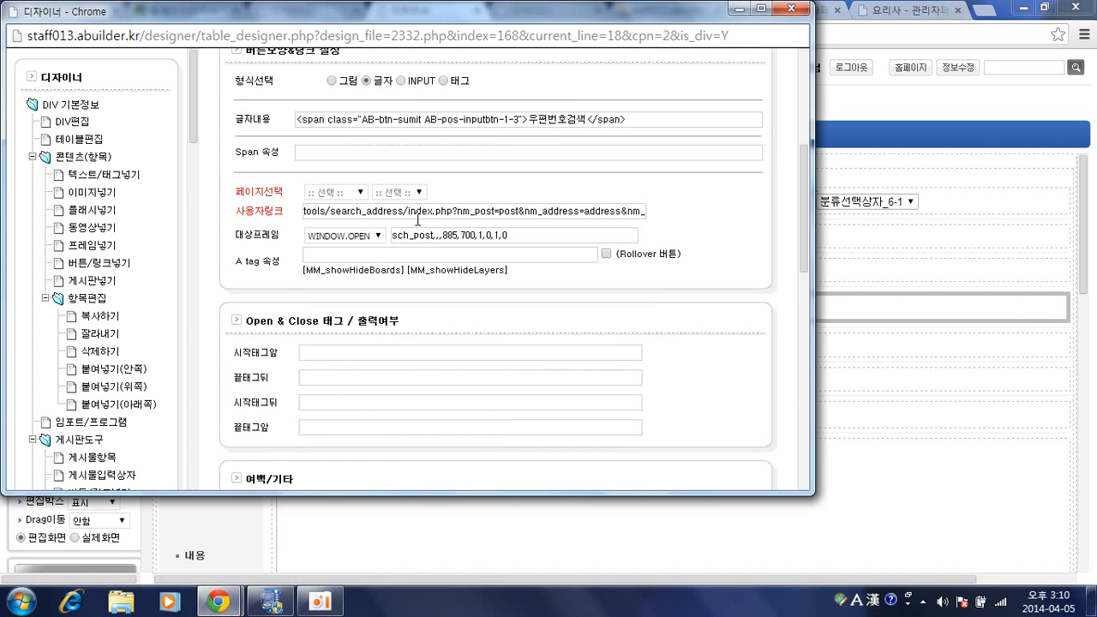
left_click(438, 211)
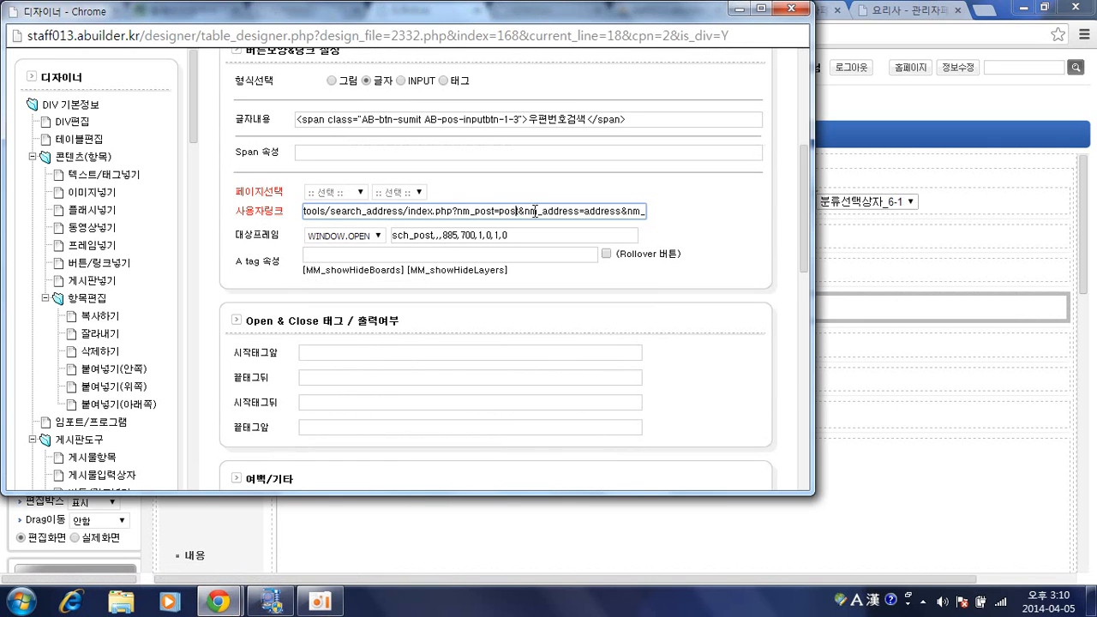
left_click_drag(516, 211, 706, 211)
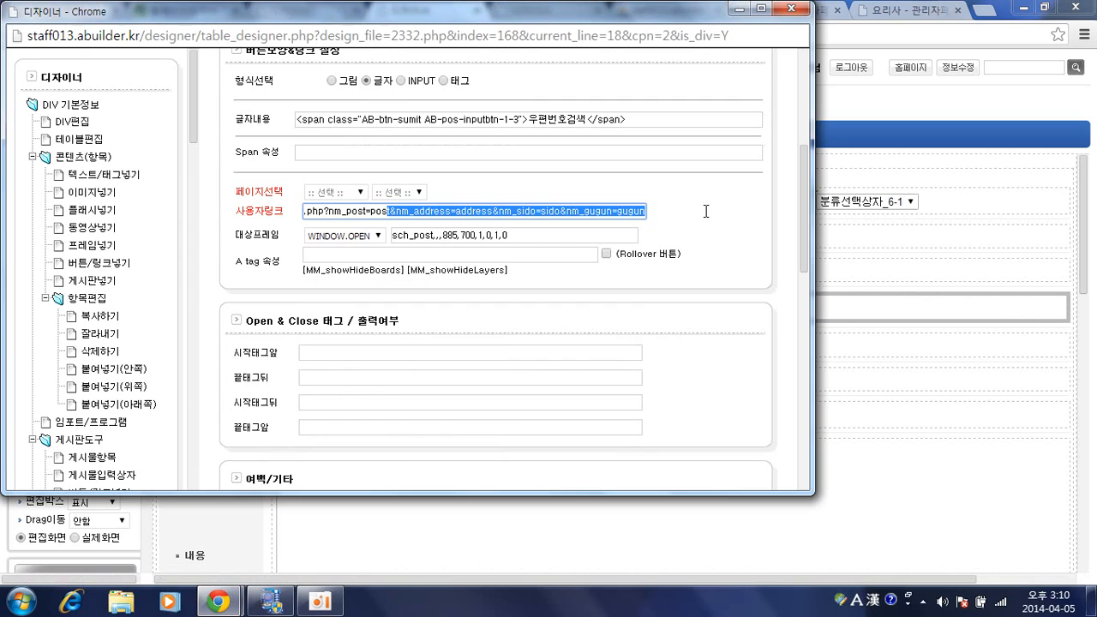
left_click(626, 212)
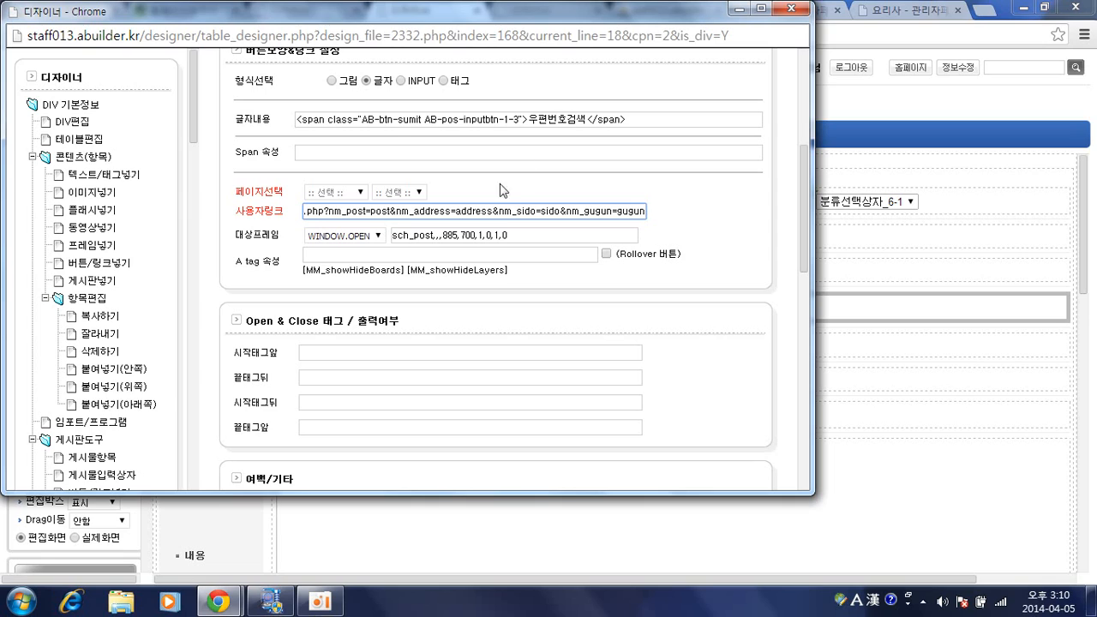
left_click(379, 211)
type("BDU_")
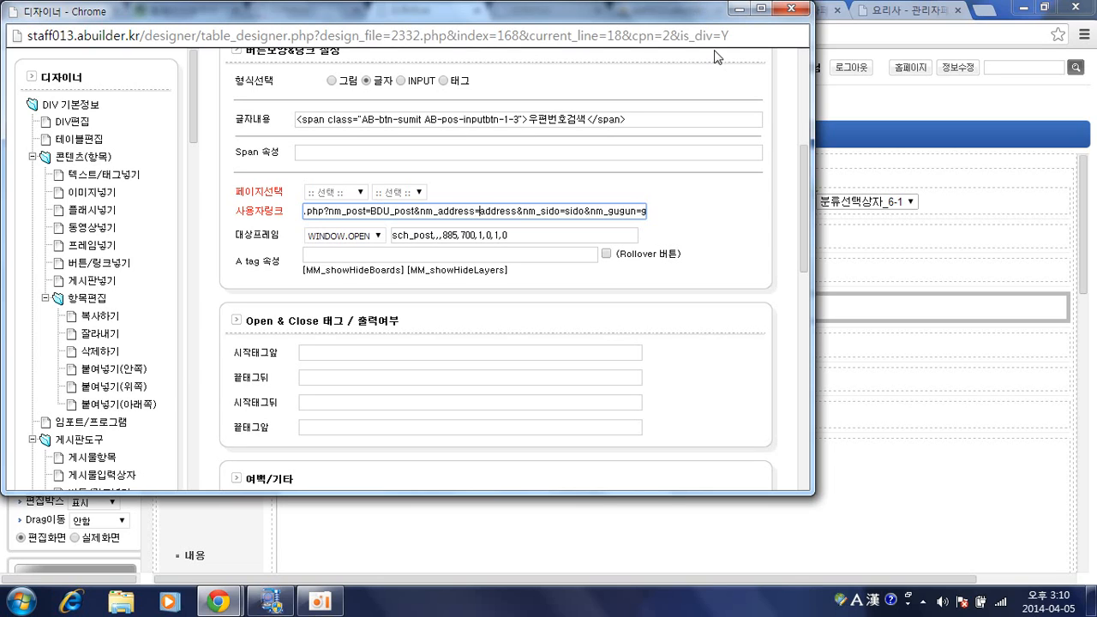
type("BDU_")
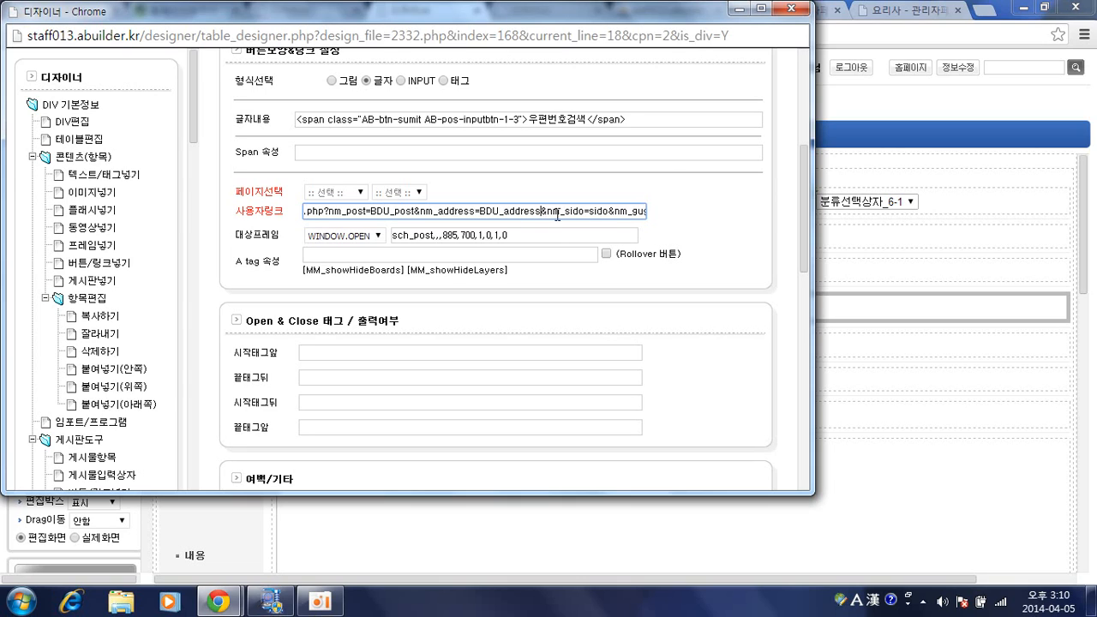
Step: Remove the nm_sido and nm_gugun parameters from the button's 사용자링크 and save the button settings
left_click_drag(543, 212, 752, 215)
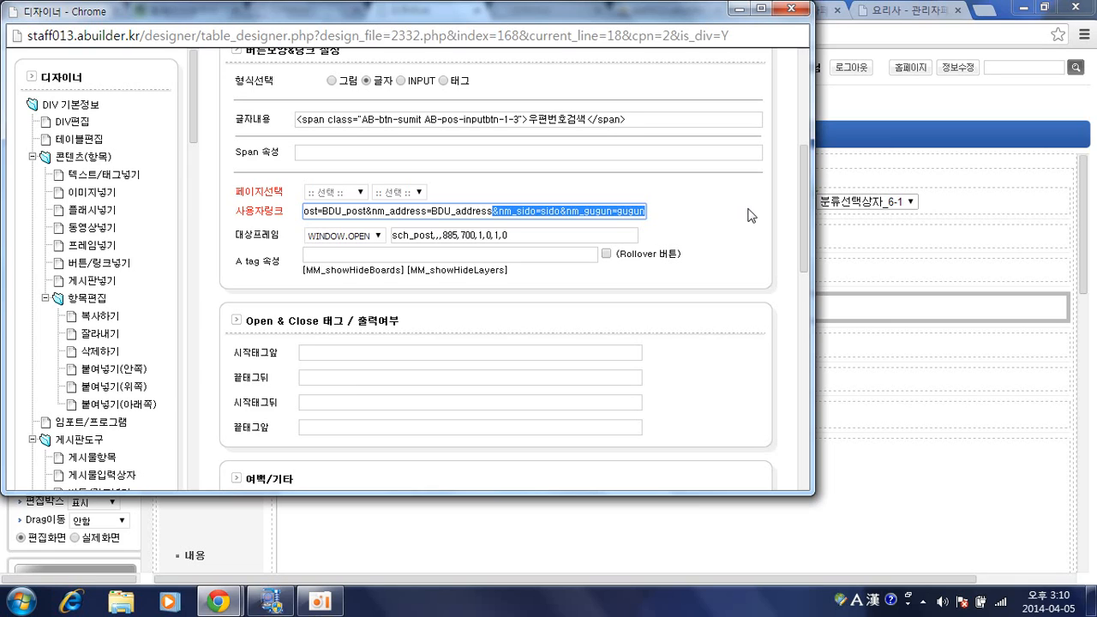
key("Delete")
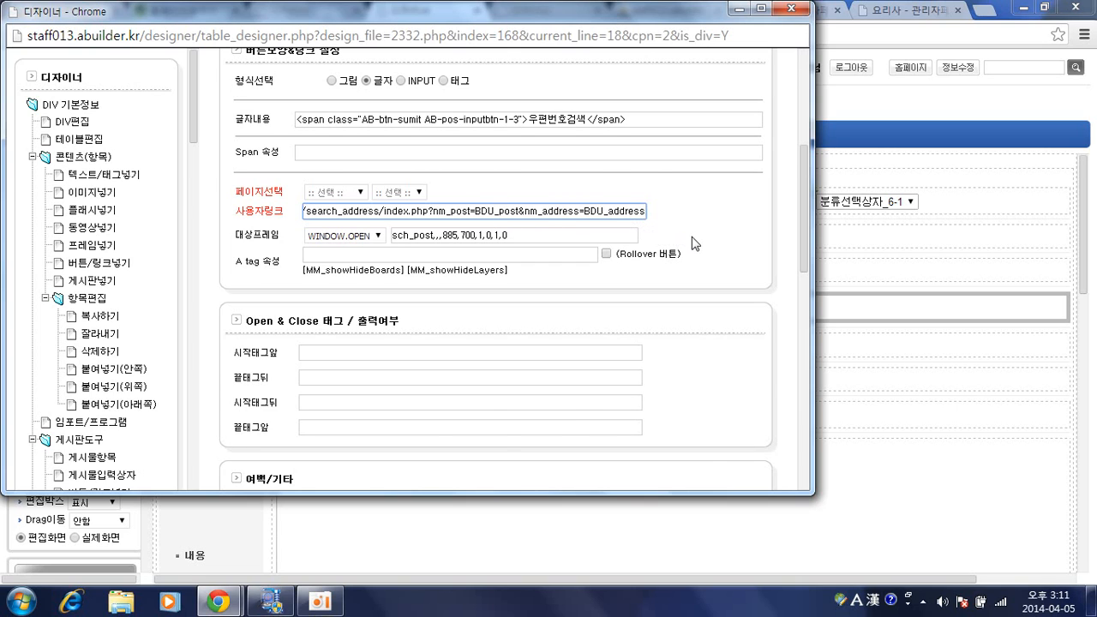
scroll(698, 245, "down", 2)
left_click(727, 385)
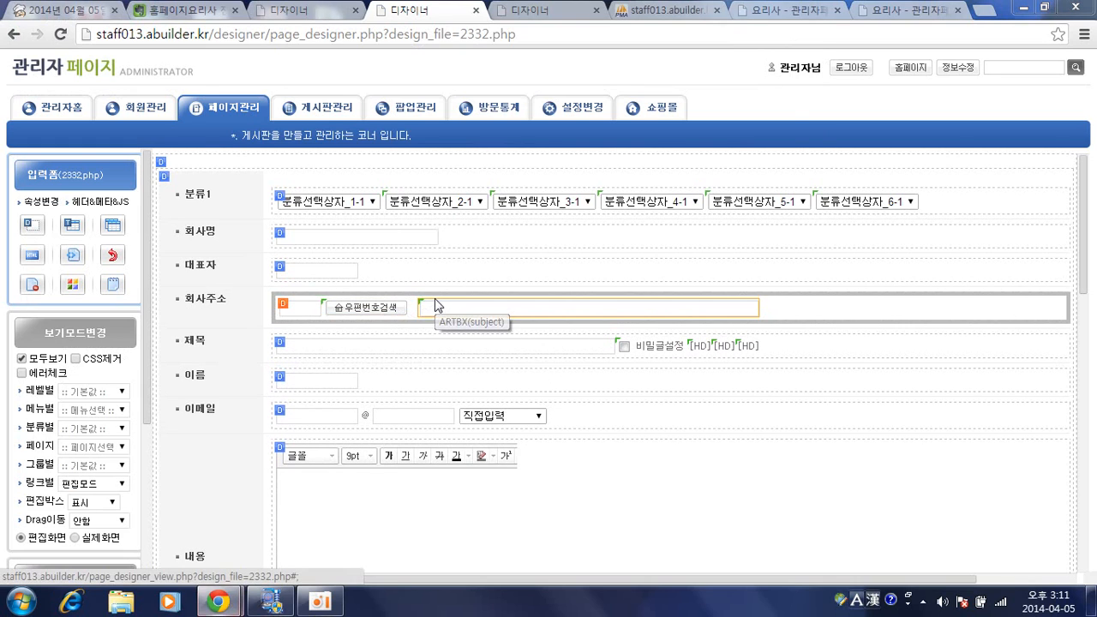
Step: Change the 회사주소 row's copied subject box to an 추가정의필드 named BDU_address and set its id attribute to BDU_address
left_click(434, 307)
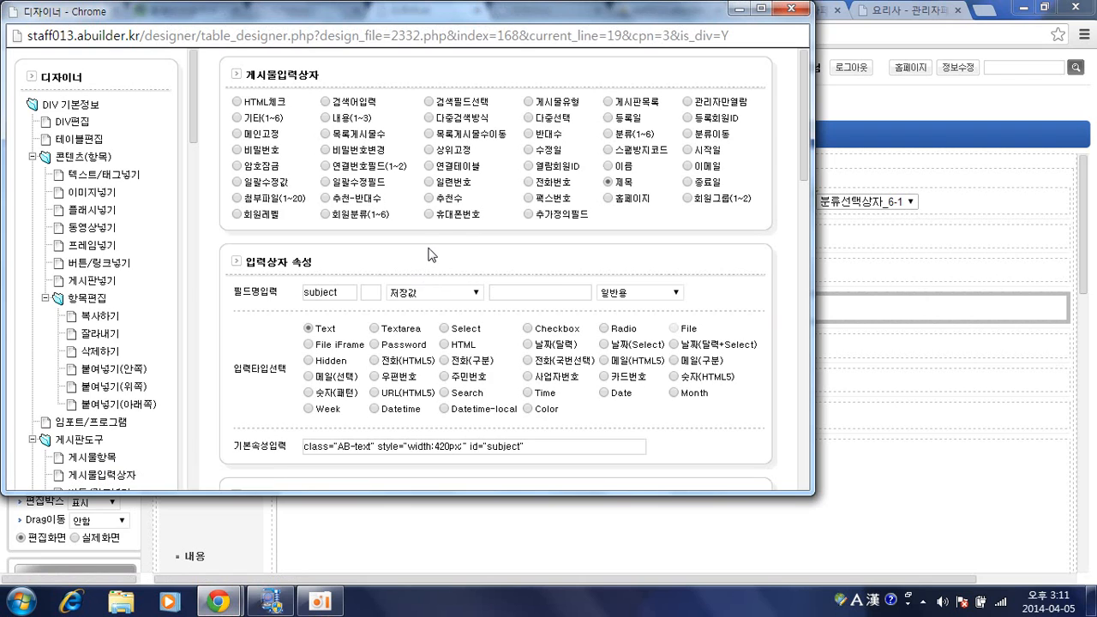
left_click(528, 214)
left_click(326, 292)
type("B")
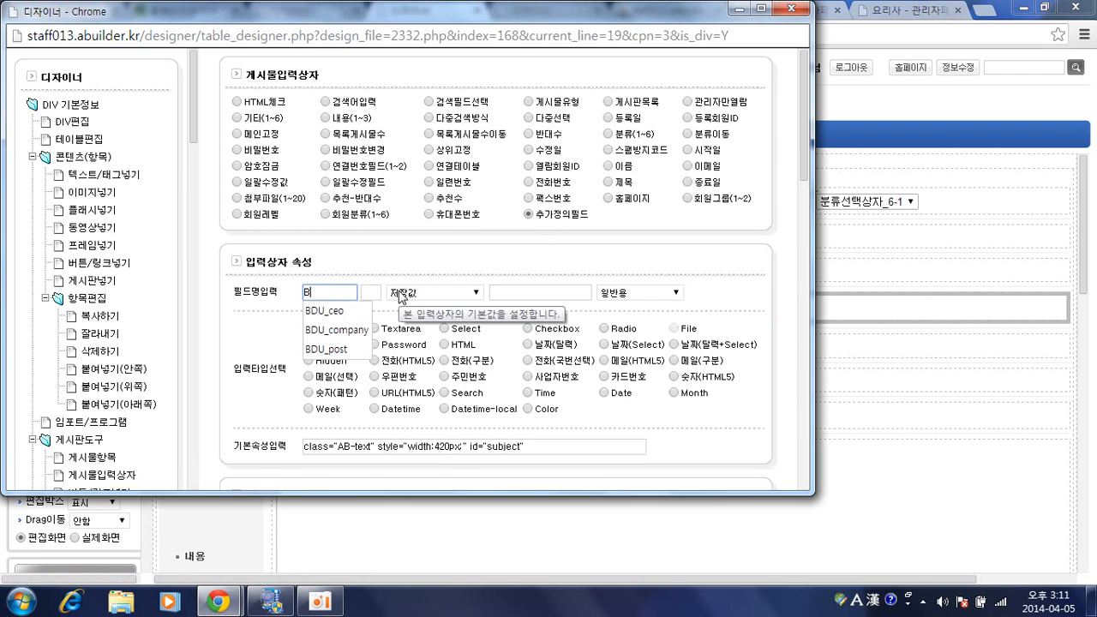
type("DU_address")
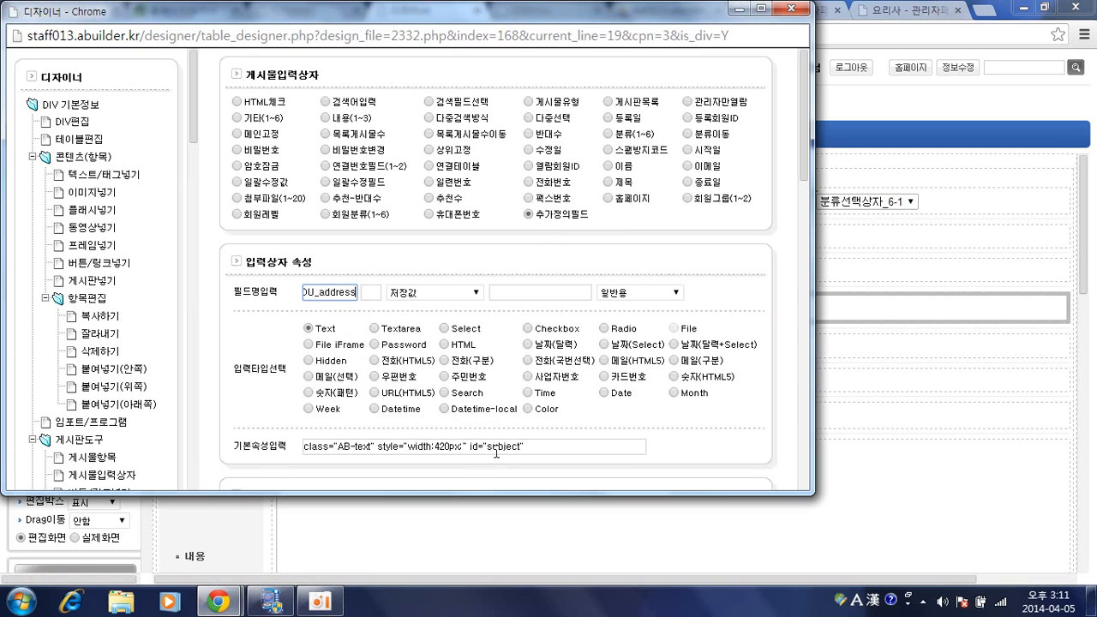
left_click_drag(491, 447, 655, 442)
type("b")
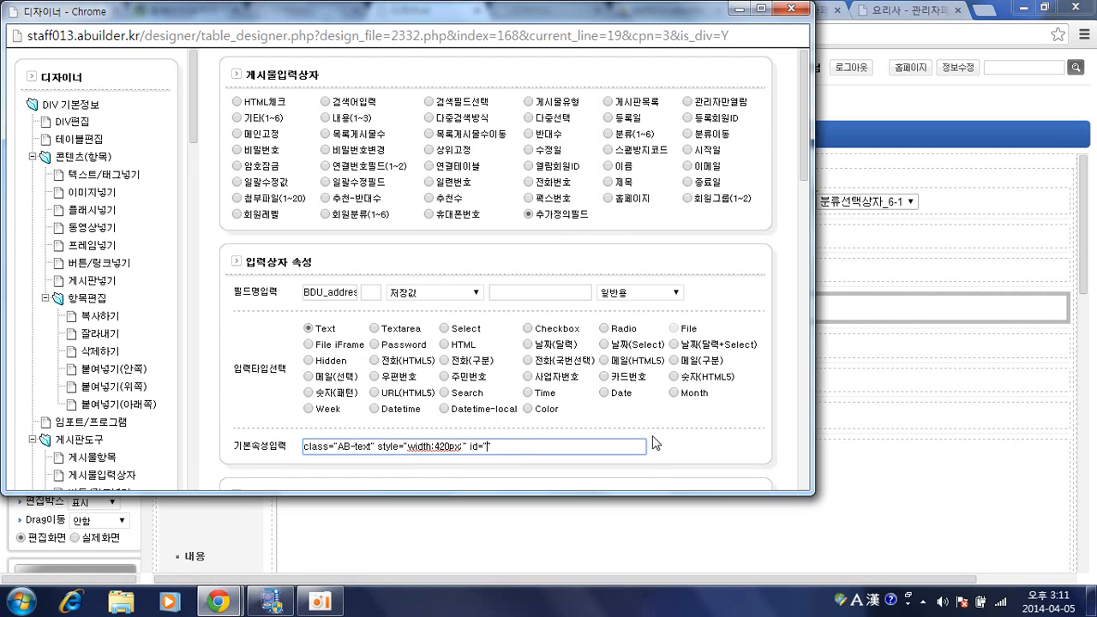
type("DU_address")
Step: Put a <br /> in 시작태그앞 for the BDU_address box and save its settings
scroll(651, 442, "down", 3)
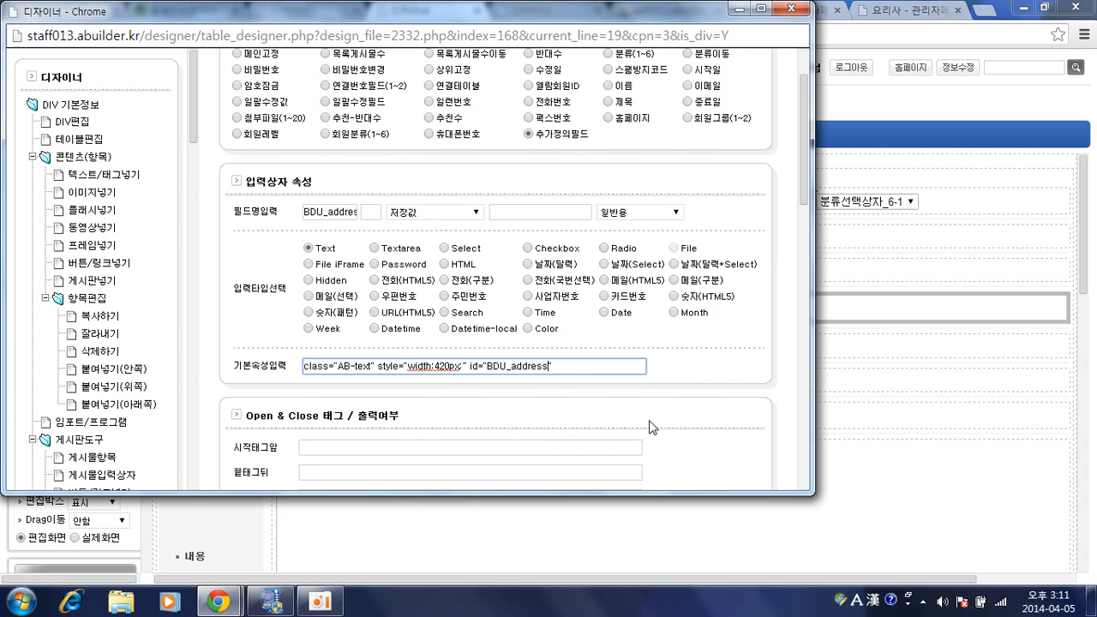
scroll(649, 421, "down", 2)
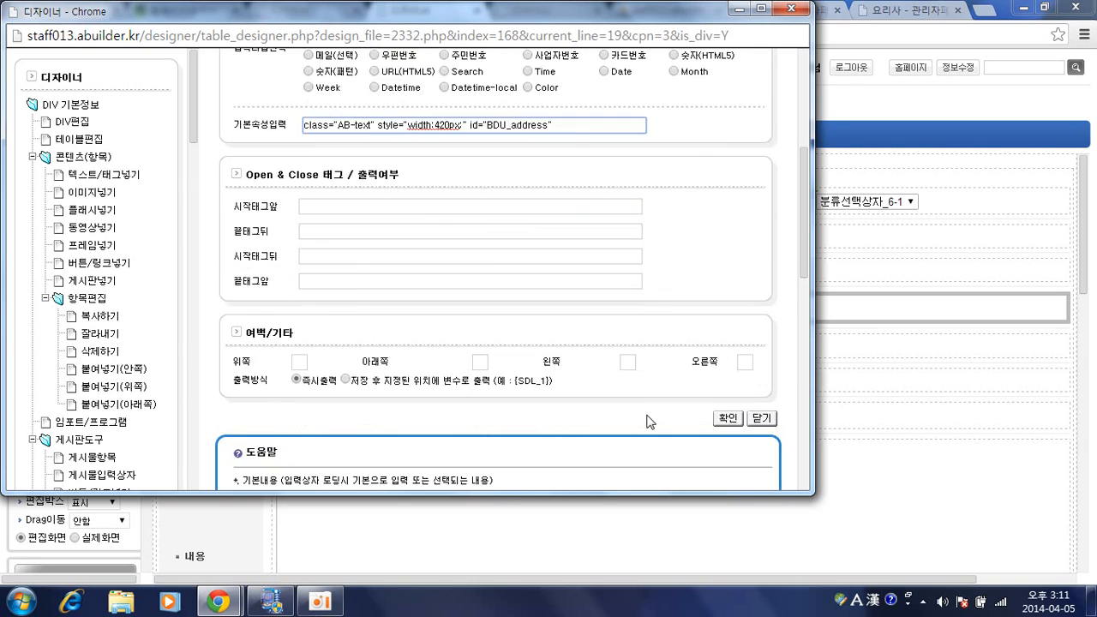
left_click(365, 129)
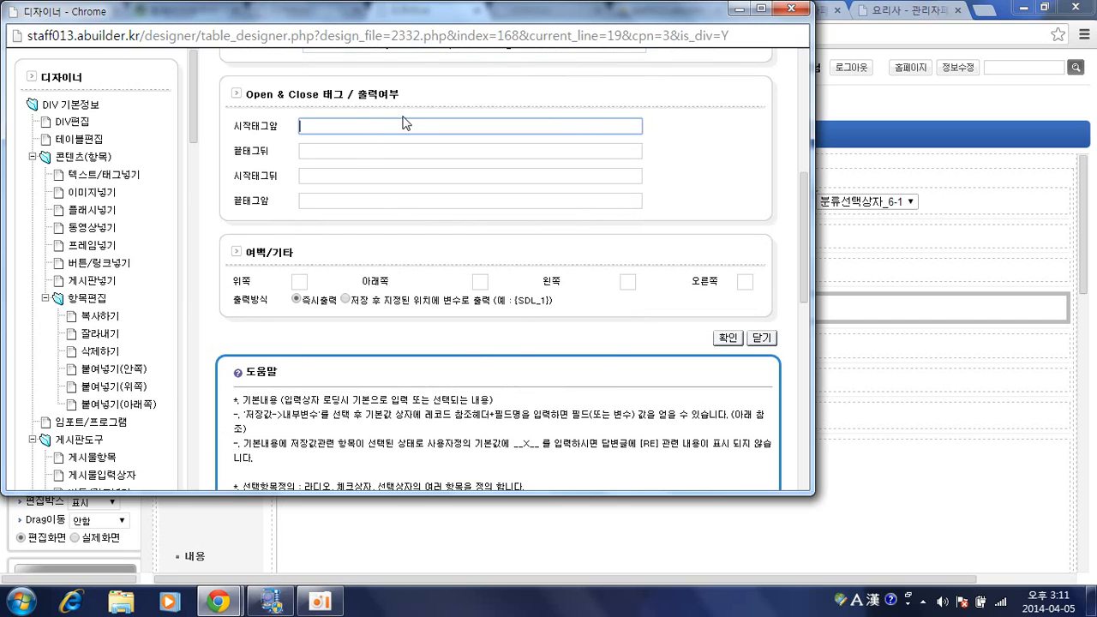
type("<br />")
left_click(727, 338)
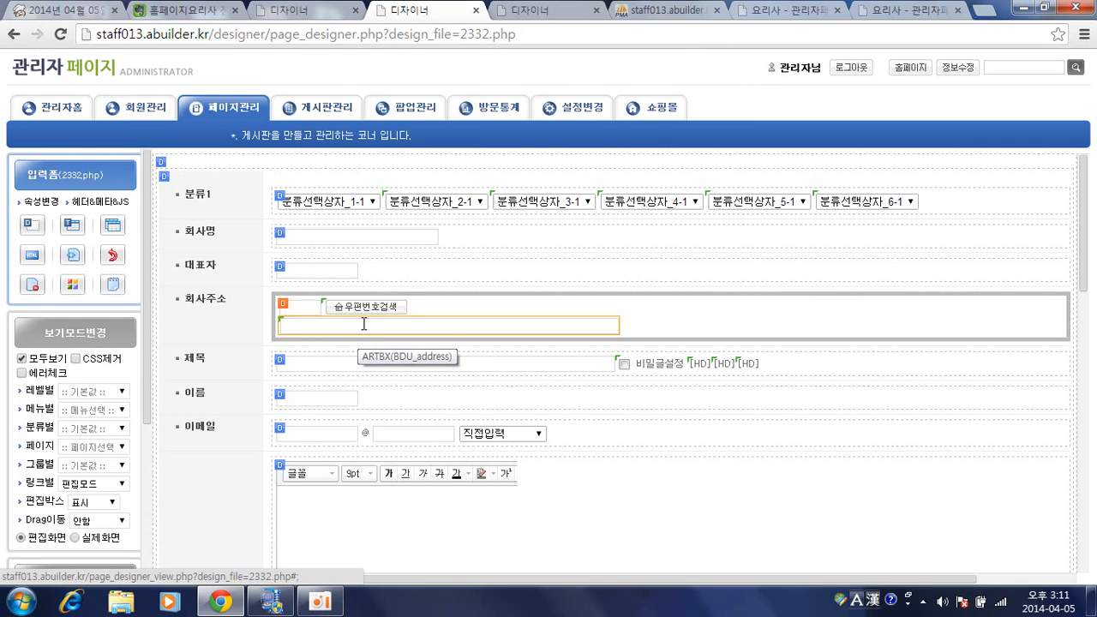
Step: In recruit_basic_wf.php, review the 모집요강 rows and examine the 급여조건 box's field name, input type and option definitions
left_click(324, 13)
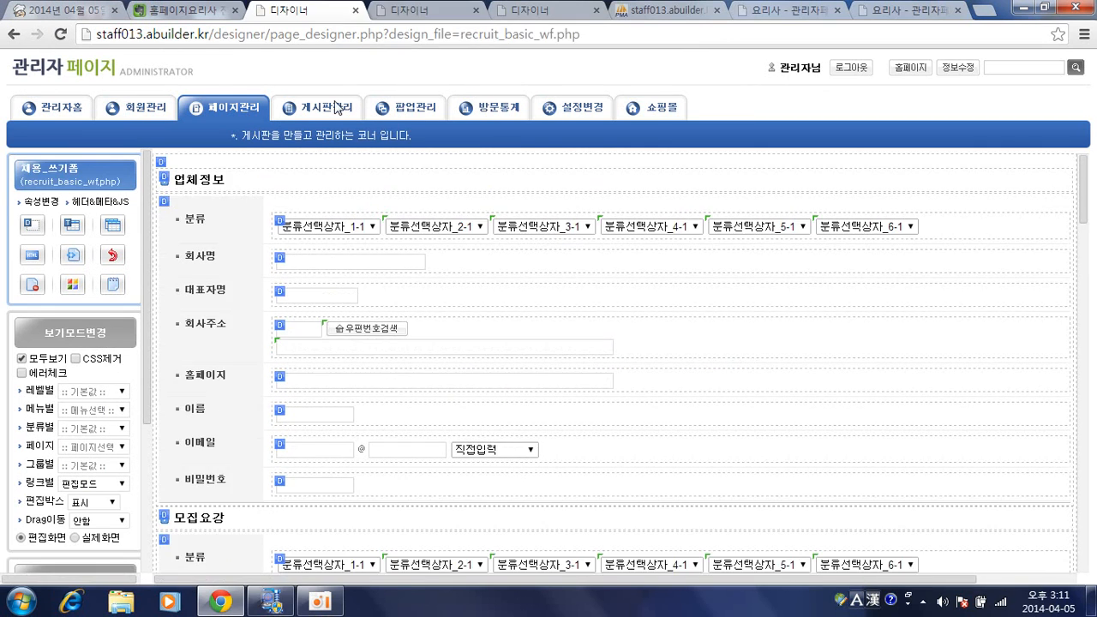
scroll(328, 234, "down", 1)
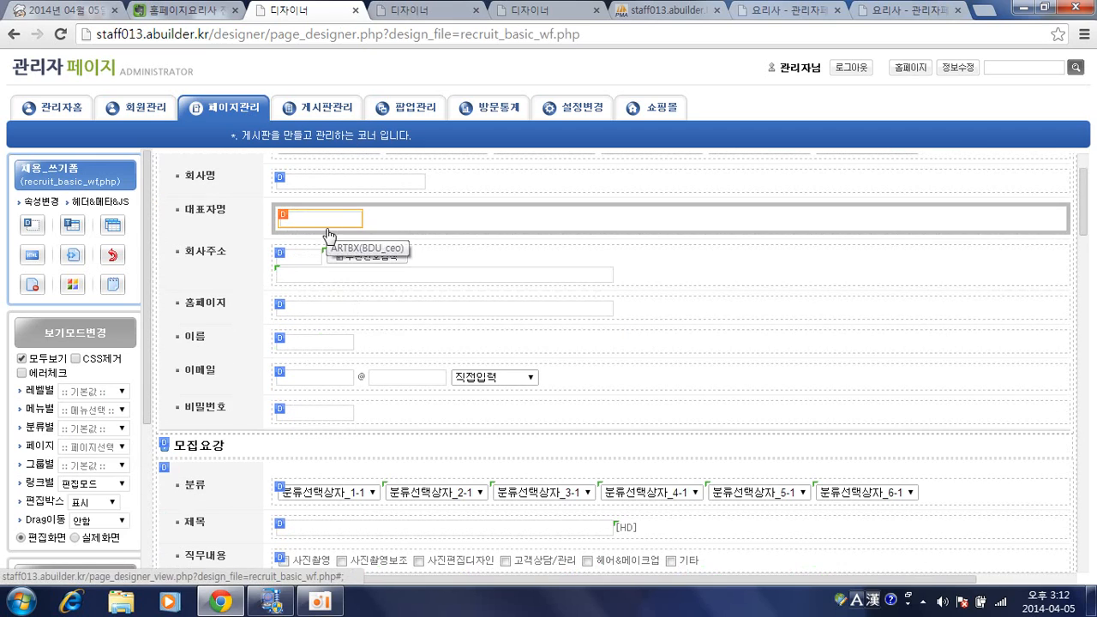
scroll(316, 377, "down", 2)
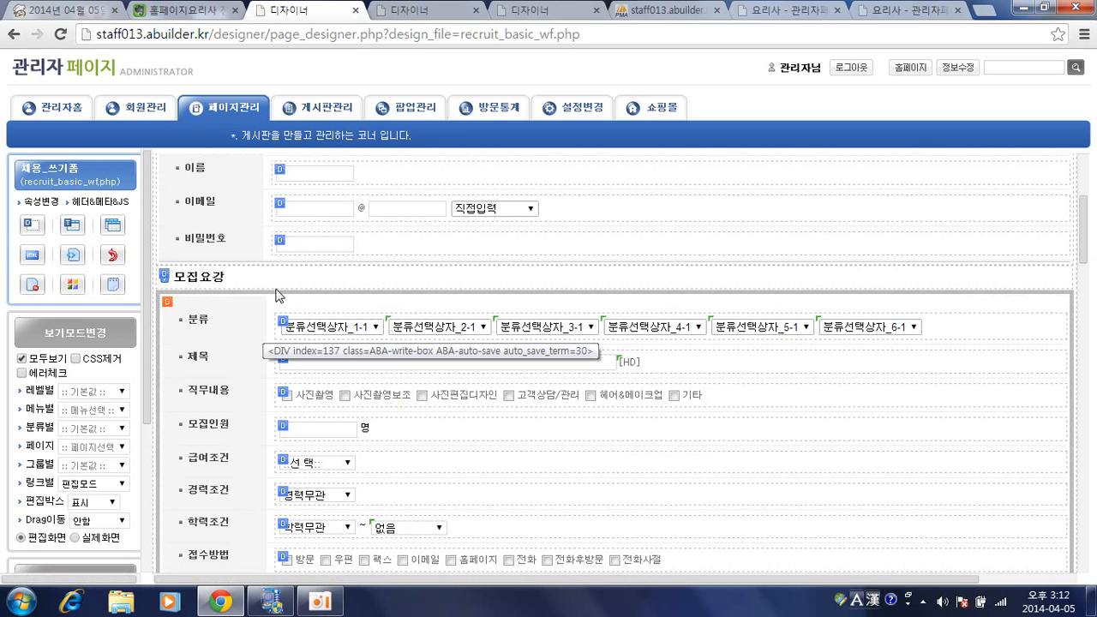
scroll(272, 289, "down", 1)
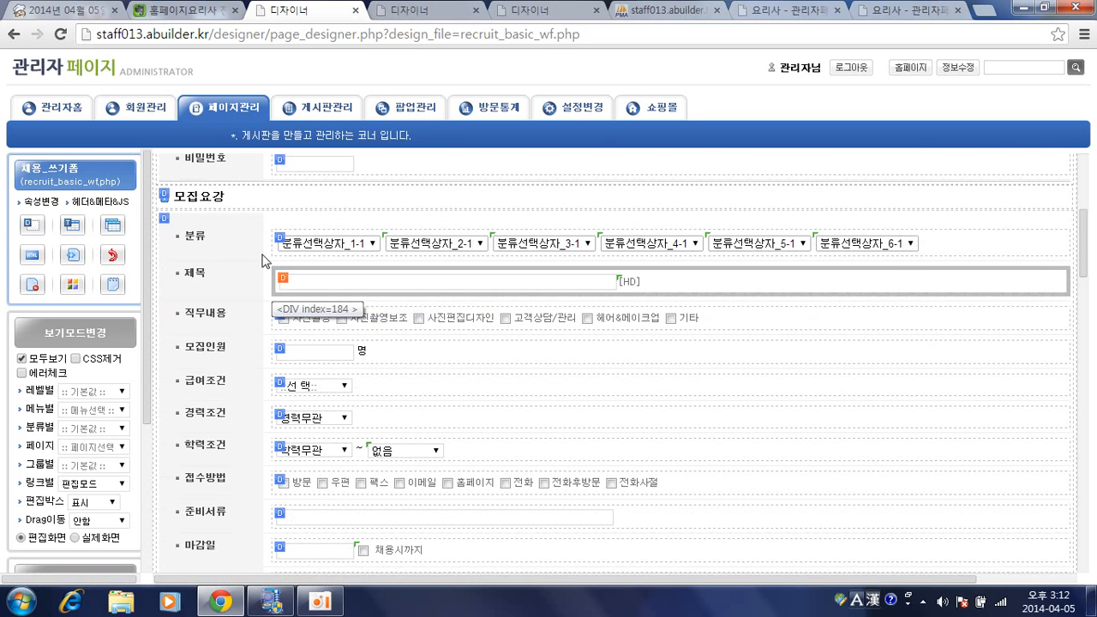
scroll(237, 306, "down", 2)
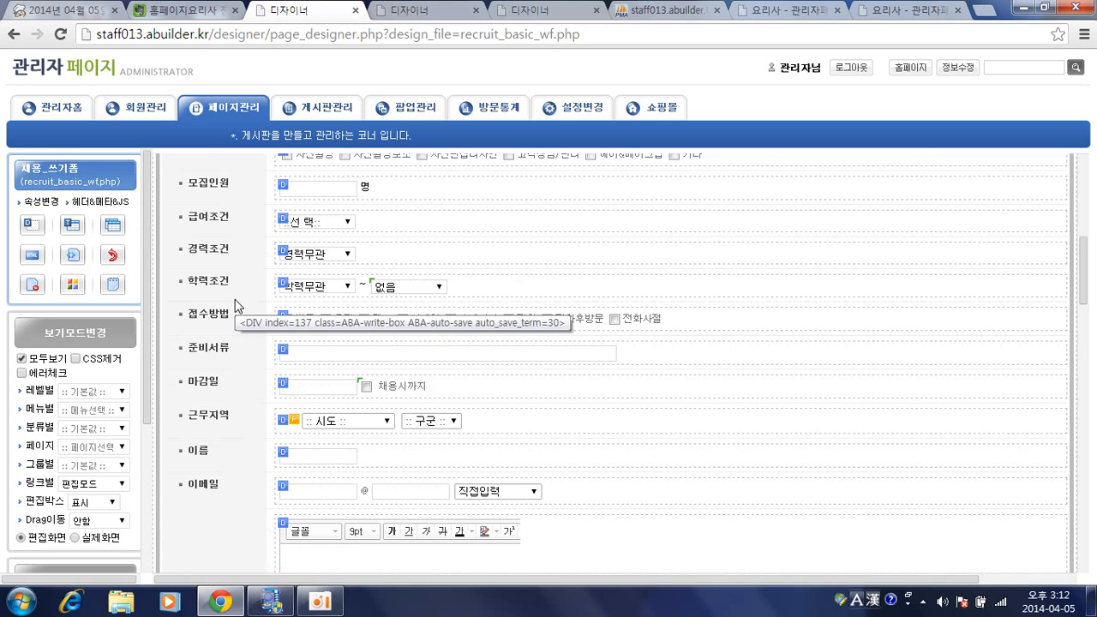
left_click(331, 222)
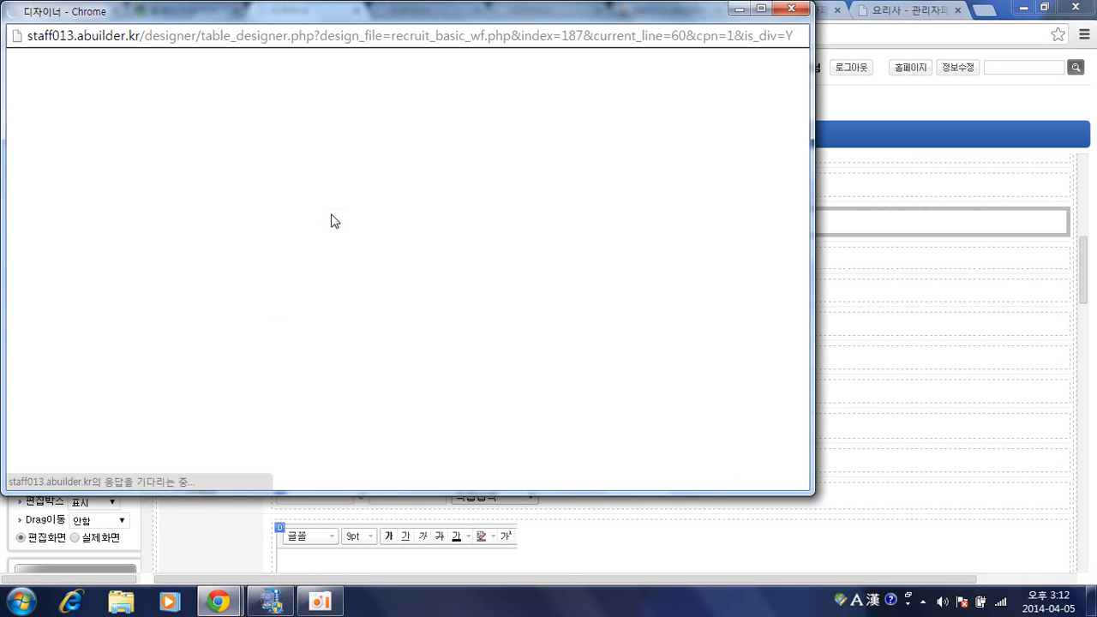
scroll(370, 218, "down", 2)
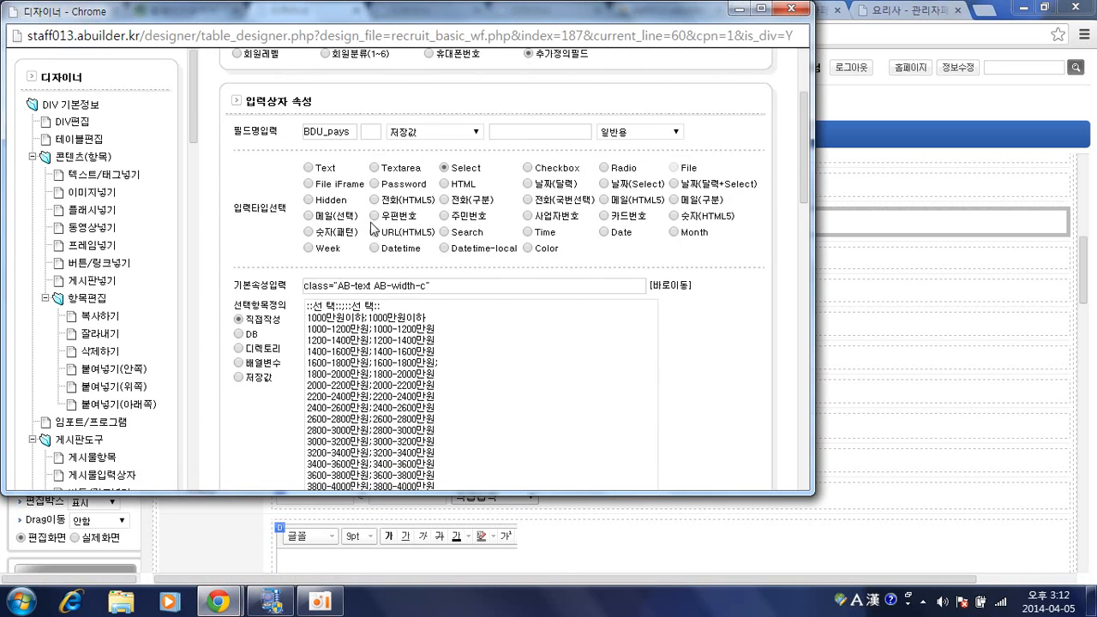
scroll(370, 218, "down", 1)
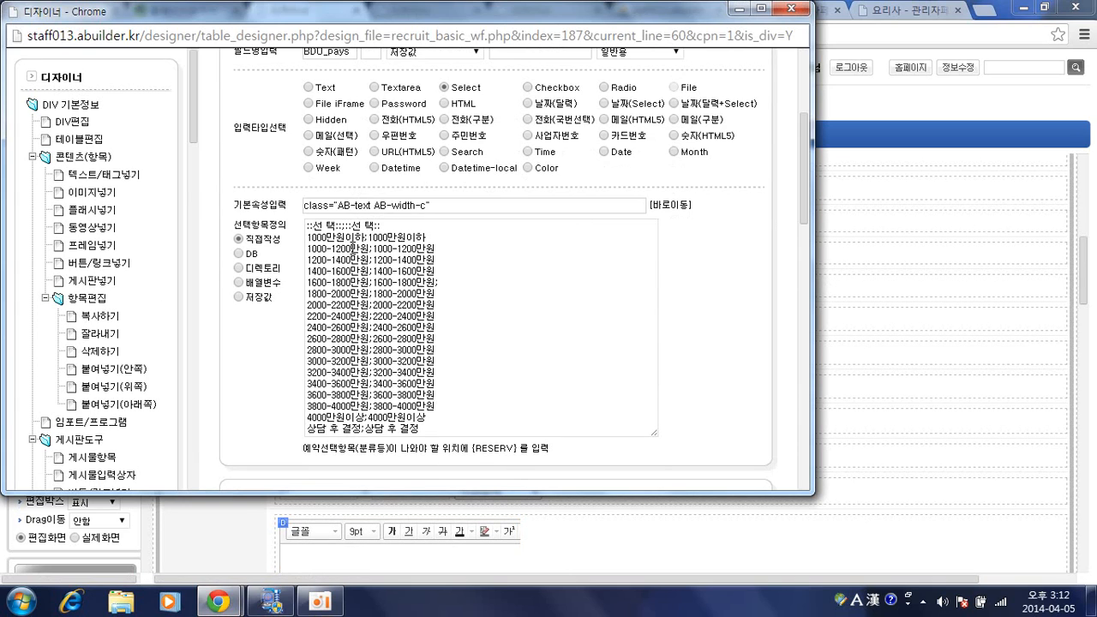
left_click_drag(364, 237, 307, 237)
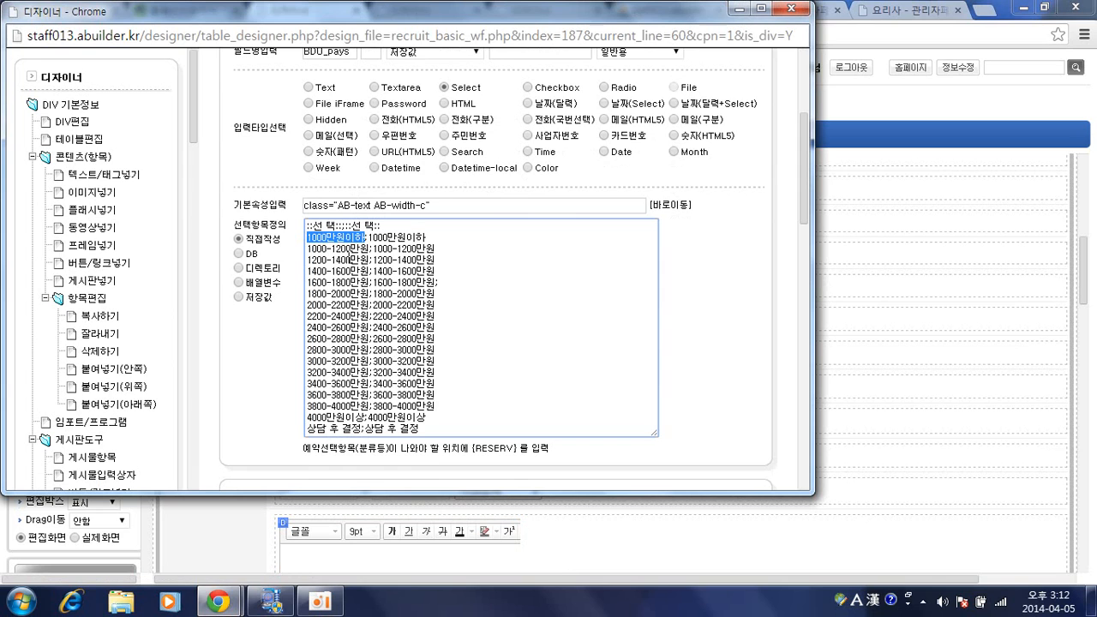
scroll(525, 265, "up", 2)
scroll(525, 266, "up", 2)
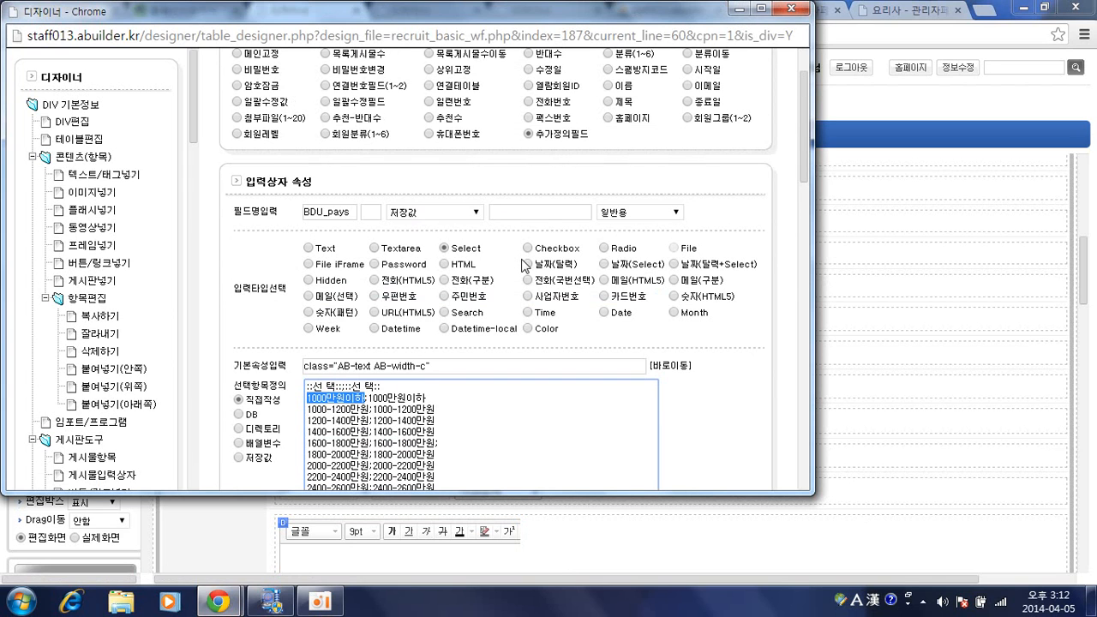
left_click(788, 10)
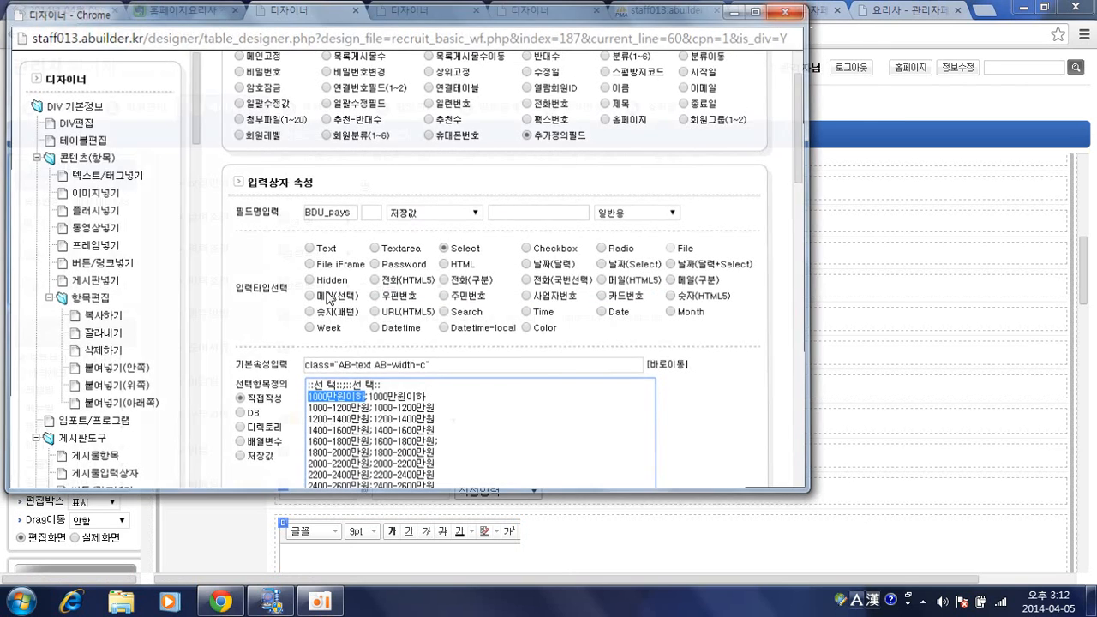
Step: Examine the field name, input type and option definitions of the 직무내용 checkboxes
scroll(299, 310, "up", 4)
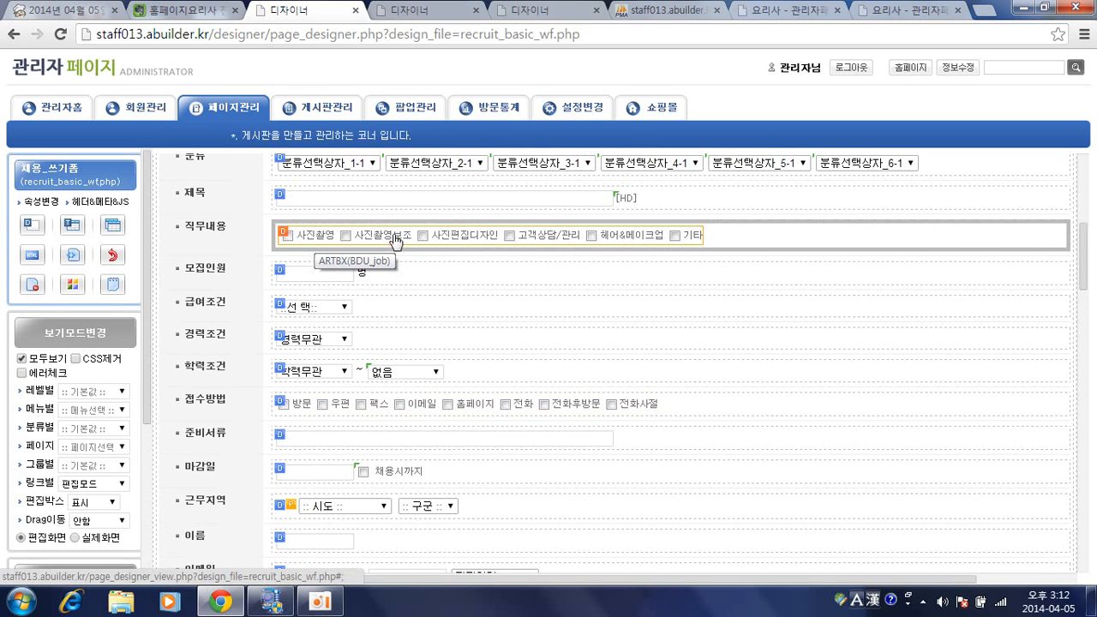
double_click(397, 240)
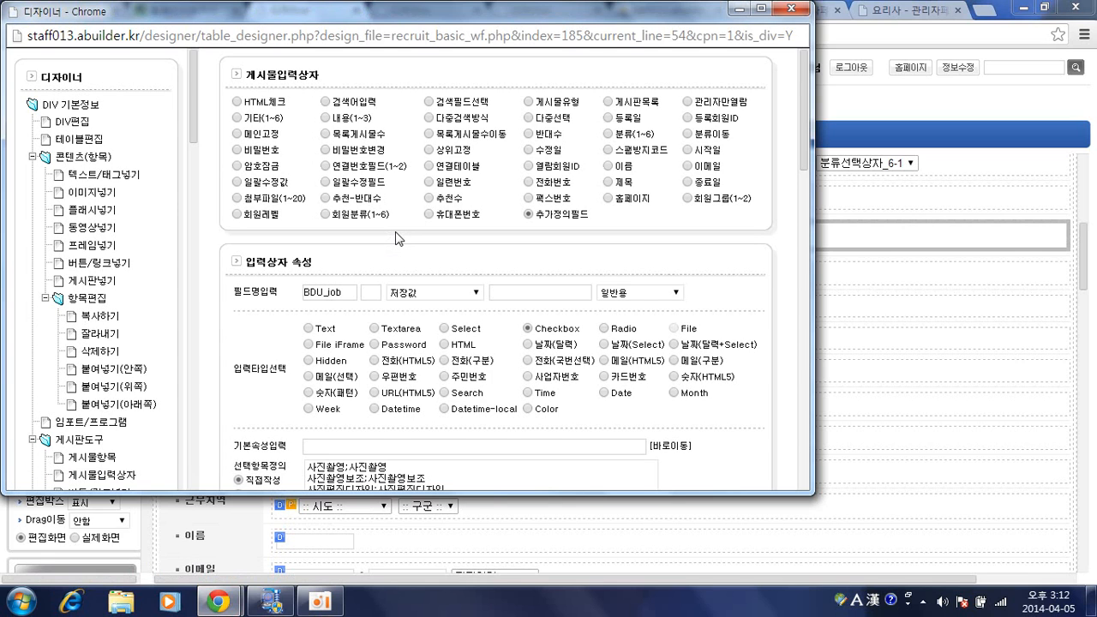
scroll(408, 247, "down", 1)
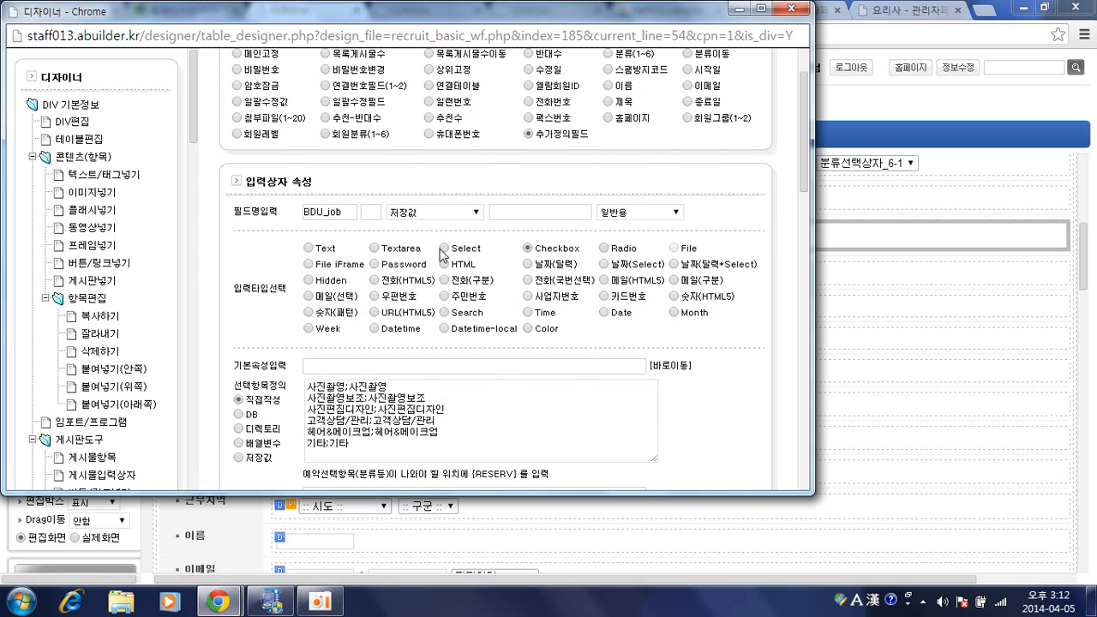
left_click(903, 298)
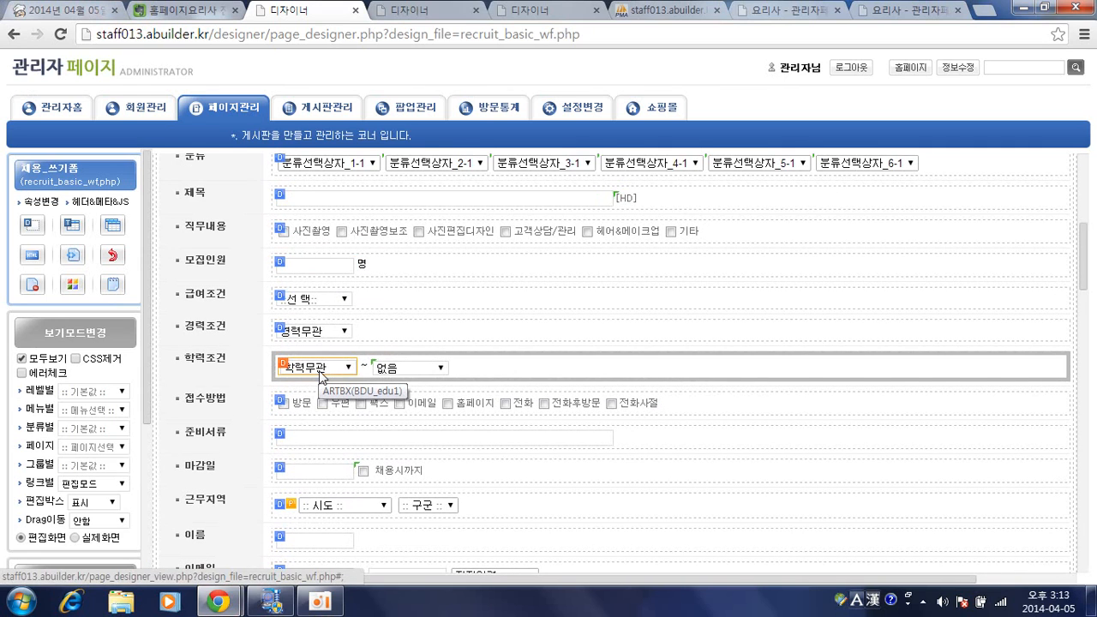
Step: Examine the option definitions and the opening and closing tags of both 학력조건 select boxes in recruit_basic_wf.php
scroll(320, 374, "down", 1)
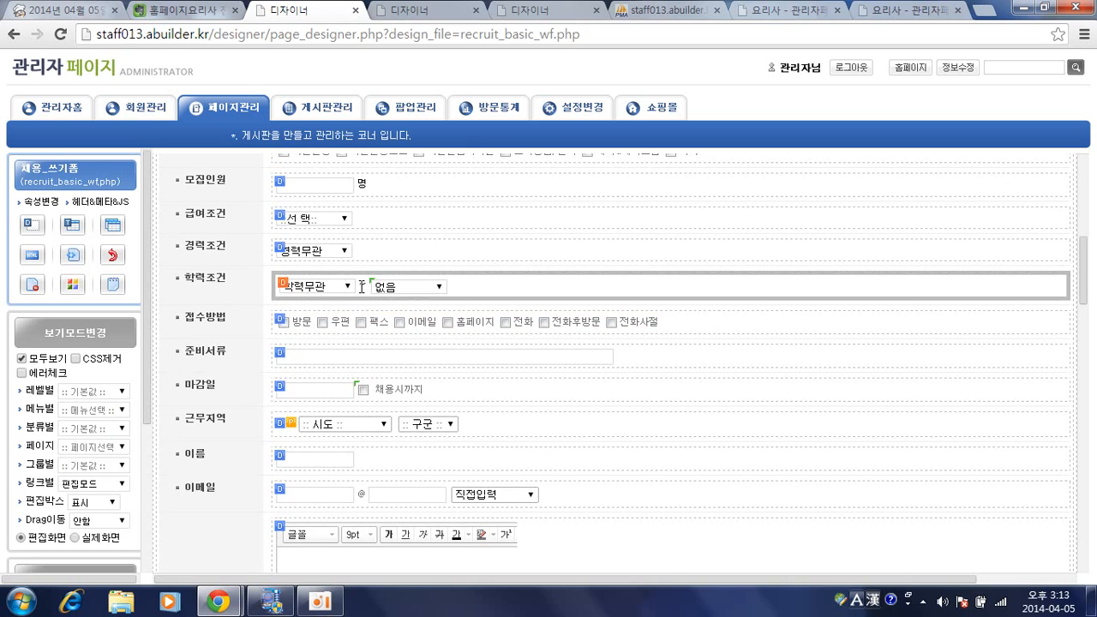
left_click(368, 283)
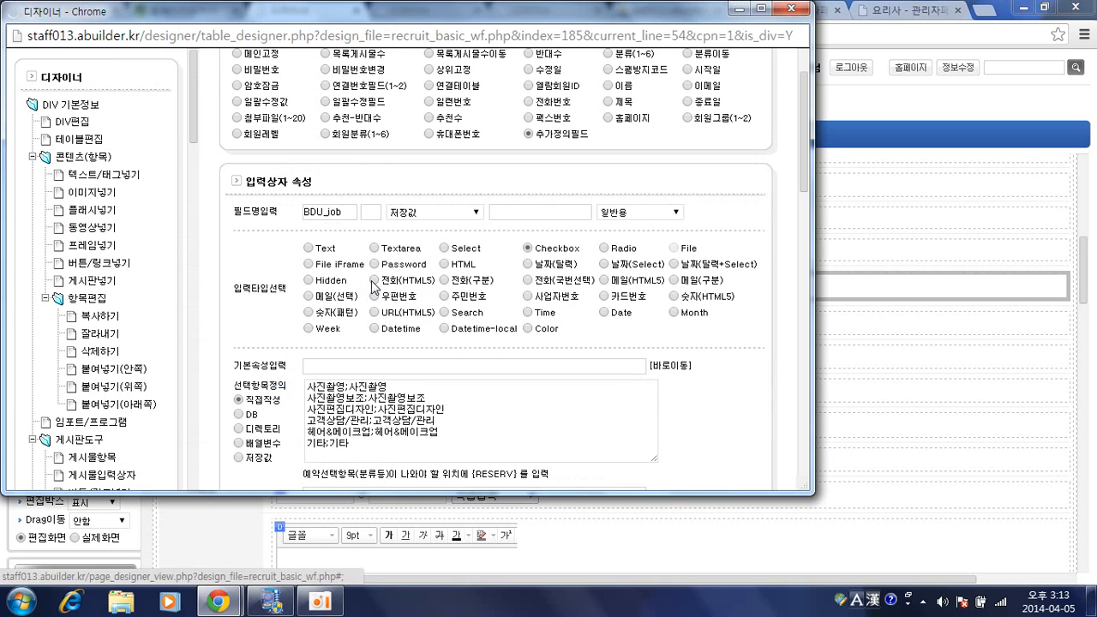
scroll(409, 248, "down", 4)
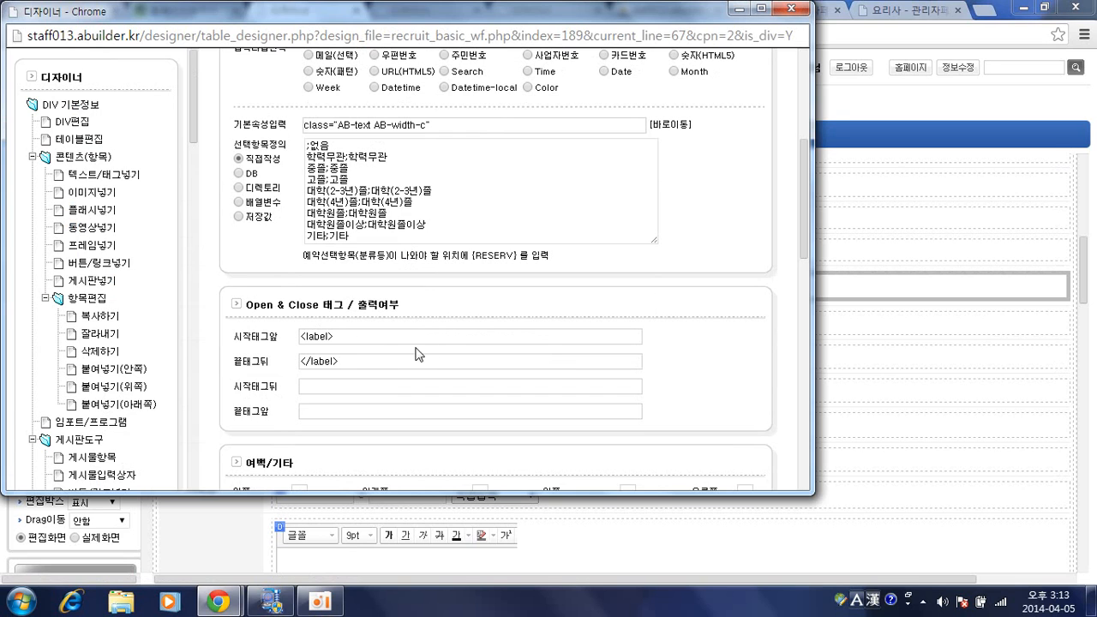
left_click(874, 333)
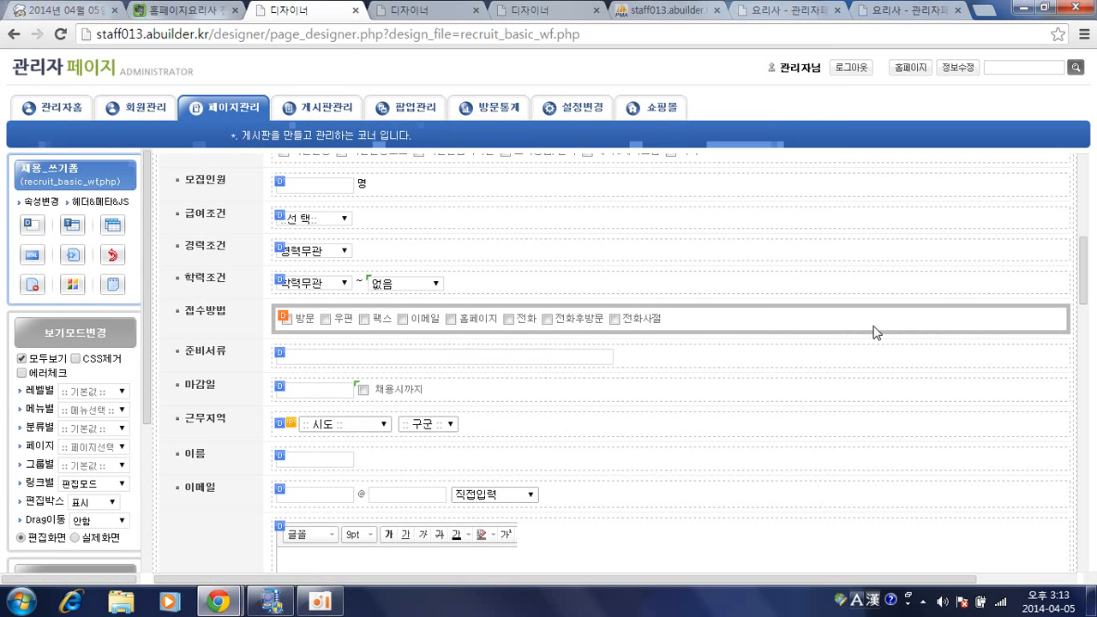
left_click(321, 285)
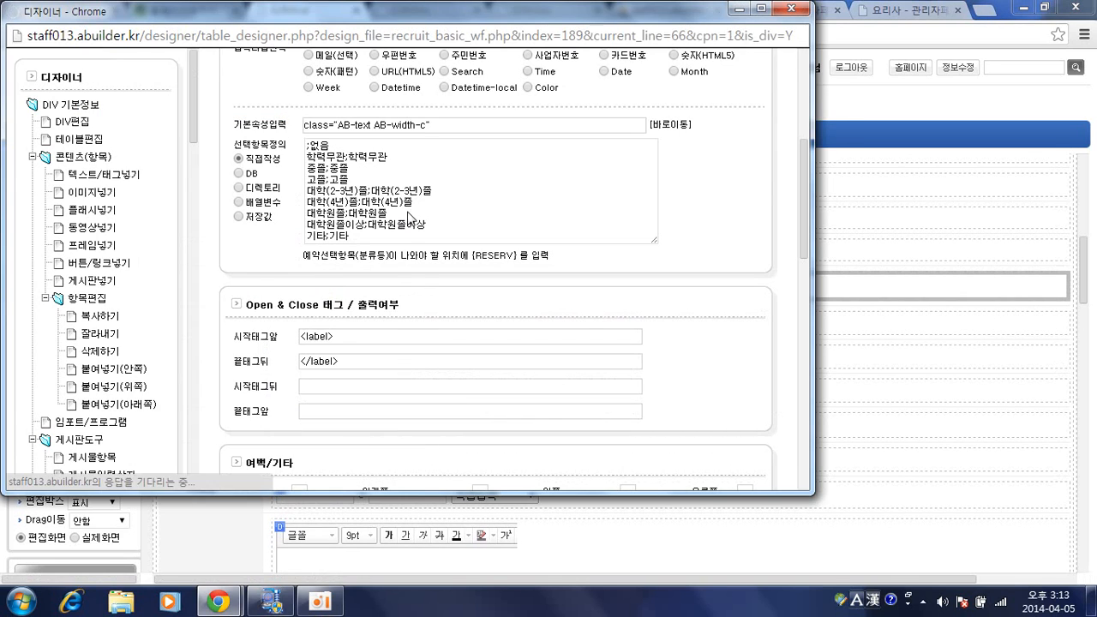
scroll(433, 263, "down", 4)
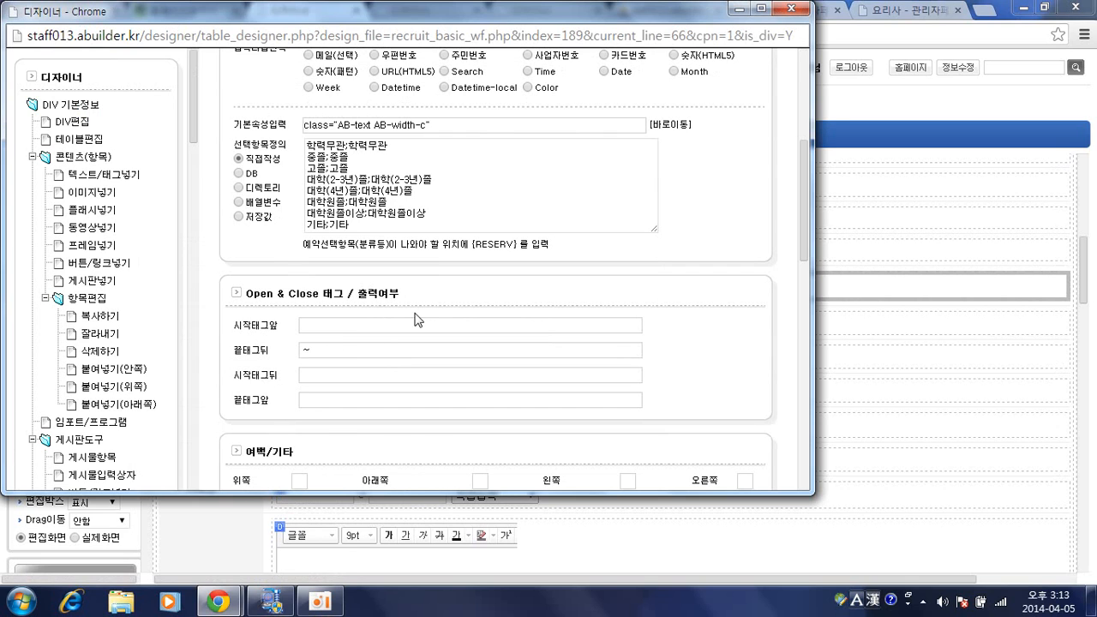
left_click(857, 356)
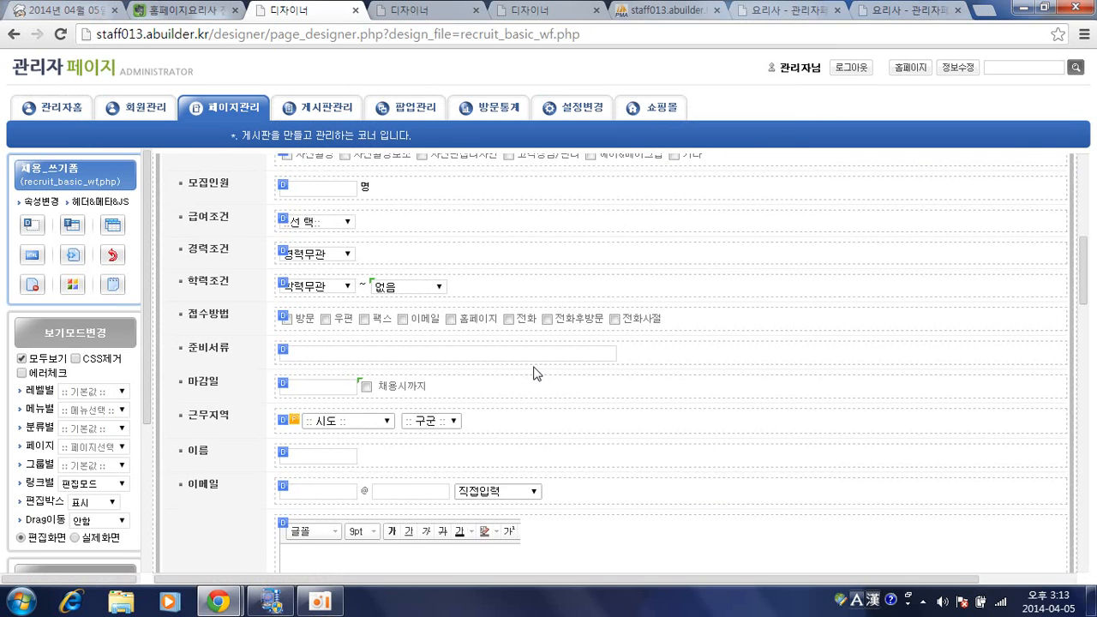
scroll(540, 373, "down", 1)
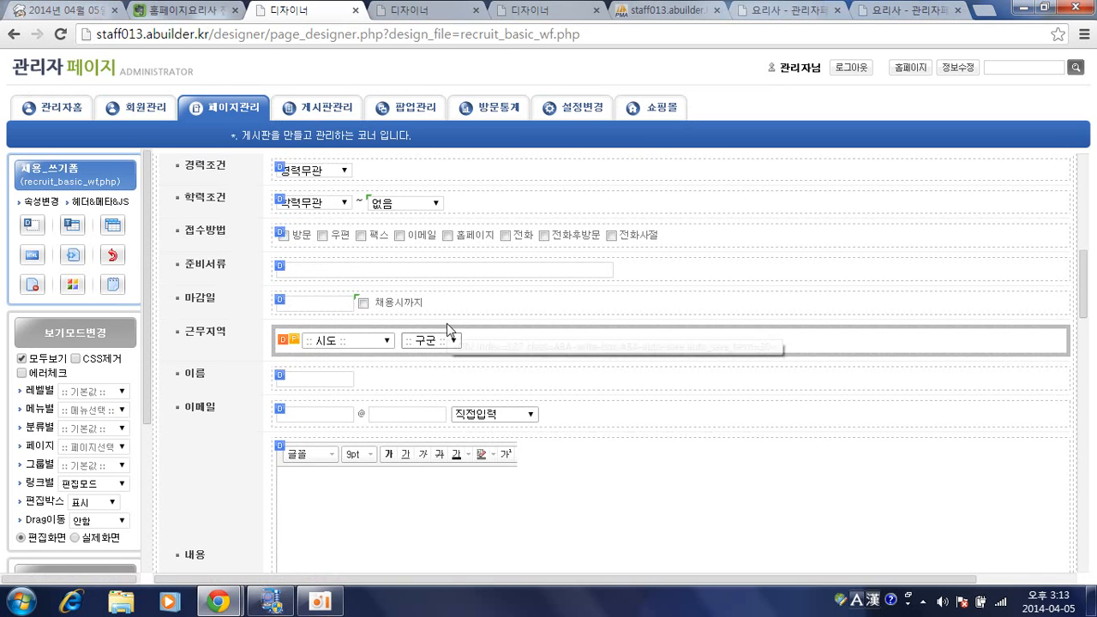
Step: On the live homepage, go to the 채용정보 board and open the post 어린이집 보육교사 모집 합니다. for editing
left_click(530, 10)
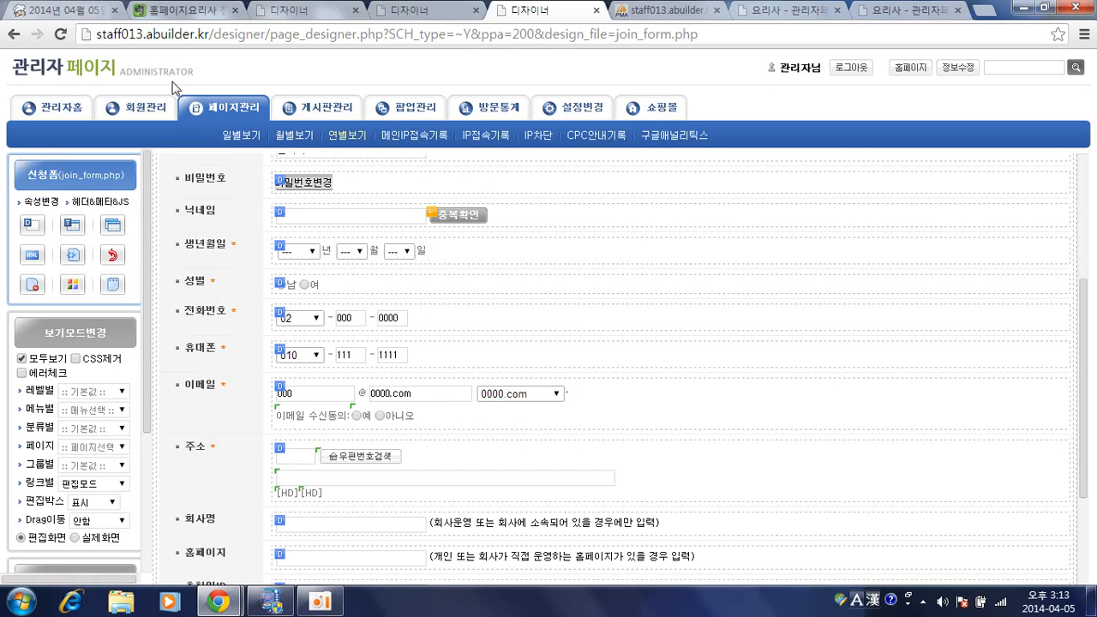
left_click(168, 68)
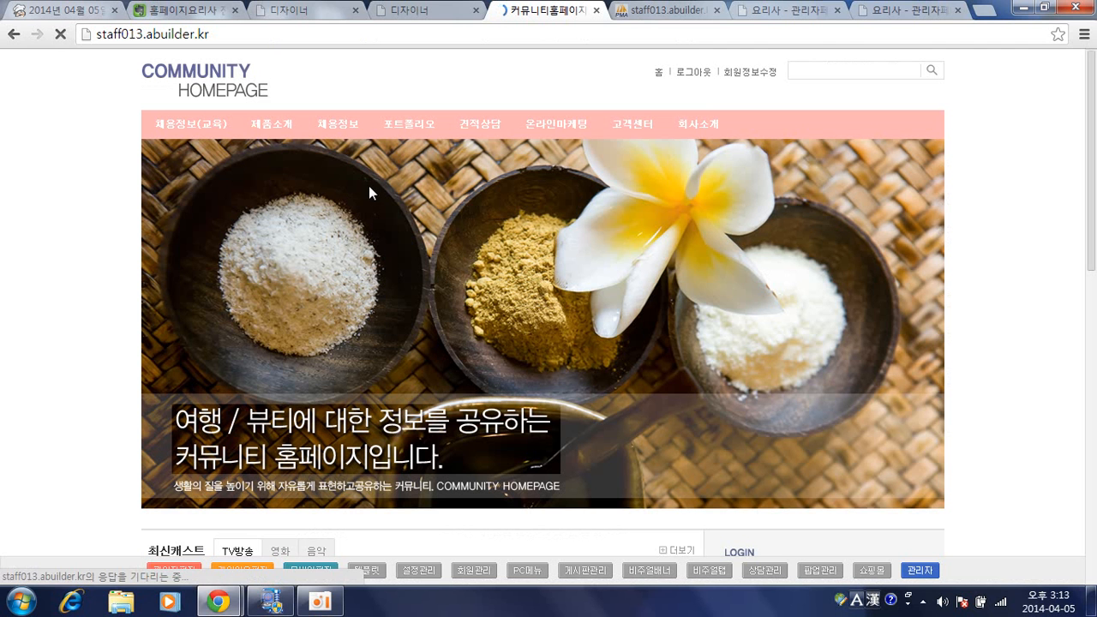
left_click(338, 125)
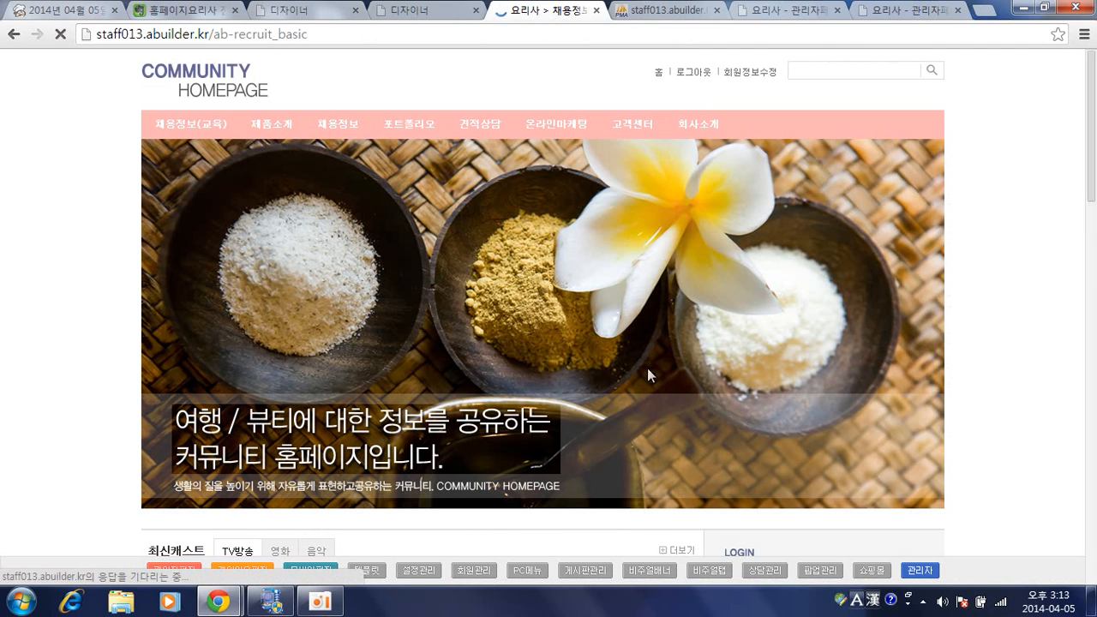
scroll(972, 405, "down", 3)
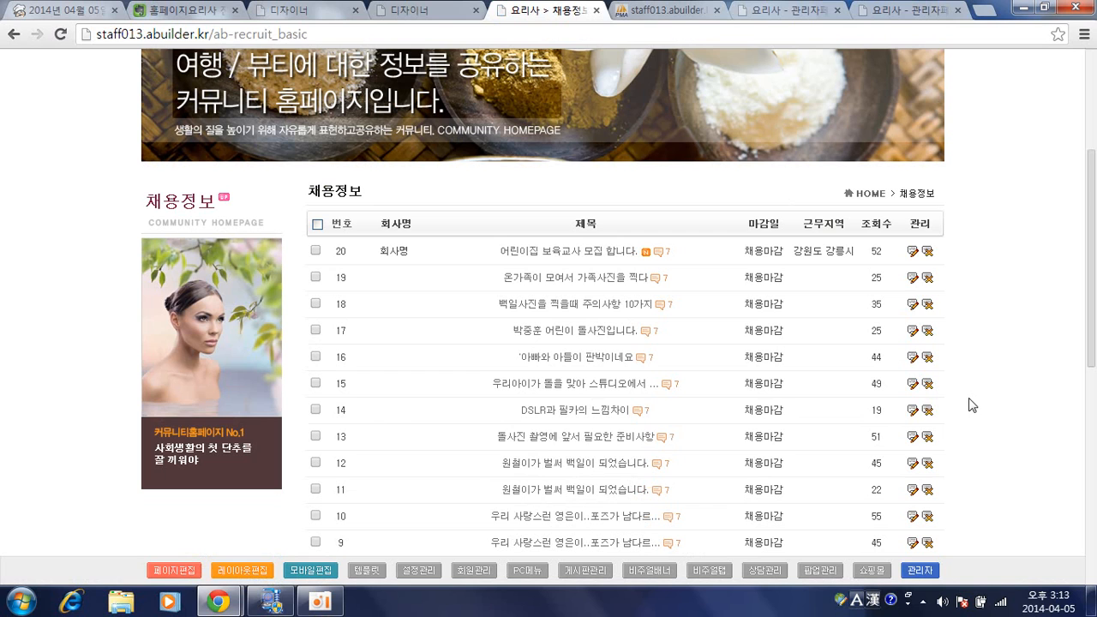
left_click(912, 251)
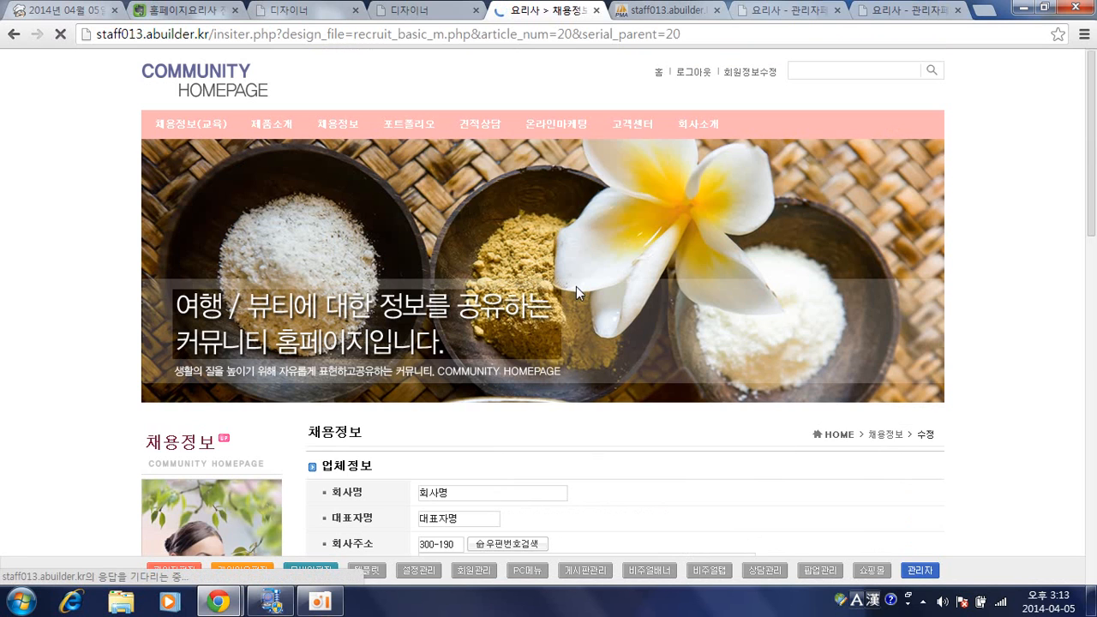
Step: Look through the recruitment post's edit form, from the company information down to the administrator options and back to the recruitment details
left_click(645, 183)
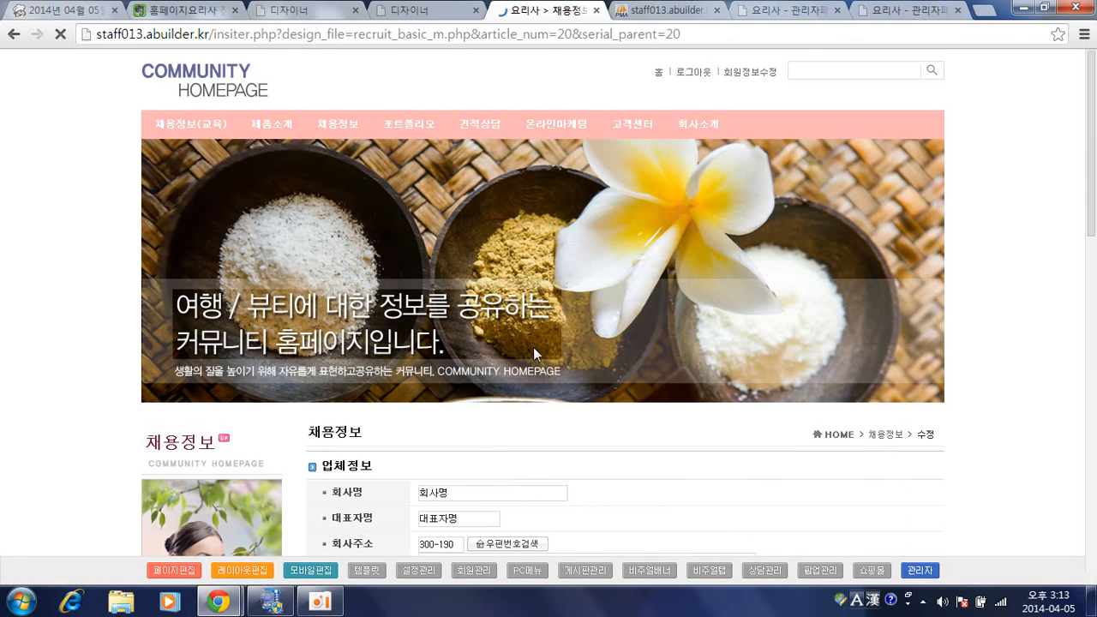
scroll(533, 347, "down", 4)
scroll(540, 345, "down", 5)
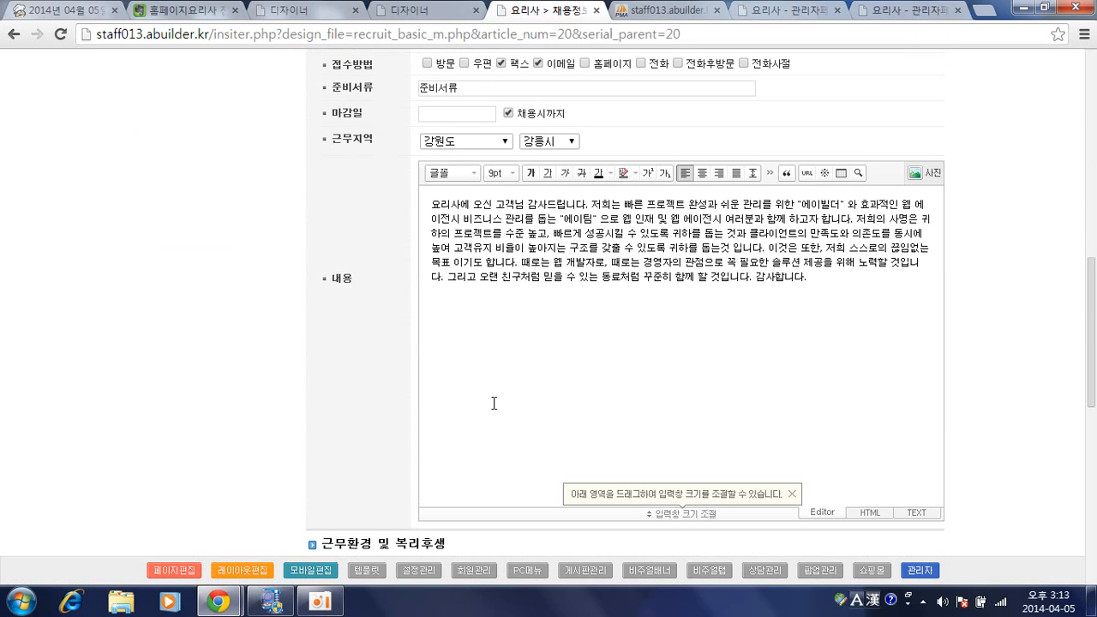
scroll(493, 358, "down", 5)
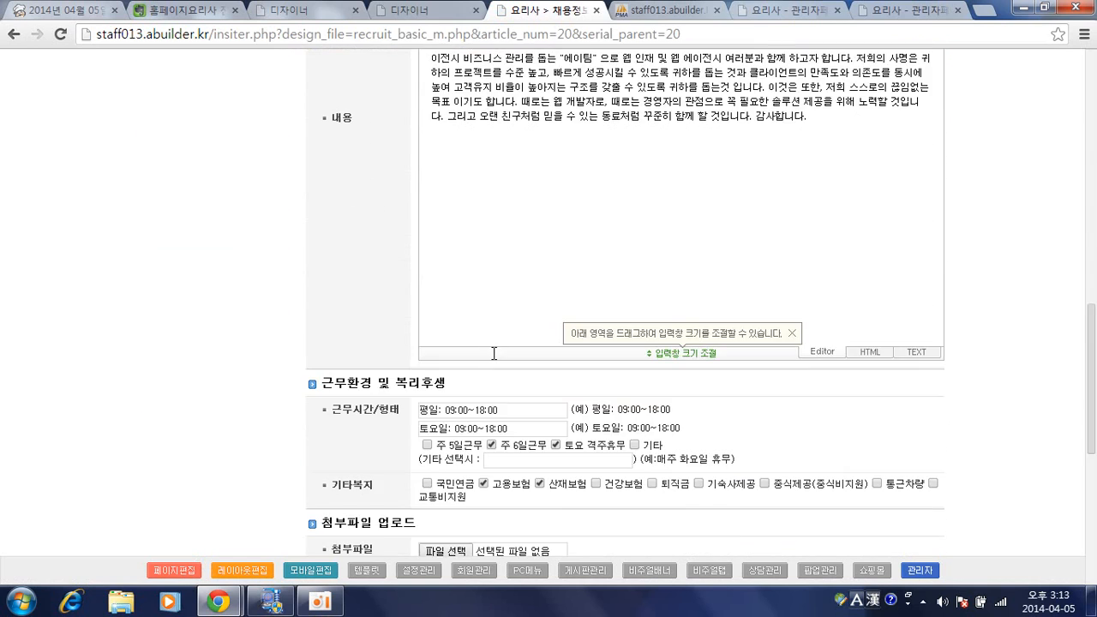
scroll(493, 360, "down", 2)
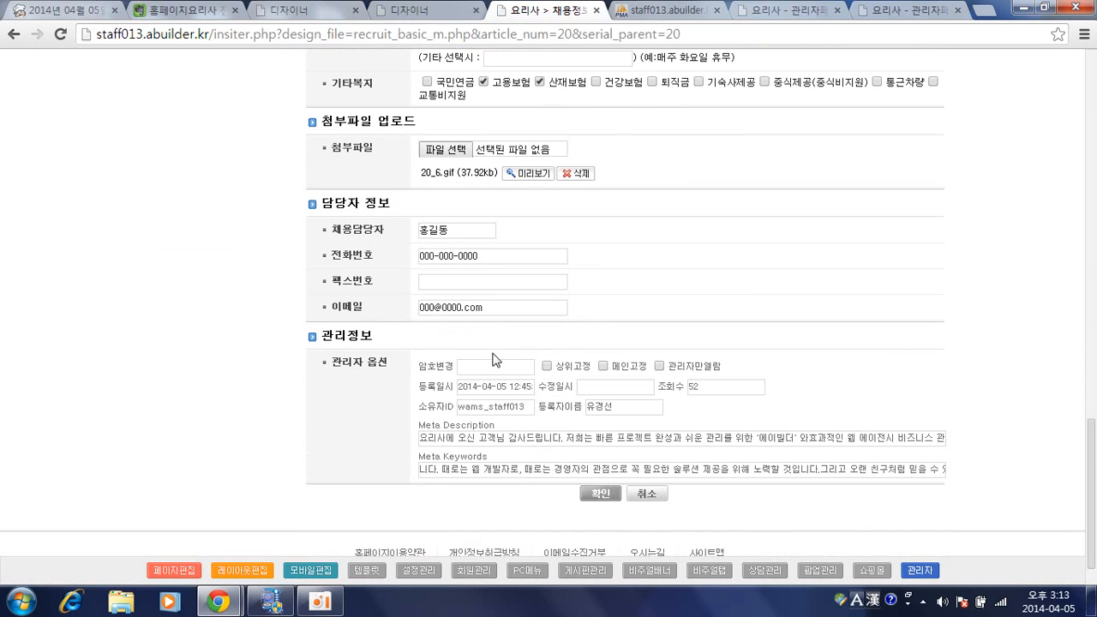
scroll(493, 360, "up", 1)
scroll(493, 360, "up", 2)
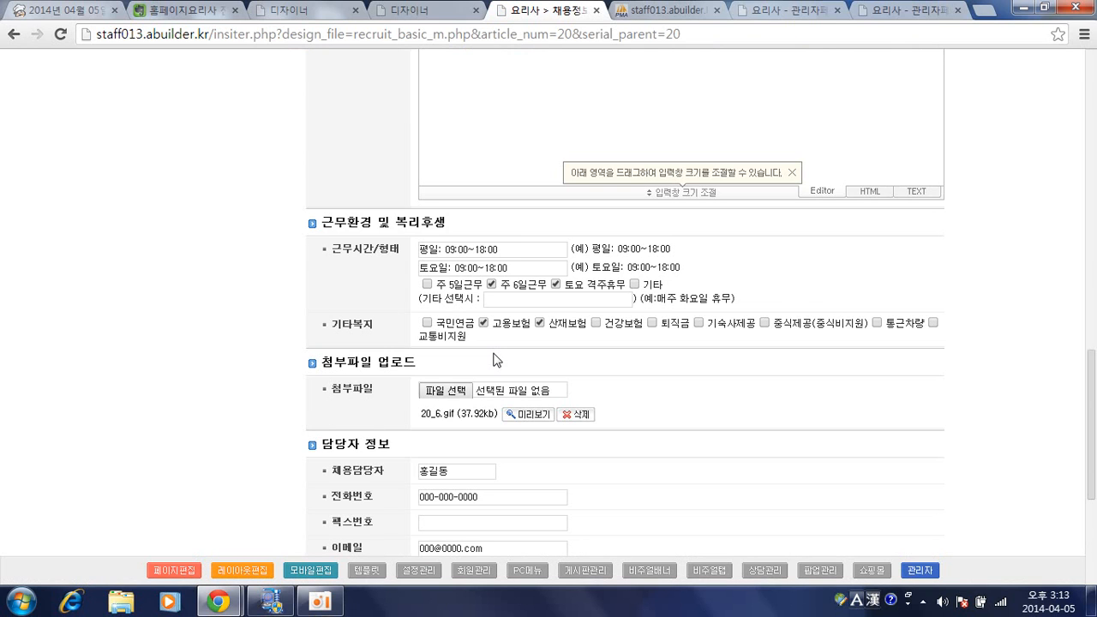
scroll(493, 360, "up", 5)
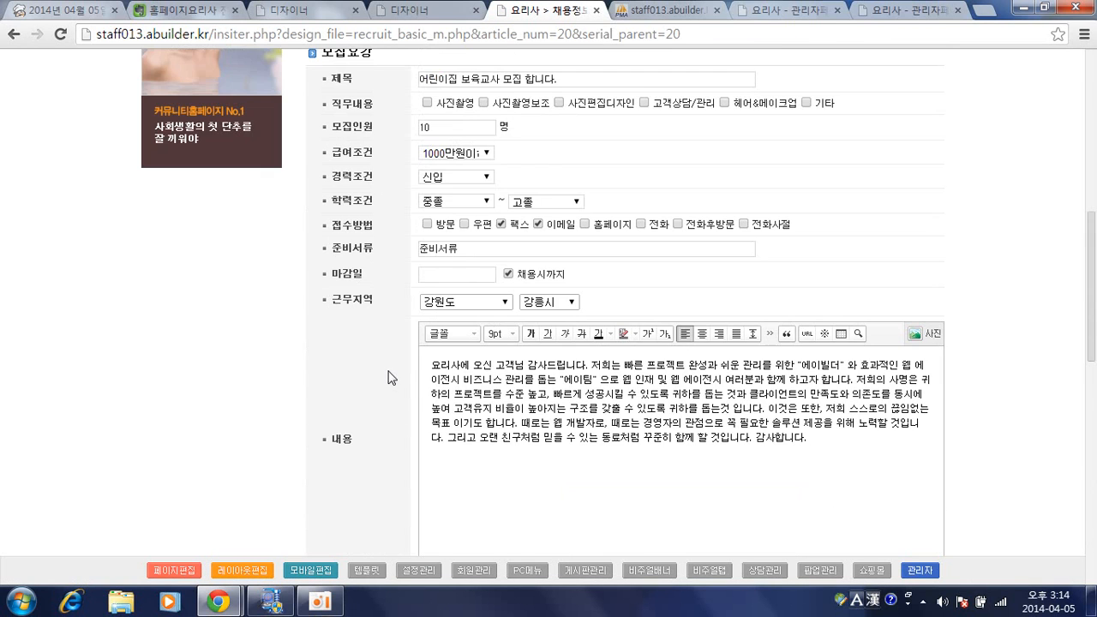
Step: Set the work region (근무지역) province to 경기도 and open the list of its districts
left_click(463, 306)
left_click(470, 344)
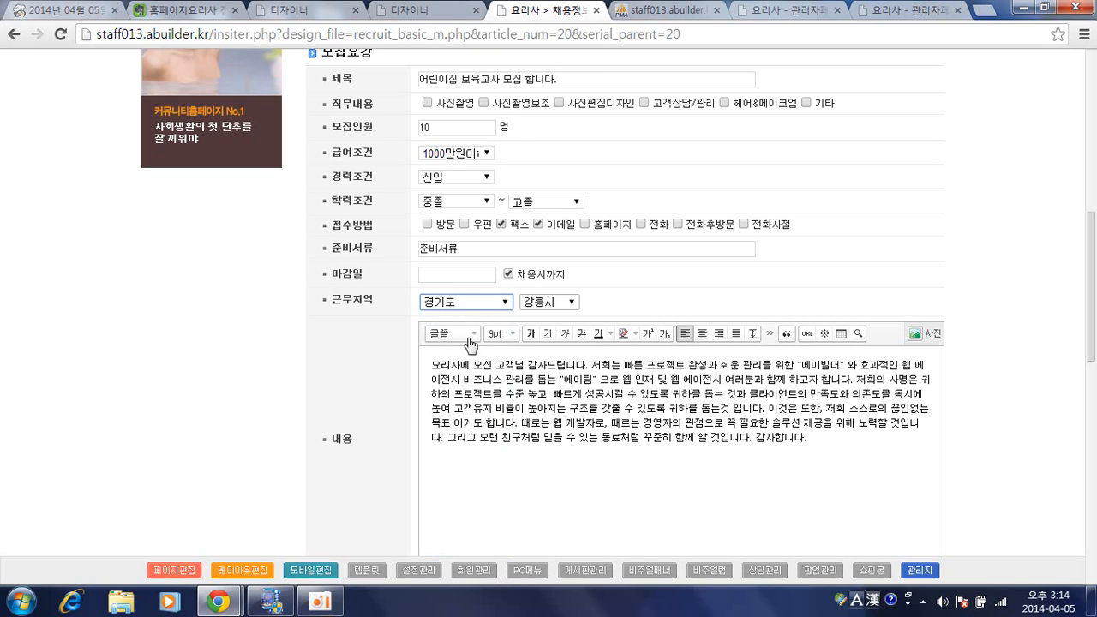
left_click(553, 302)
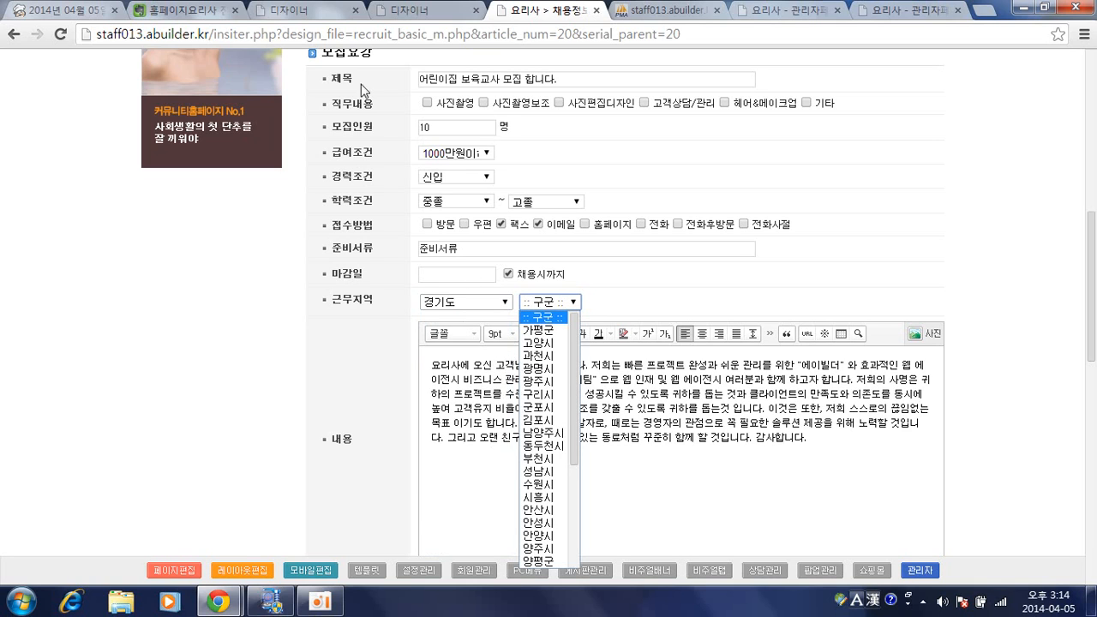
Step: In the page designer for 2332.php, open the 이름 input box for editing and show its 임포트/프로그램 settings
left_click(327, 16)
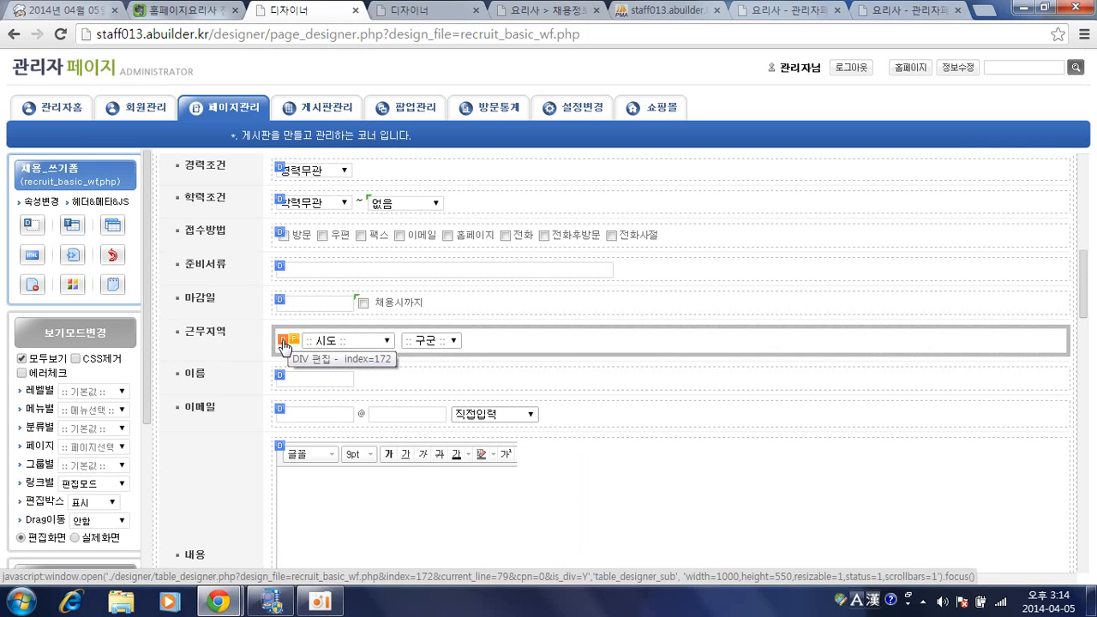
left_click(434, 24)
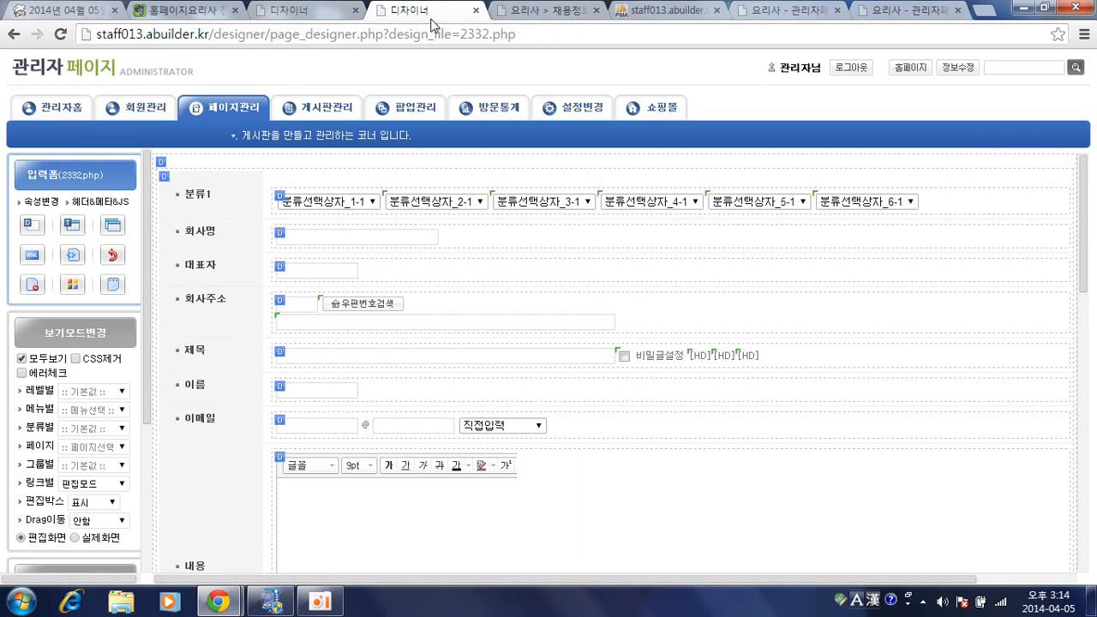
left_click(311, 394)
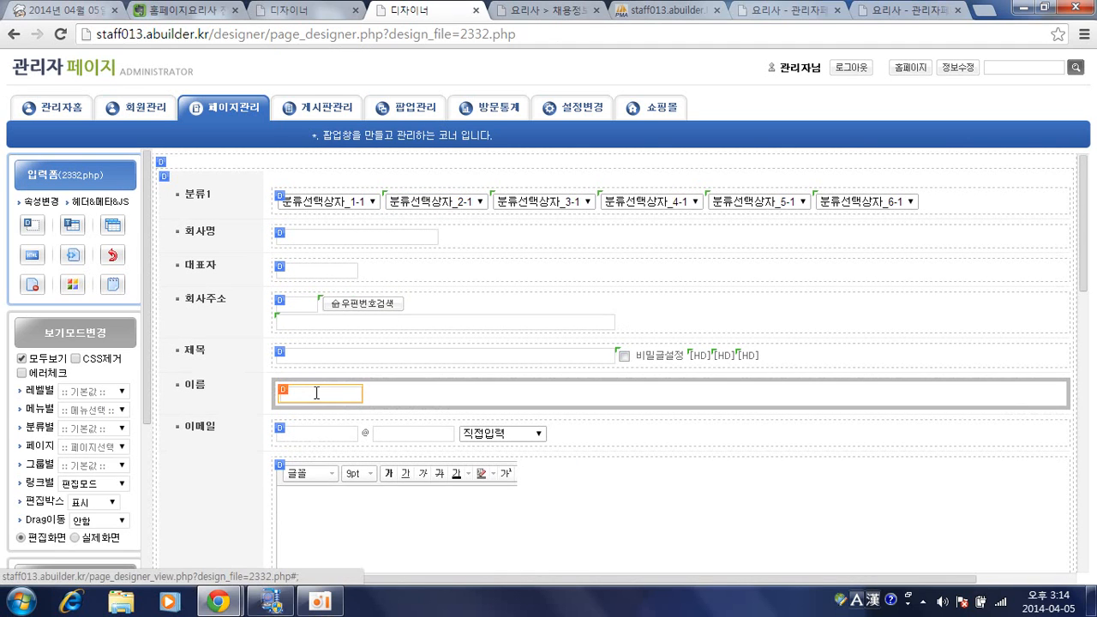
double_click(316, 390)
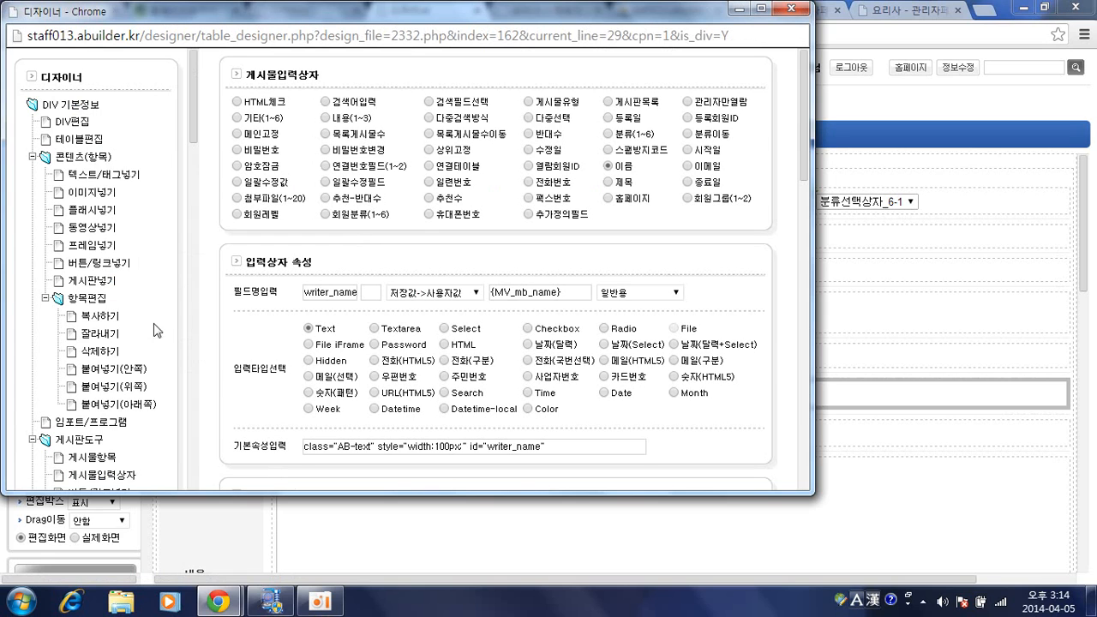
scroll(153, 330, "down", 2)
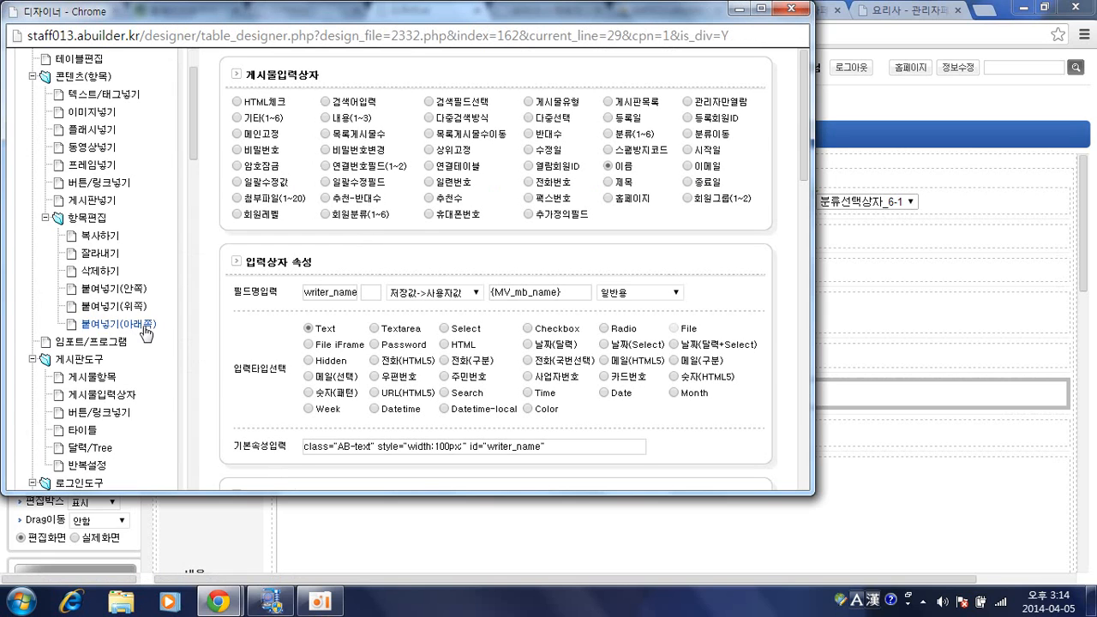
left_click(103, 347)
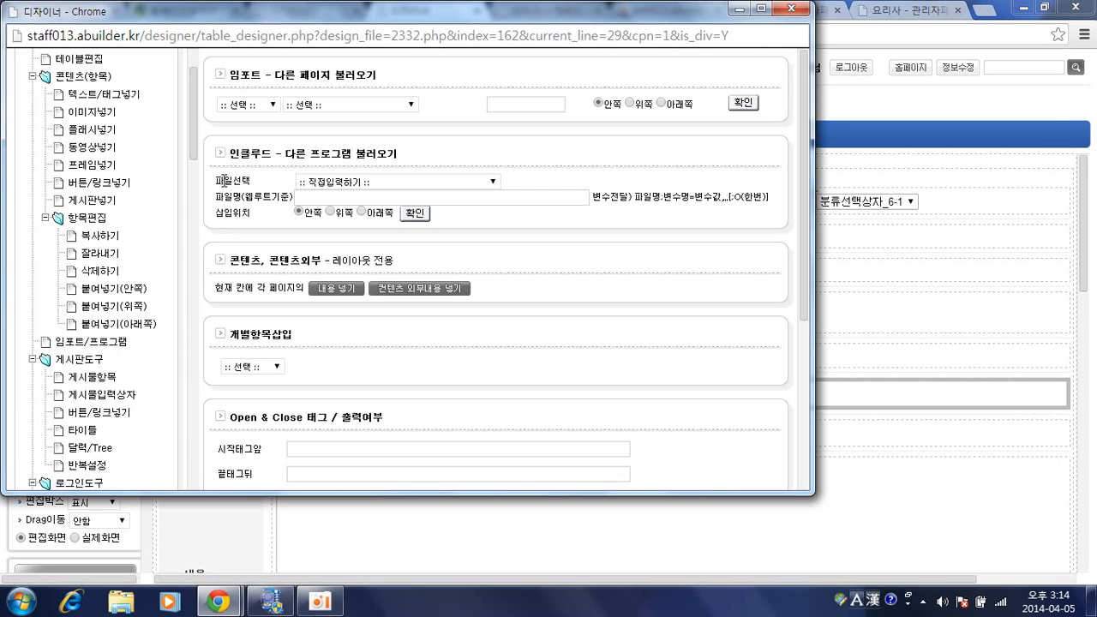
Step: Include the [공통] 지역 입력상자 program inside the 이름 row, with SIDO_NAME=BDU_sido and GUGUN_NAME=BDU_gugun, and apply it
left_click(348, 184)
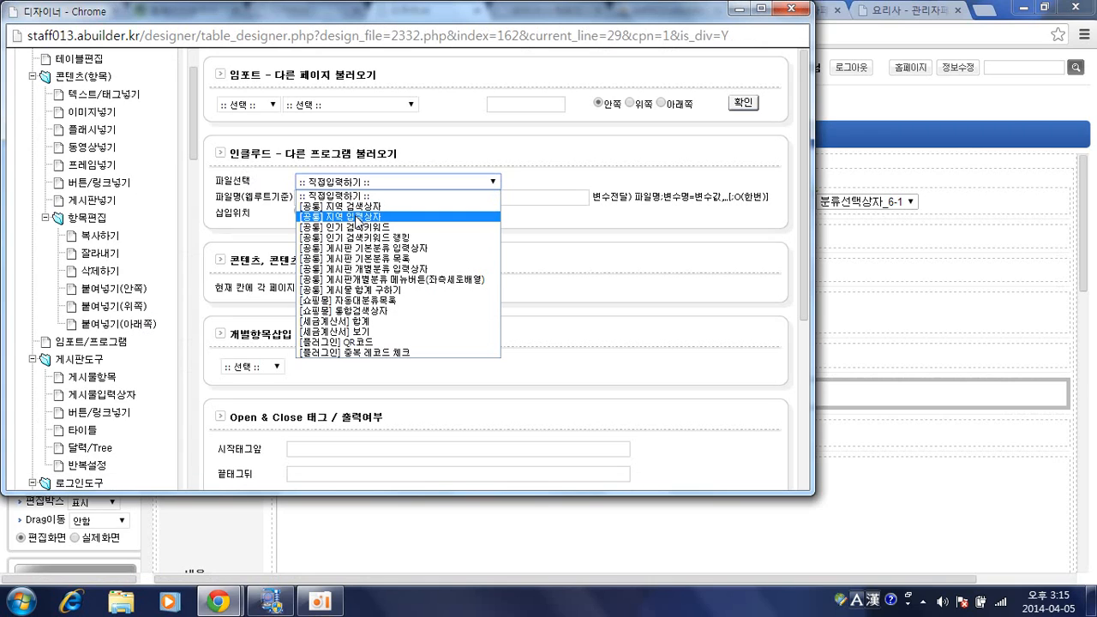
left_click(358, 217)
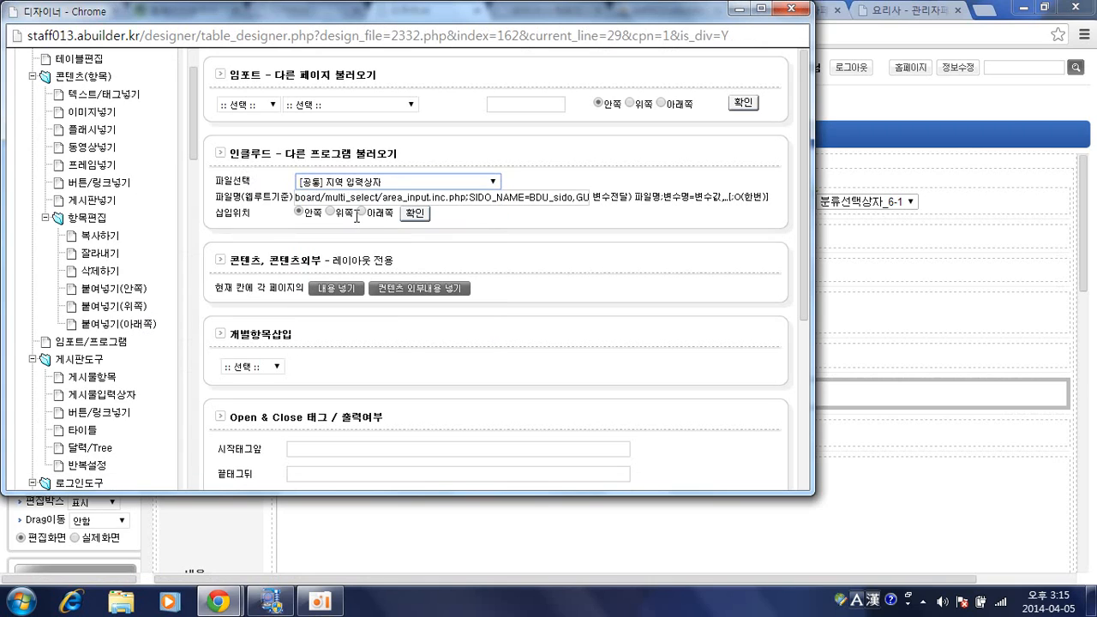
left_click(530, 198)
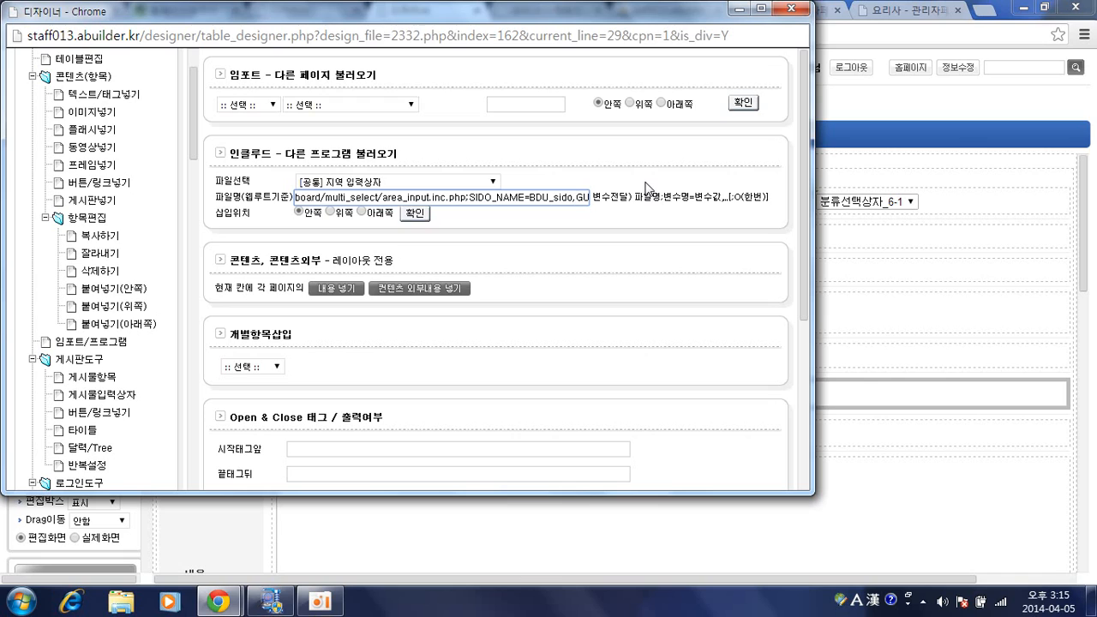
type("GUN_NAME")
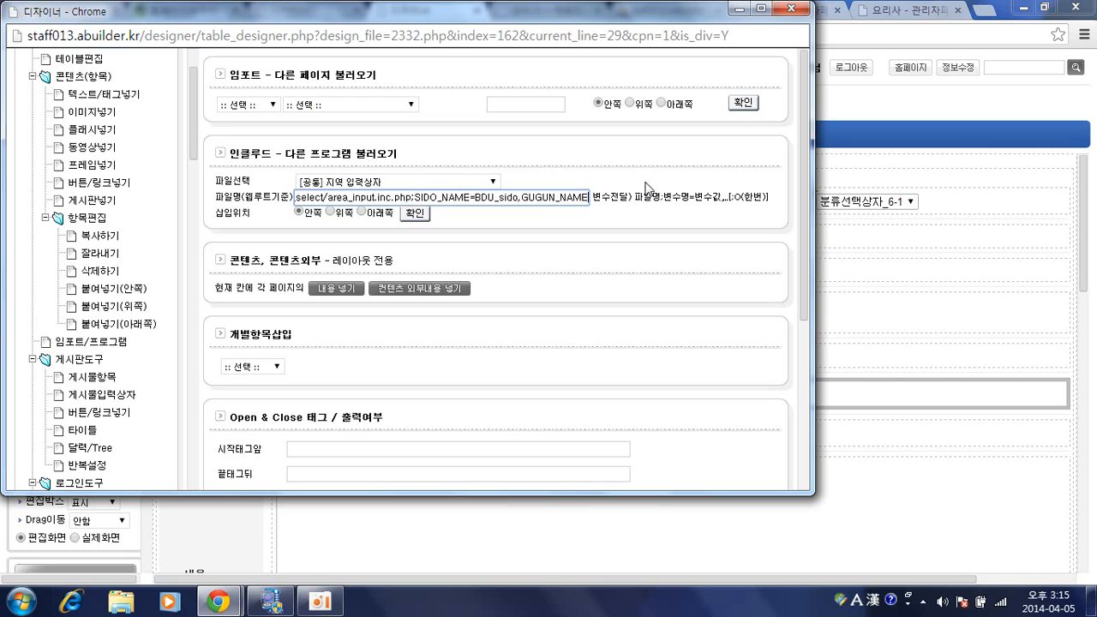
type("=BDU_gugun")
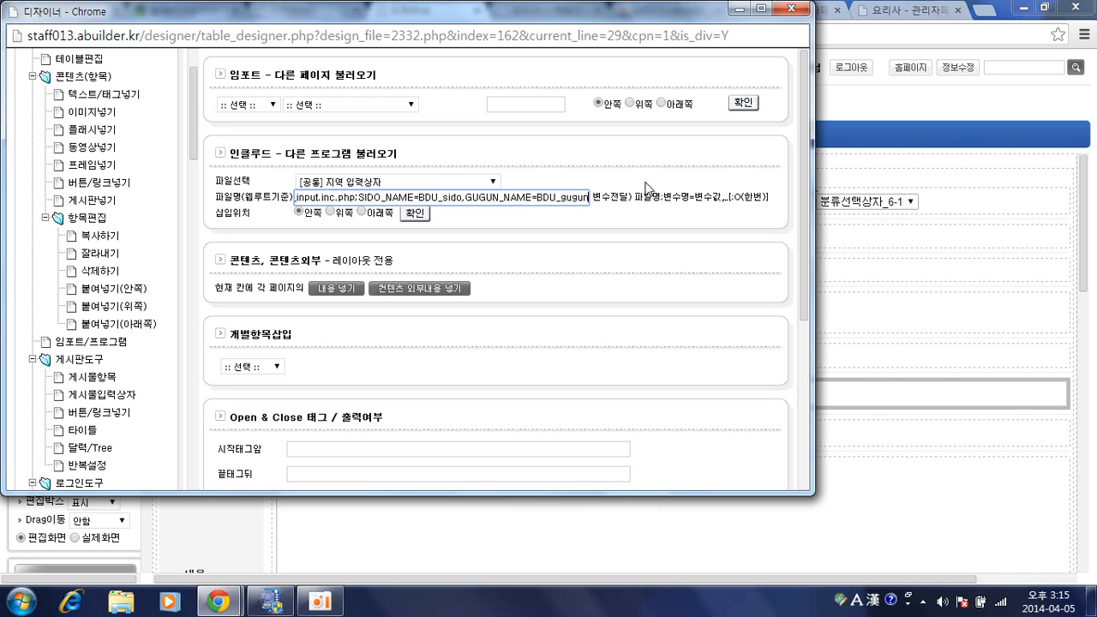
scroll(767, 283, "down", 3)
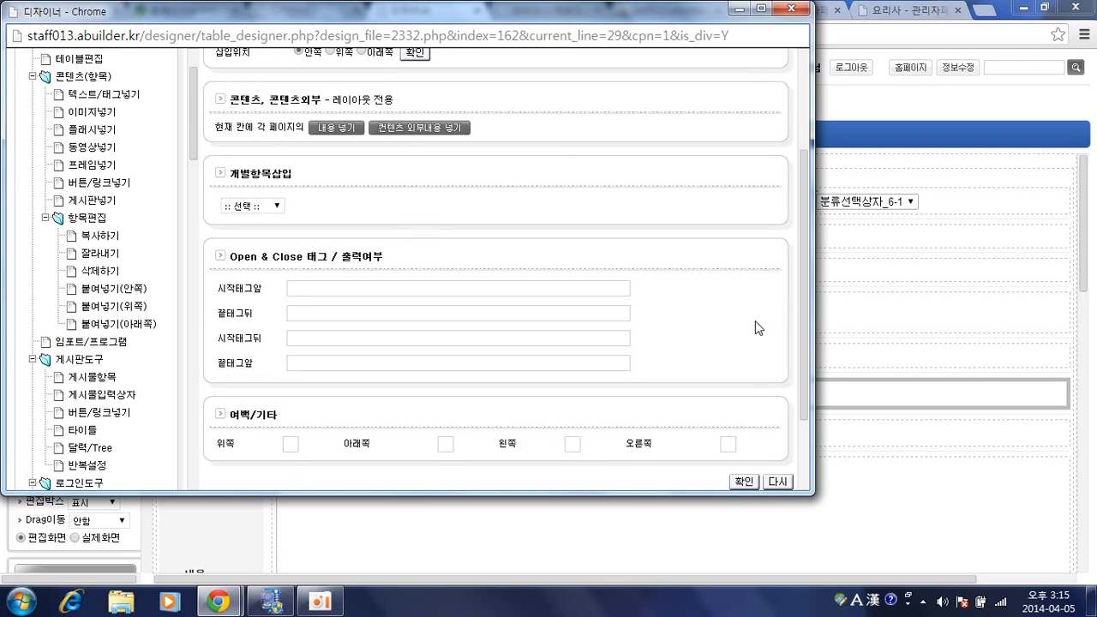
left_click(742, 483)
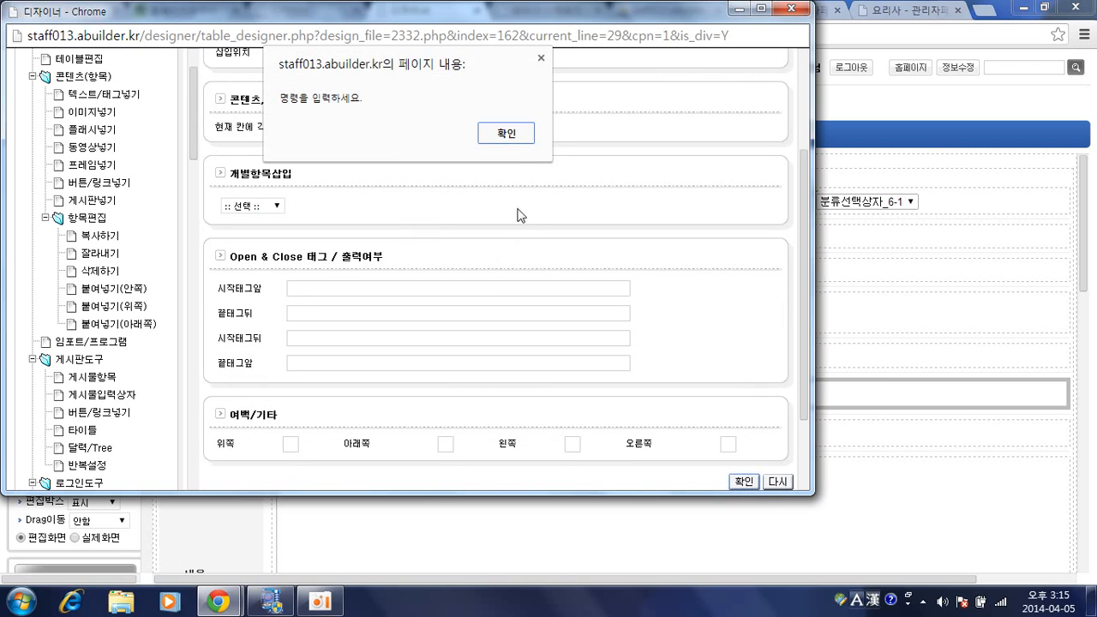
left_click(511, 134)
scroll(649, 292, "up", 1)
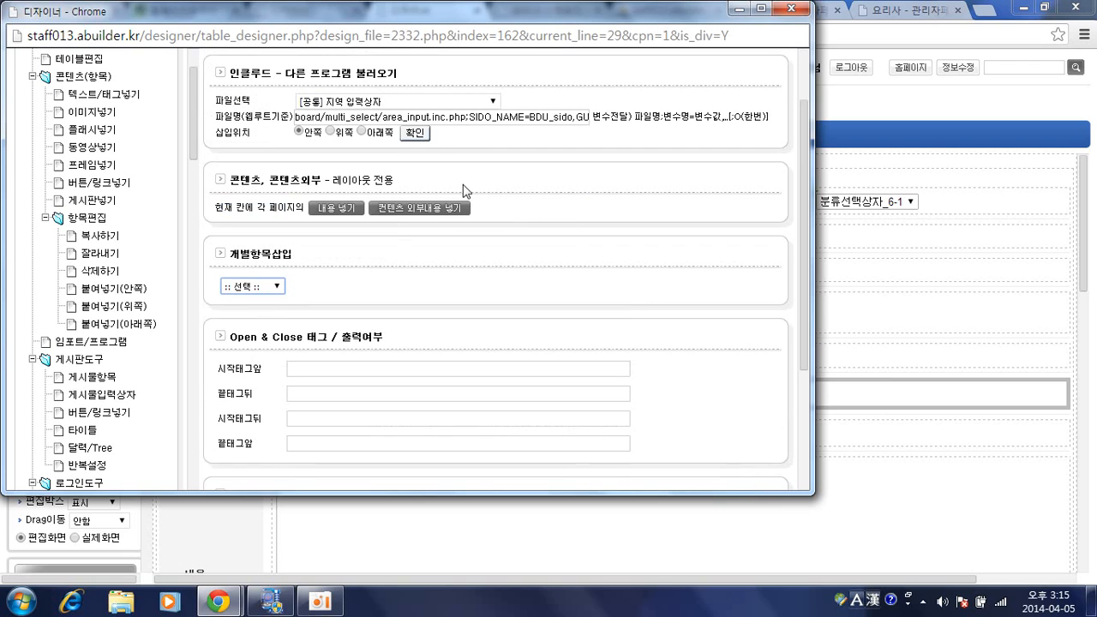
left_click(418, 138)
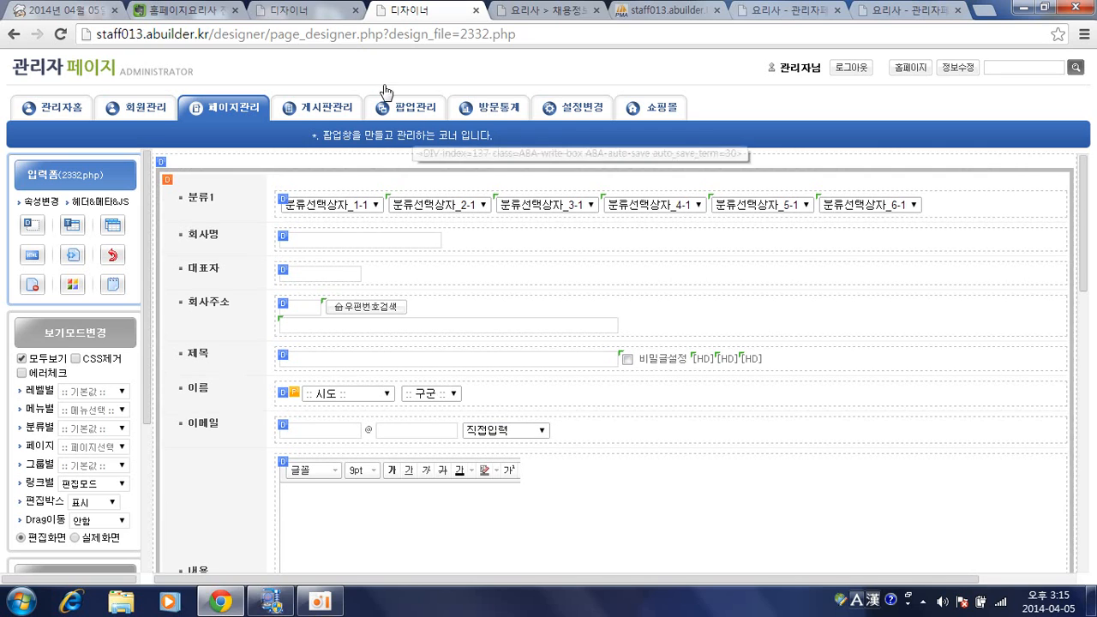
Step: Compare the new region boxes with the 근무지역 row in recruit_basic_wf.php, then review their include settings and the available programs
left_click(310, 12)
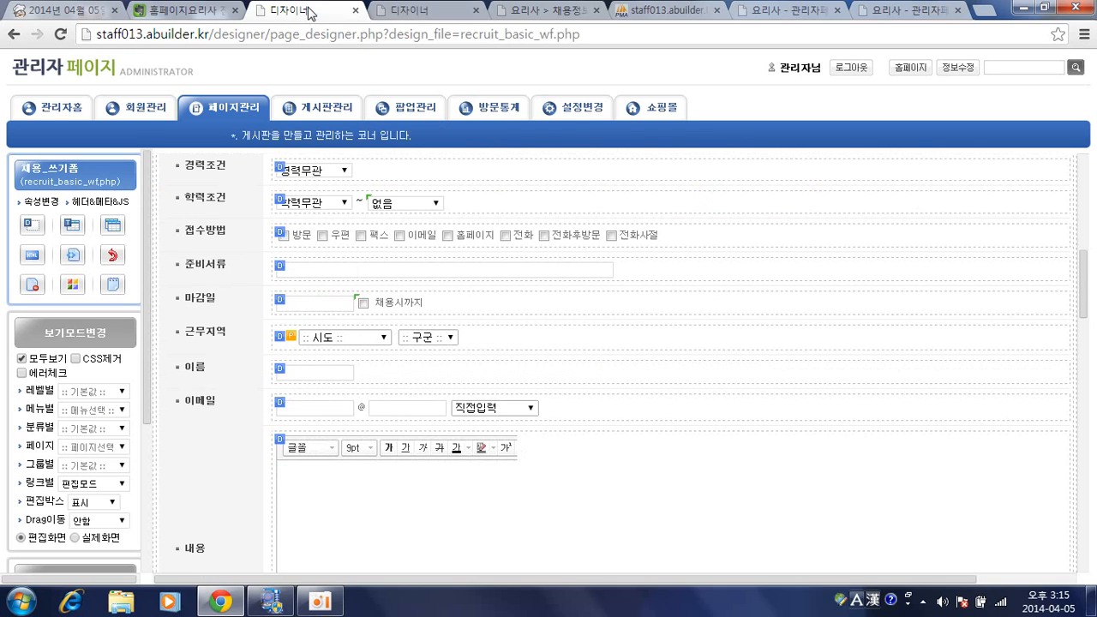
left_click(411, 12)
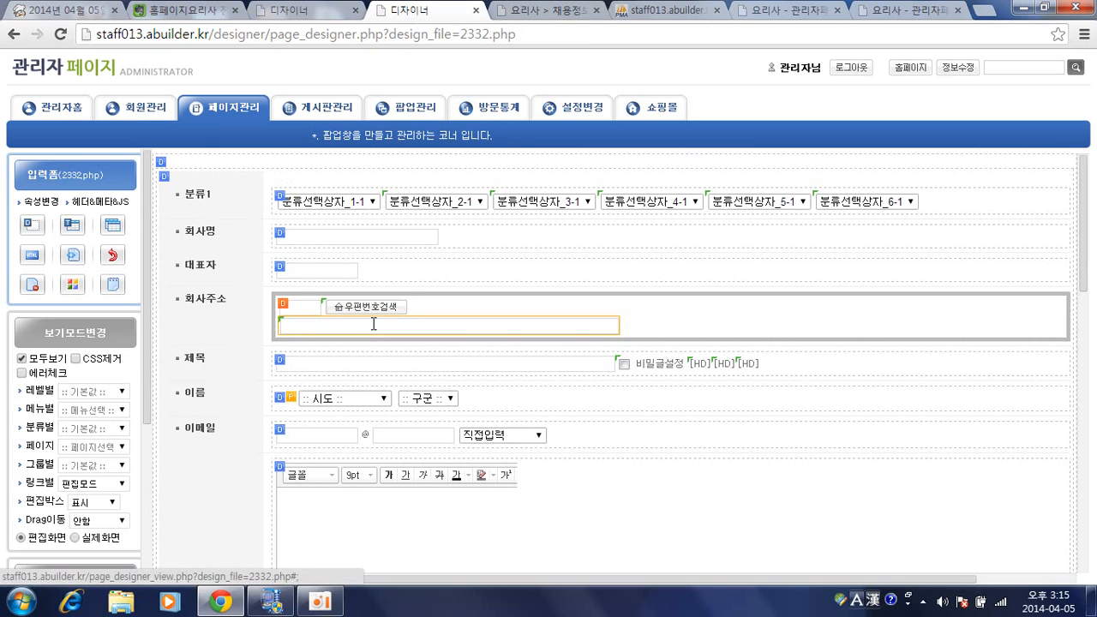
left_click(291, 396)
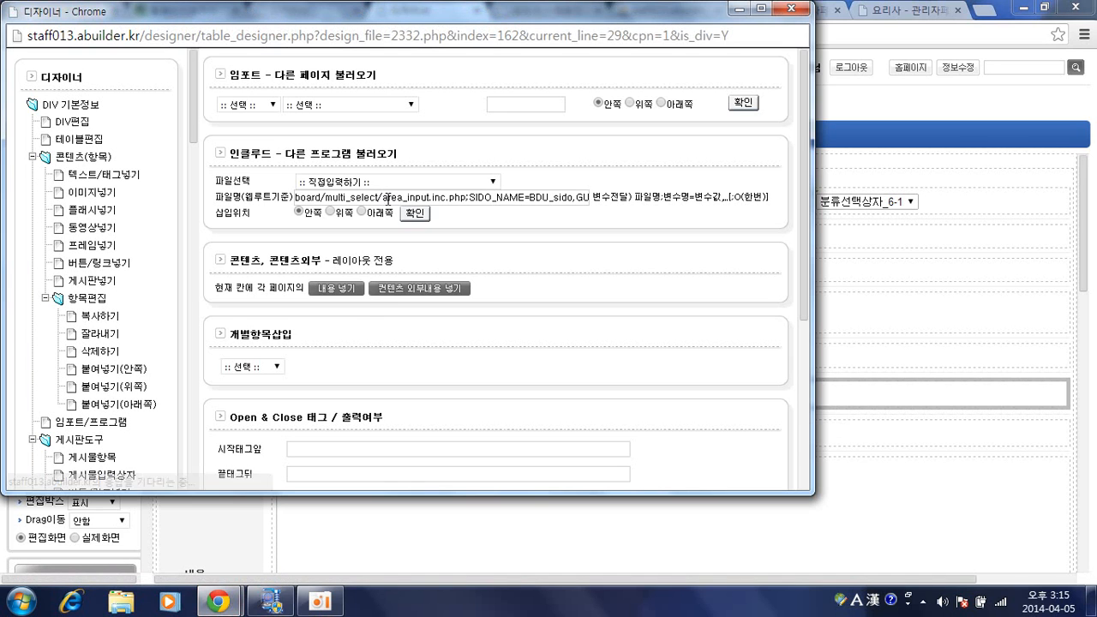
left_click(390, 182)
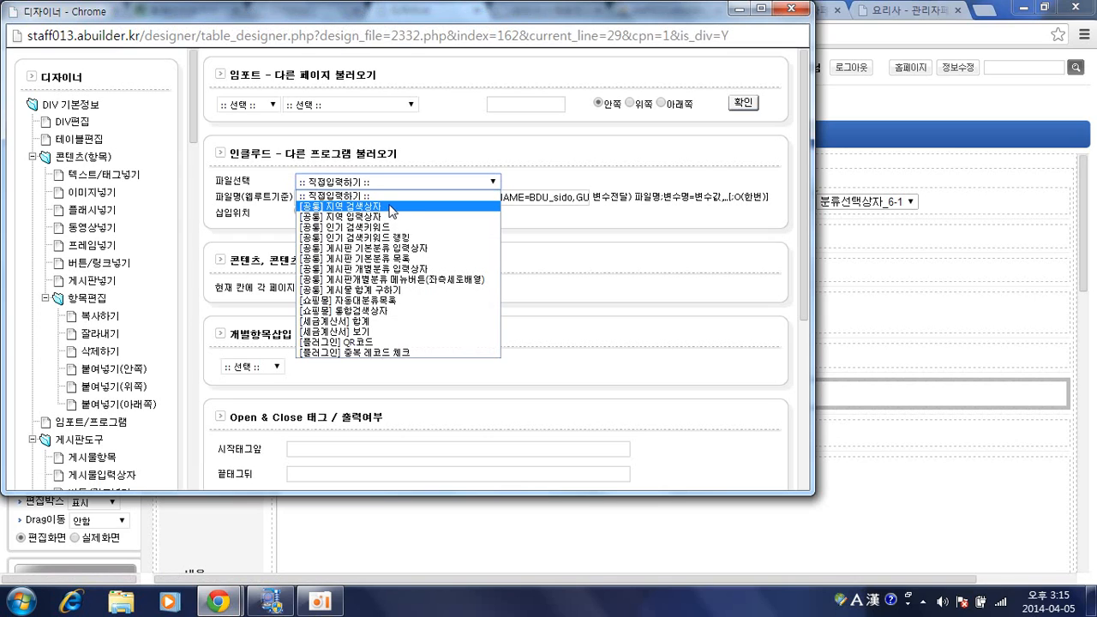
left_click(529, 154)
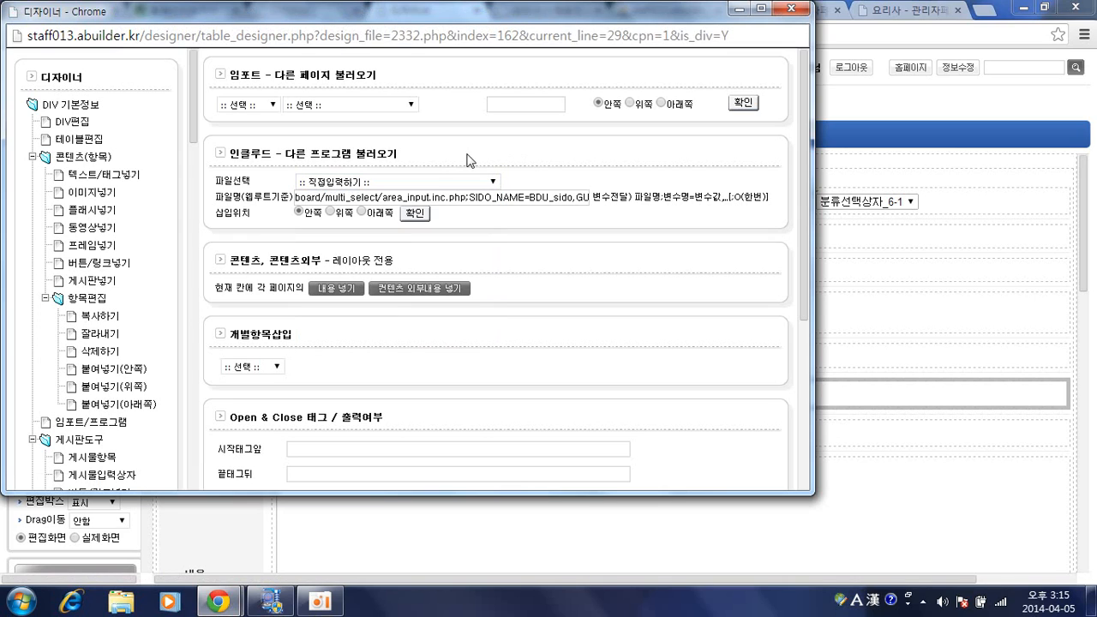
left_click(782, 11)
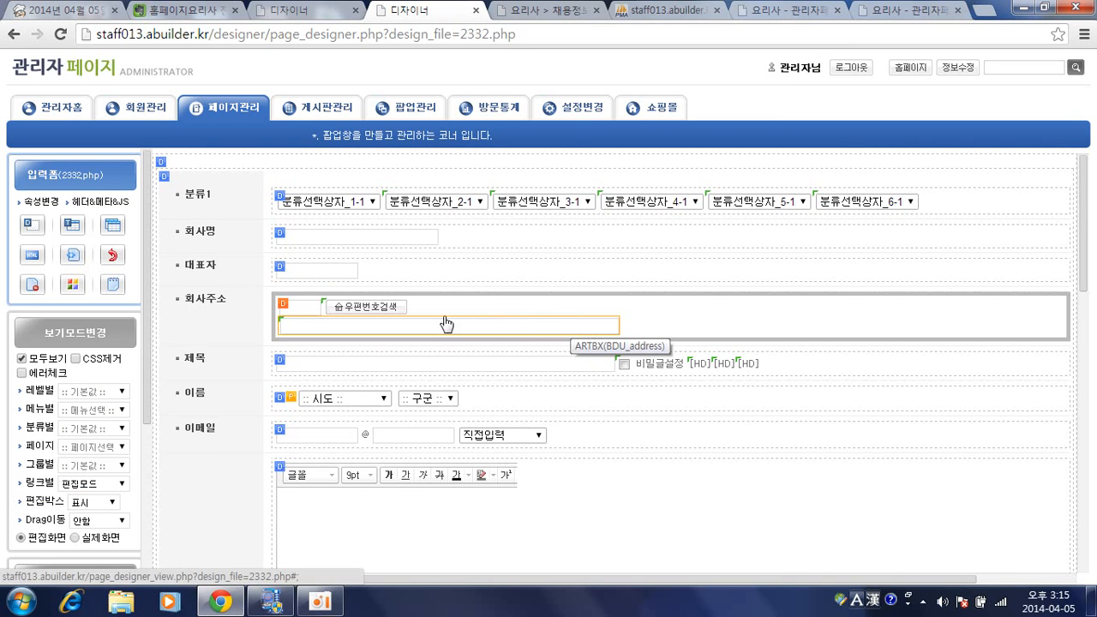
Step: Examine the rest of the recruit_basic_wf.php form design, from 근무지역 through 근무환경 및 복리후생 to 관리정보
scroll(343, 360, "down", 1)
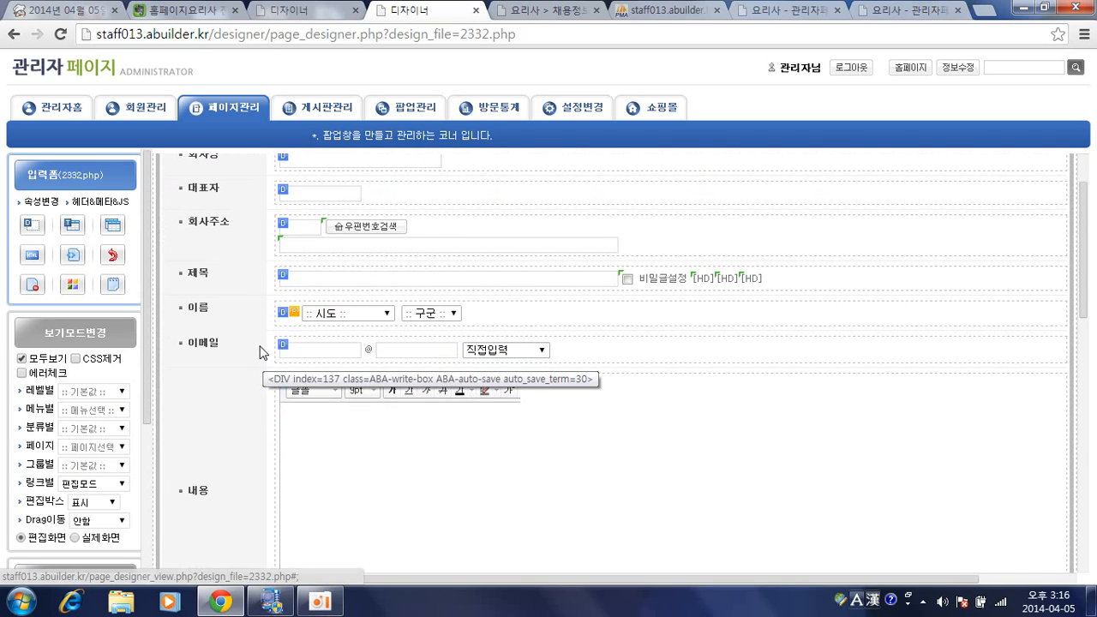
left_click(305, 14)
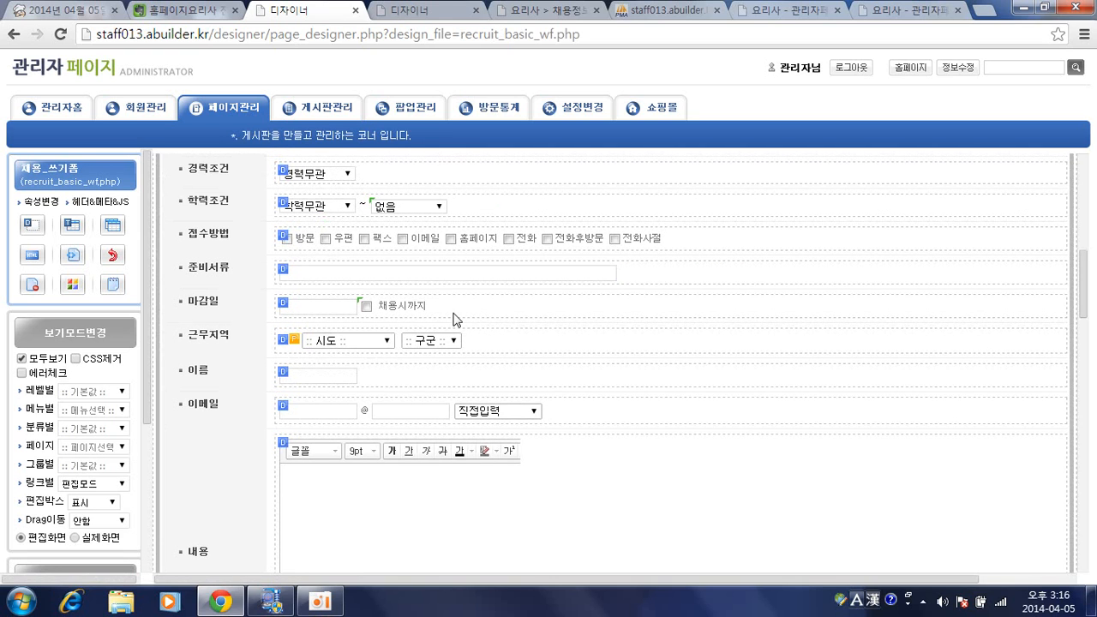
scroll(453, 319, "down", 5)
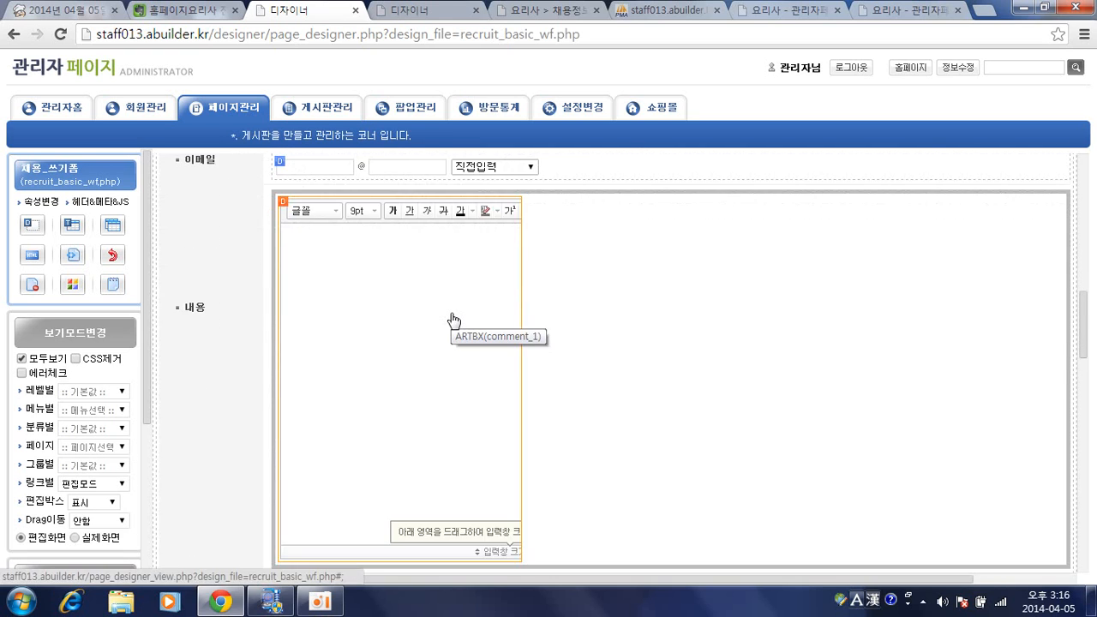
scroll(450, 313, "down", 2)
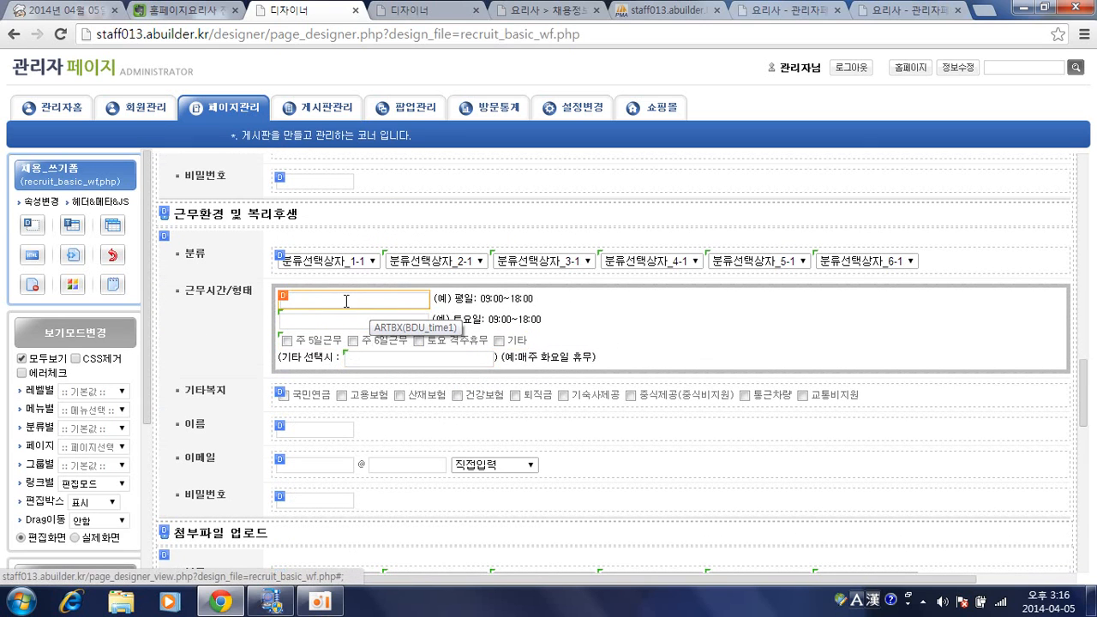
scroll(346, 300, "down", 2)
scroll(324, 368, "down", 5)
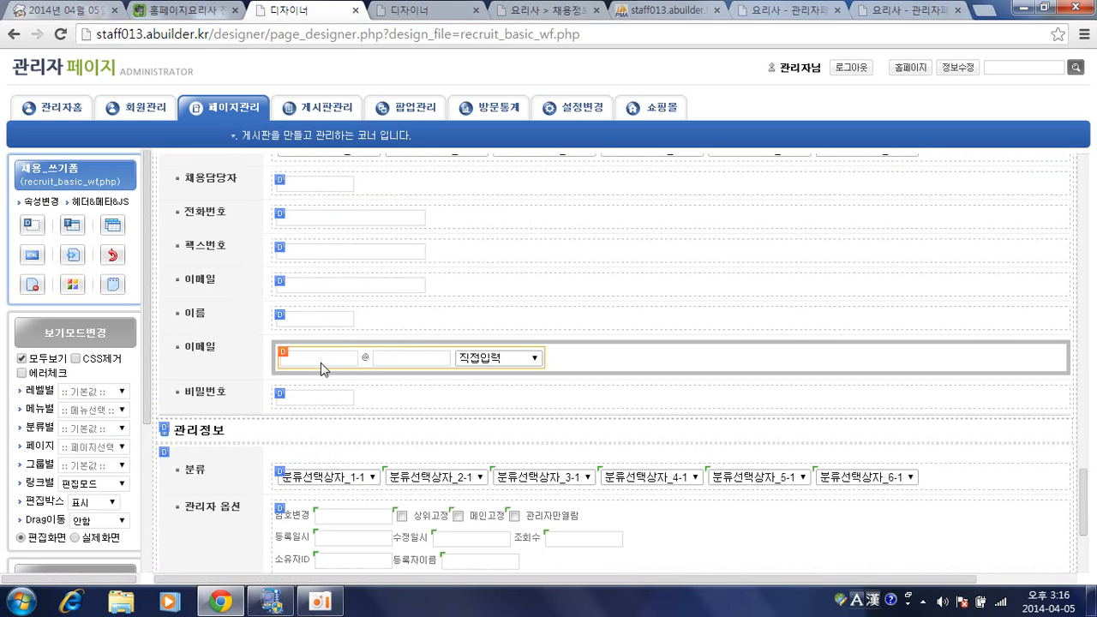
scroll(324, 369, "down", 3)
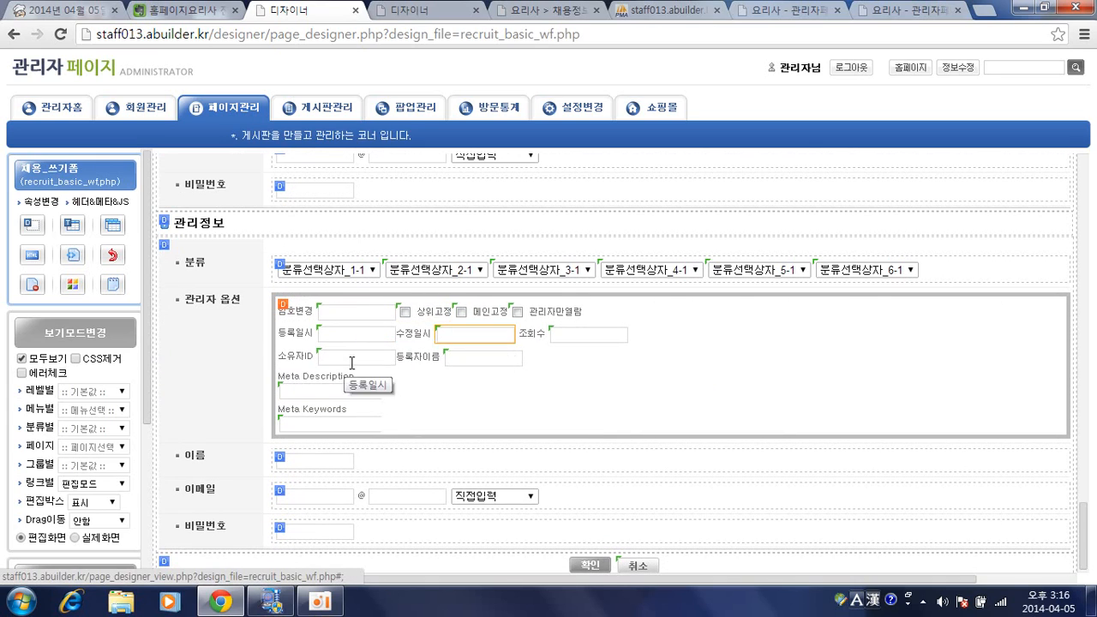
Step: Review the input box settings and tags of the first 근무시간/형태 field in the recruit_basic_wf.php form
scroll(375, 355, "up", 5)
scroll(374, 355, "up", 5)
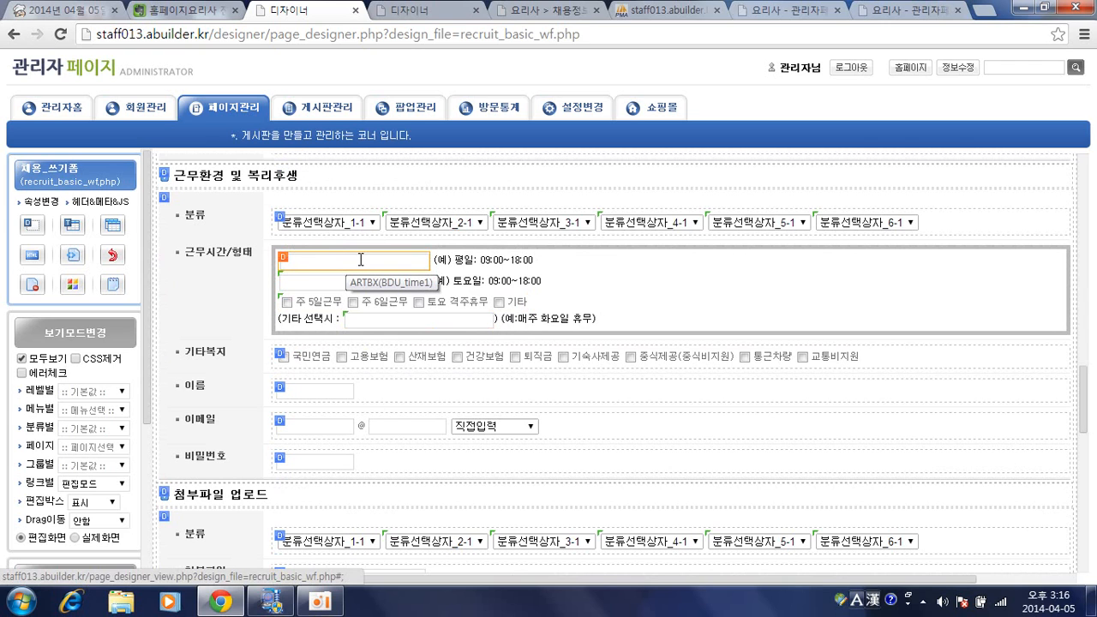
left_click(360, 260)
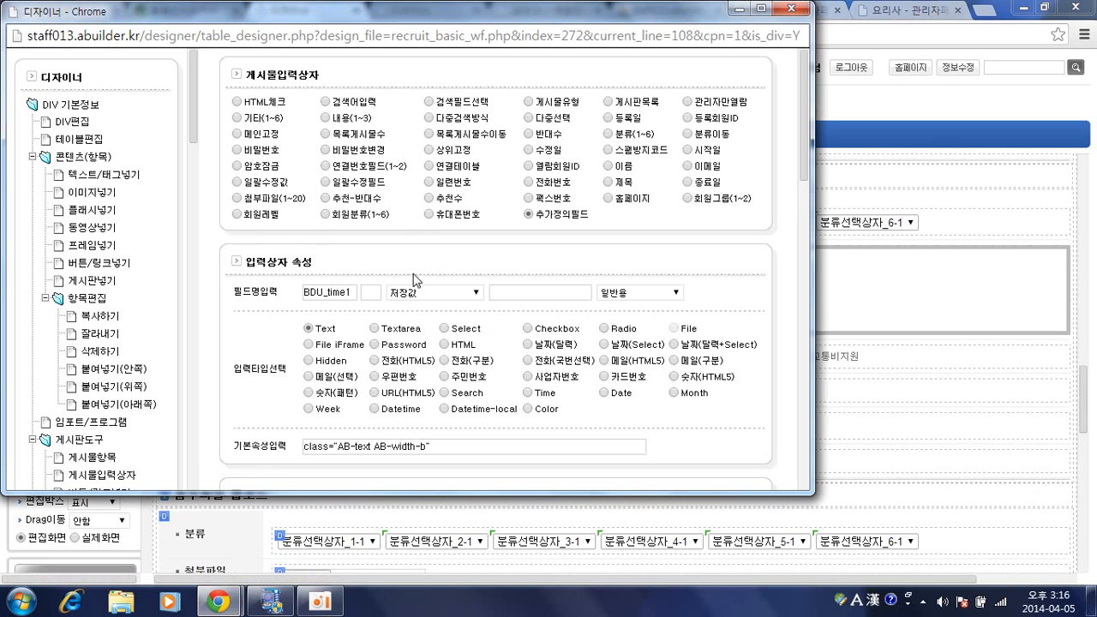
scroll(415, 281, "down", 4)
scroll(400, 257, "up", 2)
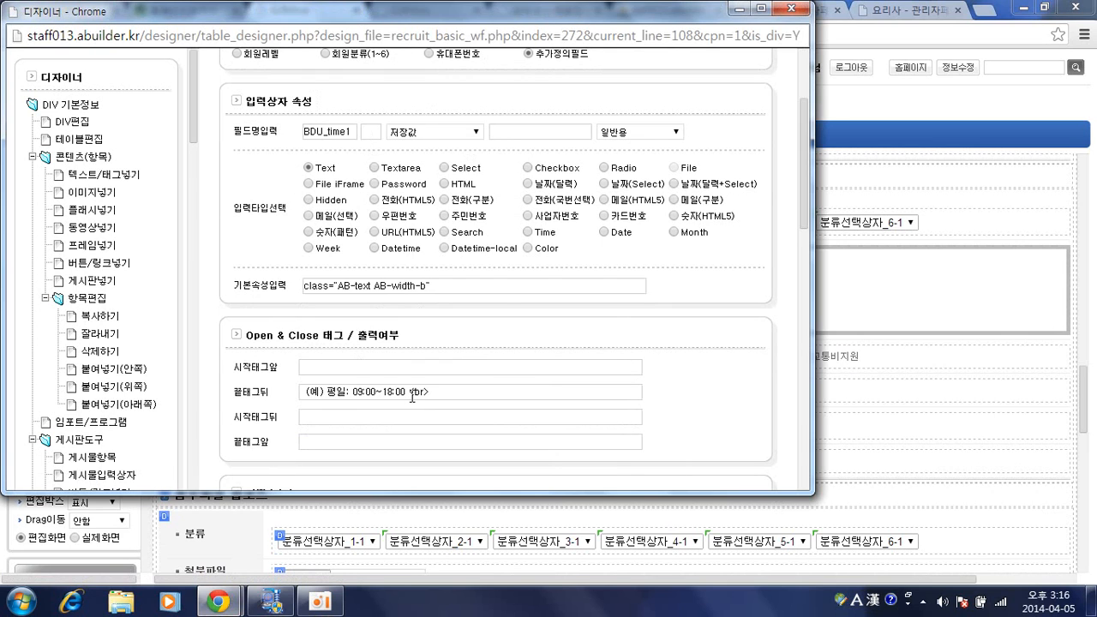
left_click(868, 322)
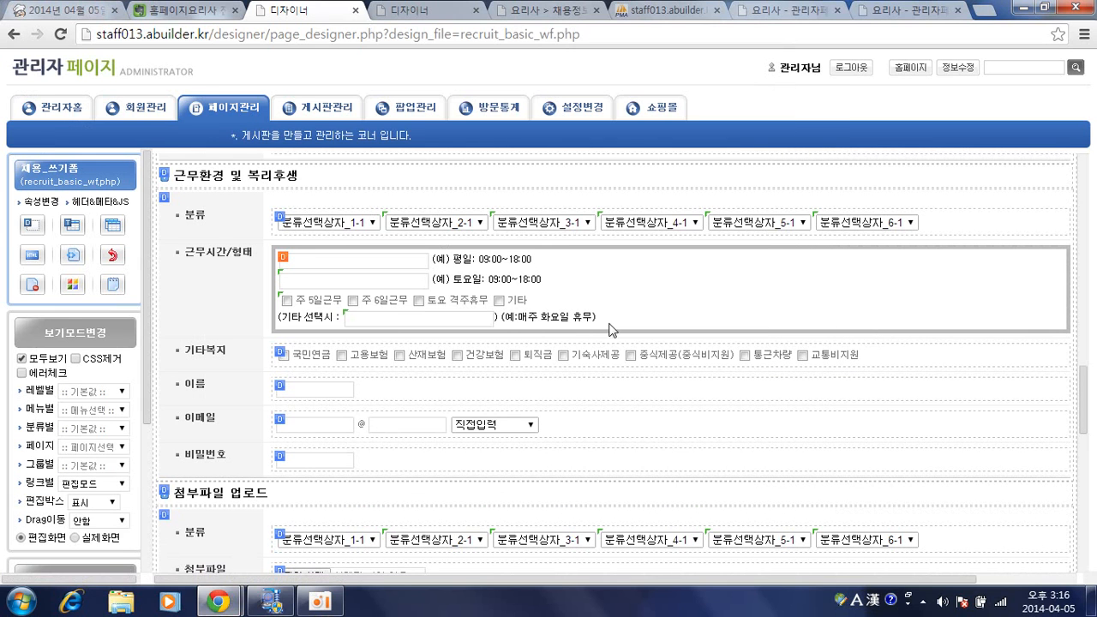
Step: Review the same settings for the second 근무시간/형태 field, the Saturday hours box
left_click(412, 282)
scroll(382, 301, "up", 2)
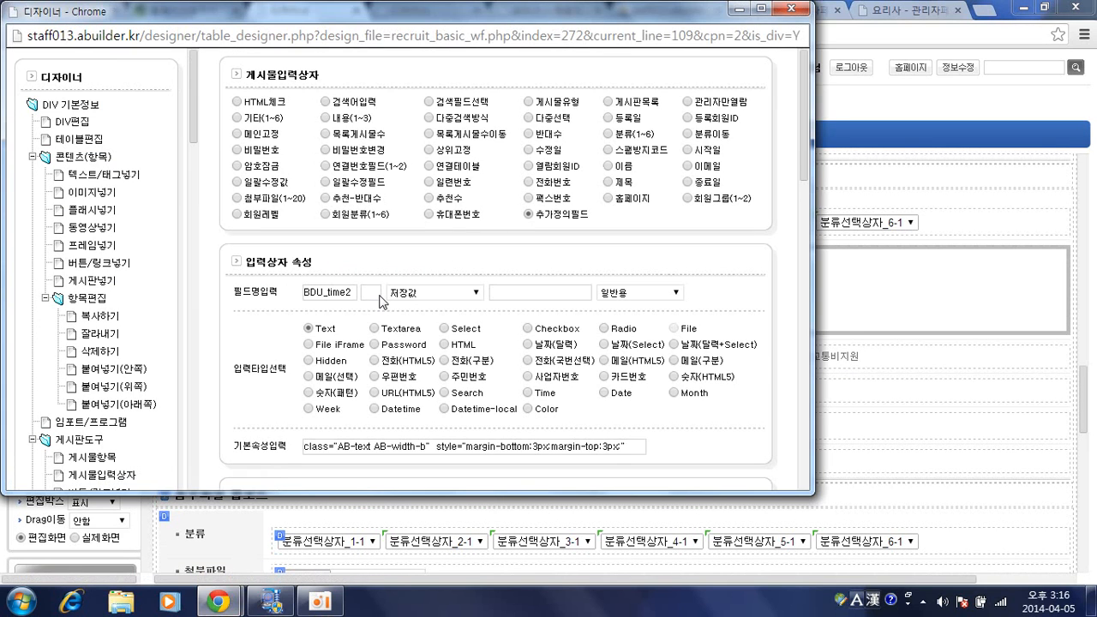
scroll(381, 301, "down", 3)
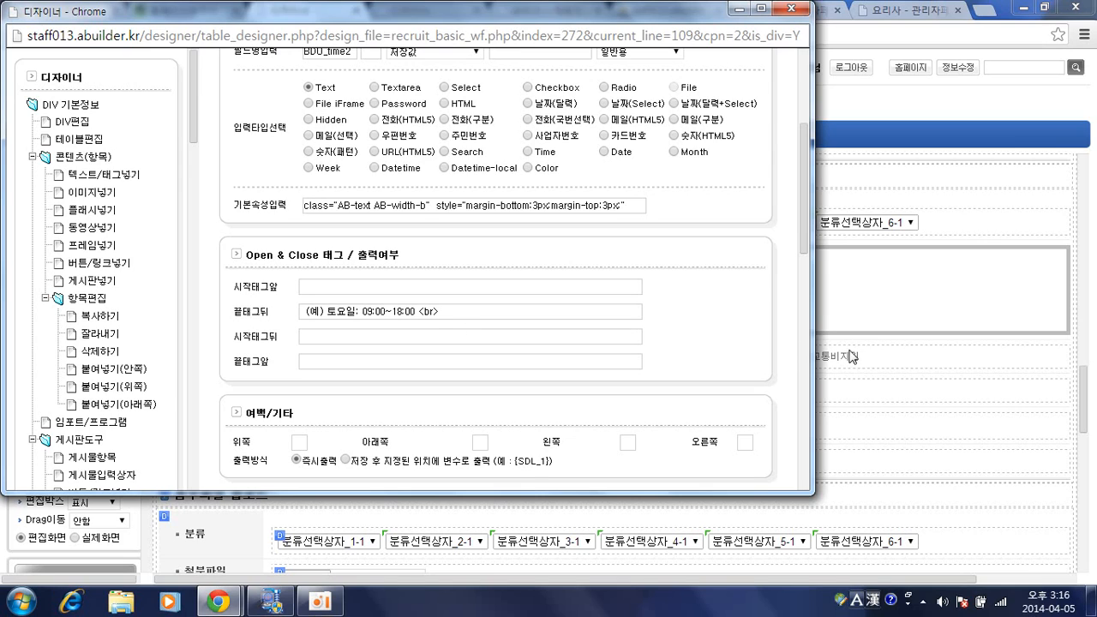
left_click(860, 392)
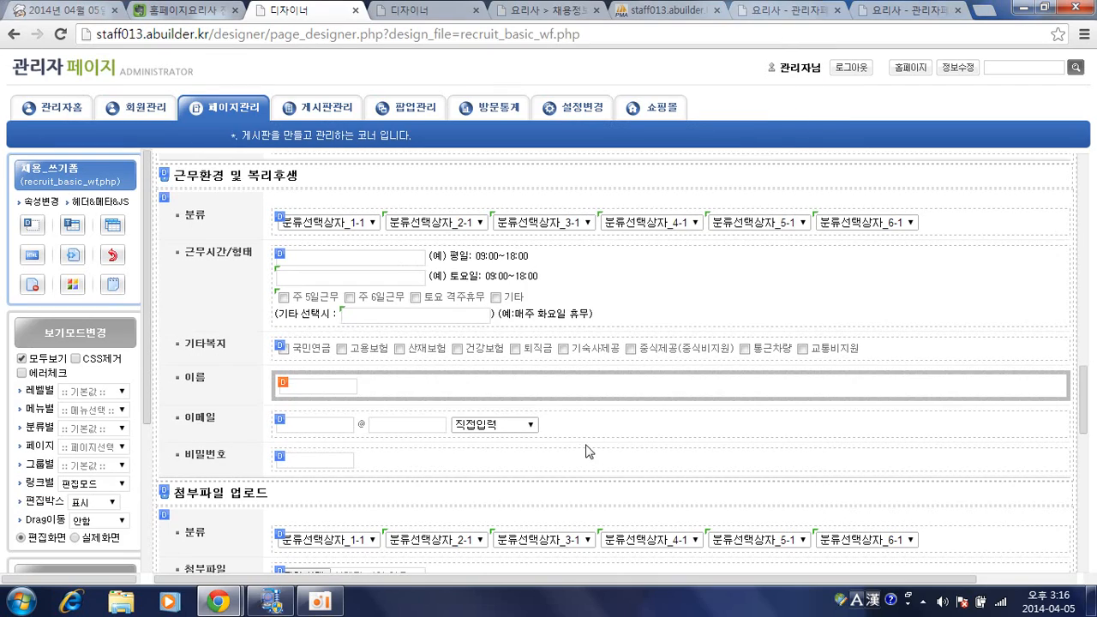
Step: Look over the 관리정보, 담당자 정보 and 첨부파일 업로드 sections of the form design
scroll(377, 410, "down", 10)
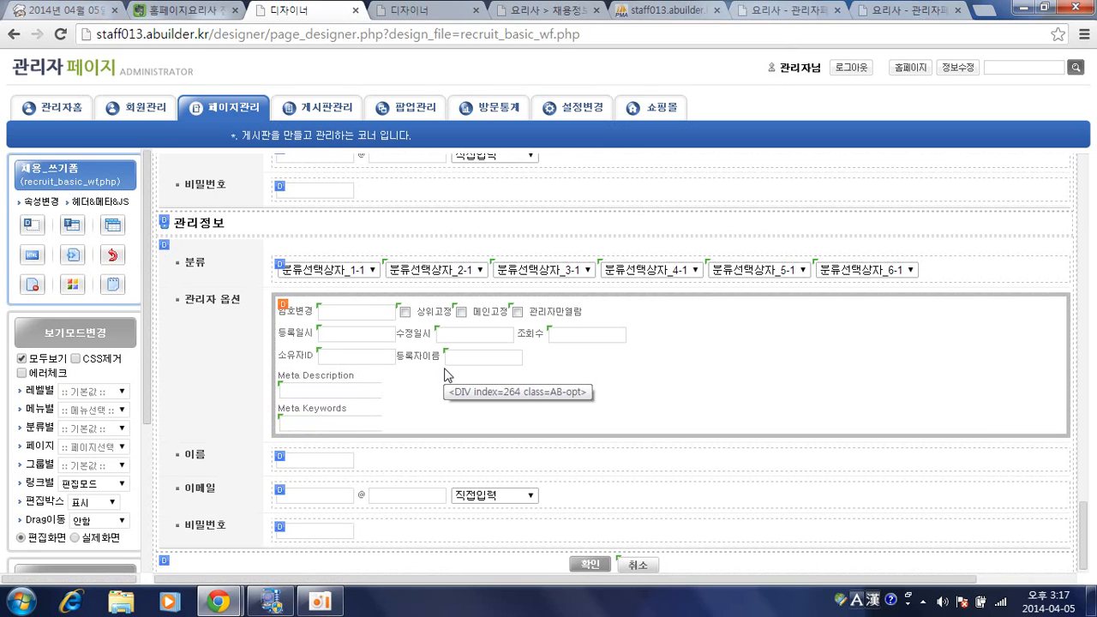
scroll(423, 373, "up", 4)
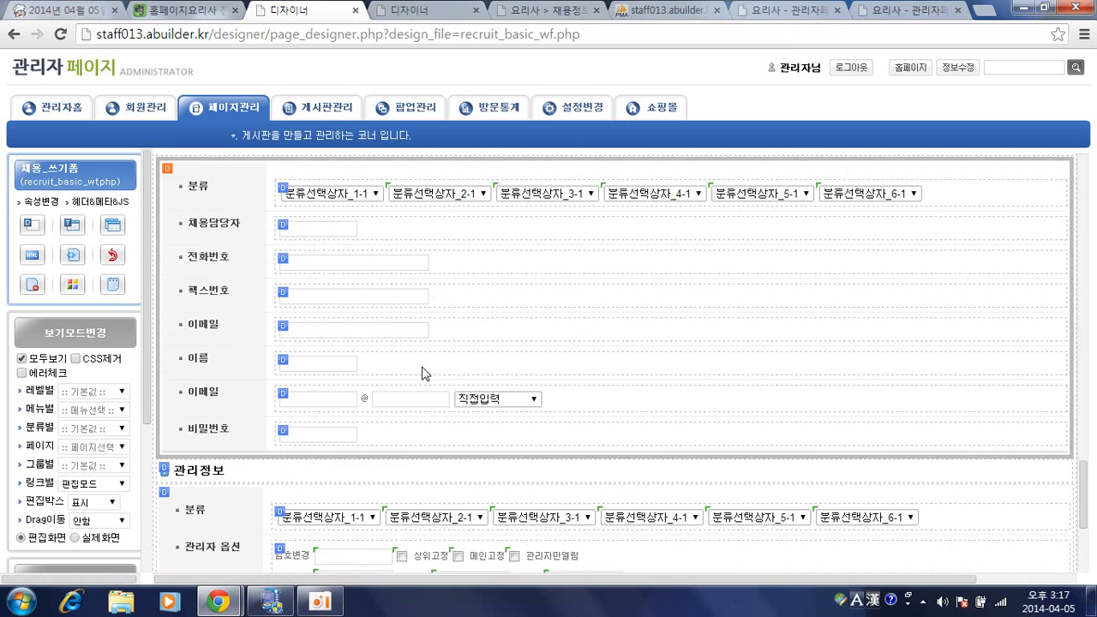
scroll(343, 379, "up", 2)
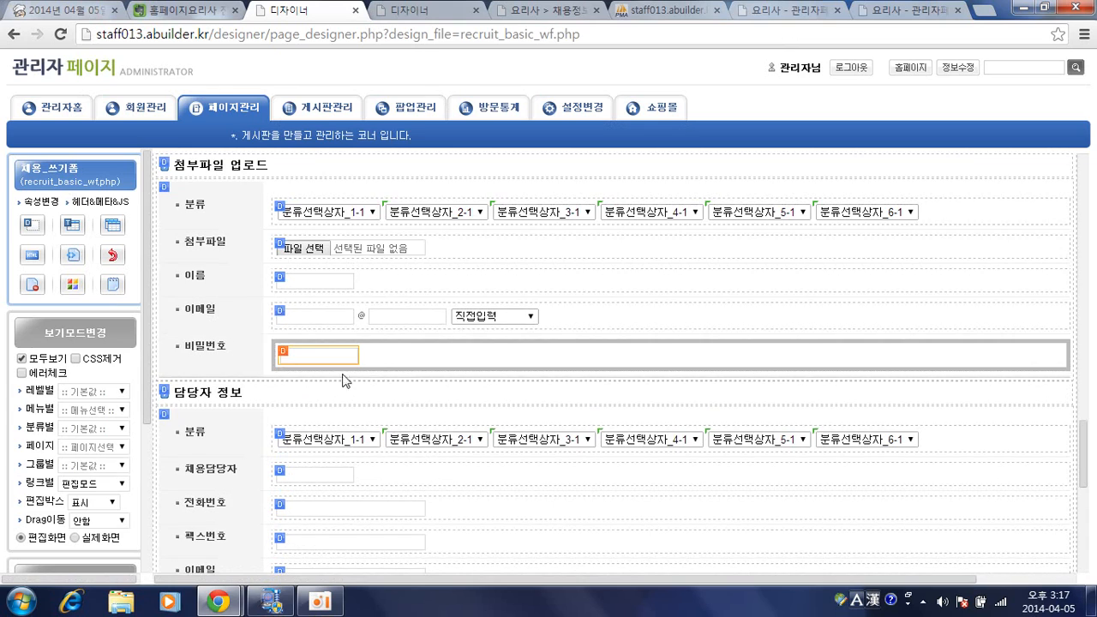
scroll(345, 375, "down", 3)
scroll(345, 375, "down", 3)
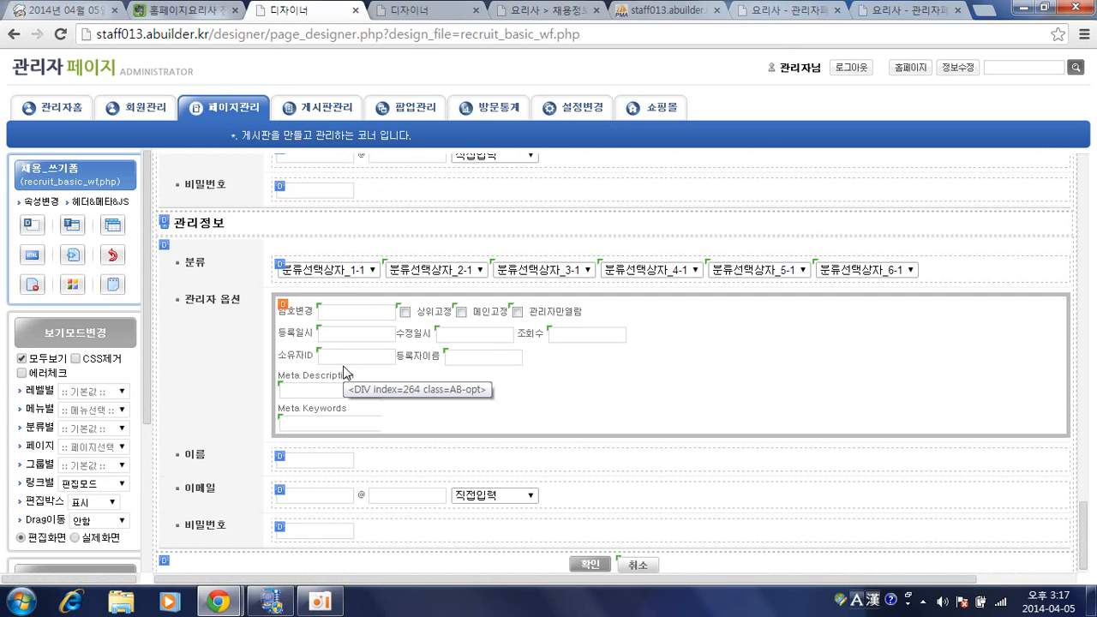
scroll(344, 373, "up", 3)
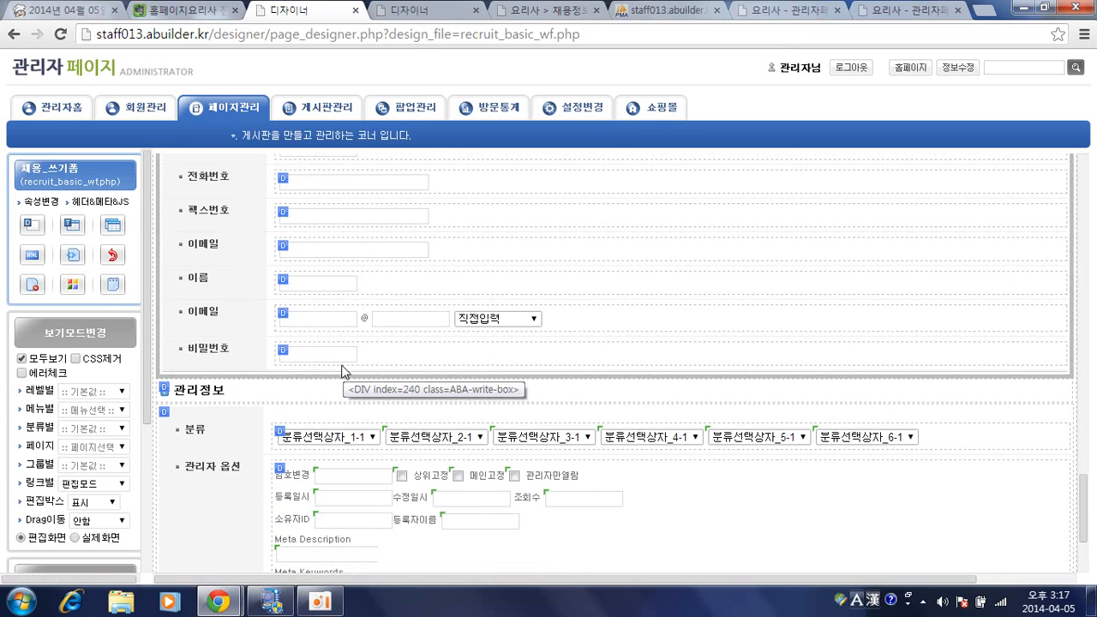
scroll(344, 370, "up", 2)
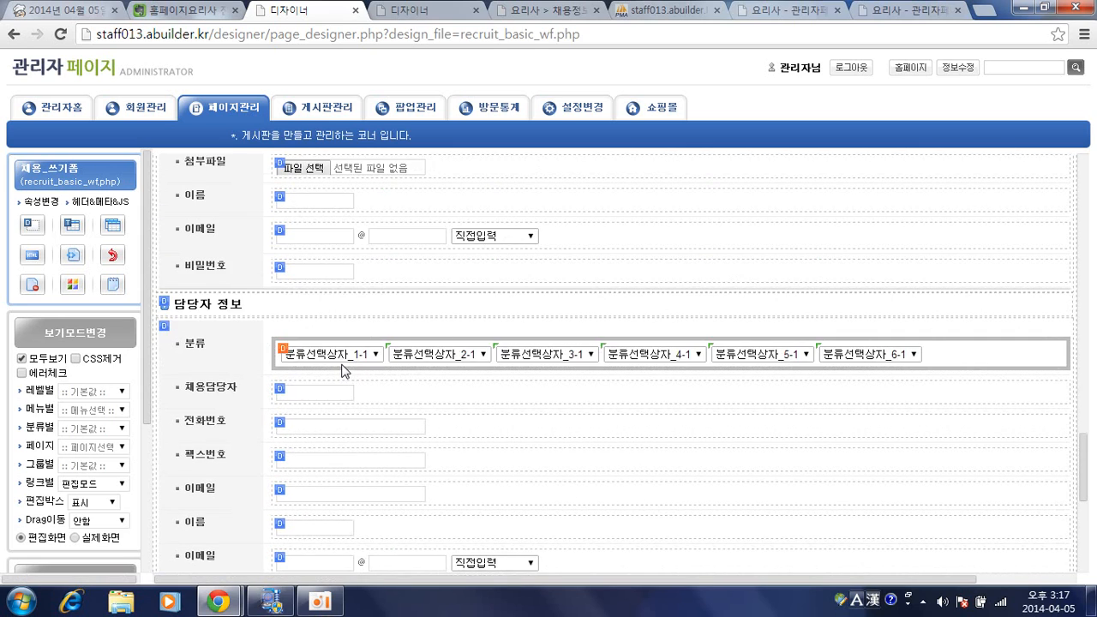
scroll(342, 370, "up", 2)
scroll(343, 365, "up", 1)
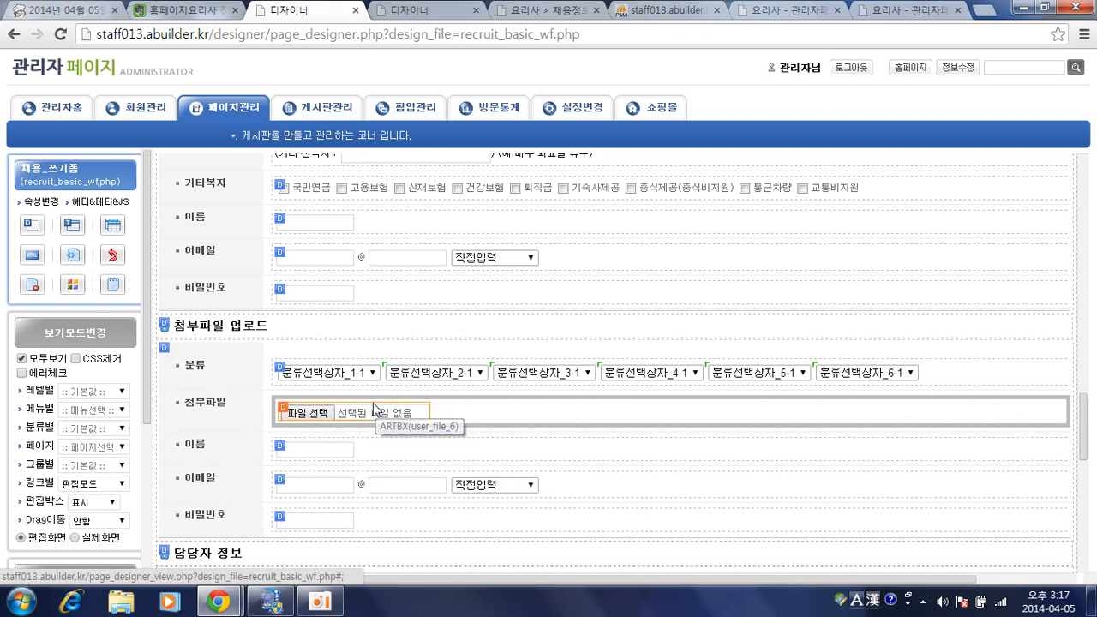
Step: Inspect the input box settings of the 첨부파일 file field, then close them without changes
double_click(374, 408)
scroll(386, 296, "up", 3)
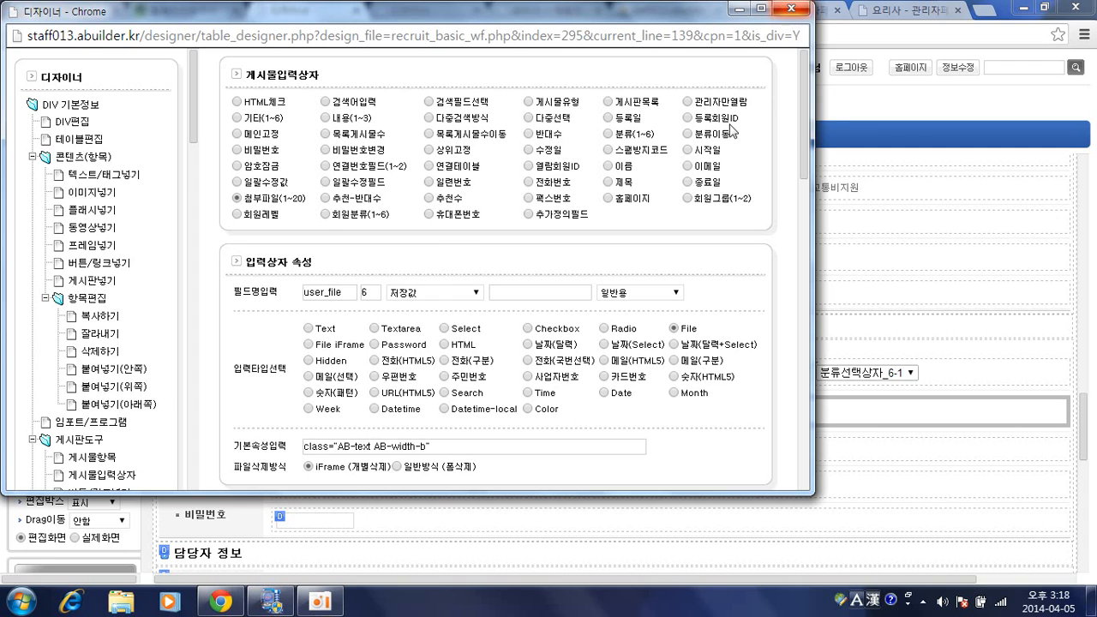
left_click(791, 9)
Step: Review the 담당자 정보 and 업체정보 sections and compare the form design with that of 2332.php
scroll(439, 371, "down", 2)
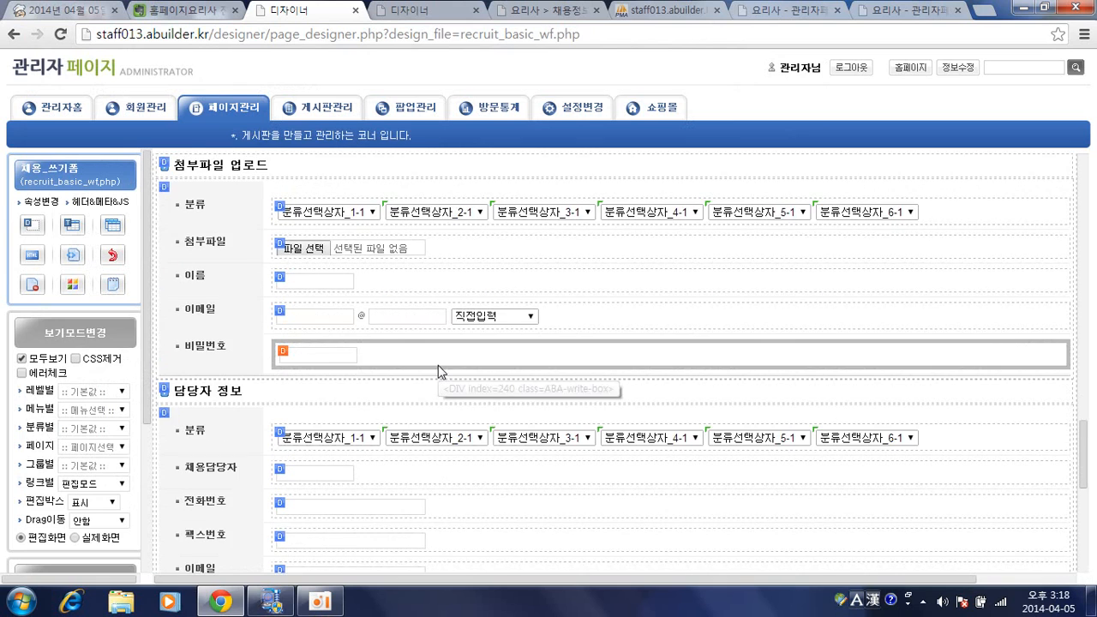
scroll(438, 371, "down", 2)
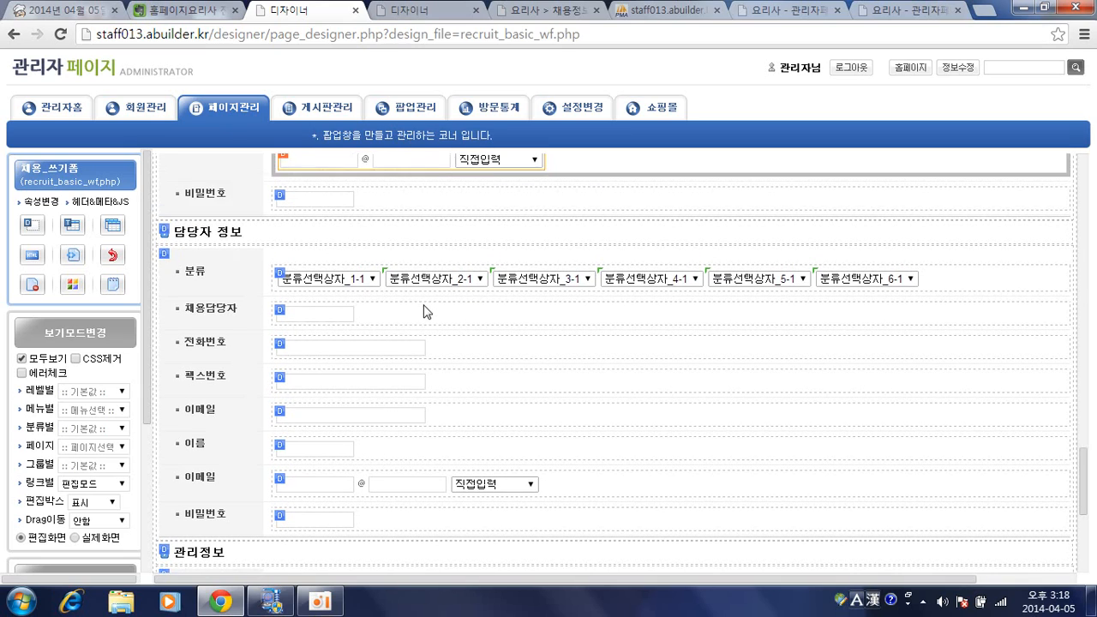
scroll(429, 311, "up", 5)
scroll(427, 312, "up", 10)
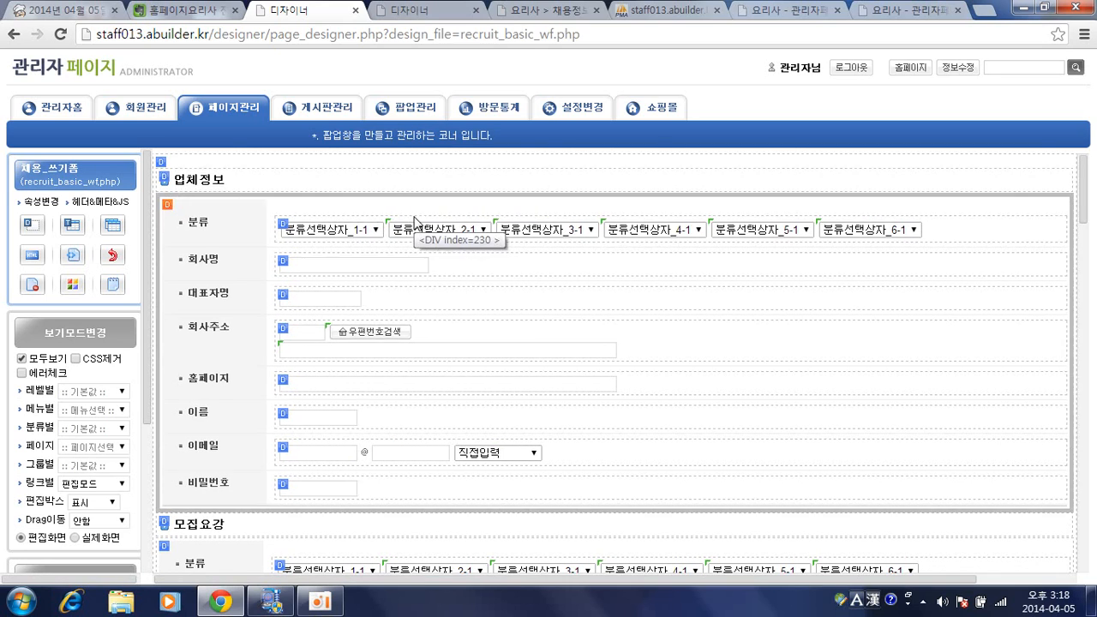
left_click(431, 15)
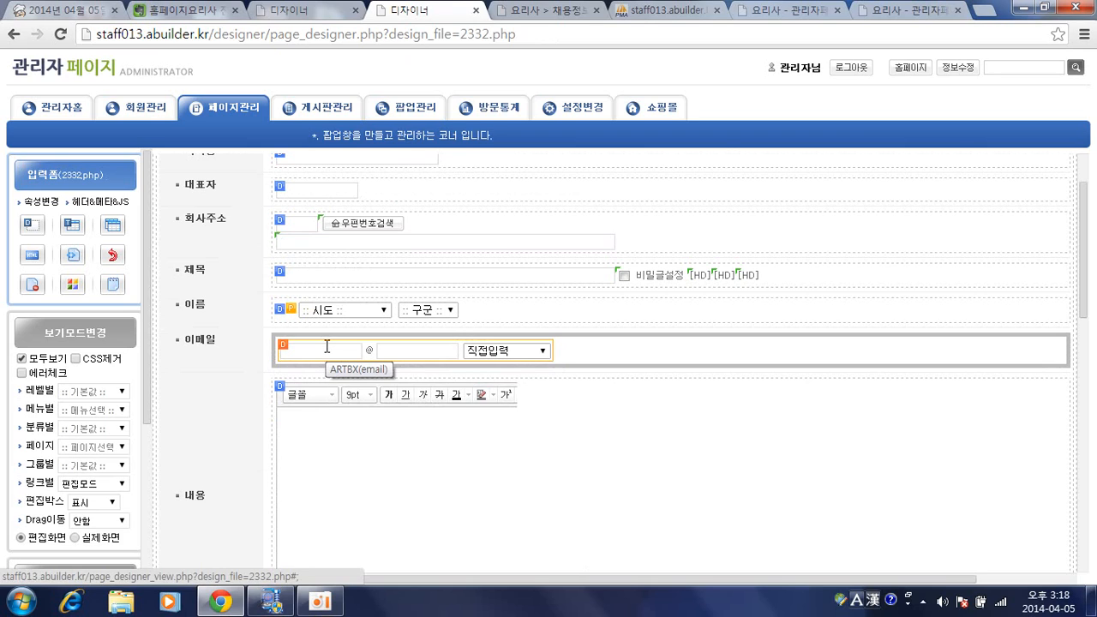
left_click(305, 12)
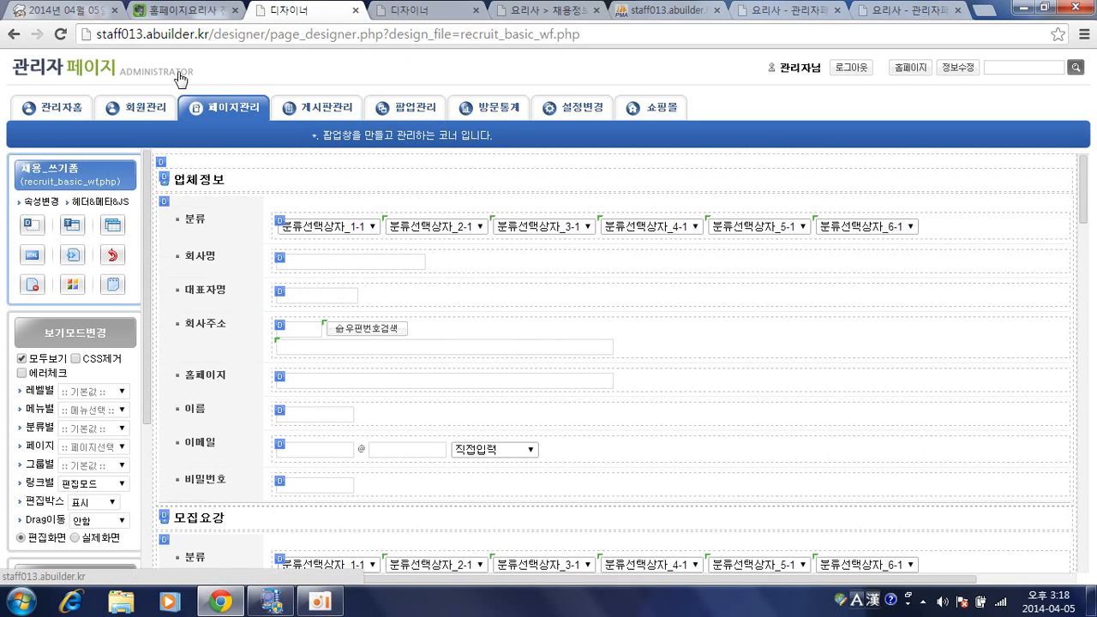
Step: View the 채용정보 board on the public site, then bring up its list form recruit_basic_lf.php in the page designer
left_click(180, 79)
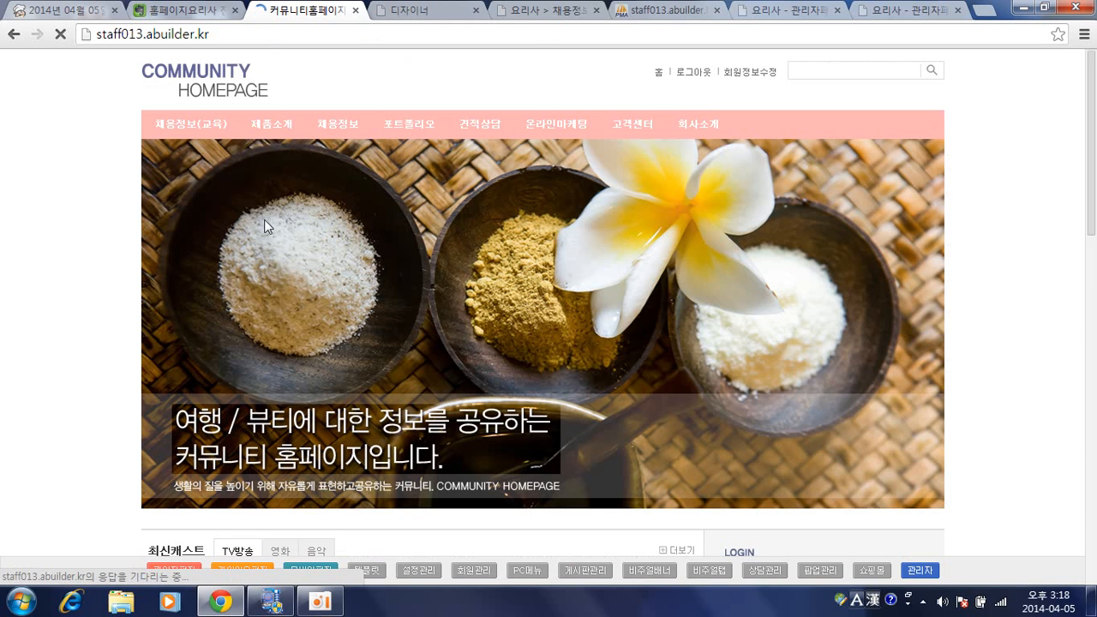
scroll(363, 243, "down", 4)
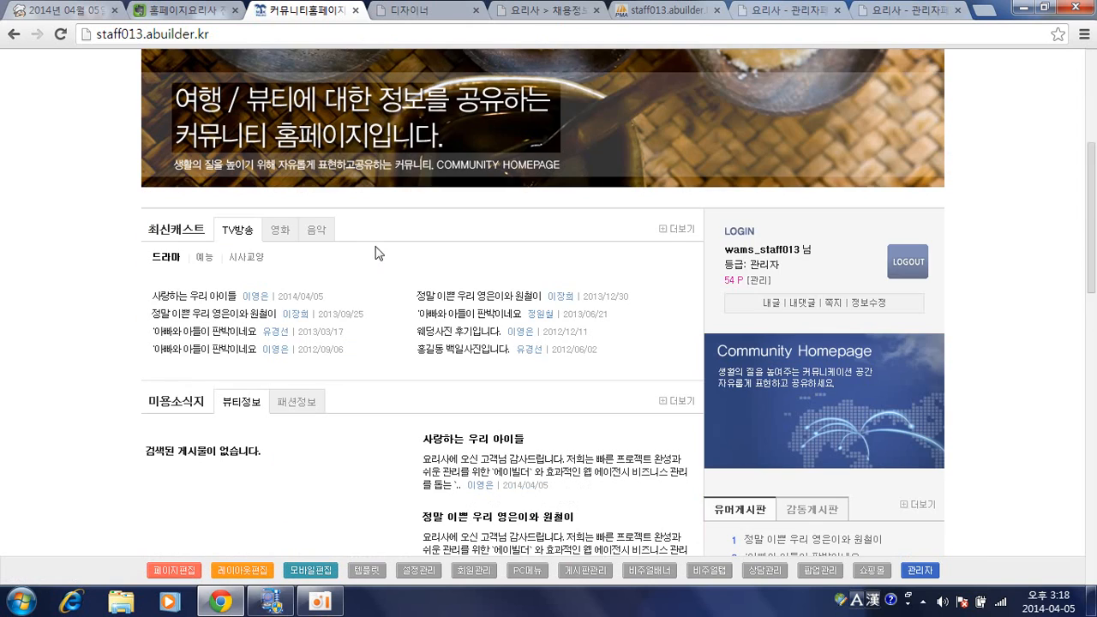
scroll(377, 245, "up", 4)
left_click(348, 134)
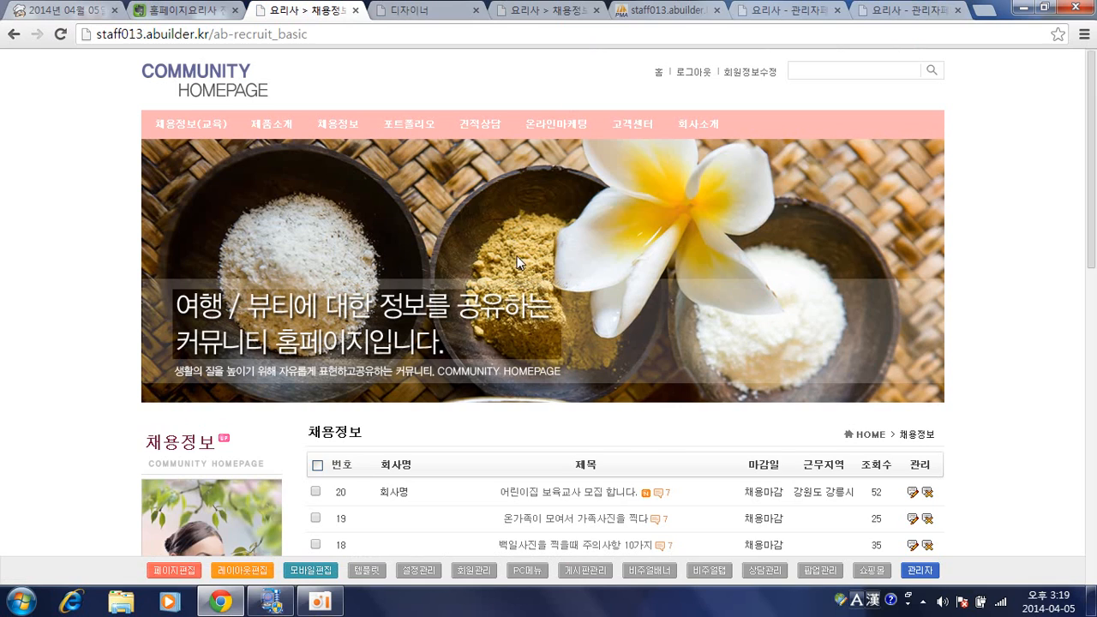
scroll(514, 262, "down", 2)
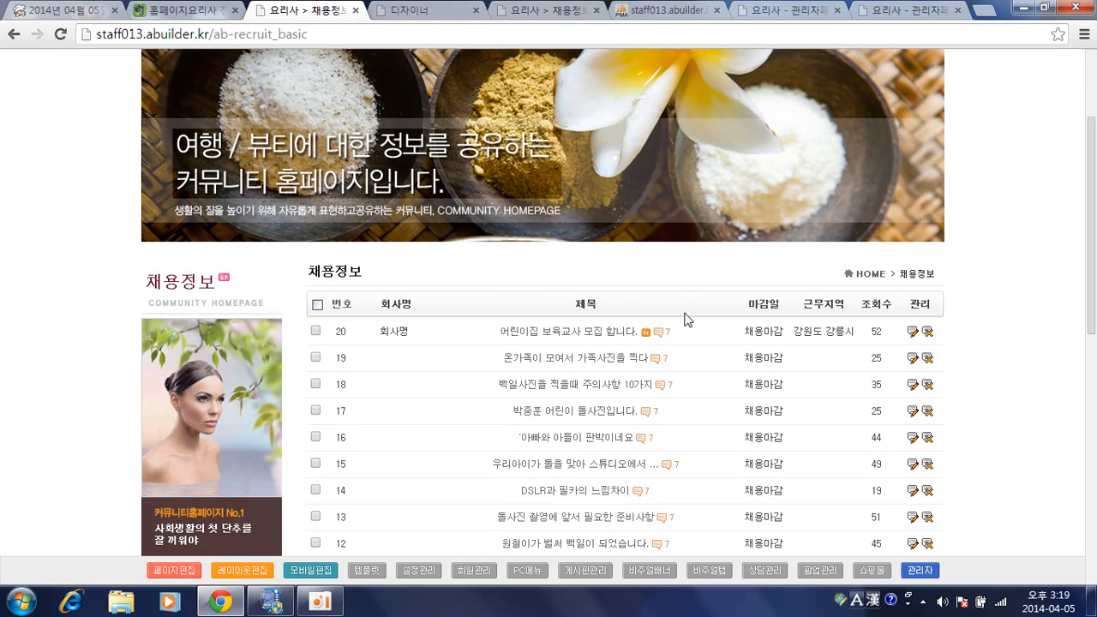
left_click(177, 570)
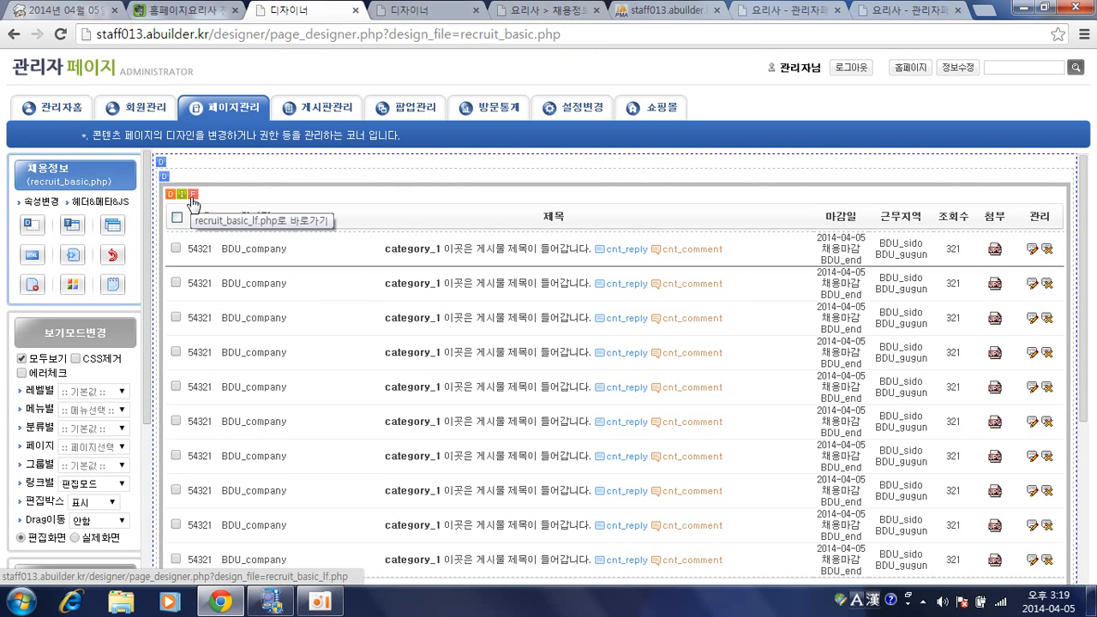
left_click(192, 196)
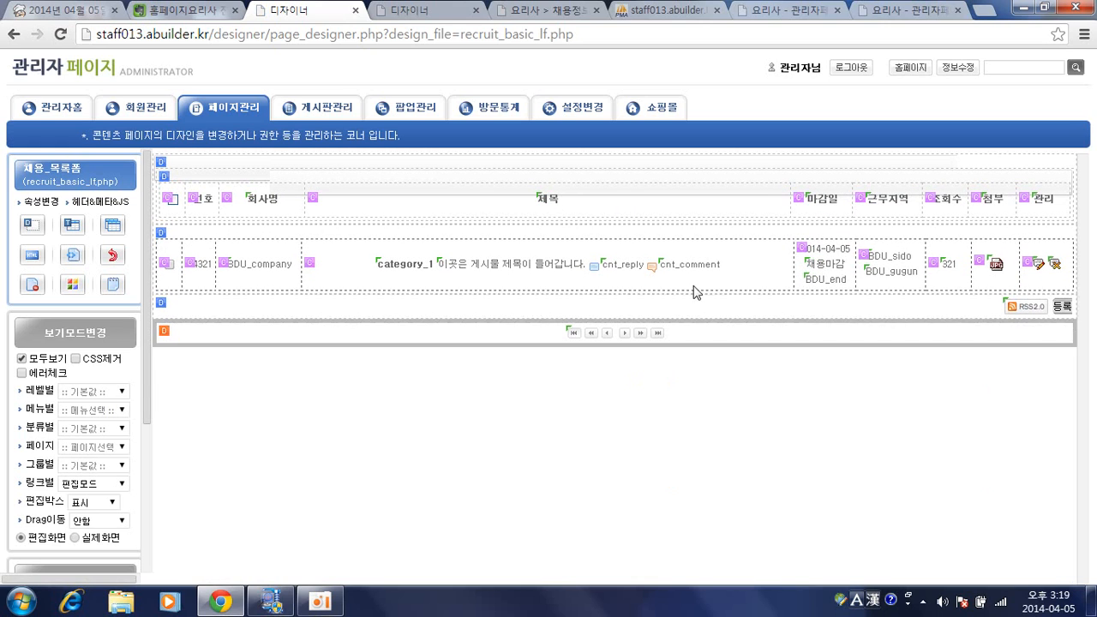
Step: Leave the 2332.php design, list the 게시판 pages in page management, and find the 채용 entries
left_click(426, 10)
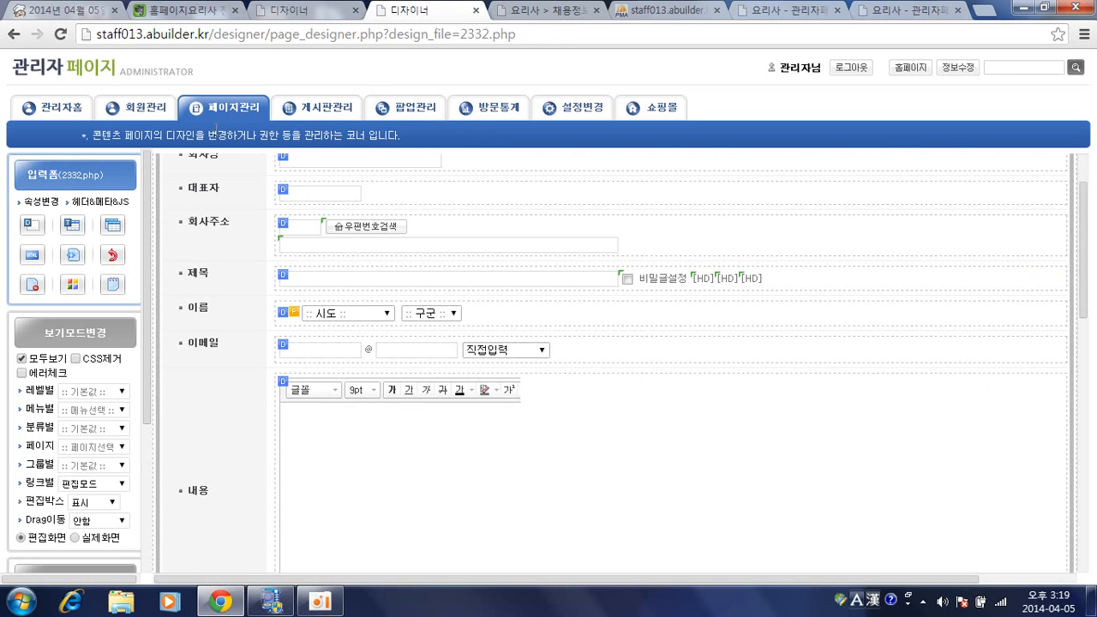
left_click(255, 120)
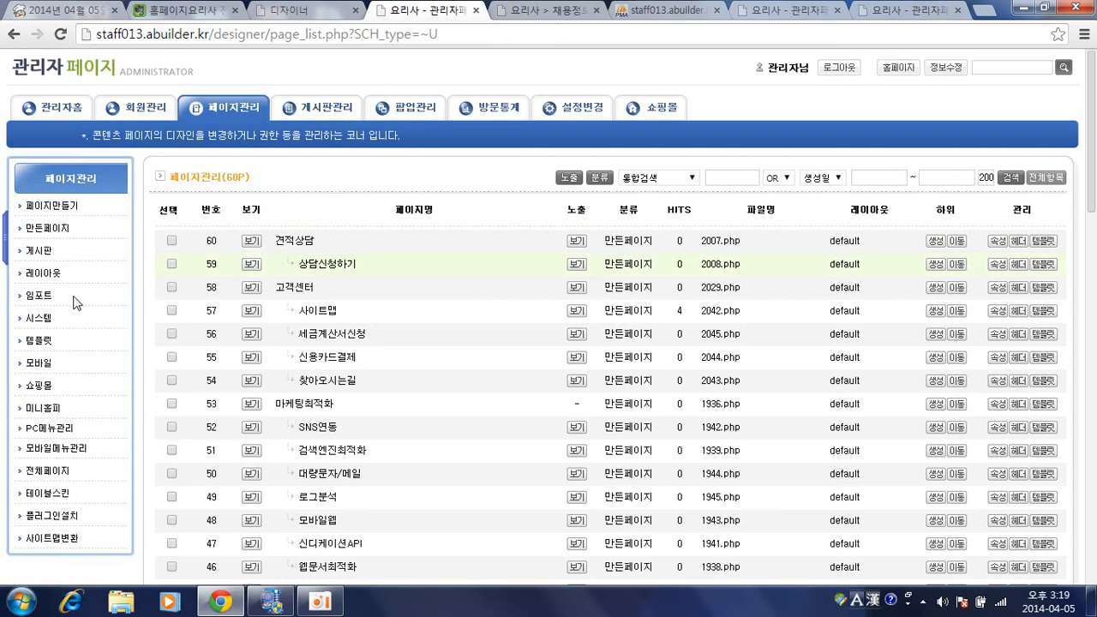
left_click(34, 253)
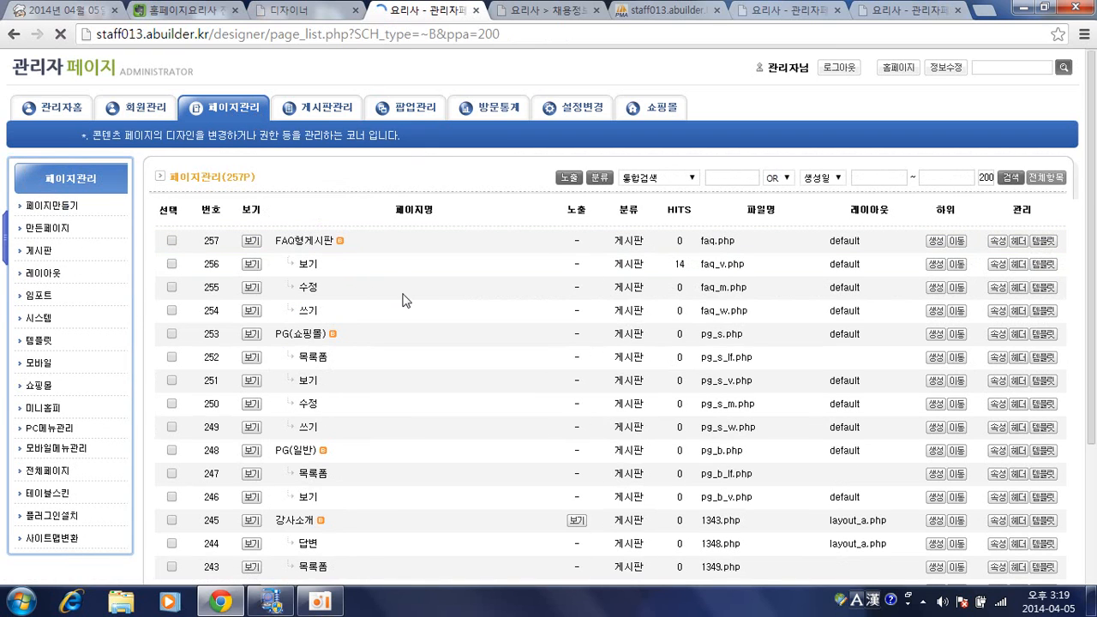
key("alt+f")
left_click(444, 329)
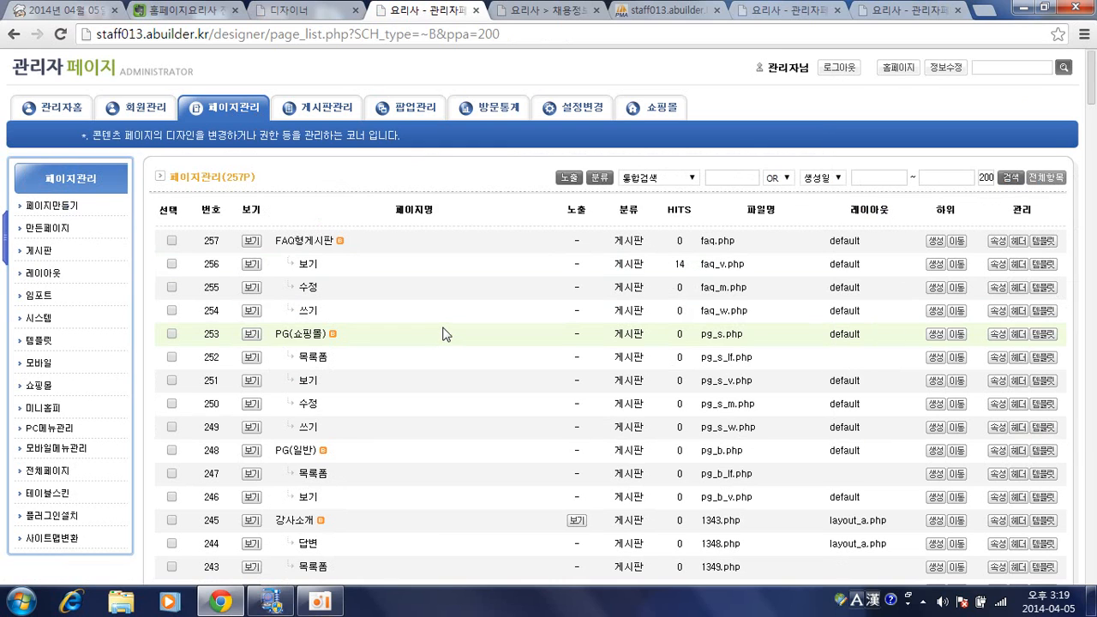
key("ctrl+f")
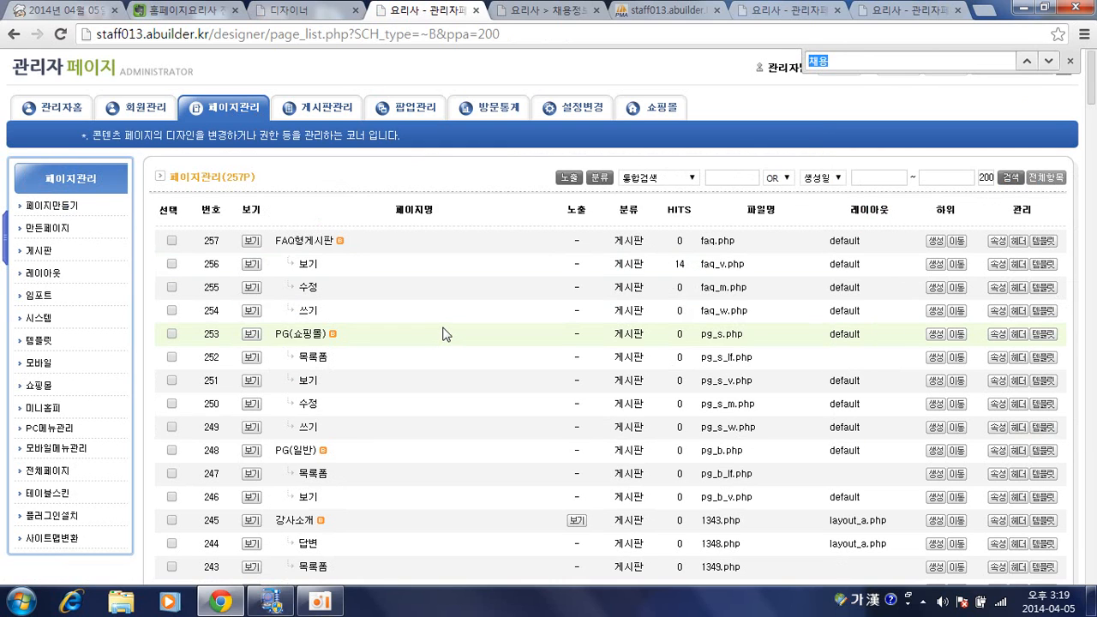
scroll(442, 334, "down", 1)
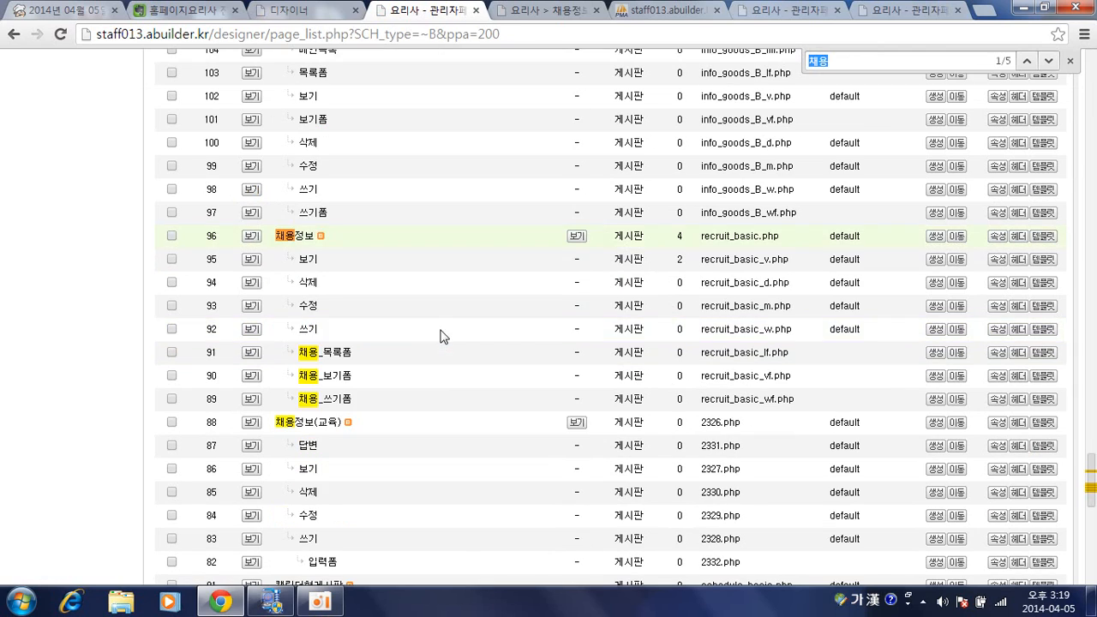
scroll(307, 429, "down", 1)
scroll(307, 428, "down", 1)
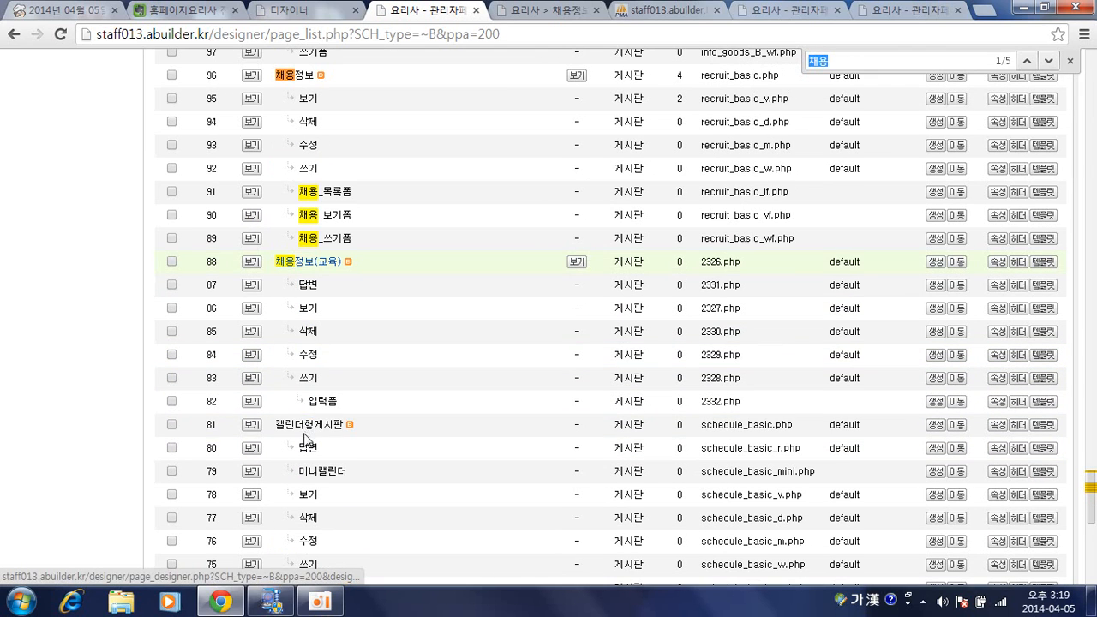
Step: Open the 채용정보(교육) list page 2326.php in the designer, split its imported 일반목록폼 into a separate file, and open that form for editing
left_click(314, 272)
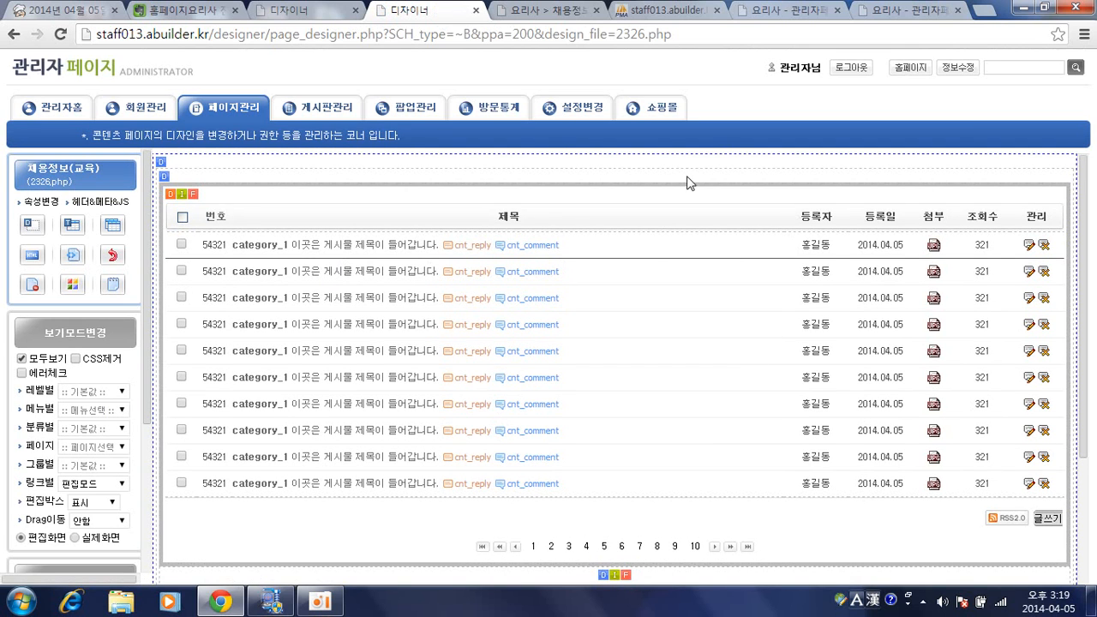
left_click(182, 195)
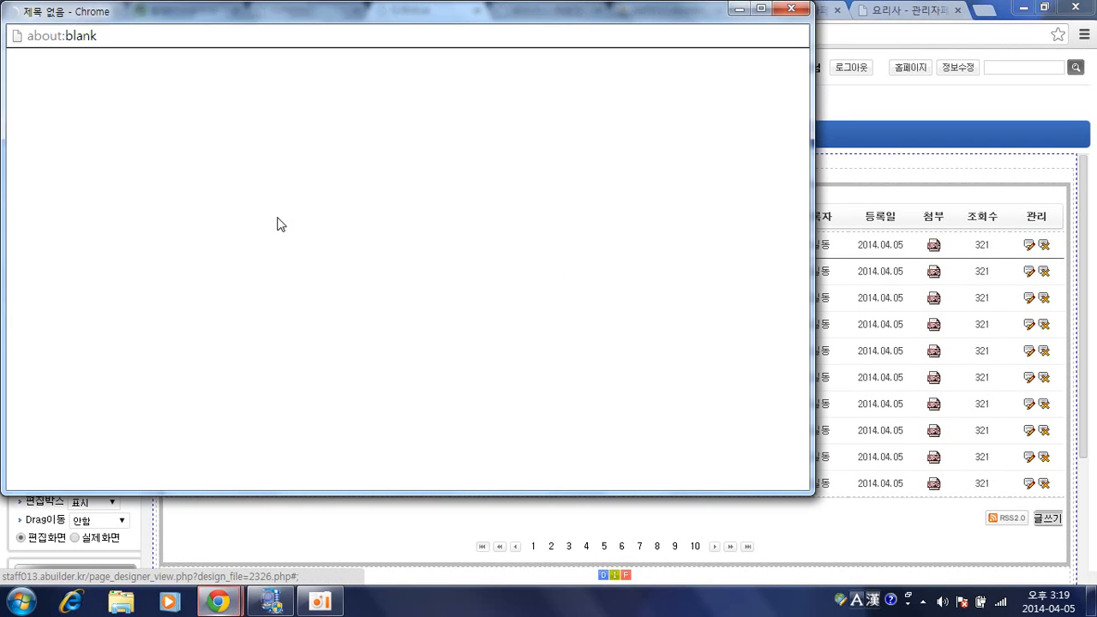
left_click(742, 106)
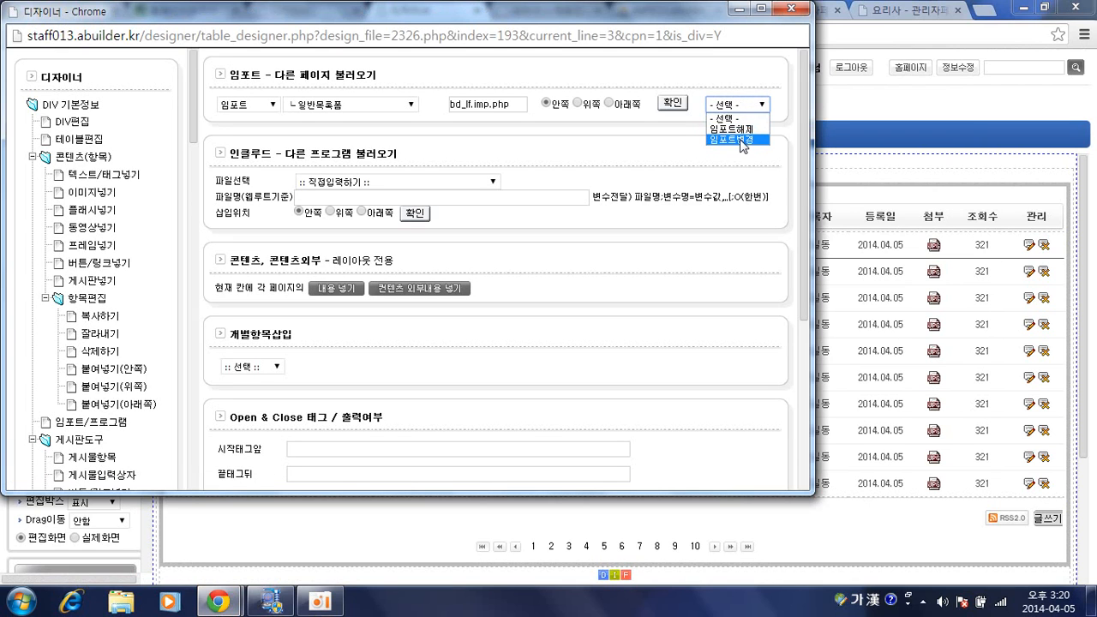
left_click(733, 137)
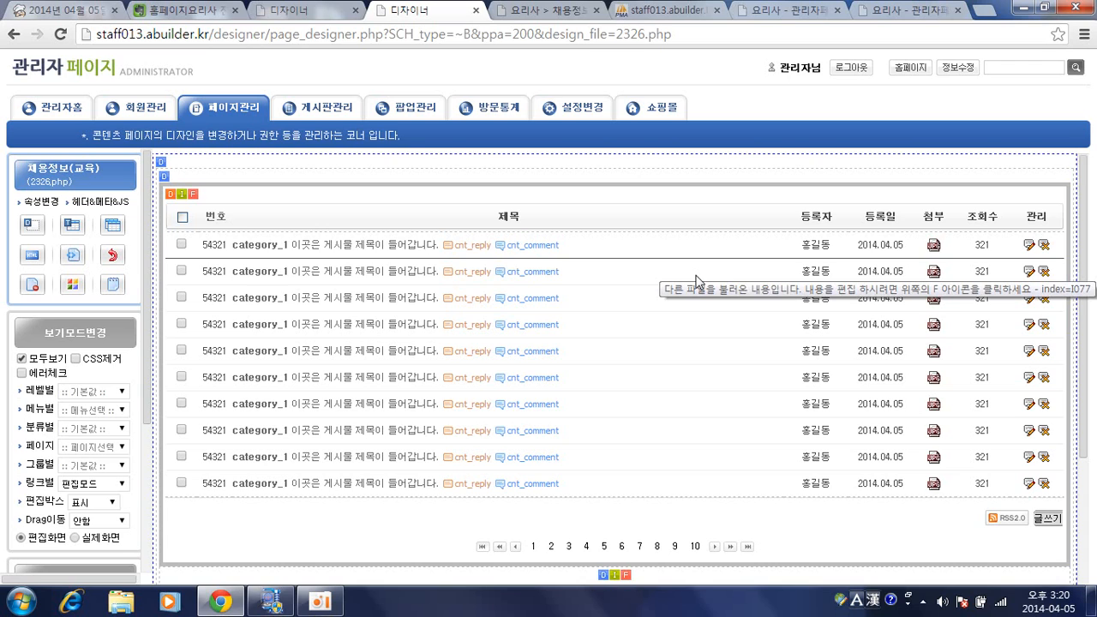
left_click(193, 197)
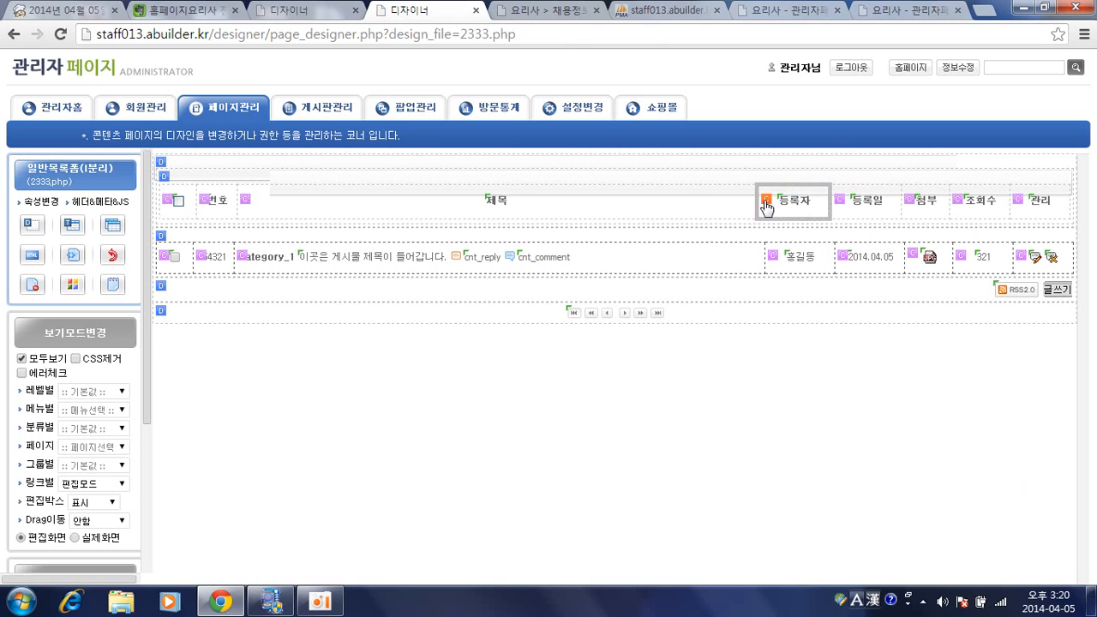
Step: Compare the list columns with recruit_basic_lf.php and rename the 등록자 column header of the 일반목록폼 to 마감일
left_click(328, 18)
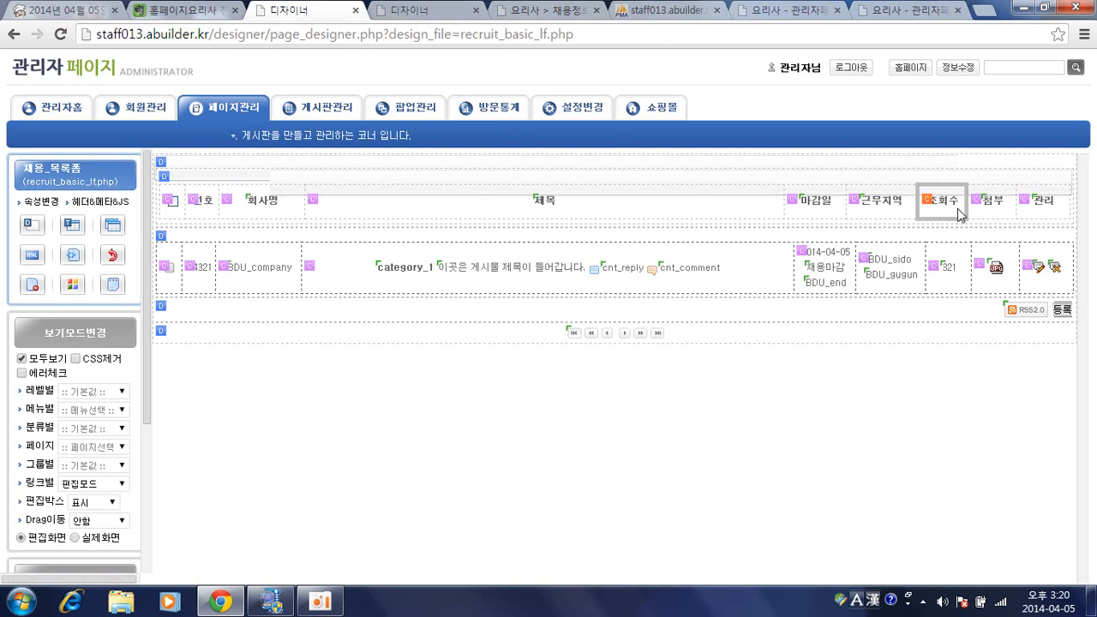
left_click(455, 18)
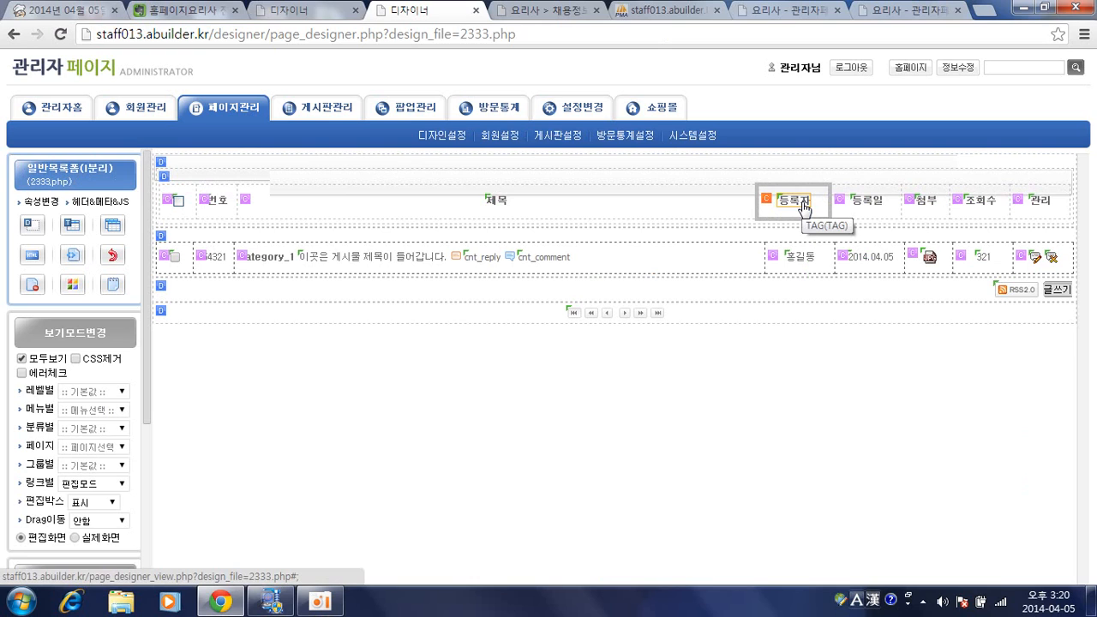
left_click(803, 209)
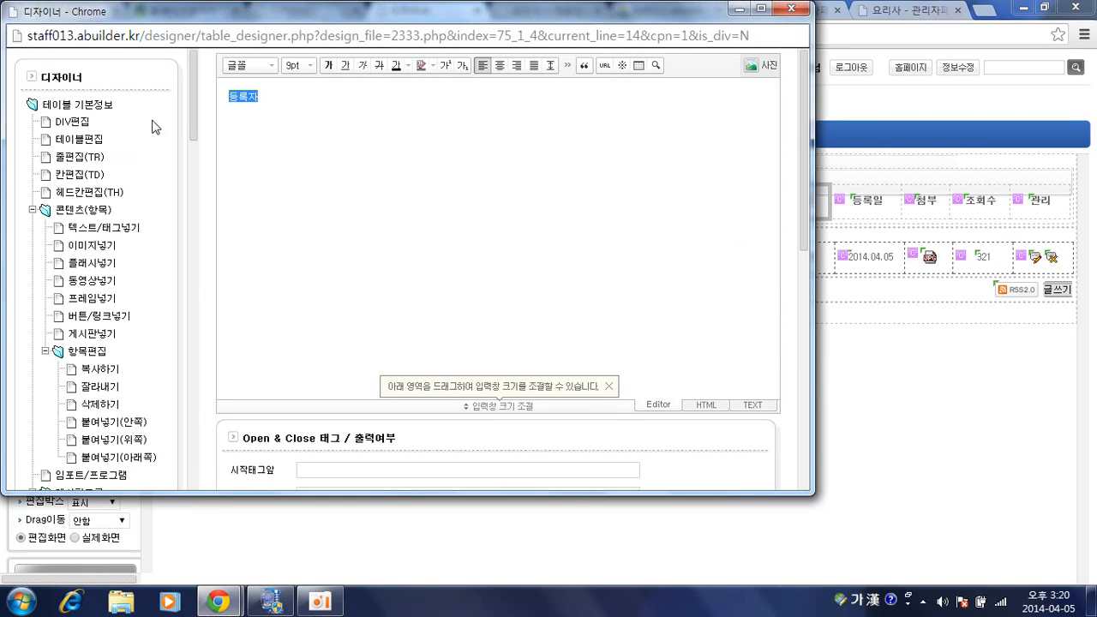
type("ㅁ")
type("감일")
scroll(343, 163, "down", 2)
scroll(552, 426, "up", 1)
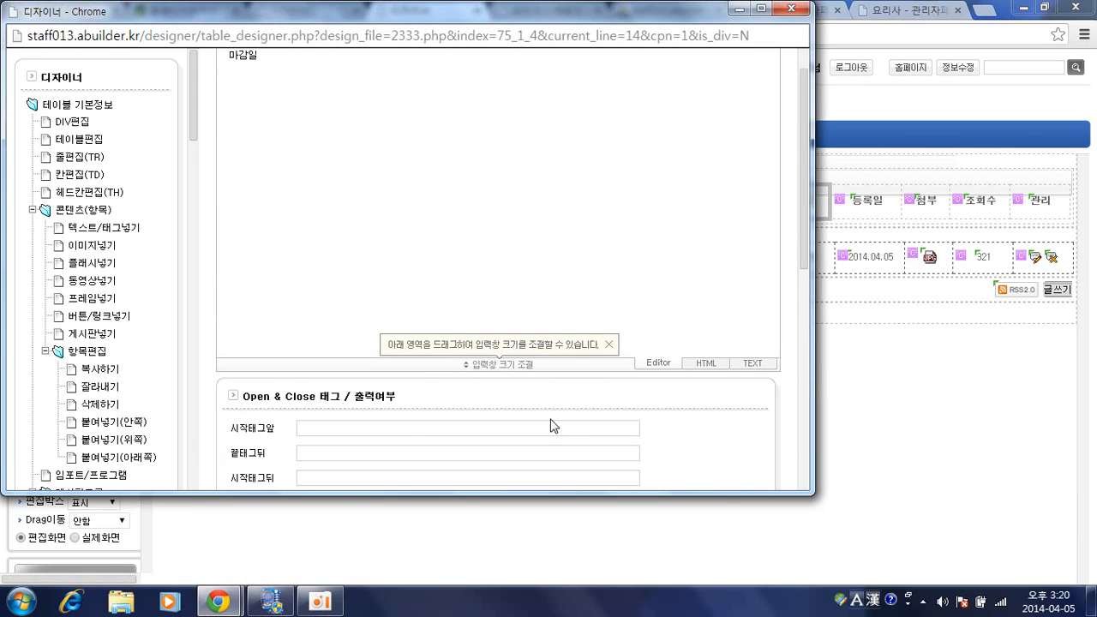
scroll(600, 377, "down", 2)
left_click(551, 381)
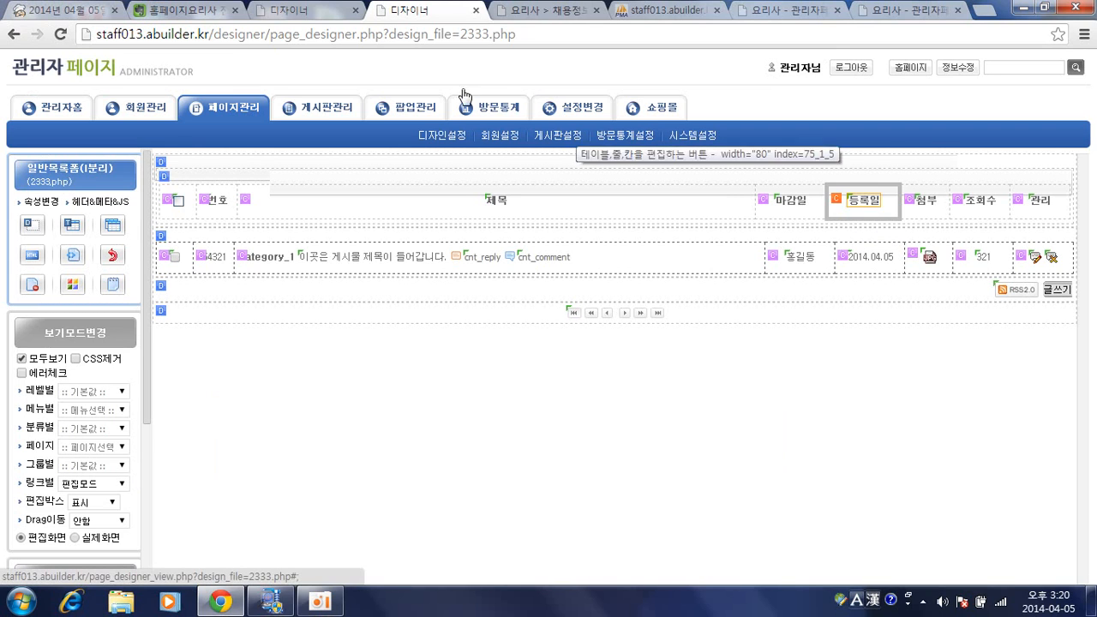
Step: Check the next column in recruit_basic_lf.php and rename the 등록일 column header of the 일반목록폼 to 근무지역
left_click(322, 23)
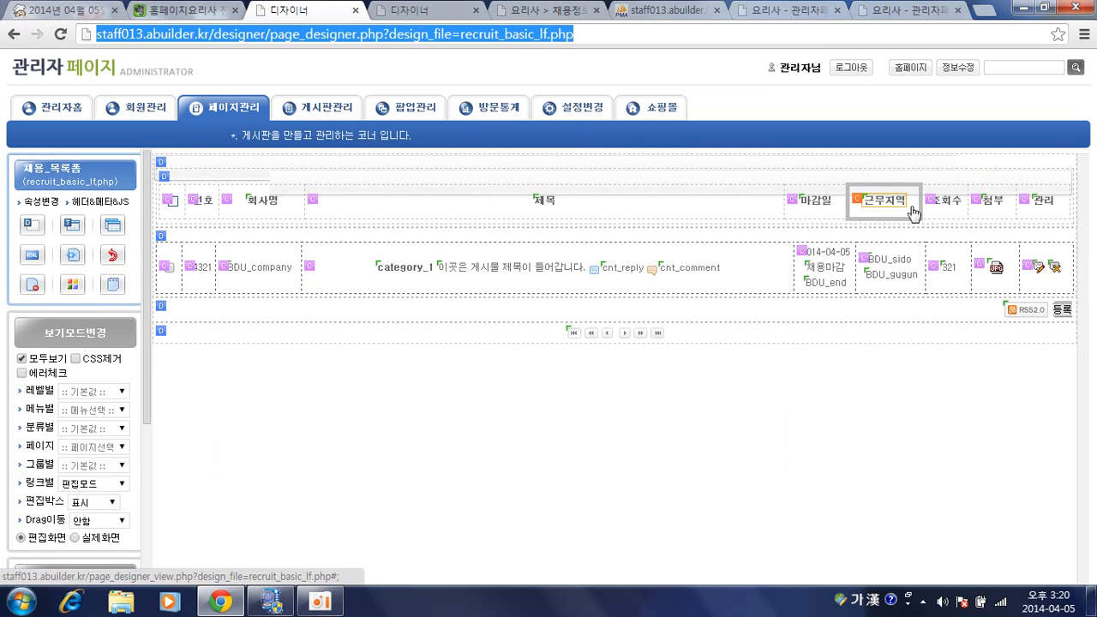
left_click(429, 10)
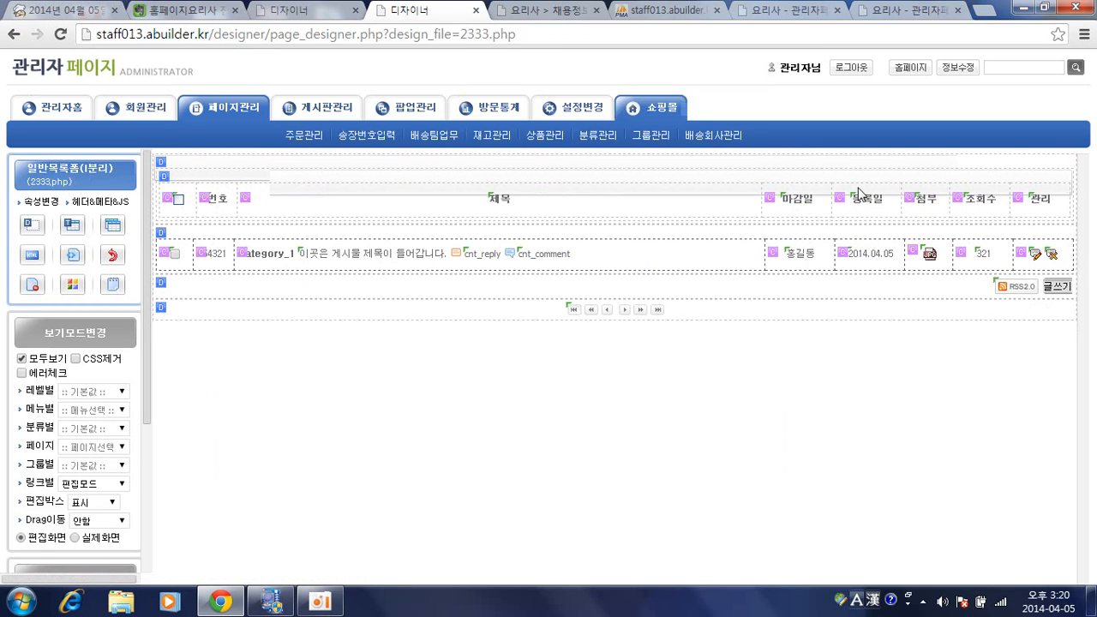
left_click(870, 218)
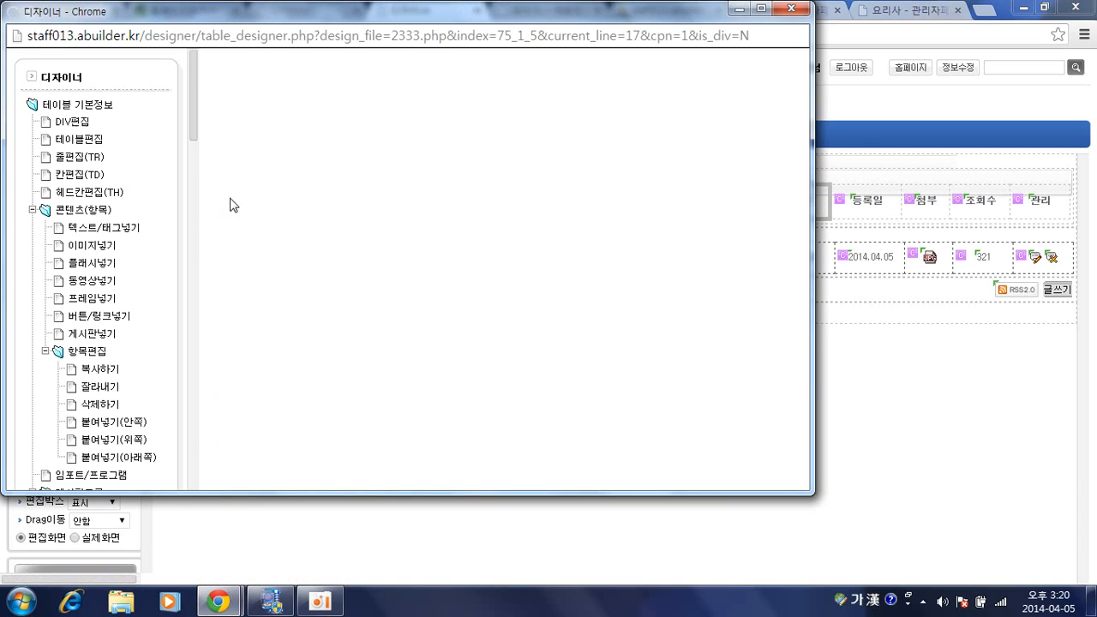
left_click_drag(288, 119, 225, 98)
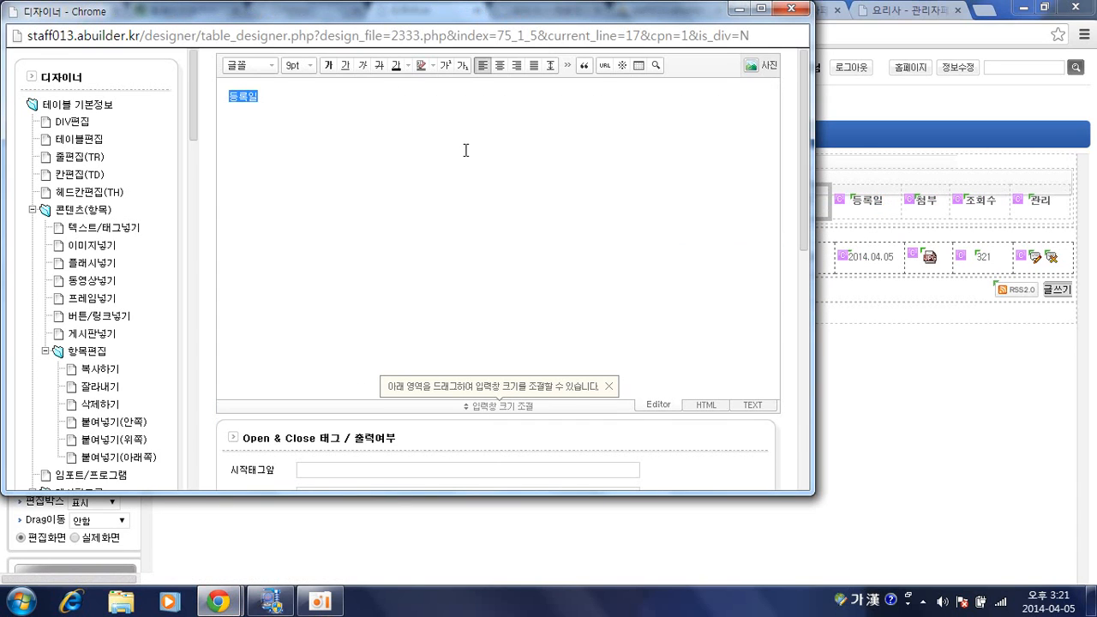
type("ㅂ무지여")
scroll(567, 334, "down", 1)
scroll(676, 399, "down", 2)
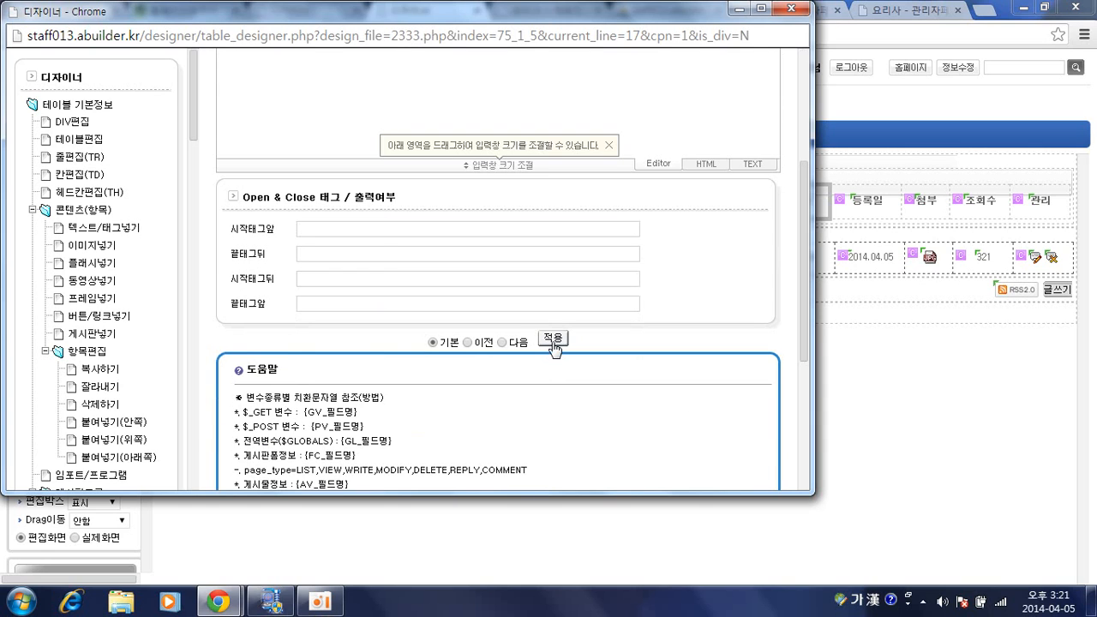
scroll(553, 345, "up", 2)
scroll(553, 344, "down", 2)
left_click(554, 372)
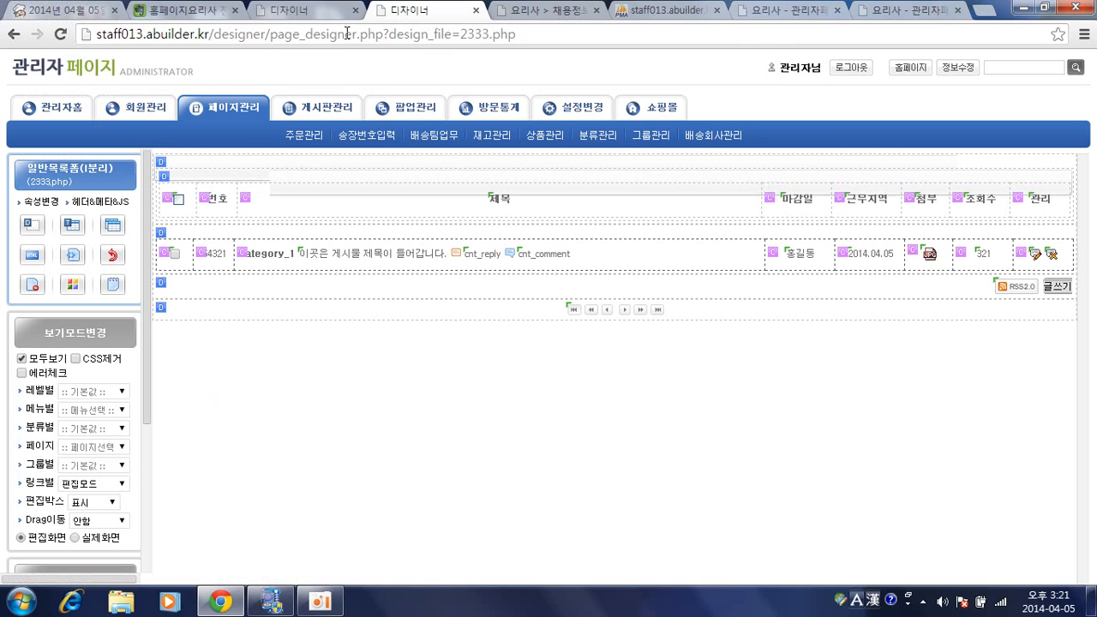
Step: View the 채용정보 board on the public site and start a new post, declining to restore the temporarily saved content
left_click(310, 11)
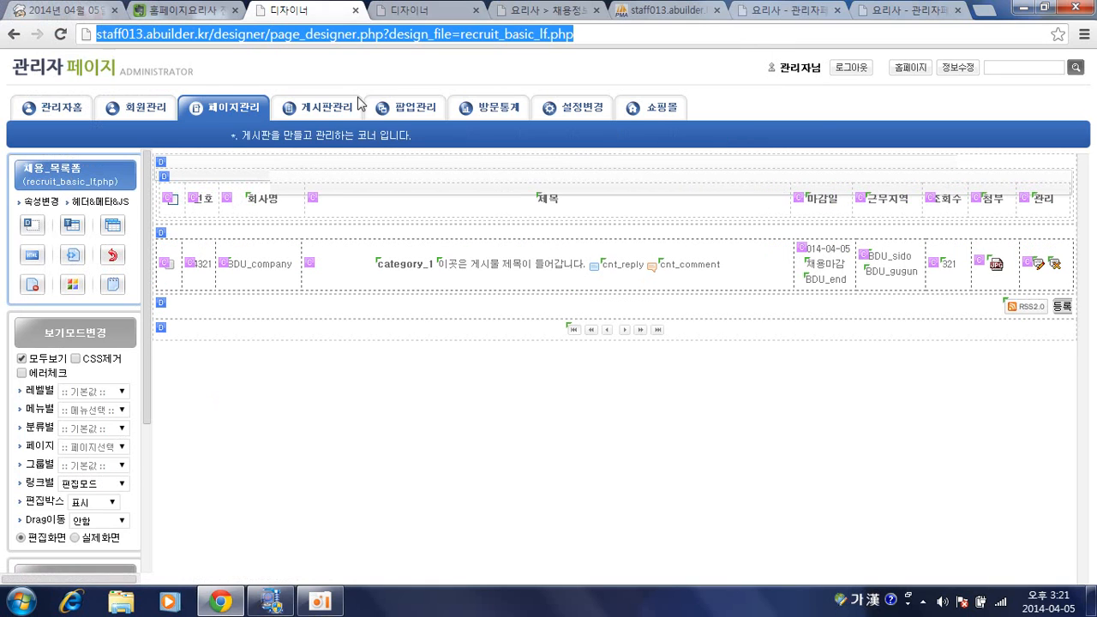
left_click(221, 114)
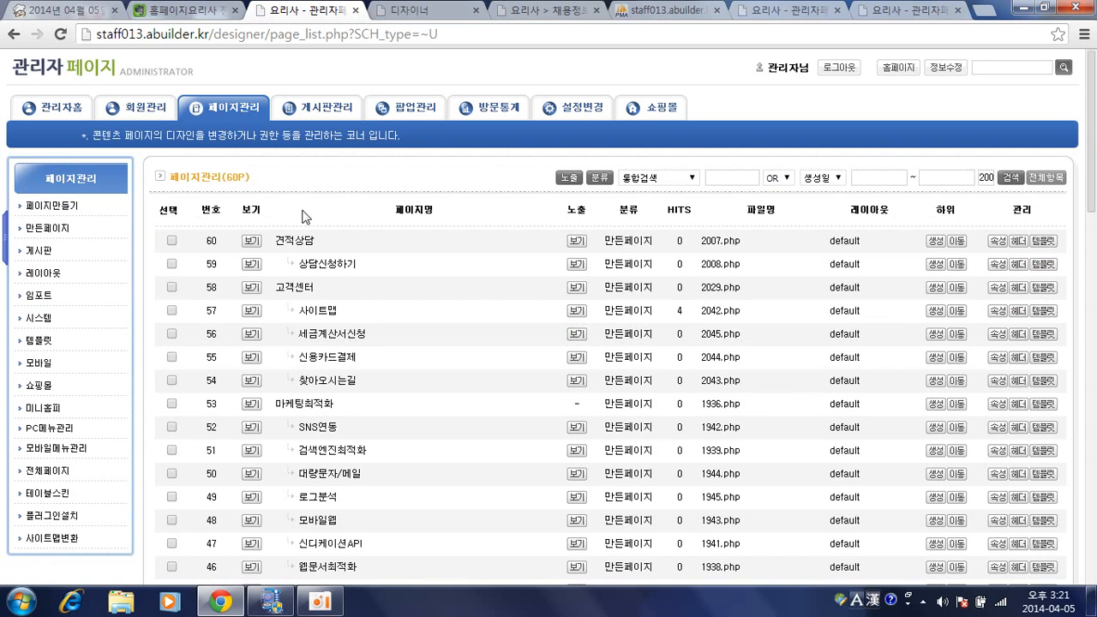
left_click(182, 71)
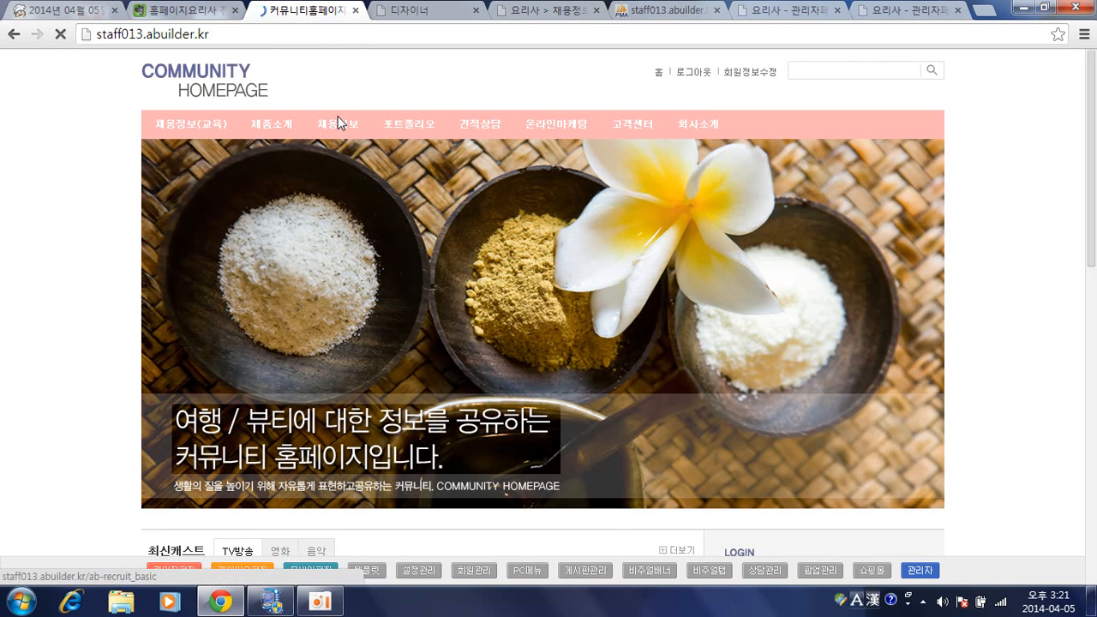
left_click(338, 125)
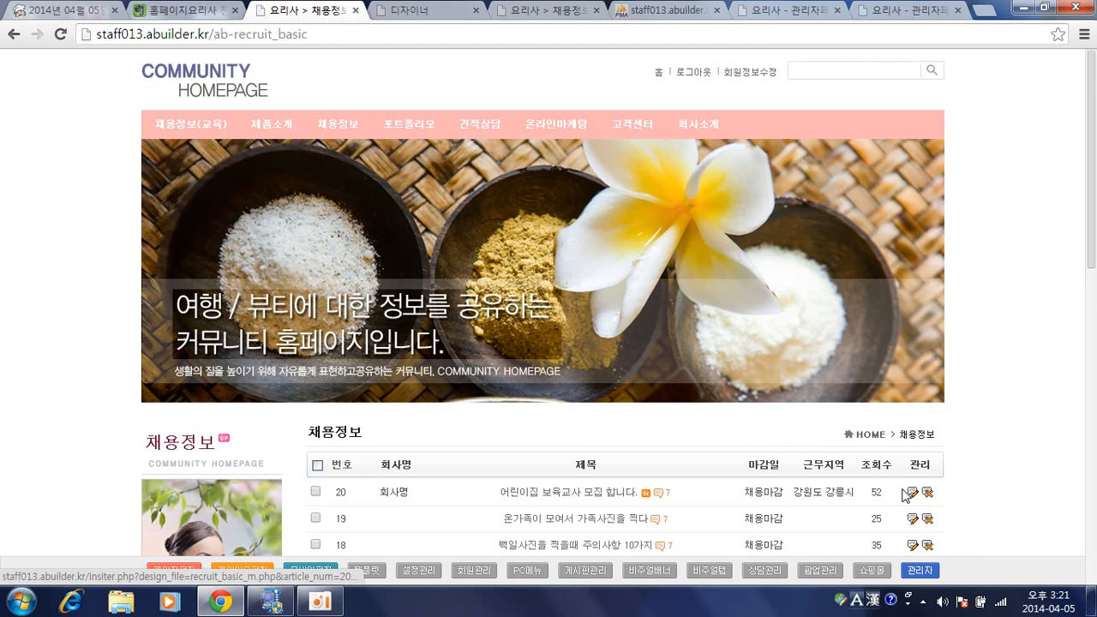
scroll(906, 494, "down", 8)
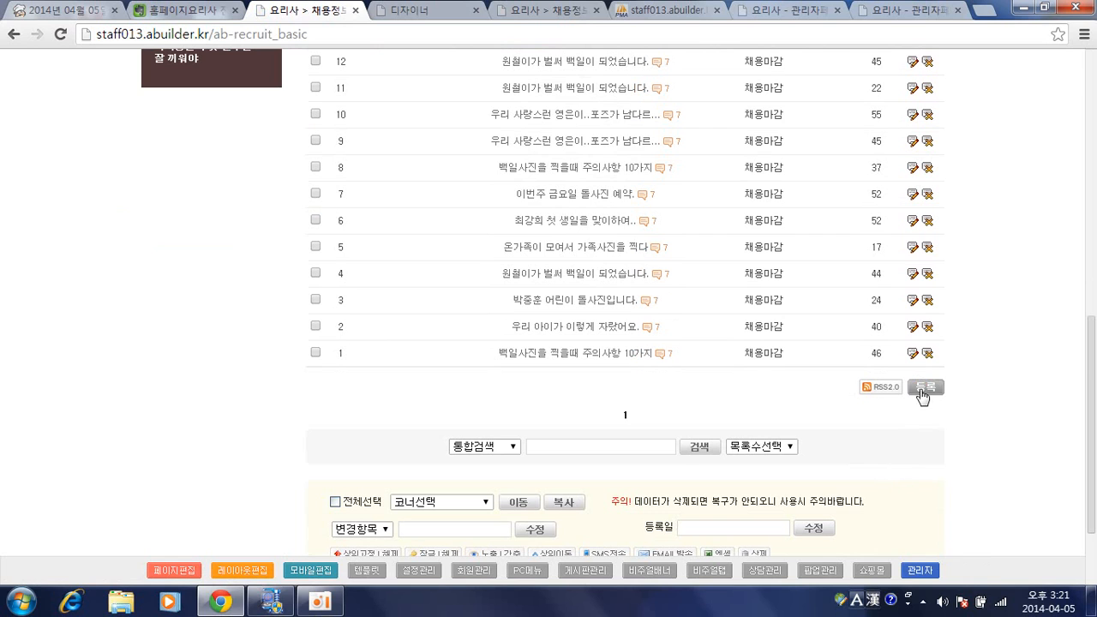
left_click(923, 391)
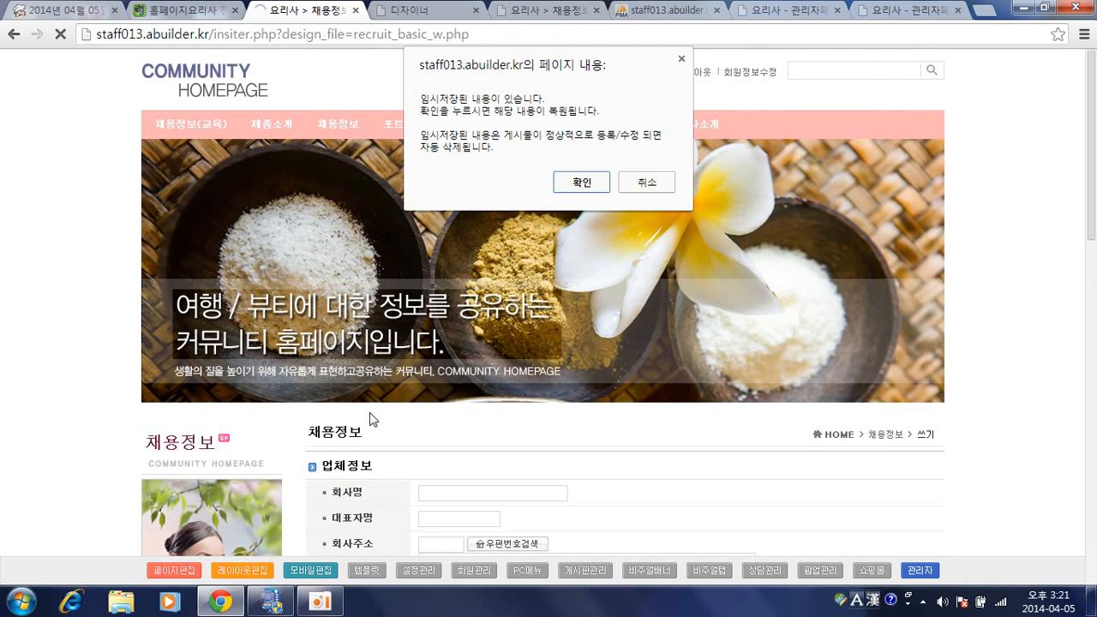
left_click(631, 183)
scroll(343, 463, "down", 2)
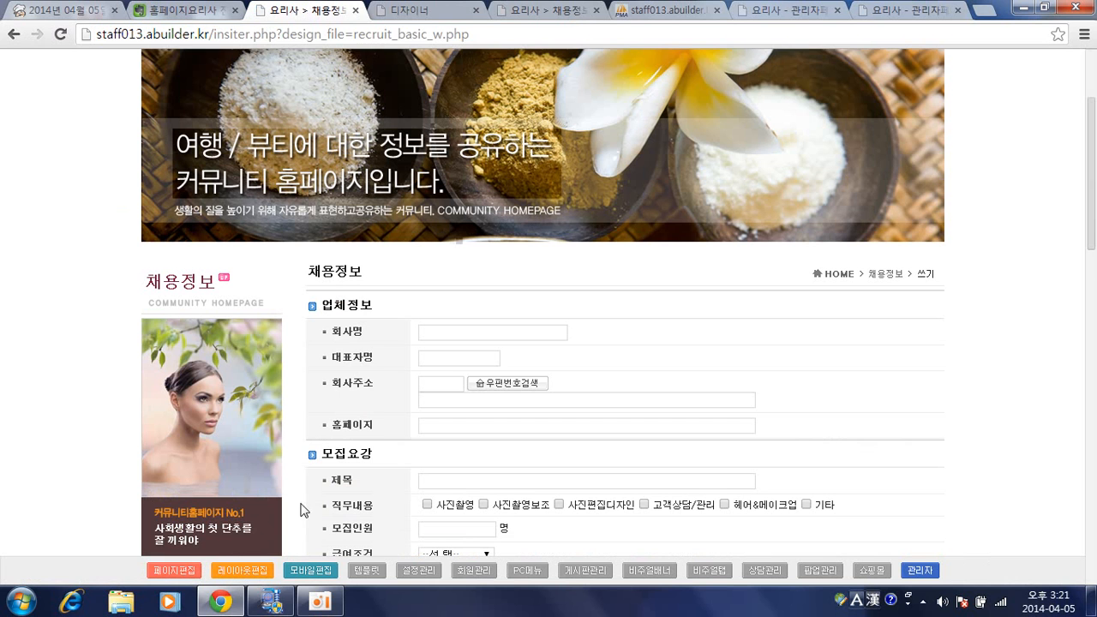
Step: Bring up the write form recruit_basic_wf.php in the page designer and look through its sections down to 담당자 정보
left_click(178, 572)
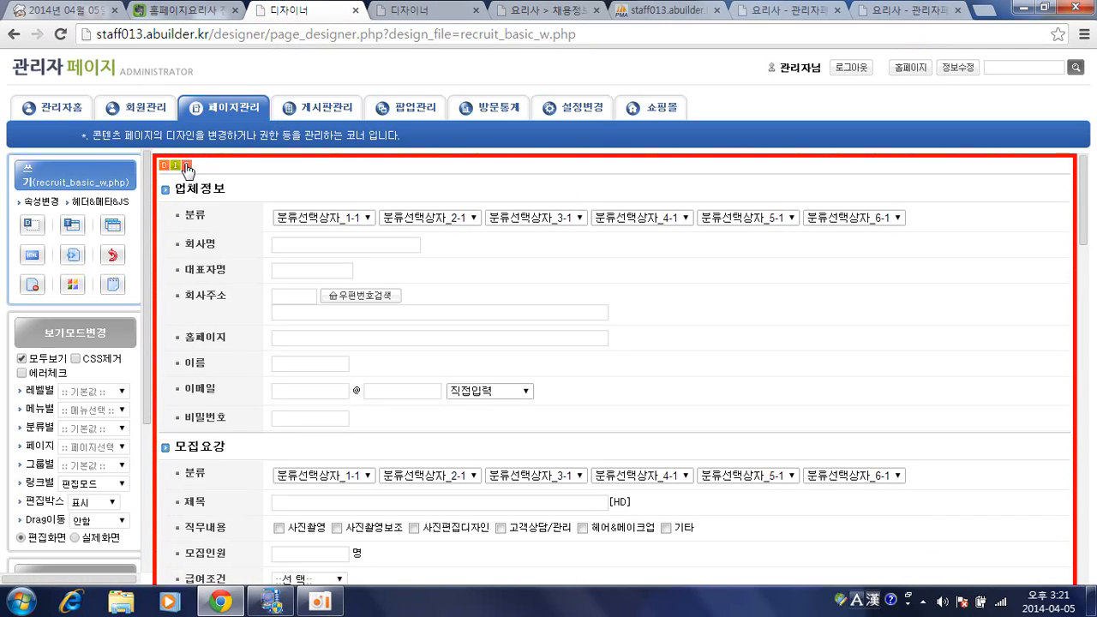
left_click(187, 166)
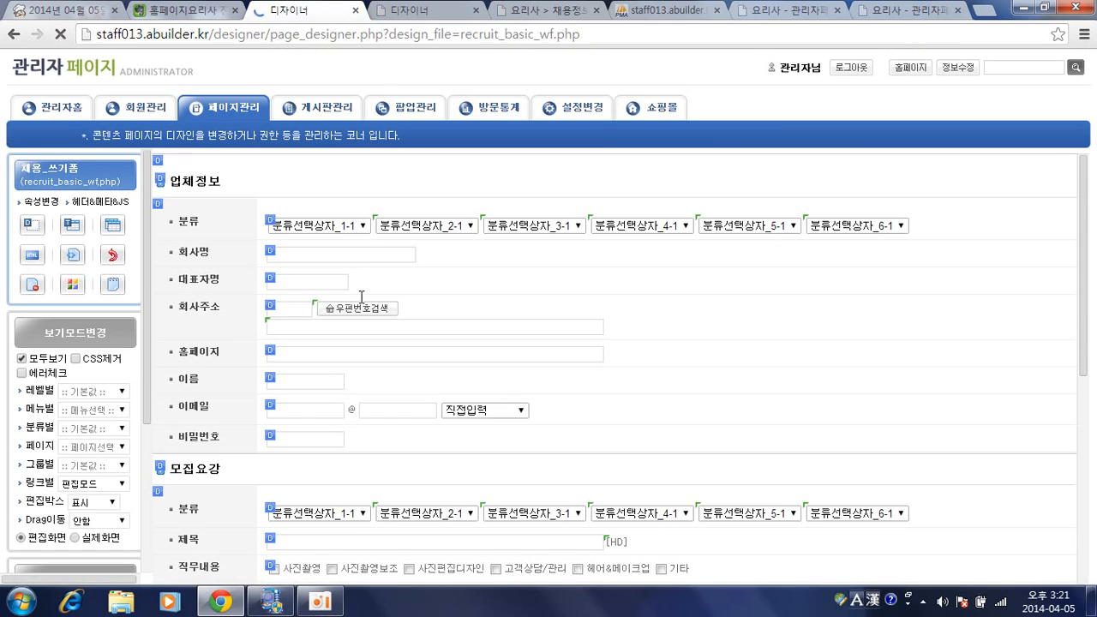
scroll(365, 296, "down", 3)
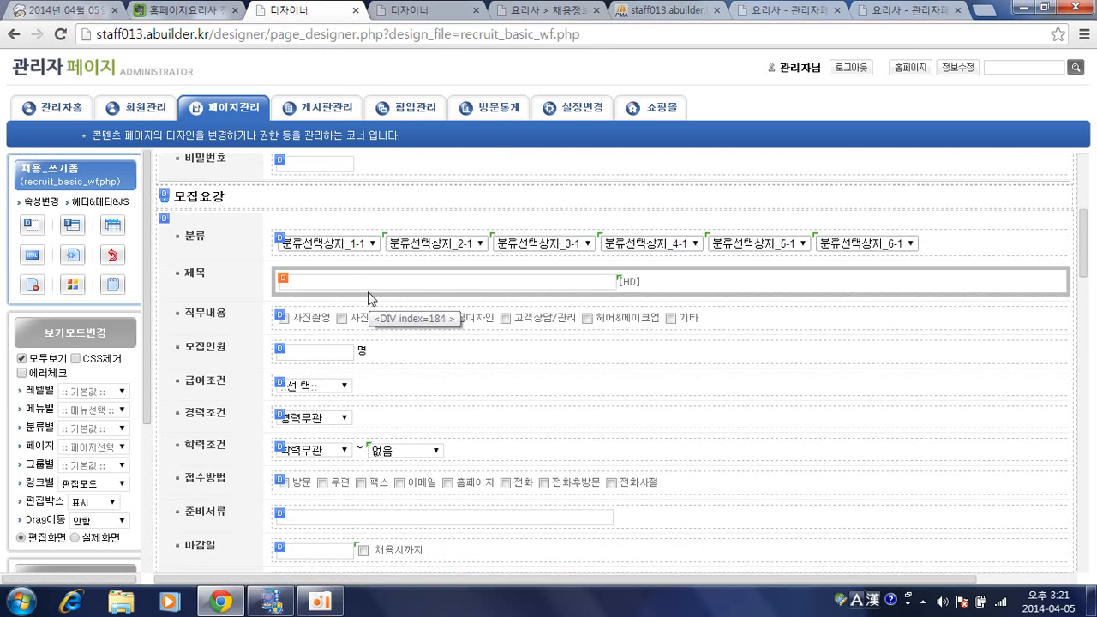
scroll(369, 297, "down", 5)
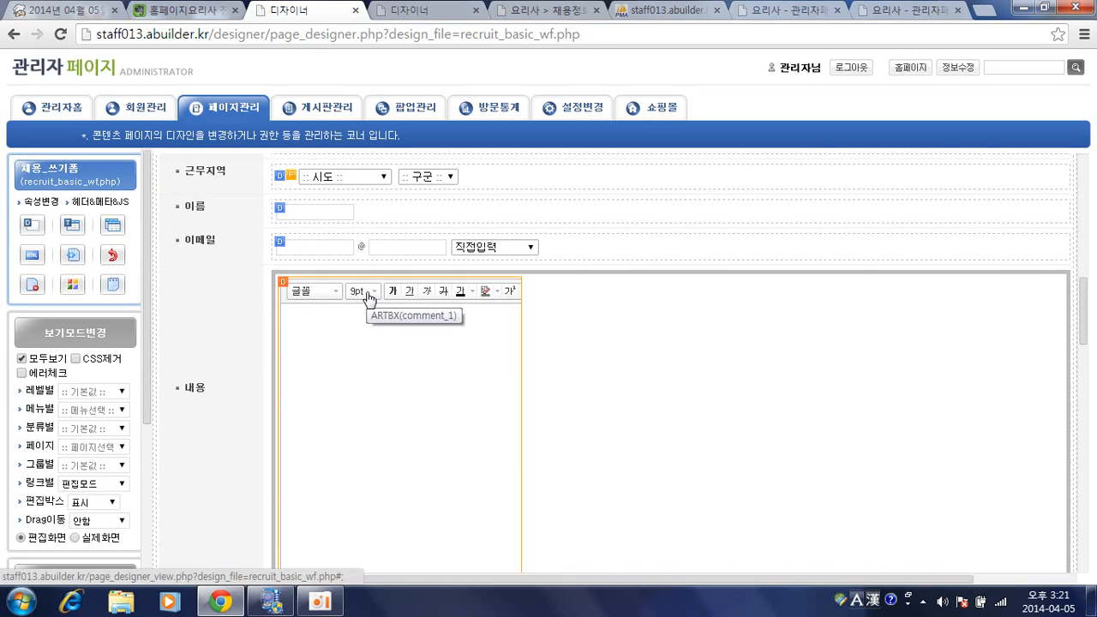
scroll(369, 298, "down", 8)
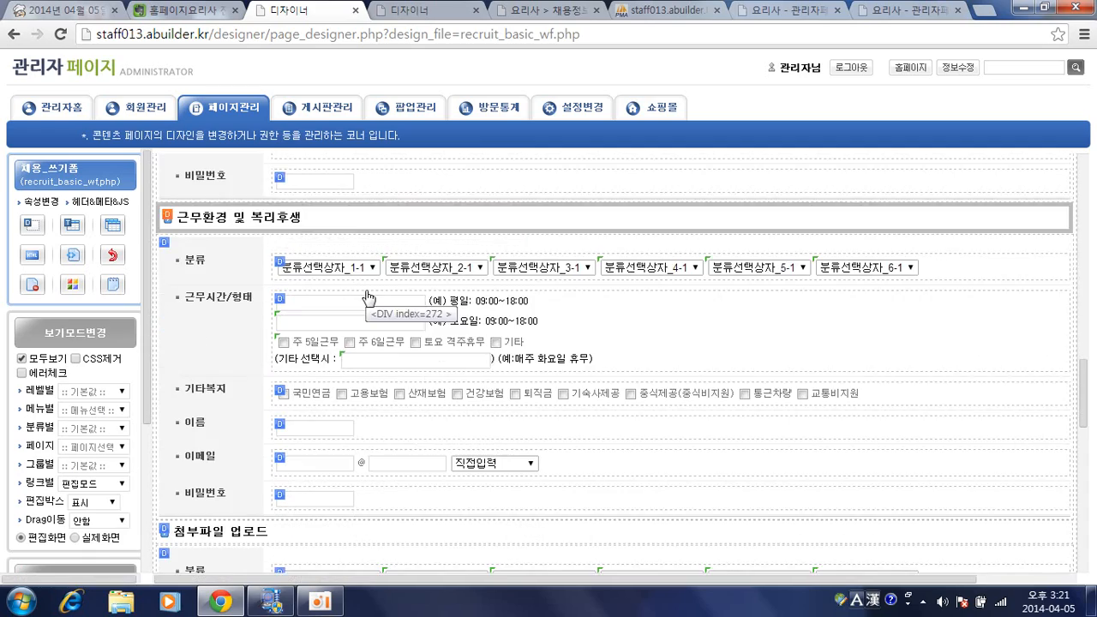
scroll(369, 297, "down", 2)
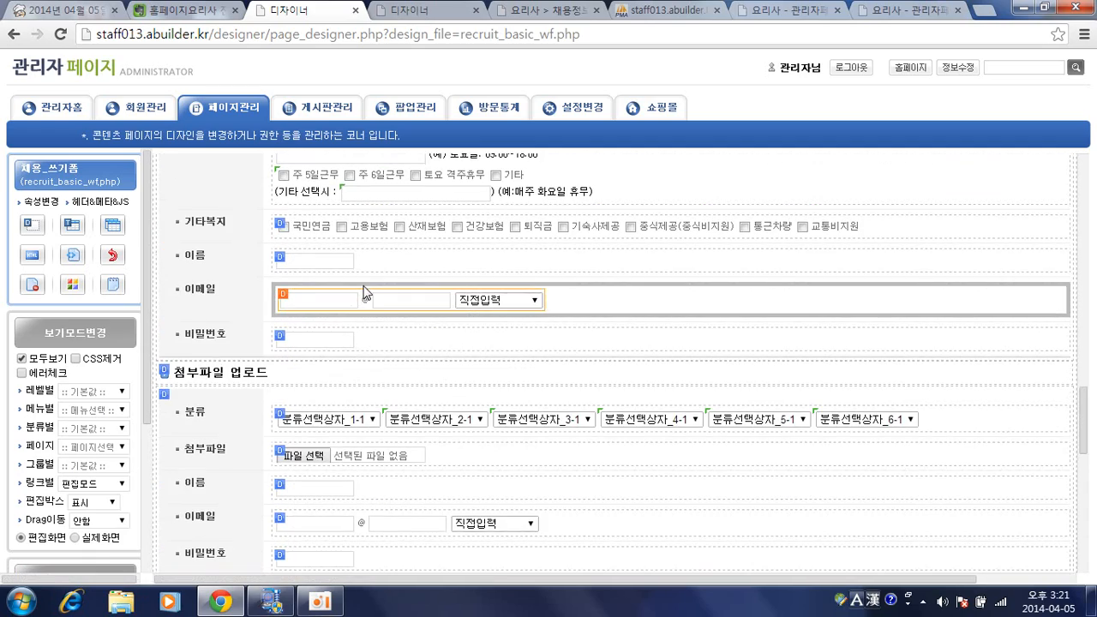
scroll(363, 292, "down", 5)
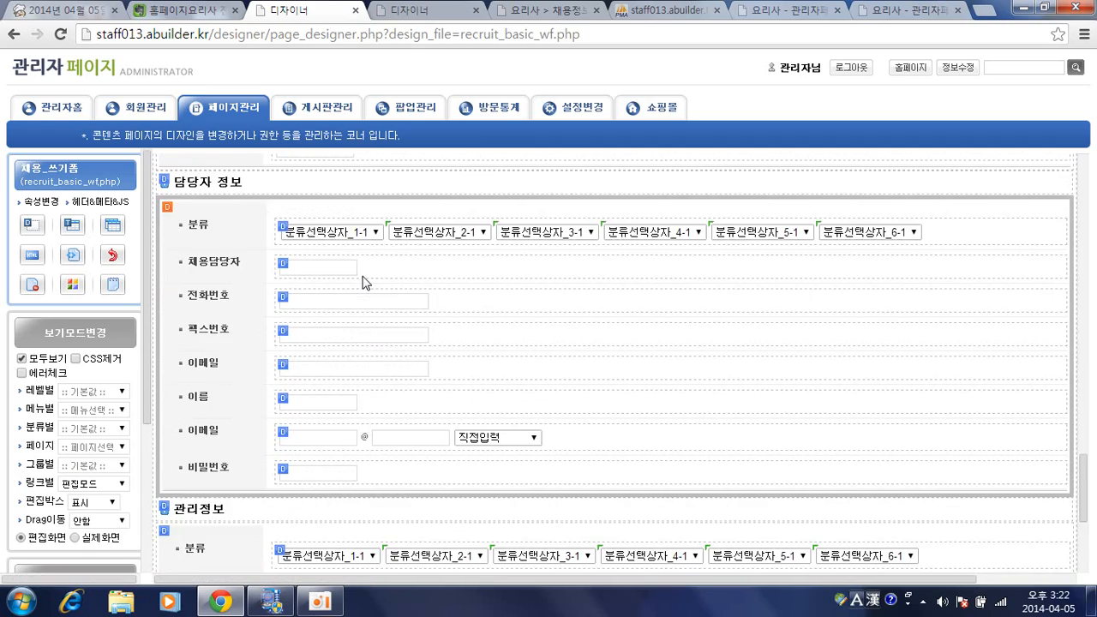
Step: Inspect the 마감일 input box in the 모집요강 section, checking its field name, input type, date-picker class and storage format
scroll(362, 277, "up", 15)
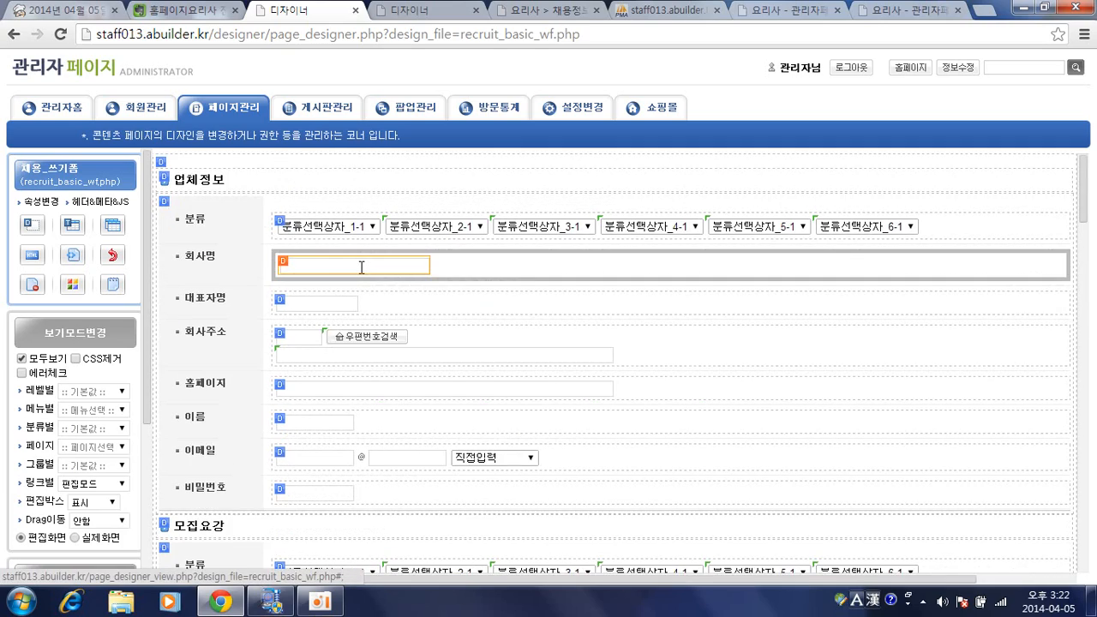
scroll(361, 267, "down", 3)
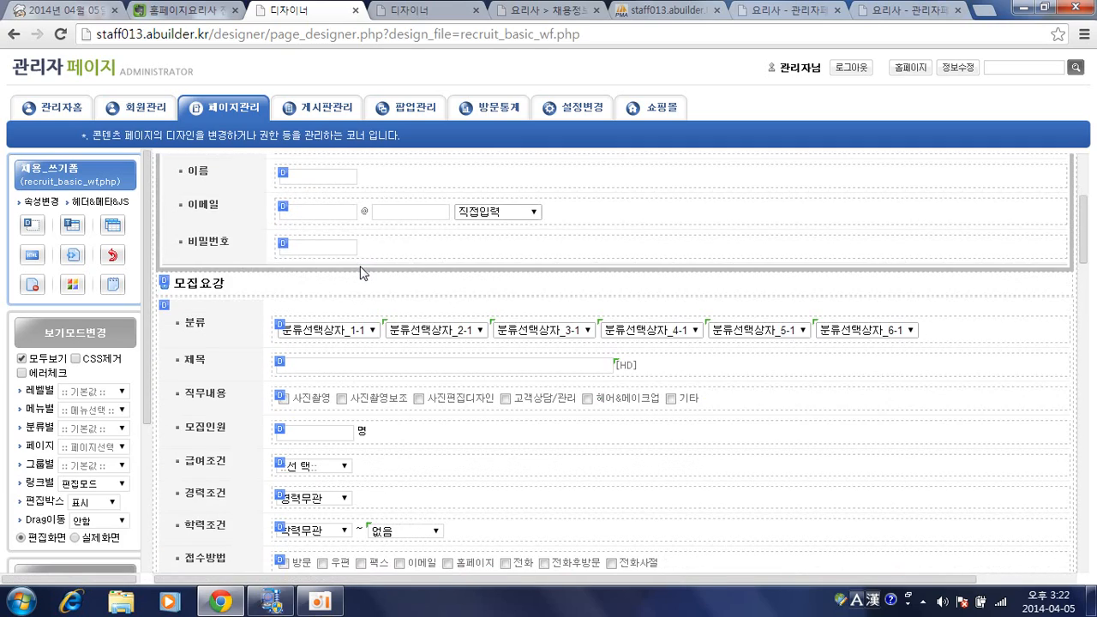
scroll(361, 272, "down", 2)
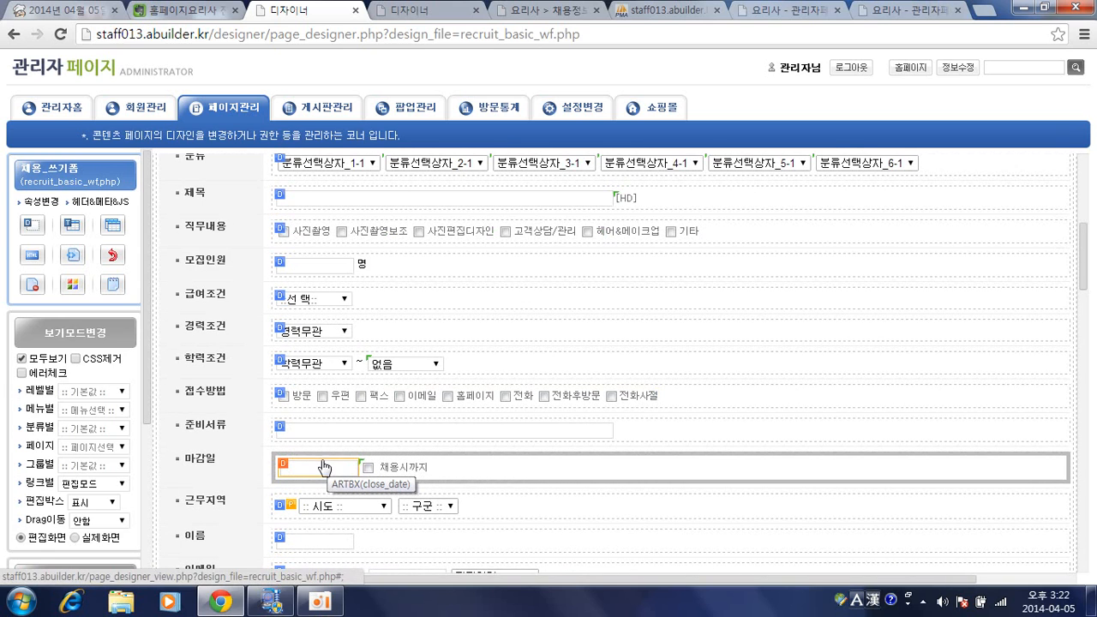
double_click(323, 463)
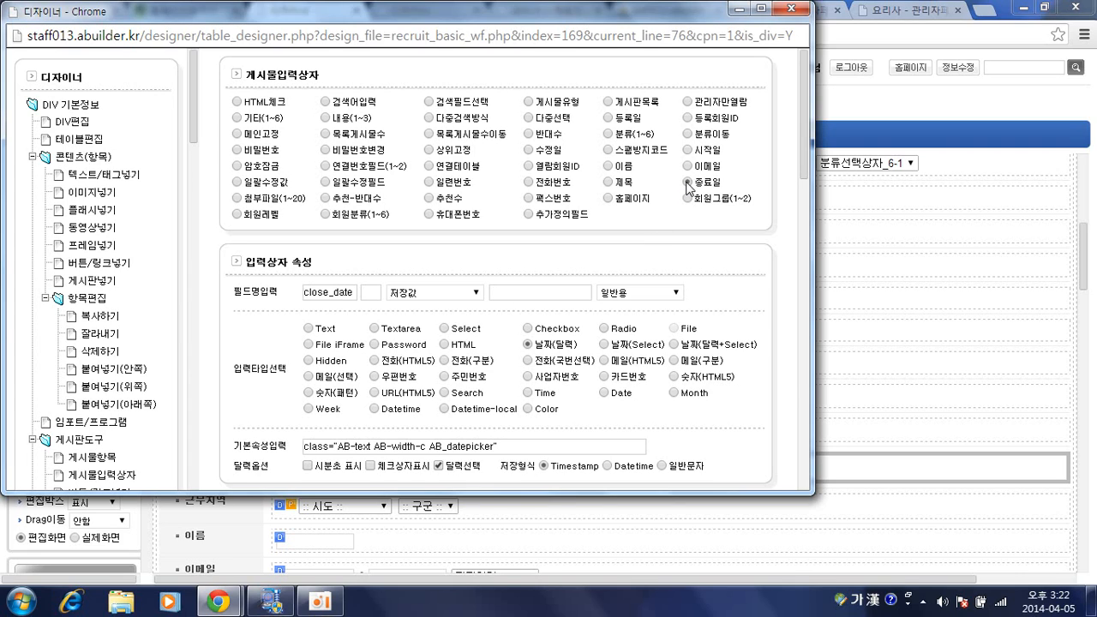
scroll(689, 186, "down", 1)
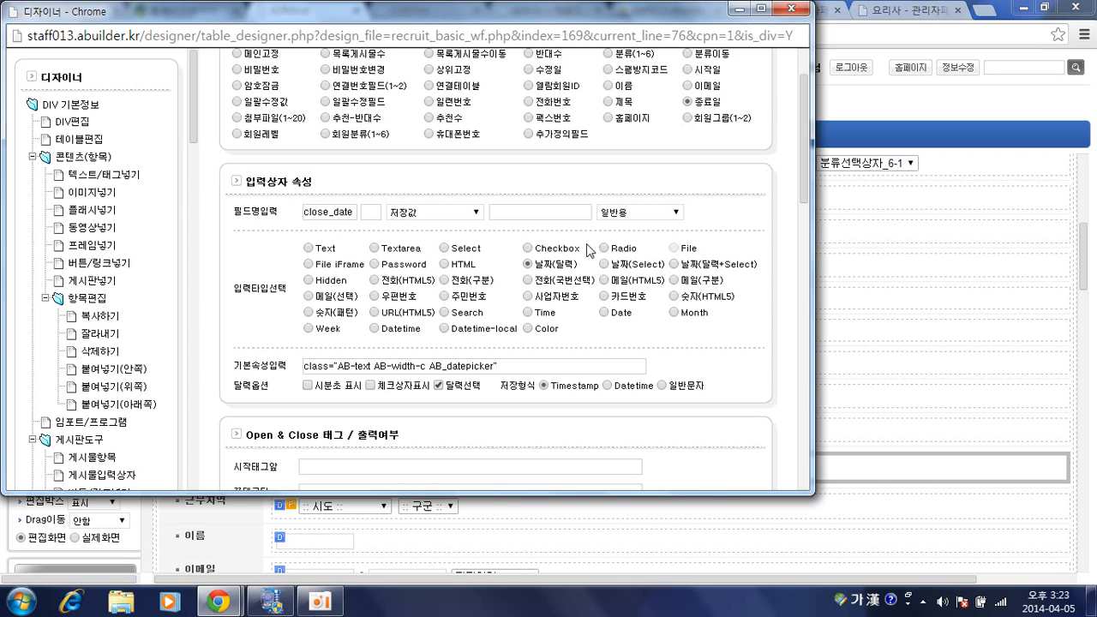
scroll(596, 257, "down", 1)
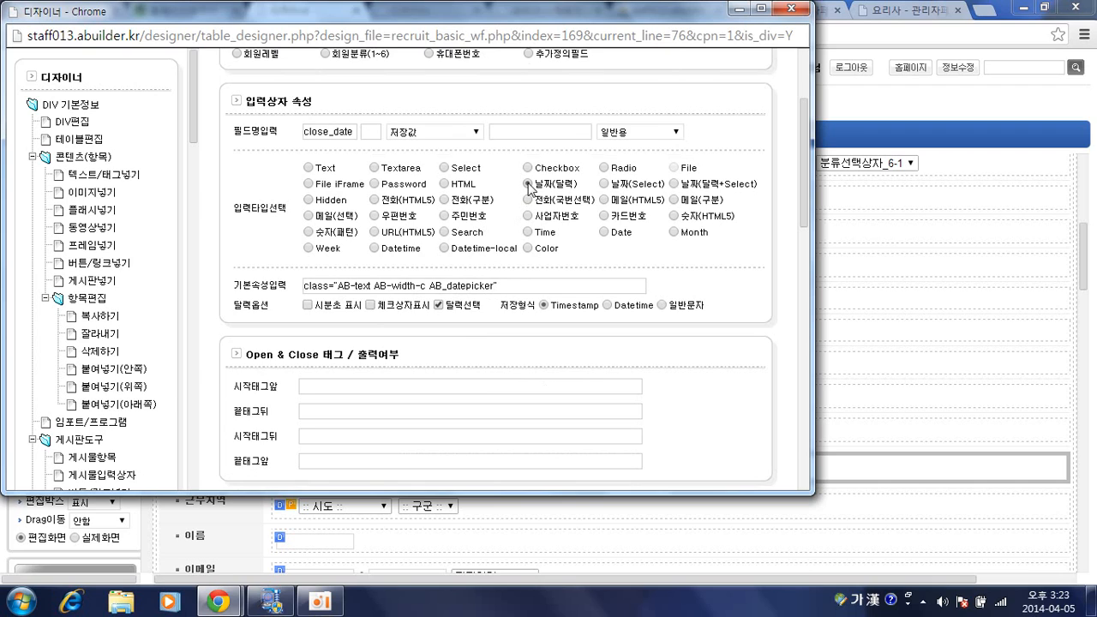
left_click_drag(512, 285, 271, 278)
left_click_drag(426, 285, 495, 289)
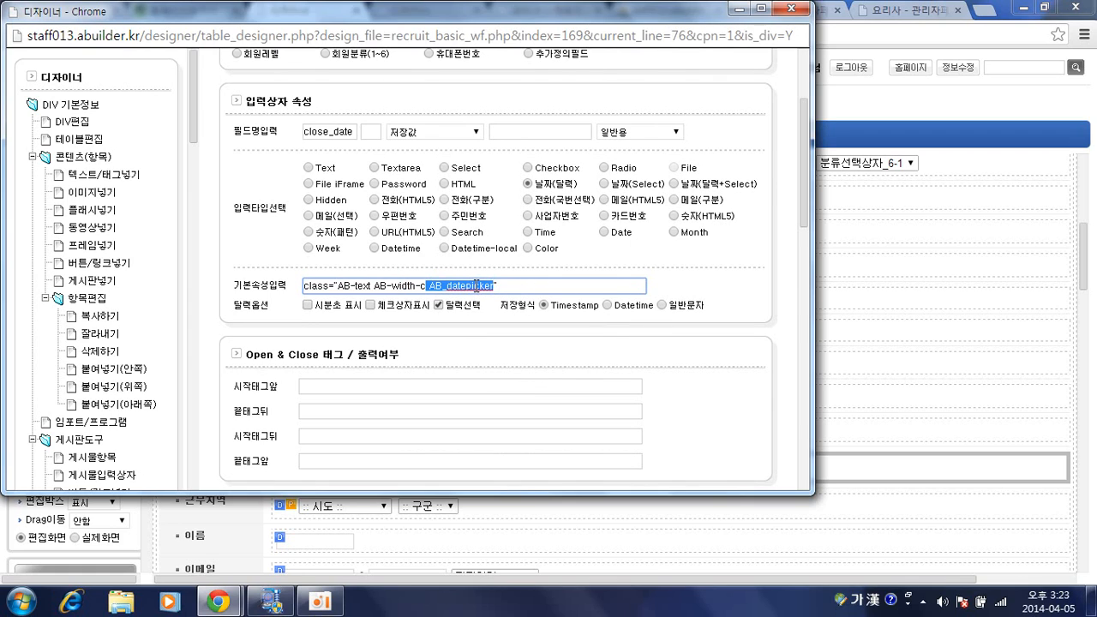
left_click(863, 298)
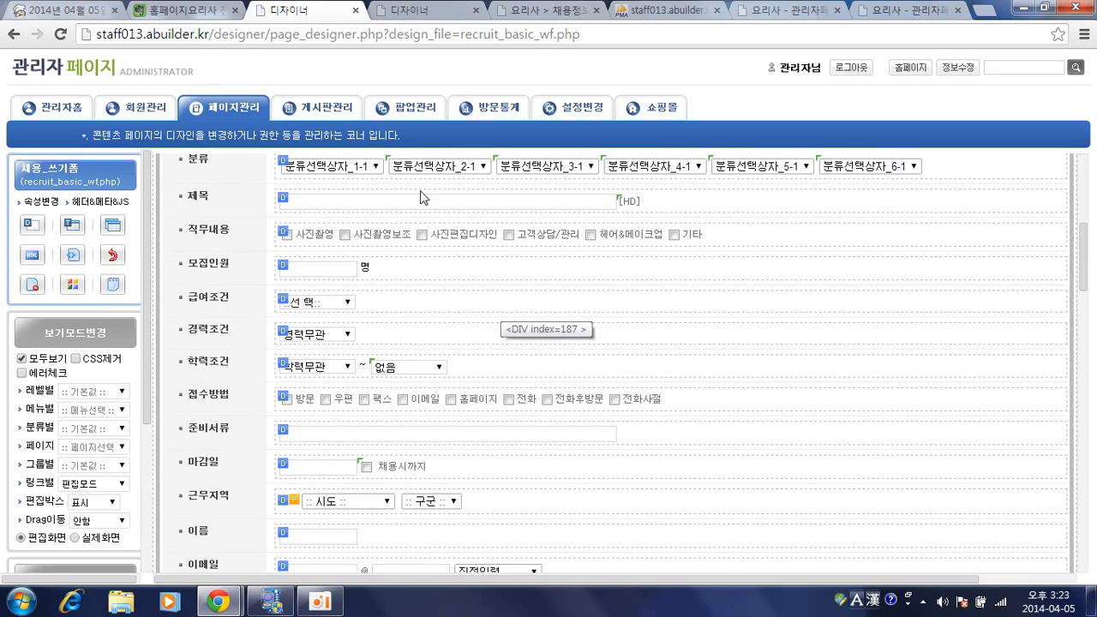
Step: In the list form 2333.php, set the data item under 마감일 to 종료일, output as a date in Y-m-d format
left_click(423, 19)
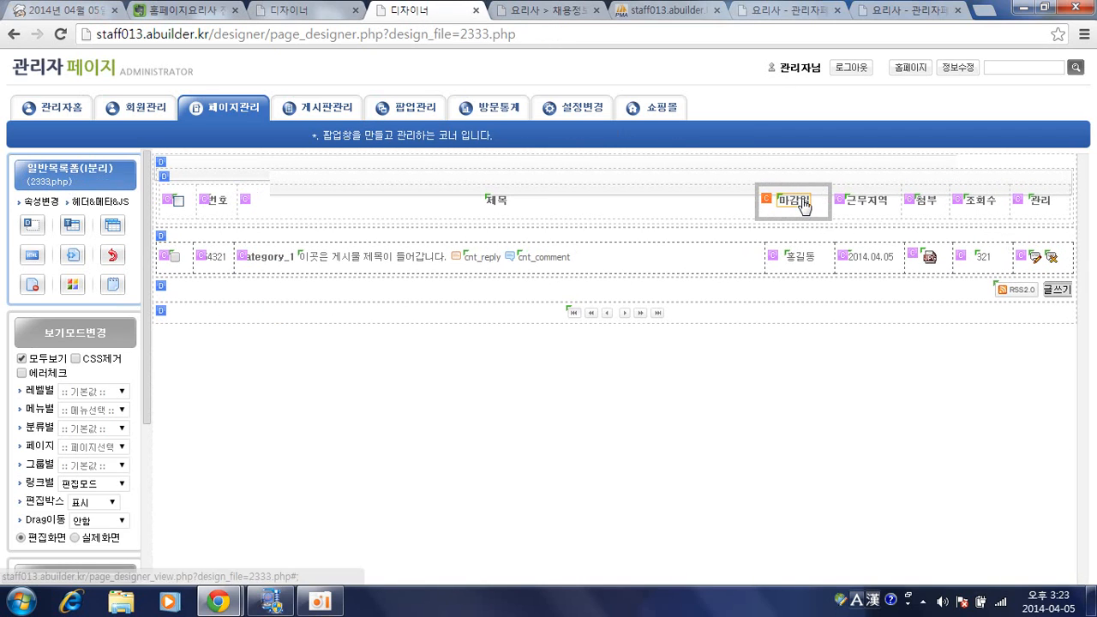
double_click(800, 257)
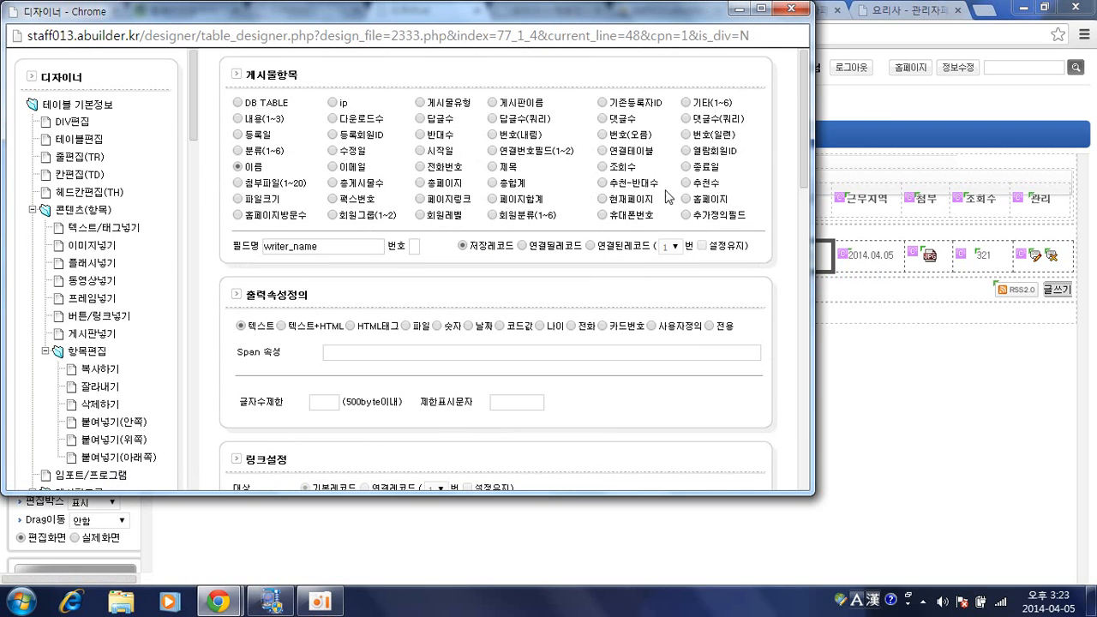
left_click(686, 167)
left_click(468, 326)
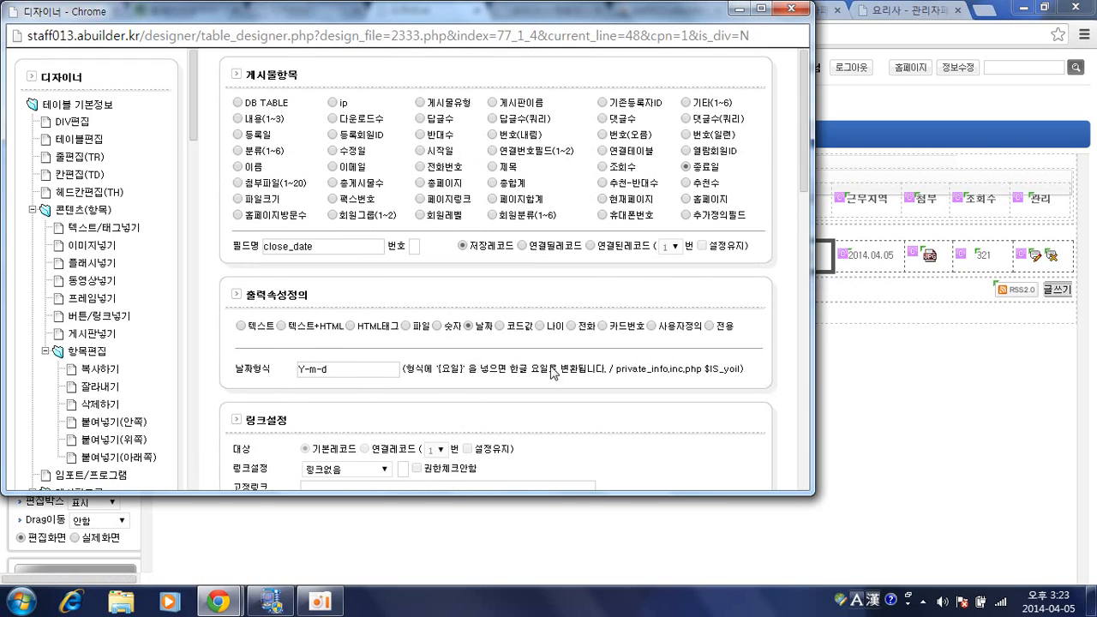
scroll(553, 374, "down", 8)
left_click(727, 279)
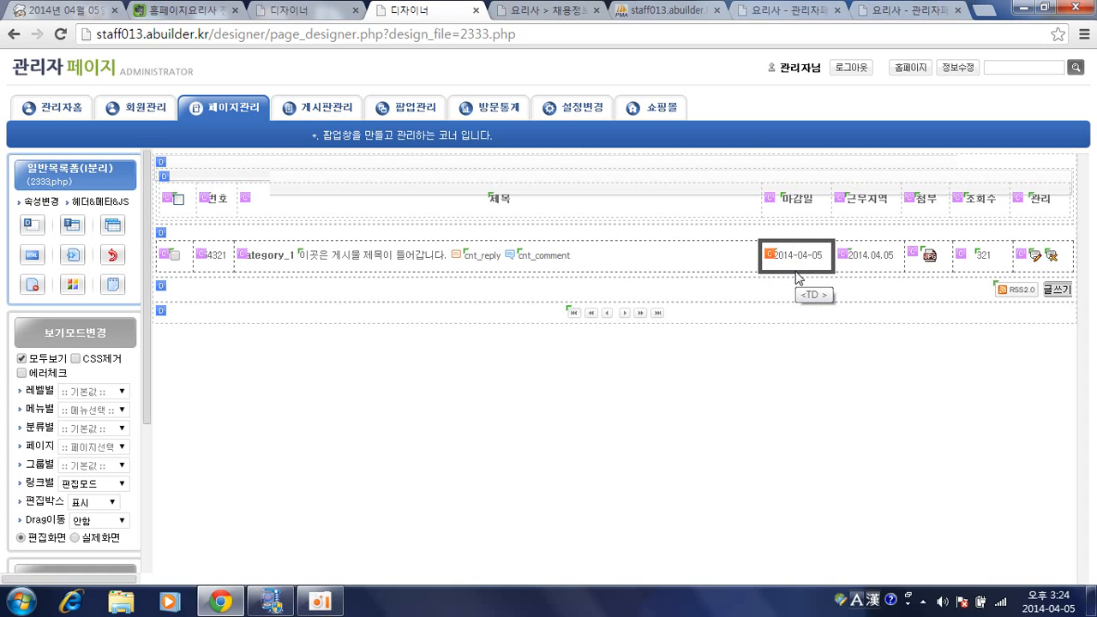
Step: Change the data item under 근무지역 to an 추가정의필드 with the field name BDU_sido
left_click(862, 260)
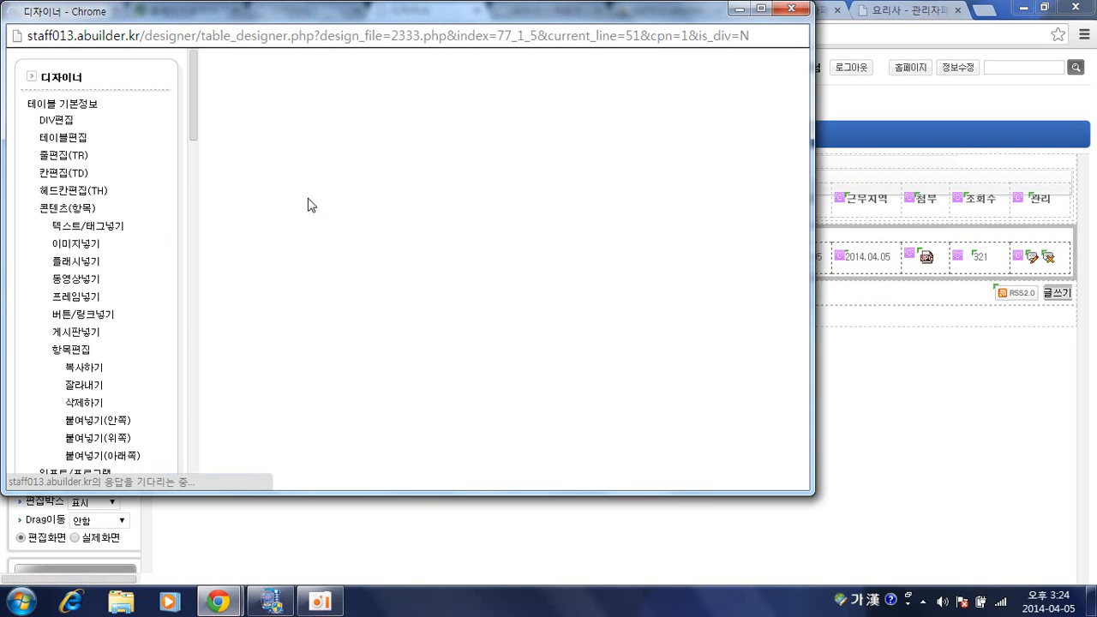
scroll(347, 285, "down", 1)
scroll(347, 285, "down", 1)
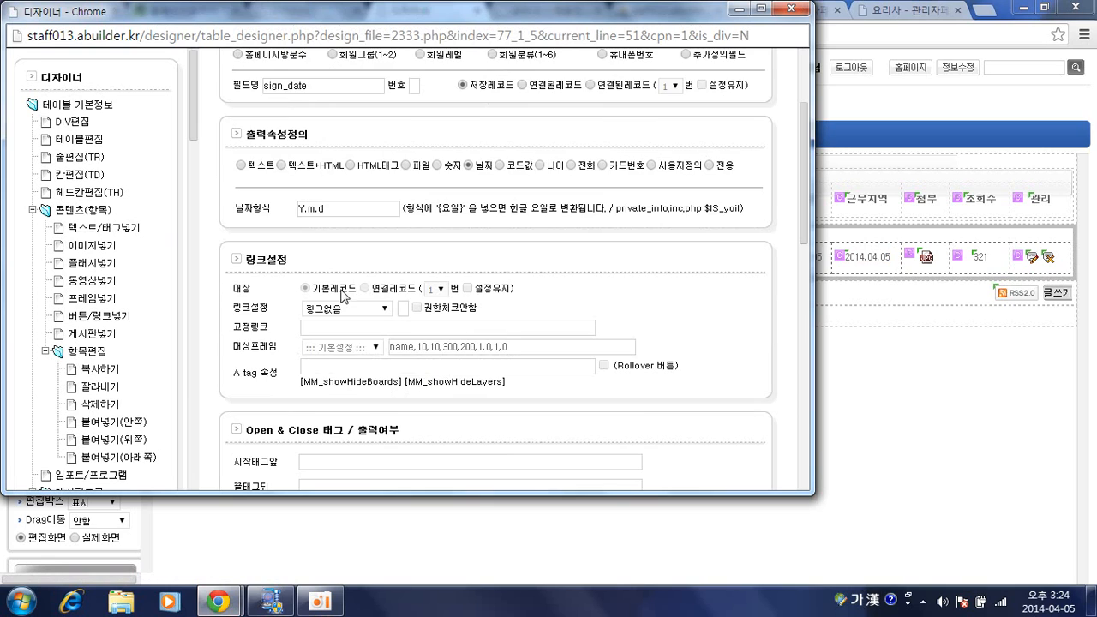
scroll(424, 251, "up", 2)
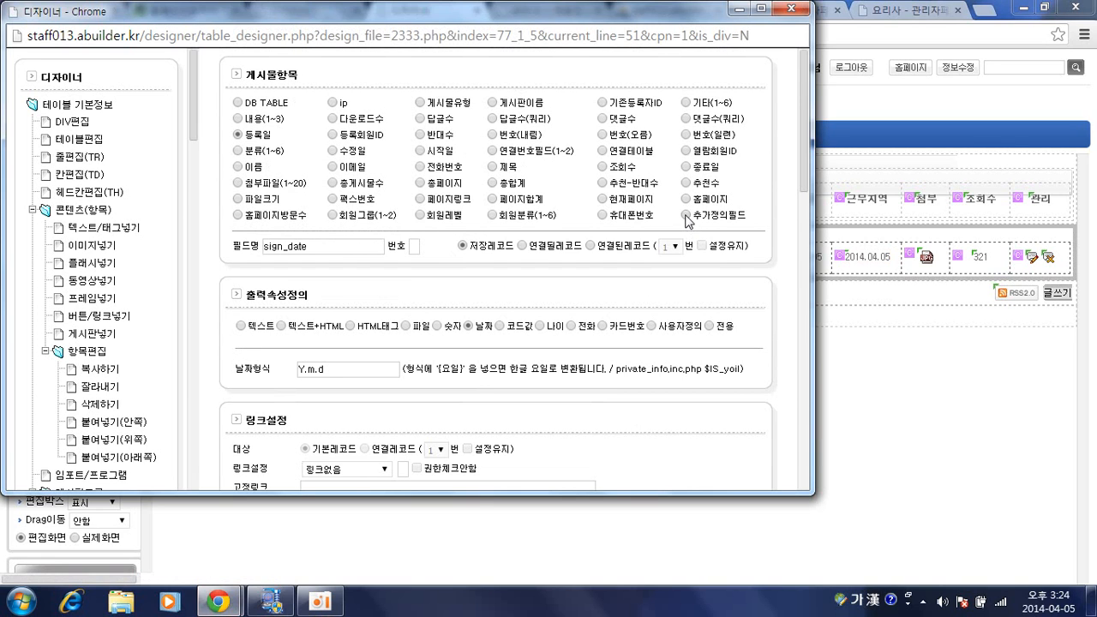
left_click(686, 215)
left_click(291, 245)
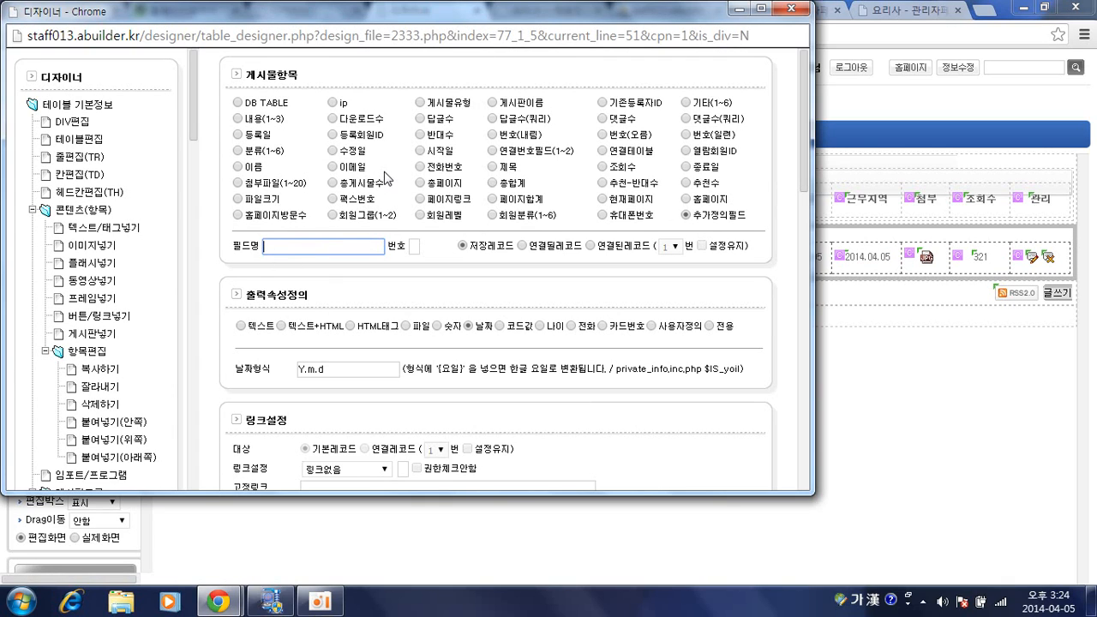
key("Hangul")
type("BDU_")
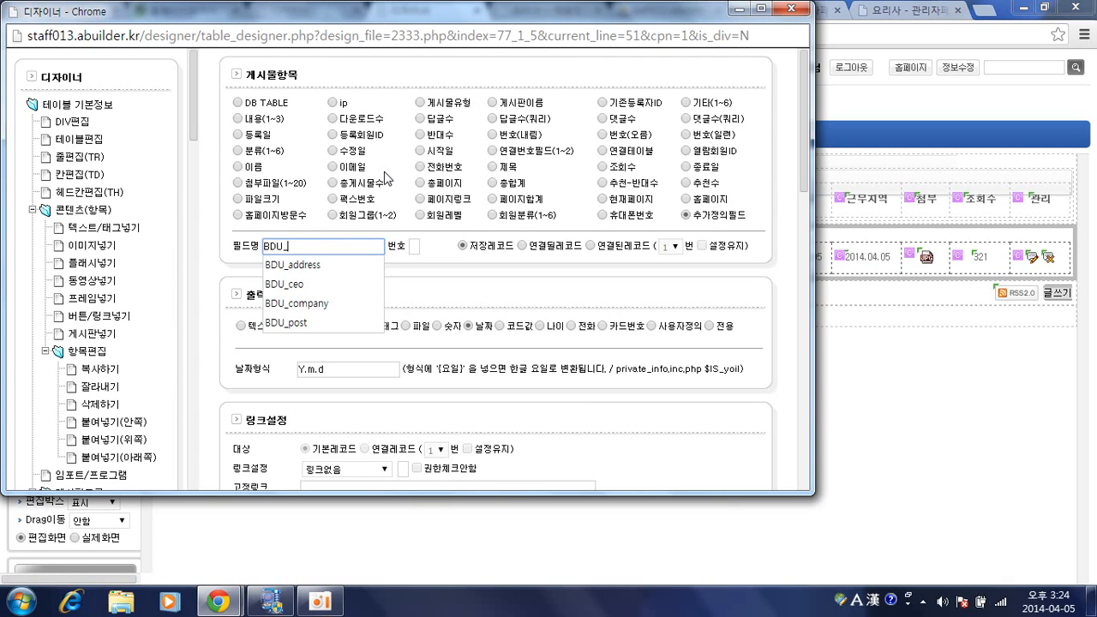
type("sido")
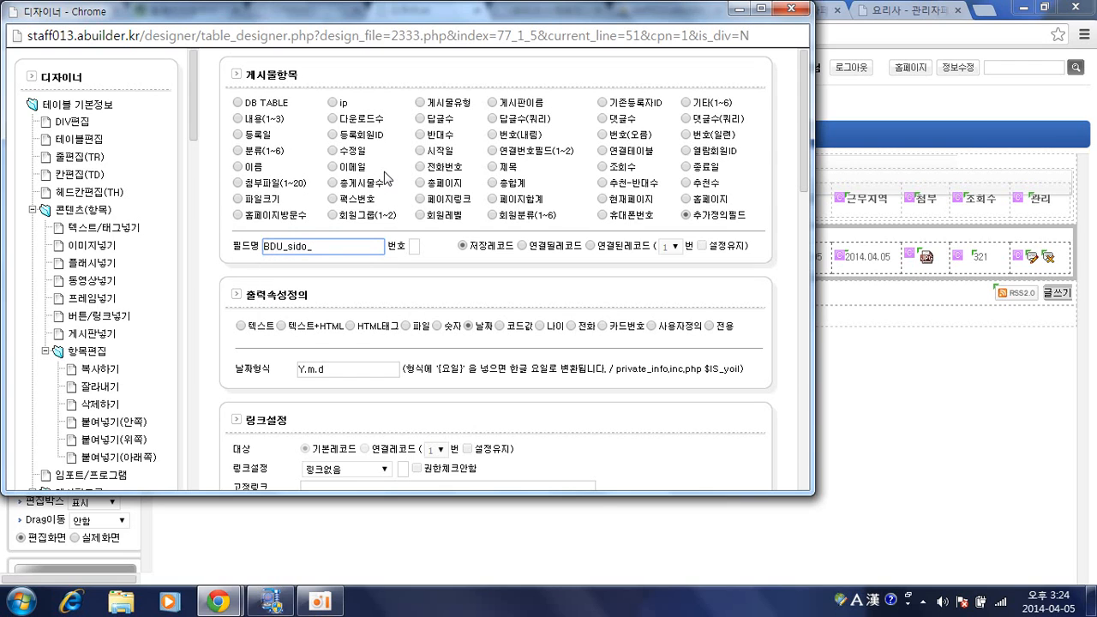
Step: Set the output type of the BDU_sido item to 텍스트 and apply the settings
scroll(408, 190, "down", 2)
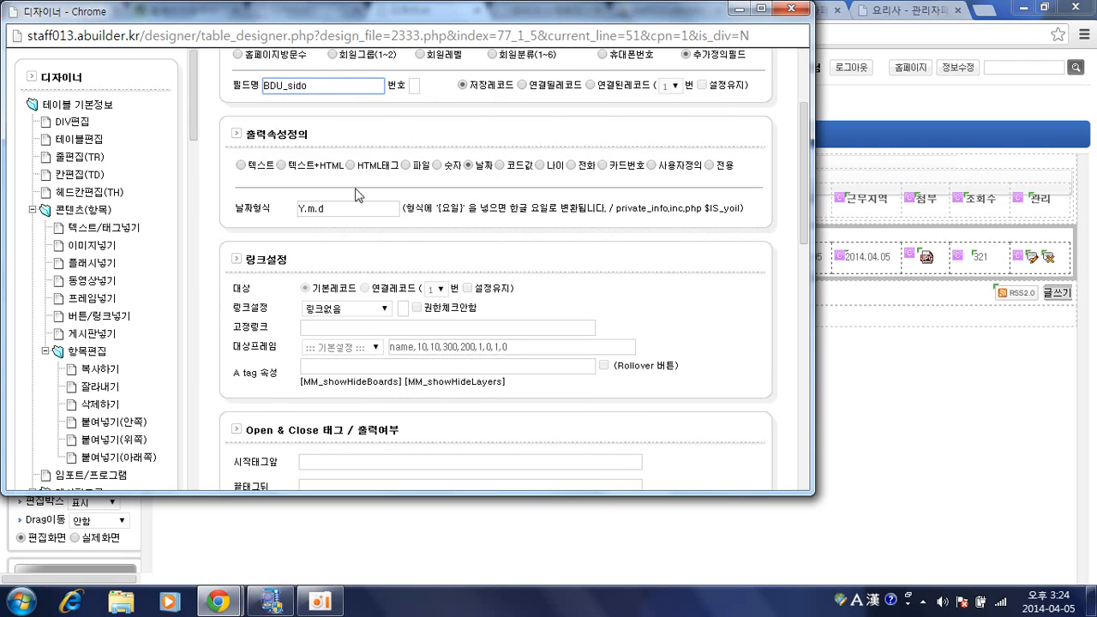
left_click(252, 165)
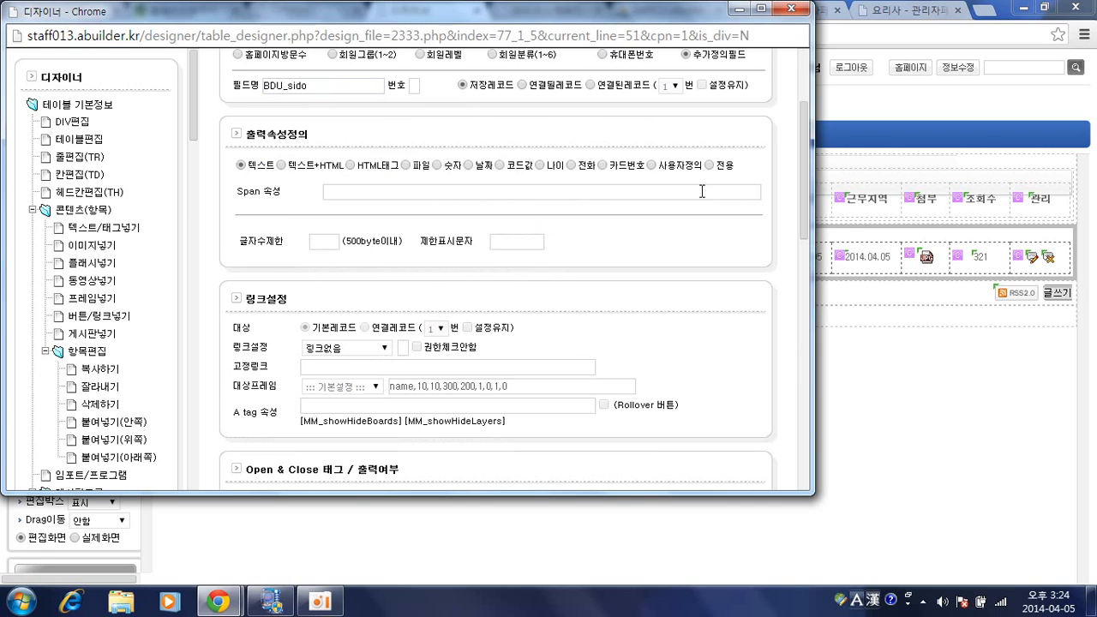
scroll(688, 256, "down", 3)
scroll(688, 255, "down", 1)
left_click(724, 390)
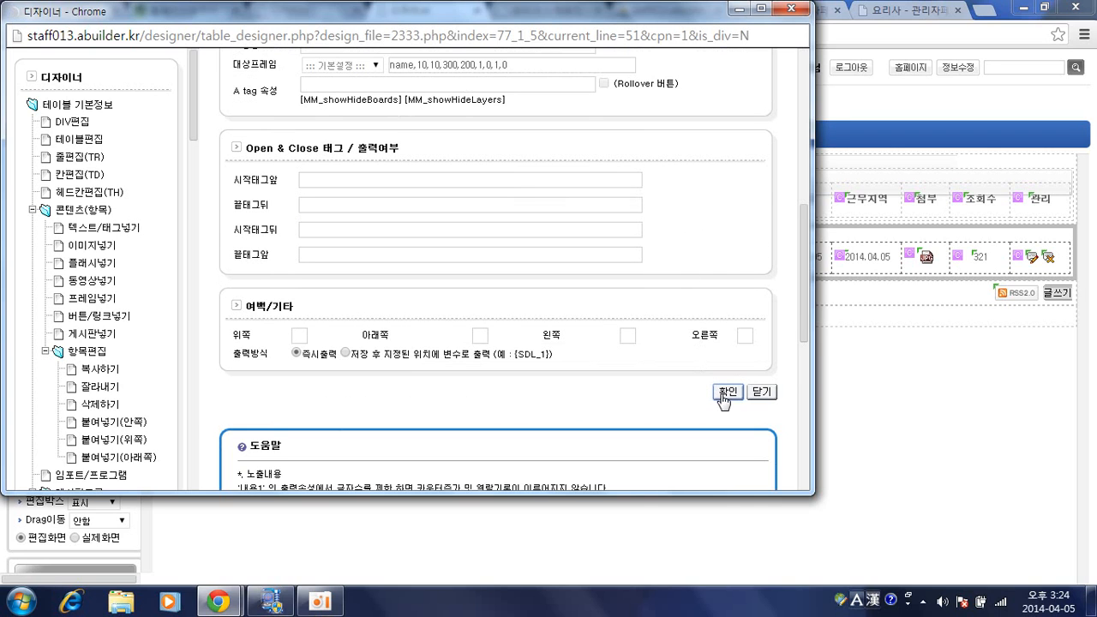
left_click(840, 256)
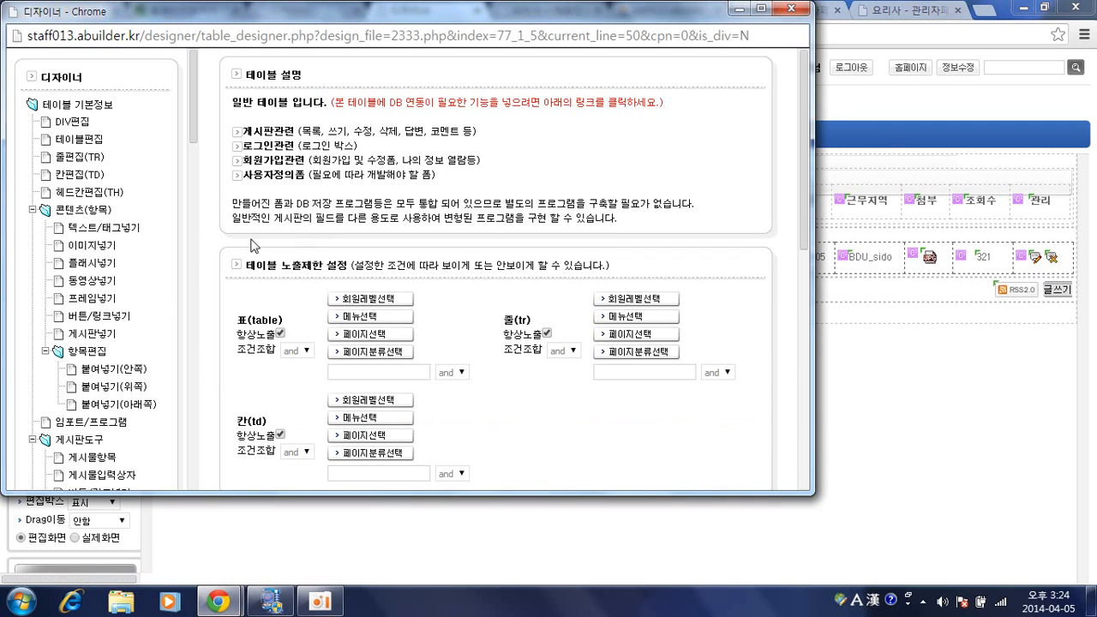
scroll(112, 343, "down", 1)
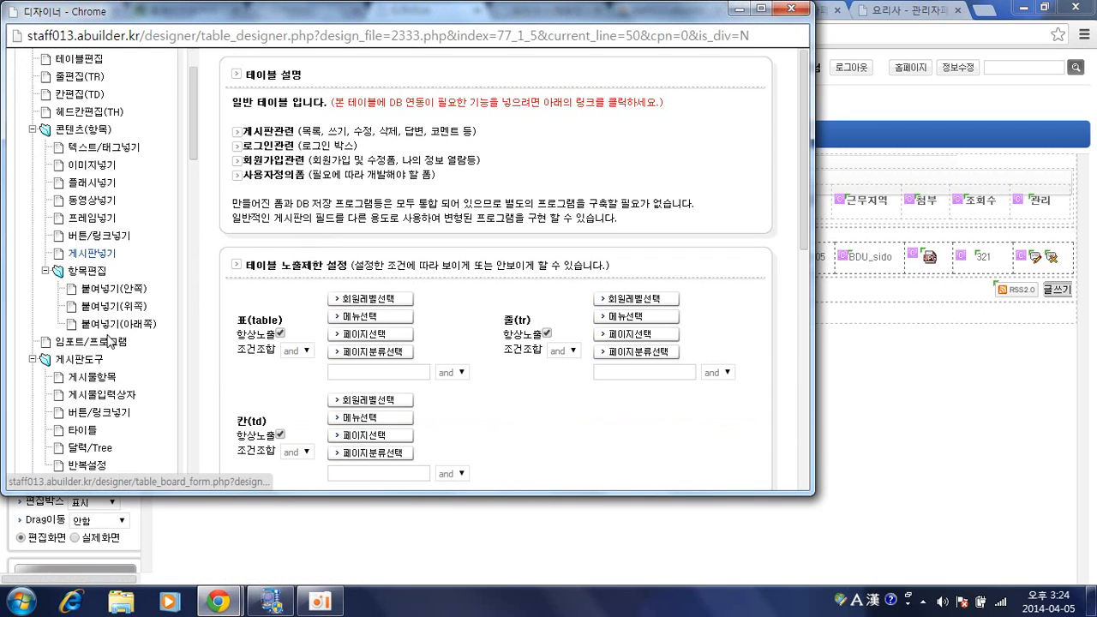
left_click(103, 383)
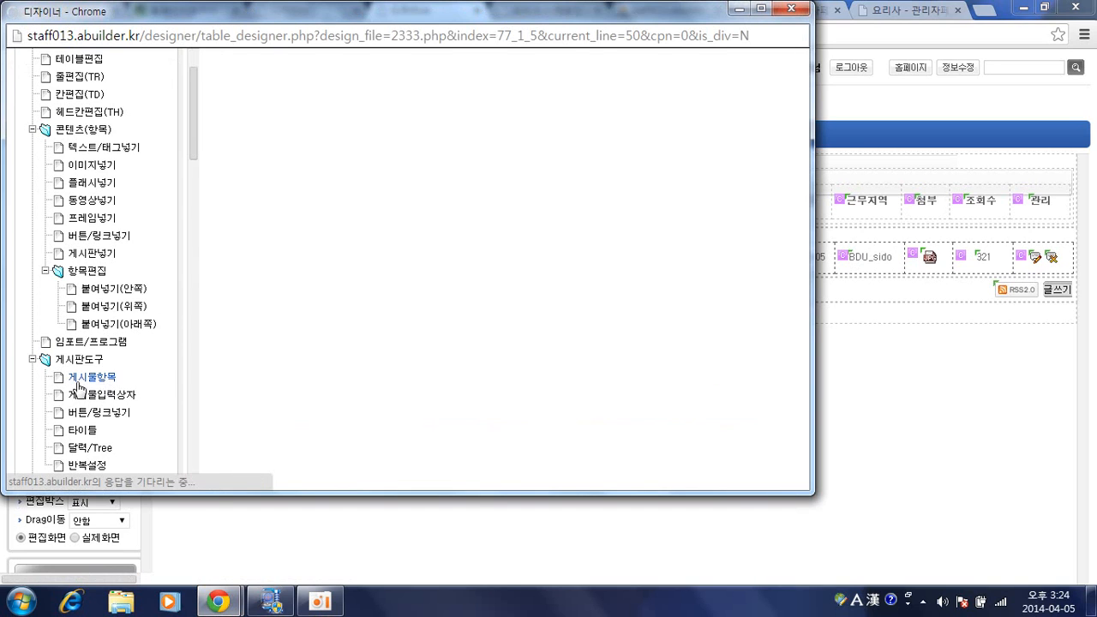
left_click(857, 257)
left_click(793, 255)
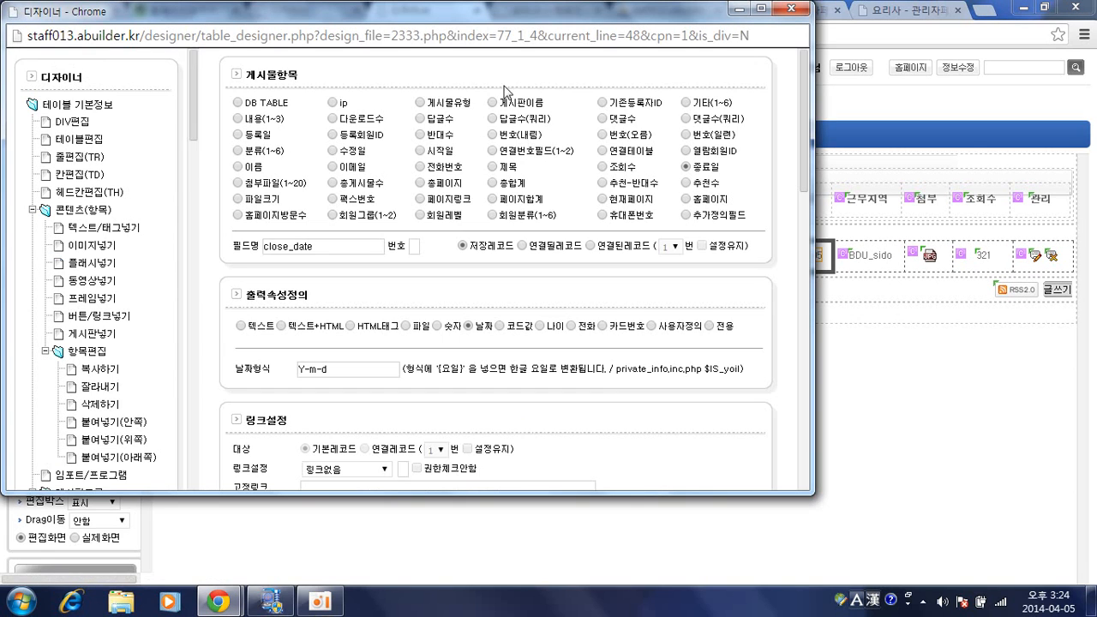
left_click(828, 346)
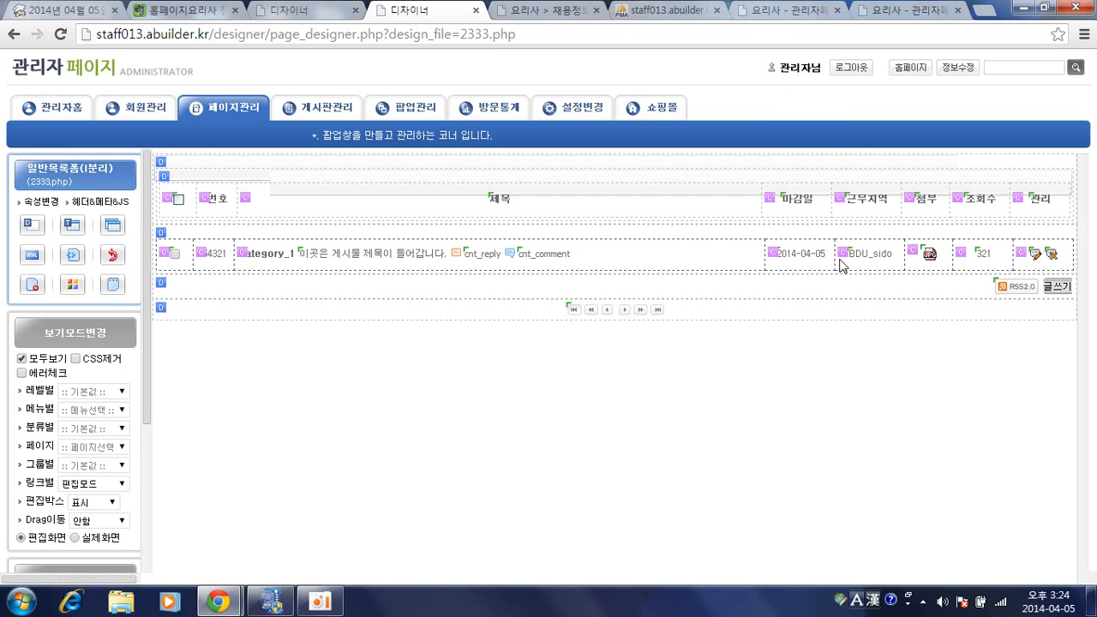
Step: Add an 추가정의필드 board item with the field name BDU_gugun and text output to the 근무지역 data cell, after BDU_sido
left_click(840, 258)
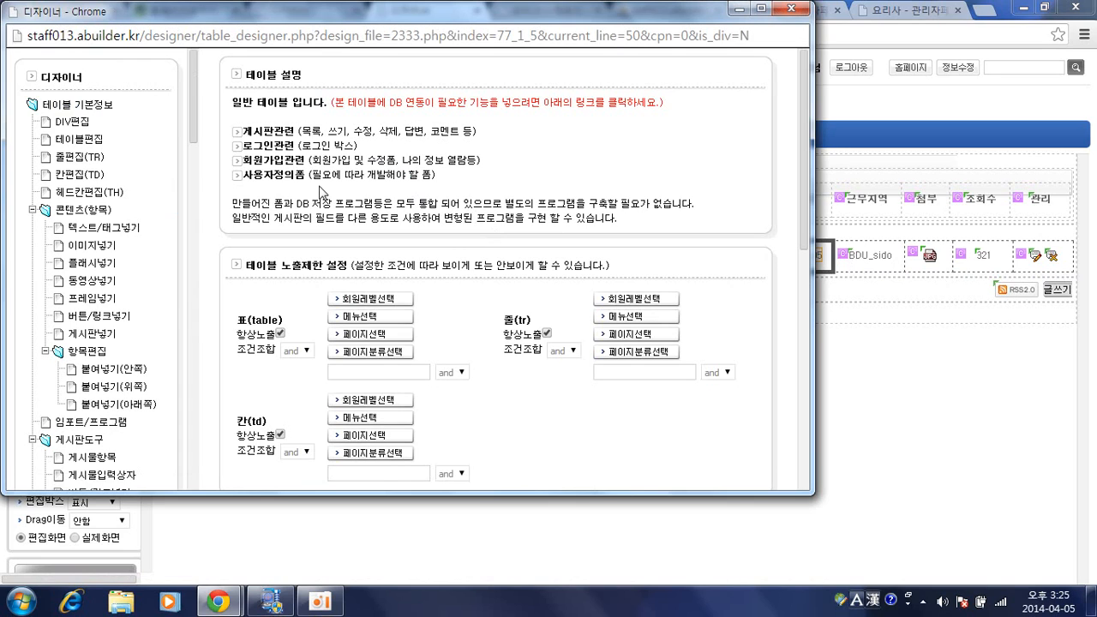
scroll(90, 428, "down", 2)
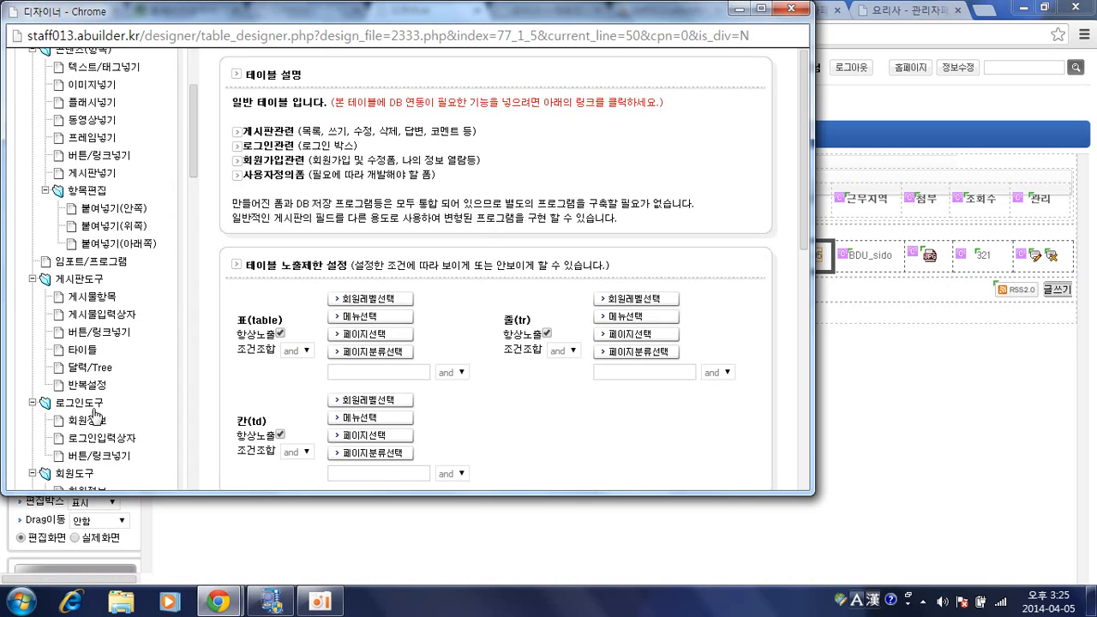
left_click(91, 299)
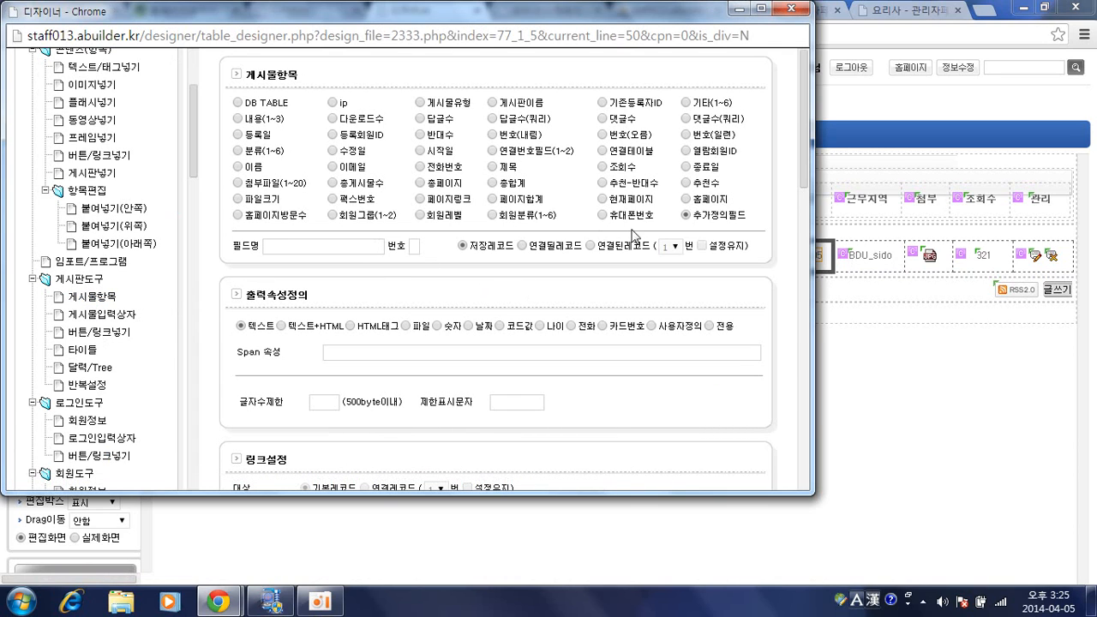
left_click(340, 245)
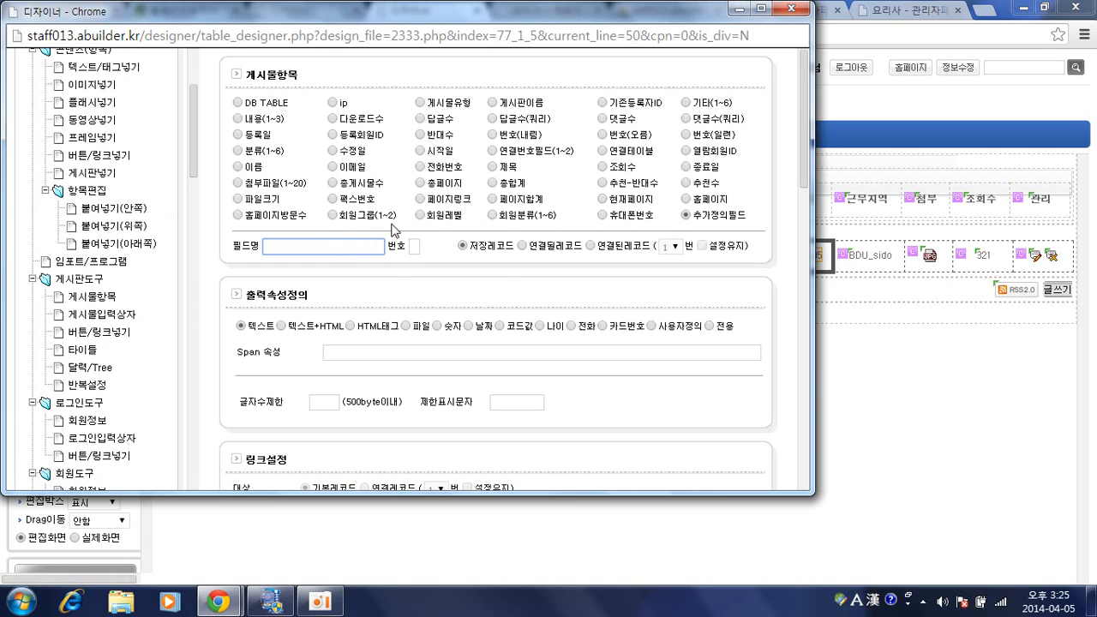
type("BDU")
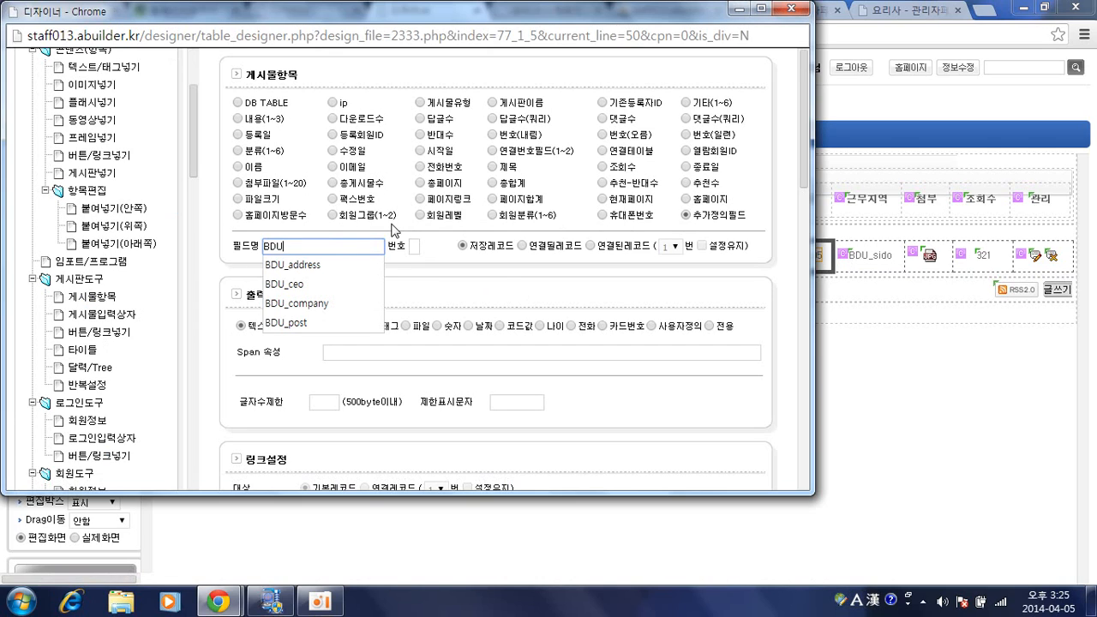
type("_gugun")
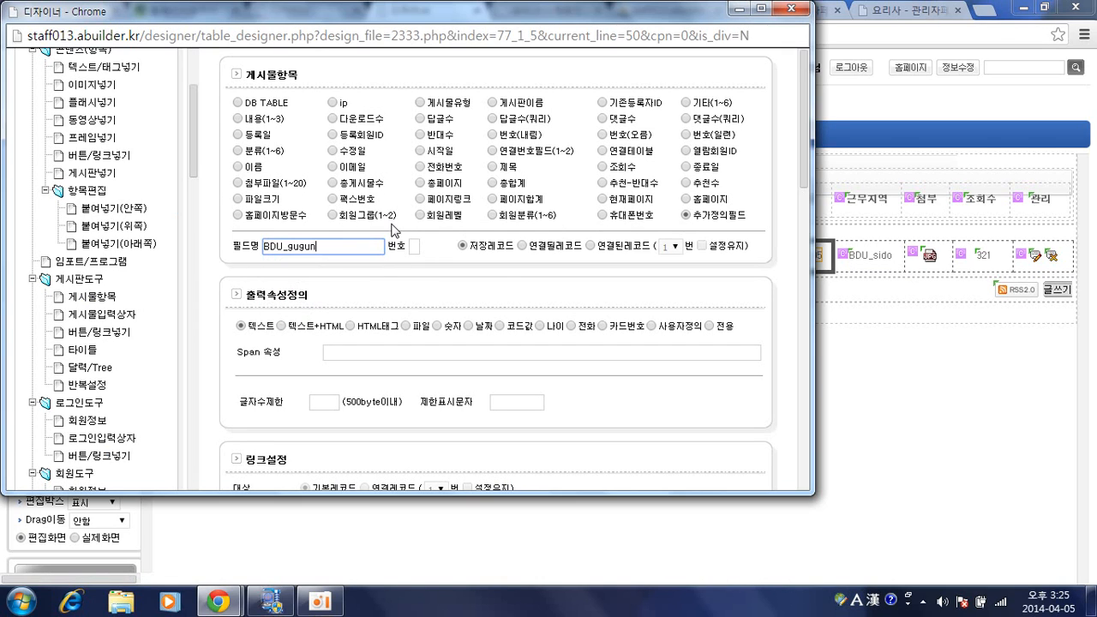
scroll(360, 210, "down", 2)
scroll(390, 351, "down", 2)
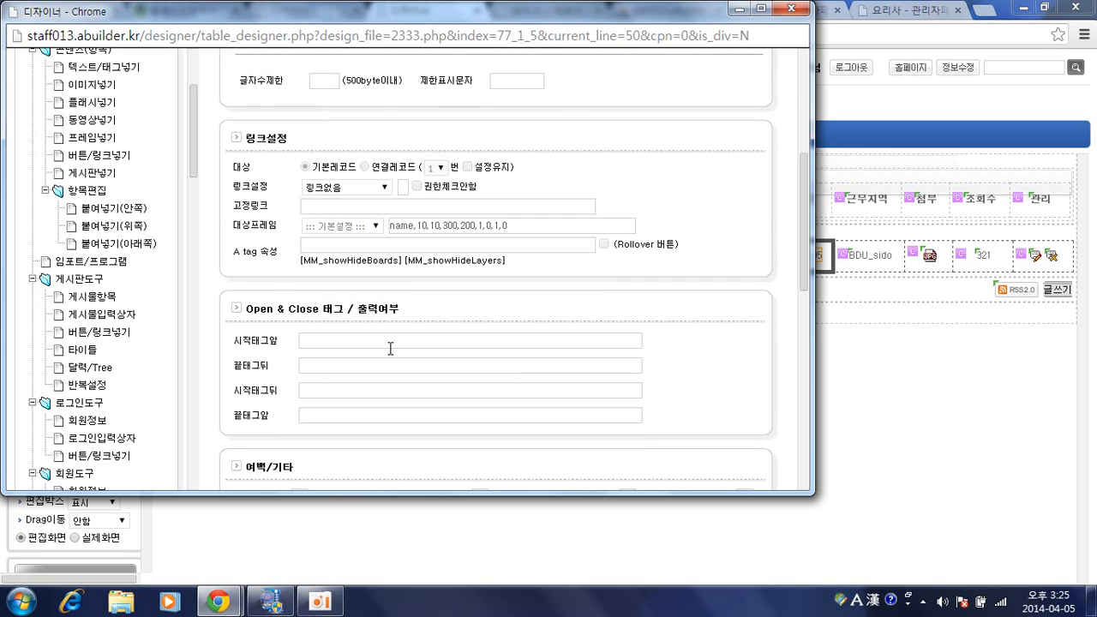
left_click(387, 337)
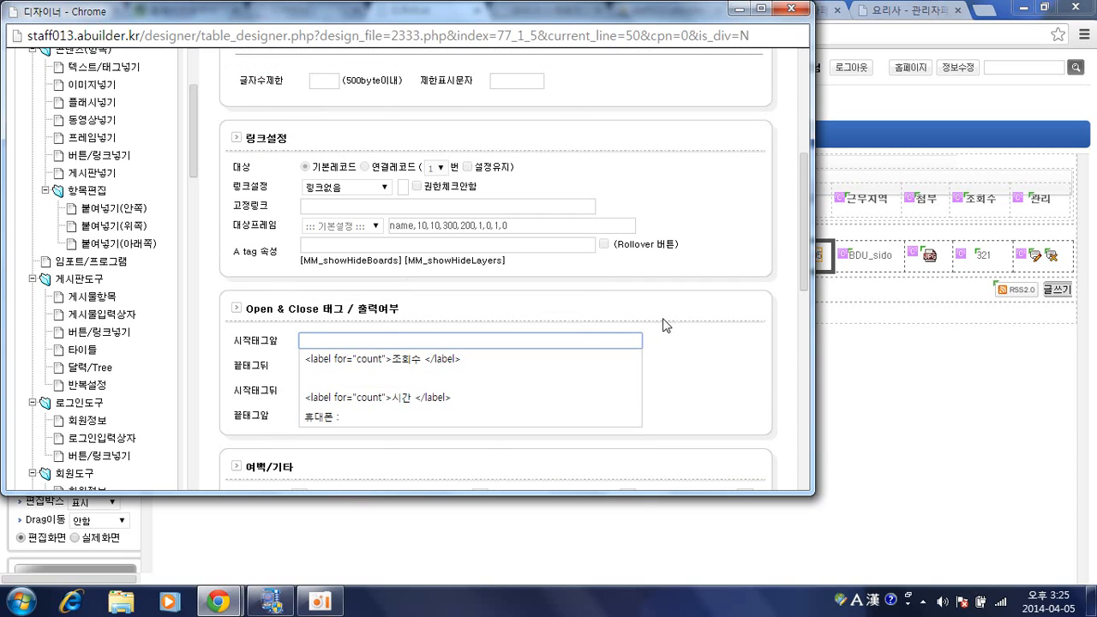
scroll(666, 326, "down", 2)
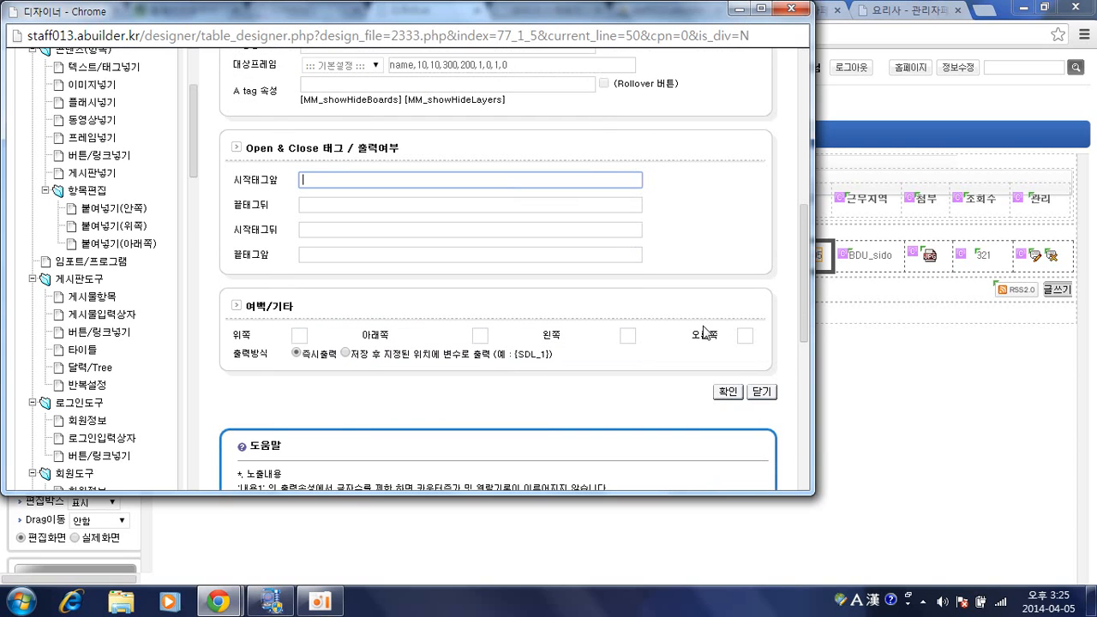
left_click(728, 393)
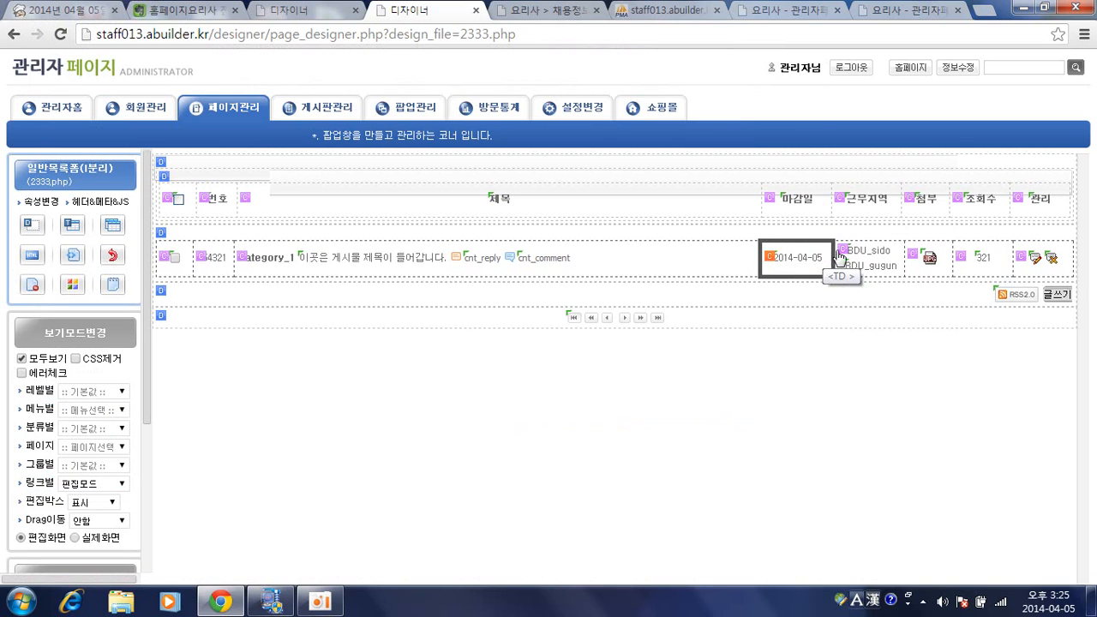
Step: Set the width of both the data cell and the header cell of the 근무지역 column to 120
left_click(840, 257)
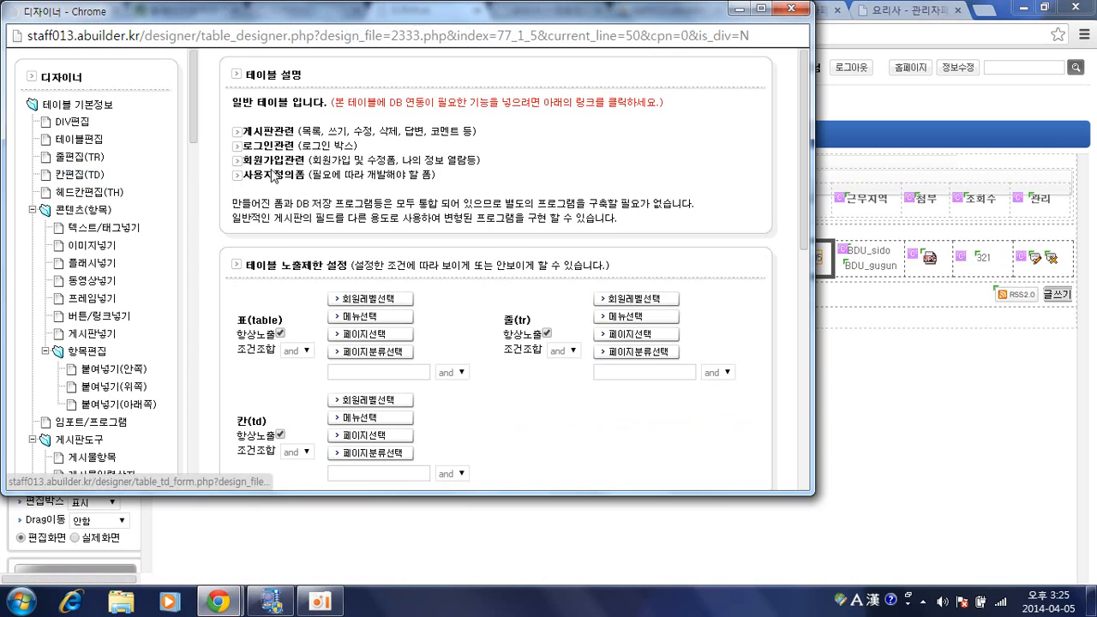
left_click(272, 175)
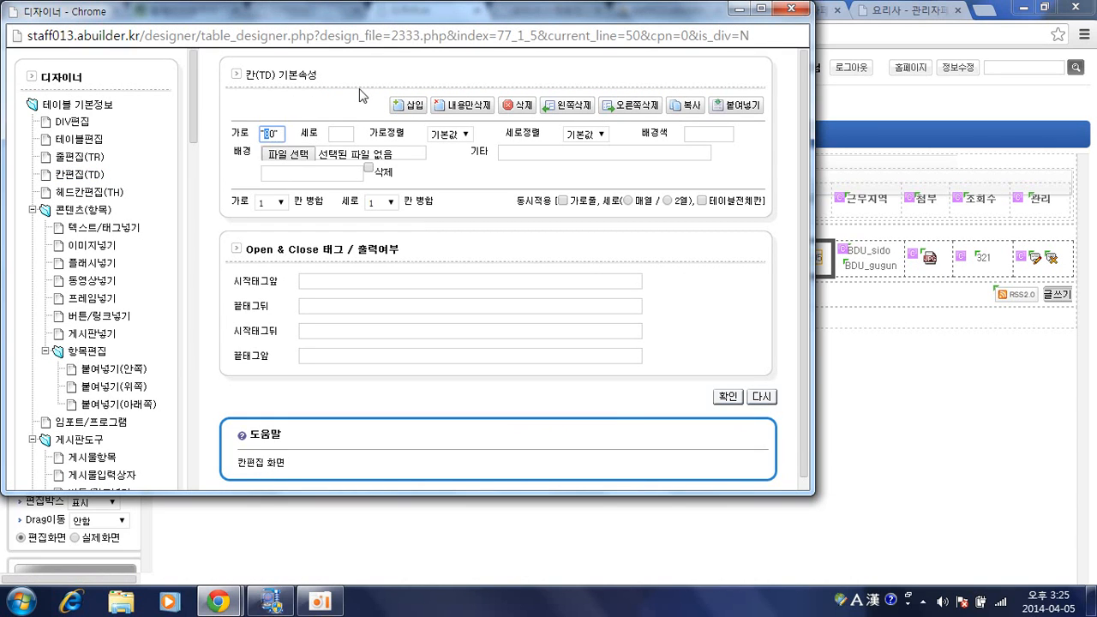
key("Return")
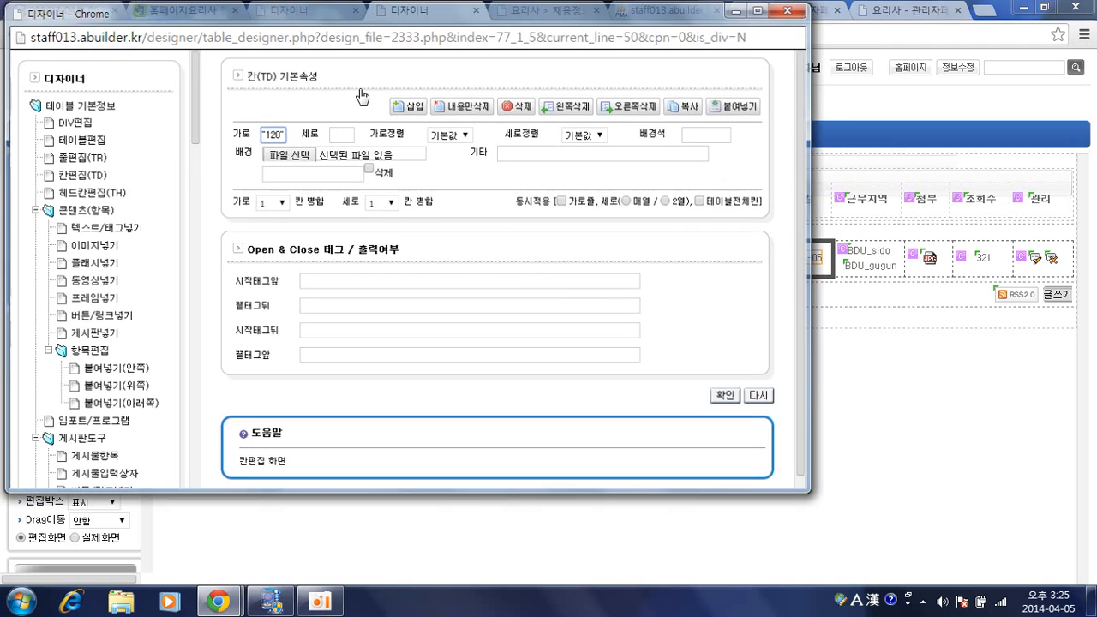
left_click(849, 201)
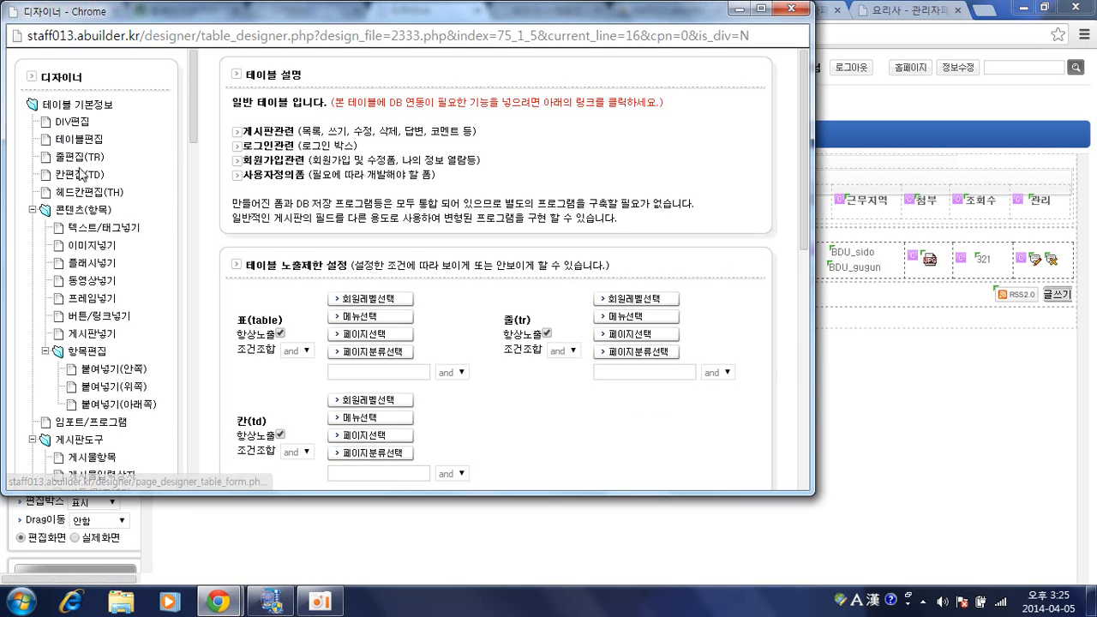
left_click(86, 175)
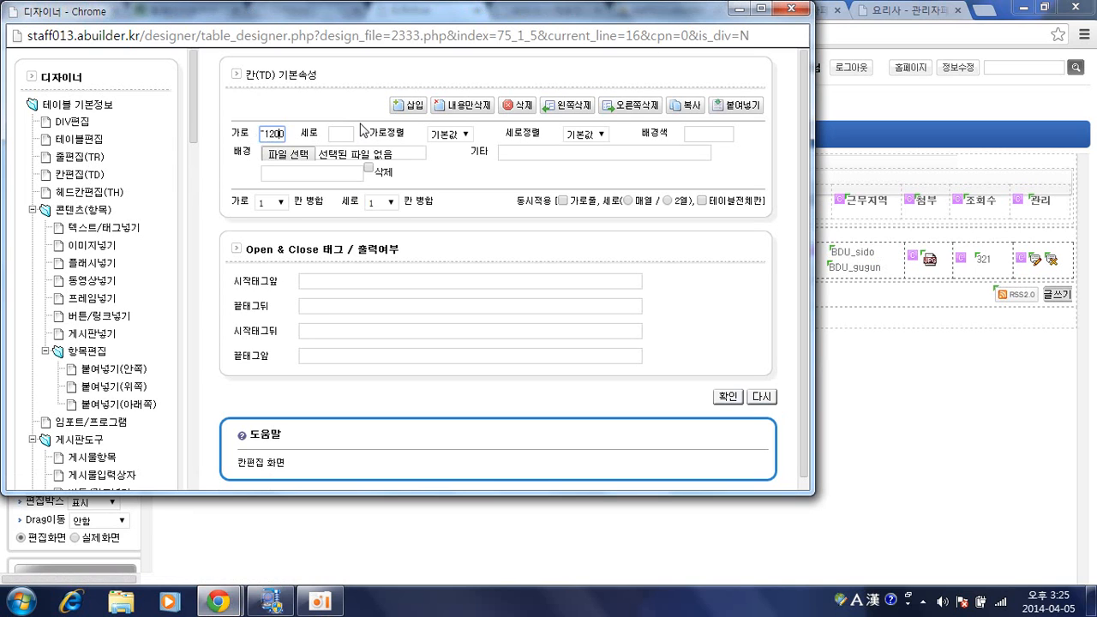
key("Return")
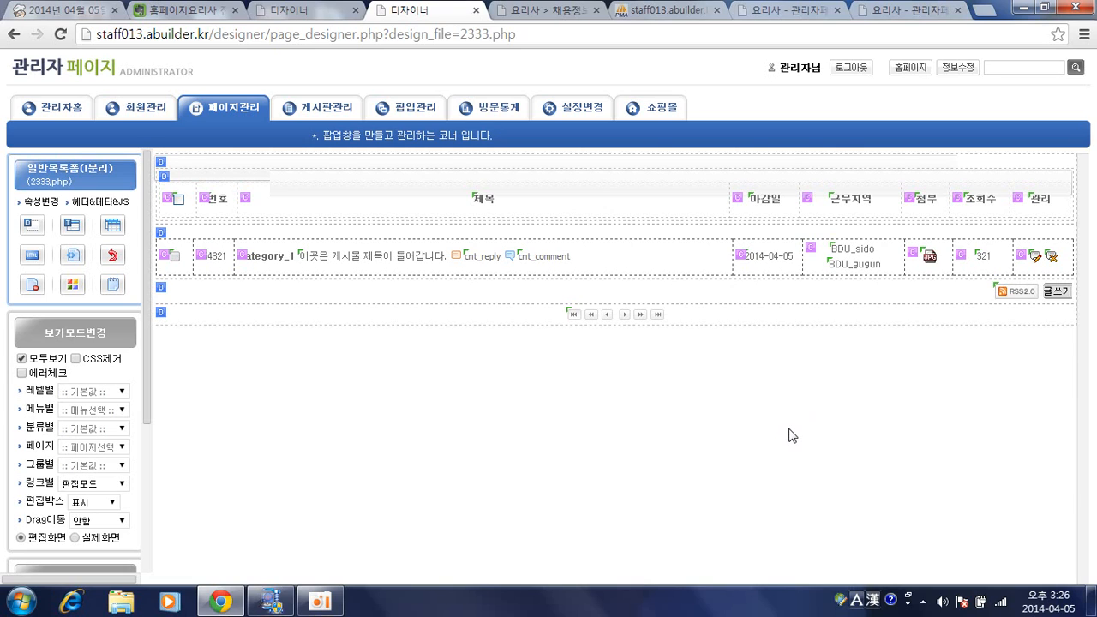
Step: In the recruit_basic designer window, open the 채용_보기폼 page of 채용정보 and examine its sections and field items
left_click(305, 20)
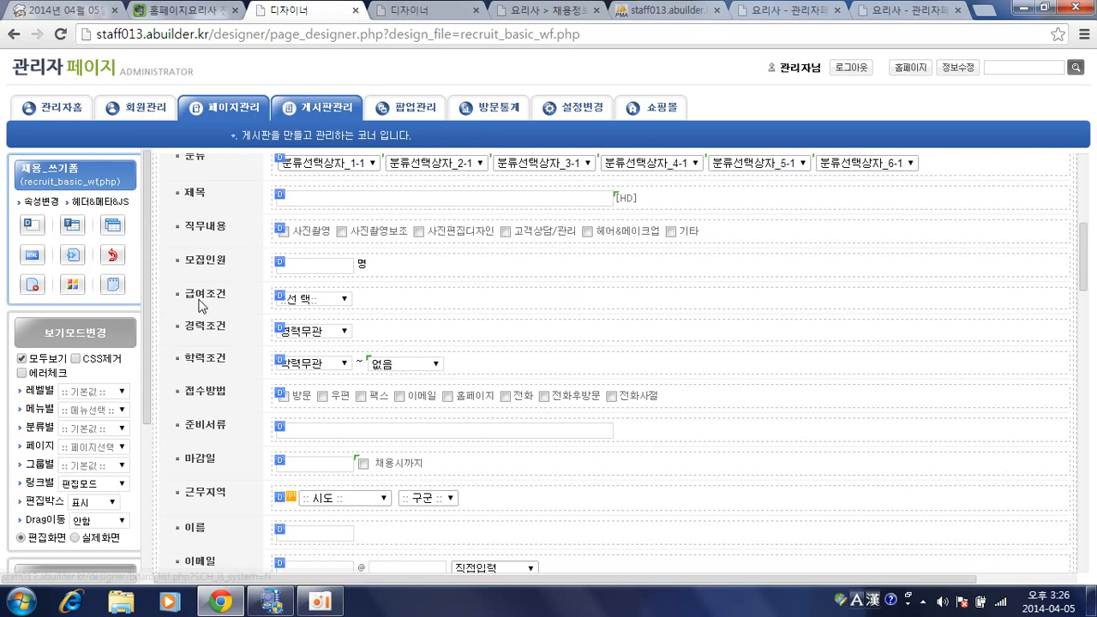
scroll(57, 417, "down", 1)
scroll(57, 418, "down", 2)
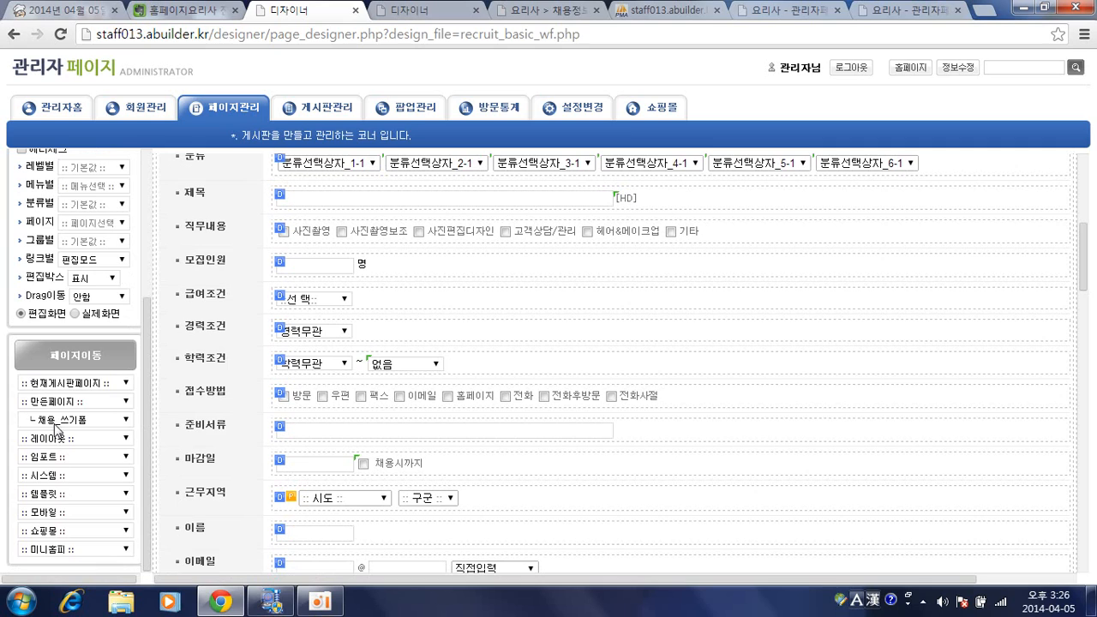
left_click(56, 423)
scroll(62, 378, "down", 1)
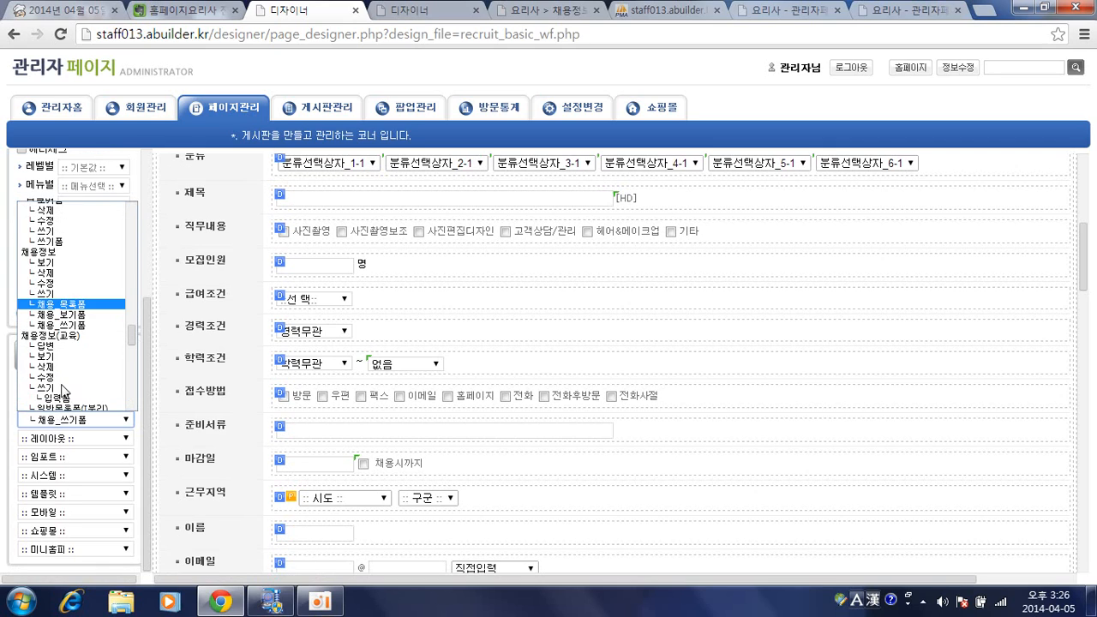
left_click(60, 315)
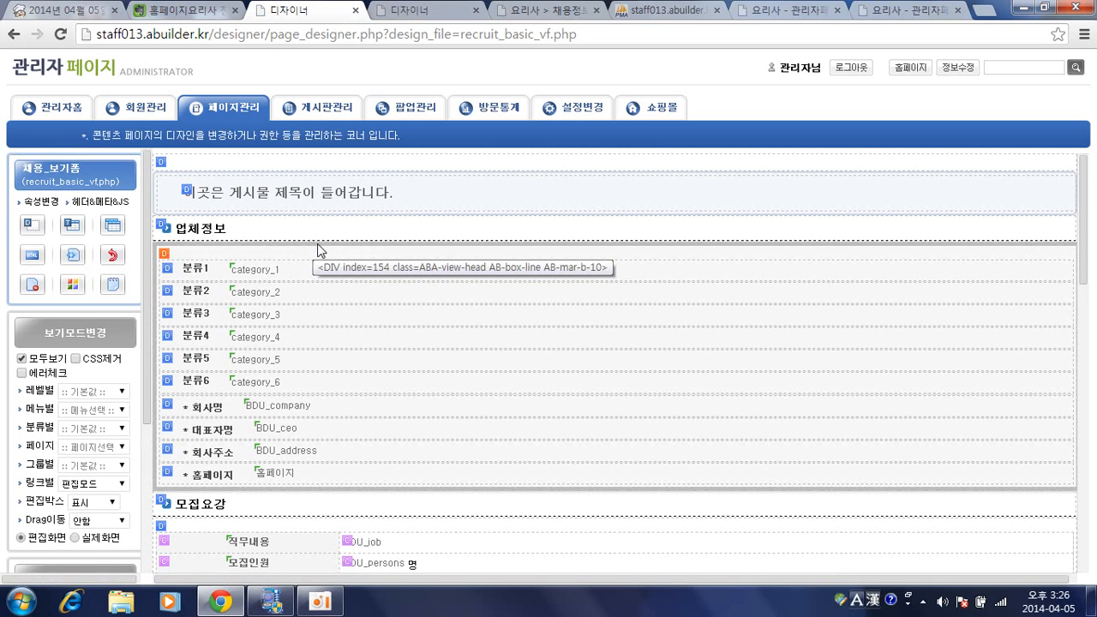
scroll(318, 257, "down", 4)
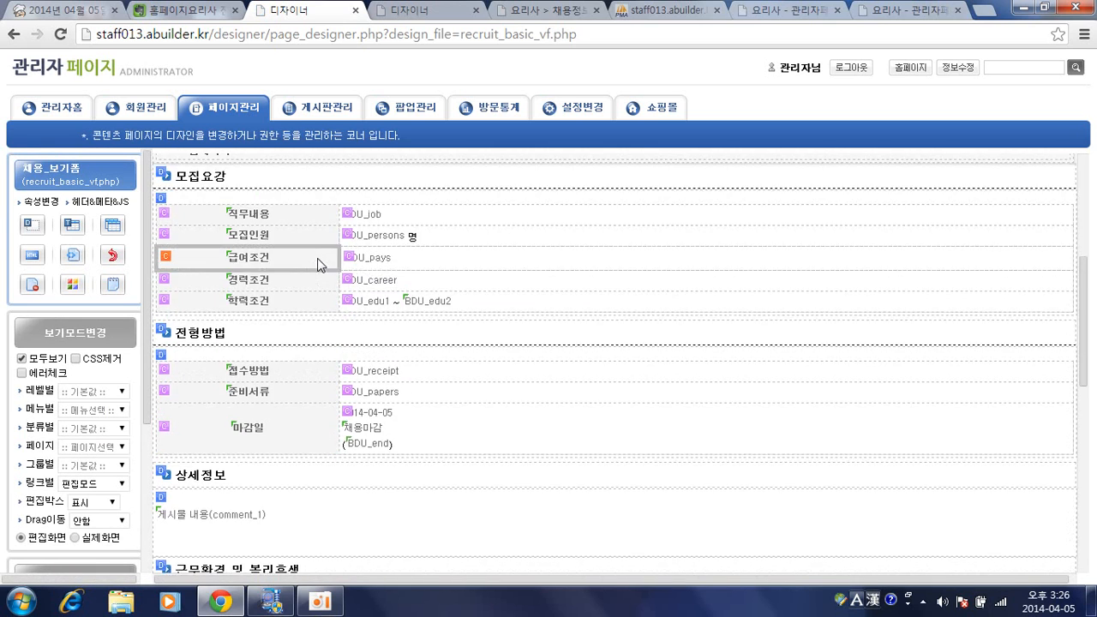
scroll(296, 309, "down", 5)
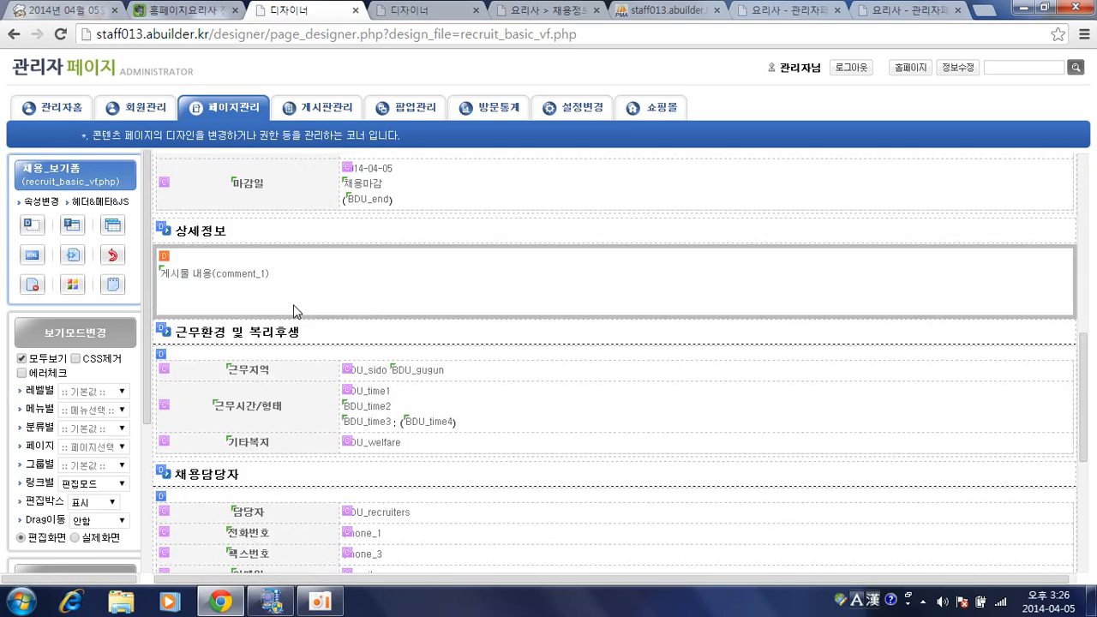
scroll(293, 304, "down", 4)
scroll(294, 304, "up", 9)
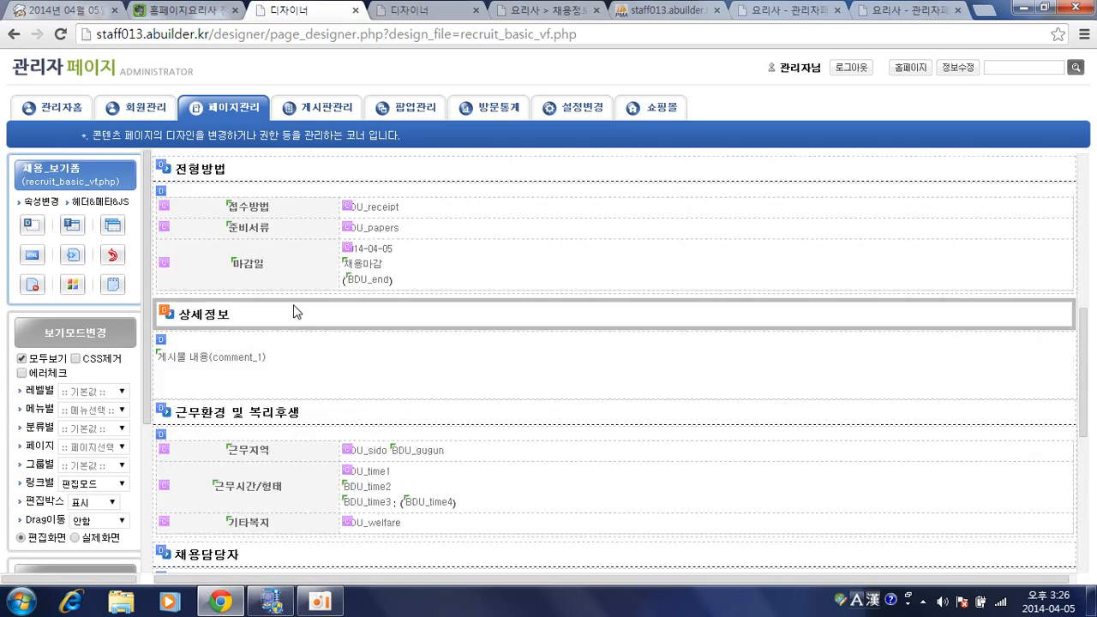
scroll(293, 304, "up", 2)
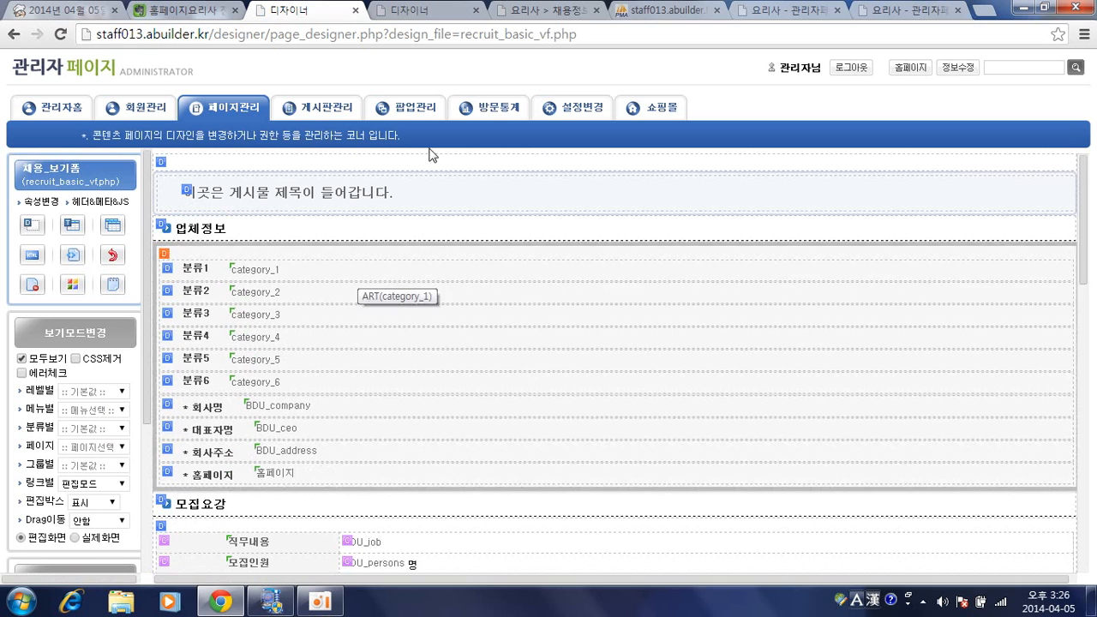
Step: Return to the 2333.php designer window and open the 보기 page of 채용정보(교육)
left_click(438, 15)
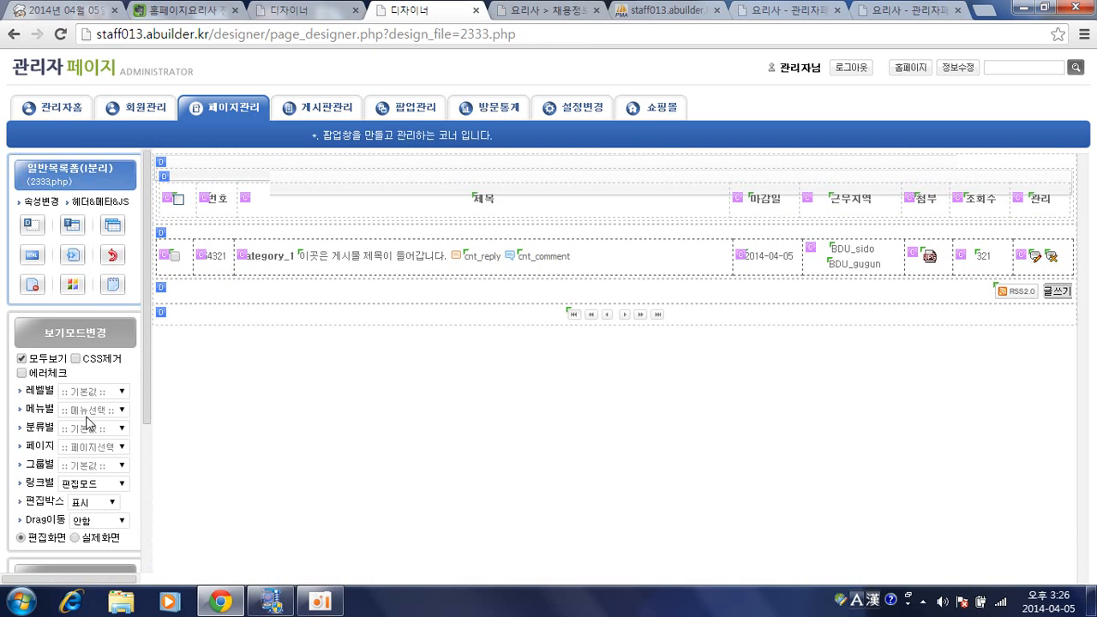
scroll(72, 410, "down", 2)
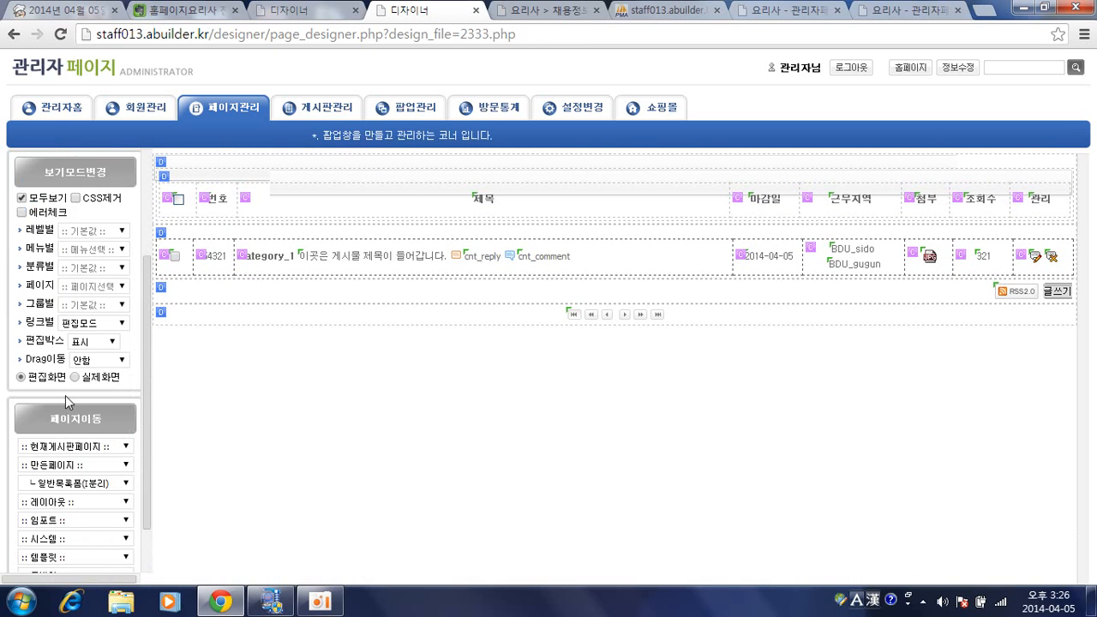
left_click(53, 485)
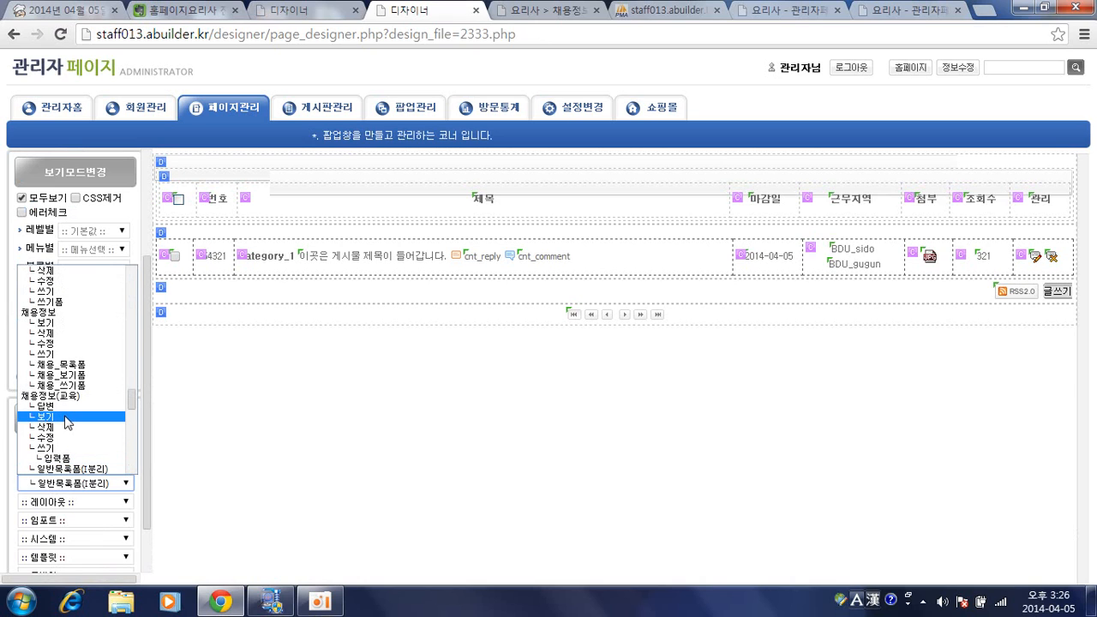
left_click(65, 417)
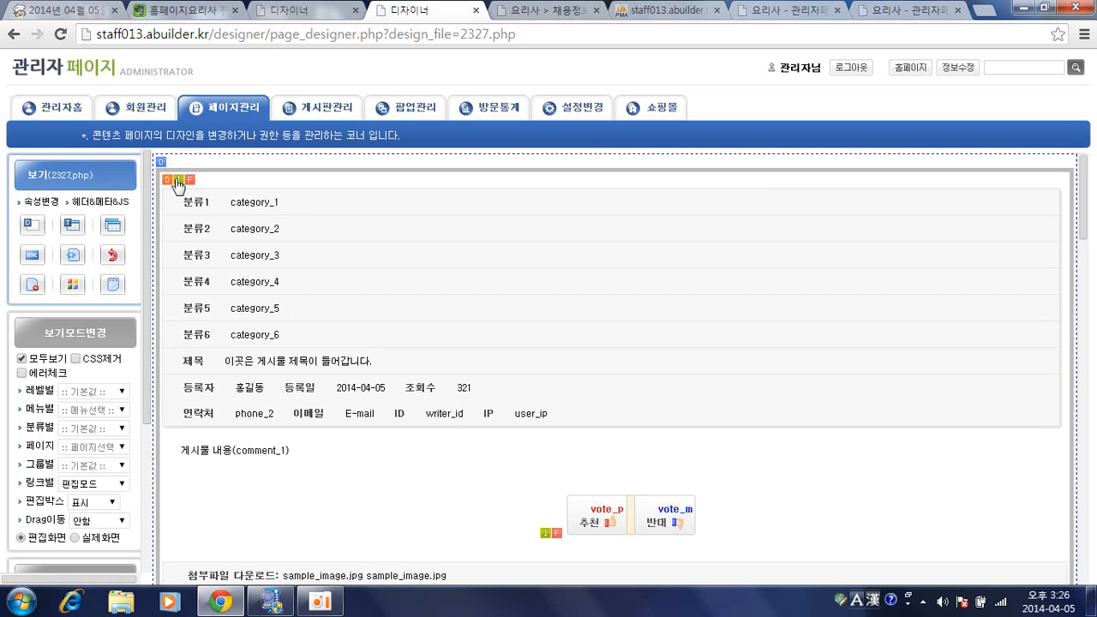
Step: Release the 공통보기폼 import (bd_vf.imp.php) with 임포트해제 so the 보기 page's items can be edited directly
left_click(177, 184)
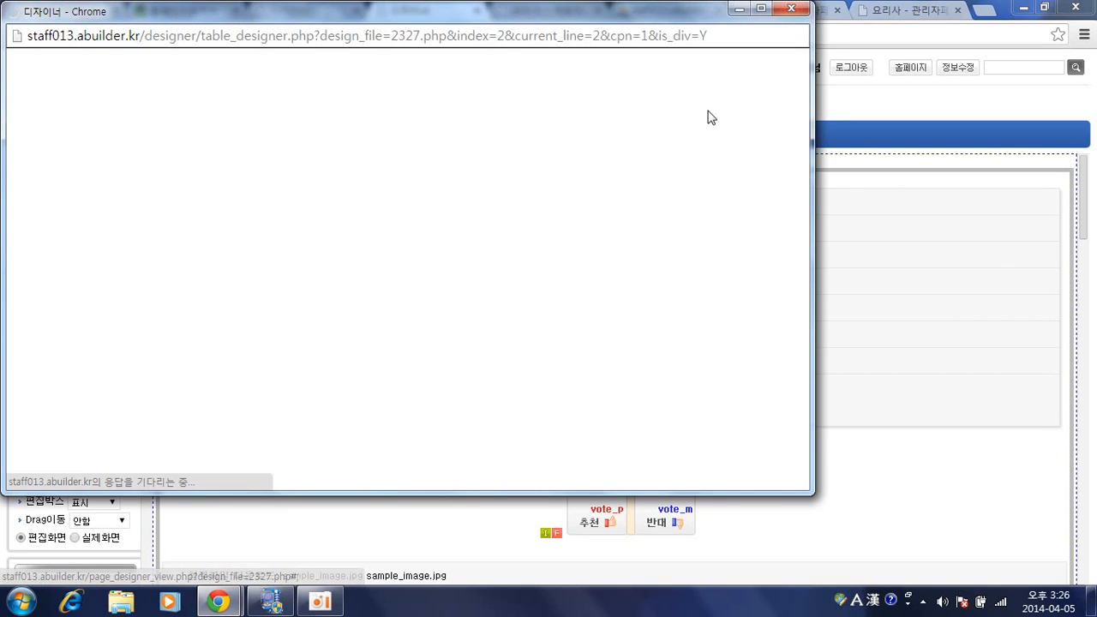
left_click(736, 104)
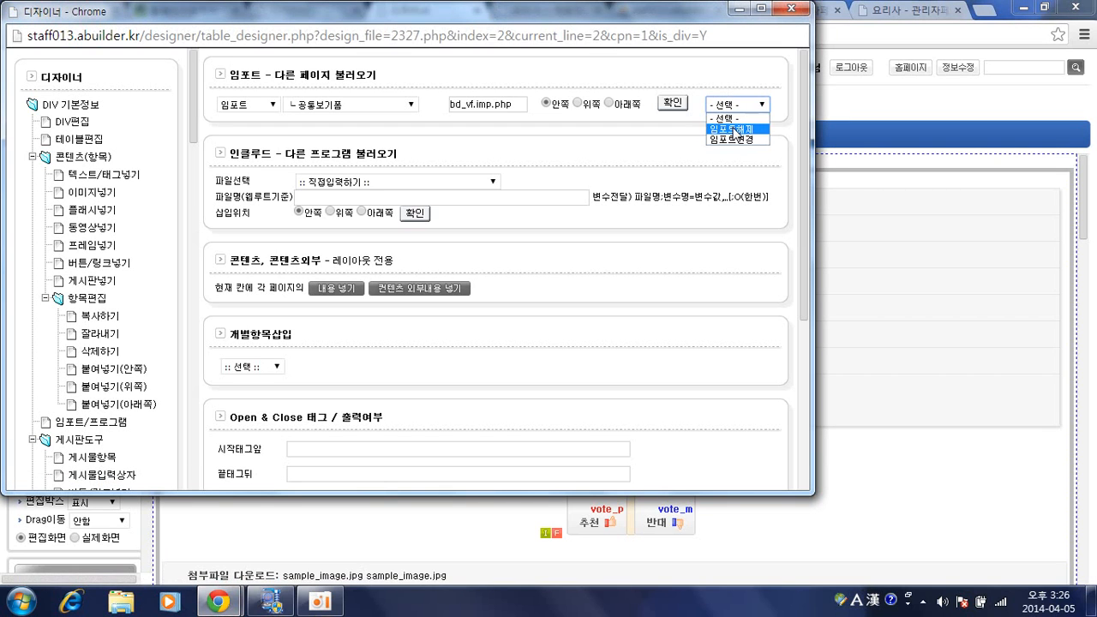
left_click(735, 131)
left_click(674, 103)
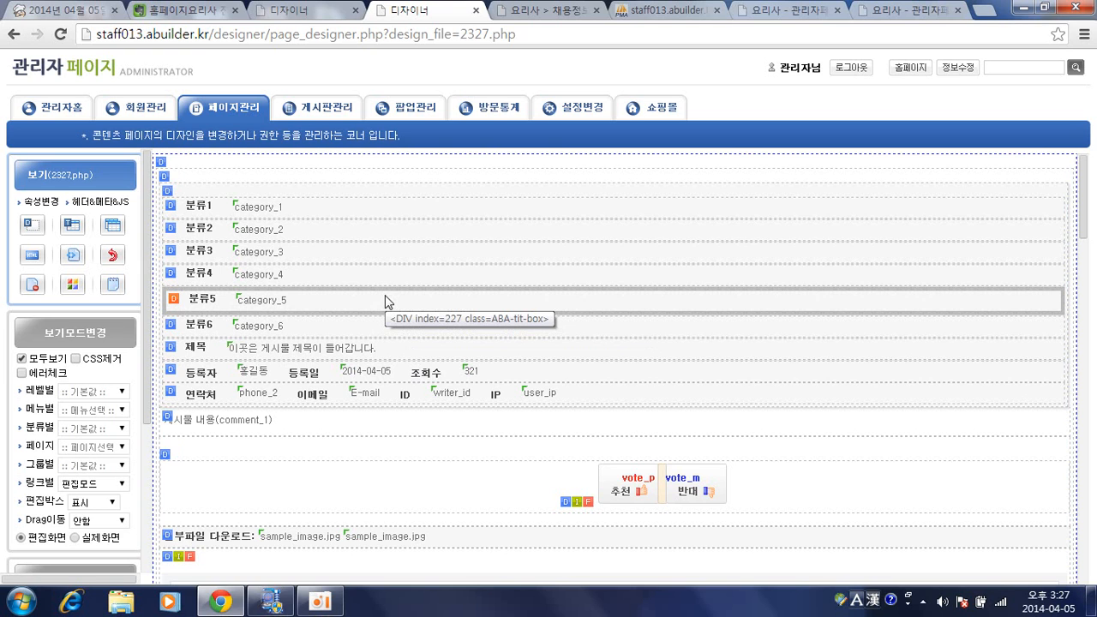
scroll(385, 294, "down", 1)
scroll(374, 300, "up", 1)
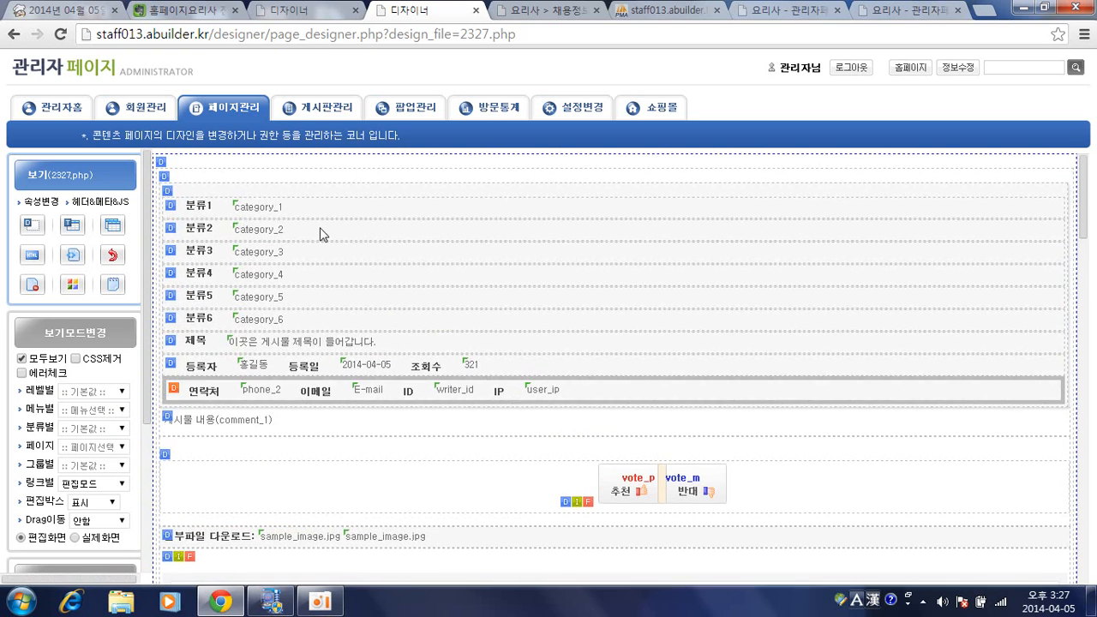
Step: Review the field rows and section tables of the 채용_보기폼 page in recruit_basic and return to the 보기 page (2327.php)
key("ctrl+shift+Tab")
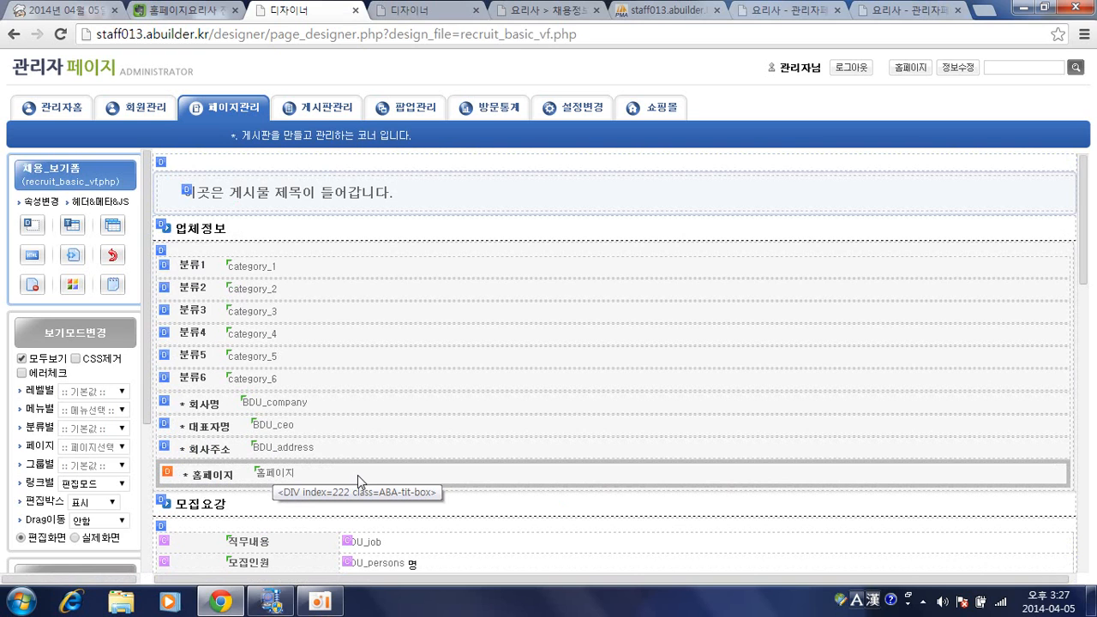
scroll(359, 475, "down", 4)
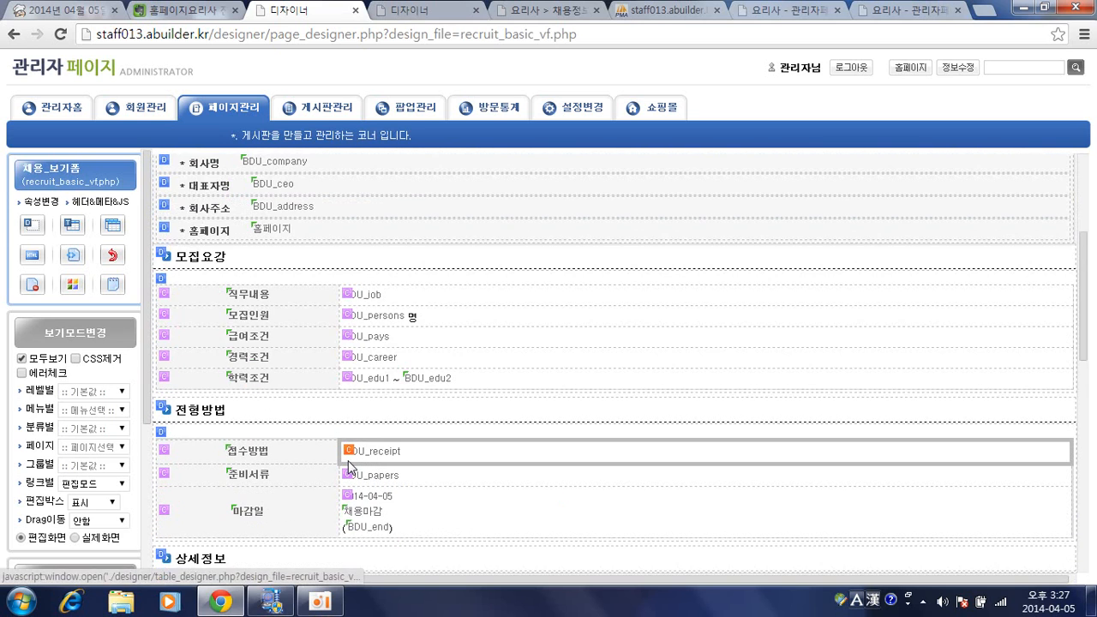
scroll(355, 377, "up", 1)
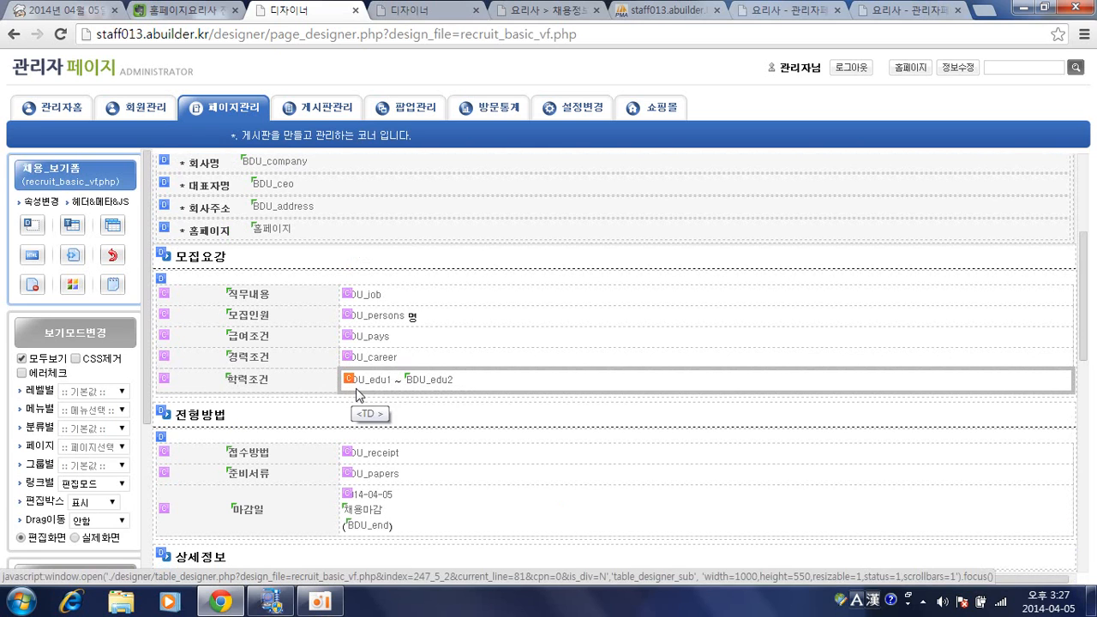
scroll(310, 353, "up", 3)
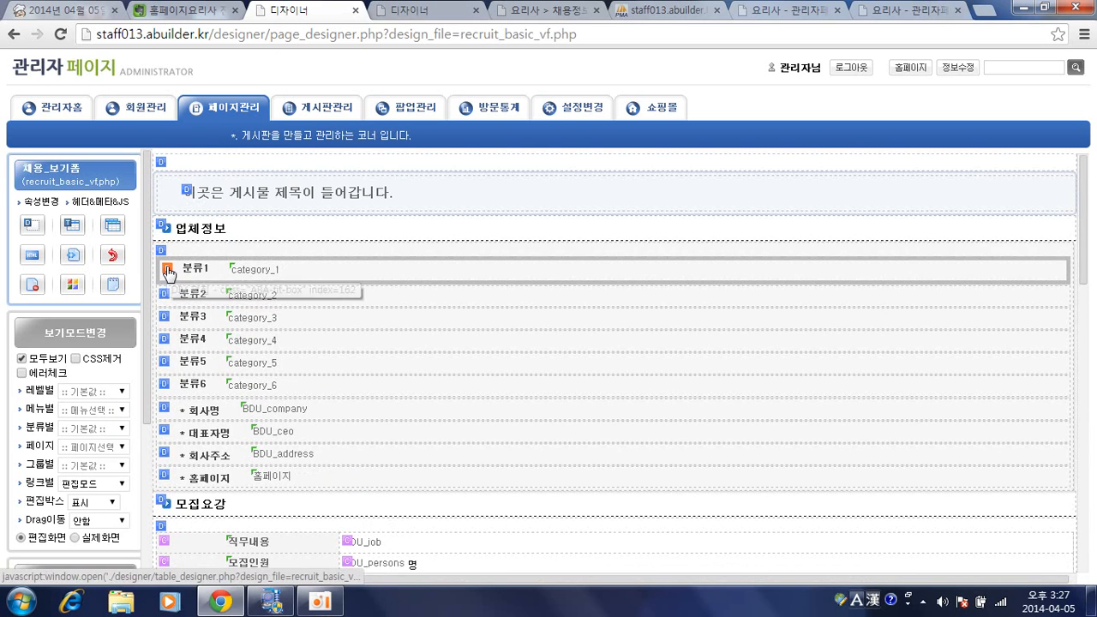
left_click(412, 11)
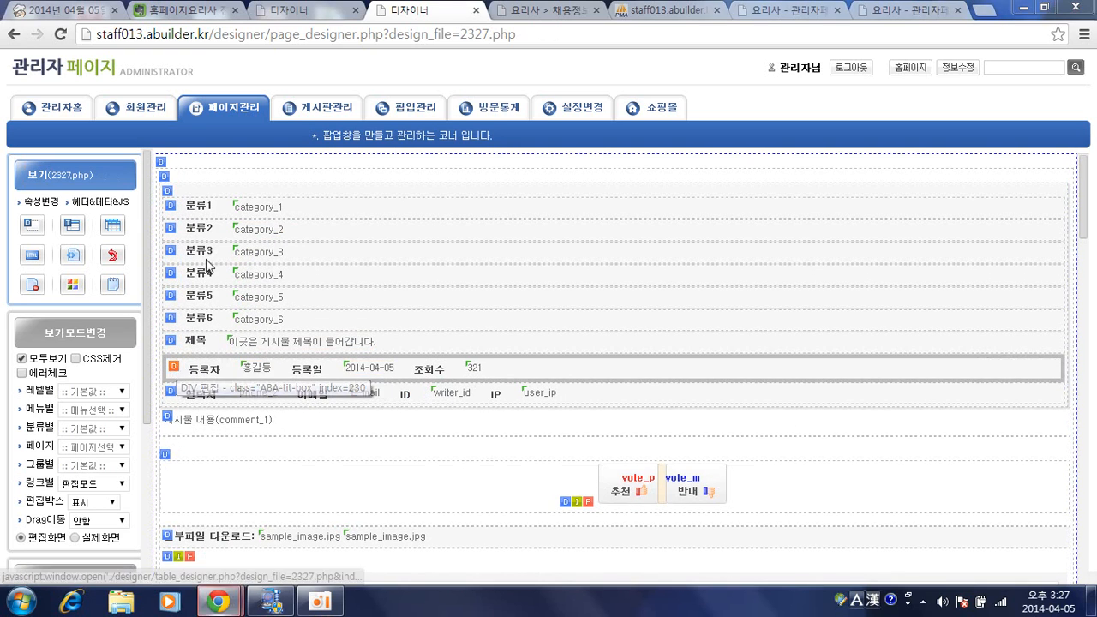
Step: Duplicate the 등록자/등록일/조회수 row on the 보기 page by copying its DIV and pasting it 아래쪽 of the original
left_click(173, 367)
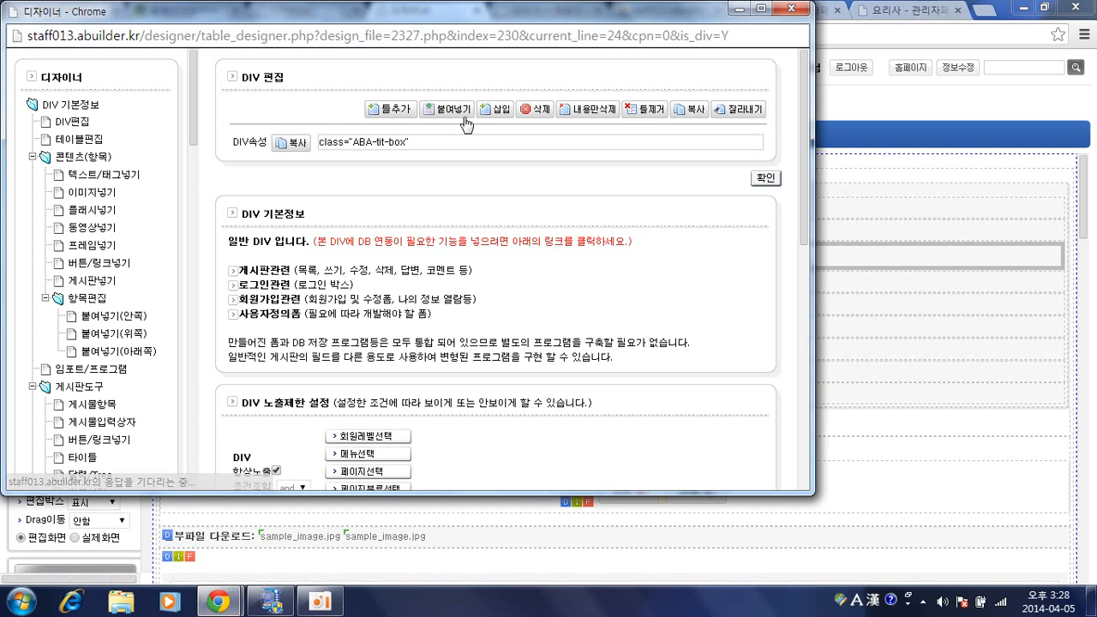
left_click(690, 109)
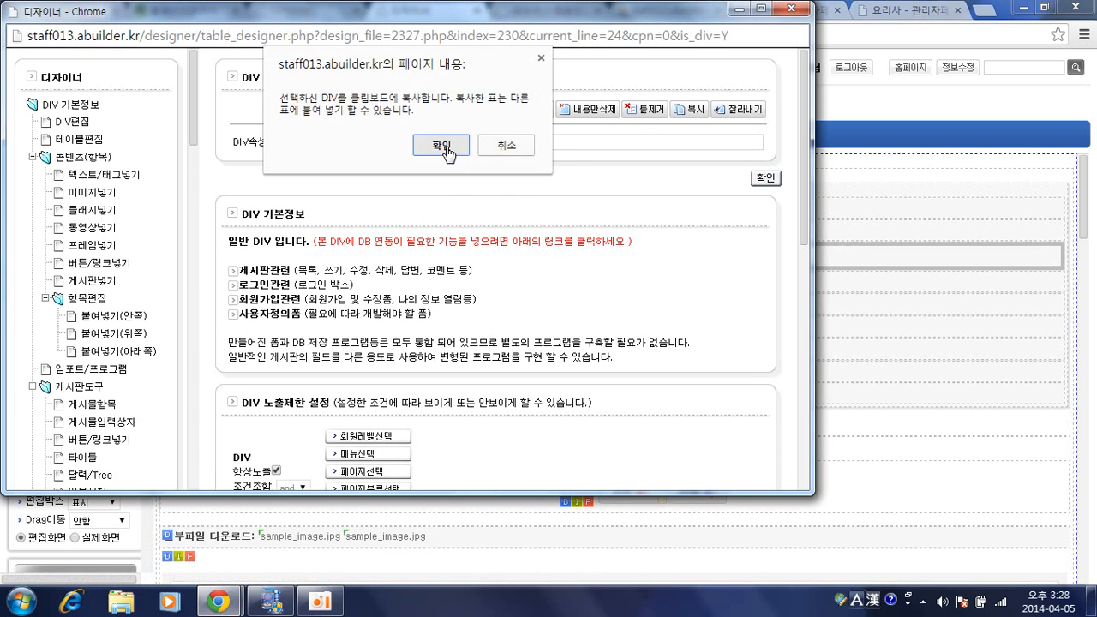
left_click(454, 142)
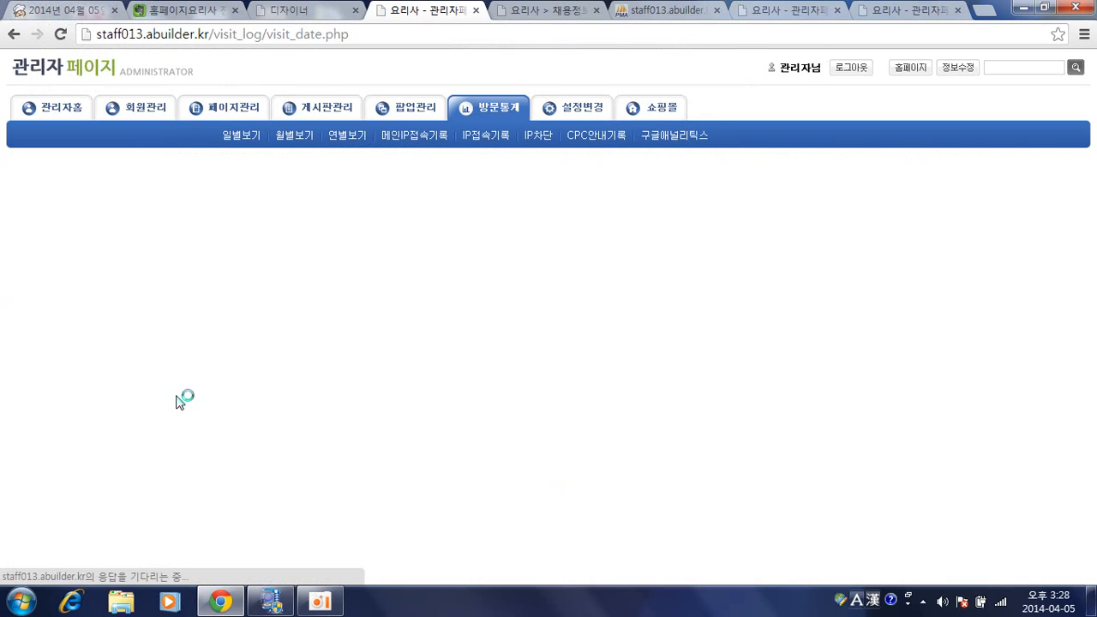
left_click(14, 36)
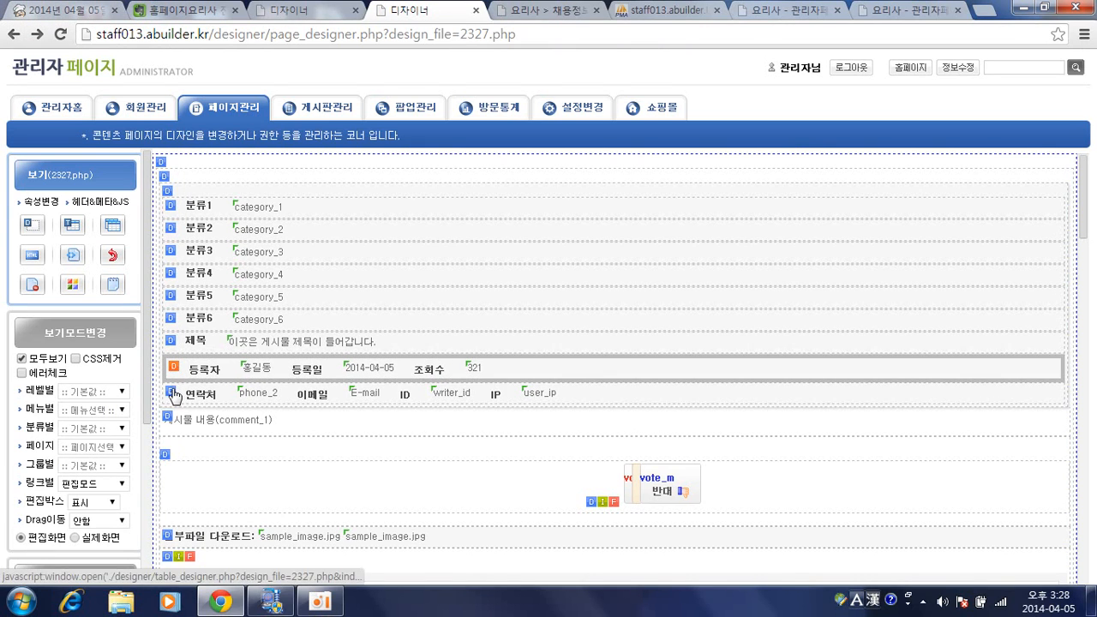
left_click(173, 368)
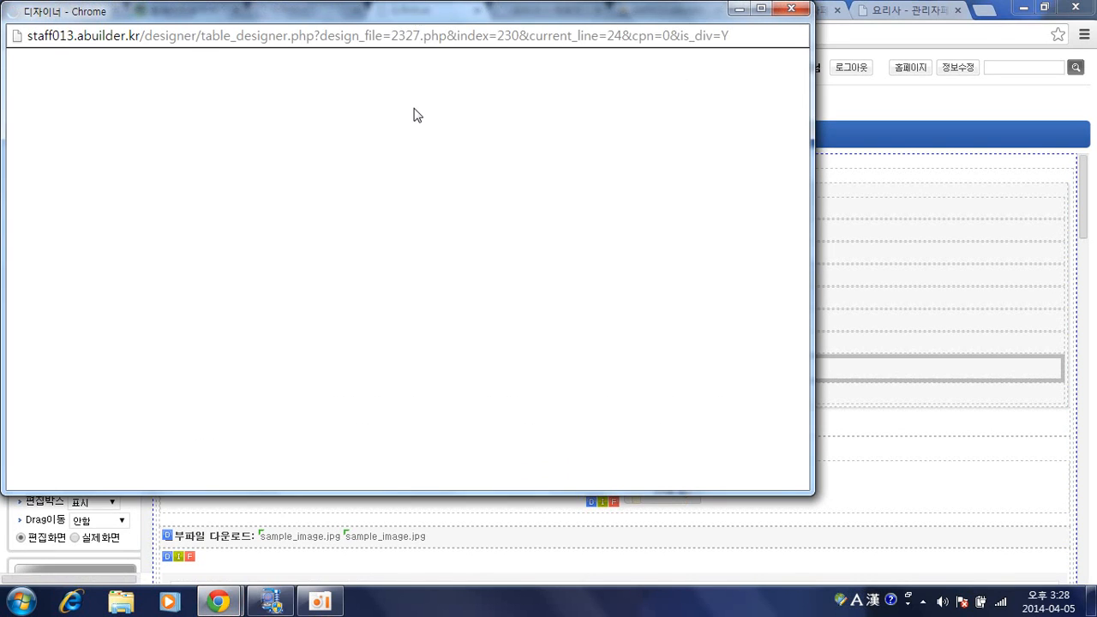
left_click(310, 141)
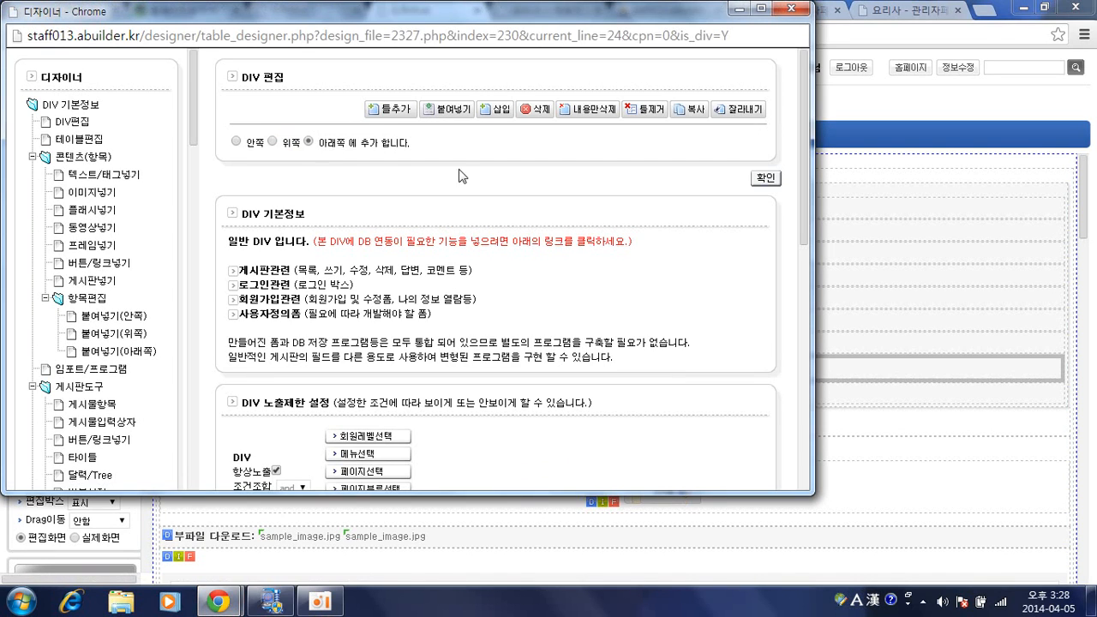
left_click(764, 180)
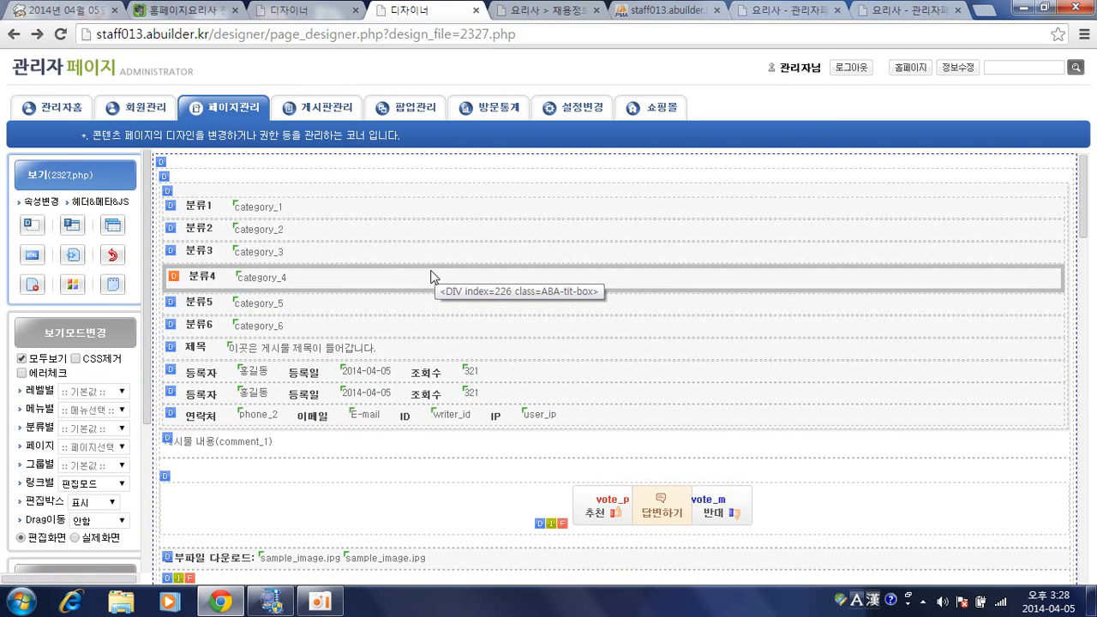
Step: Compare the 모집요강 and 전형방법 tables in the 채용_보기폼 page and return to the 보기 page (2327.php)
left_click(310, 12)
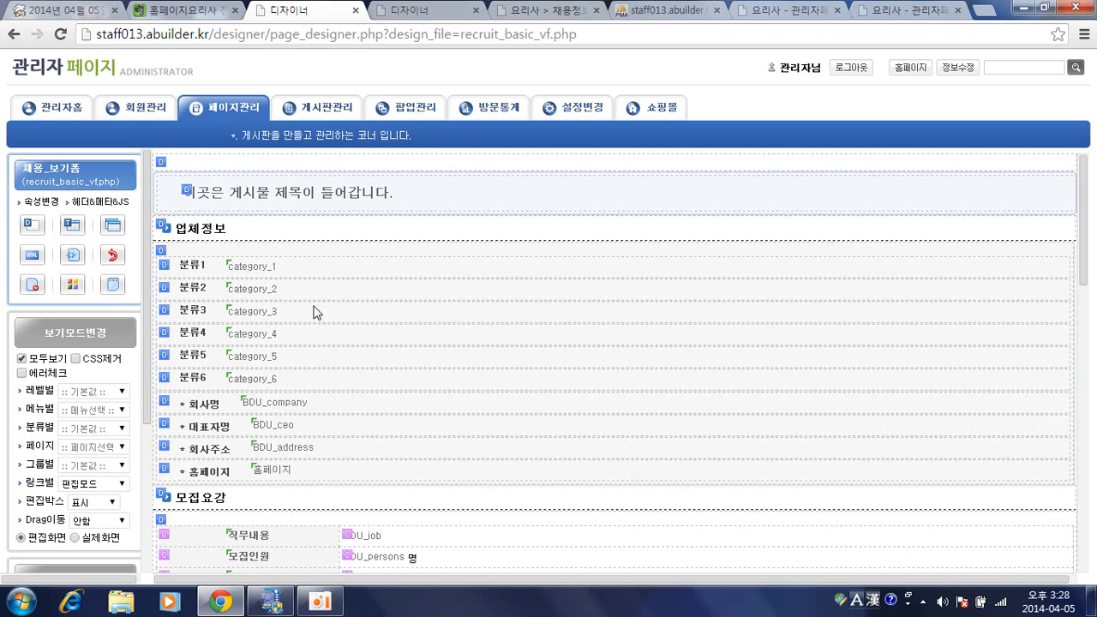
scroll(311, 311, "down", 3)
scroll(310, 311, "down", 1)
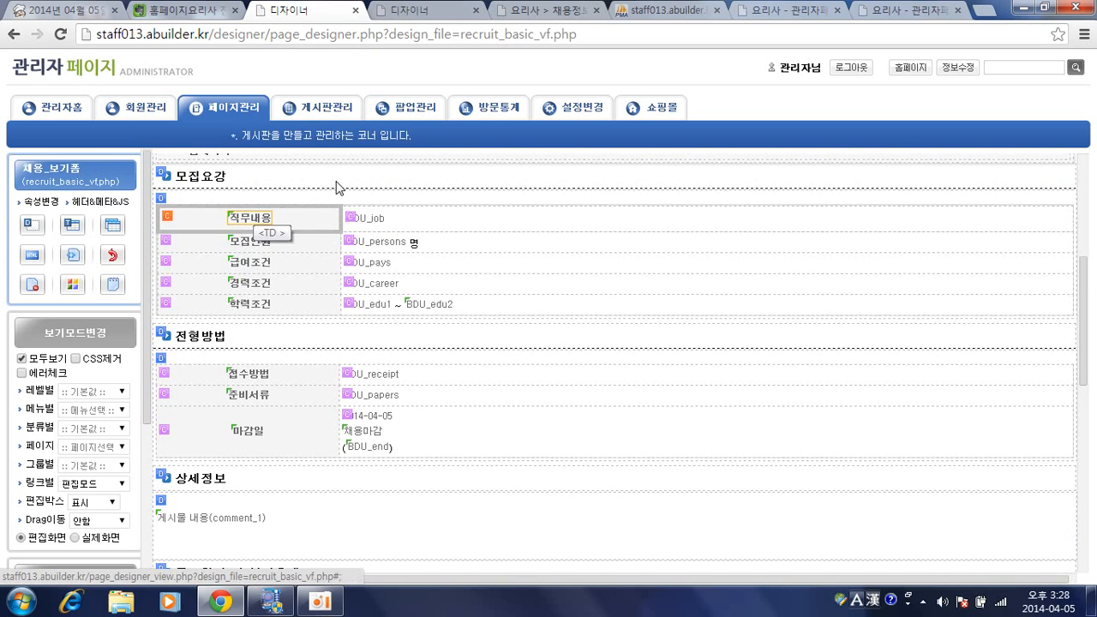
left_click(420, 11)
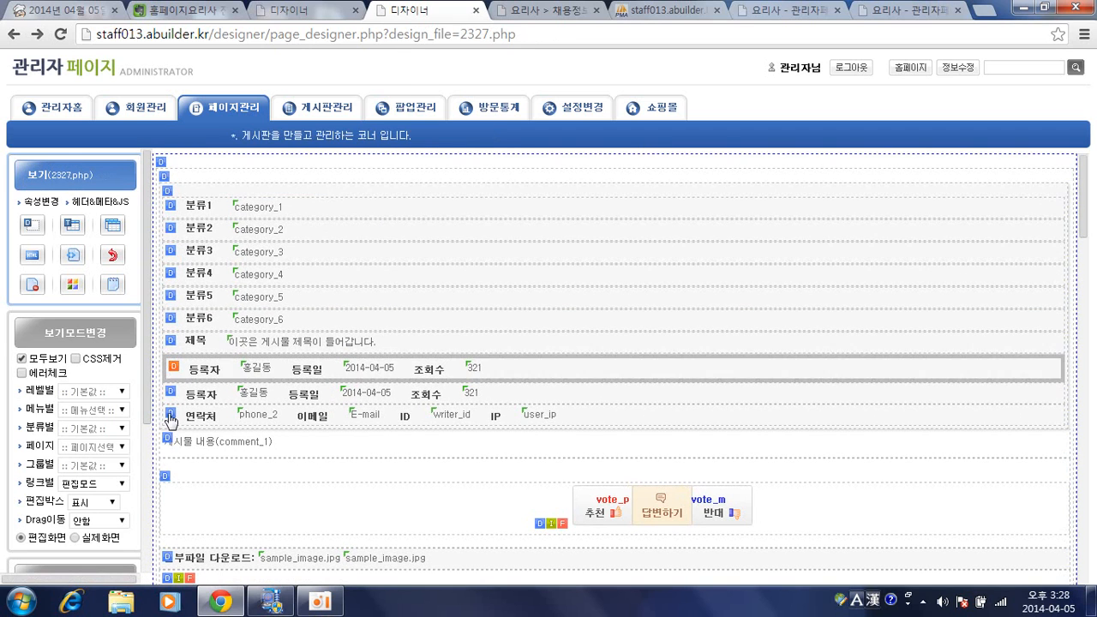
Step: Edit the ABA-view-head DIV that encloses the header rows and load the E, 테이블 template under 카) 기타
left_click(171, 195)
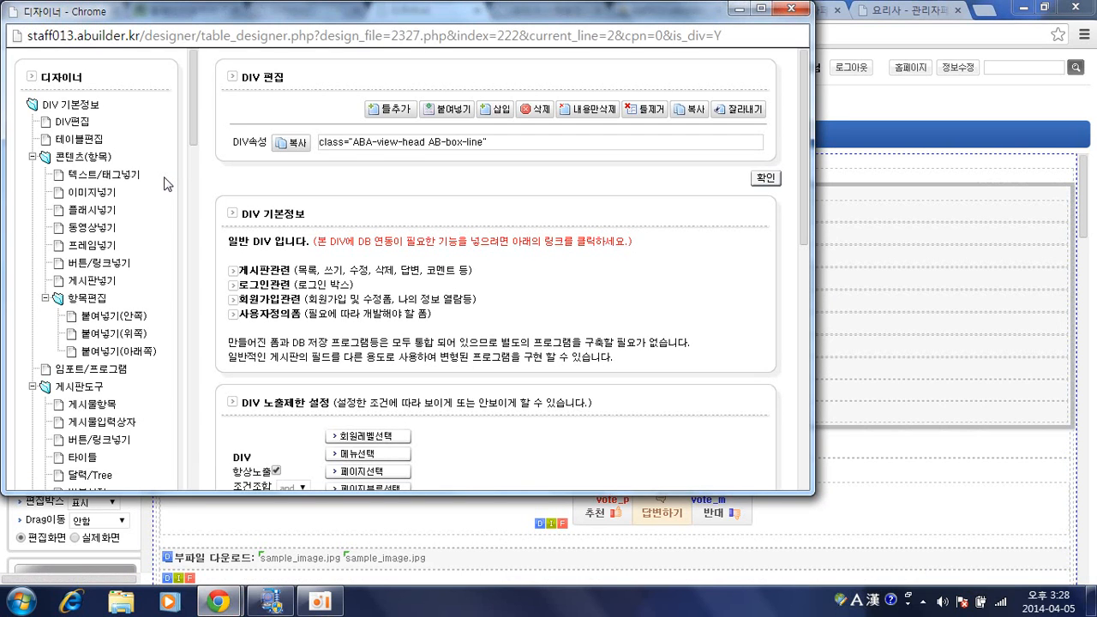
scroll(163, 184, "down", 4)
scroll(134, 204, "down", 4)
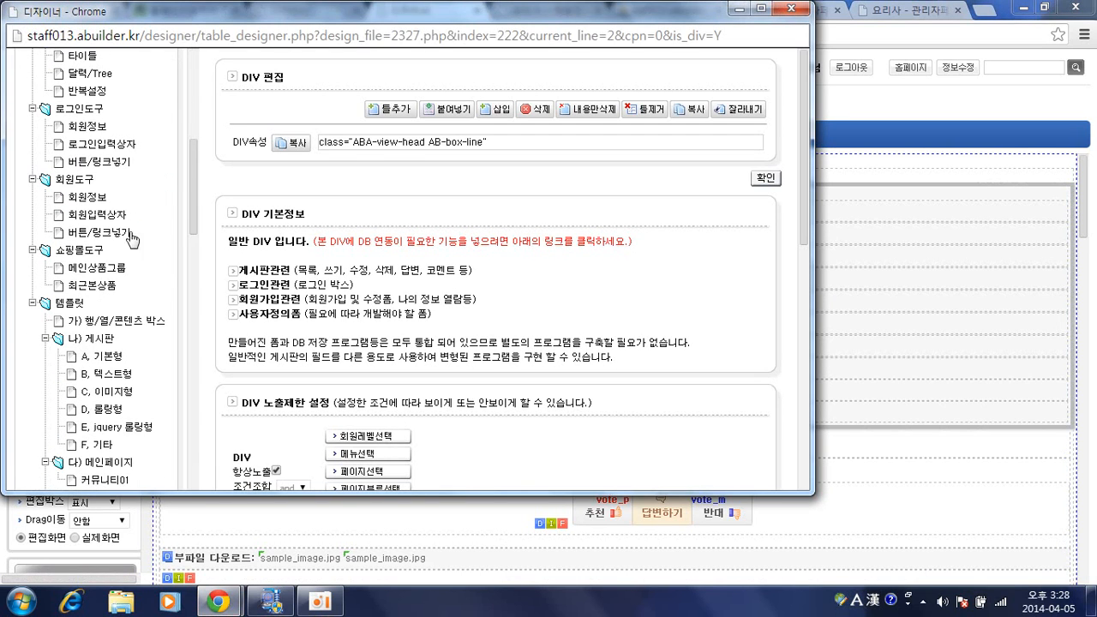
scroll(114, 302, "down", 8)
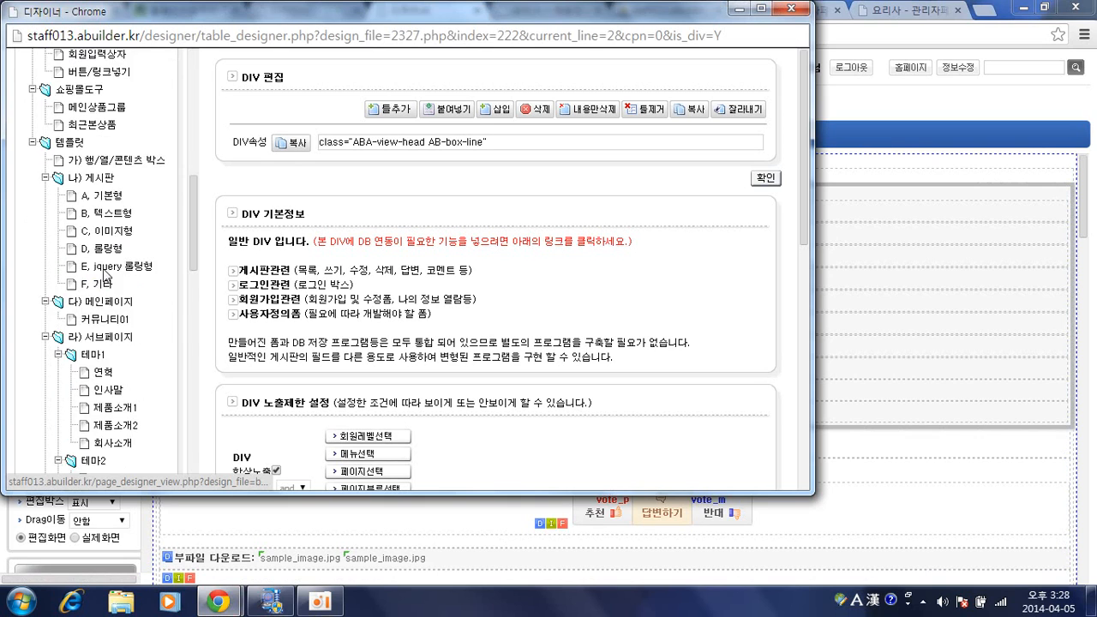
scroll(103, 274, "down", 3)
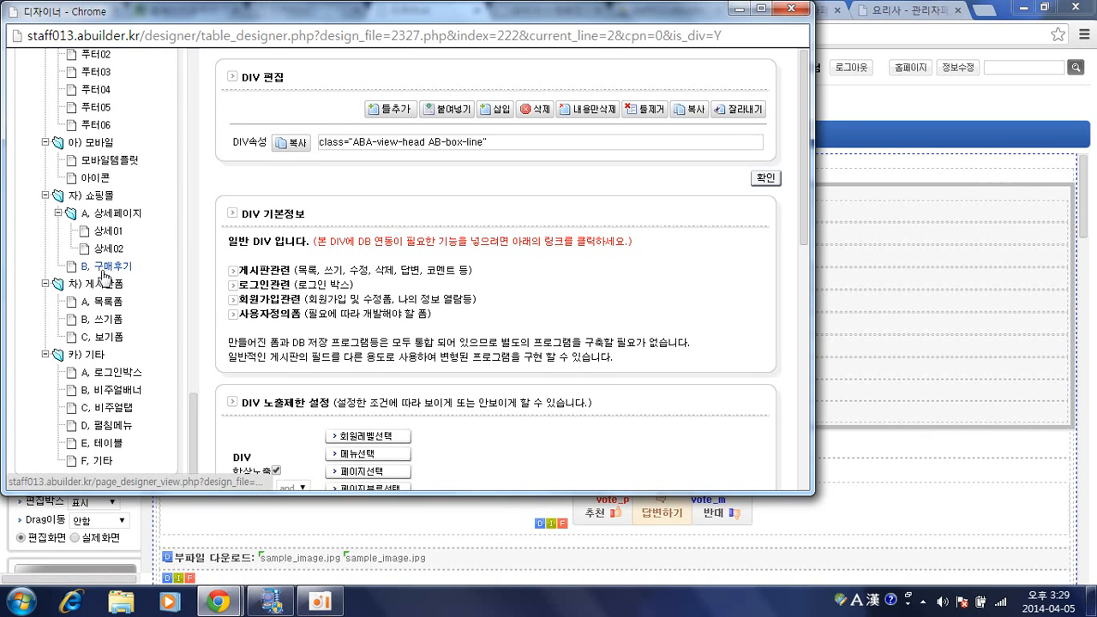
left_click(107, 444)
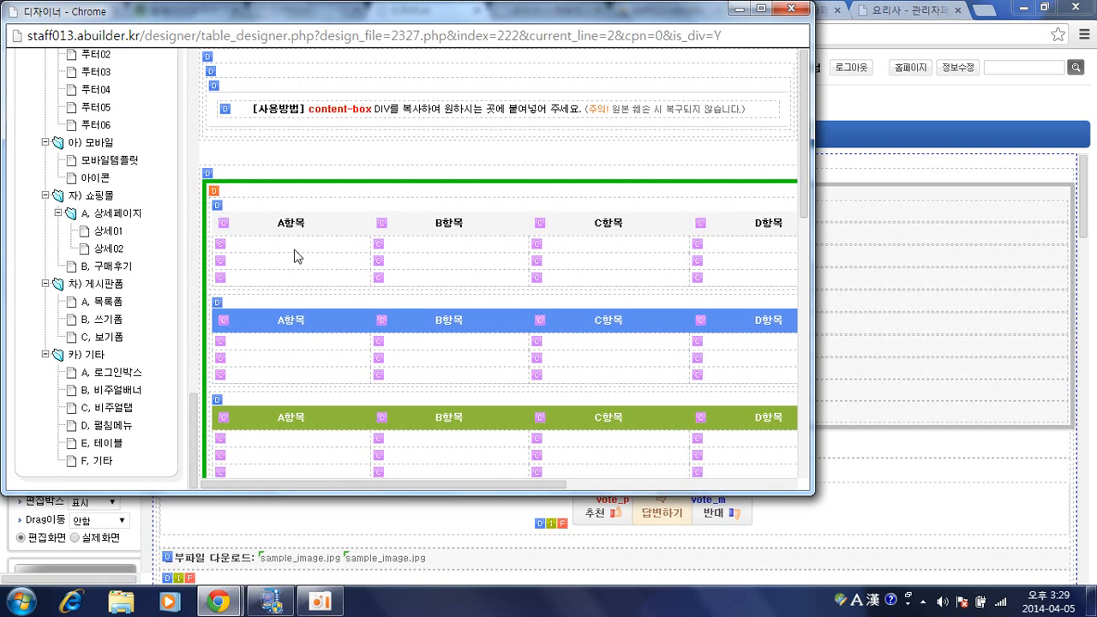
Step: Copy the template DIV holding the four-row table with A항목 to D항목 headers in its first column
scroll(314, 239, "down", 6)
scroll(314, 235, "down", 2)
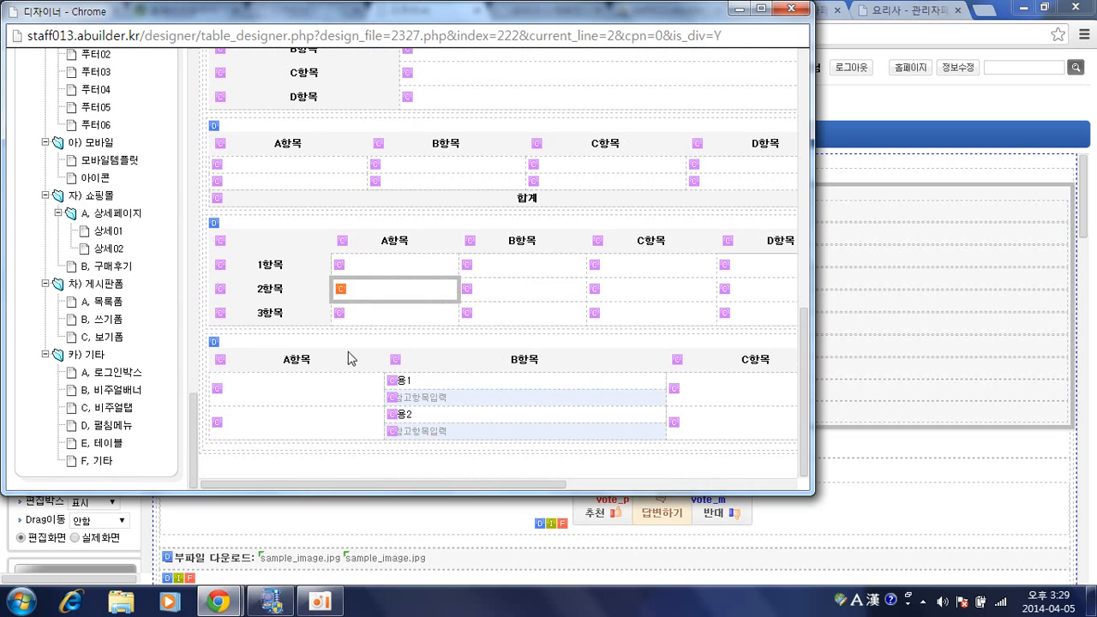
scroll(392, 362, "up", 3)
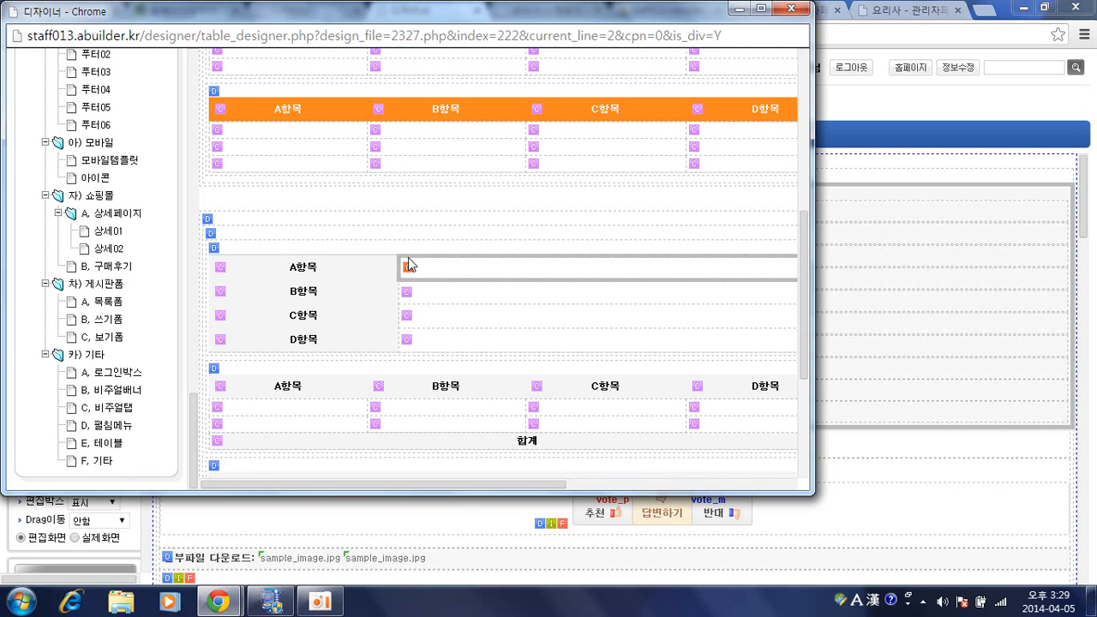
left_click(220, 270)
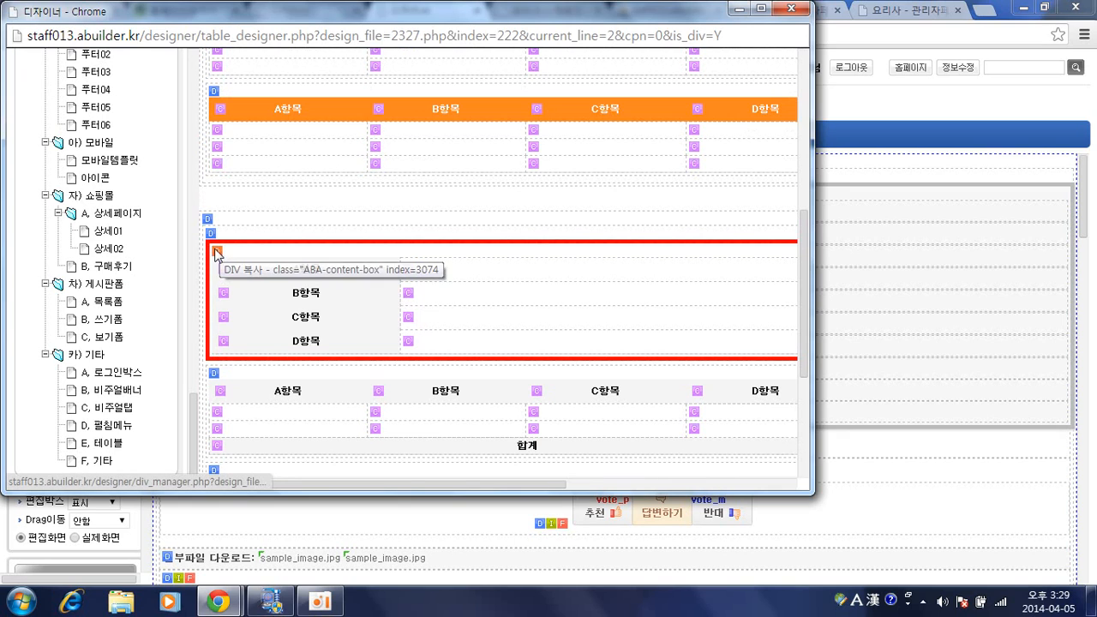
left_click(217, 253)
left_click(502, 146)
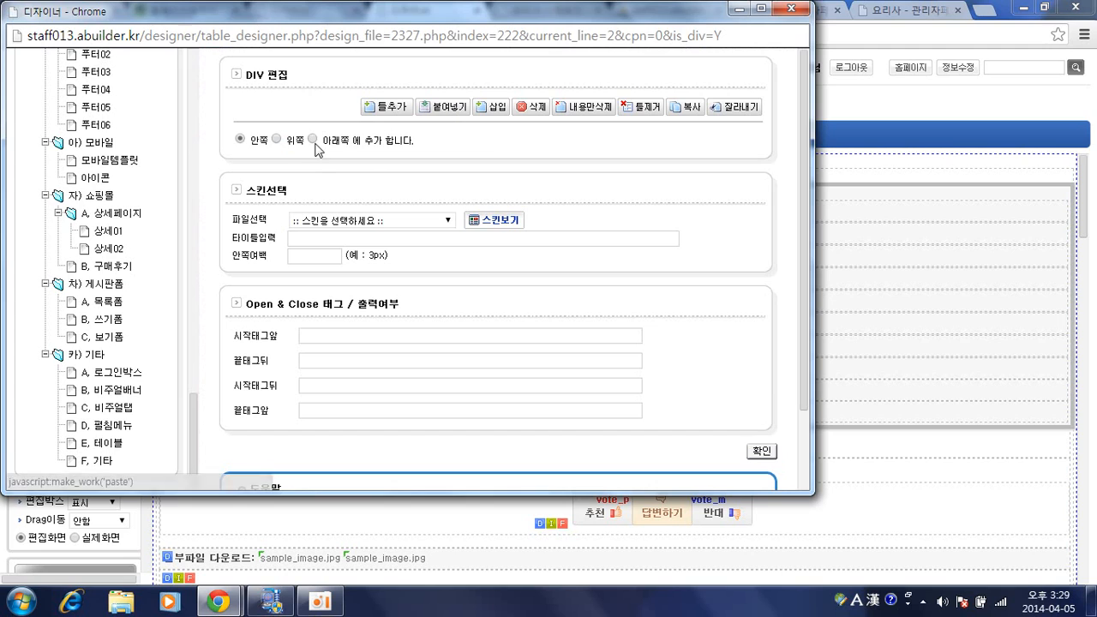
Step: Try to paste the copied table DIV 아래쪽 of the ABA-view-head DIV
left_click(314, 141)
left_click(759, 454)
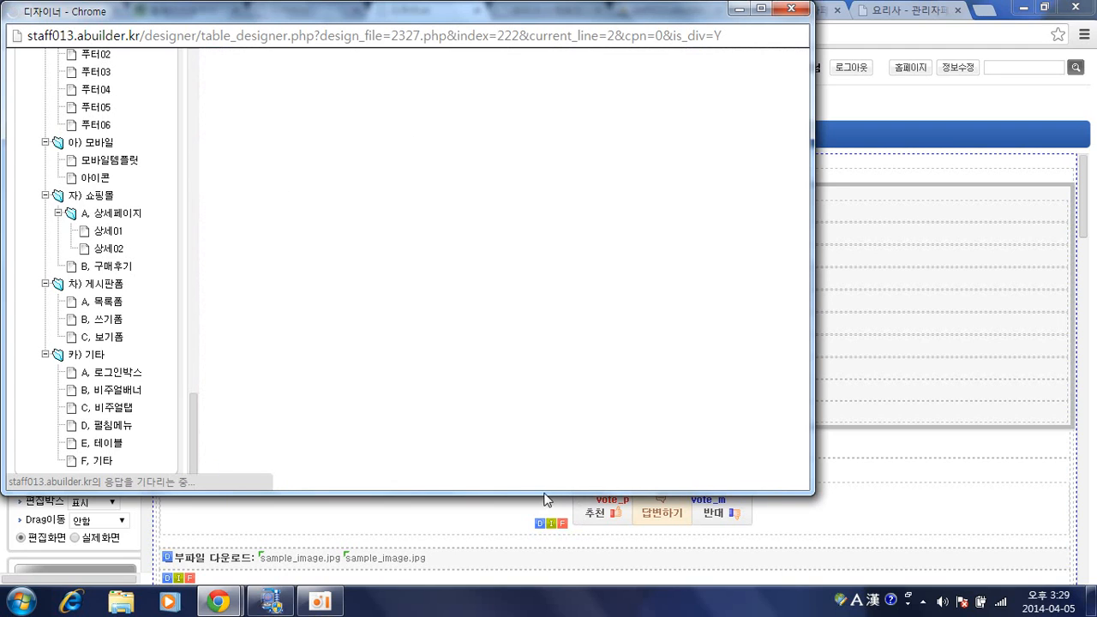
left_click(506, 145)
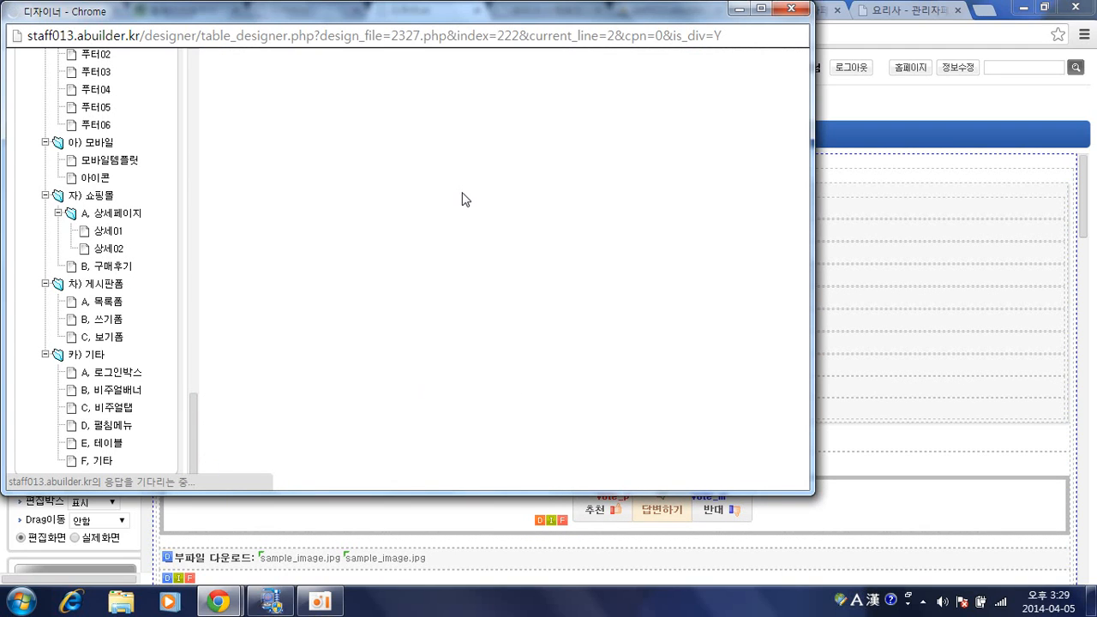
left_click(882, 280)
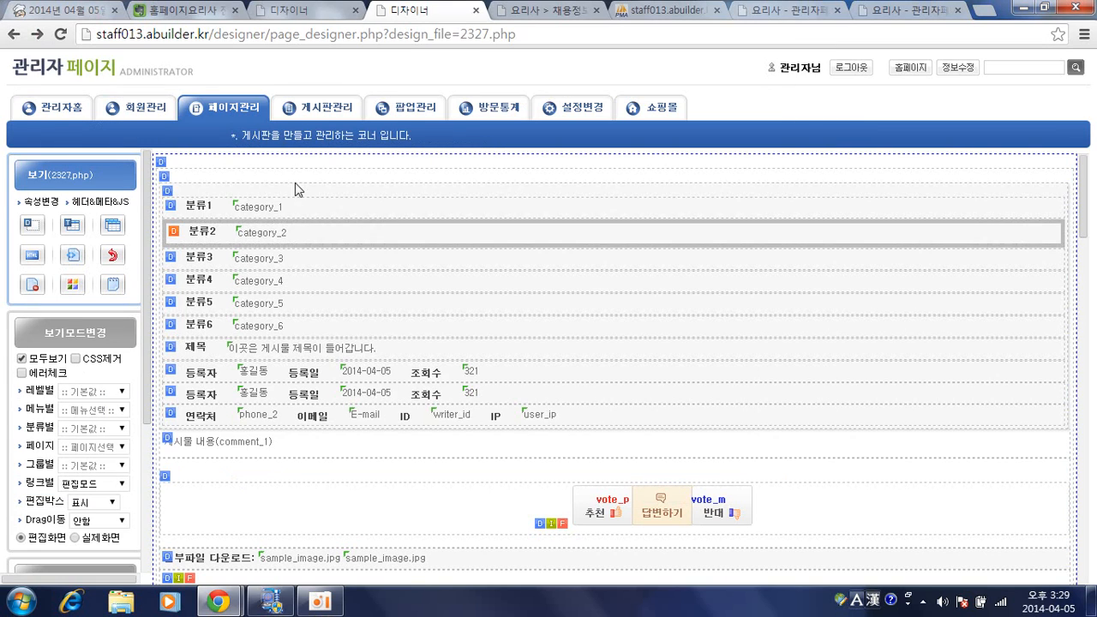
Step: Paste the copied table DIV below the board's outermost DIV (ABA-bbs-wrap ABA-content-box) on the 보기 page
left_click(164, 168)
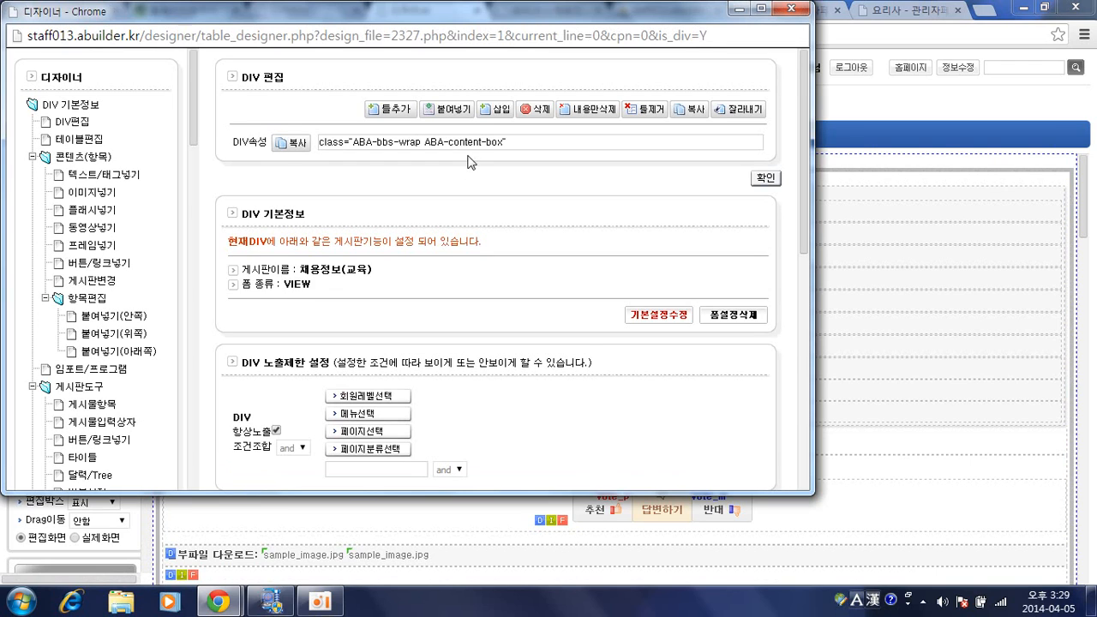
left_click(453, 115)
left_click(764, 178)
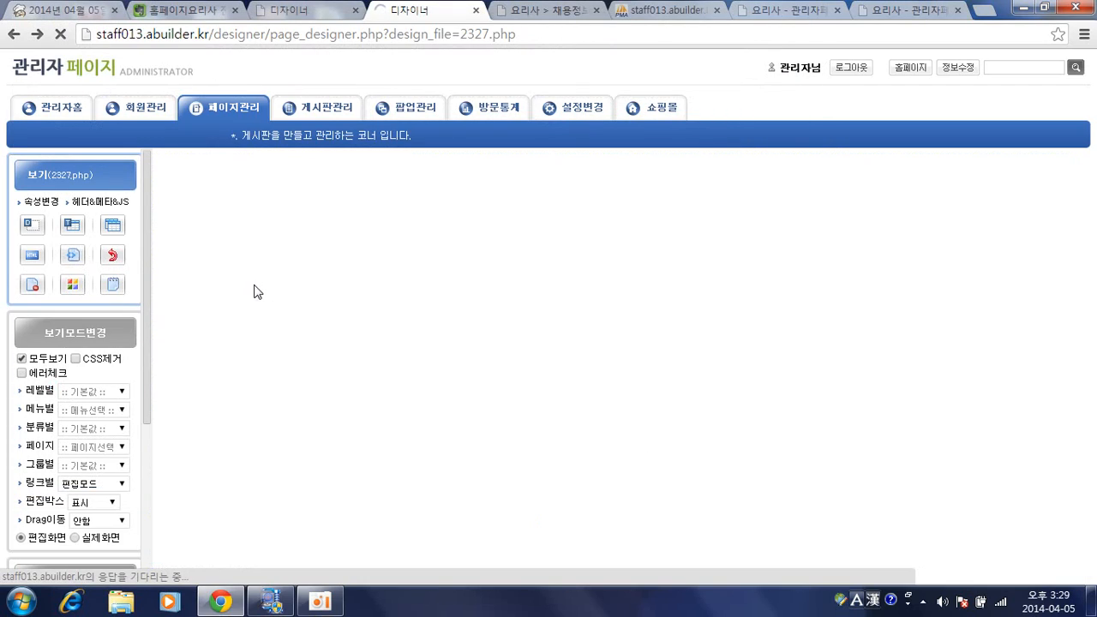
Step: Clear the class attribute in the DIV속성 of the pasted A항목–D항목 table DIV and apply the change
scroll(262, 284, "down", 15)
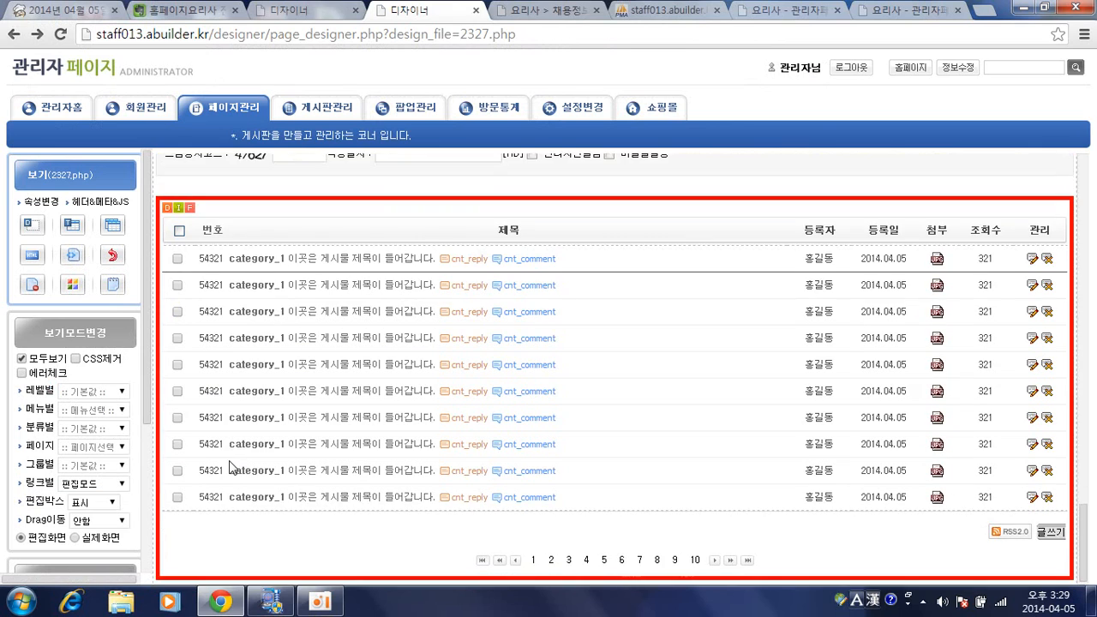
scroll(224, 459, "up", 3)
scroll(221, 437, "up", 10)
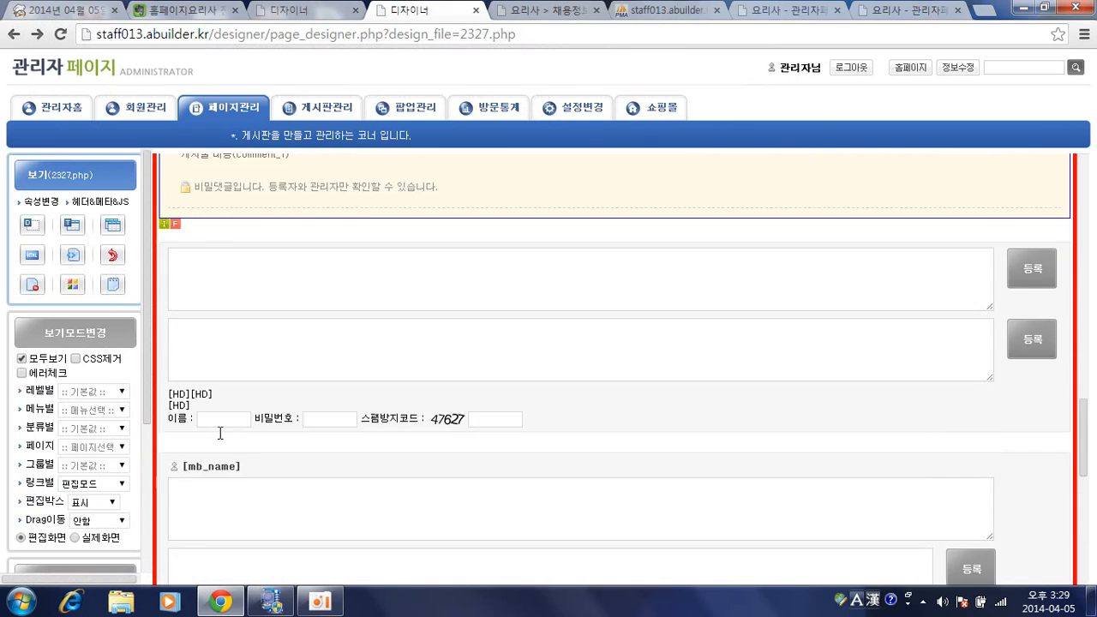
scroll(218, 439, "up", 3)
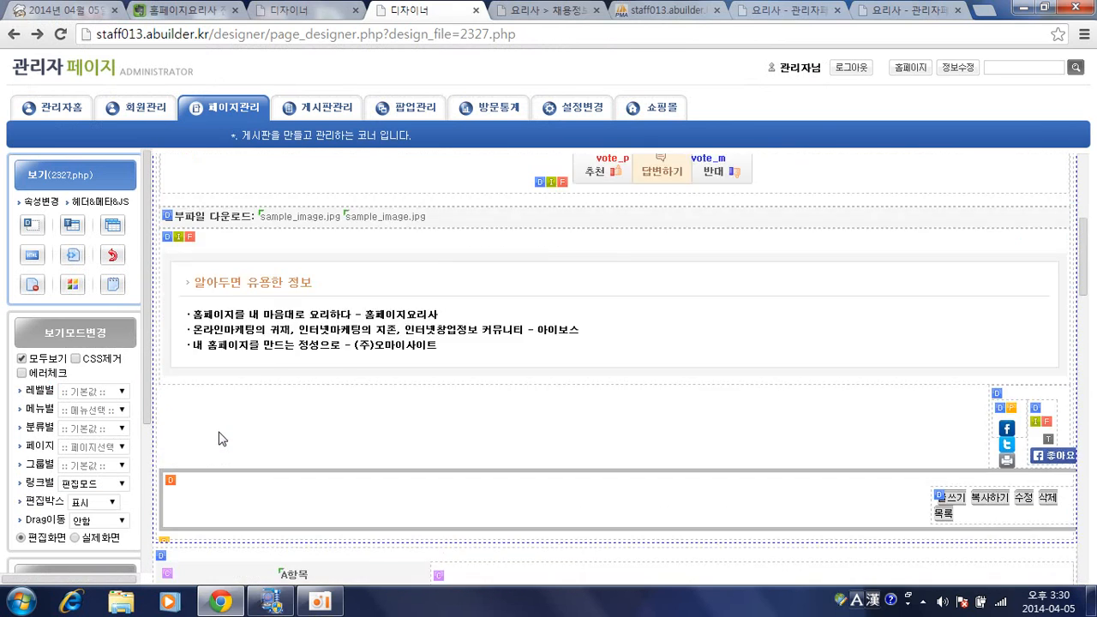
scroll(219, 439, "down", 2)
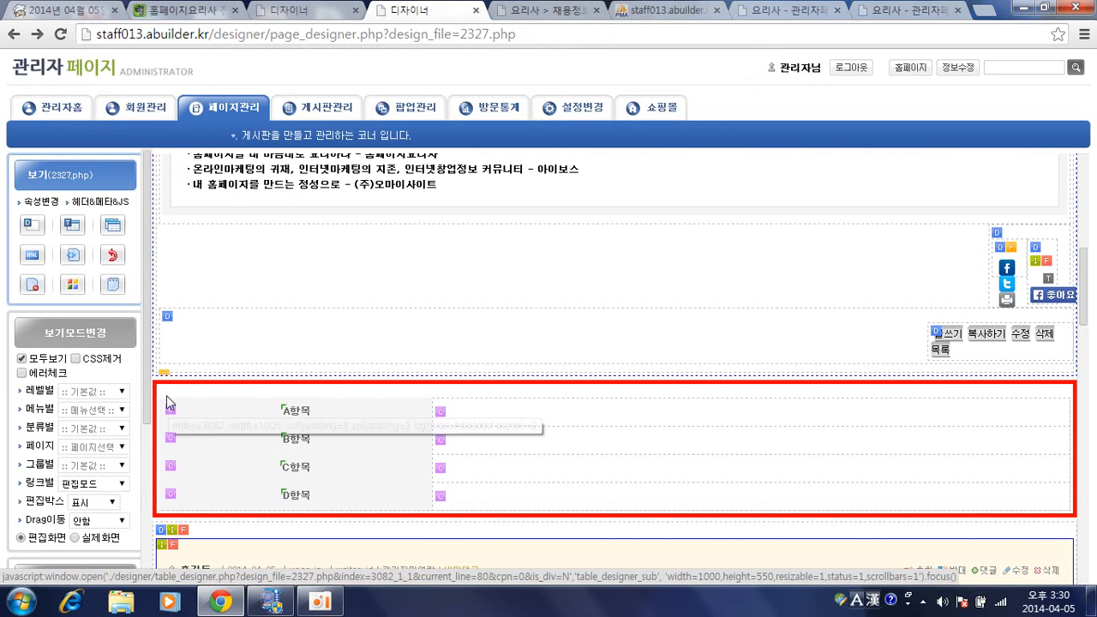
left_click(166, 394)
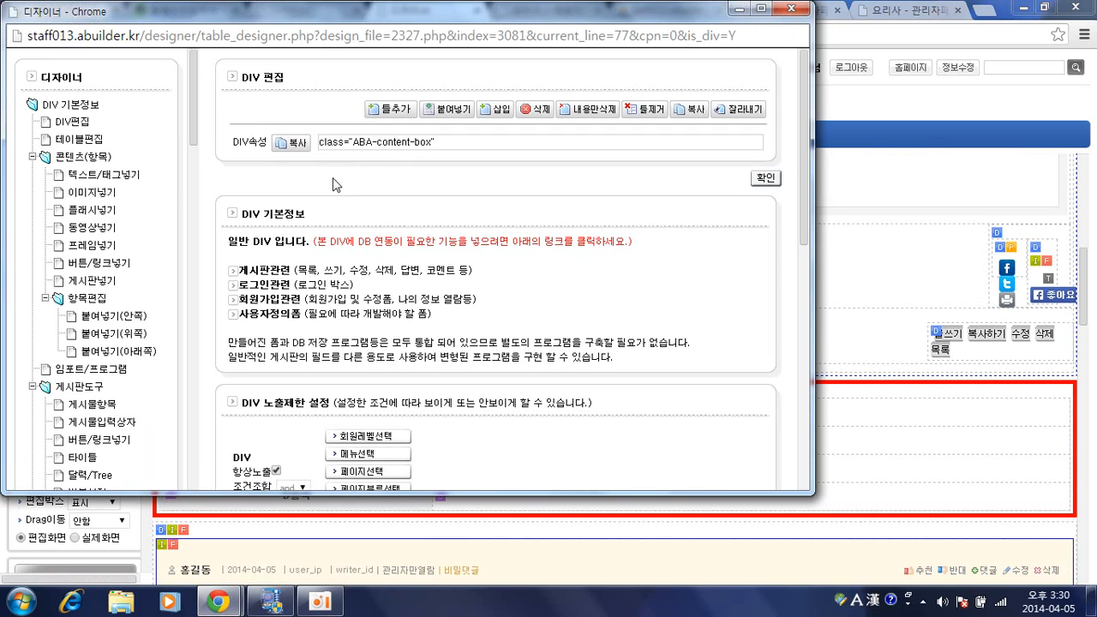
double_click(380, 142)
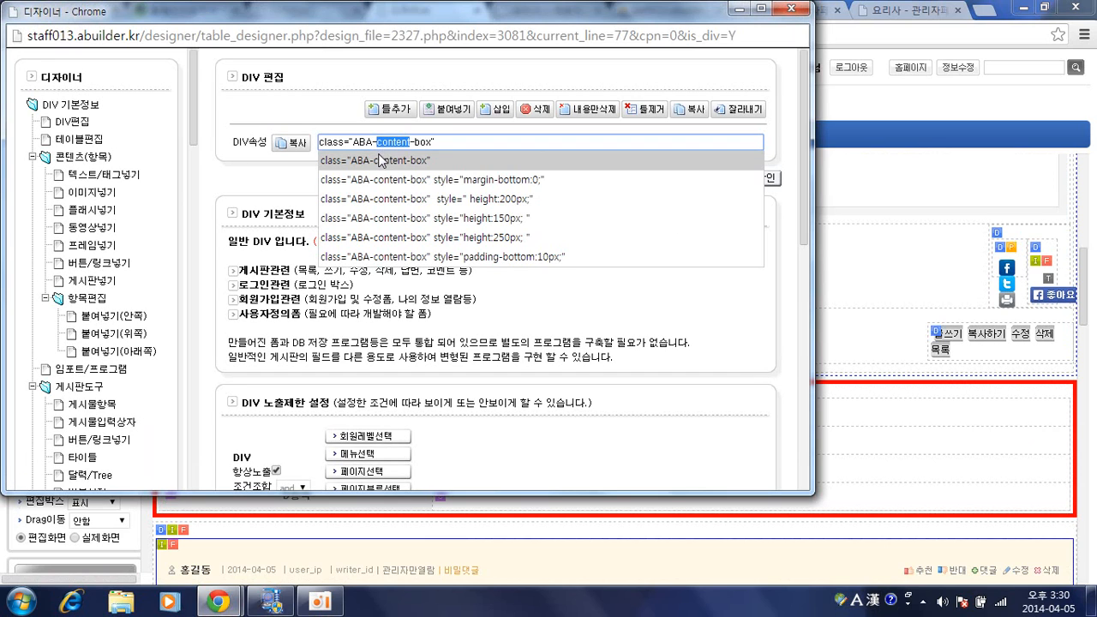
key("ctrl+a")
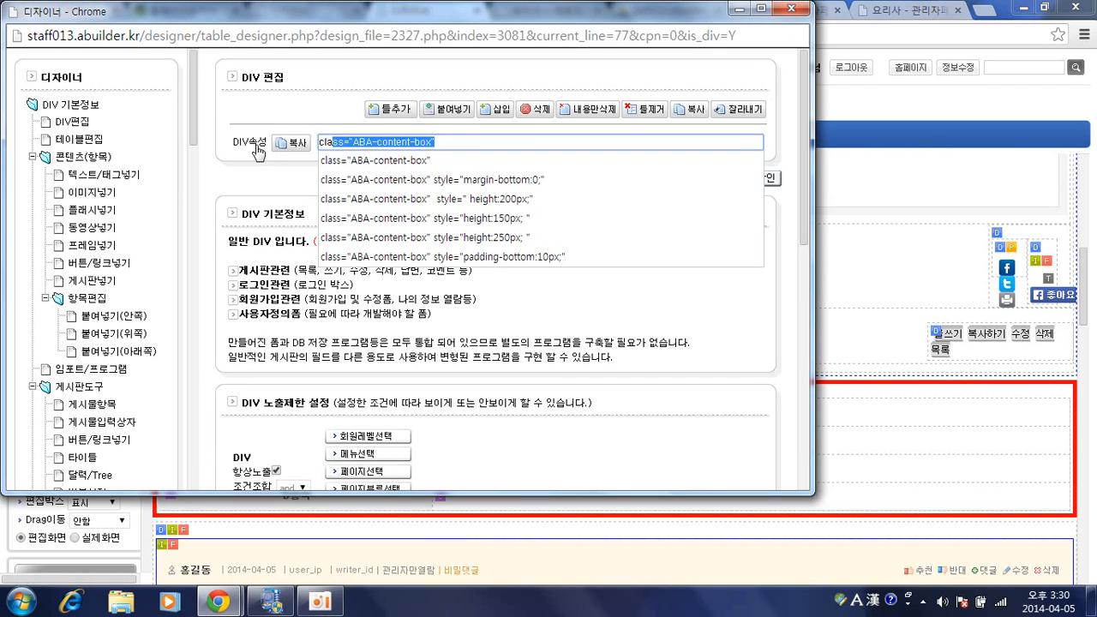
key("BackSpace")
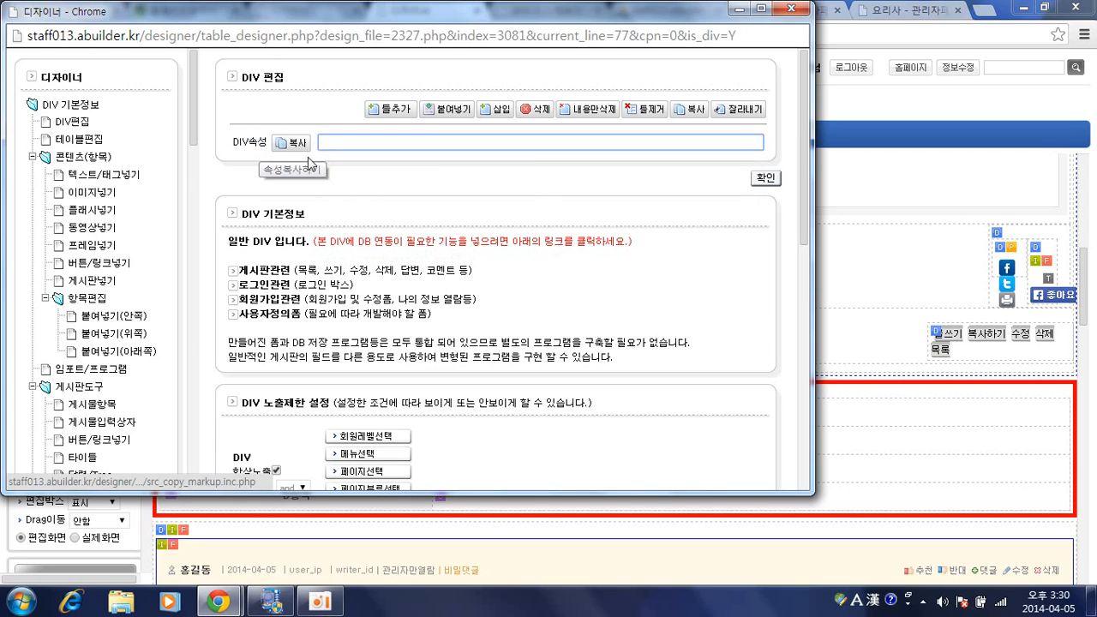
left_click(760, 181)
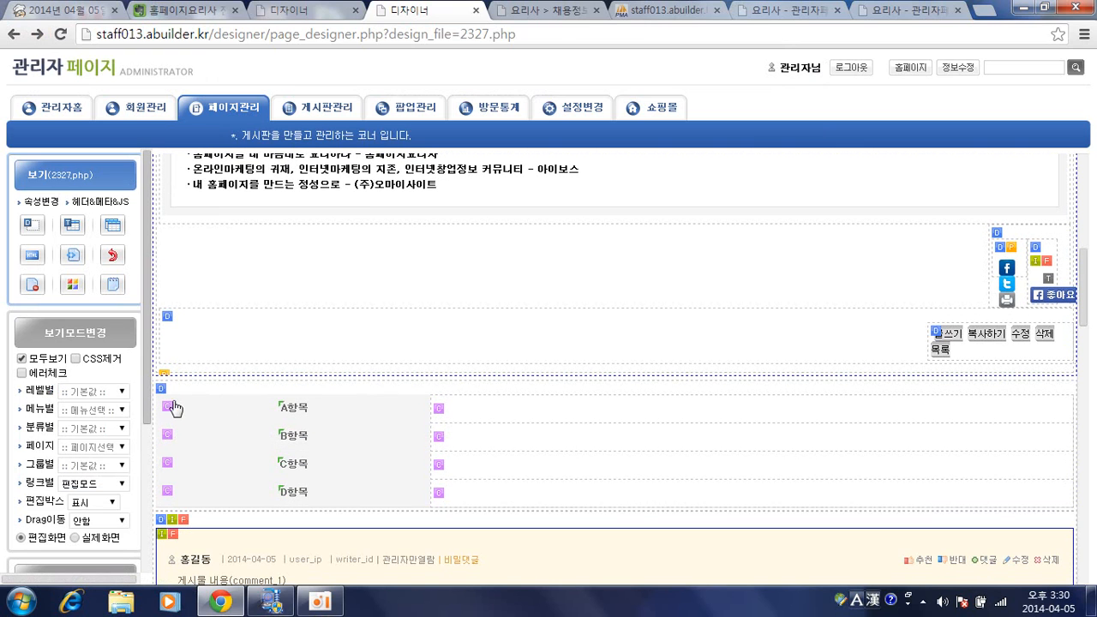
Step: Cut the A항목–D항목 table DIV and paste it directly below the ABA-view-head DIV that holds the header rows
left_click(227, 353)
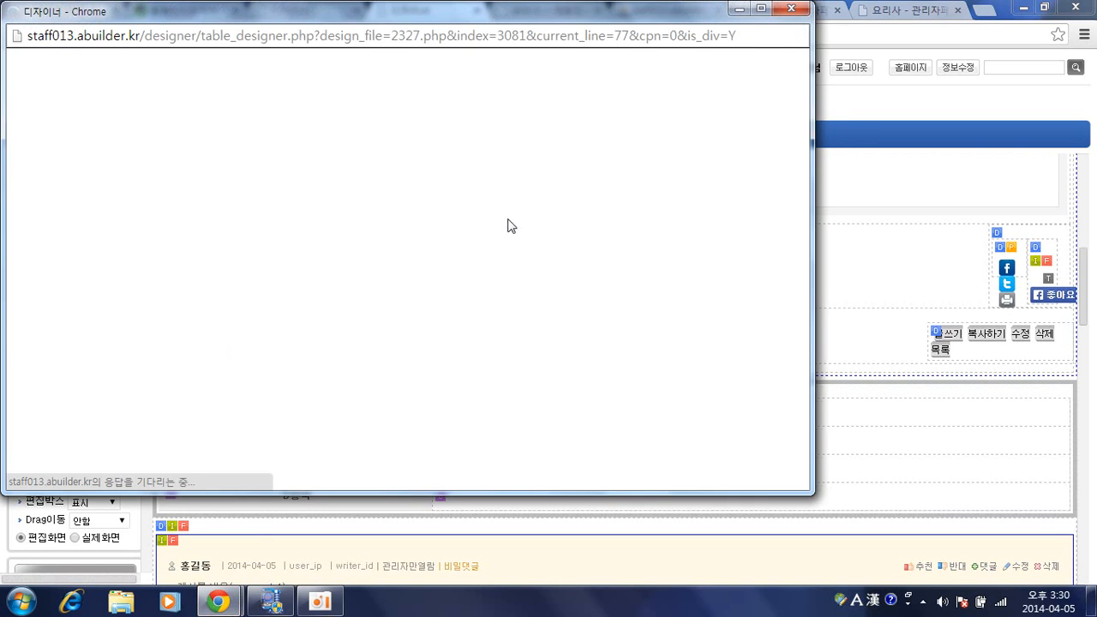
left_click(728, 108)
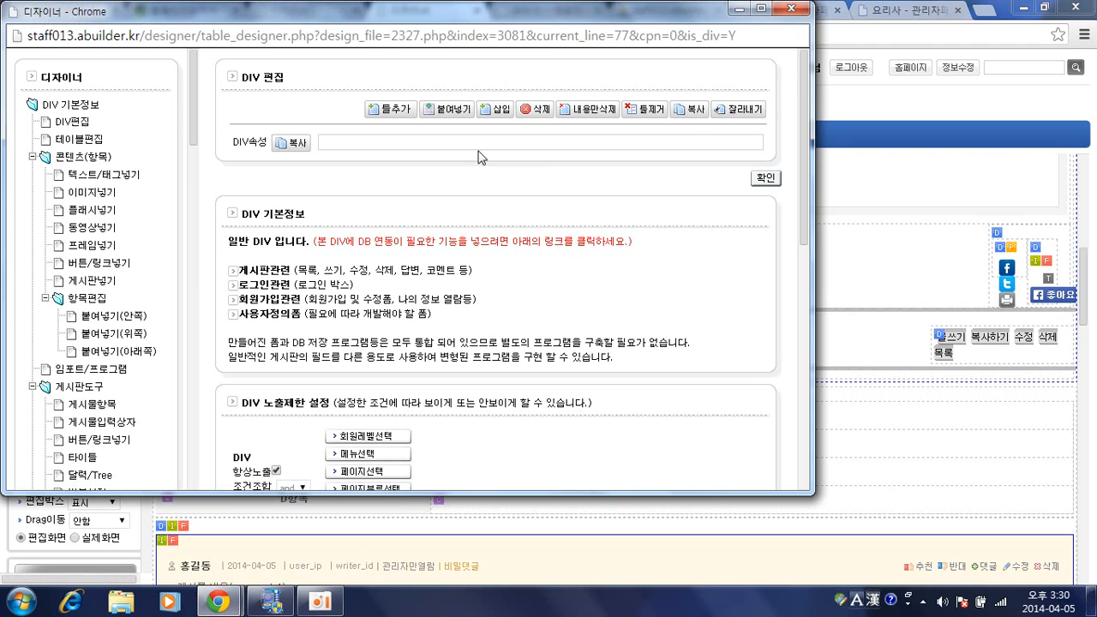
left_click(450, 146)
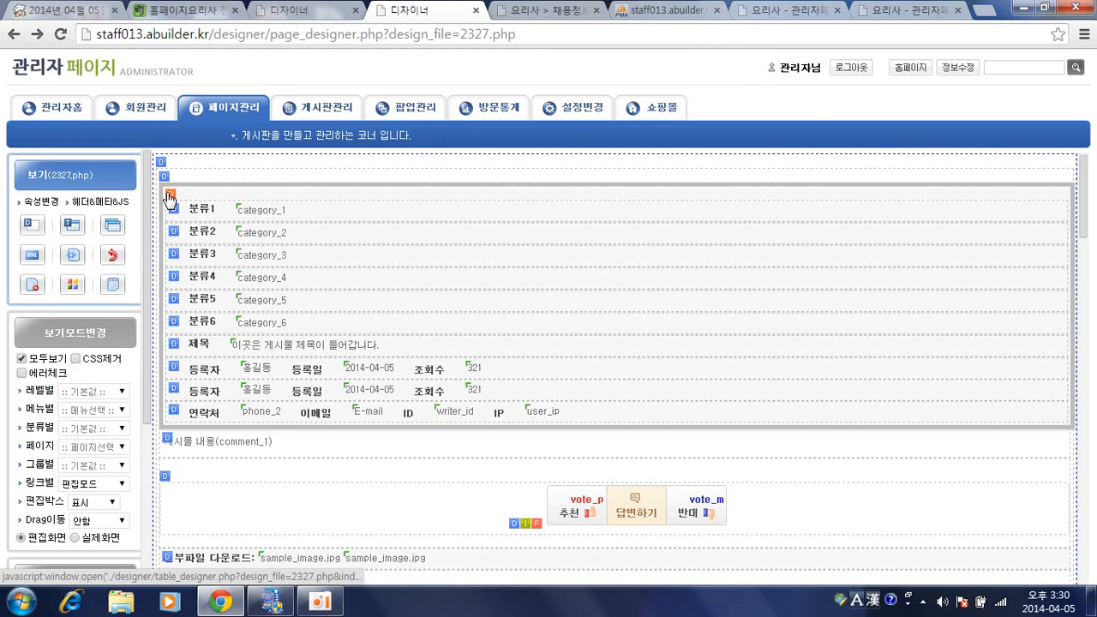
left_click(168, 196)
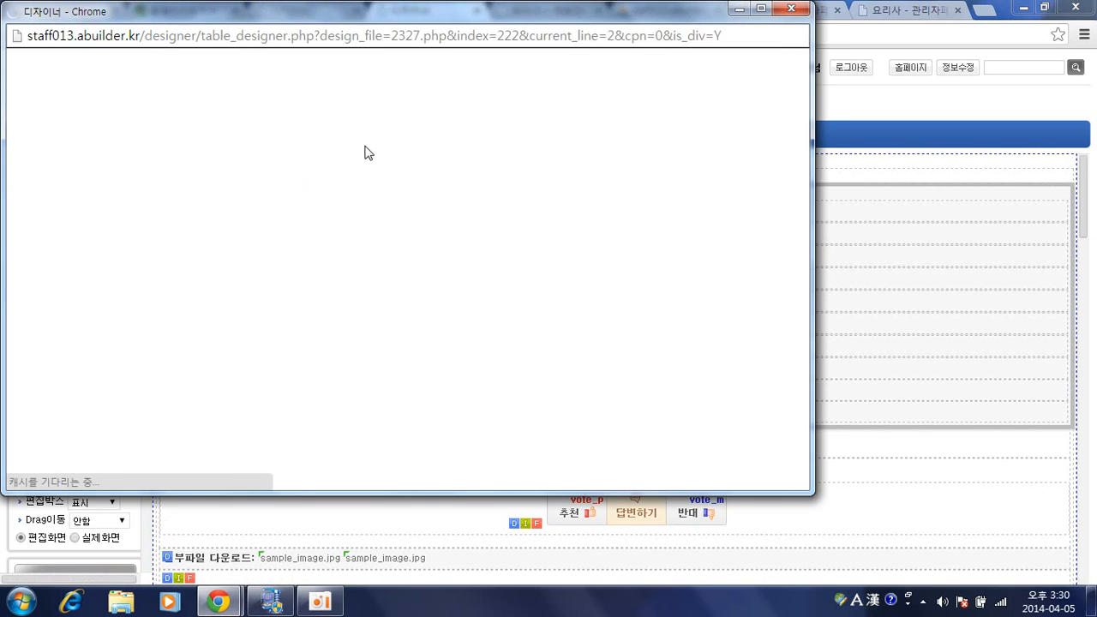
left_click(442, 109)
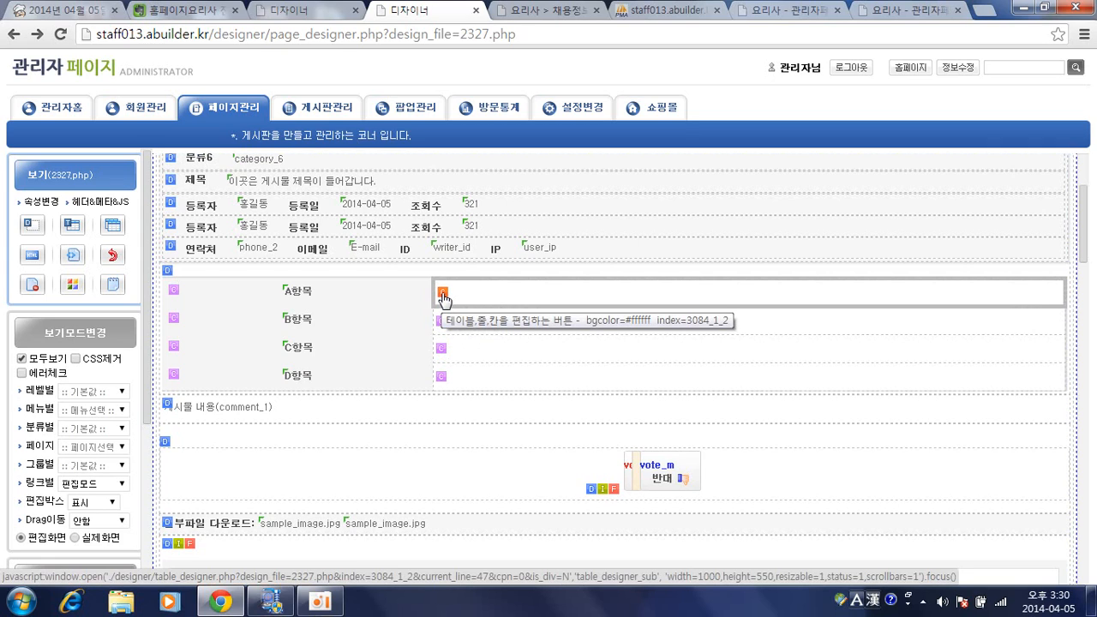
Step: Replace the A항목 header text with 직무내용, following the 모집요강 table on the recruit_basic_vf page, and apply it
left_click_drag(443, 296, 469, 307)
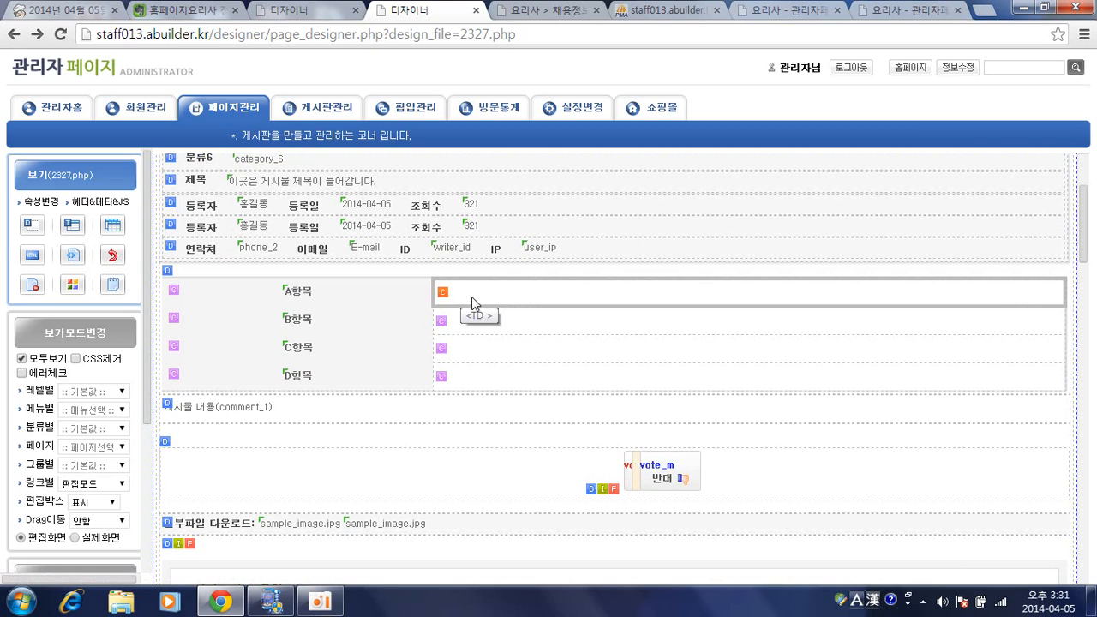
left_click(297, 296)
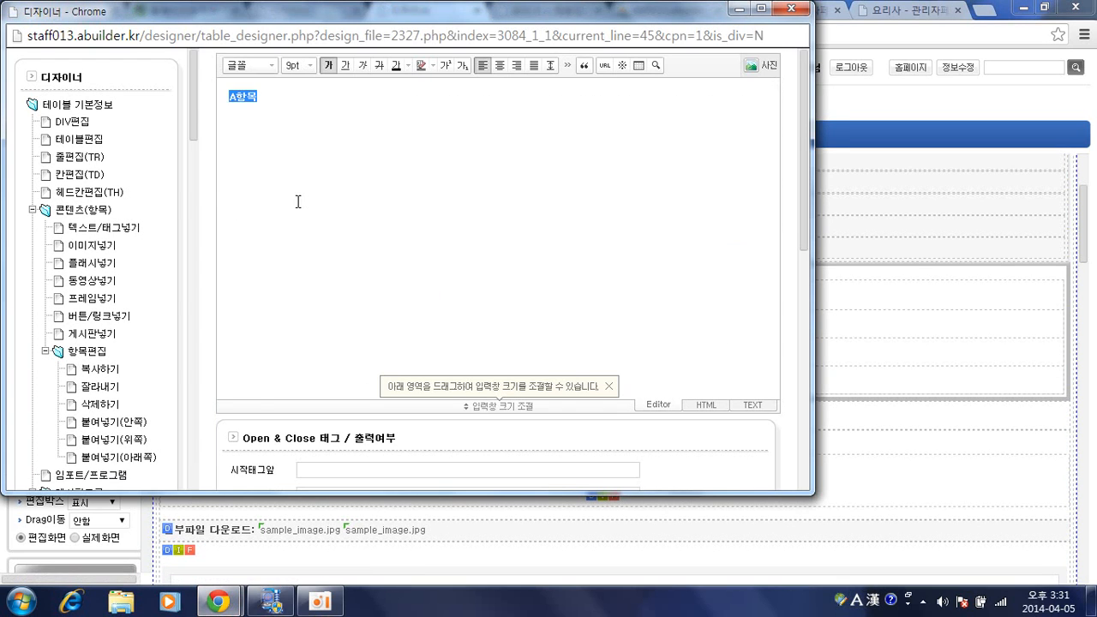
key("alt+F4")
left_click(288, 10)
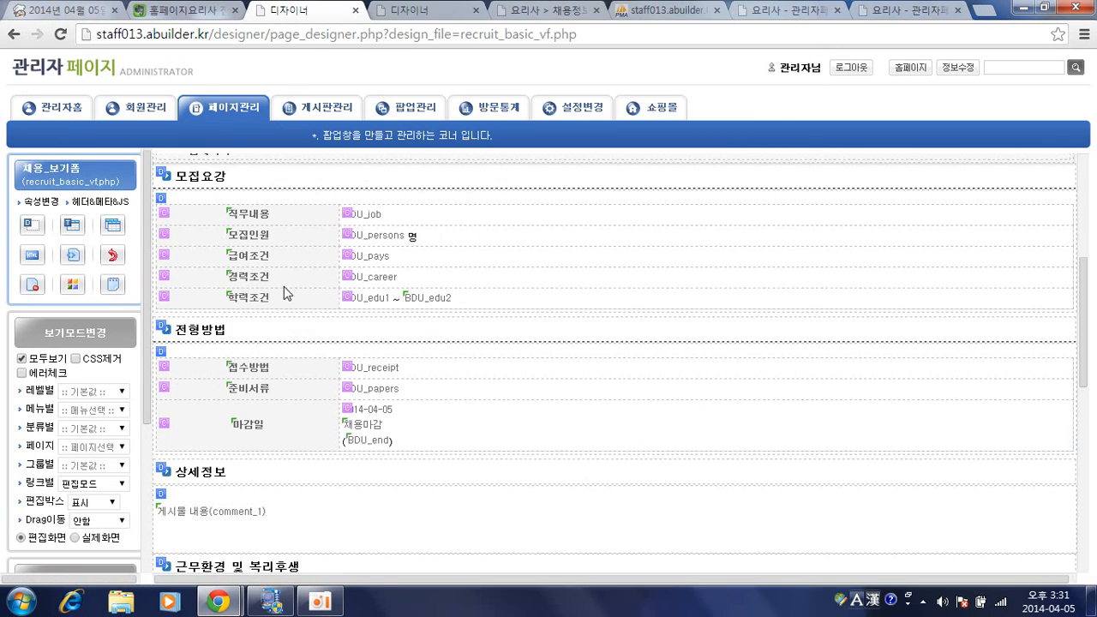
left_click(248, 214)
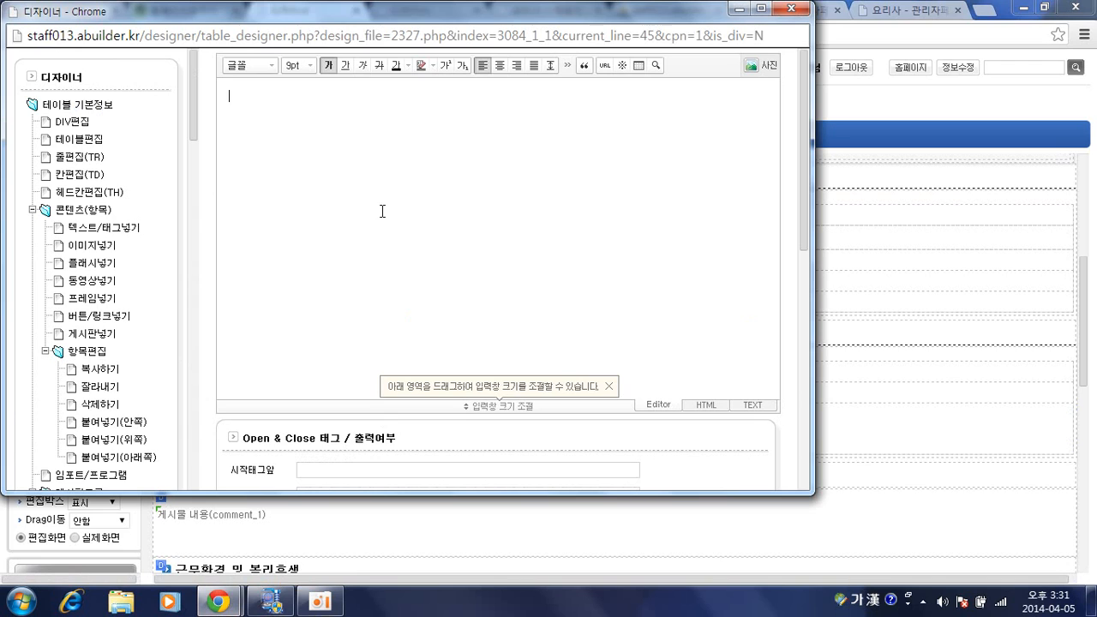
scroll(429, 213, "down", 4)
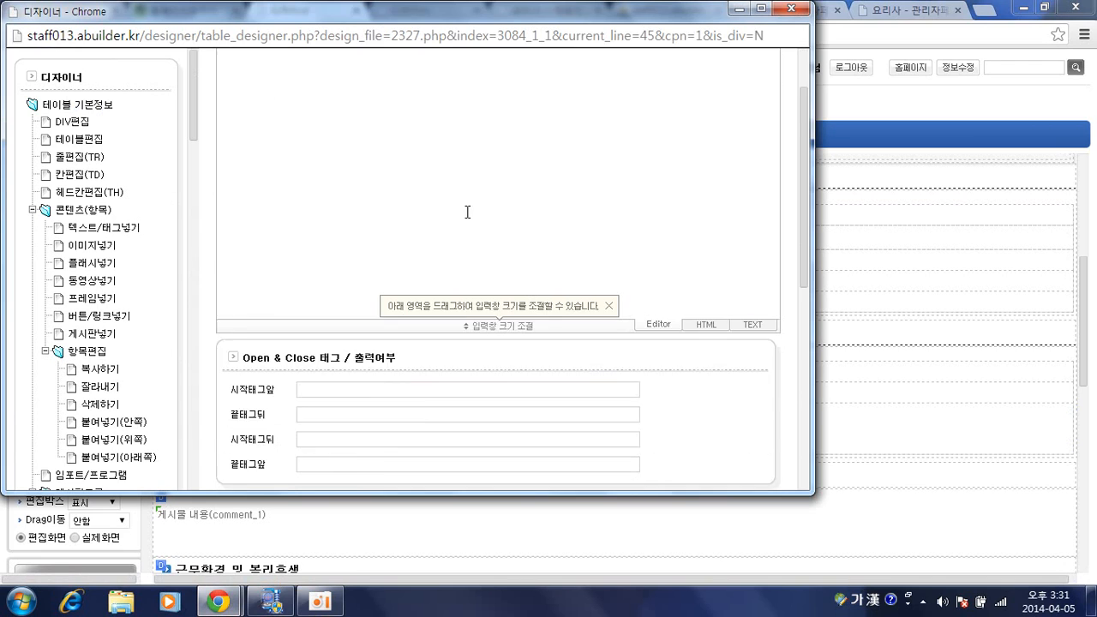
left_click(546, 262)
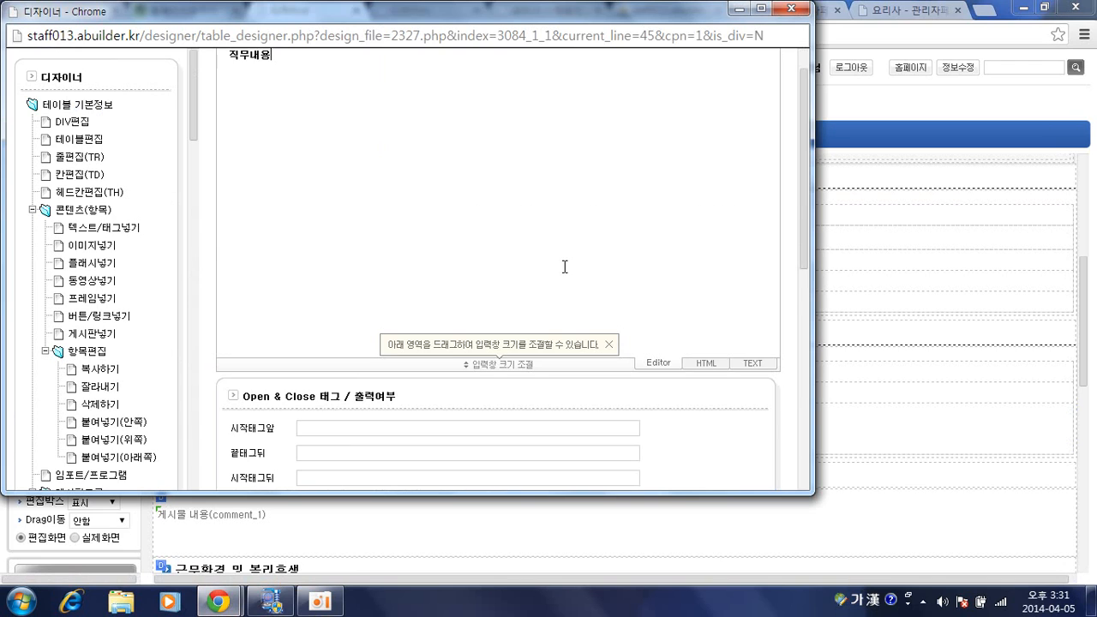
scroll(562, 421, "down", 1)
left_click(555, 459)
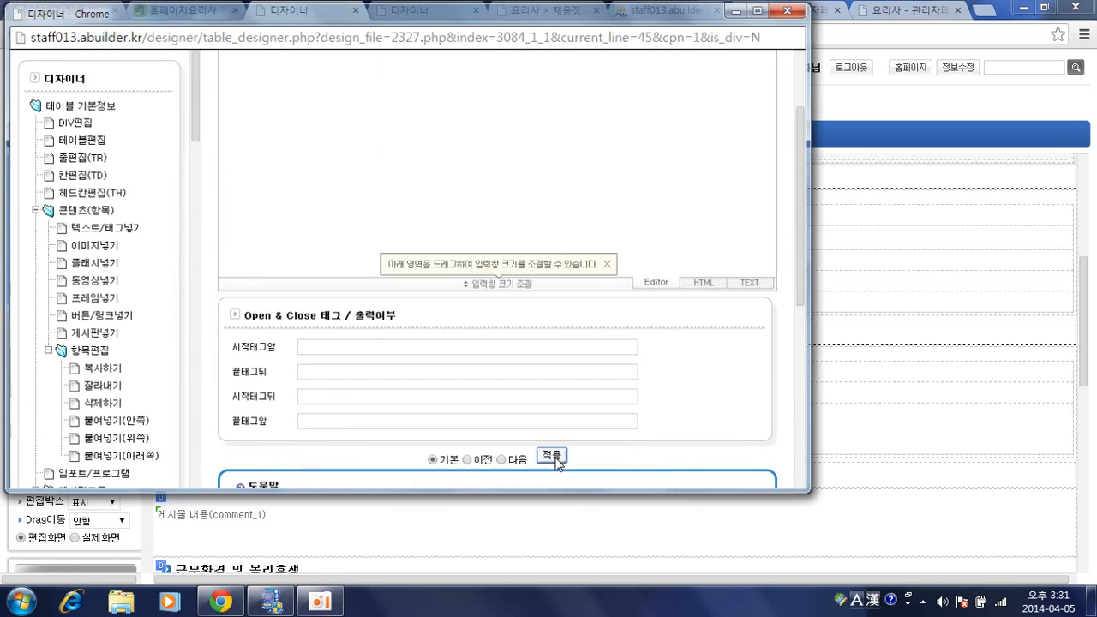
Step: Insert a 추가정의필드 board item with field name BDU_job into the empty cell beside 직무내용
left_click(418, 11)
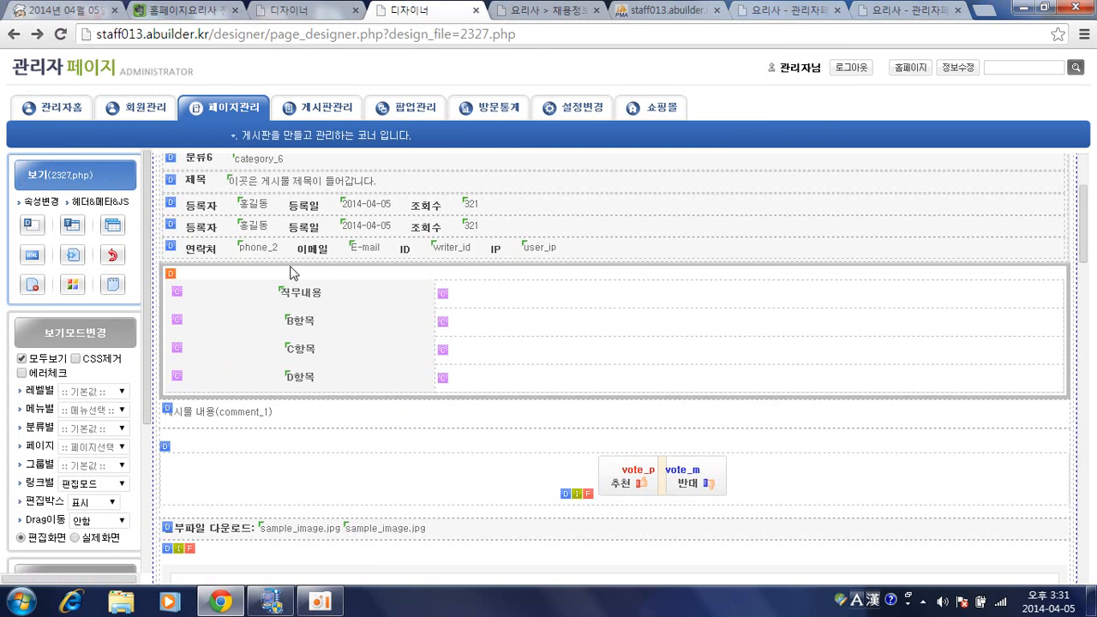
left_click(442, 293)
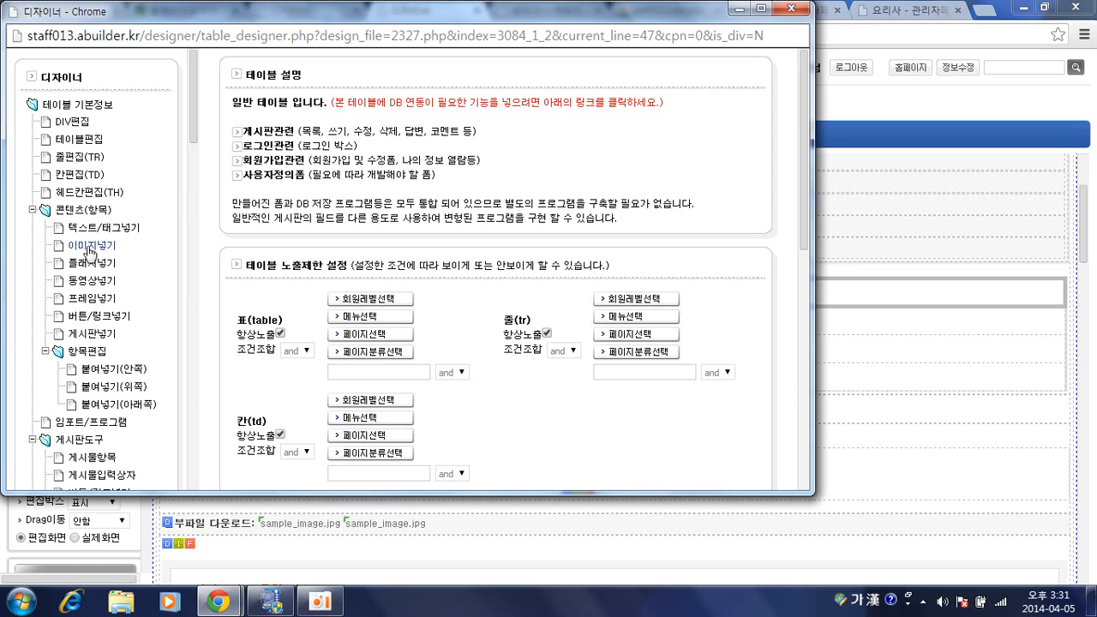
left_click(89, 181)
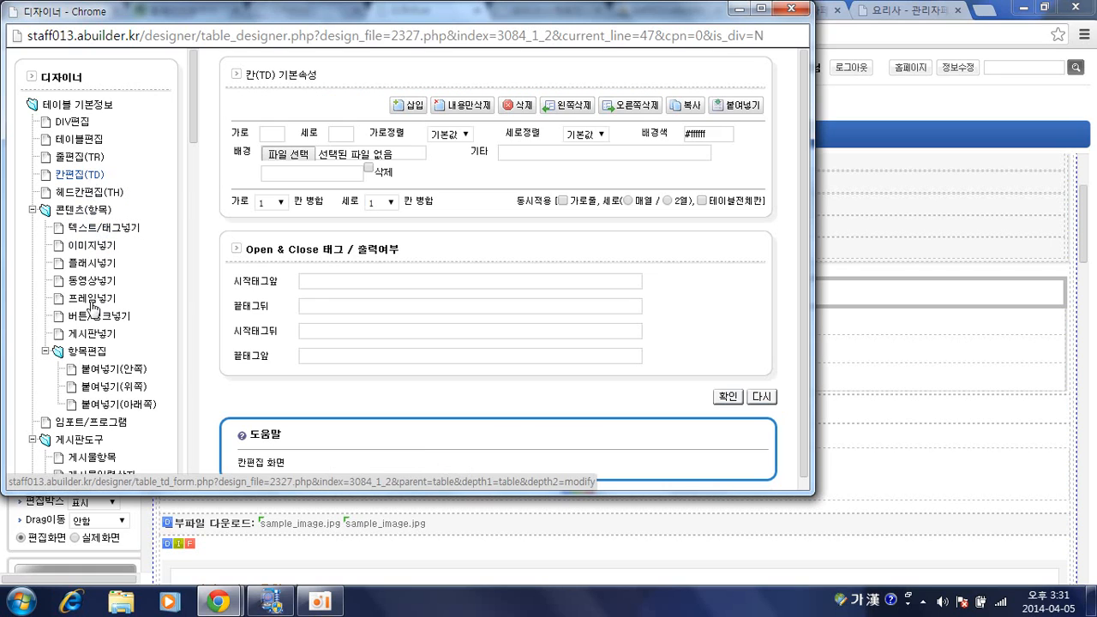
scroll(109, 407, "down", 1)
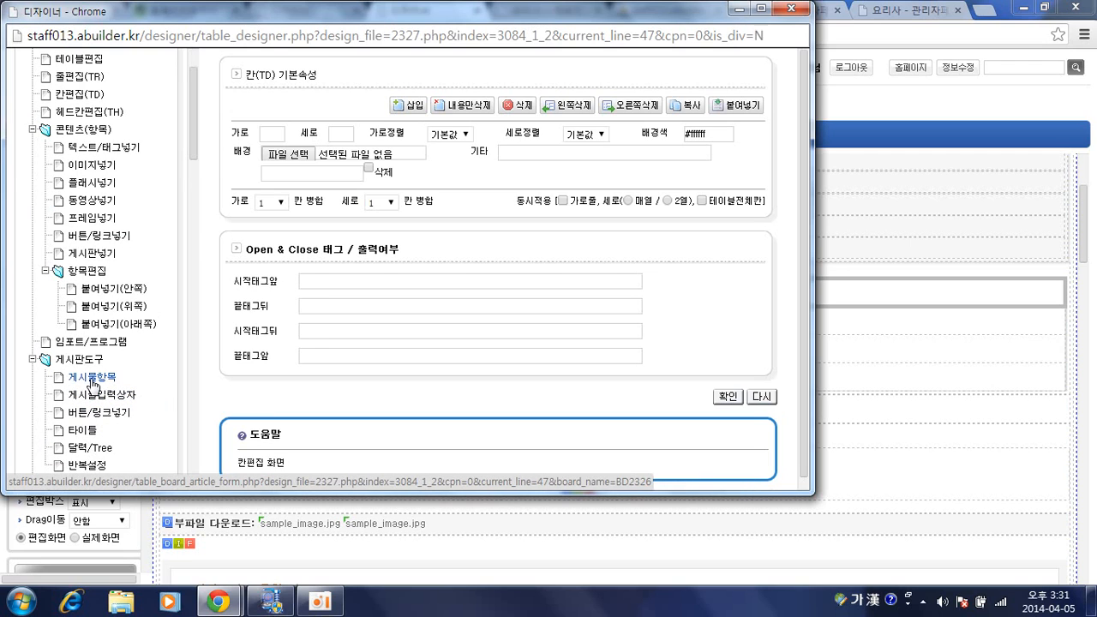
left_click(94, 378)
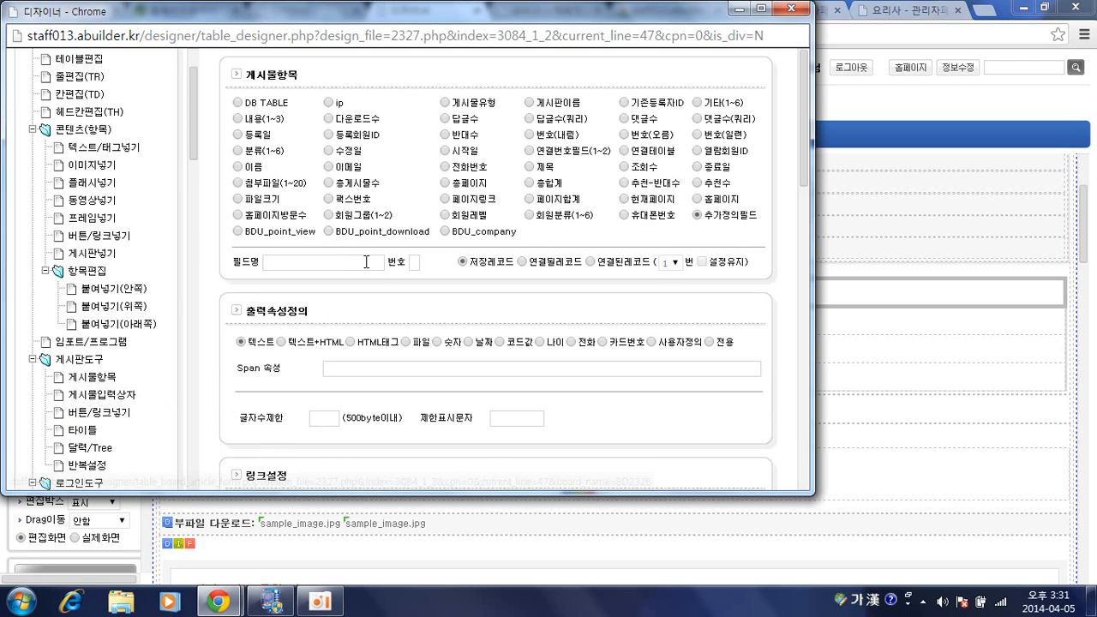
left_click(360, 263)
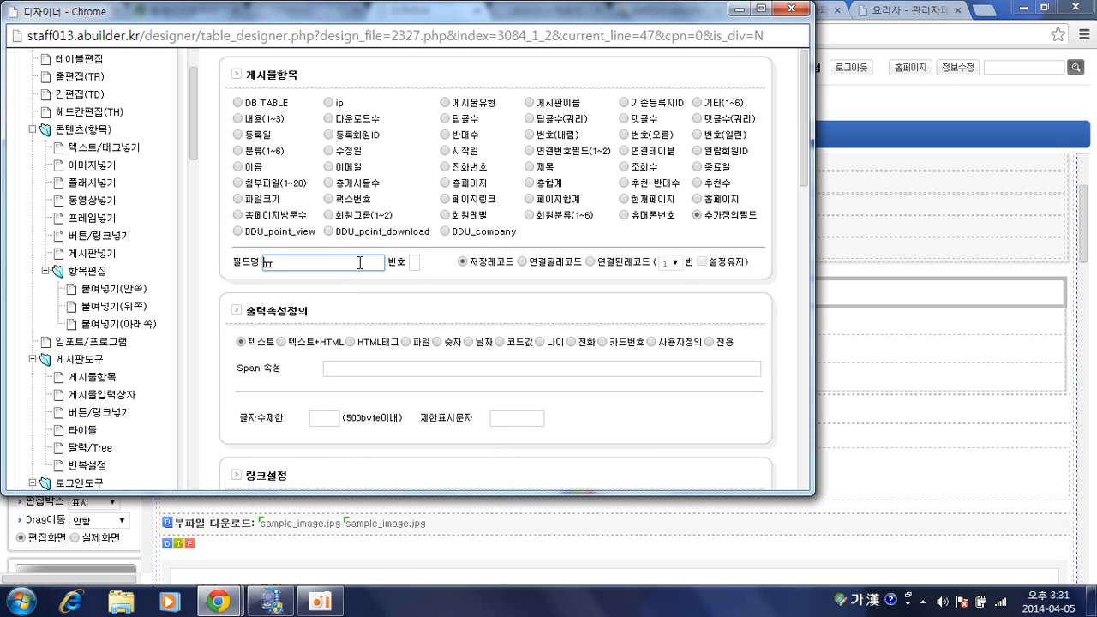
key("Hangul")
type("BD")
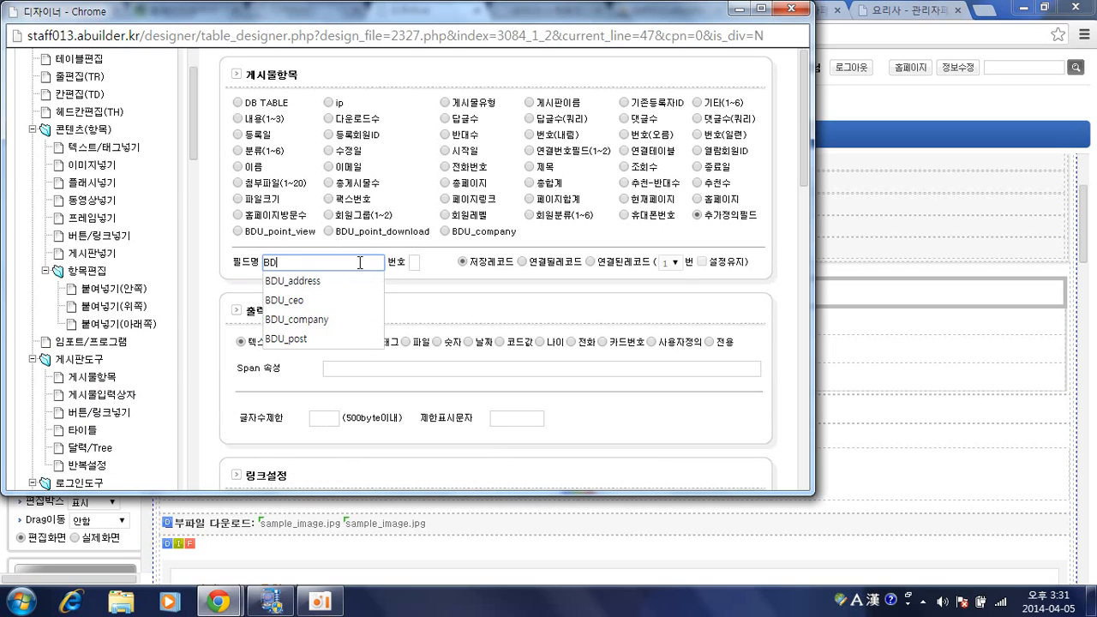
type("U_job")
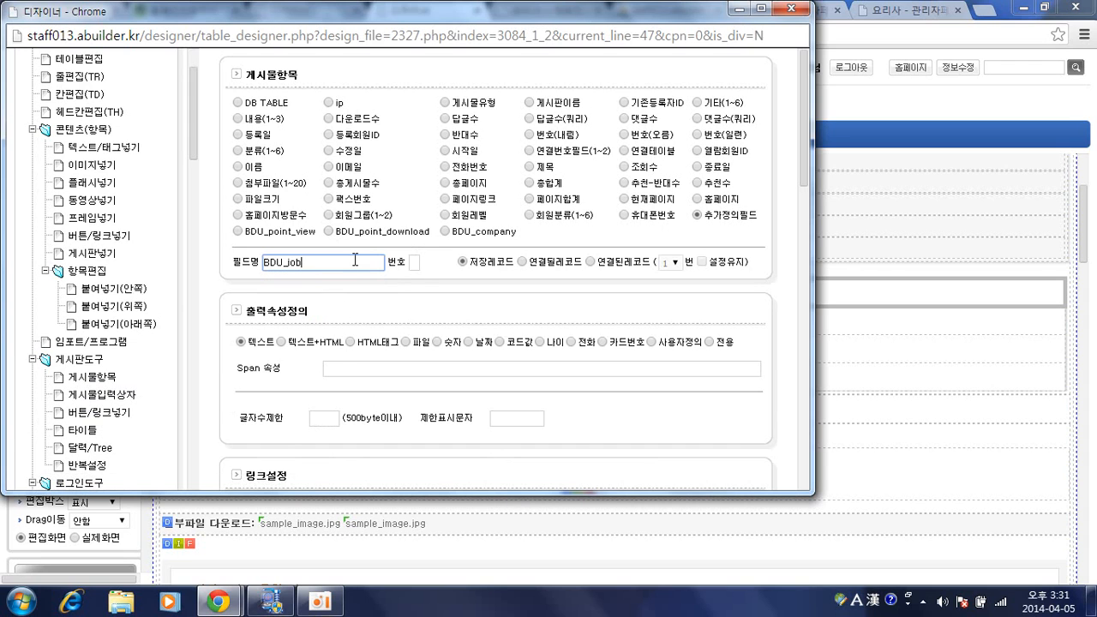
scroll(578, 276, "down", 4)
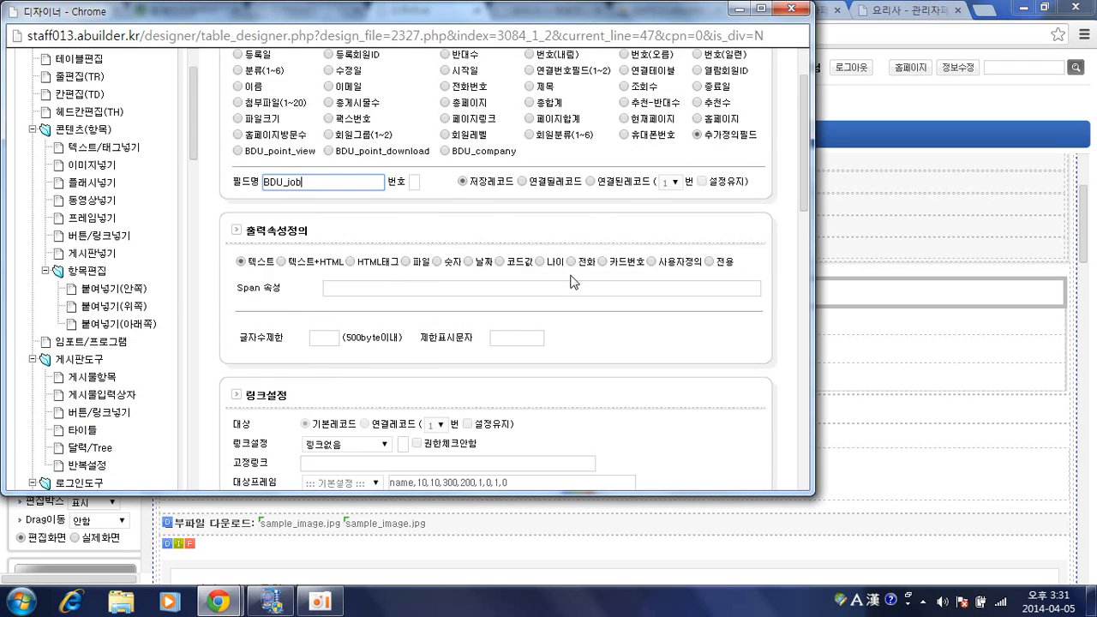
scroll(627, 338, "down", 1)
left_click(725, 408)
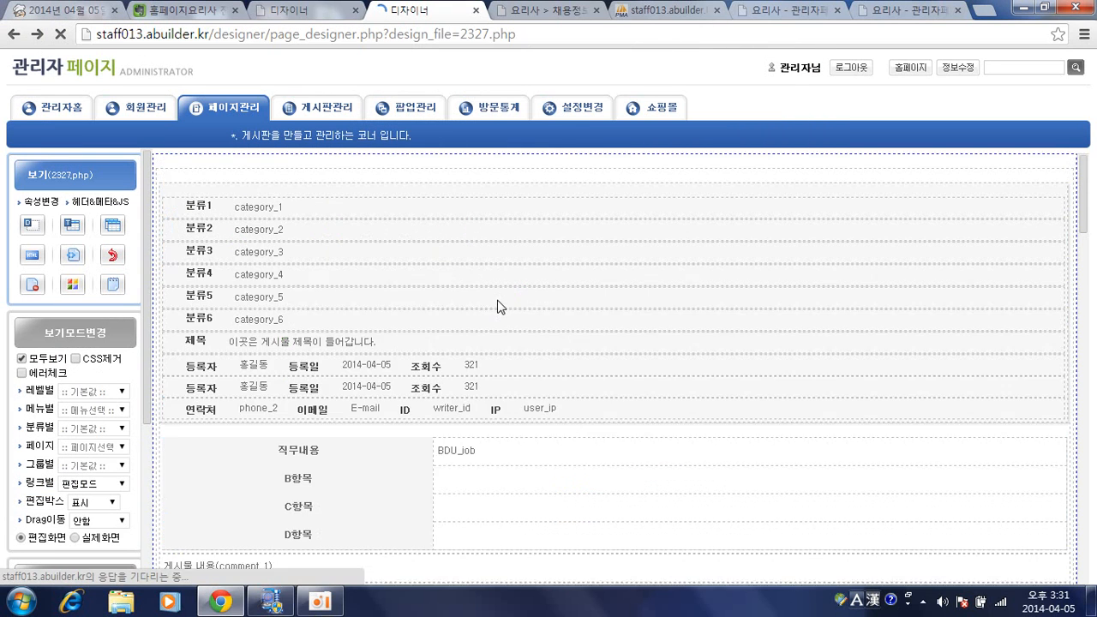
Step: Review the settings of the BDU_job board item in the 직무내용 row
scroll(497, 300, "down", 2)
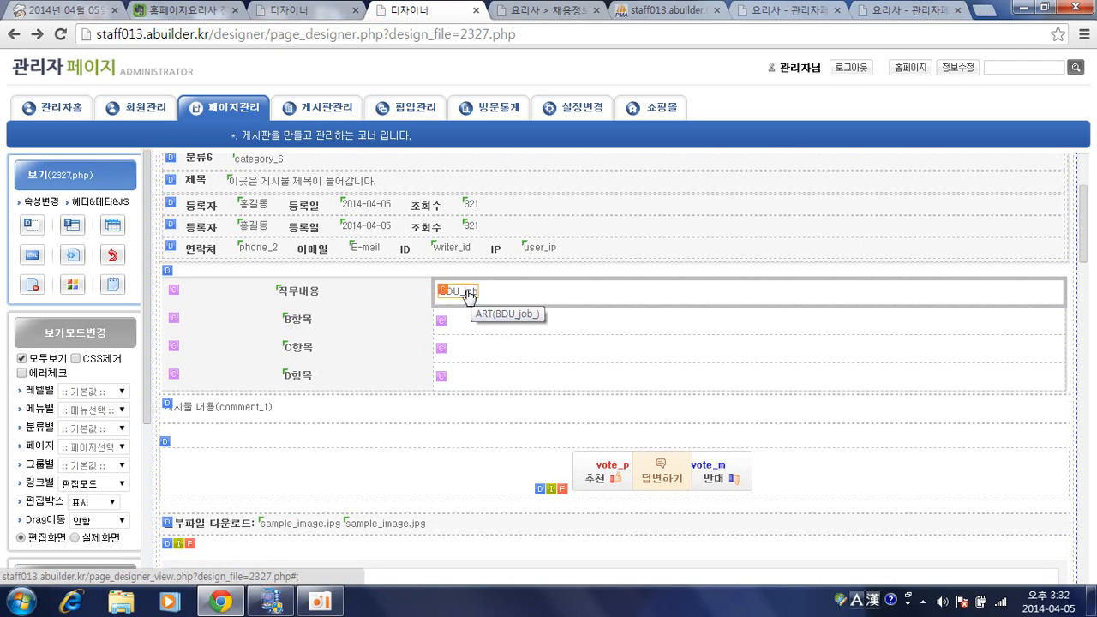
left_click(468, 294)
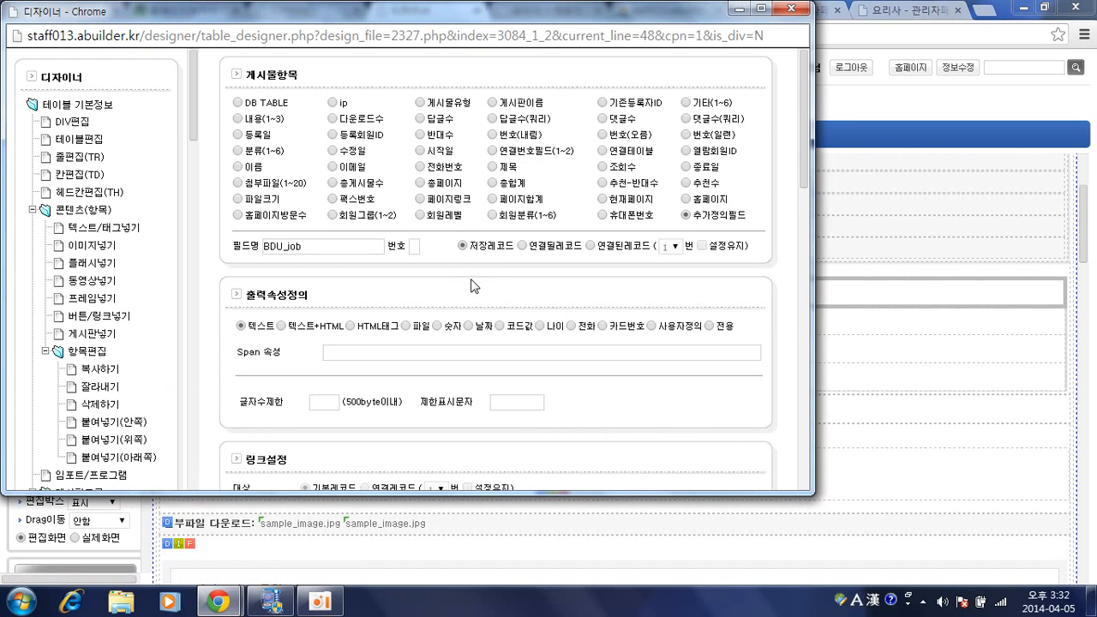
key("alt+F4")
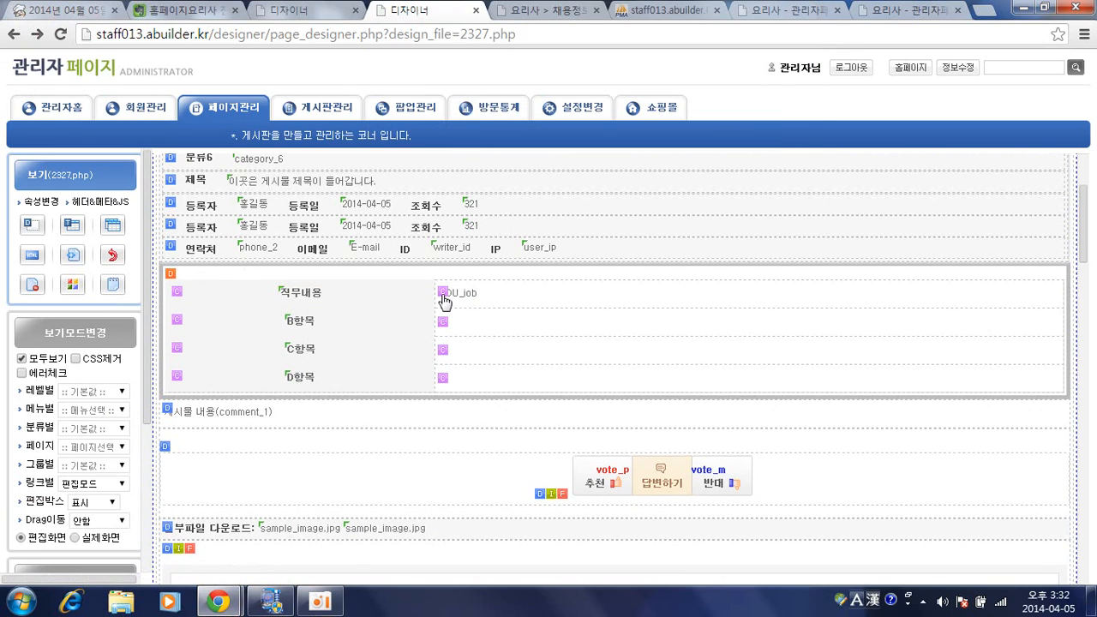
Step: Examine the board item choices available for the 직무내용 row's value cell, including the BDU_company option, and close the settings without applying
left_click(443, 296)
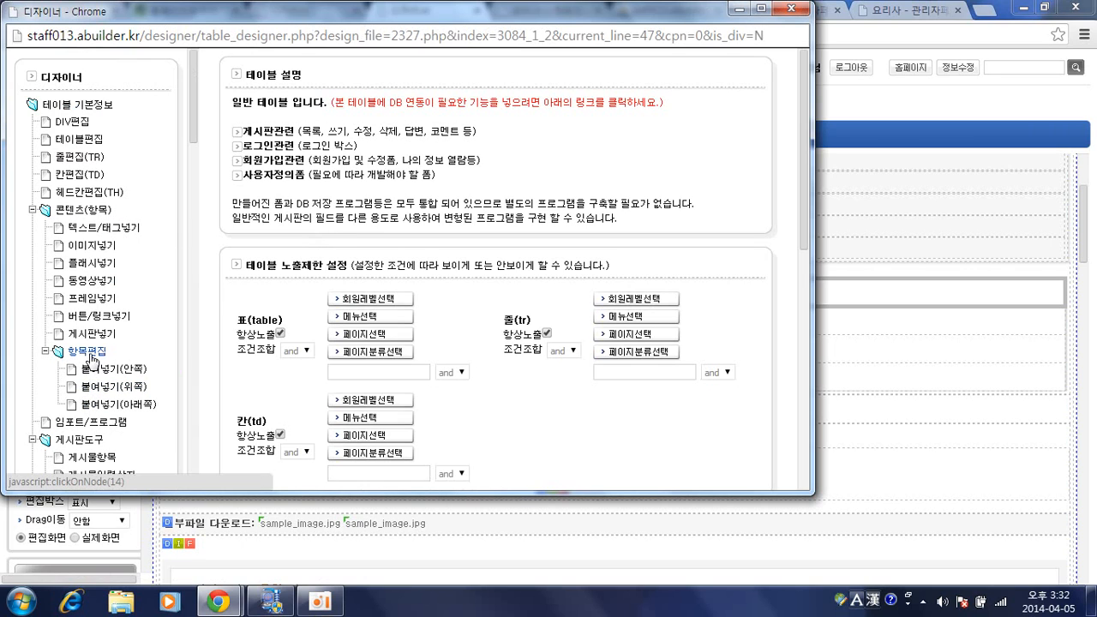
scroll(94, 439, "down", 1)
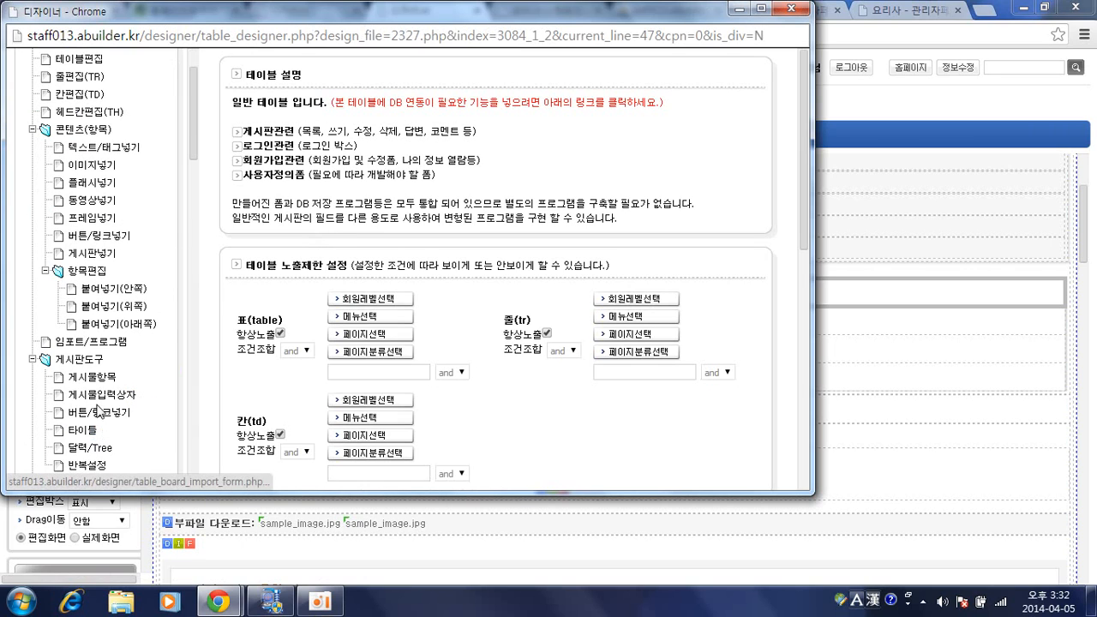
left_click(99, 379)
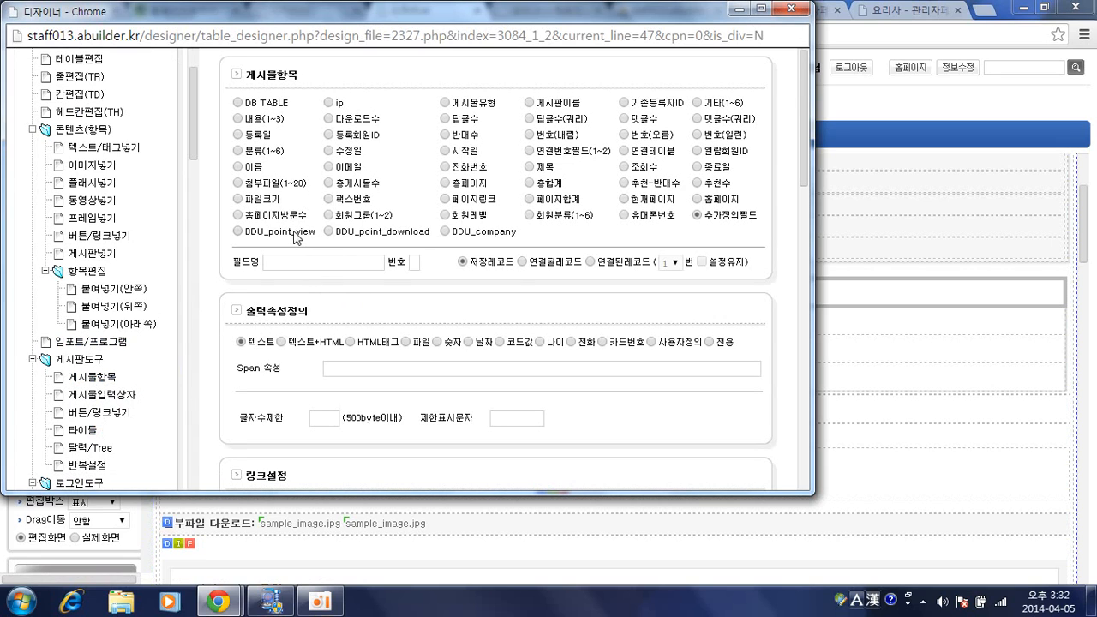
left_click(467, 233)
left_click(1020, 326)
scroll(319, 258, "up", 2)
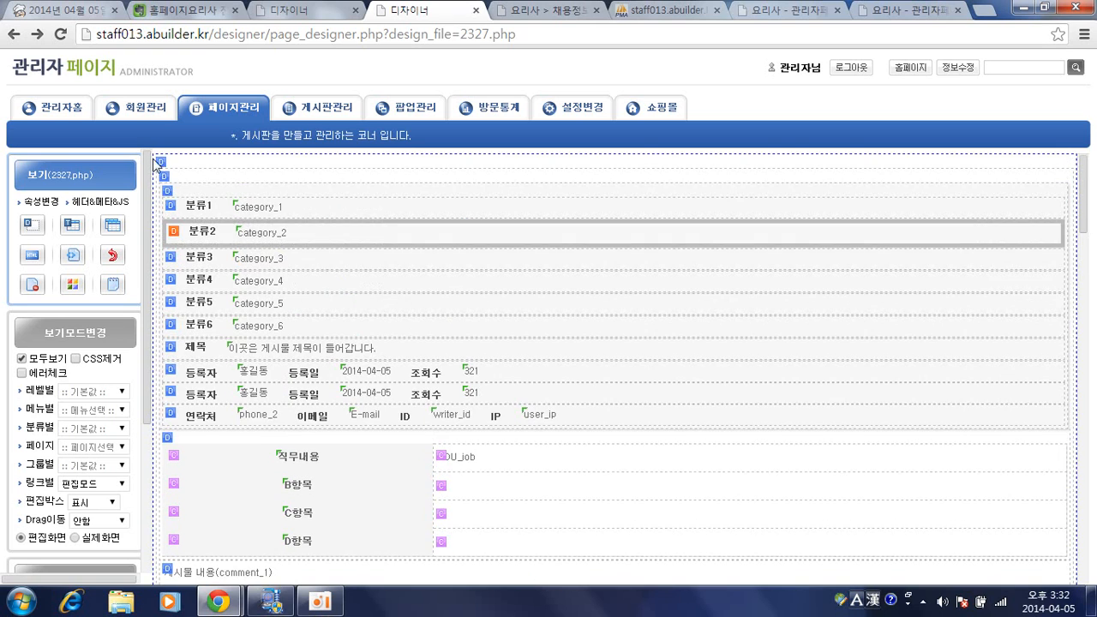
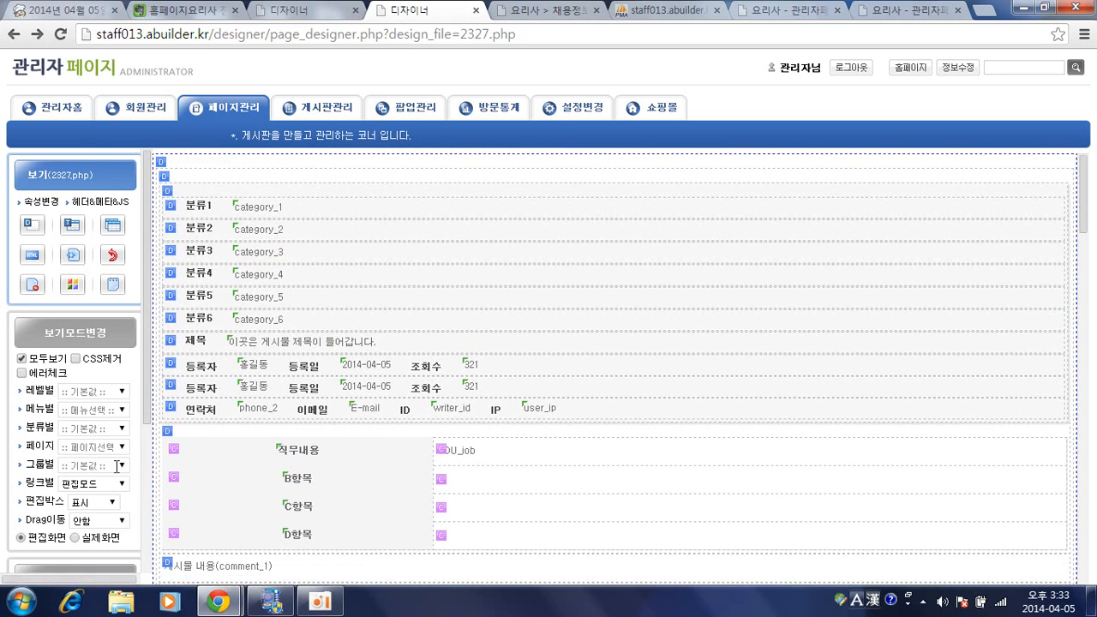
Step: Open the 채용정보(교육) board's 쓰기 page in the designer and go into its imported 입력폼 (2332.php)
scroll(90, 481, "down", 5)
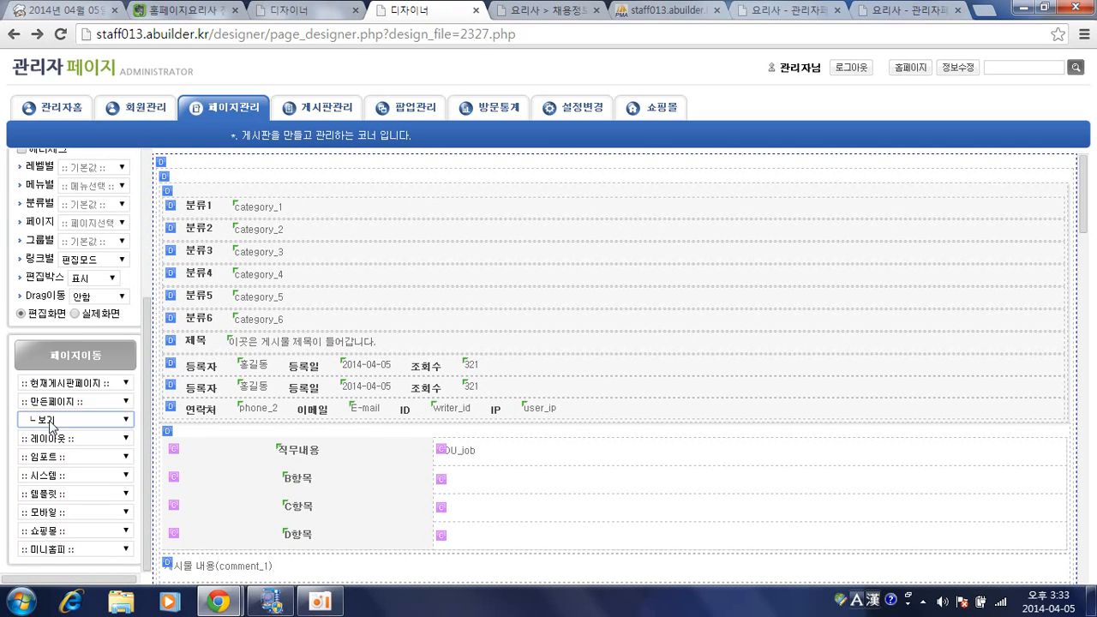
left_click(54, 422)
scroll(60, 343, "down", 5)
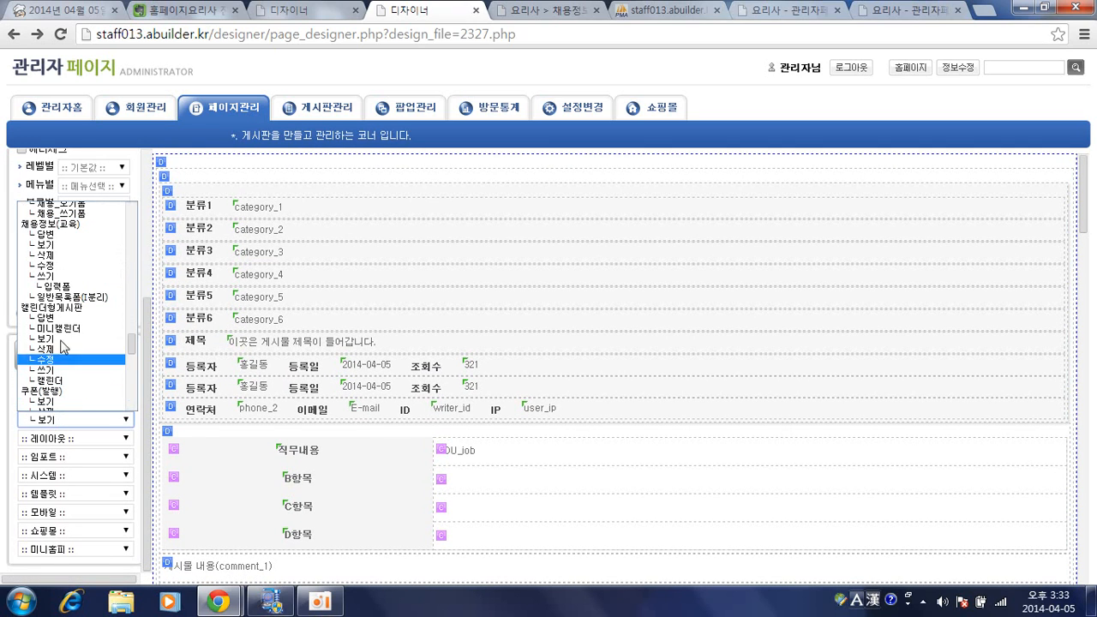
left_click(63, 278)
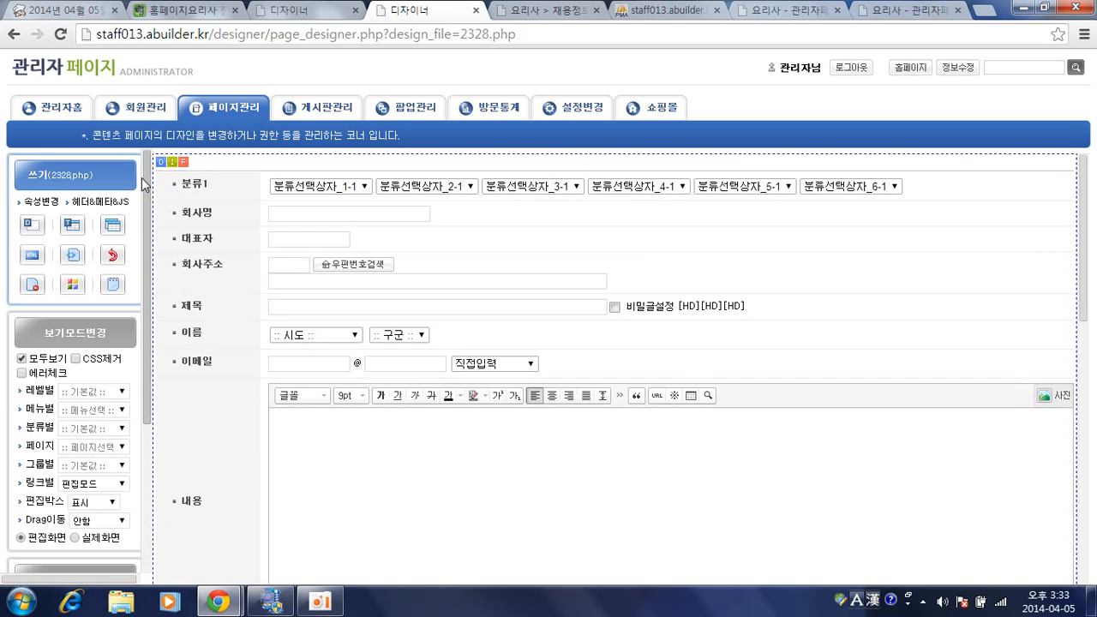
left_click(187, 165)
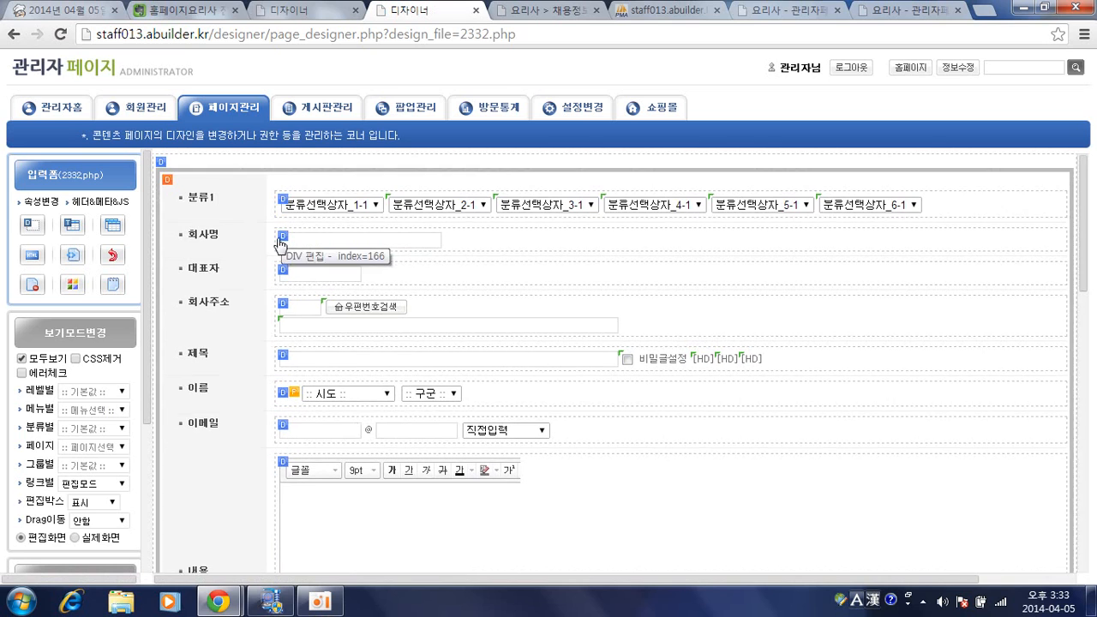
Step: Review the board item choices offered for the 회사명 row of the input form and close the settings
left_click(282, 239)
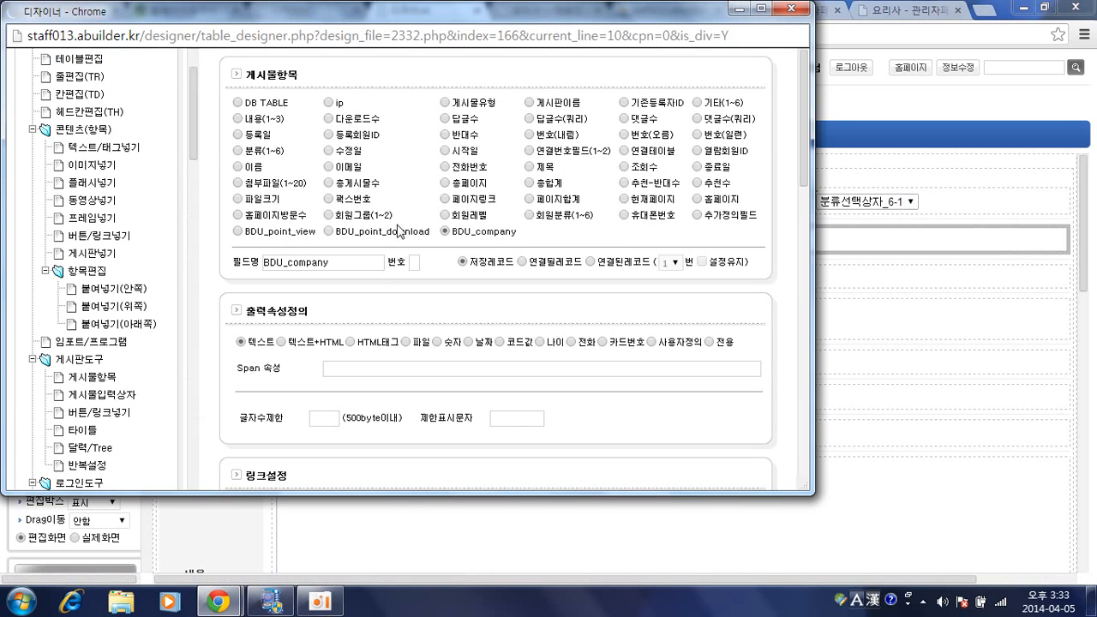
left_click(94, 406)
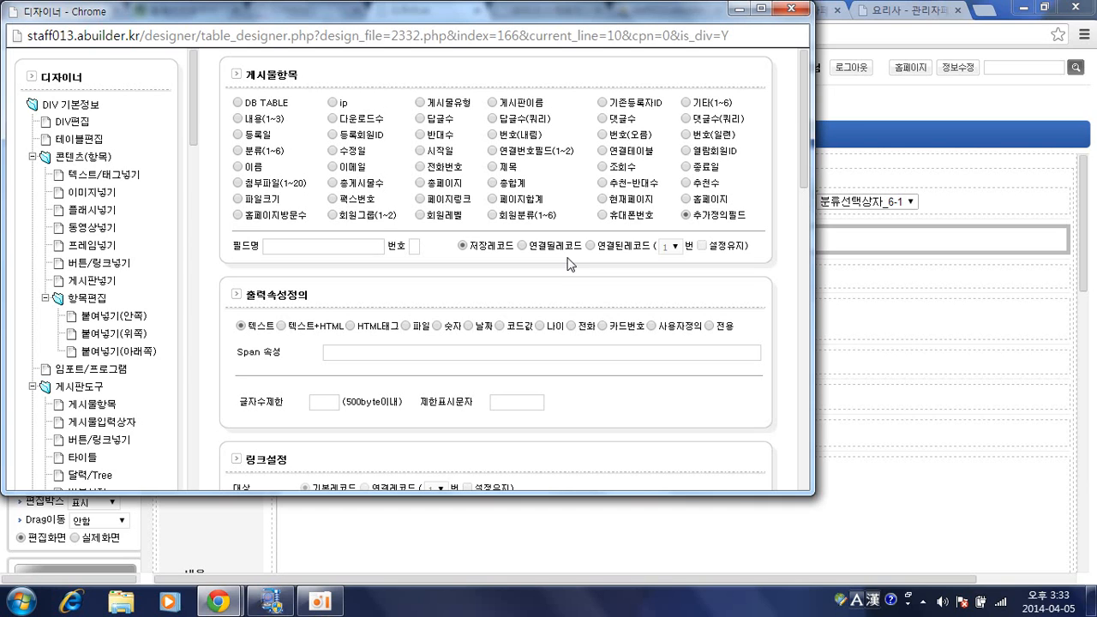
left_click(783, 15)
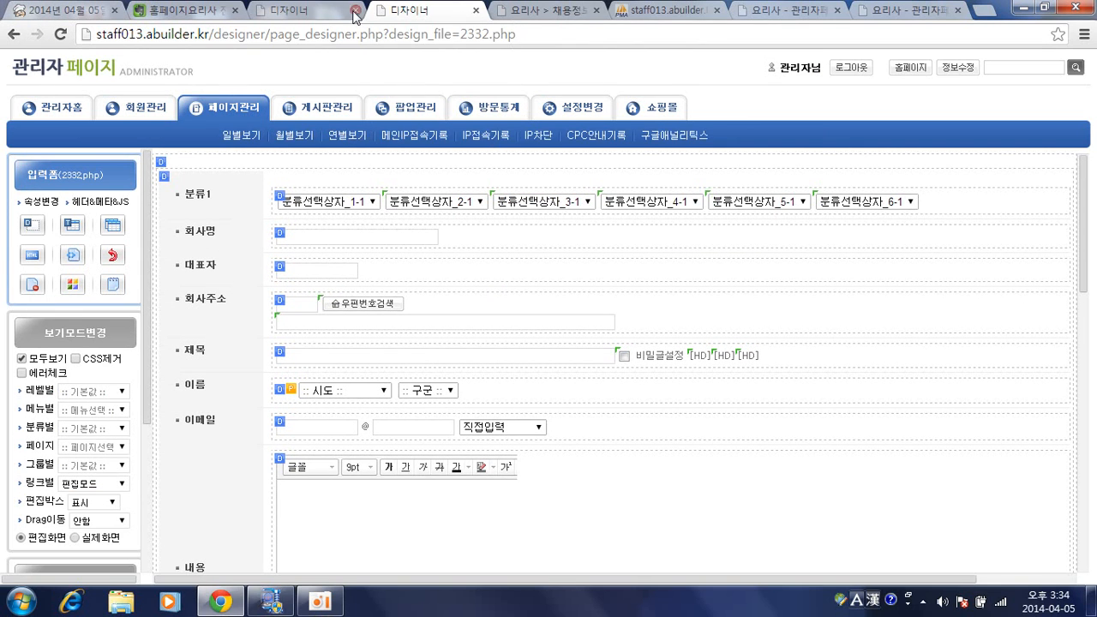
Step: Examine the sections and BDU_ fields of the recruit_basic_vf page, from 업체정보 through 채용담당자 to the file download area
left_click(313, 13)
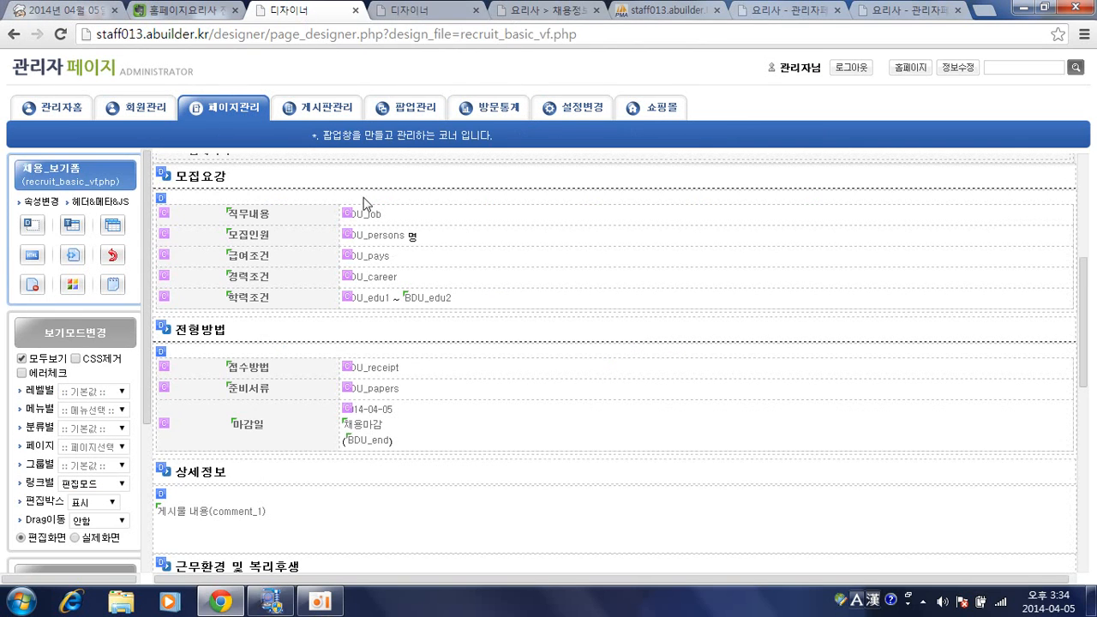
scroll(349, 265, "up", 4)
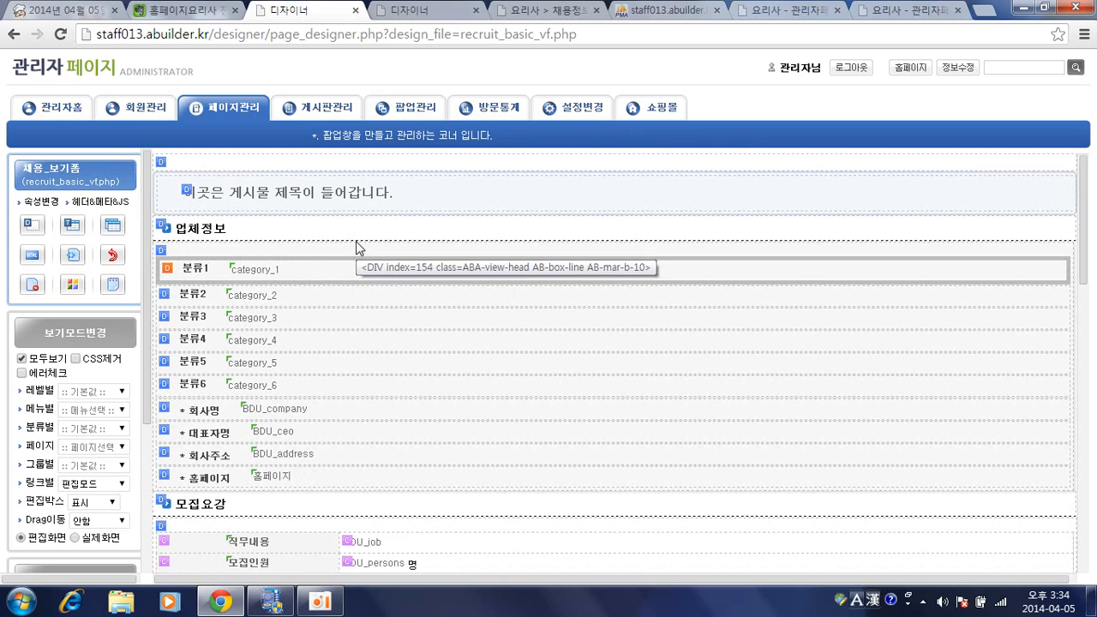
scroll(358, 253, "down", 5)
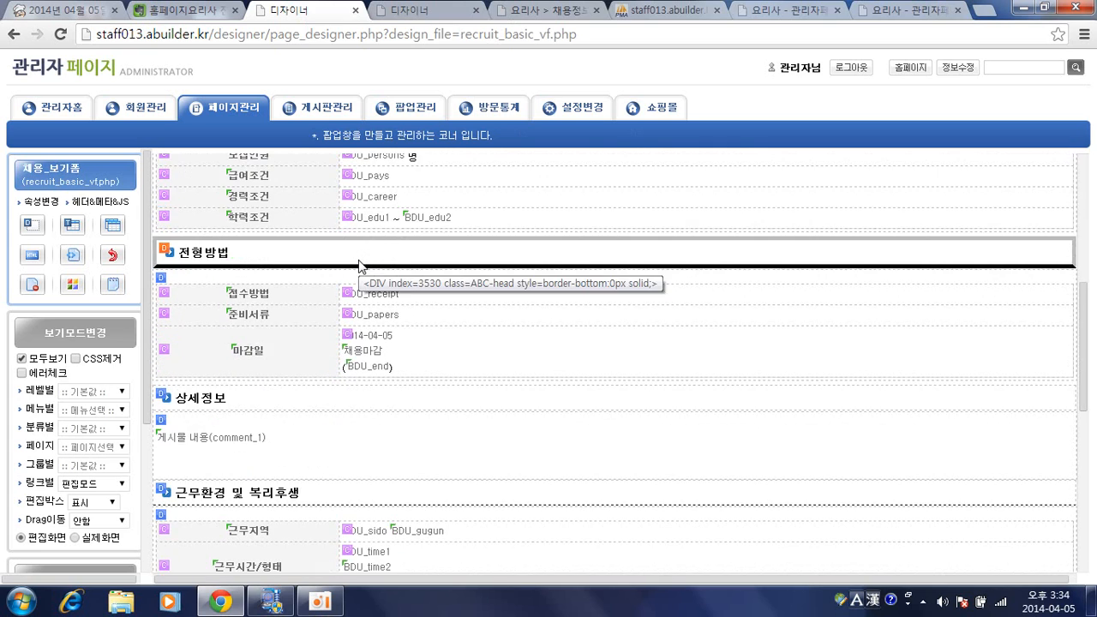
scroll(358, 262, "down", 3)
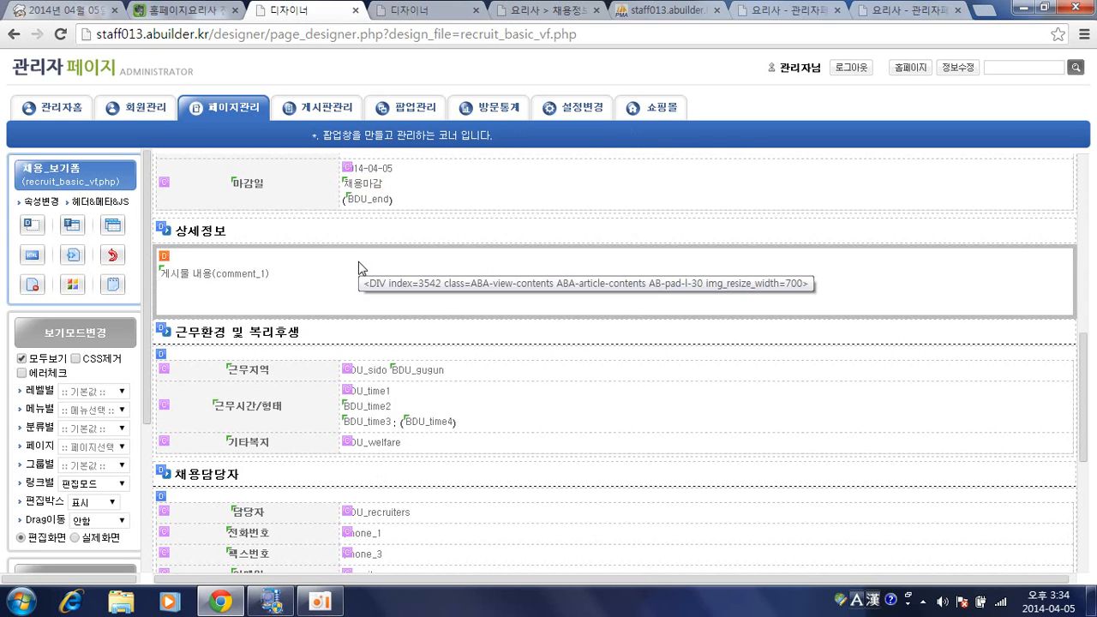
scroll(360, 270, "down", 3)
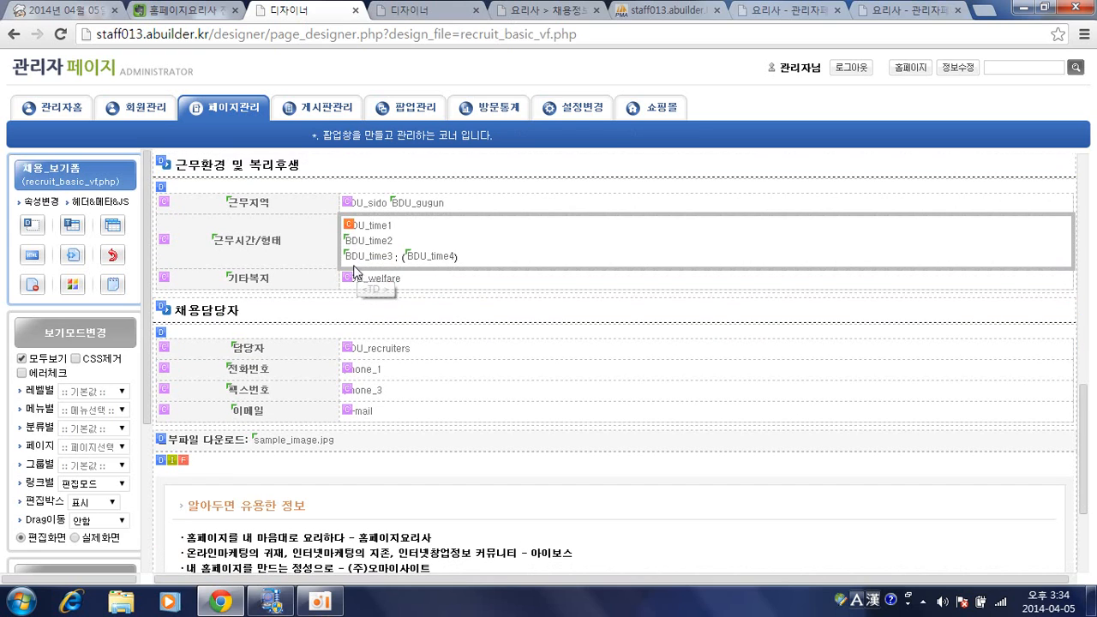
scroll(367, 265, "down", 3)
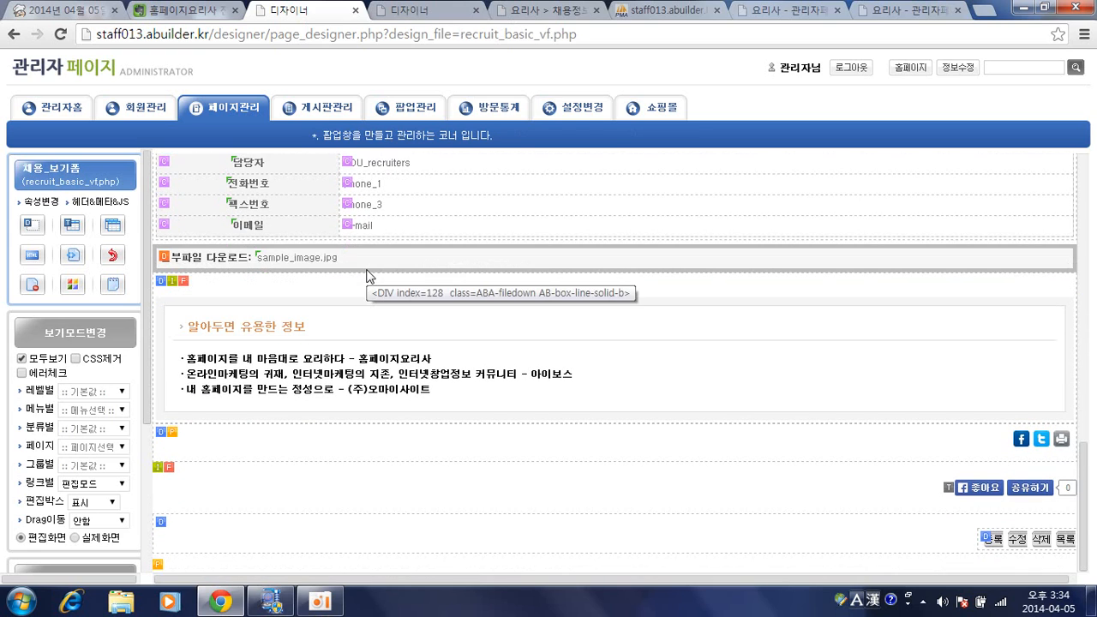
scroll(370, 276, "up", 6)
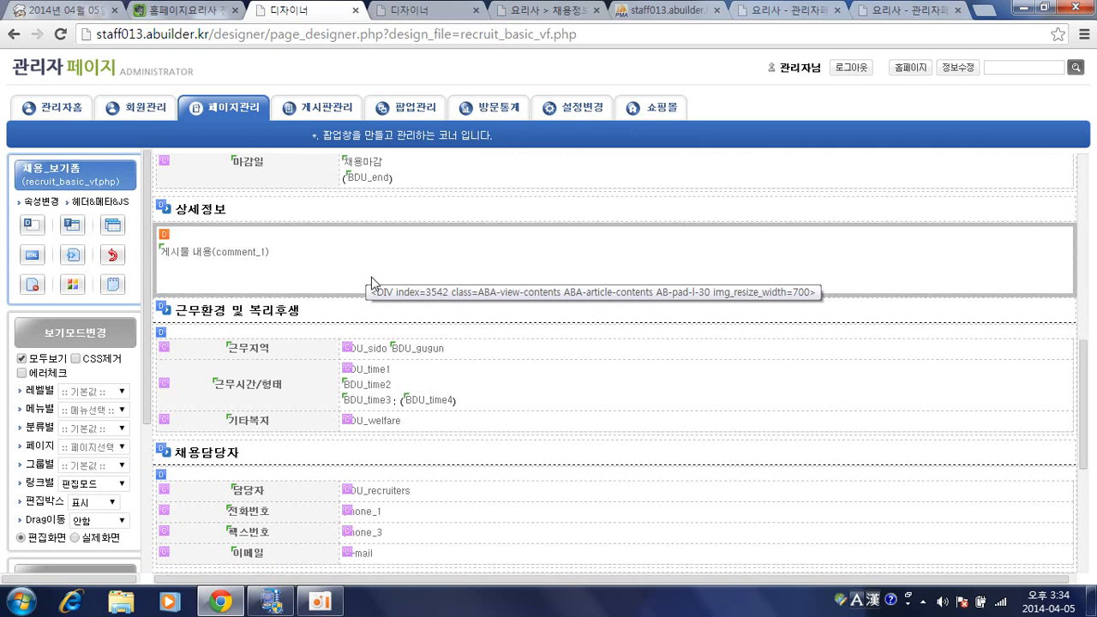
Step: Inspect the Open & Close tag settings of the BDU_time4 item in the 근무시간/형태 row and close them
left_click(417, 396)
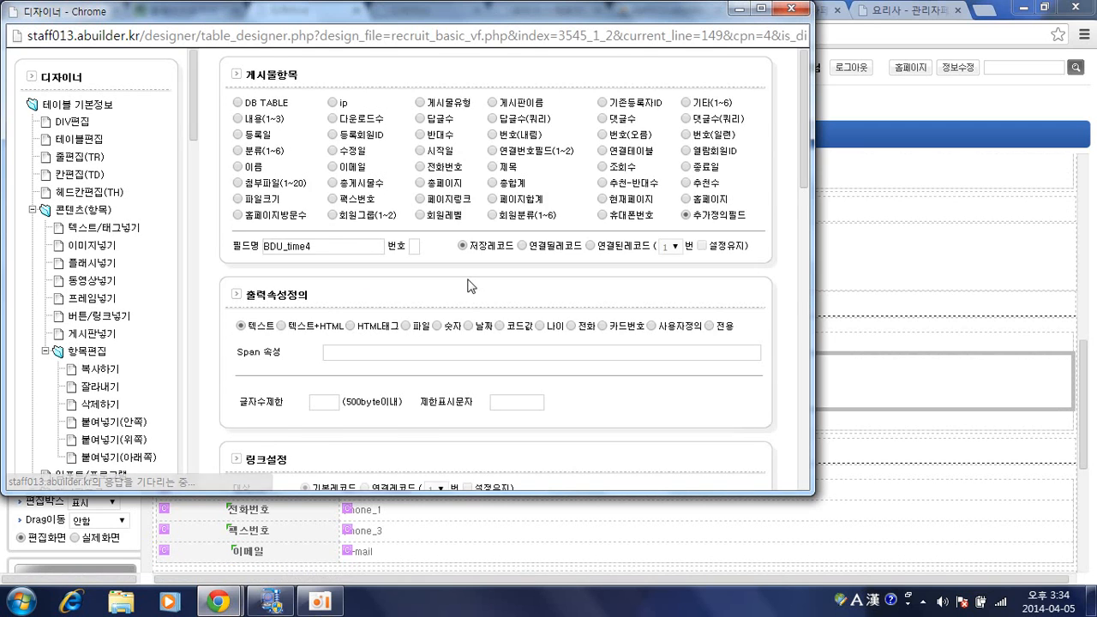
scroll(469, 285, "down", 3)
left_click(377, 420)
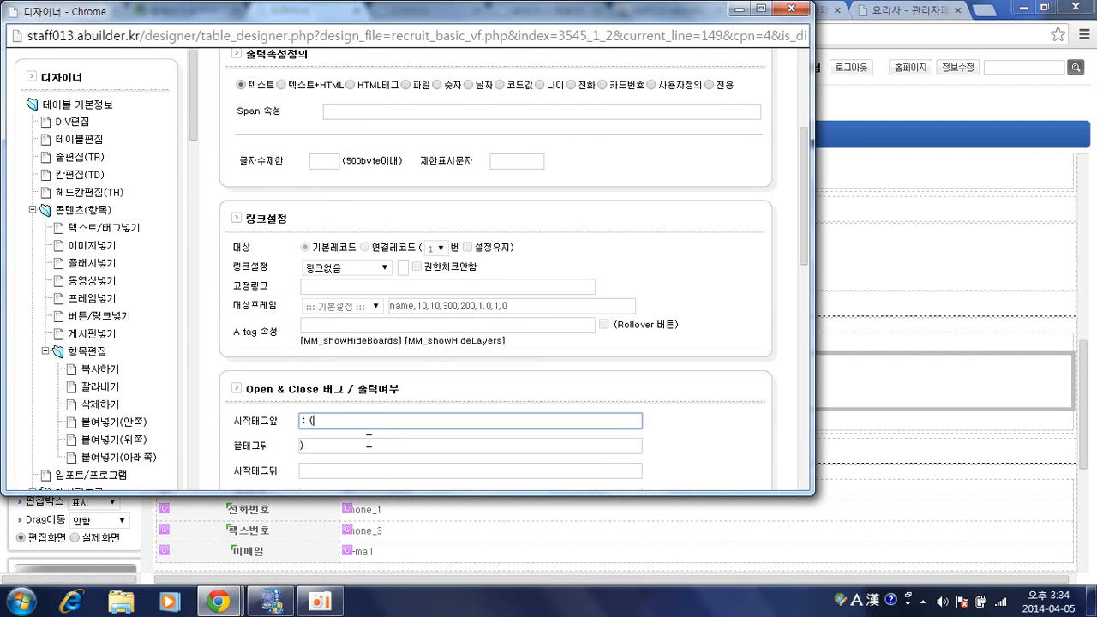
left_click(368, 441)
left_click(365, 423)
left_click(363, 440)
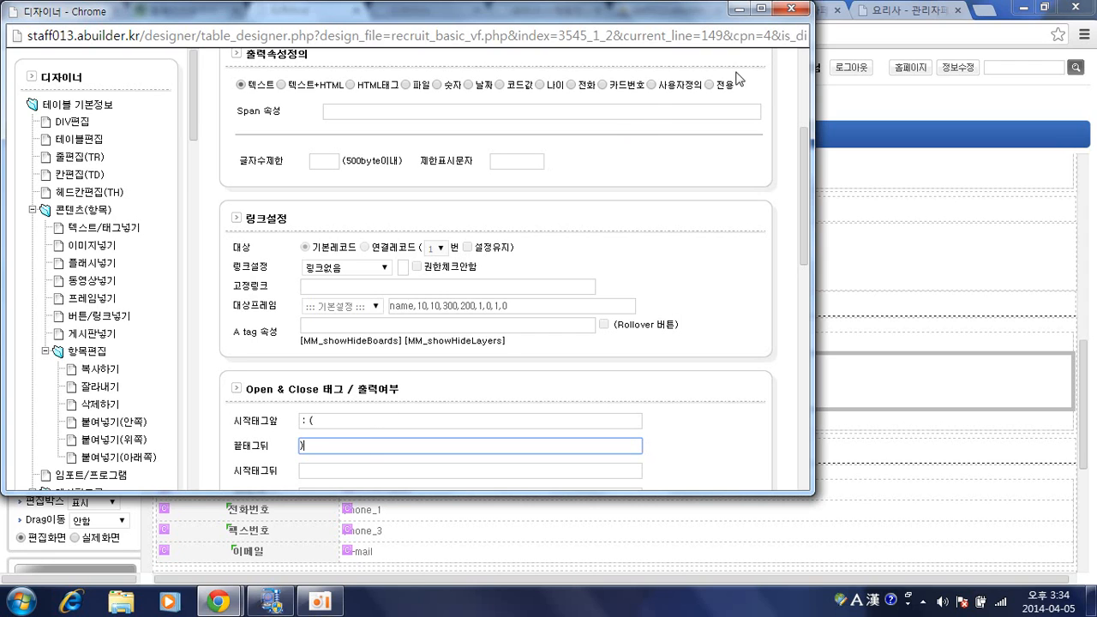
left_click(791, 10)
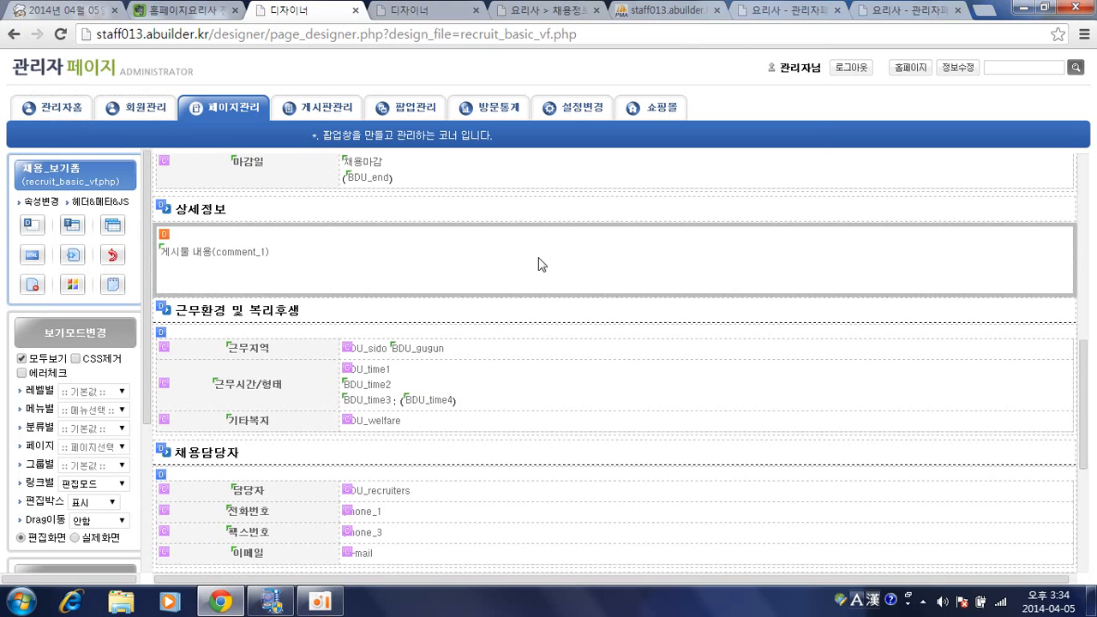
Step: Open the community homepage in place of the recruit_basic_vf designer page and go to its 채용정보 board
scroll(431, 313, "up", 10)
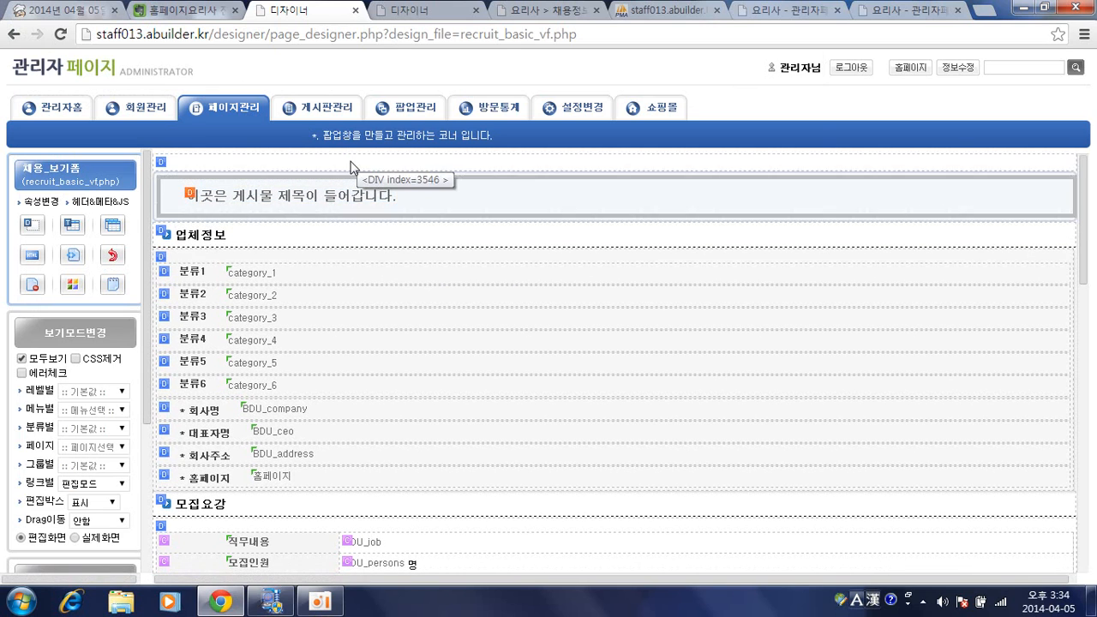
left_click(438, 16)
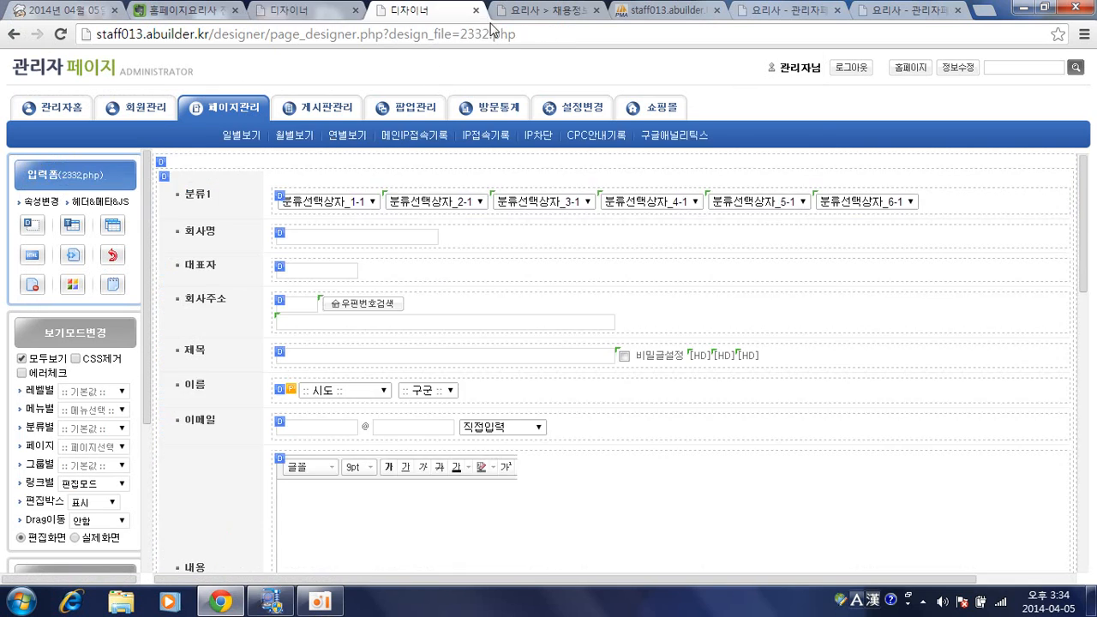
left_click(328, 15)
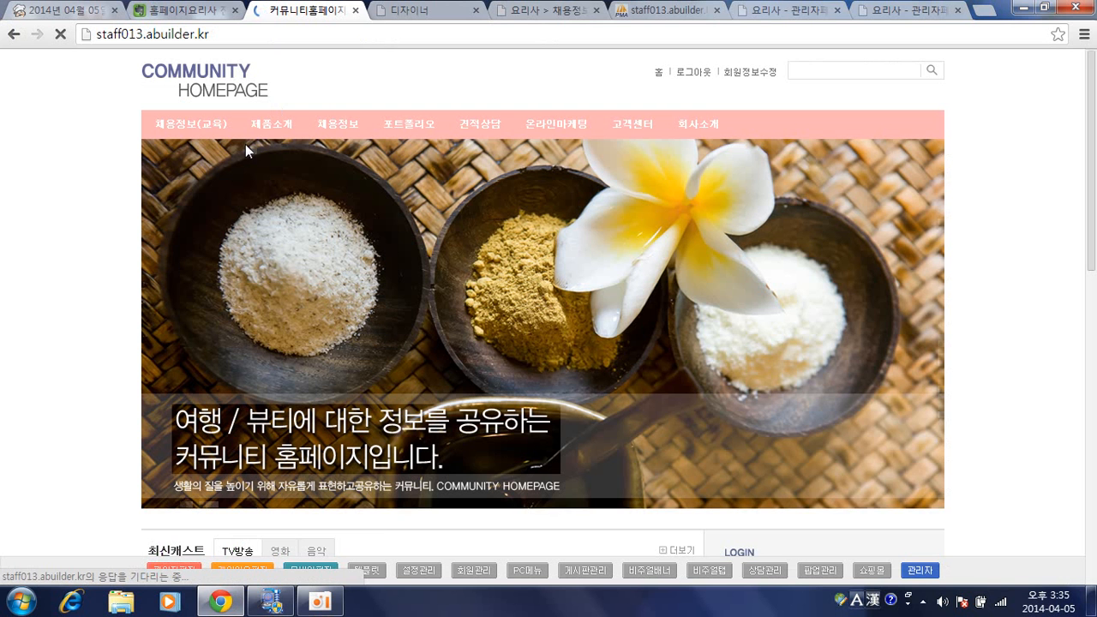
left_click(339, 130)
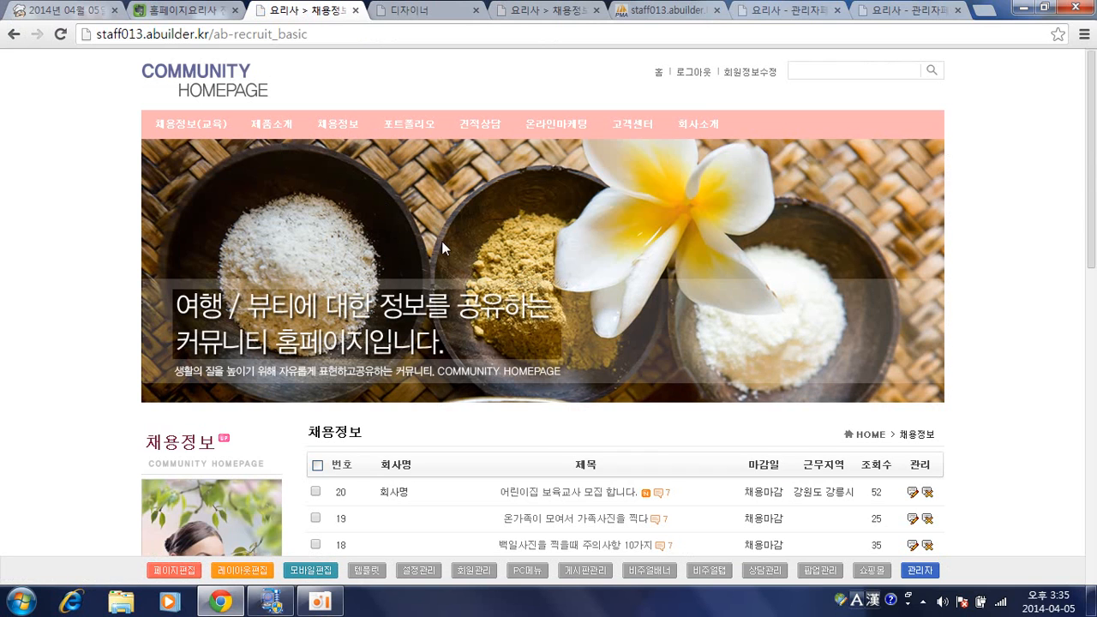
Step: Open post 15 of the 채용정보 board for editing and examine its 모집요강 fields, including the 급여조건 options
scroll(442, 244, "down", 7)
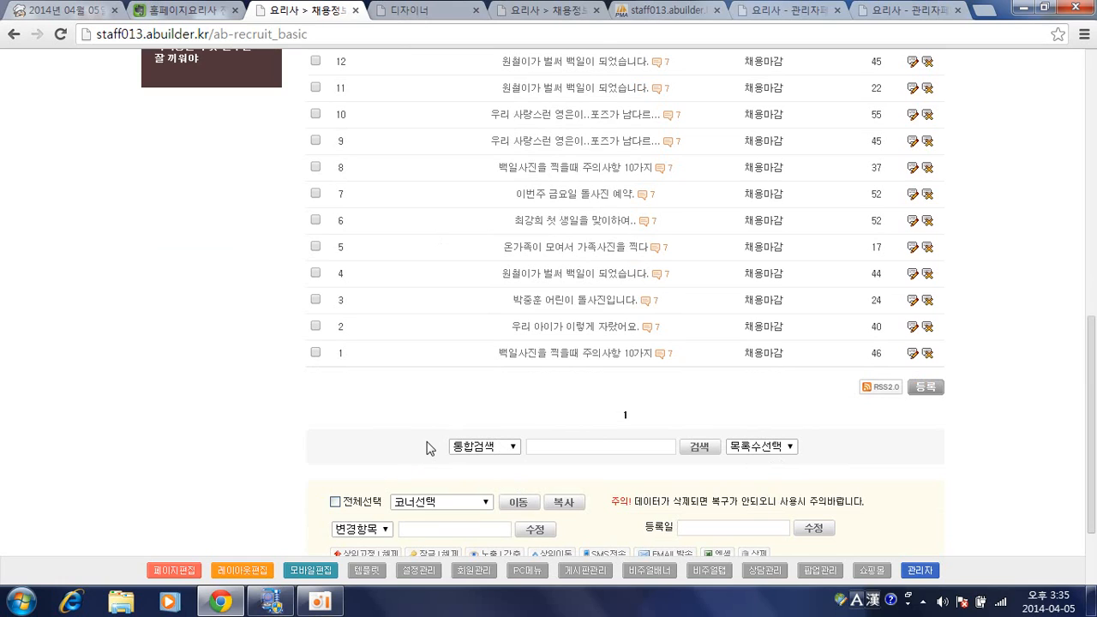
scroll(886, 236, "up", 2)
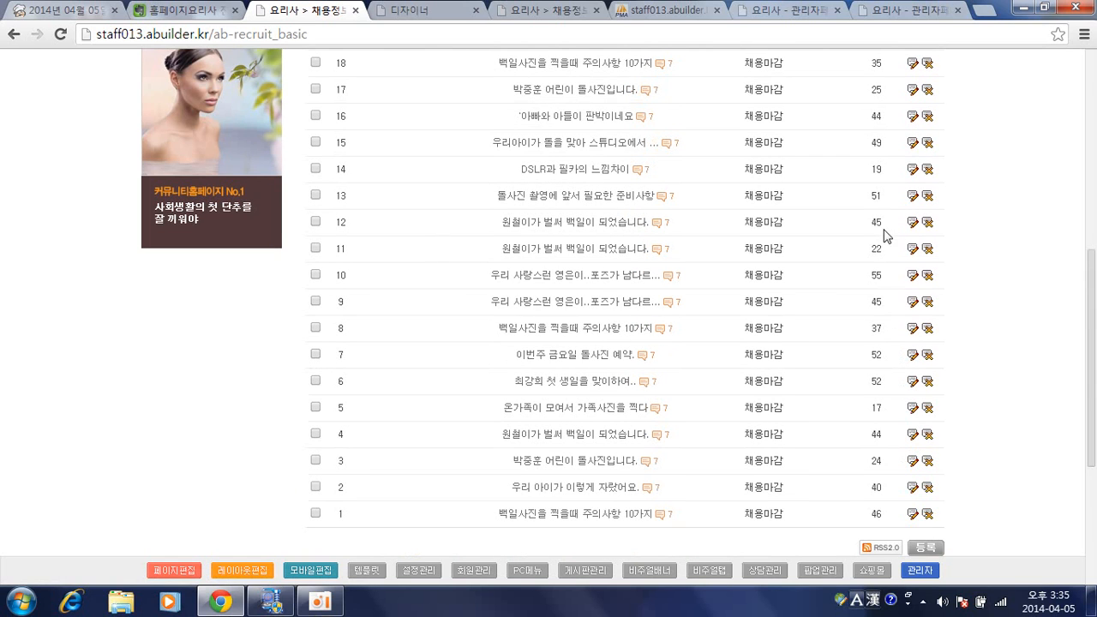
left_click(912, 143)
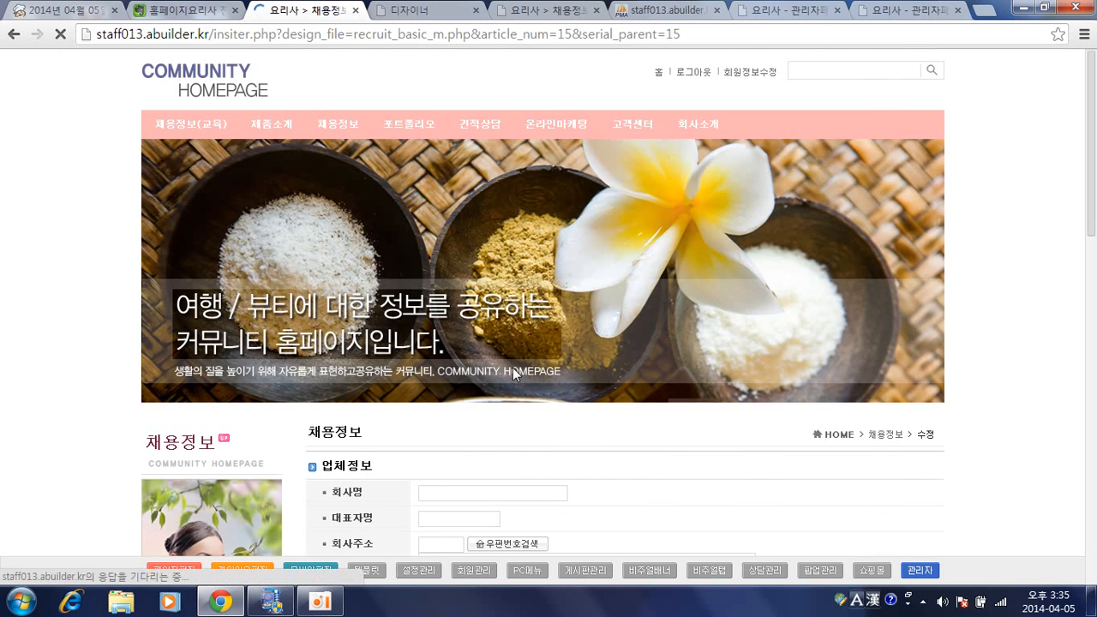
left_click(648, 181)
scroll(397, 380, "down", 5)
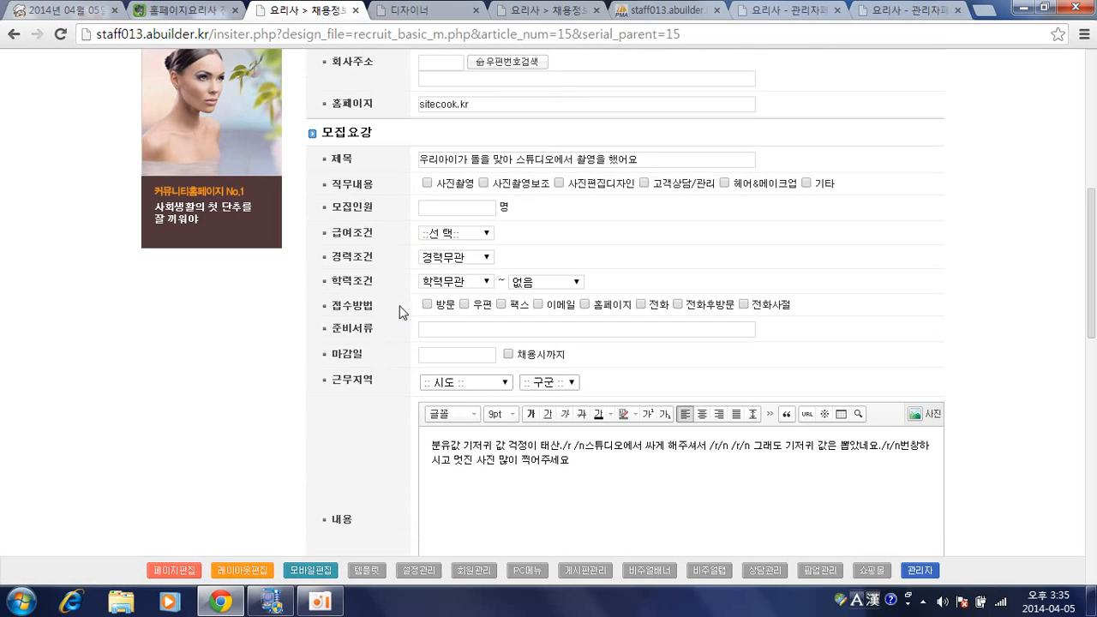
left_click(438, 235)
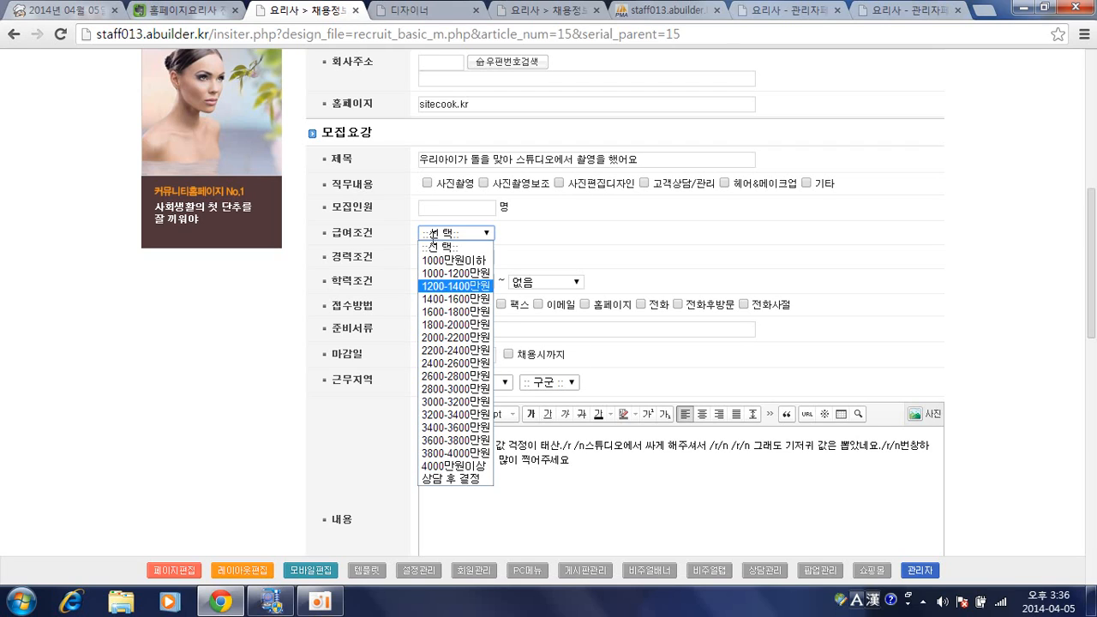
left_click(543, 232)
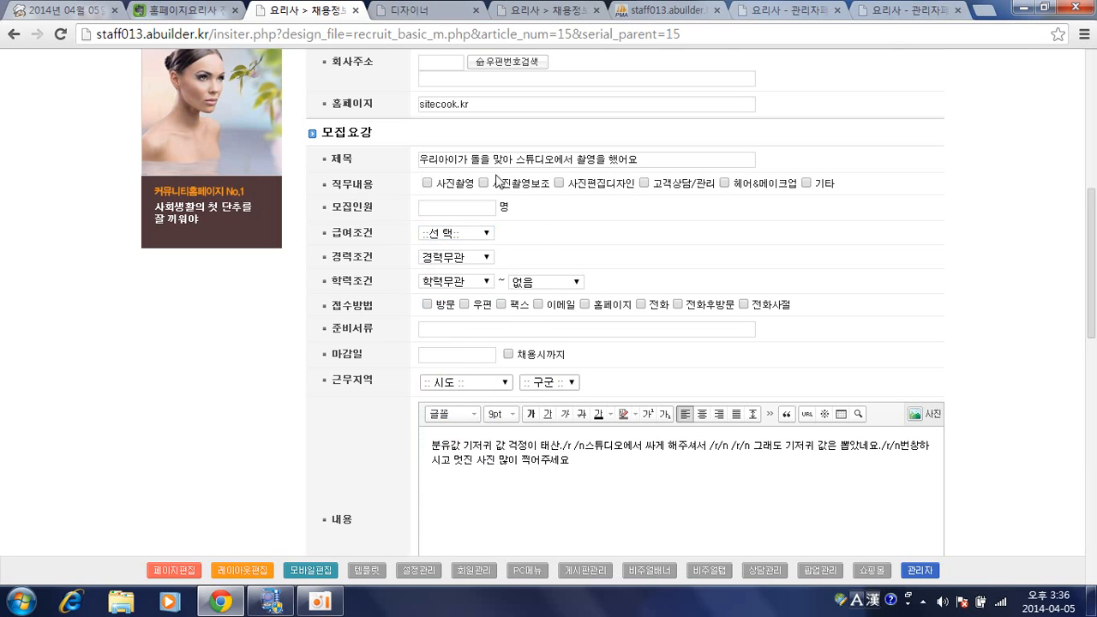
Step: Open the 채용정보 list page recruit_basic.php in the page designer
left_click(420, 15)
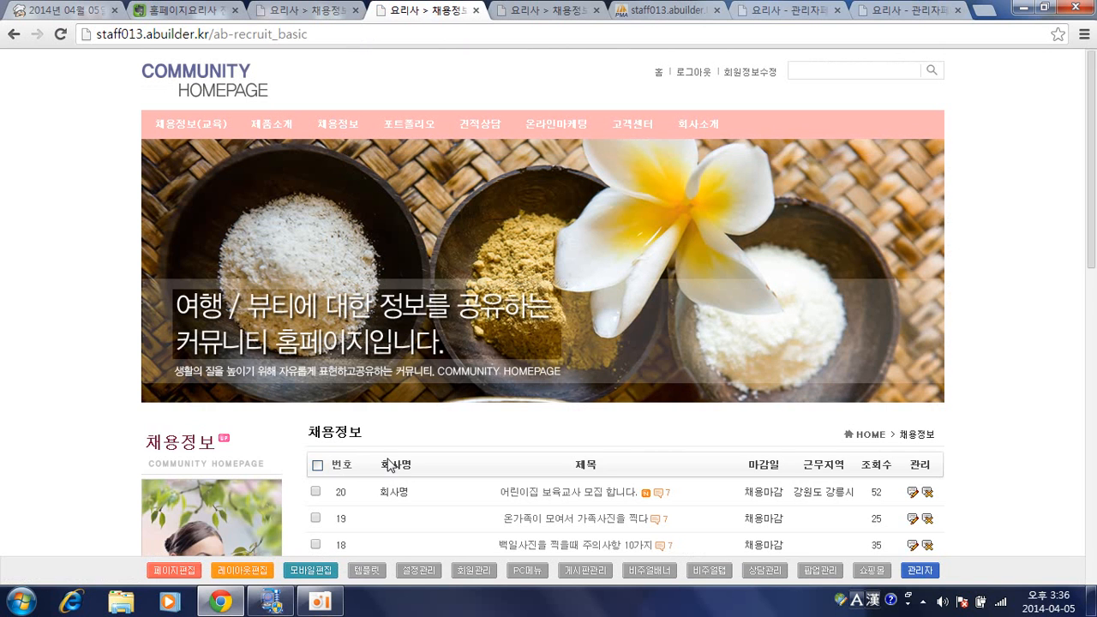
scroll(379, 448, "down", 6)
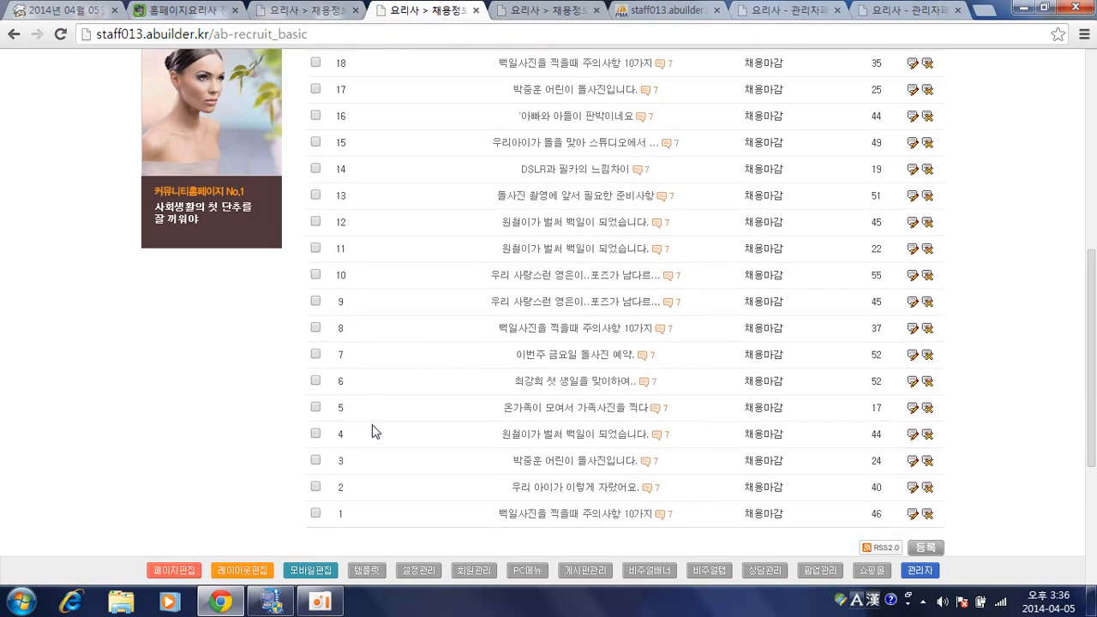
scroll(372, 432, "down", 3)
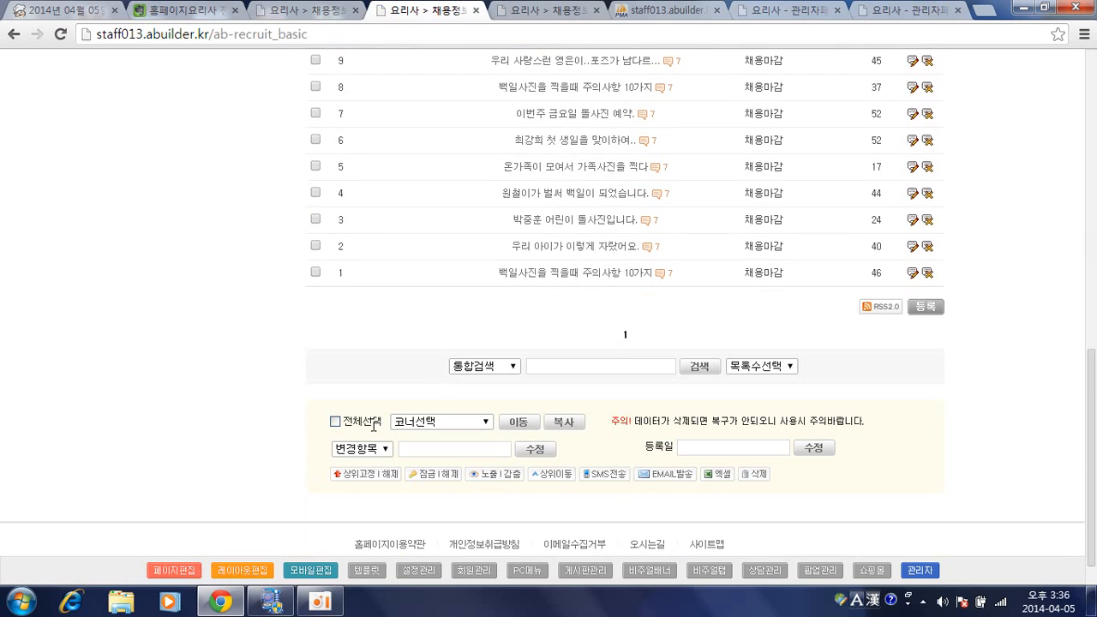
left_click(191, 570)
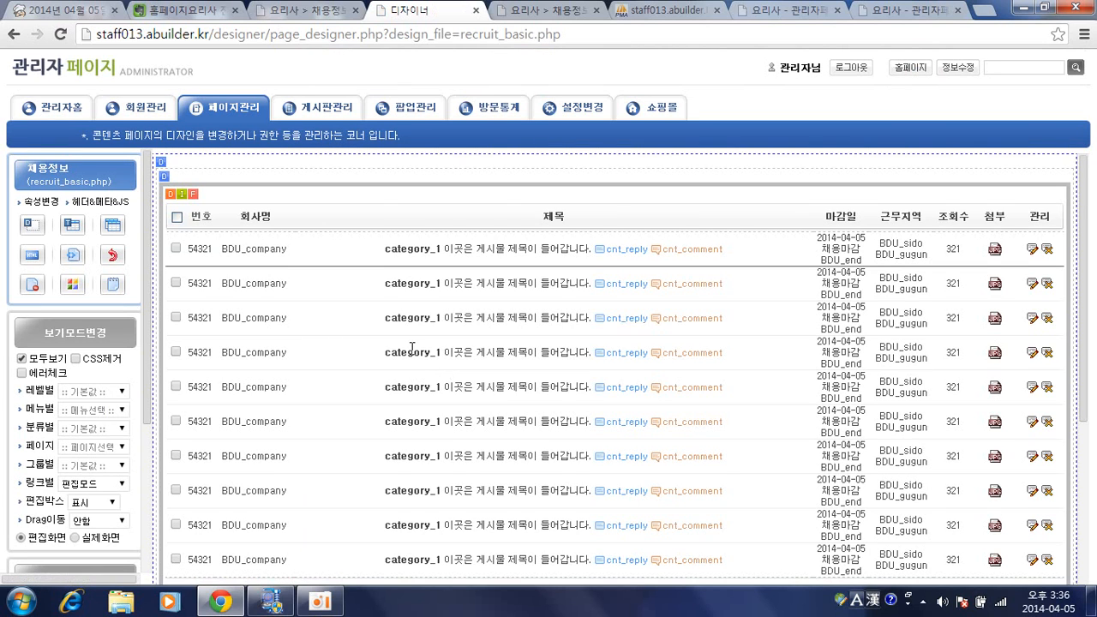
scroll(411, 350, "down", 3)
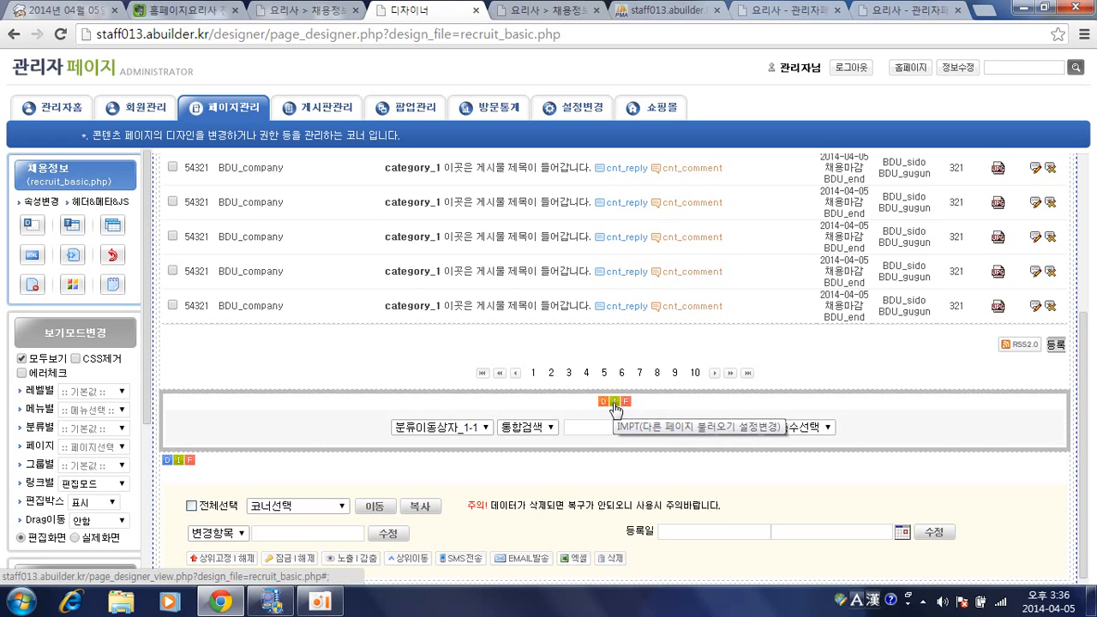
Step: Convert the imported search bar bd_sch.imp.php below the list using the 임포트변경 option
left_click(614, 405)
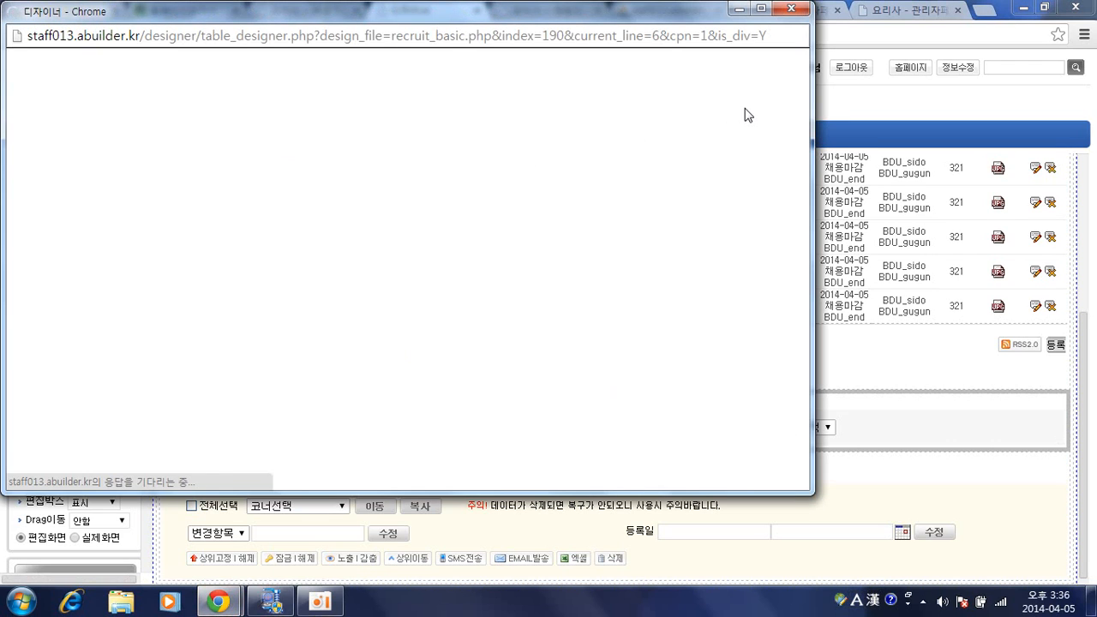
left_click(742, 105)
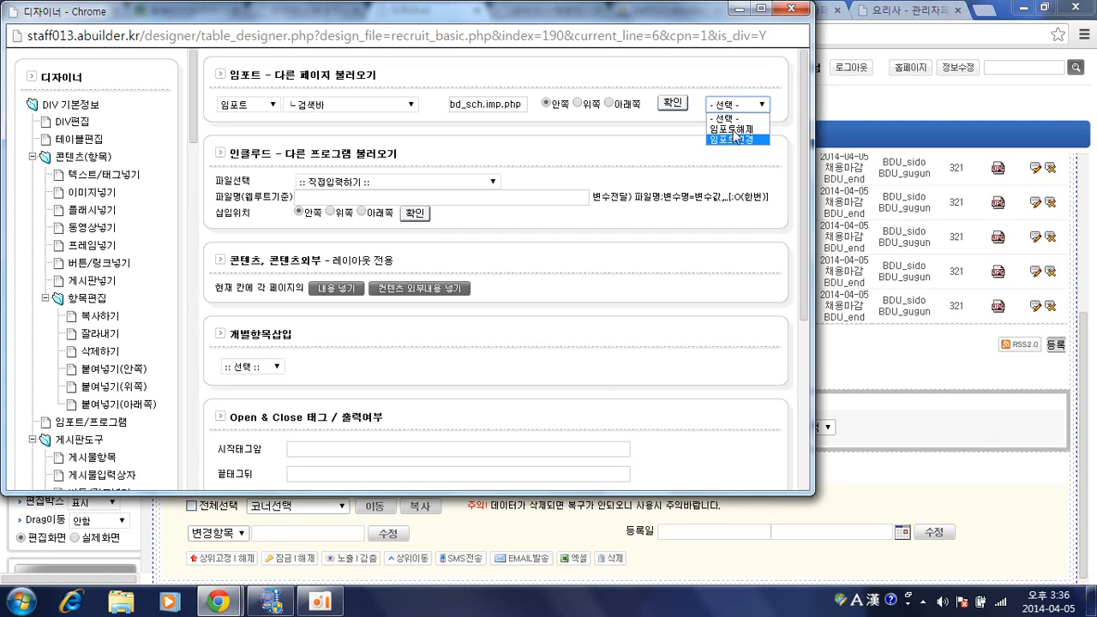
left_click(733, 137)
left_click(675, 105)
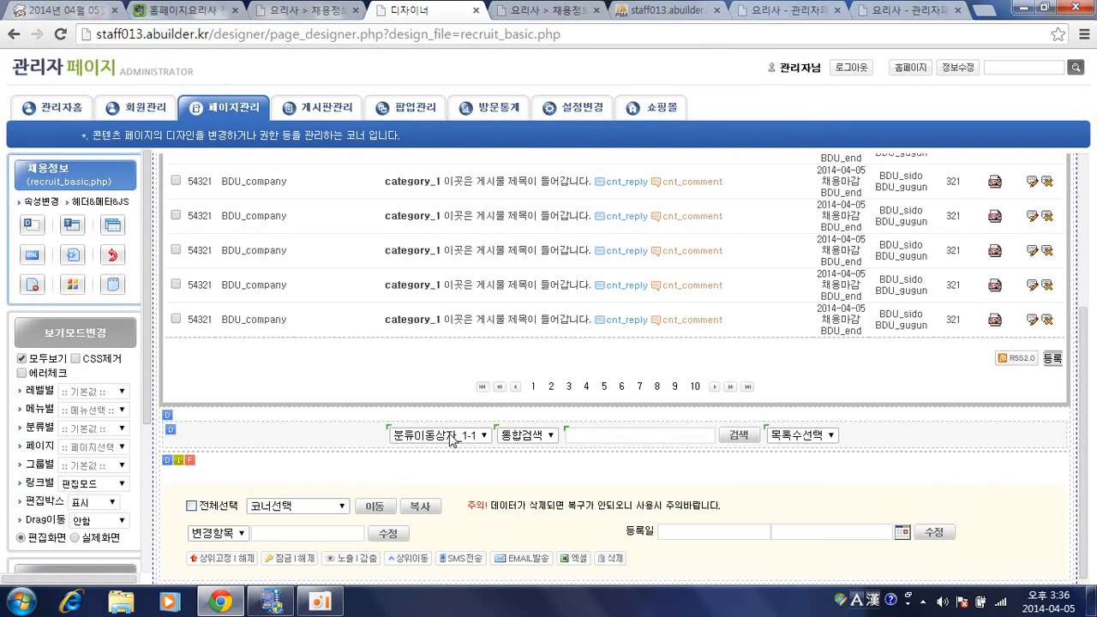
Step: Open the search bar DIV for editing and examine the available 게시물입력상자 fields and input types
left_click(171, 426)
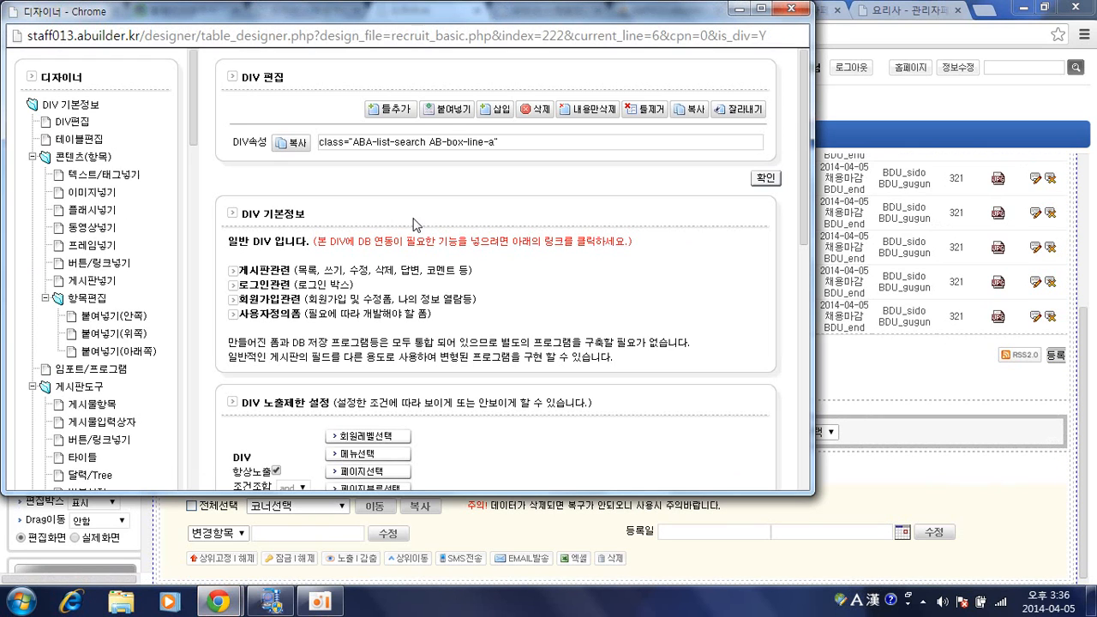
scroll(61, 250, "down", 1)
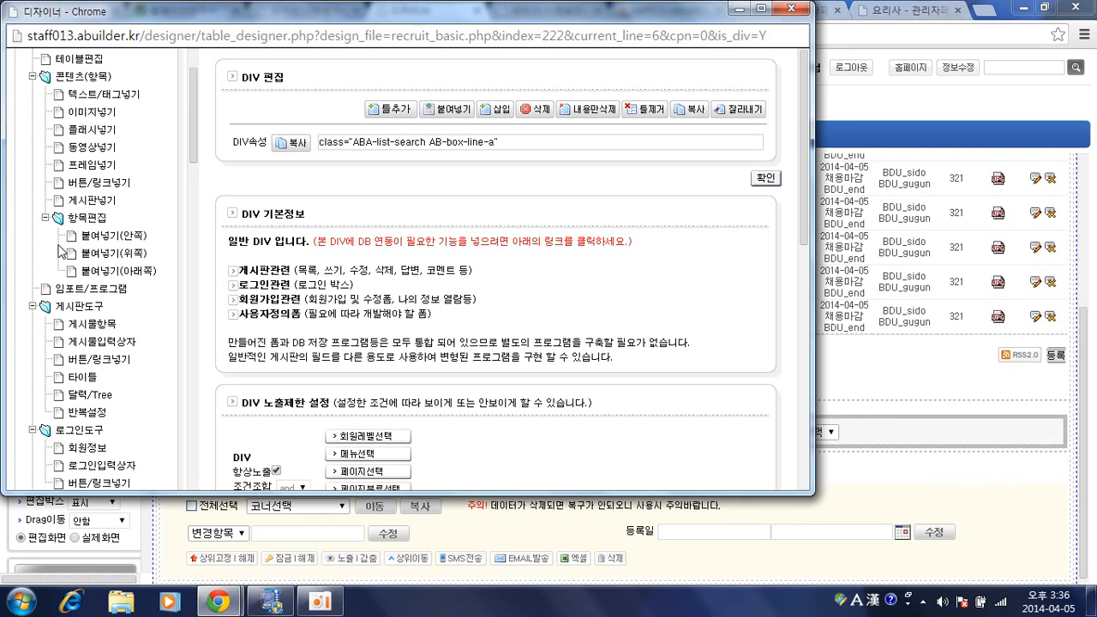
left_click(104, 345)
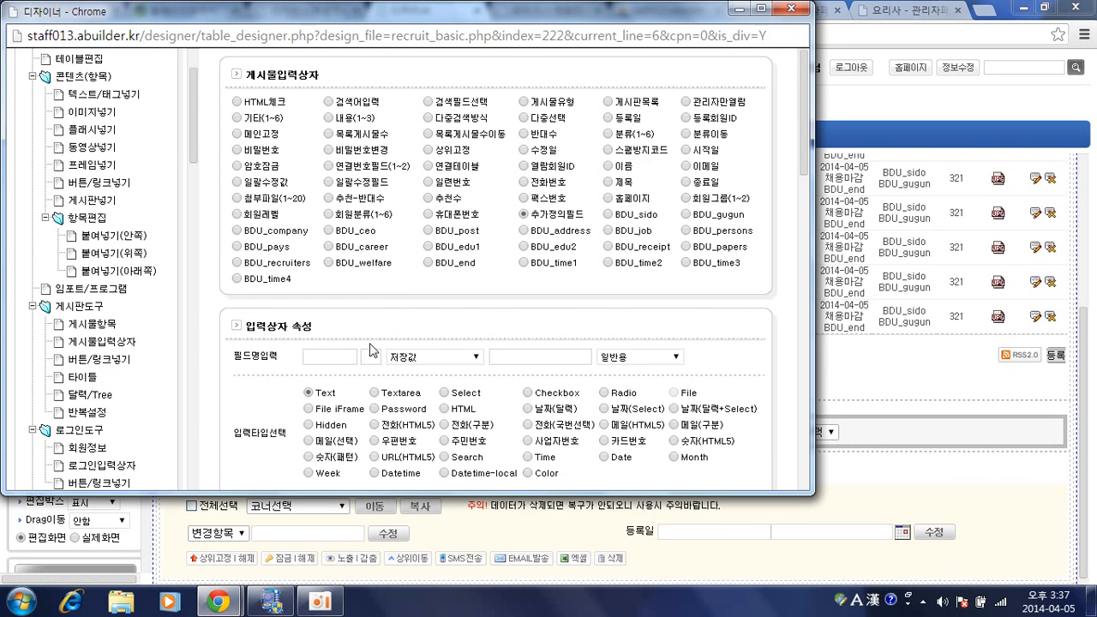
scroll(454, 336, "down", 1)
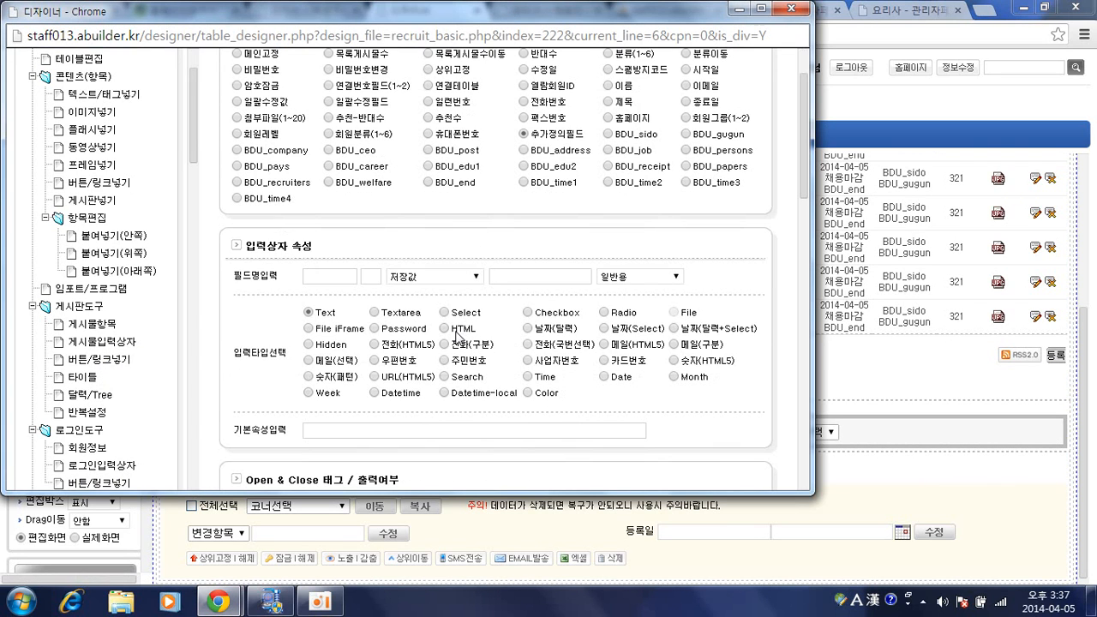
scroll(375, 308, "up", 1)
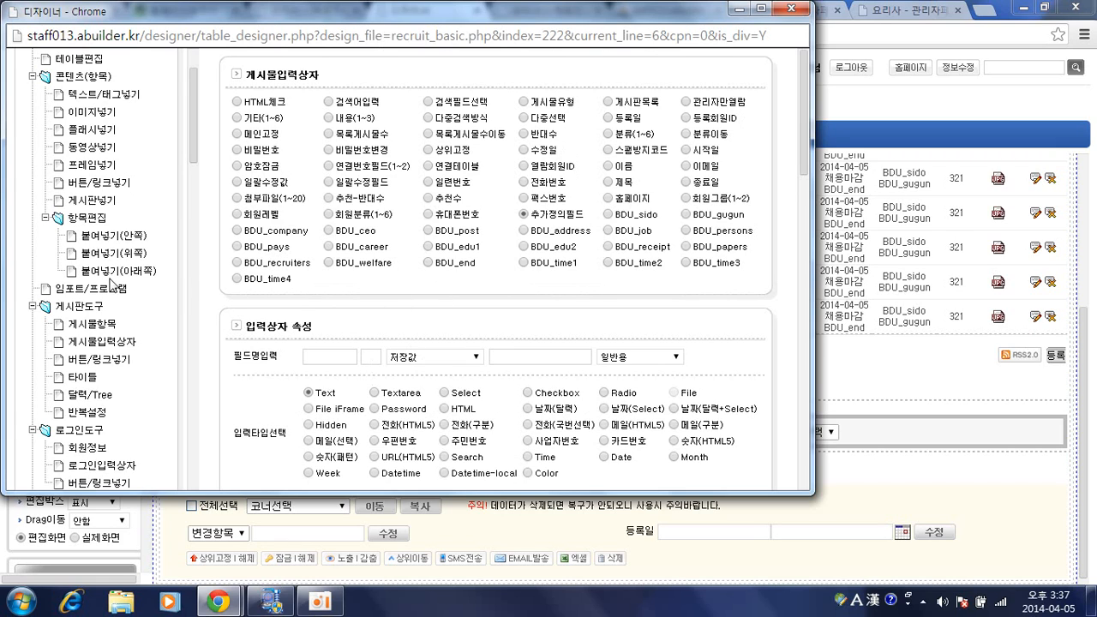
scroll(110, 283, "up", 1)
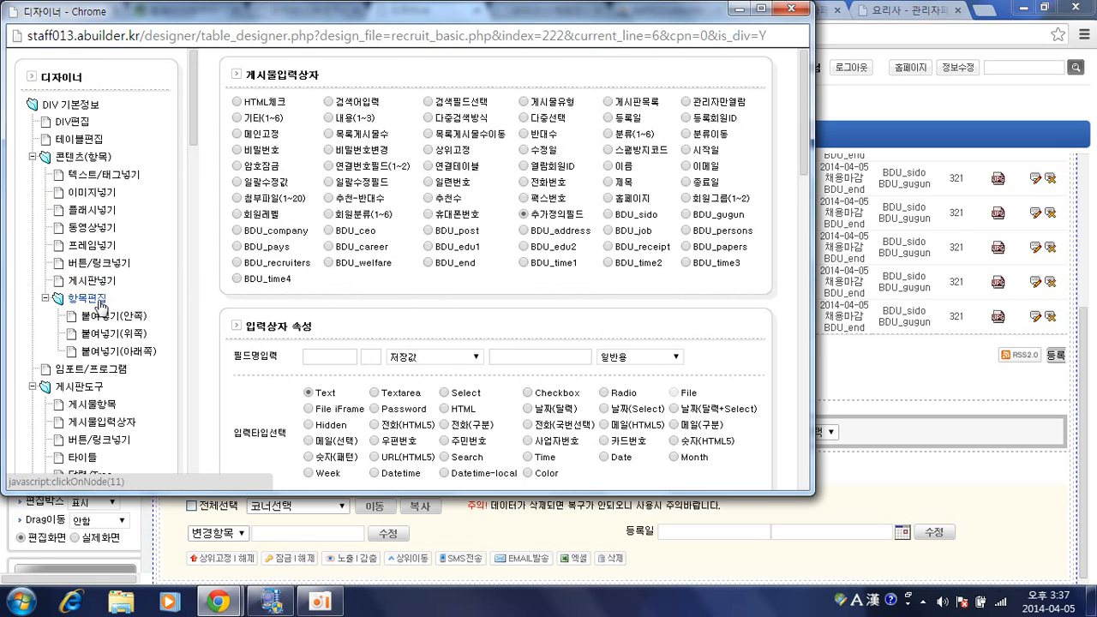
Step: Choose the [공통] 지역 검색상자 program as the include for the search bar DIV
left_click(98, 371)
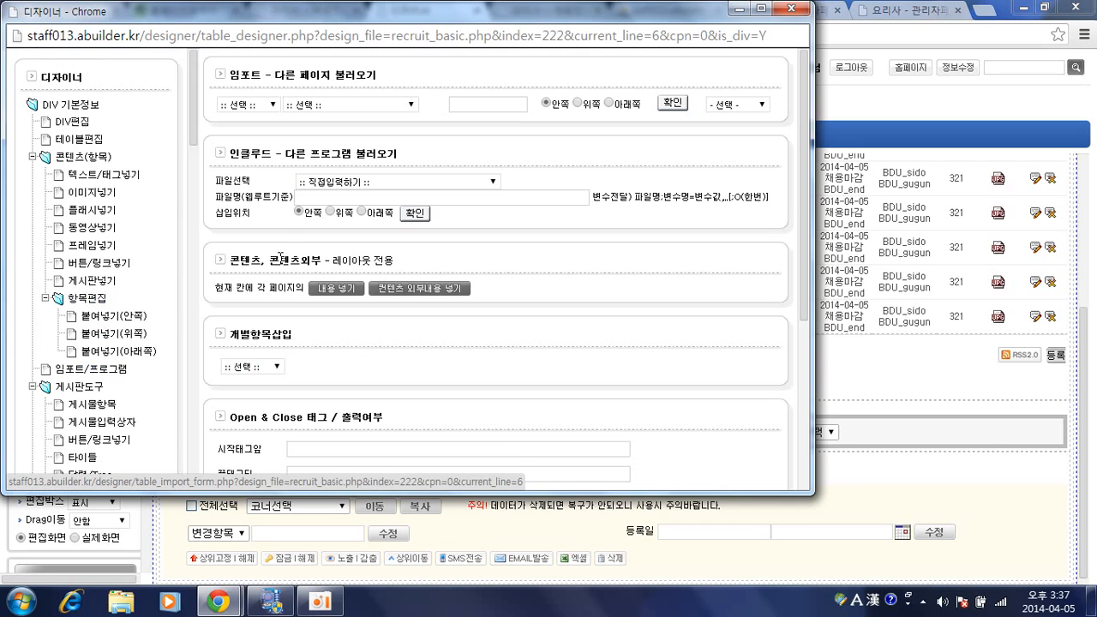
left_click(336, 184)
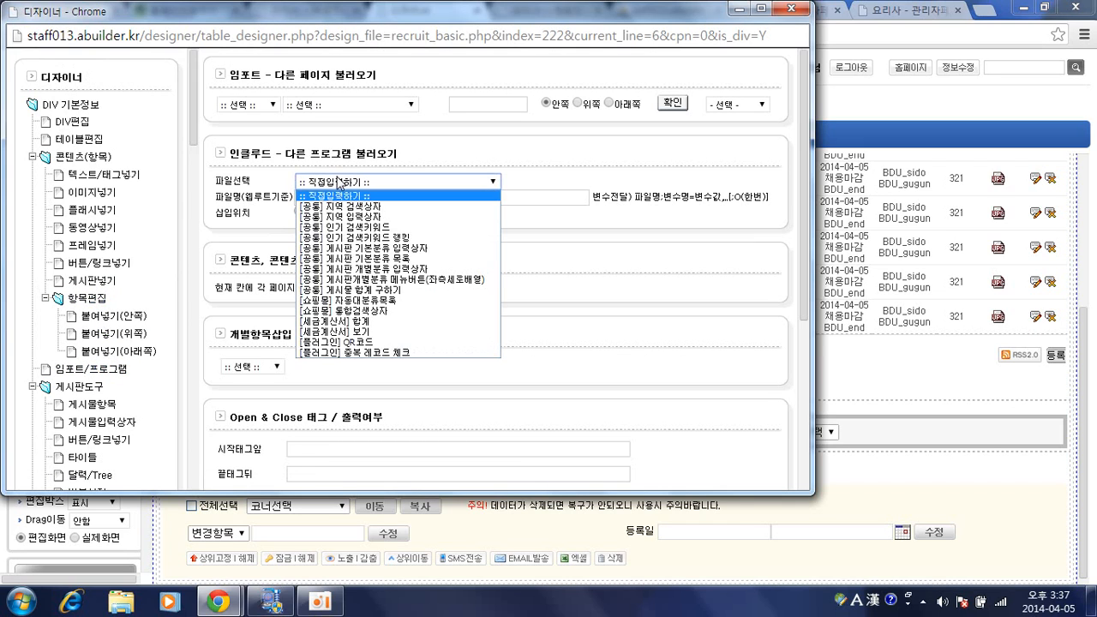
left_click(366, 210)
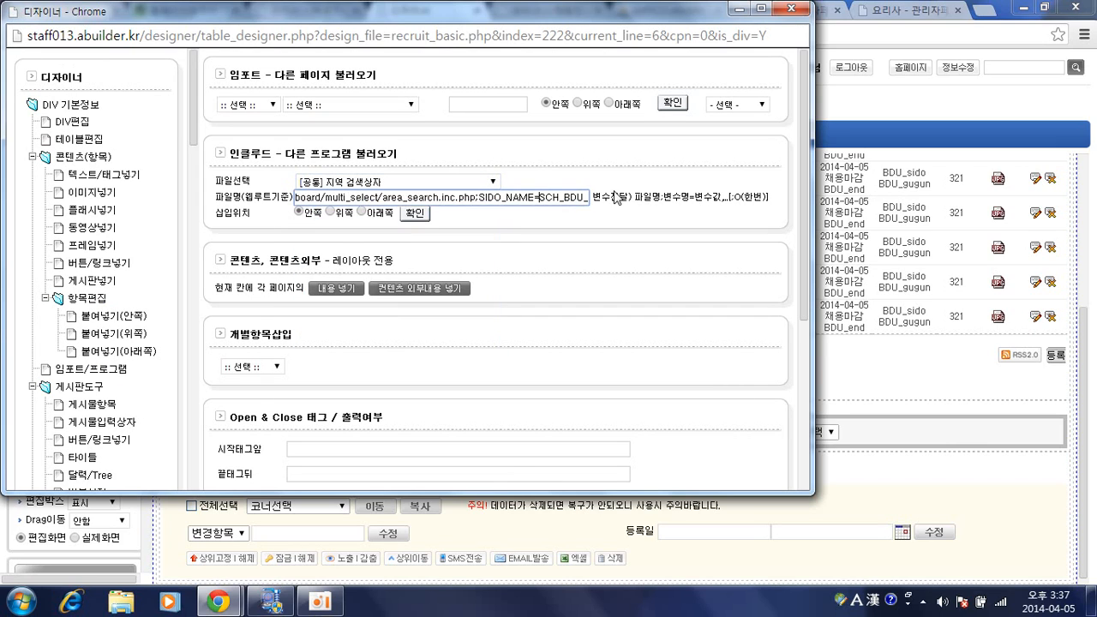
Step: Check the SIDO_NAME and GUGUN_NAME parameters in the file name of the area search include
left_click(540, 200)
type("sido,GUG")
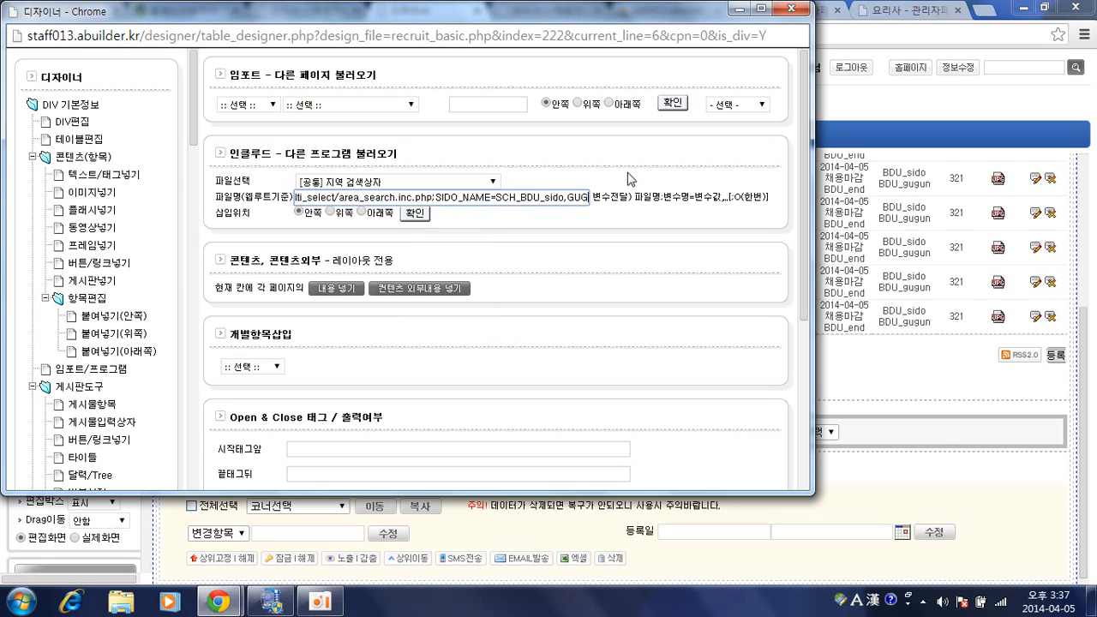
key("Left")
key("Left")
key("Left")
key("shift+Left")
key("shift+Left")
key("shift+Left")
key("shift+Left")
key("shift+Left")
key("shift+Left")
key("shift+Left")
key("shift+Left")
key("Left")
left_click_drag(496, 198, 605, 194)
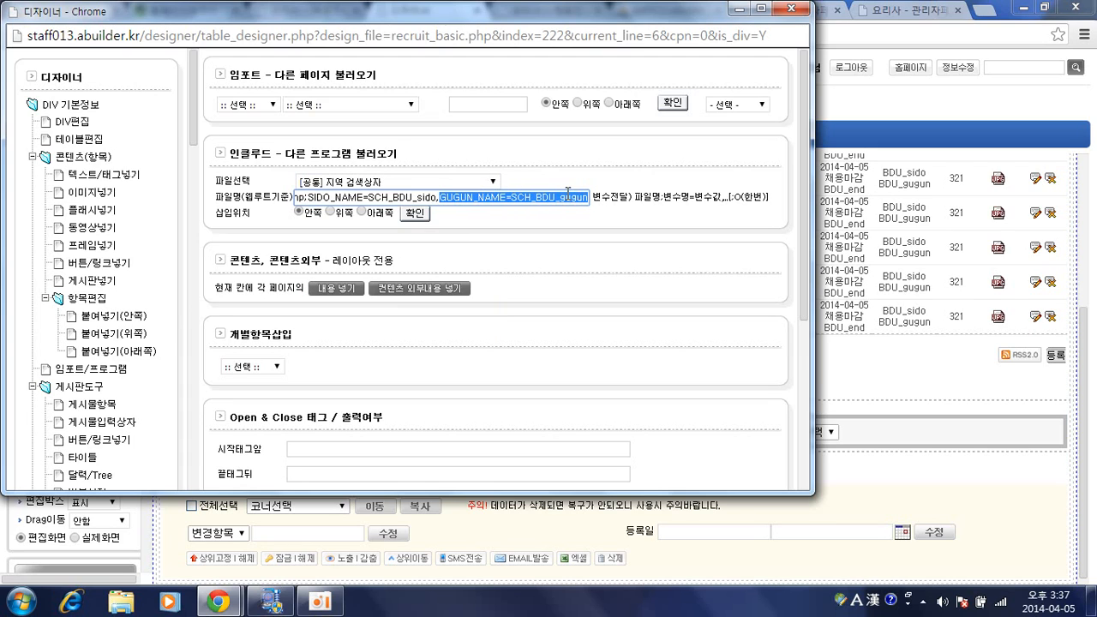
left_click(568, 193)
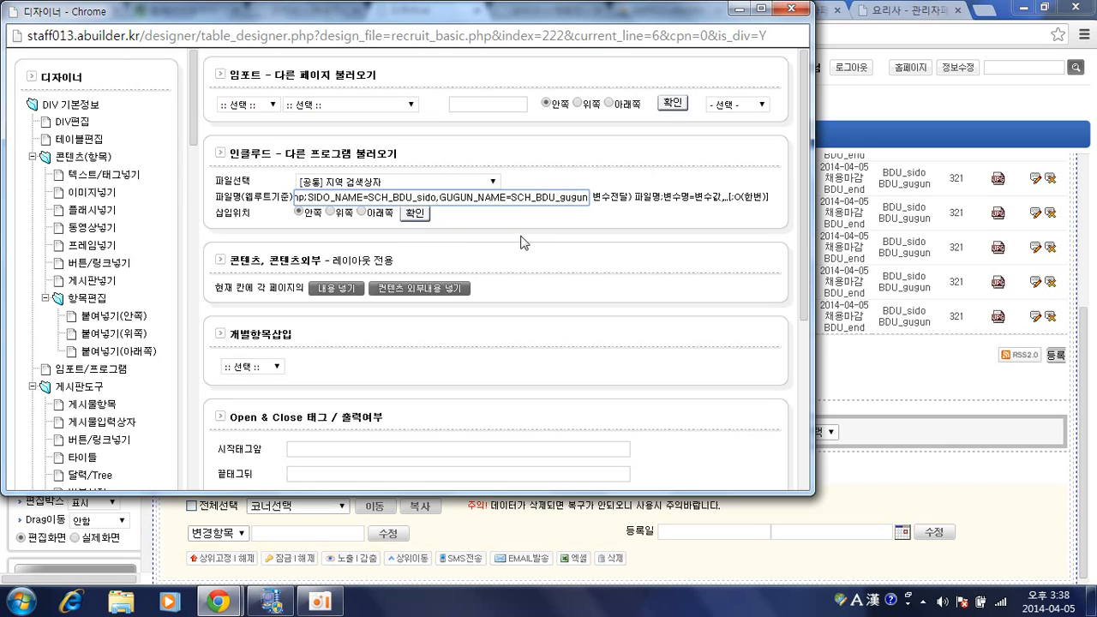
Step: Insert the area search include inside the search bar DIV
scroll(661, 243, "down", 3)
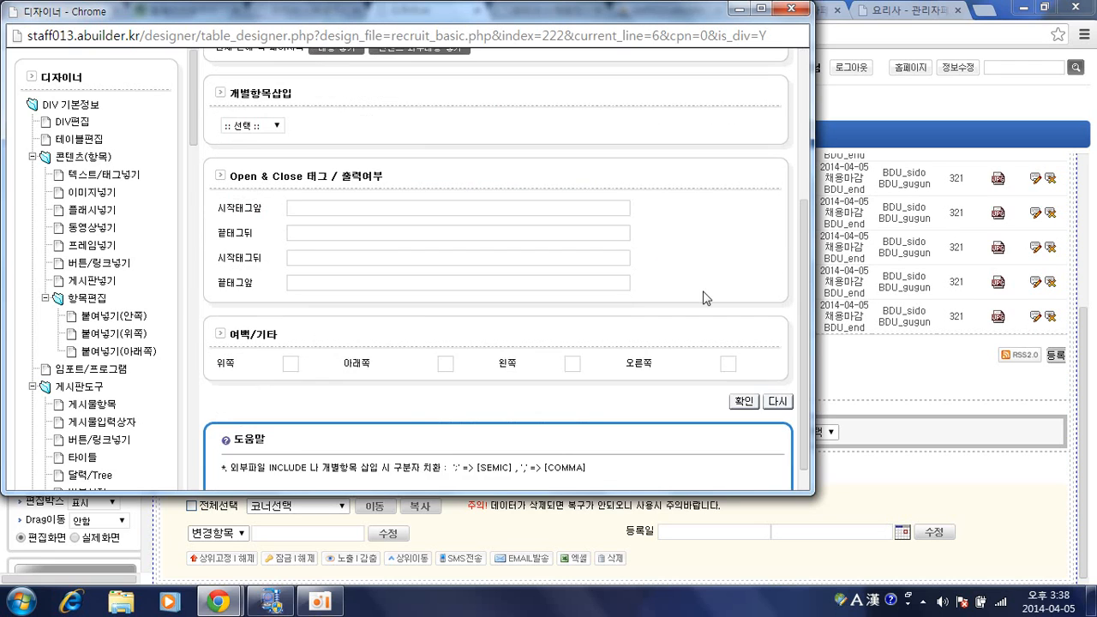
left_click(744, 372)
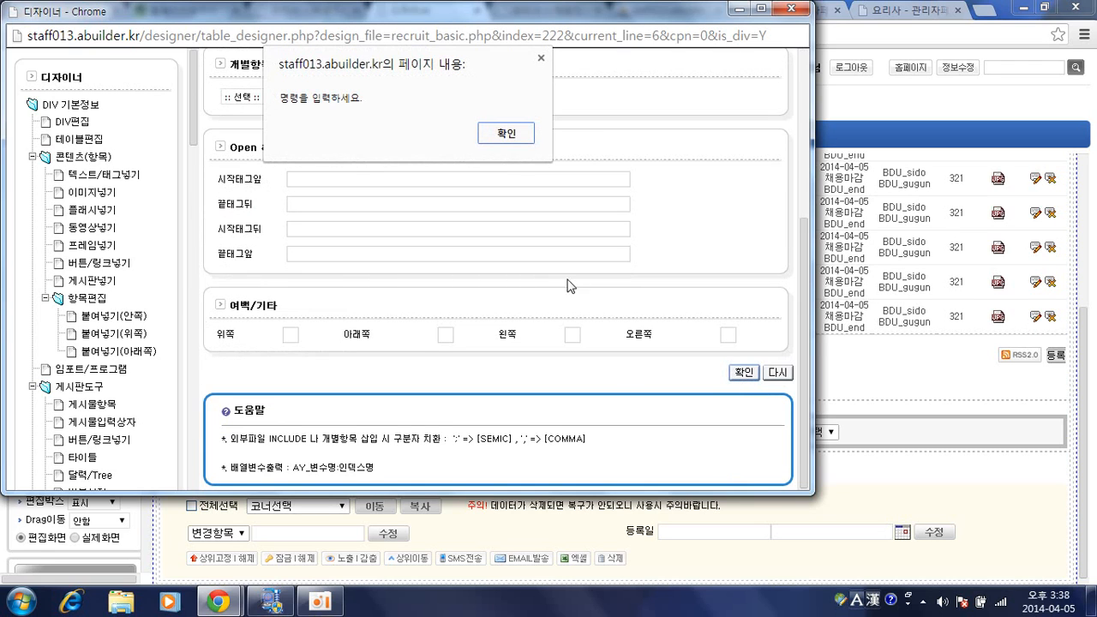
left_click(506, 133)
scroll(497, 220, "up", 2)
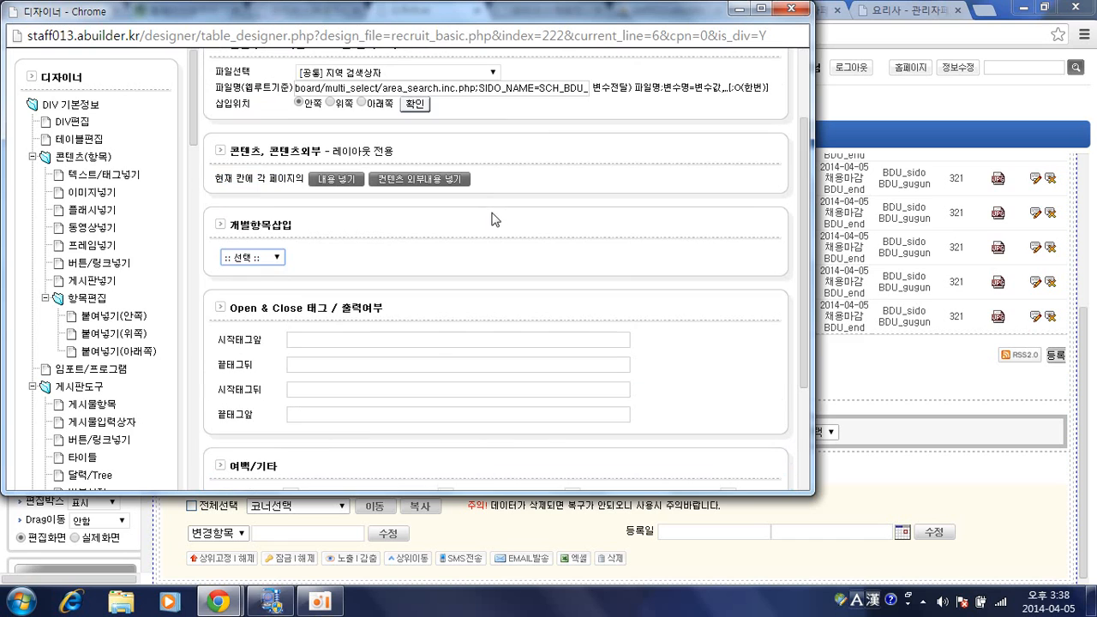
left_click(414, 105)
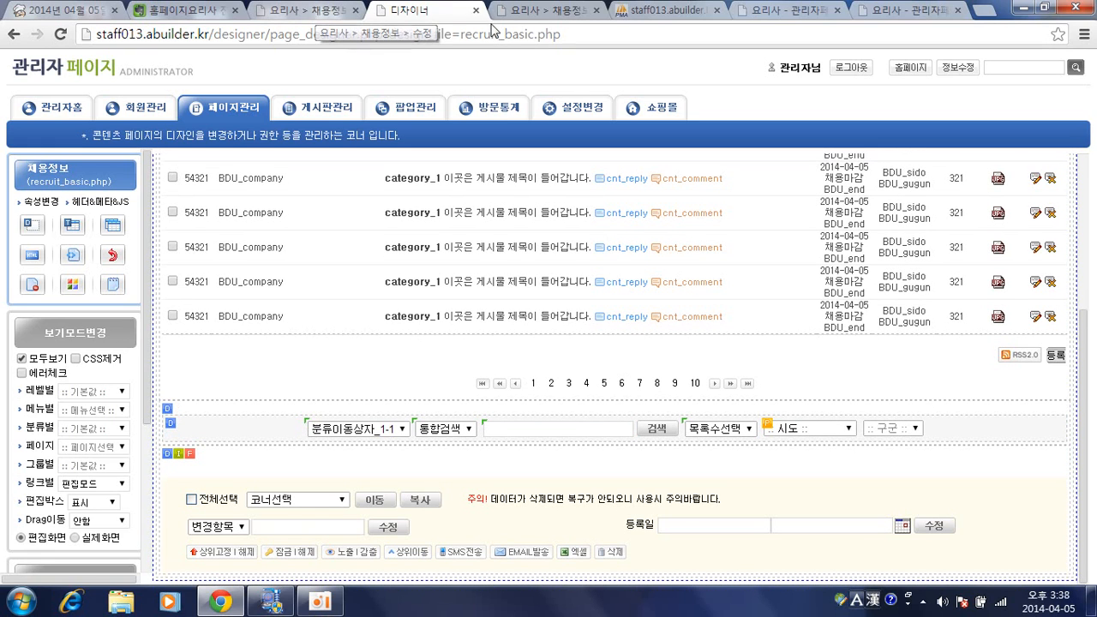
Step: Open the 채용정보 edit page recruit_basic_m.php in the designer and go to its imported write form recruit_basic_wf.php
left_click(536, 10)
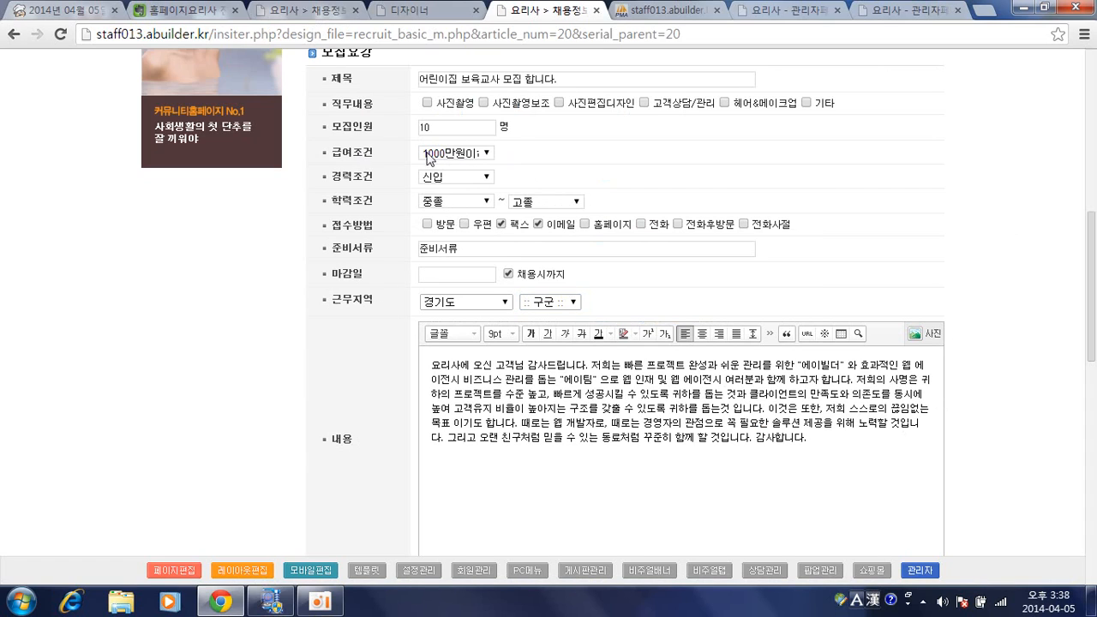
left_click(191, 570)
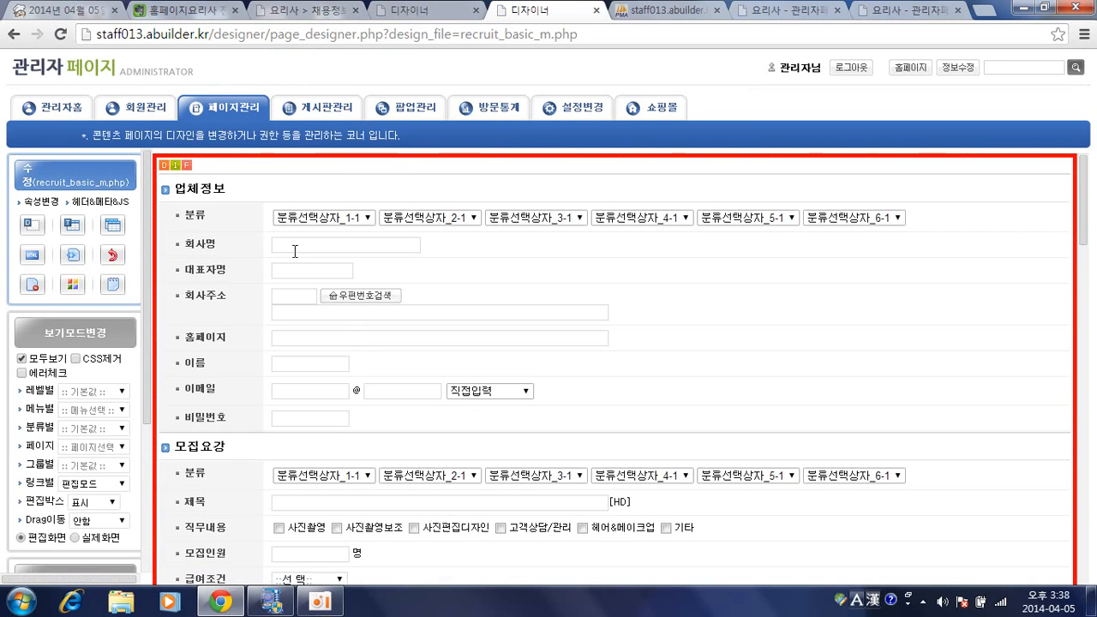
left_click(185, 166)
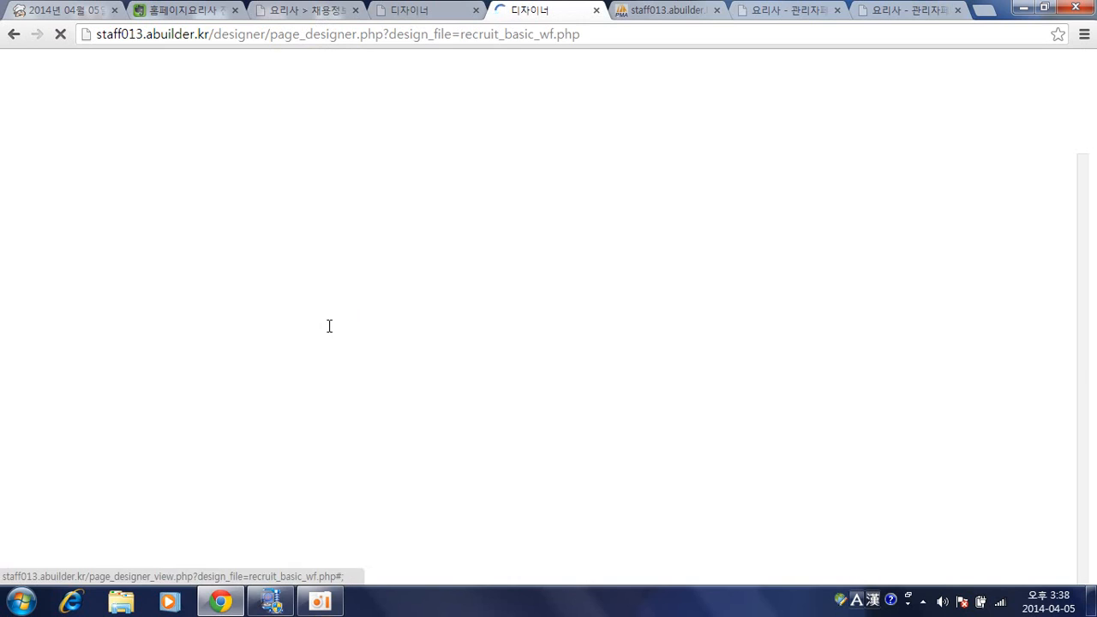
Step: Copy the BDU_pays select box from the 급여조건 row of the write form
scroll(274, 333, "down", 2)
scroll(255, 330, "down", 3)
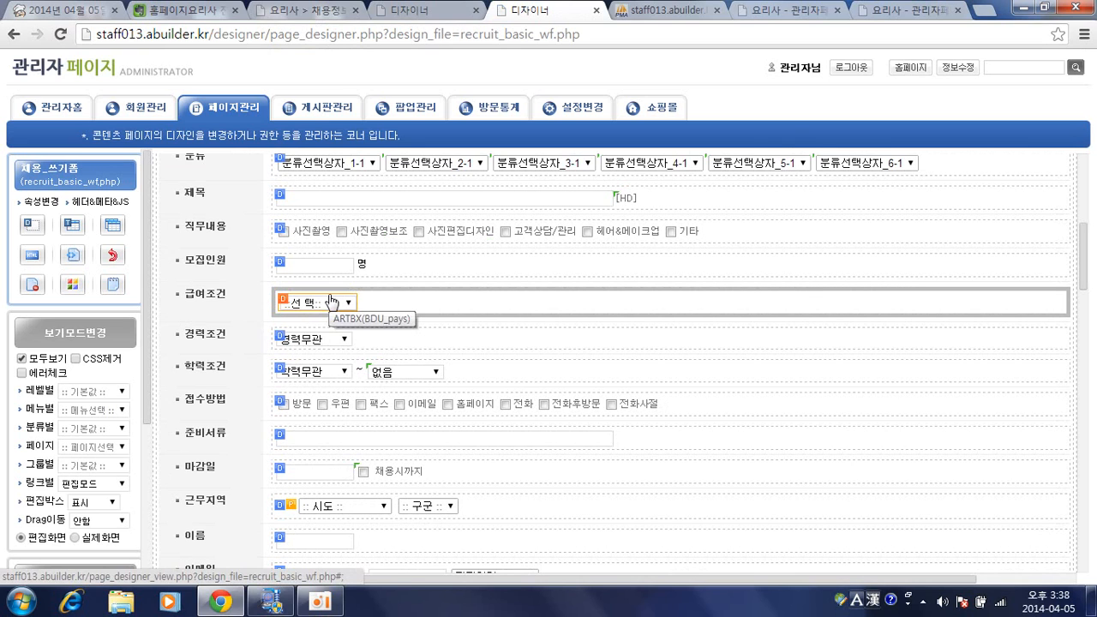
left_click(331, 301)
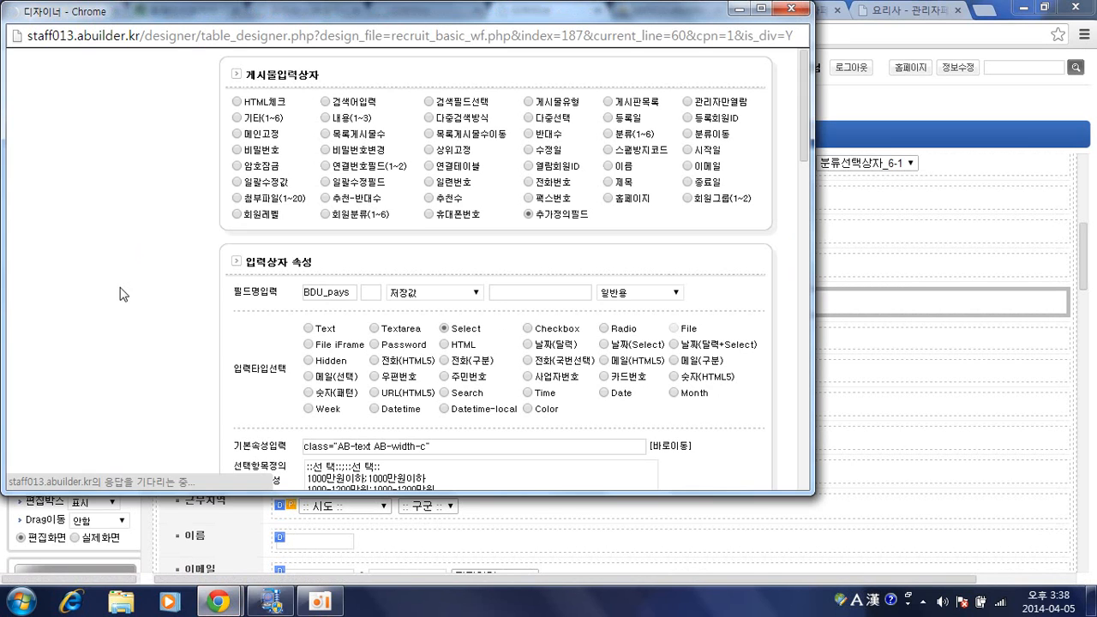
left_click(111, 316)
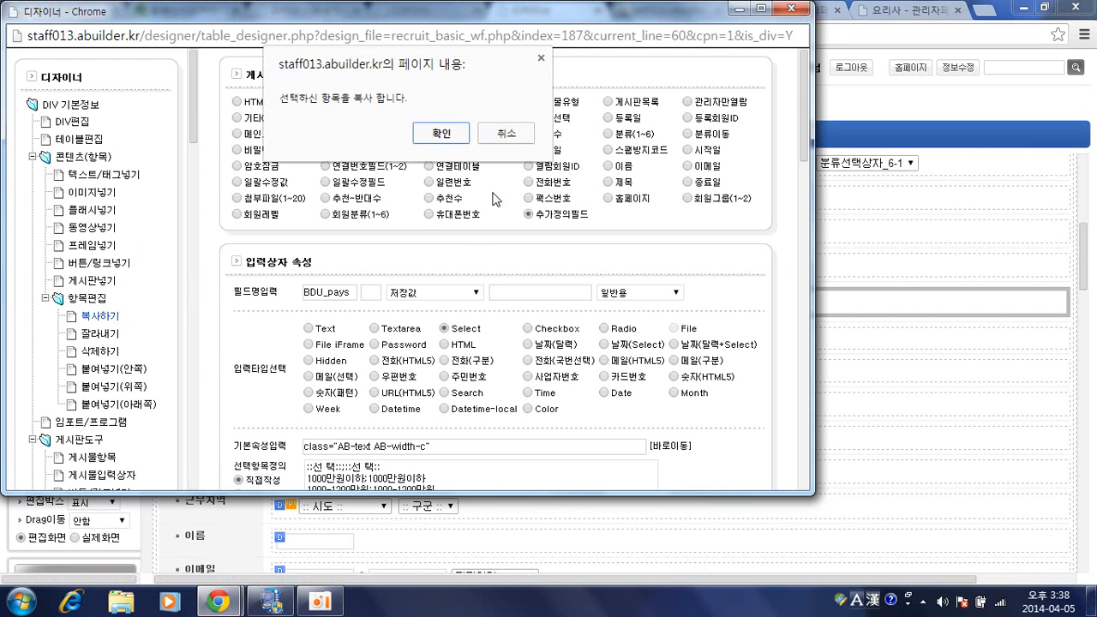
left_click(442, 135)
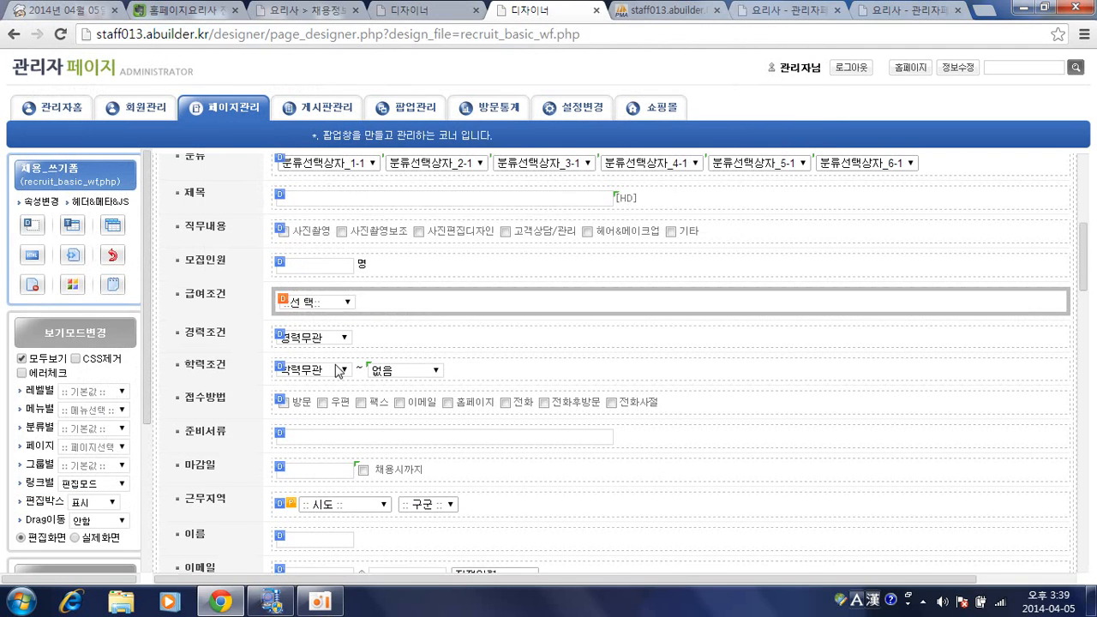
Step: Try to paste the copied BDU_pays select box below the existing items in recruit_basic's search bar DIV and undo the paste
left_click(428, 11)
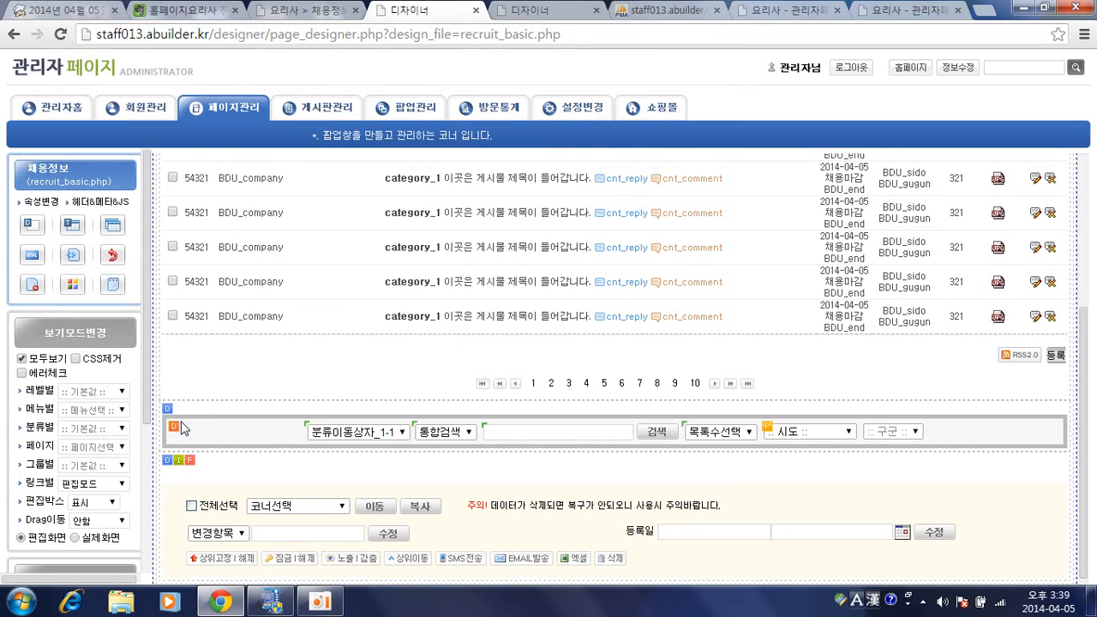
left_click(174, 426)
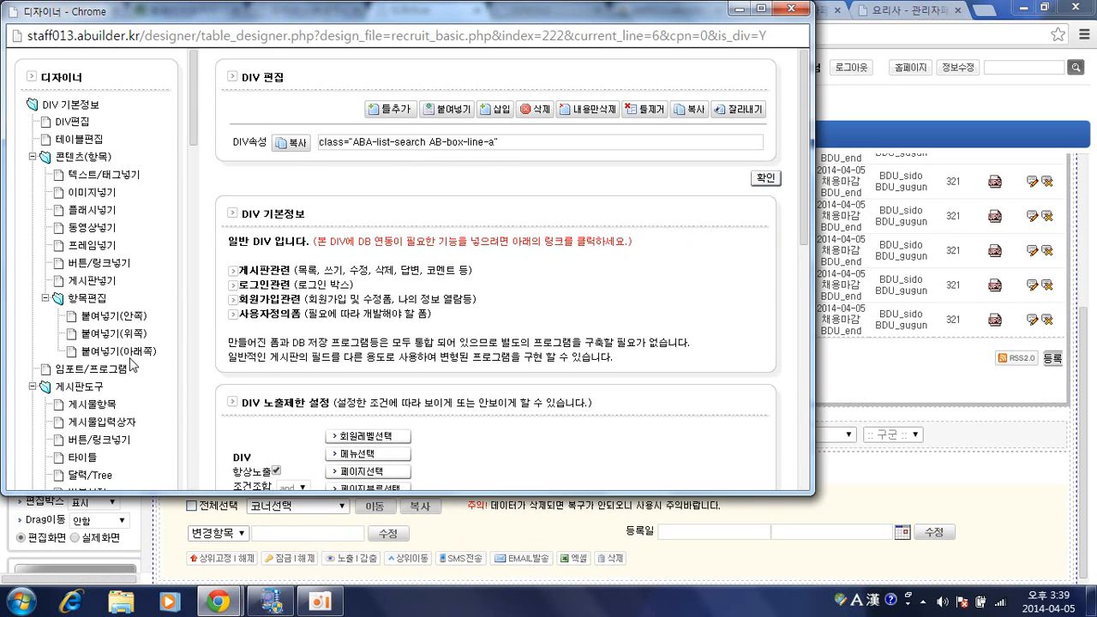
left_click(131, 353)
left_click(452, 137)
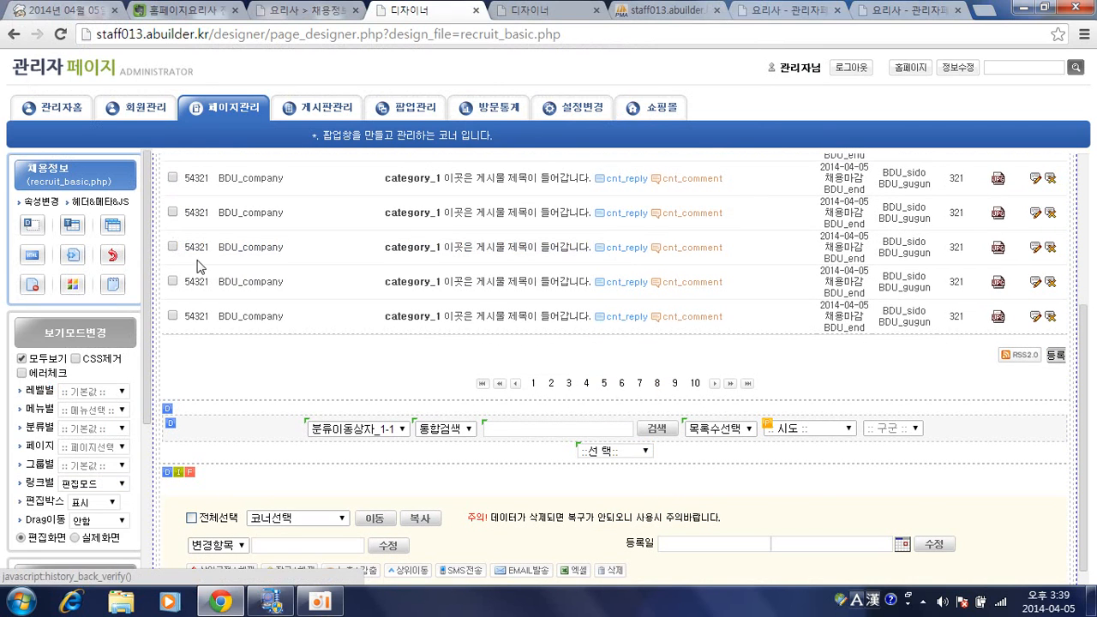
left_click(590, 159)
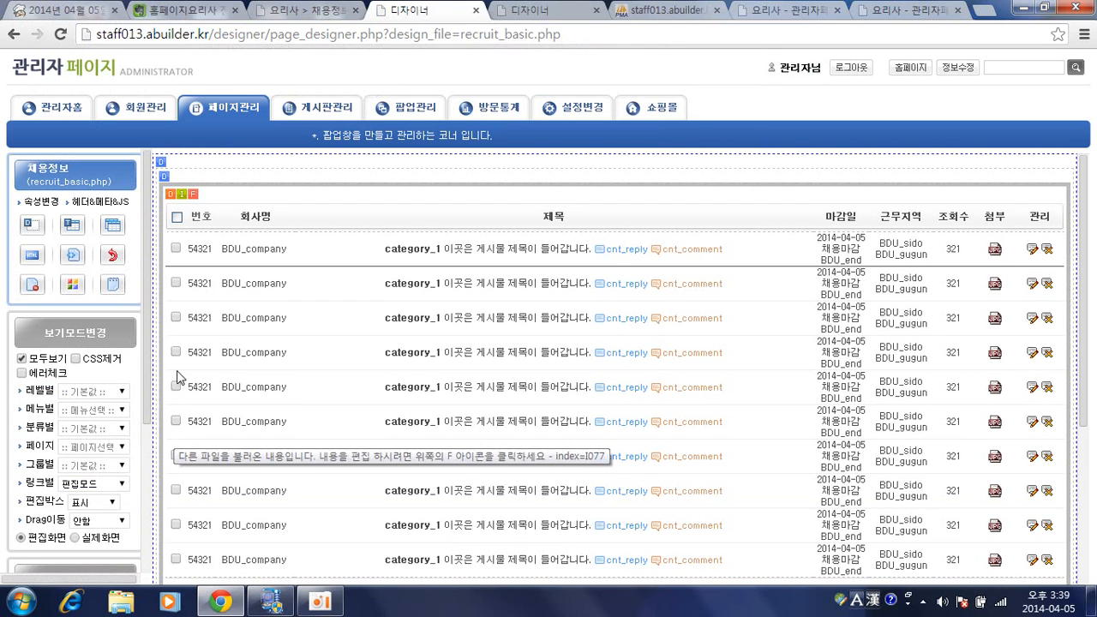
Step: Paste the copied BDU_pays select box inside the search bar DIV of recruit_basic
scroll(174, 430, "down", 5)
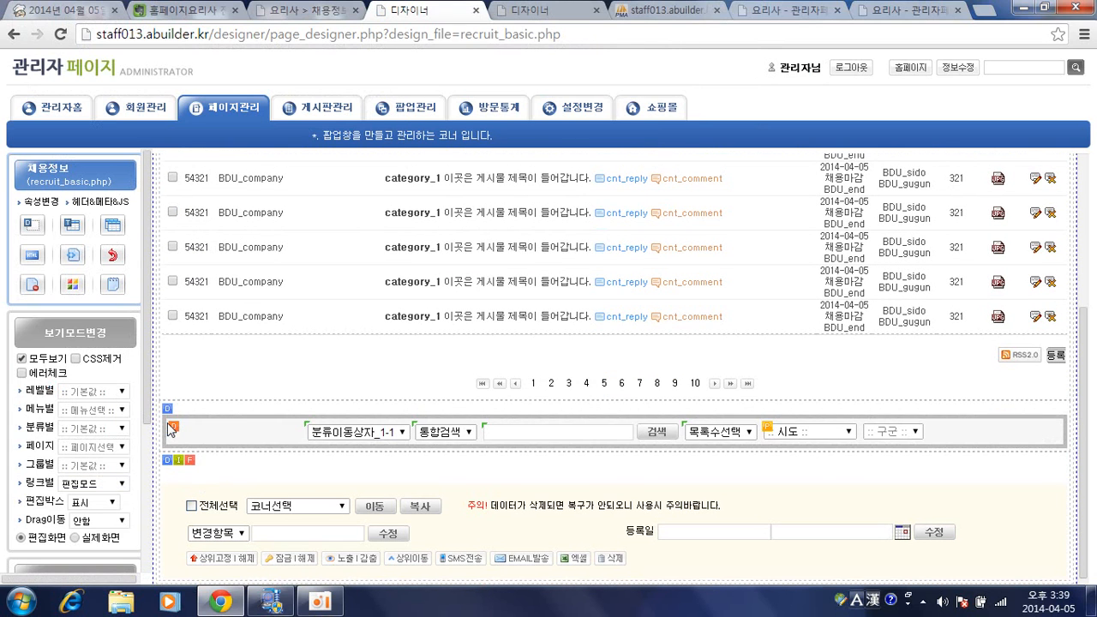
left_click(171, 426)
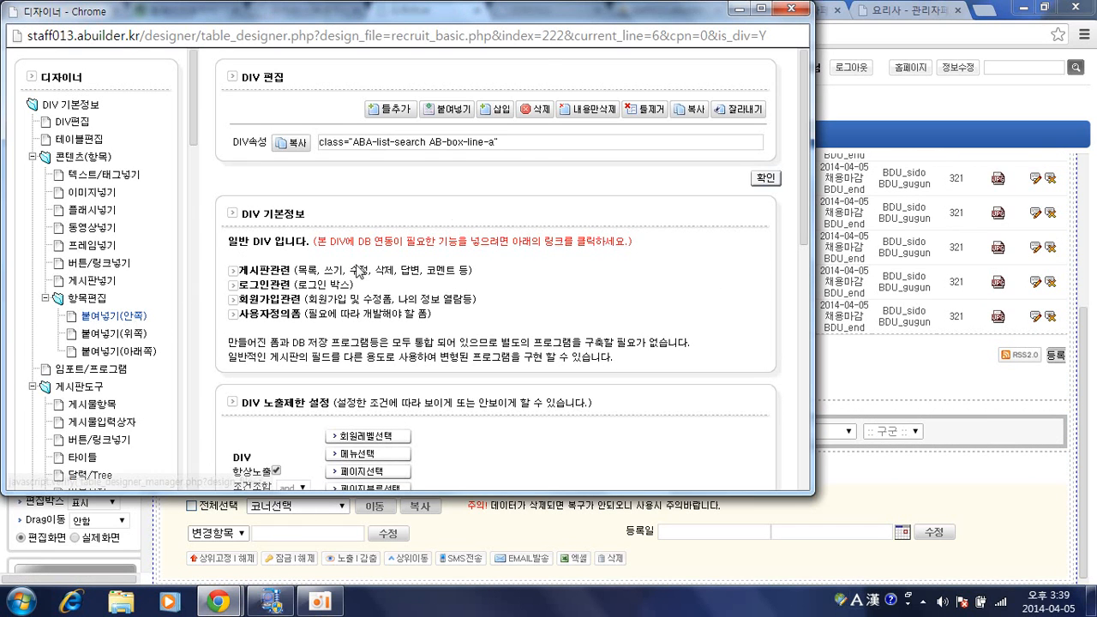
left_click(131, 323)
left_click(478, 135)
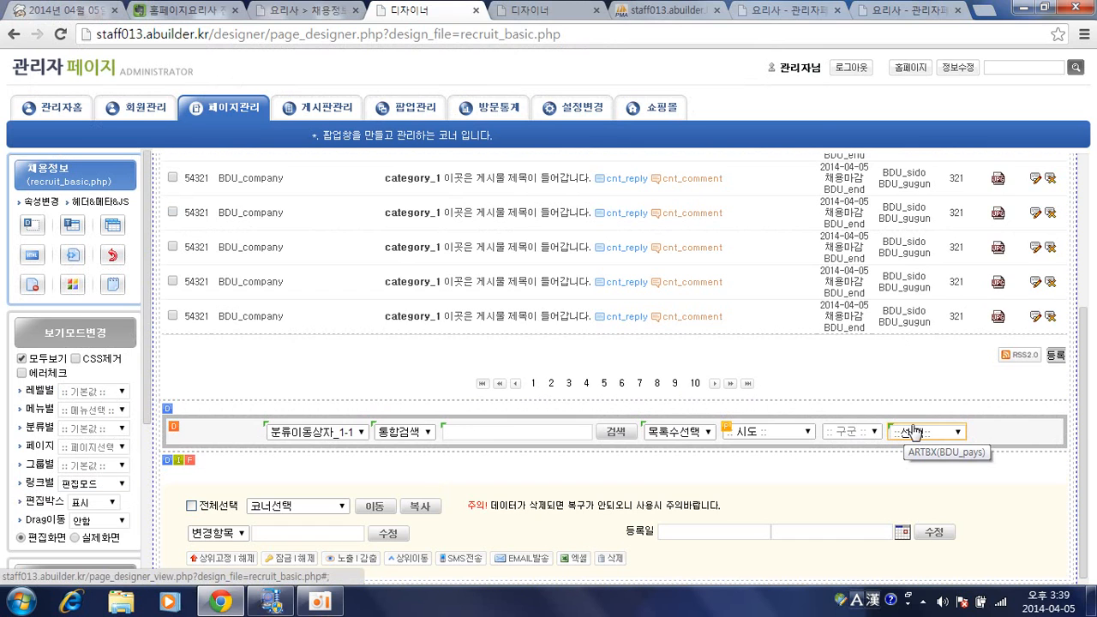
Step: Set the pasted BDU_pays select box's usage to 검색용 and save its input box properties
left_click(915, 431)
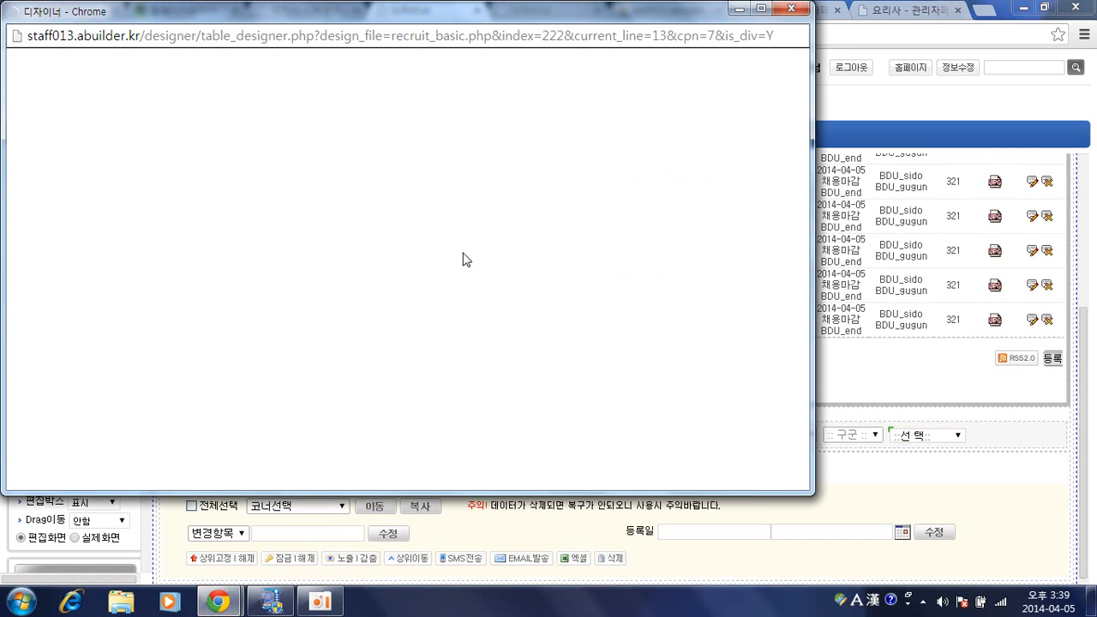
scroll(531, 265, "down", 1)
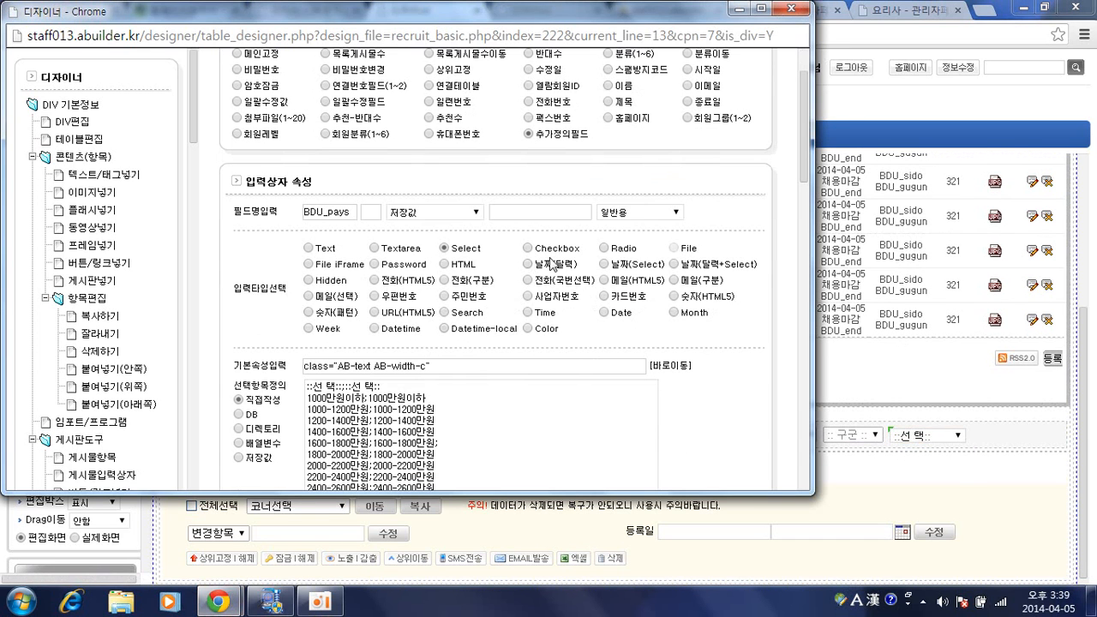
left_click(618, 214)
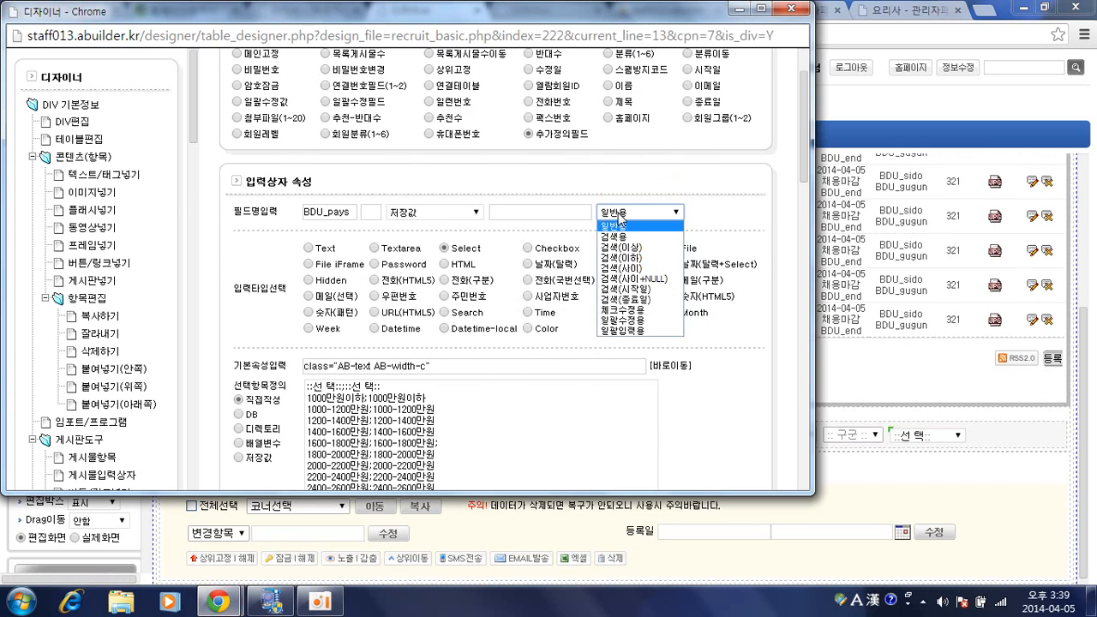
left_click(614, 237)
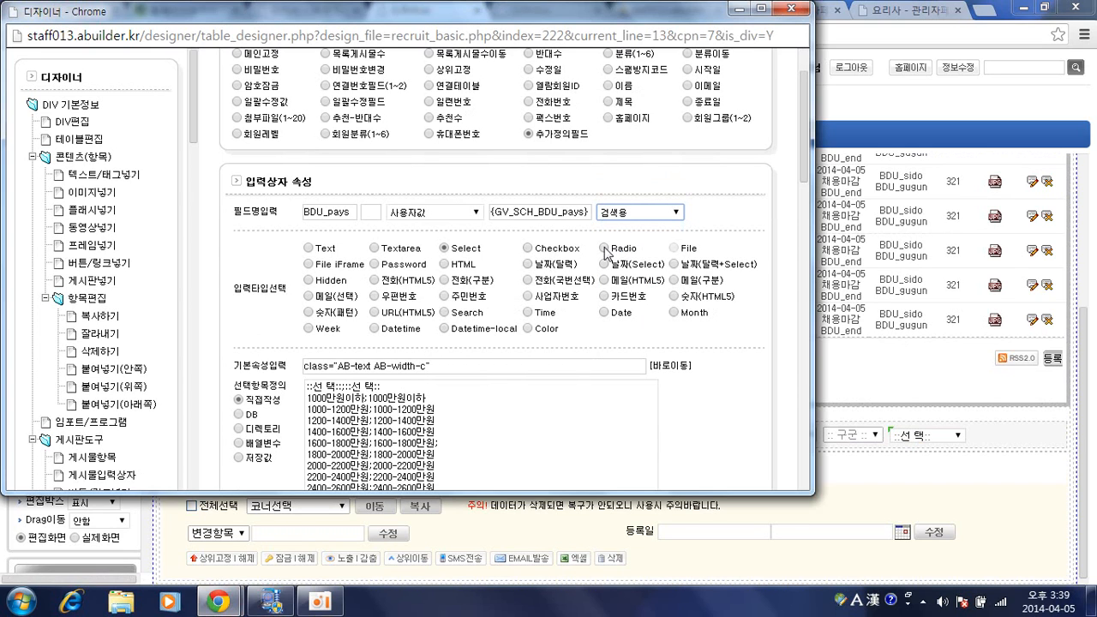
scroll(608, 241, "down", 5)
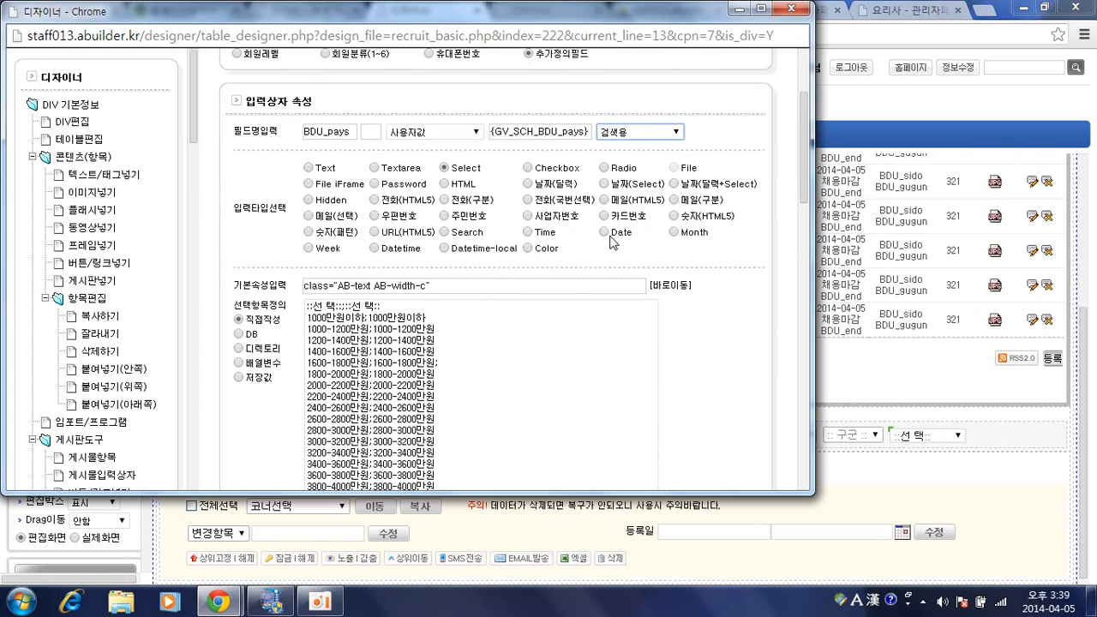
scroll(608, 242, "down", 1)
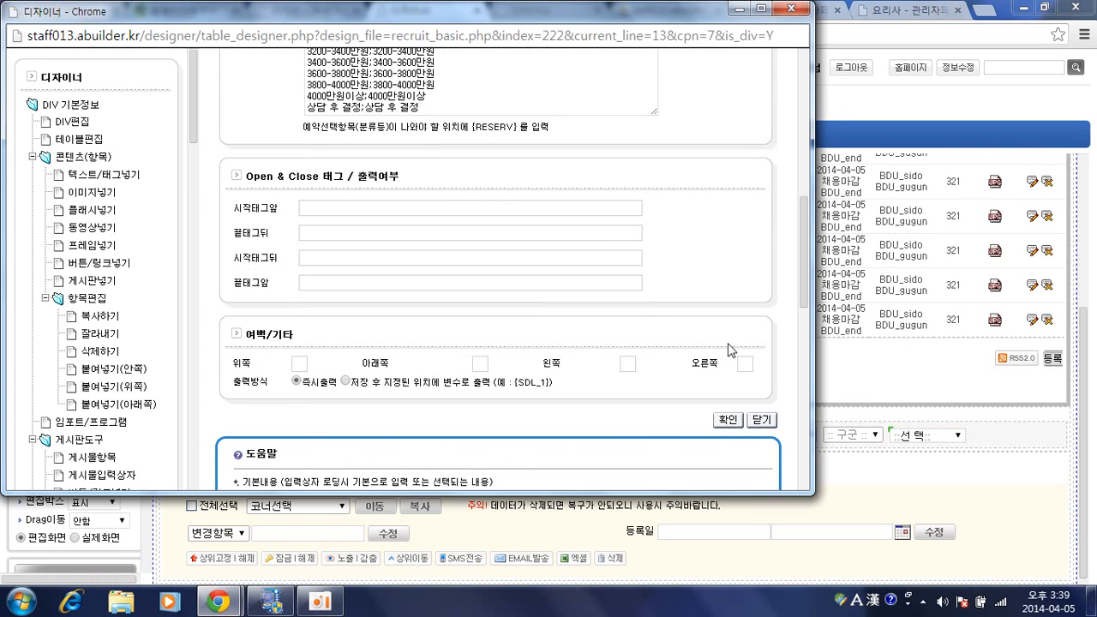
left_click(725, 419)
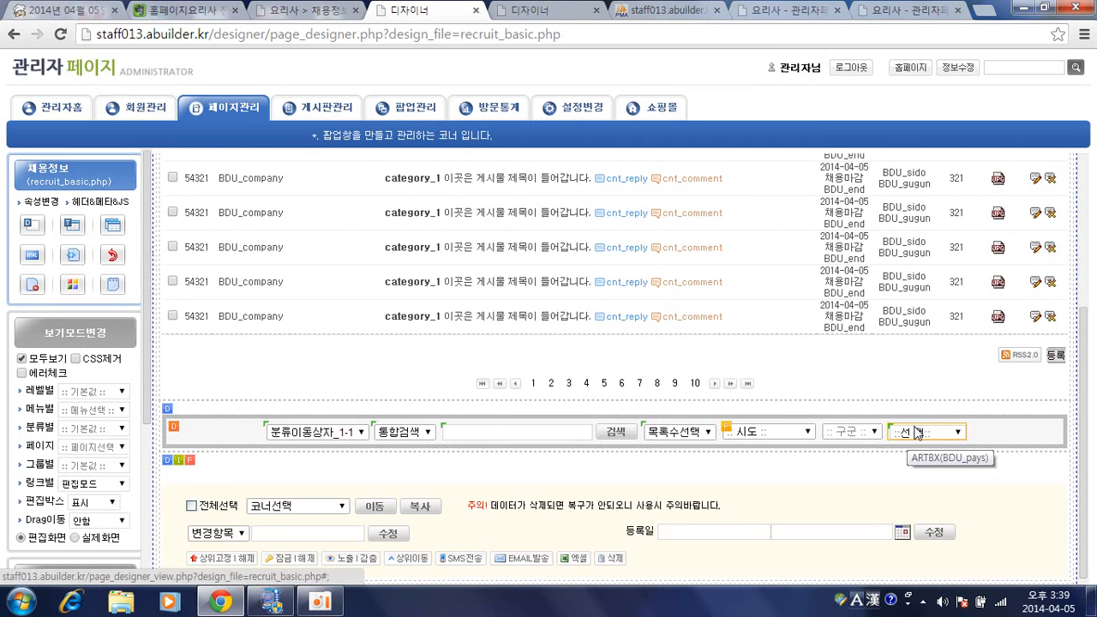
Step: Examine the BDU_pays box's salary option definitions and the available search usage types, leaving 검색용 selected
left_click(917, 432)
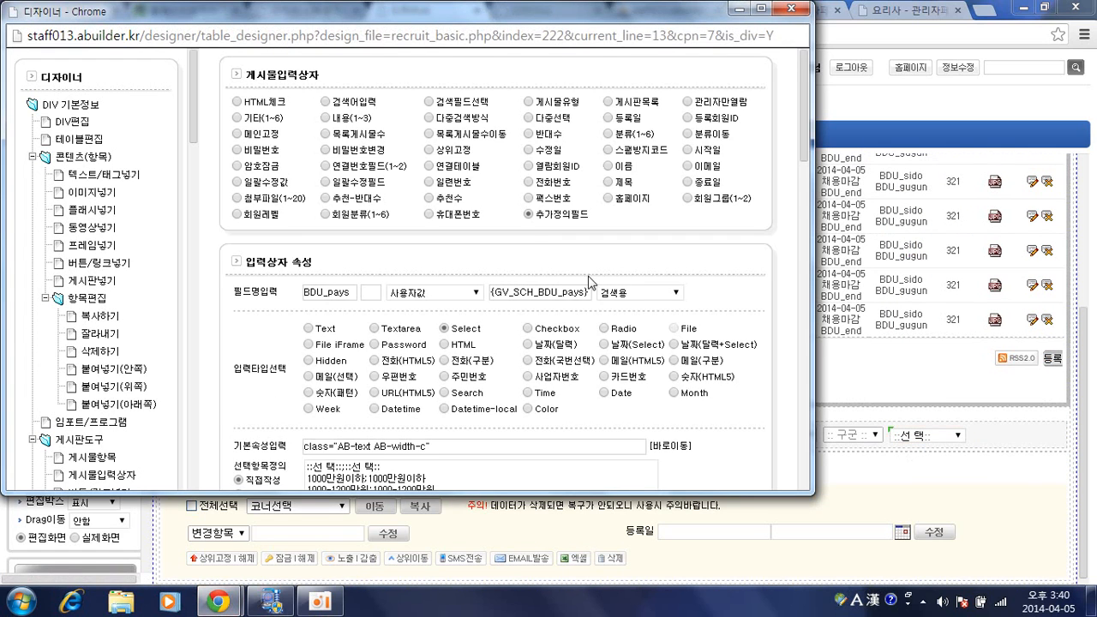
scroll(605, 265, "down", 3)
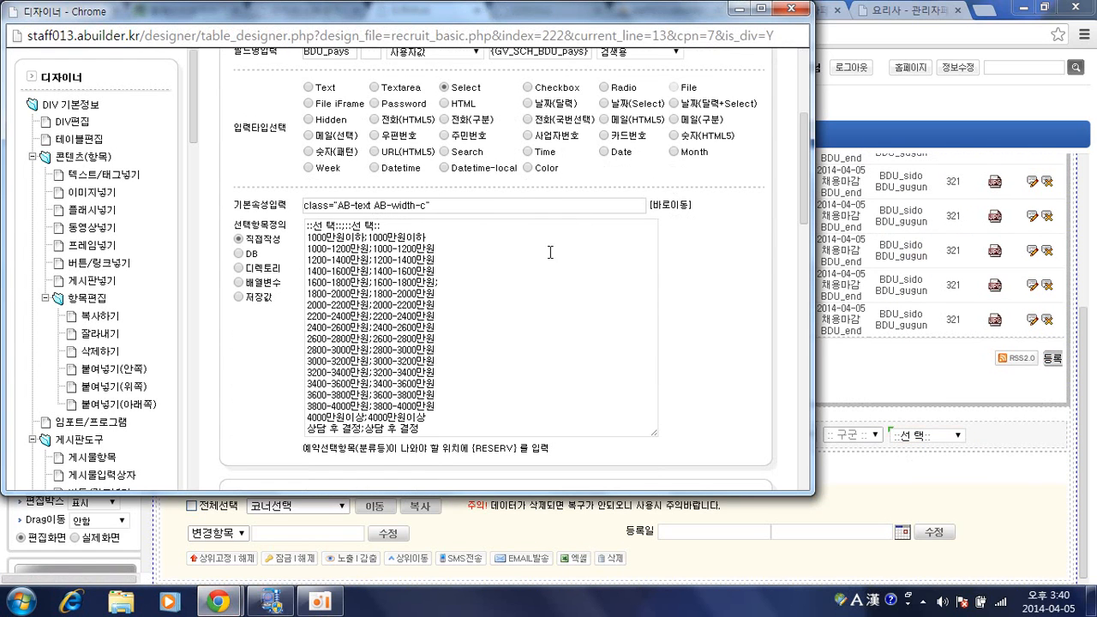
scroll(545, 261, "up", 1)
left_click(638, 133)
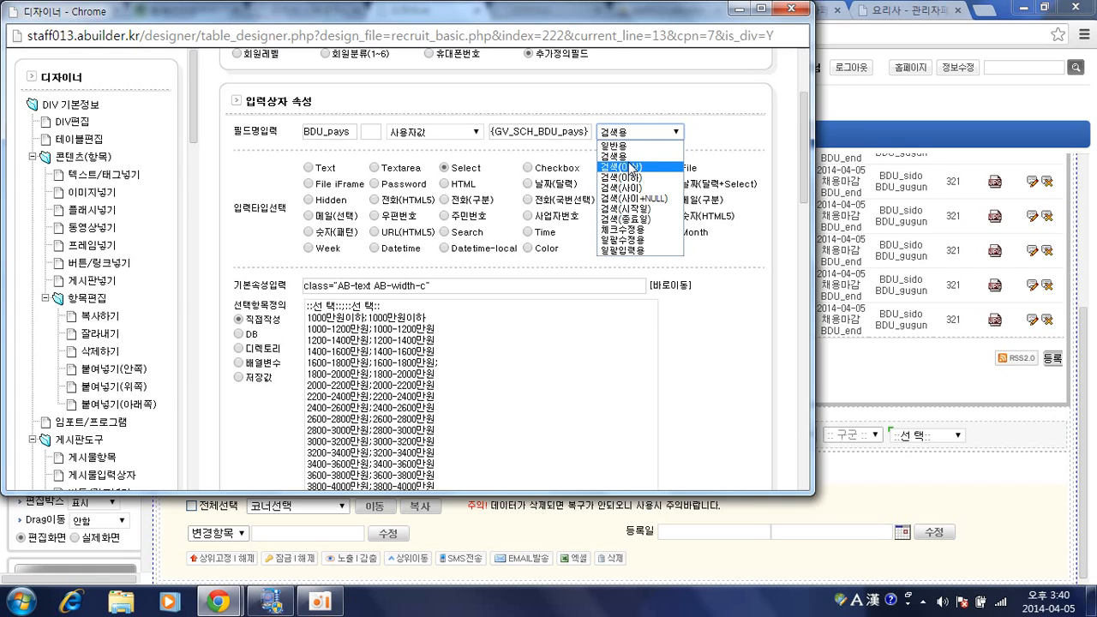
key("Up")
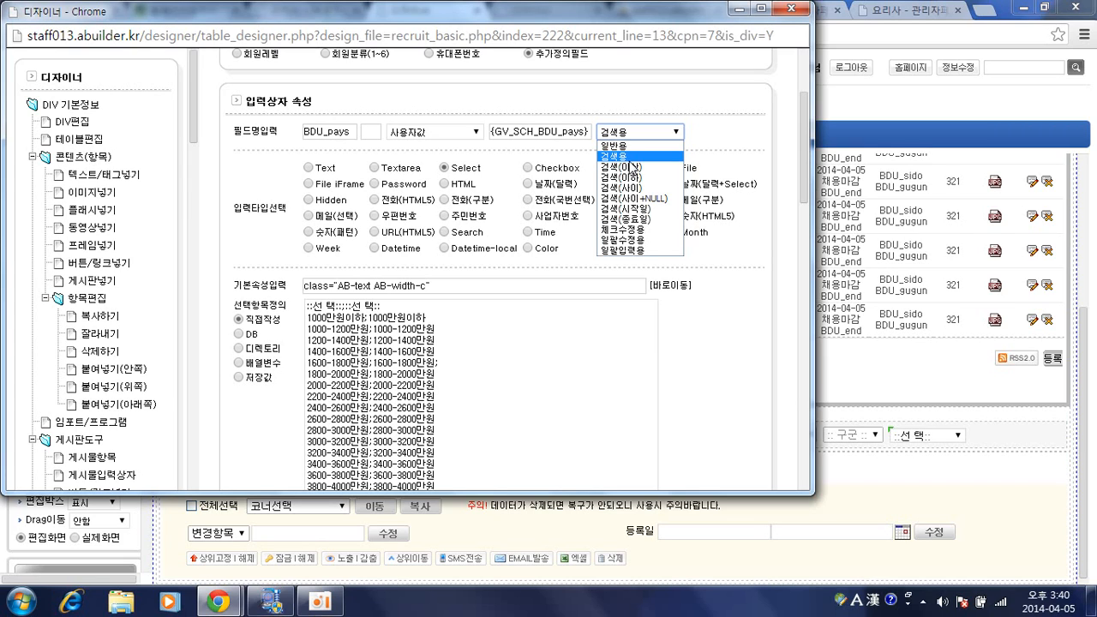
left_click(722, 142)
scroll(453, 223, "up", 1)
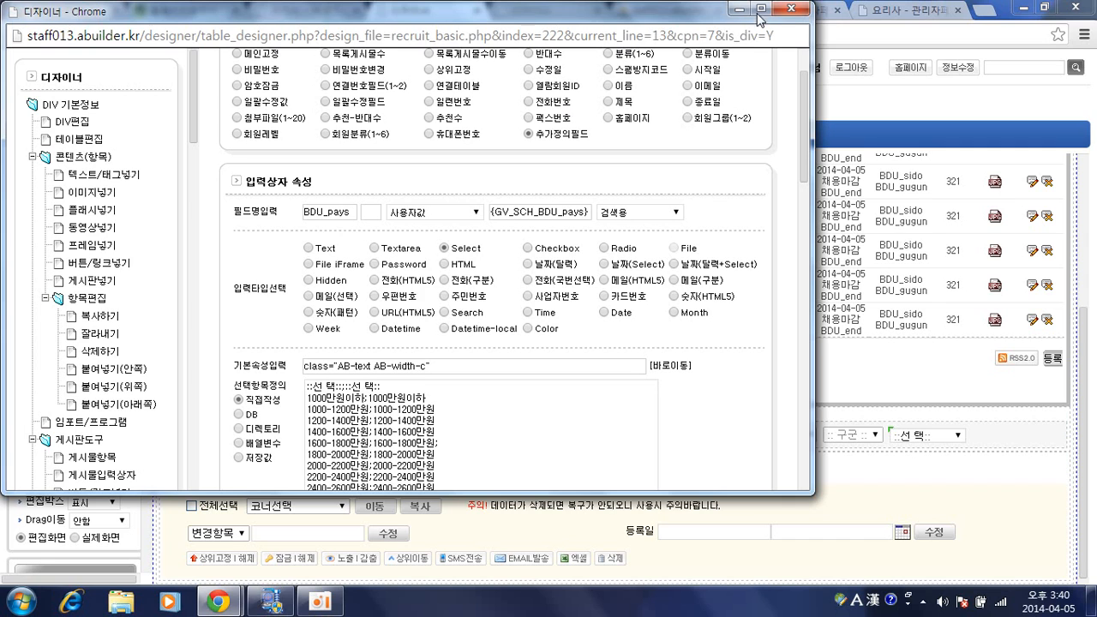
left_click(790, 12)
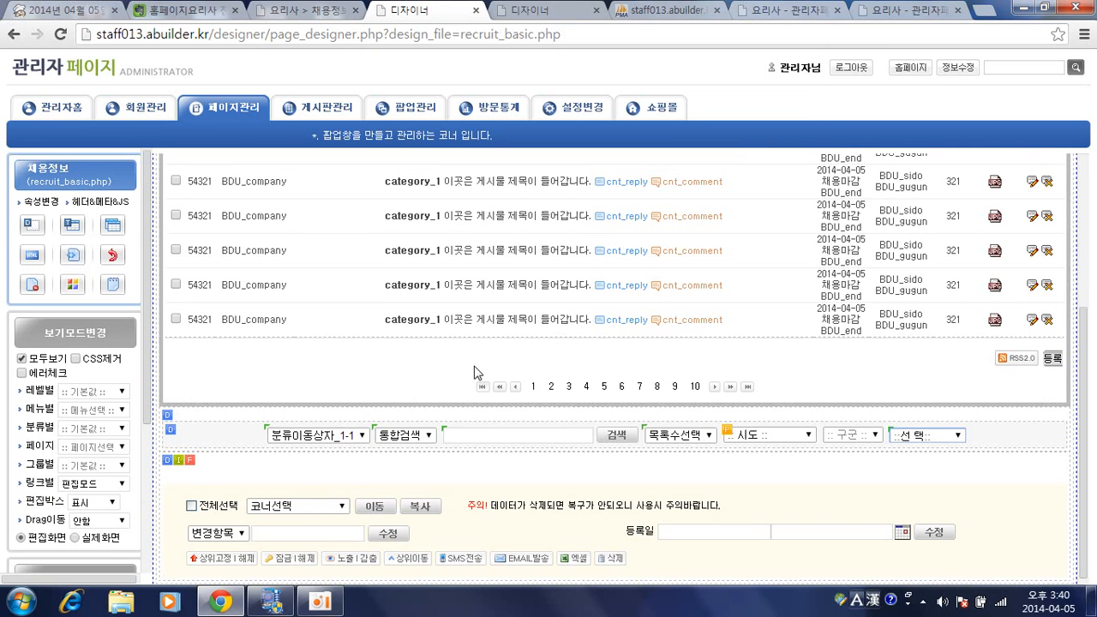
Step: Review the directly written salary range options of the BDU_pays select box, then return to the recruit_basic list
left_click(475, 433)
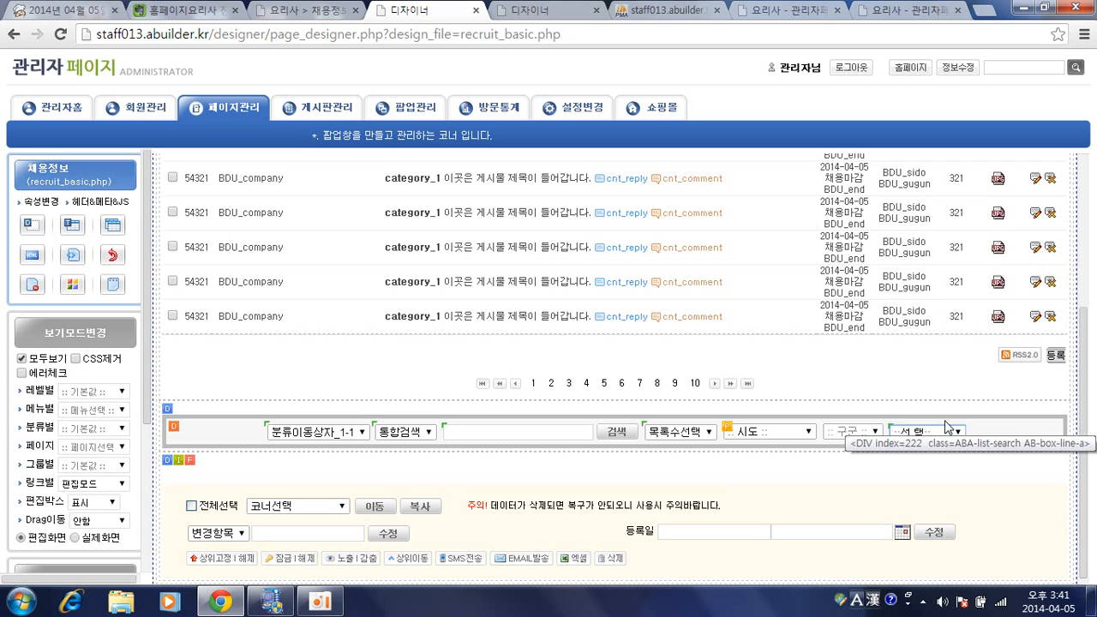
left_click(892, 426)
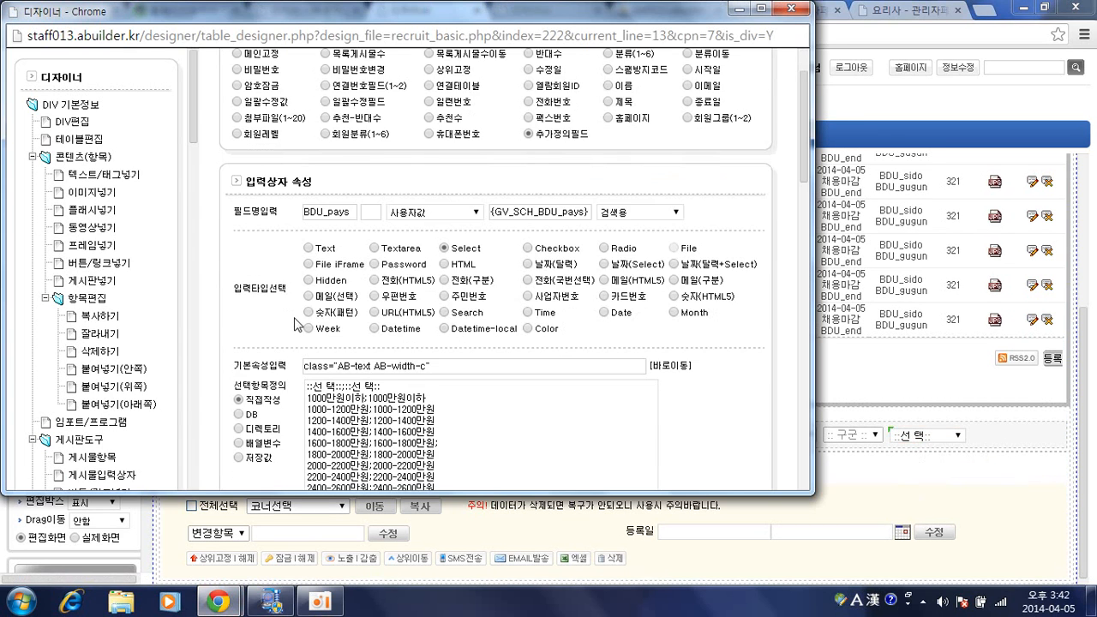
scroll(296, 324, "down", 3)
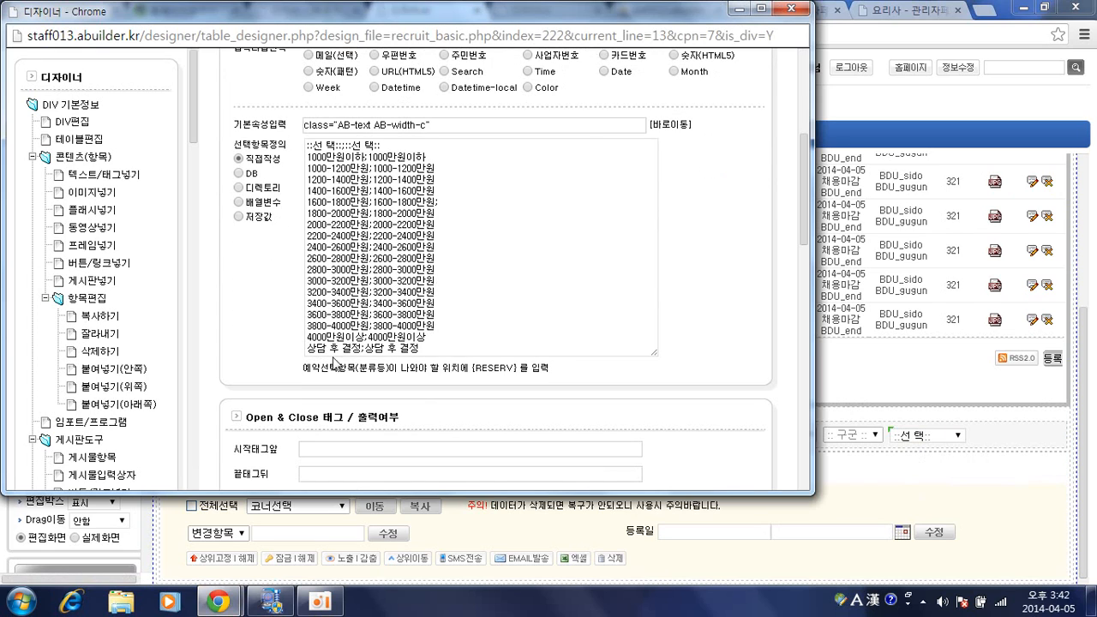
left_click(333, 354)
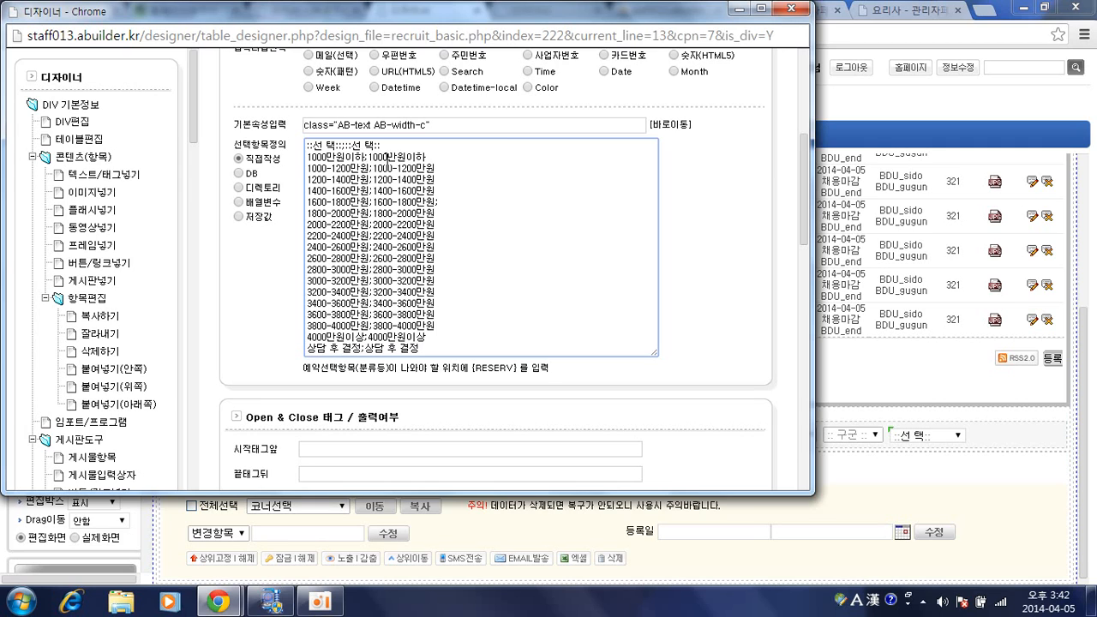
left_click(791, 11)
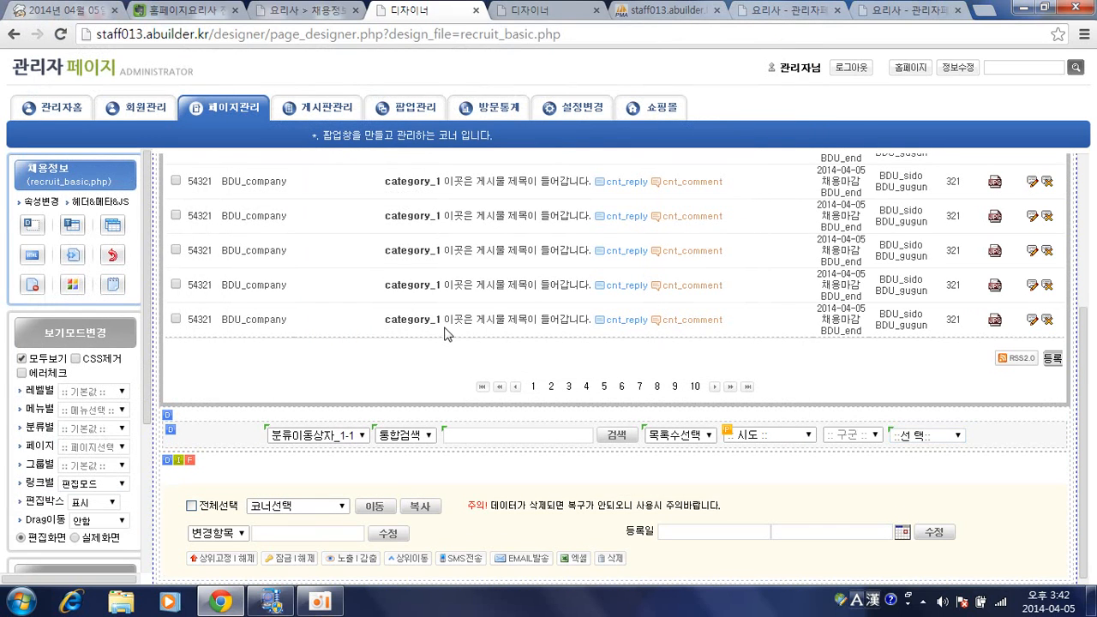
scroll(394, 383, "up", 5)
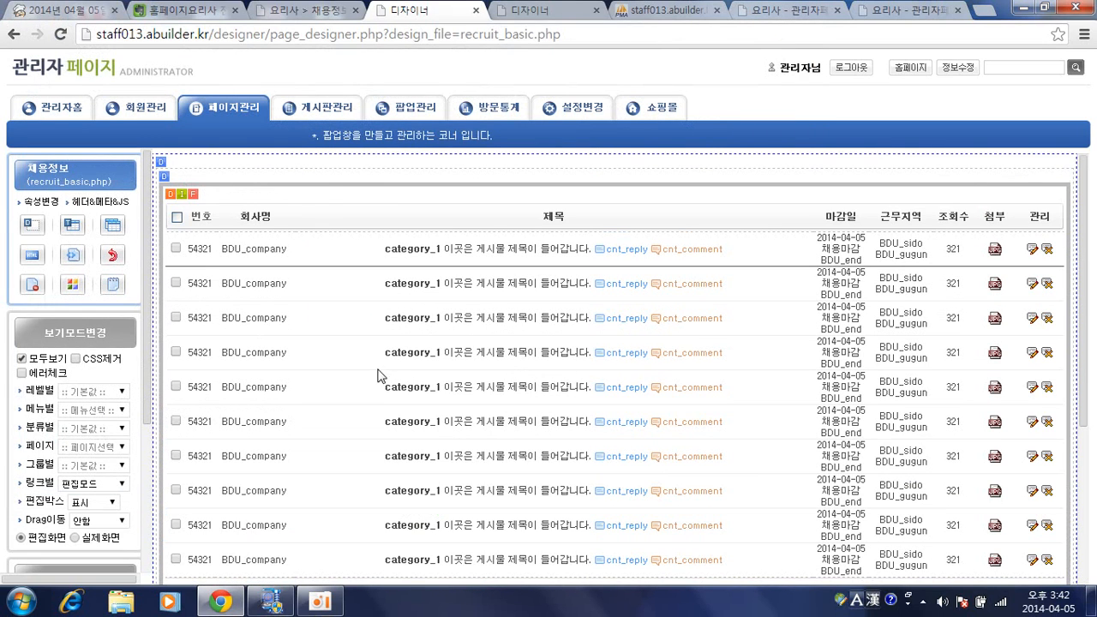